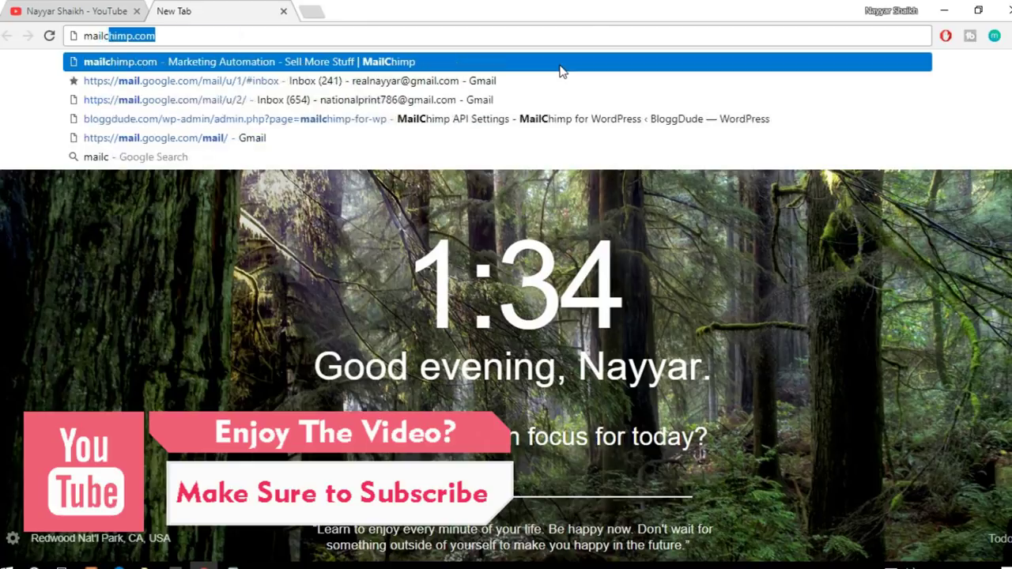
Step: Open MailChimp's Sign Up Free form and enter the account email address
{"action": "key", "text": "Return"}
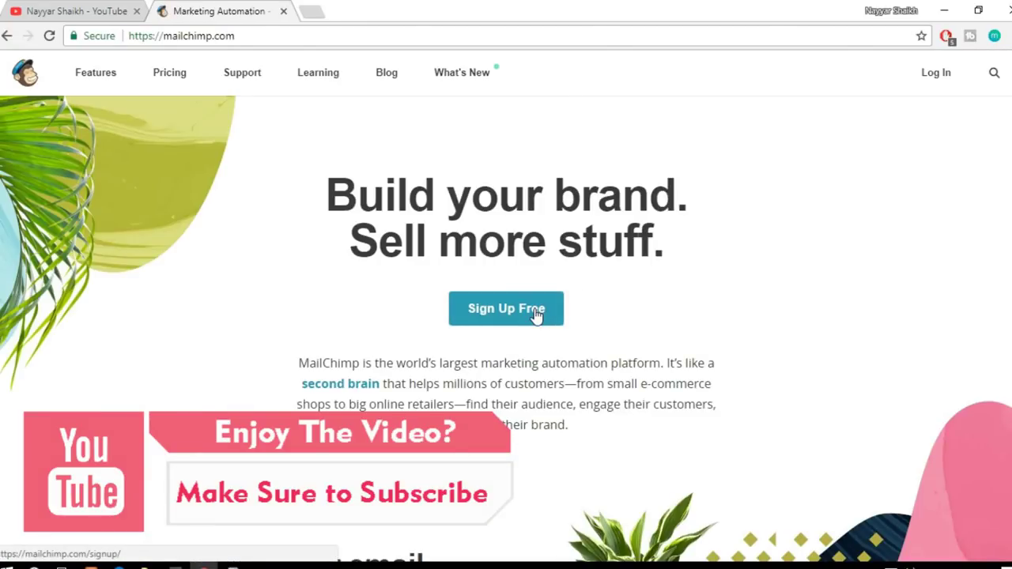
{"action": "left_click", "coordinate": [536, 314]}
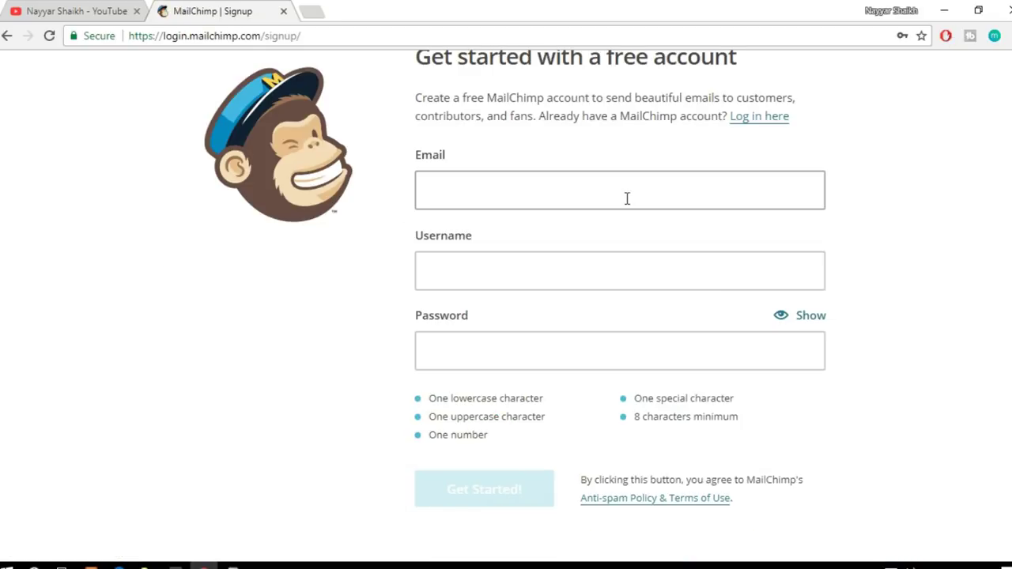
{"action": "left_click", "coordinate": [627, 198]}
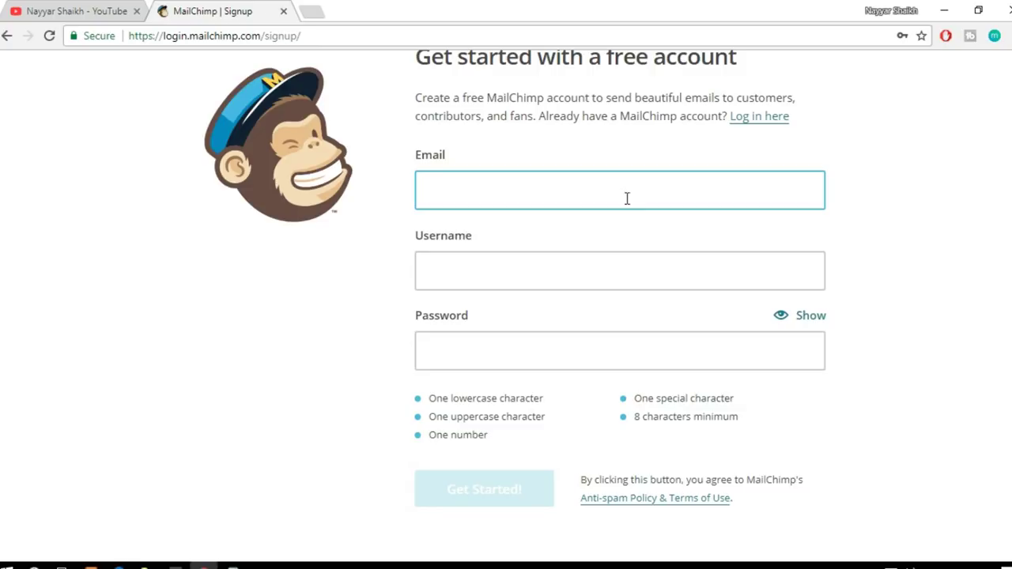
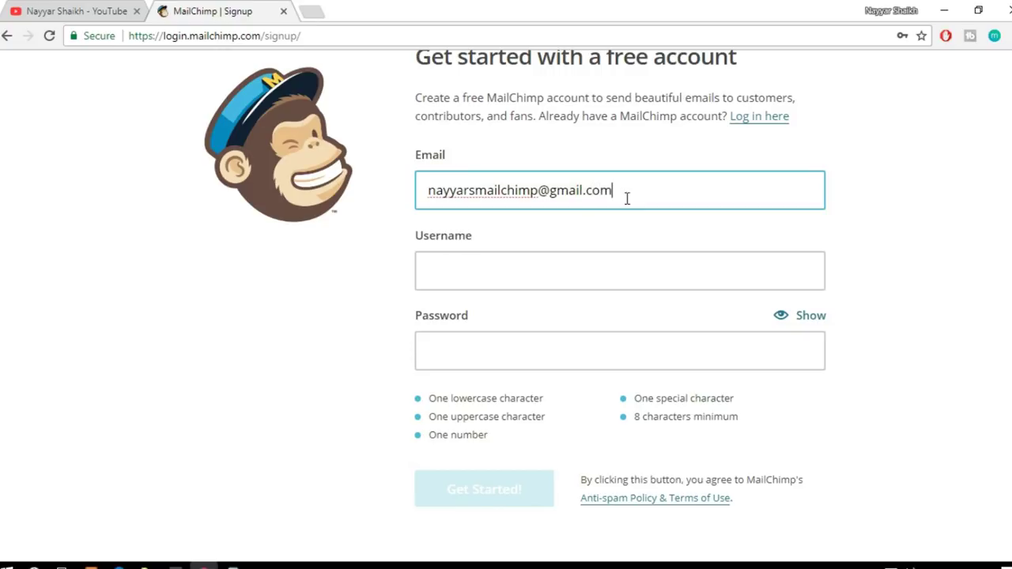
{"action": "key", "text": "Tab"}
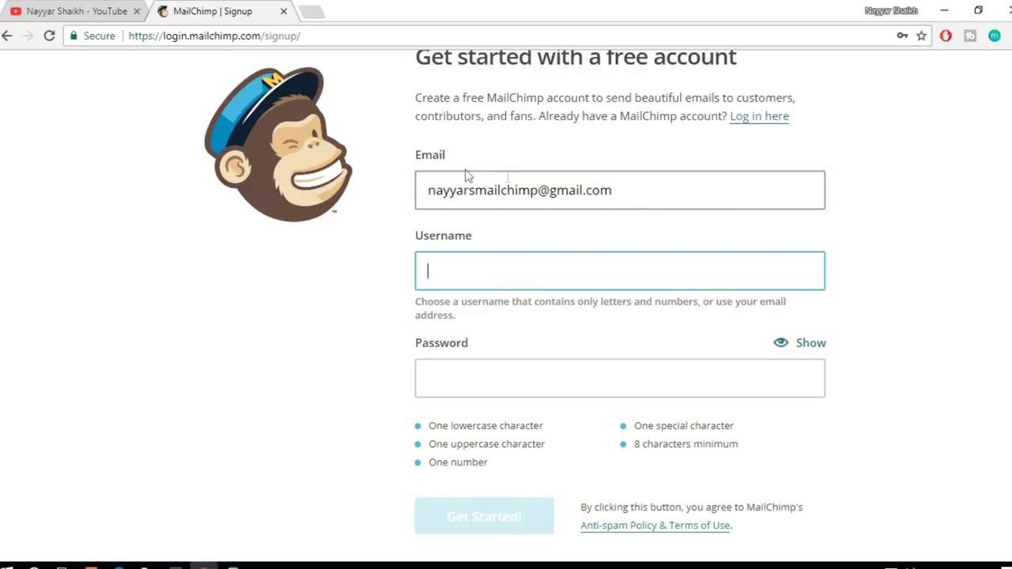
Step: Reuse the email's name part as the username and fill the password from a saved entry
{"action": "left_click_drag", "start_coordinate": [427, 189], "coordinate": [539, 184]}
{"action": "key", "text": "ctrl+c"}
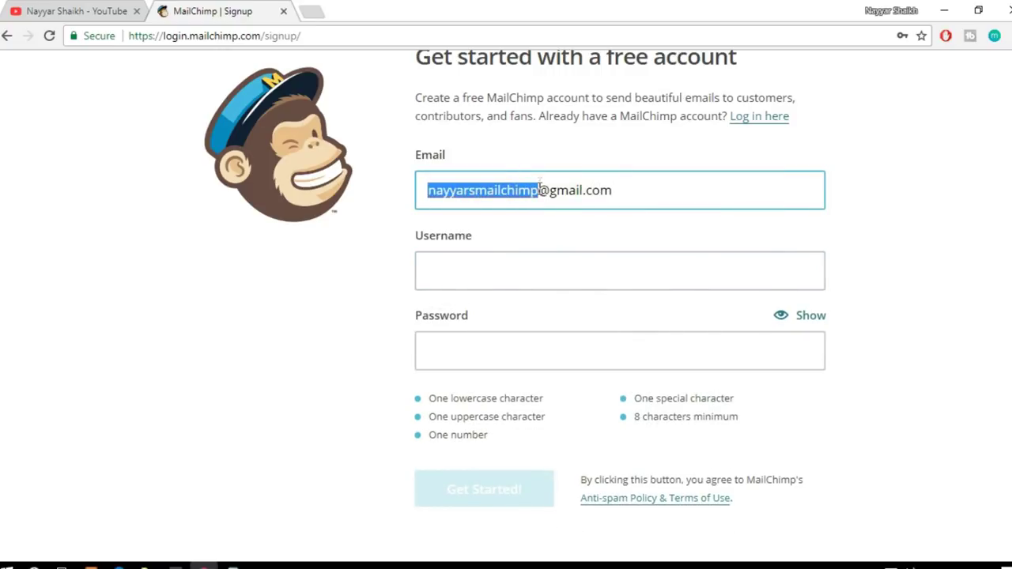
{"action": "left_click", "coordinate": [525, 263]}
{"action": "key", "text": "ctrl+v"}
{"action": "left_click", "coordinate": [529, 375]}
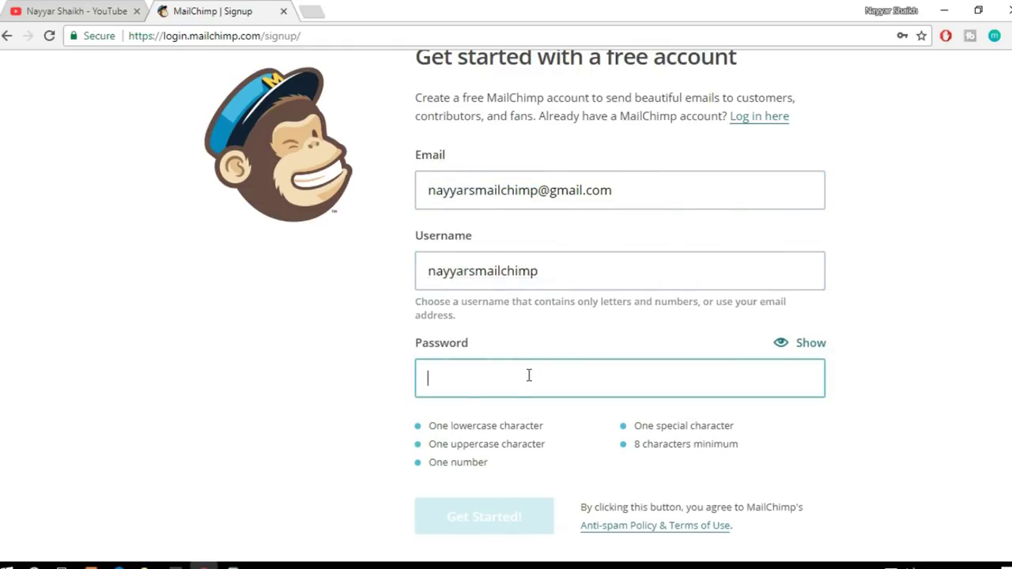
{"action": "left_click", "coordinate": [953, 340]}
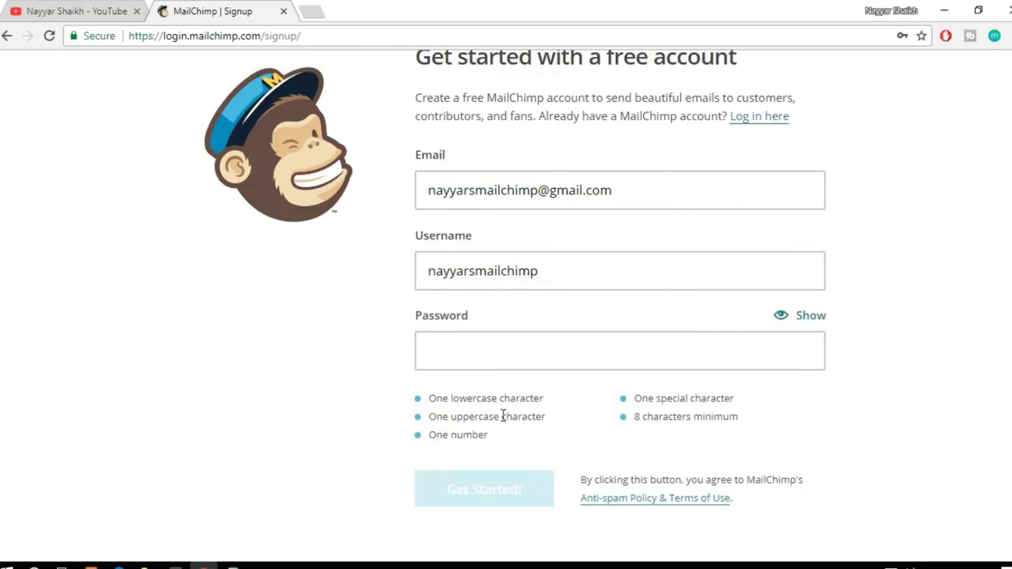
{"action": "left_click", "coordinate": [635, 350]}
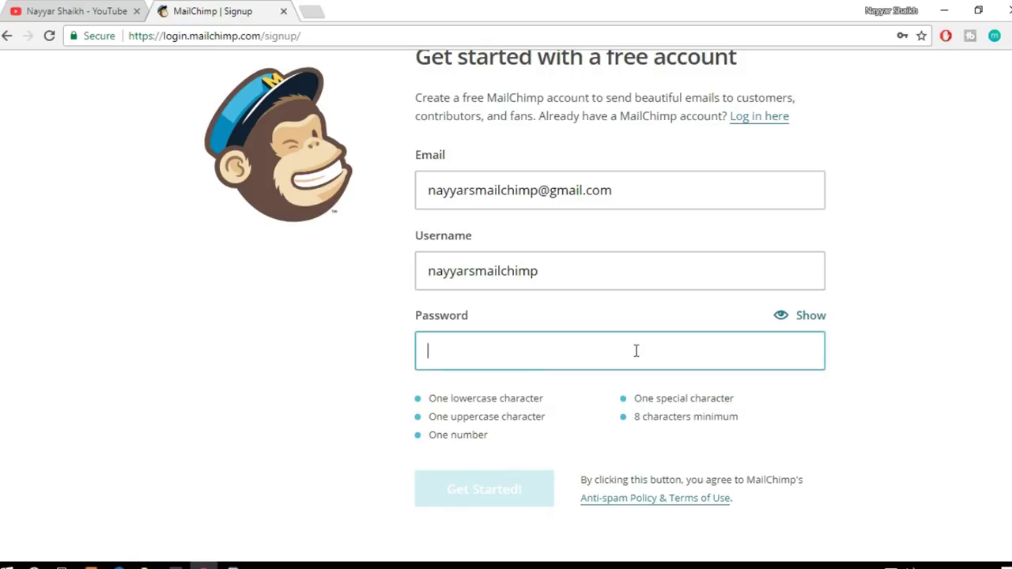
{"action": "left_click", "coordinate": [535, 405]}
Step: Check the revealed password and submit the signup form with Get Started!
{"action": "left_click", "coordinate": [811, 318]}
{"action": "left_click_drag", "start_coordinate": [432, 350], "coordinate": [535, 344]}
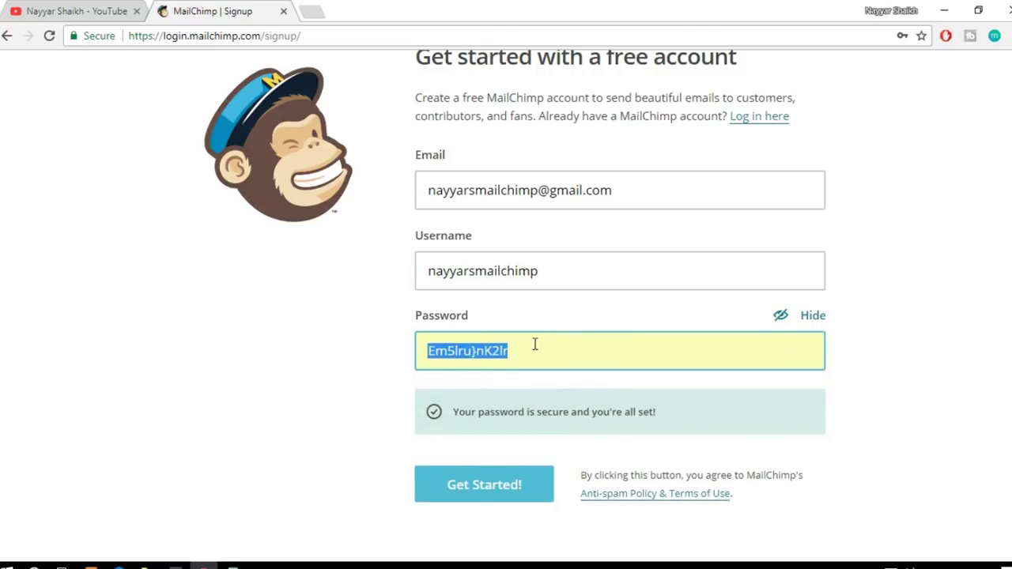
{"action": "left_click", "coordinate": [432, 355]}
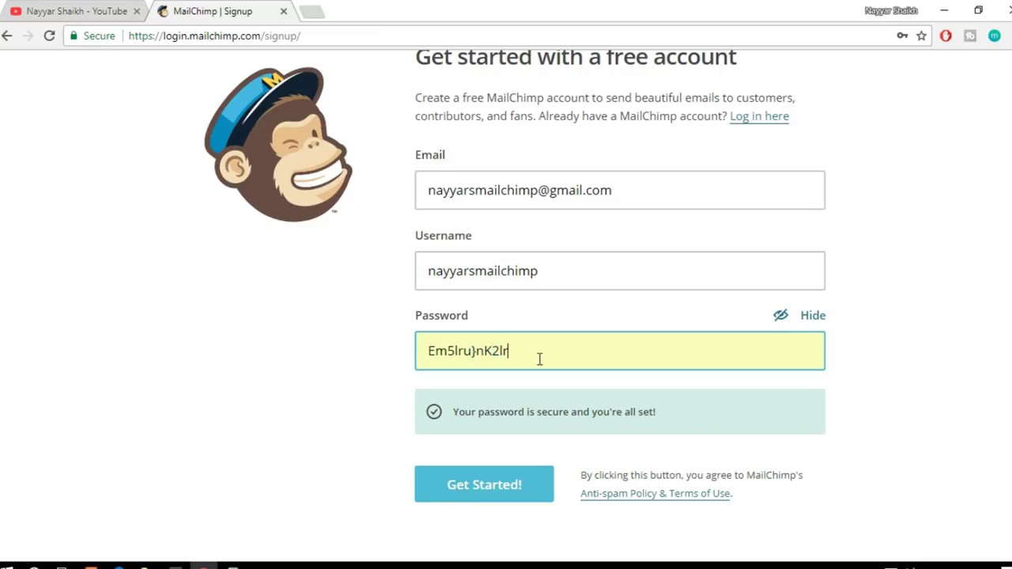
{"action": "left_click_drag", "start_coordinate": [556, 358], "coordinate": [419, 350]}
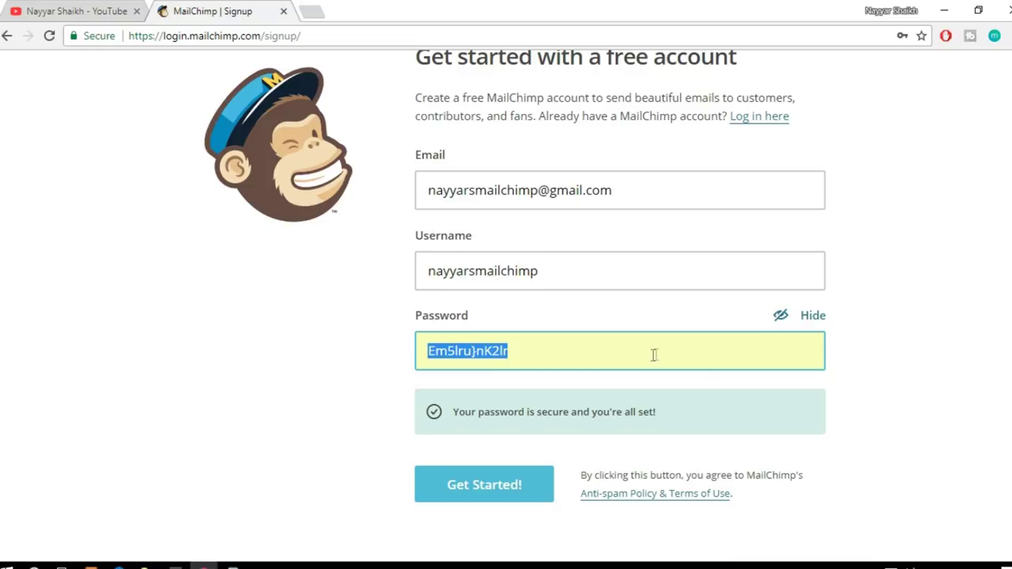
{"action": "left_click", "coordinate": [545, 351]}
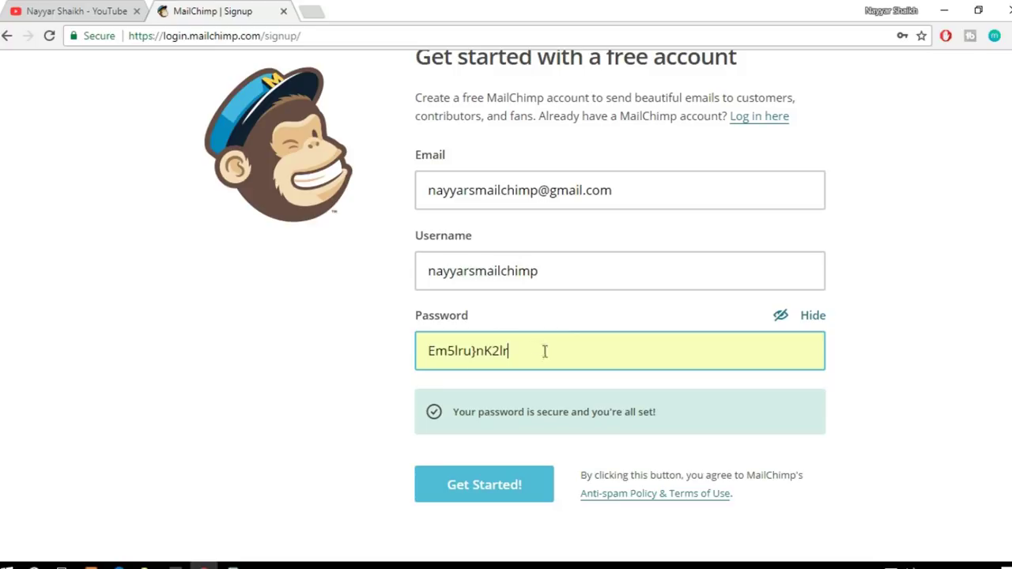
{"action": "left_click_drag", "start_coordinate": [428, 351], "coordinate": [469, 351]}
{"action": "left_click", "coordinate": [489, 491]}
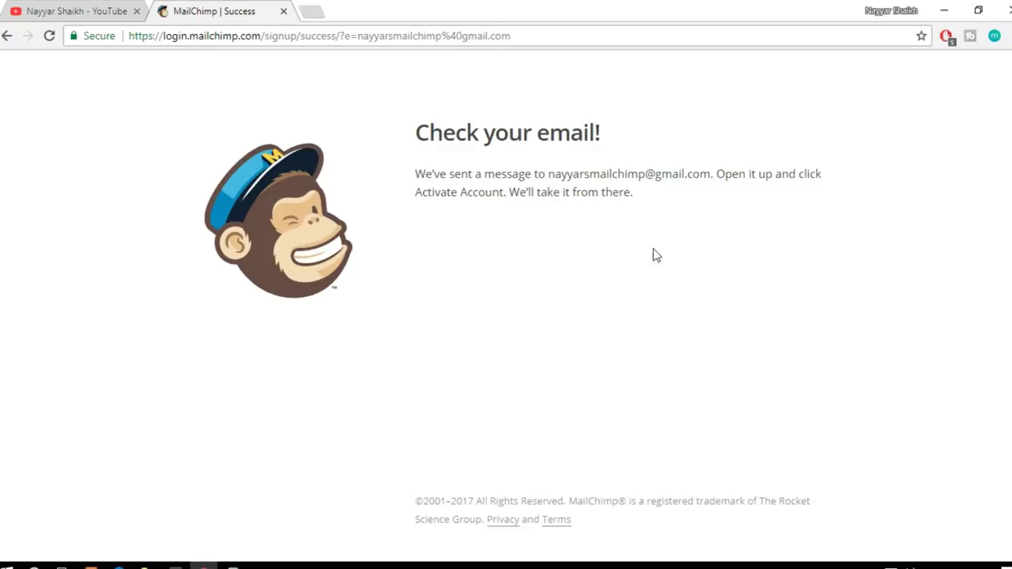
{"action": "left_click", "coordinate": [311, 9]}
Step: Open the 'Activate Your MailChimp Account' email in Gmail and follow its Activate Account link
{"action": "type", "text": "gmail.com"}
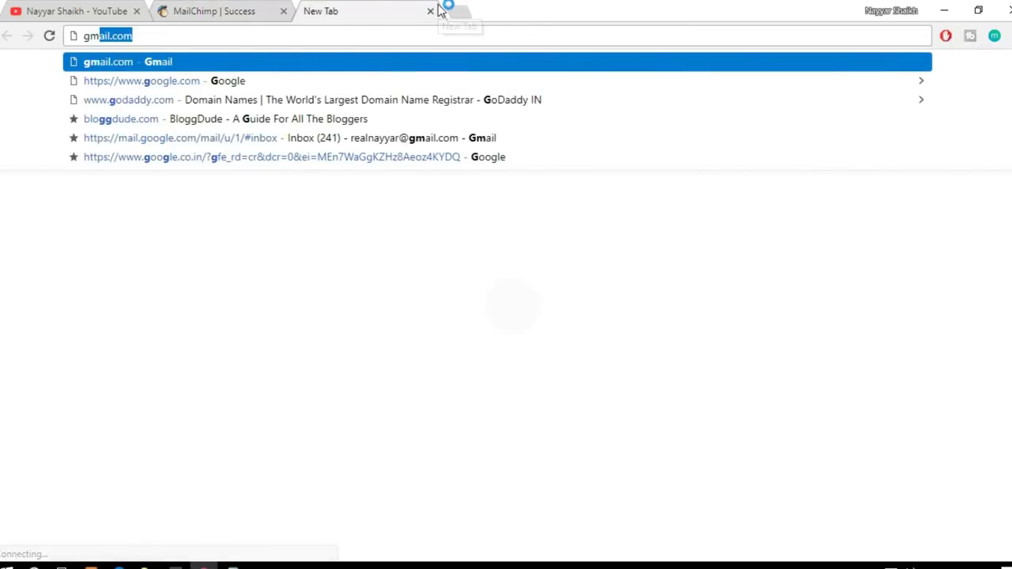
{"action": "key", "text": "Return"}
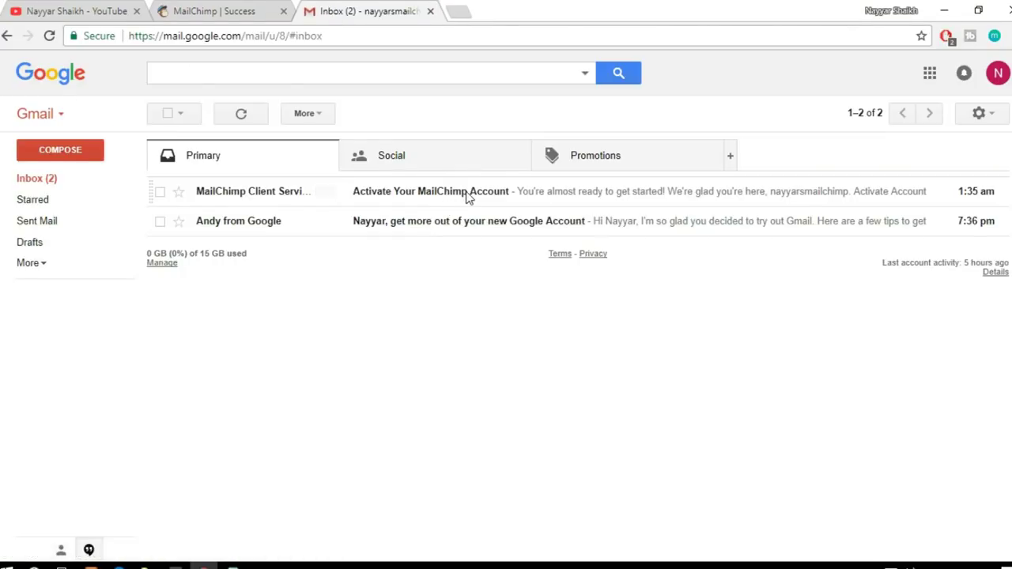
{"action": "left_click", "coordinate": [467, 197]}
{"action": "scroll", "coordinate": [723, 311], "scroll_direction": "down", "scroll_amount": 3}
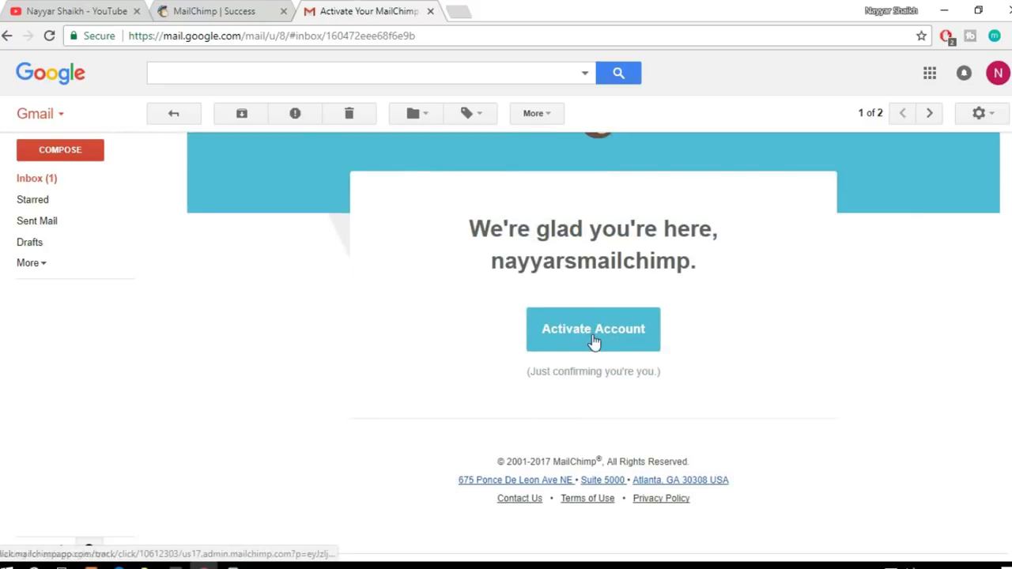
{"action": "left_click", "coordinate": [593, 335]}
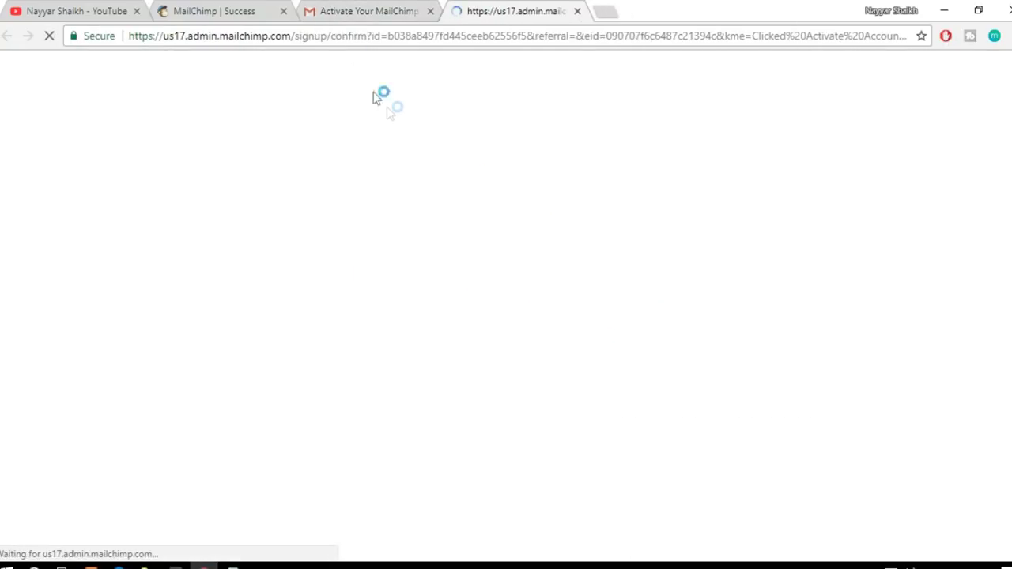
Step: Close the old tabs, pass the robot check, and enter the first and last name
{"action": "left_click", "coordinate": [283, 12]}
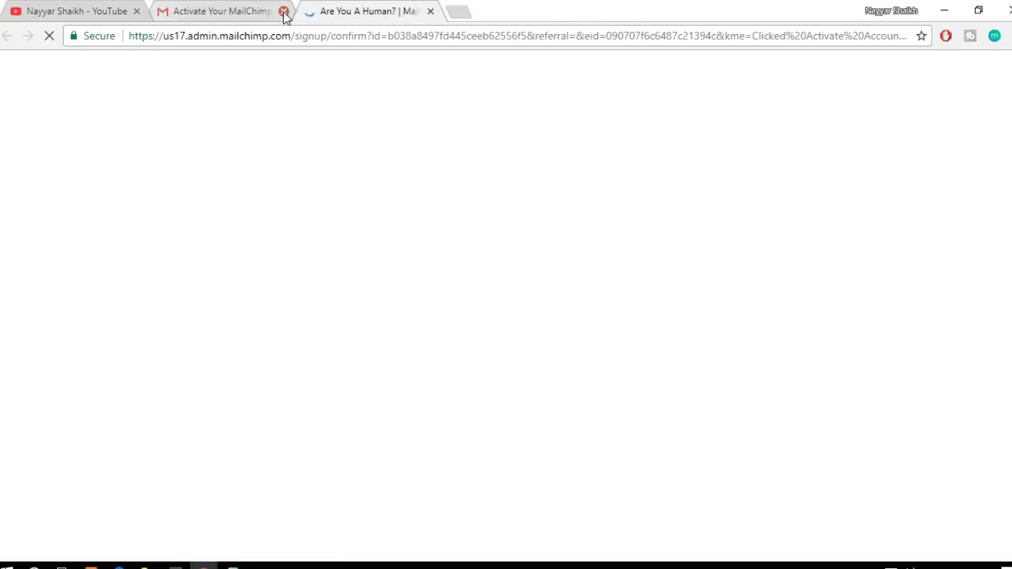
{"action": "left_click", "coordinate": [283, 12]}
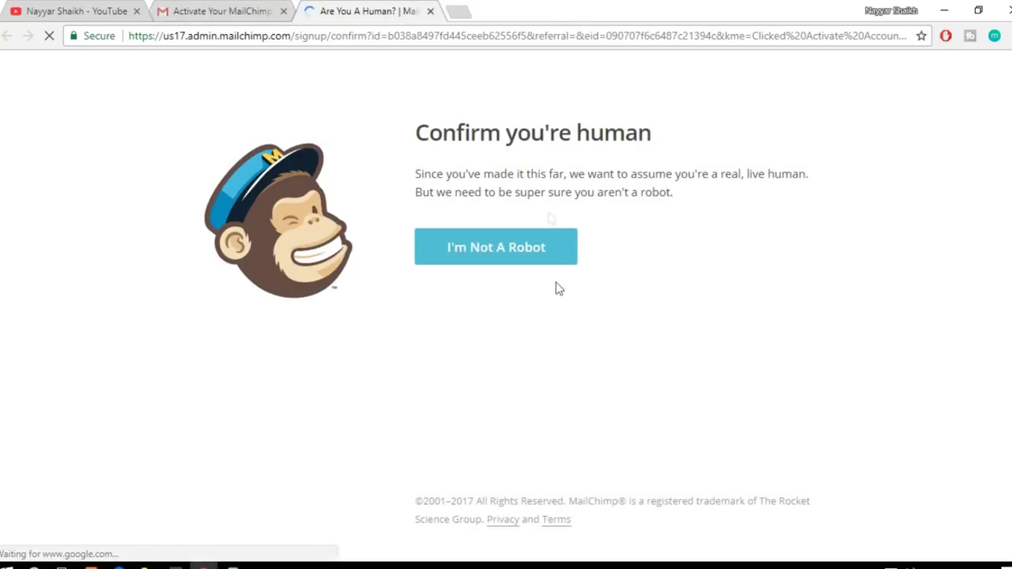
{"action": "left_click", "coordinate": [487, 264]}
{"action": "left_click", "coordinate": [529, 264]}
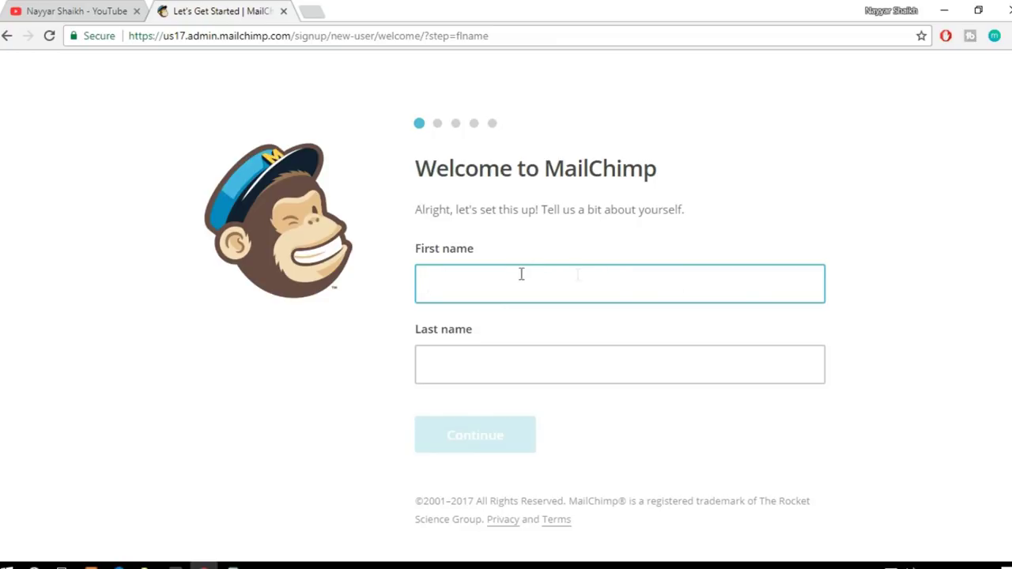
{"action": "type", "text": "Nayyar"}
{"action": "left_click", "coordinate": [568, 350]}
{"action": "type", "text": "Shaikh"}
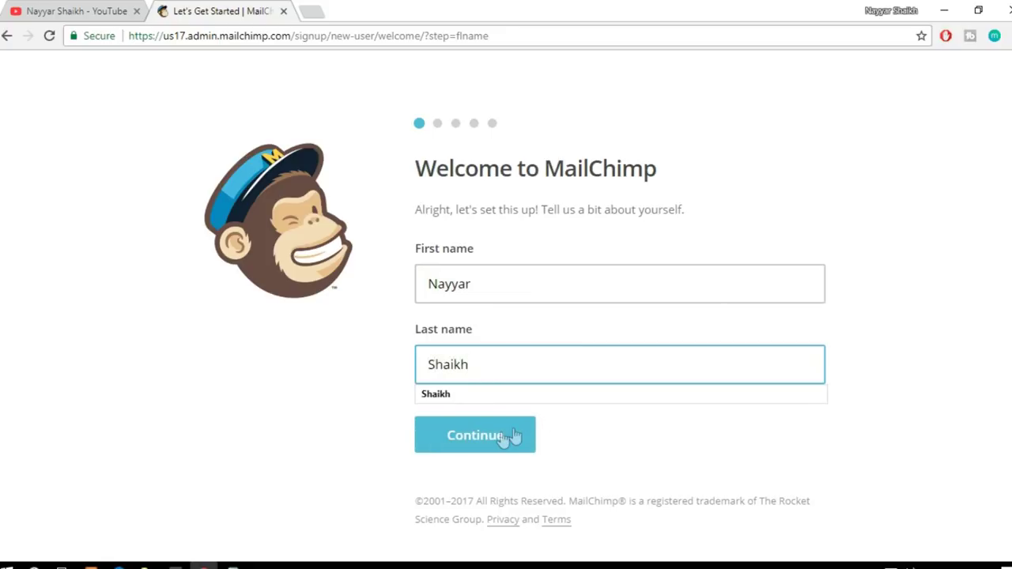
{"action": "left_click", "coordinate": [503, 438]}
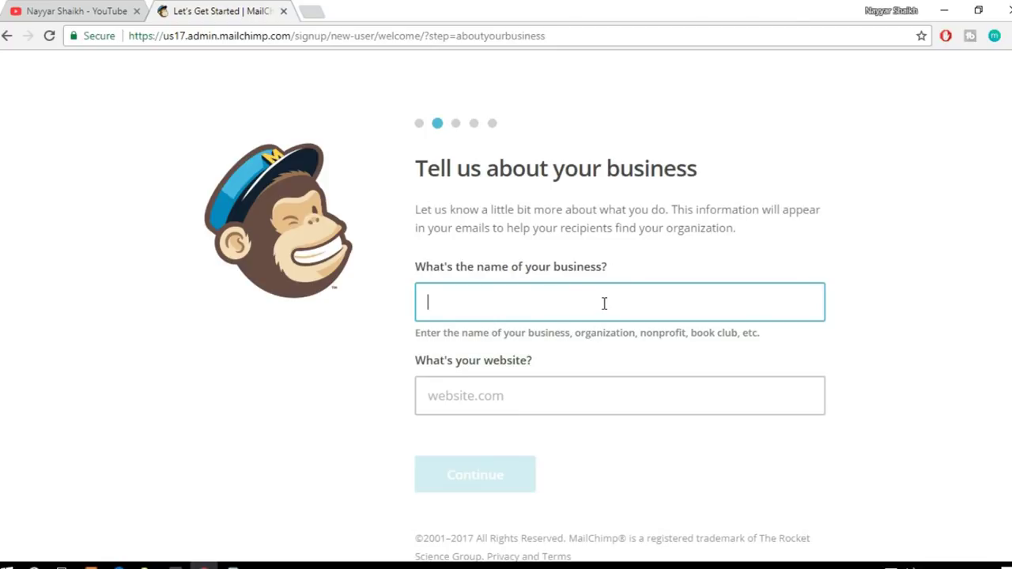
{"action": "type", "text": "BloggDude"}
{"action": "key", "text": "Tab"}
{"action": "type", "text": "ww."}
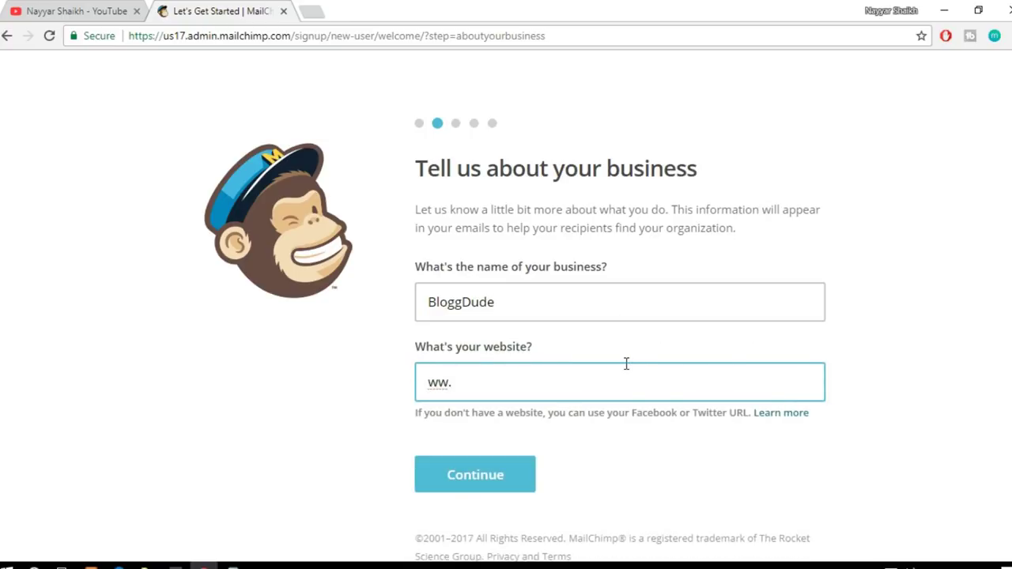
{"action": "key", "text": "BackSpace"}
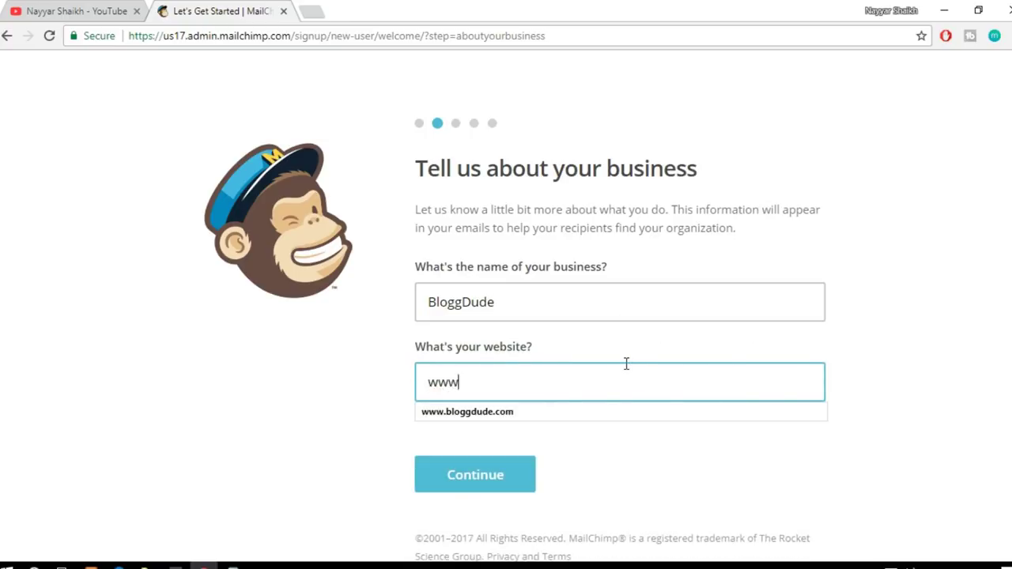
{"action": "type", "text": "w."}
{"action": "key", "text": "Down"}
{"action": "left_click", "coordinate": [601, 412]}
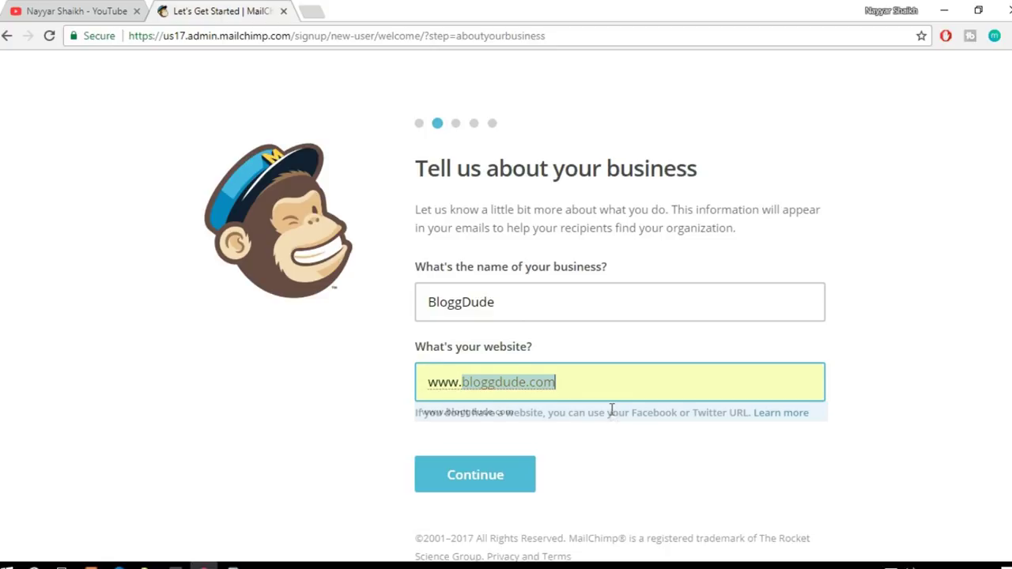
{"action": "left_click", "coordinate": [882, 376]}
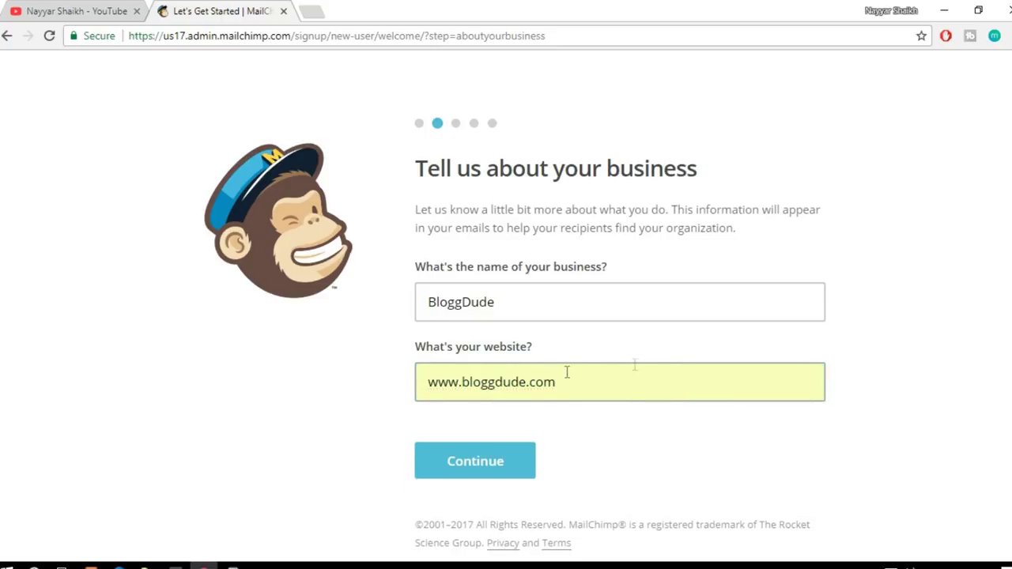
{"action": "left_click", "coordinate": [499, 461]}
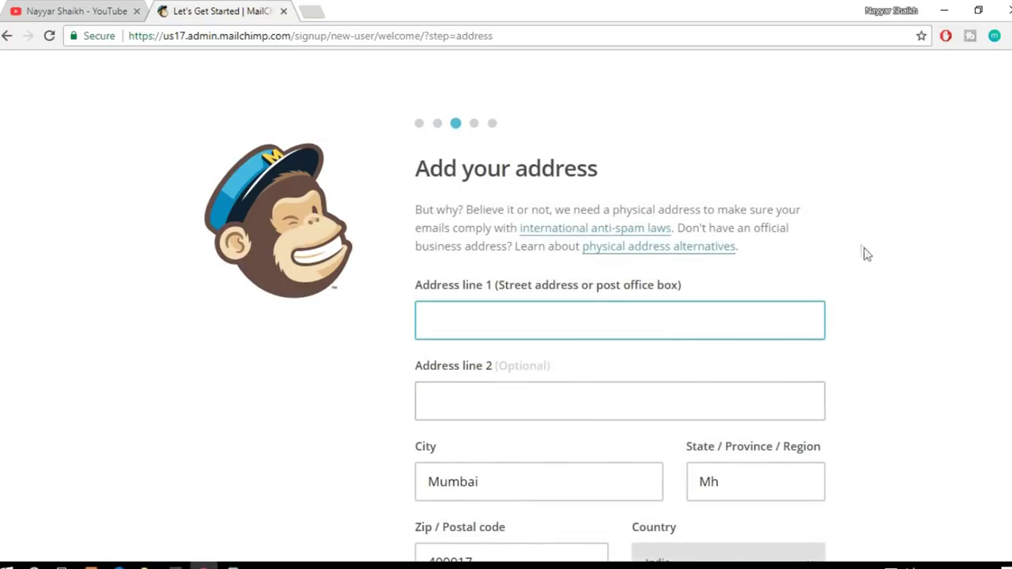
Step: Fill the business address from a saved suggestion and answer No to selling online
{"action": "scroll", "coordinate": [863, 257], "scroll_direction": "down", "scroll_amount": 3}
{"action": "left_click", "coordinate": [493, 135]}
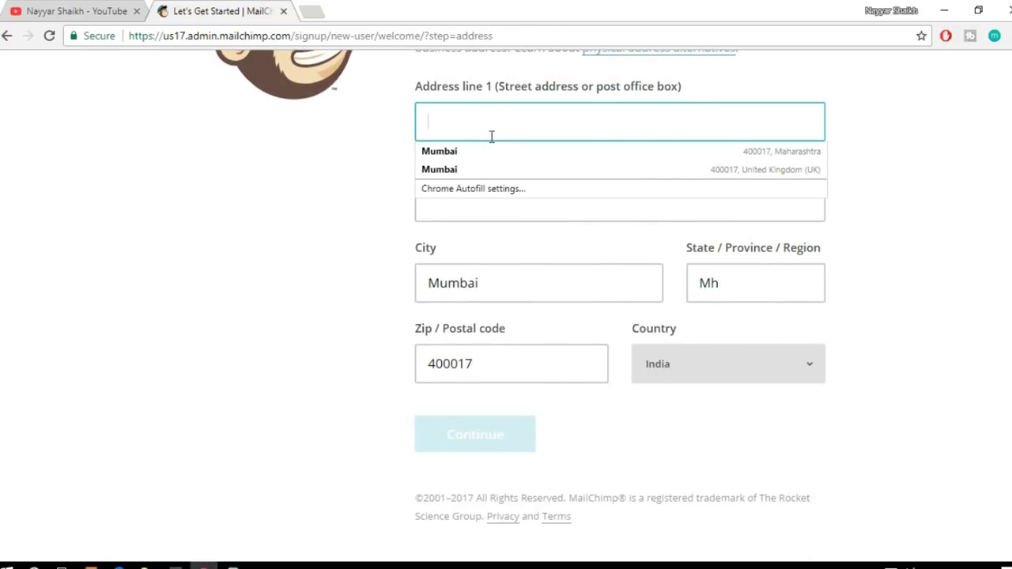
{"action": "left_click", "coordinate": [490, 149]}
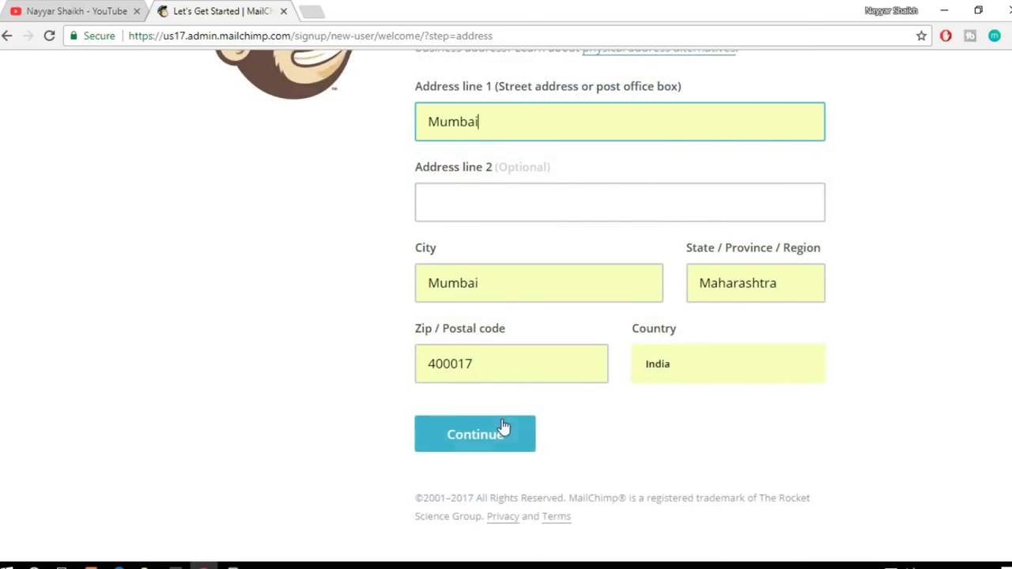
{"action": "left_click", "coordinate": [502, 434]}
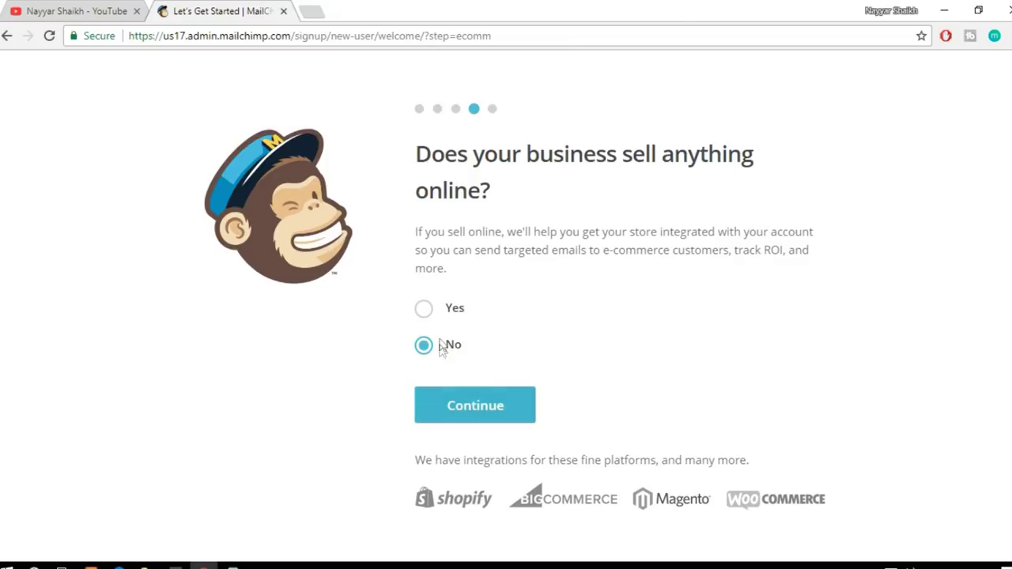
{"action": "left_click", "coordinate": [479, 420]}
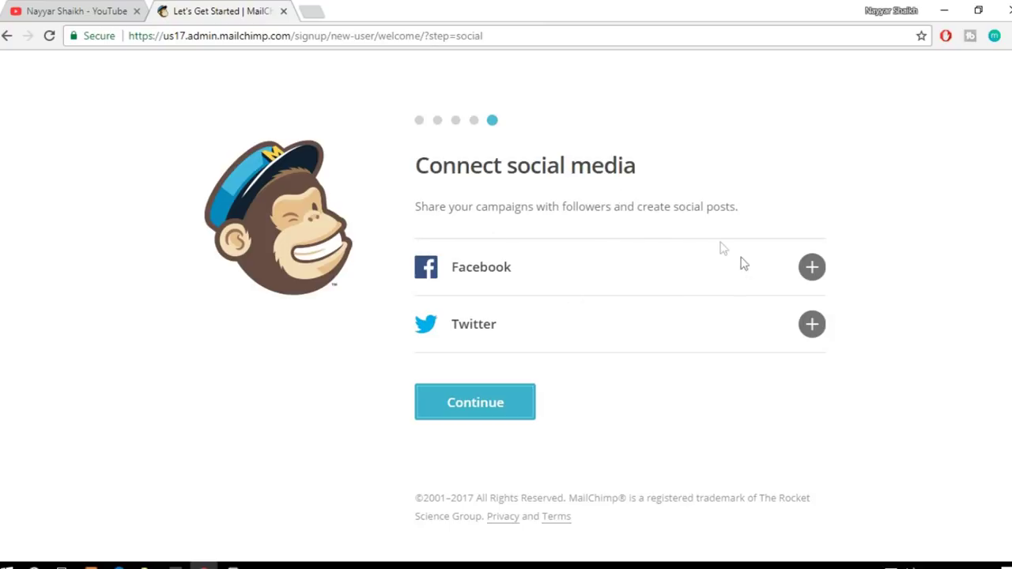
Step: Connect Facebook with MailChimp's posts visible to Only me
{"action": "left_click", "coordinate": [814, 269]}
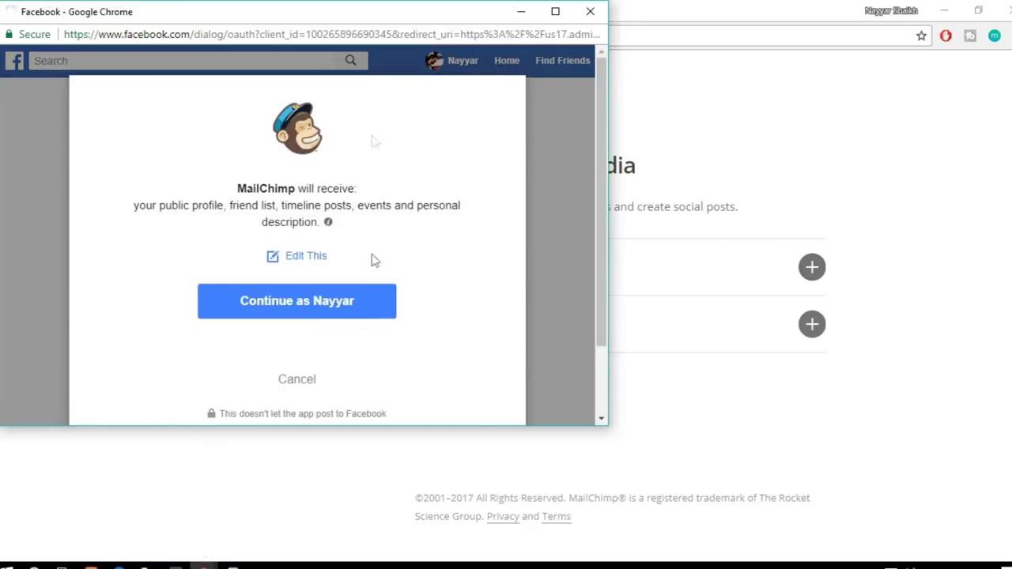
{"action": "left_click", "coordinate": [315, 310]}
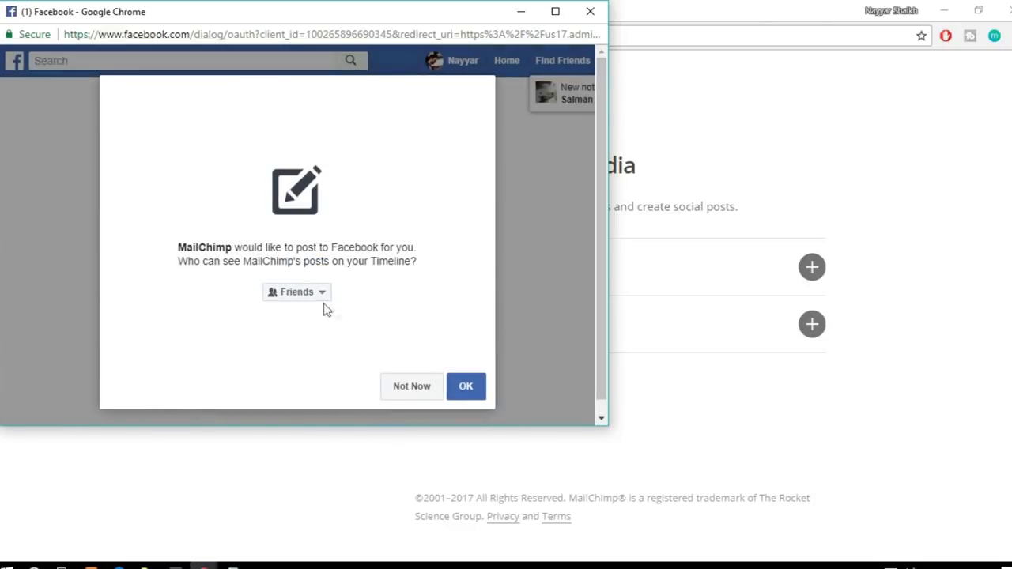
{"action": "left_click", "coordinate": [316, 305]}
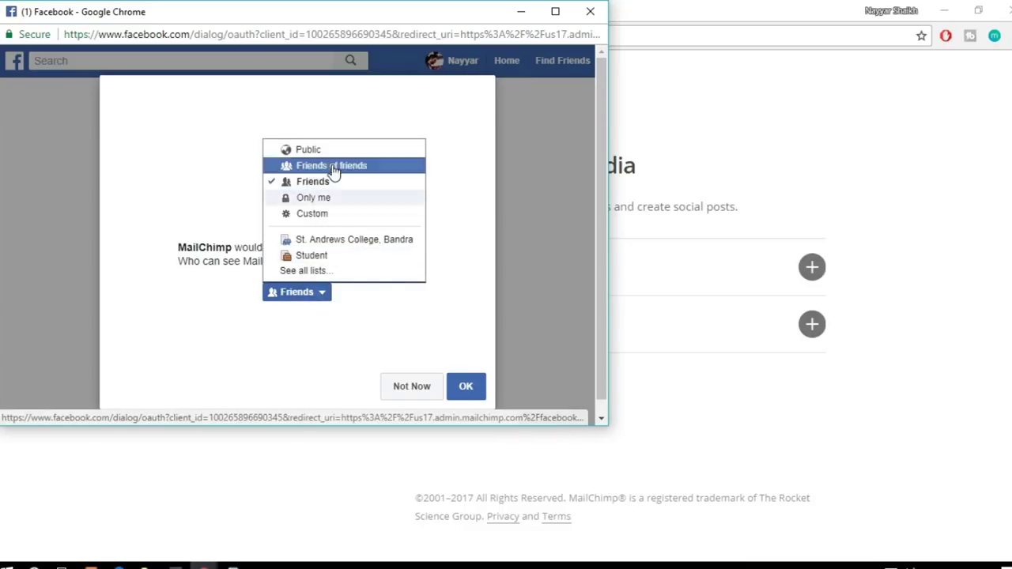
{"action": "left_click", "coordinate": [339, 204]}
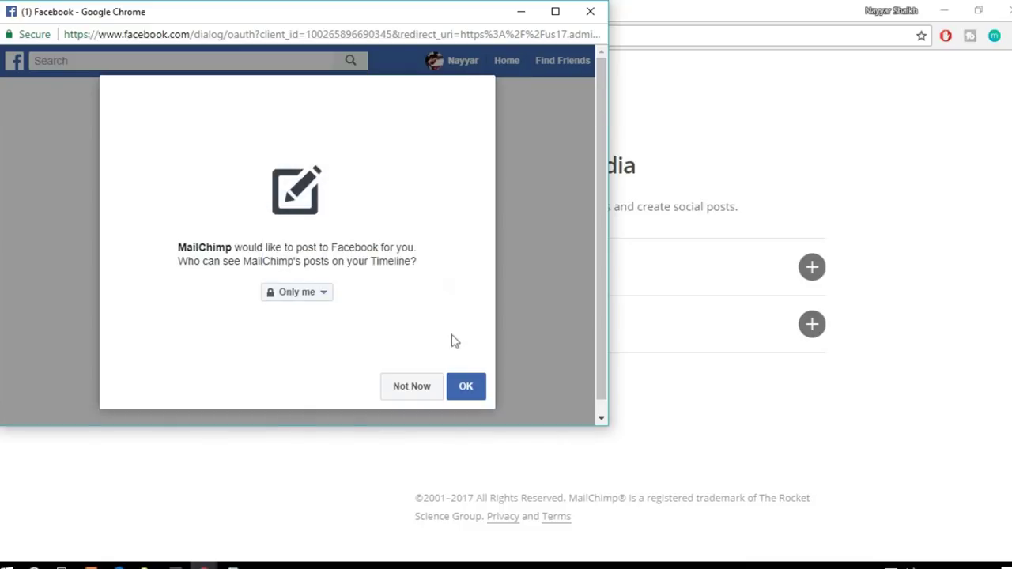
{"action": "left_click", "coordinate": [466, 387]}
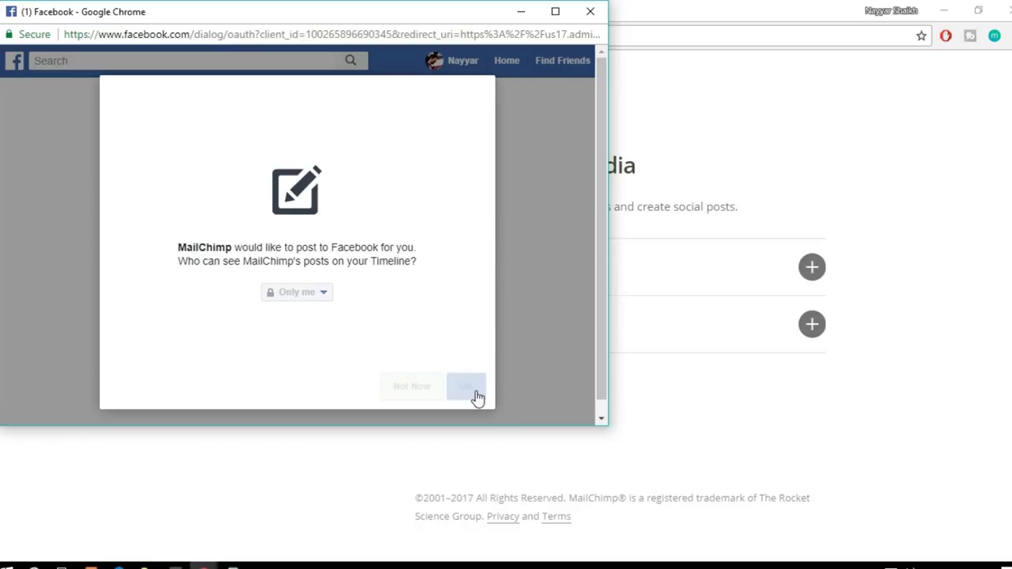
{"action": "left_click", "coordinate": [473, 396]}
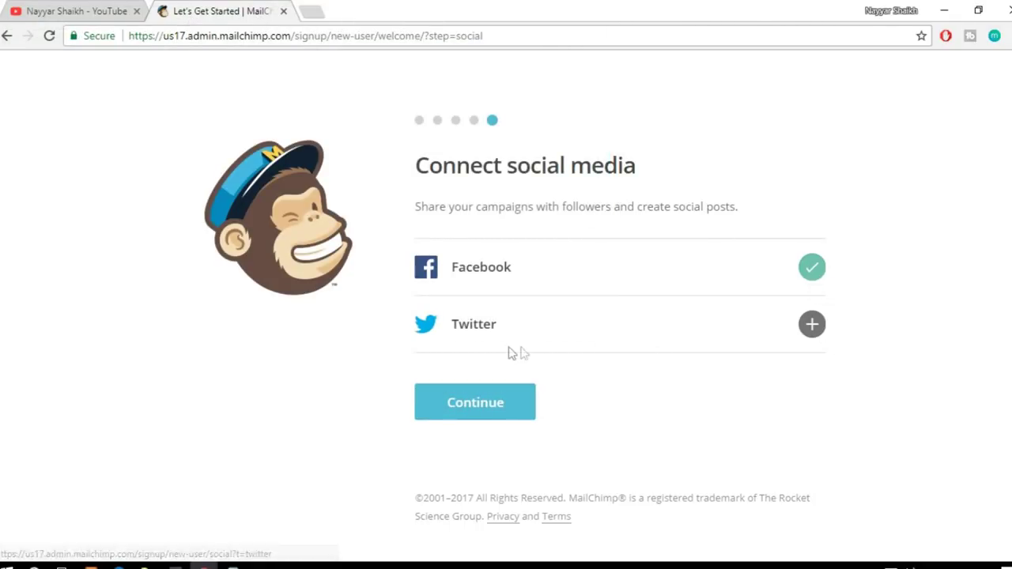
Step: Authorize the Twitter account and continue to the finish step
{"action": "left_click", "coordinate": [815, 331]}
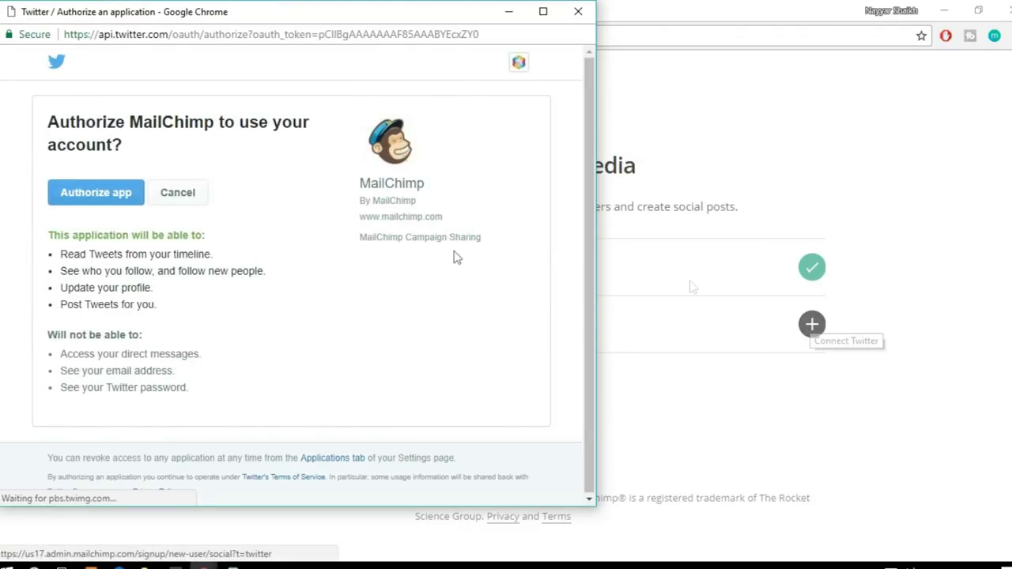
{"action": "left_click", "coordinate": [115, 200]}
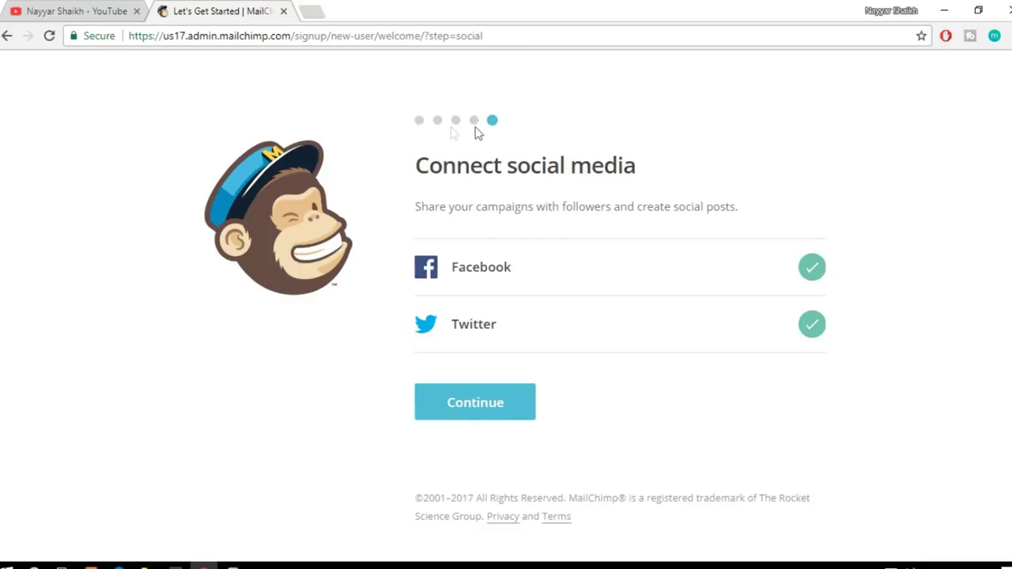
{"action": "left_click", "coordinate": [477, 405]}
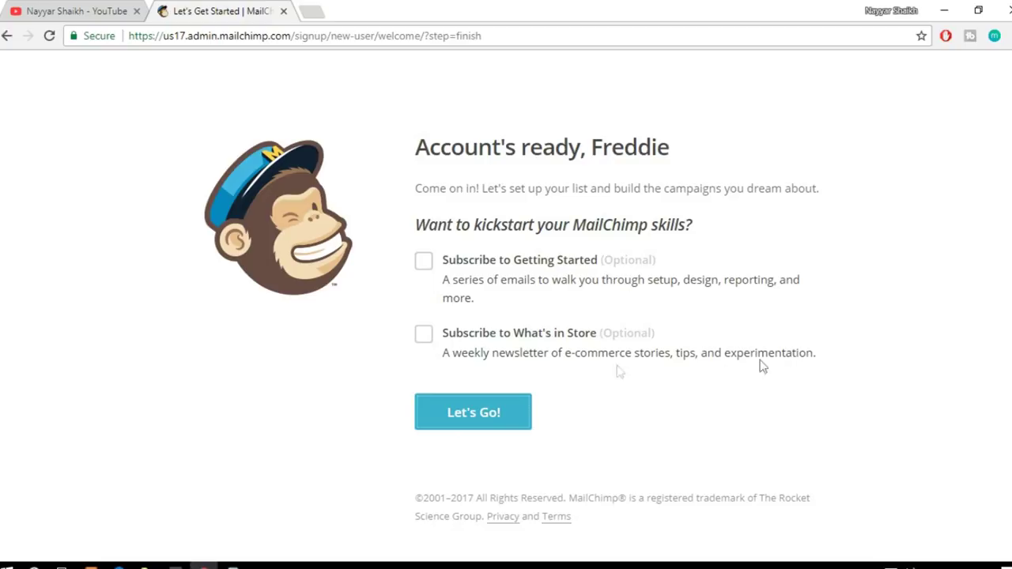
Step: Click Let's Go!, close the Automations announcement, and go to Templates
{"action": "left_click", "coordinate": [478, 423]}
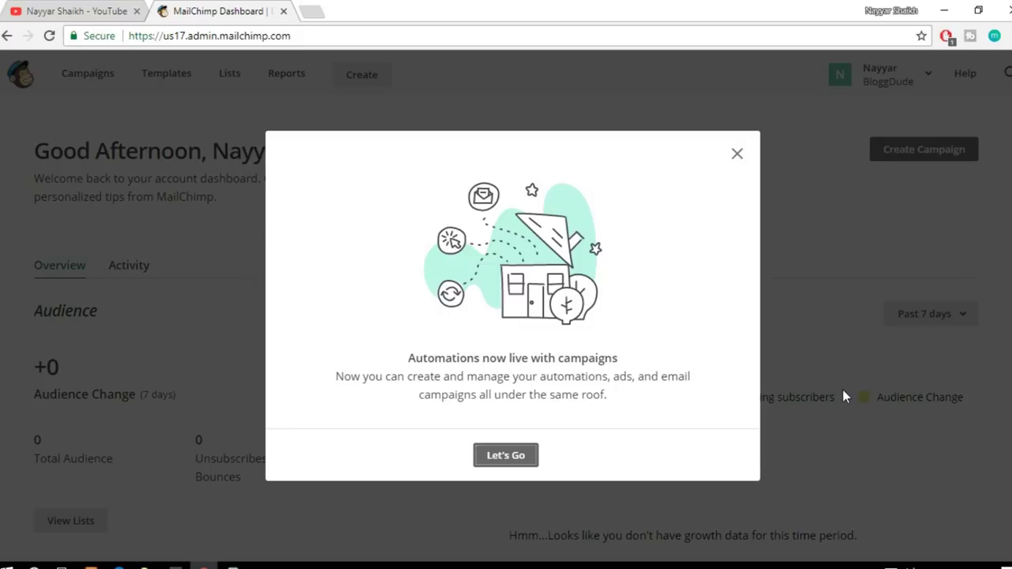
{"action": "left_click", "coordinate": [737, 155]}
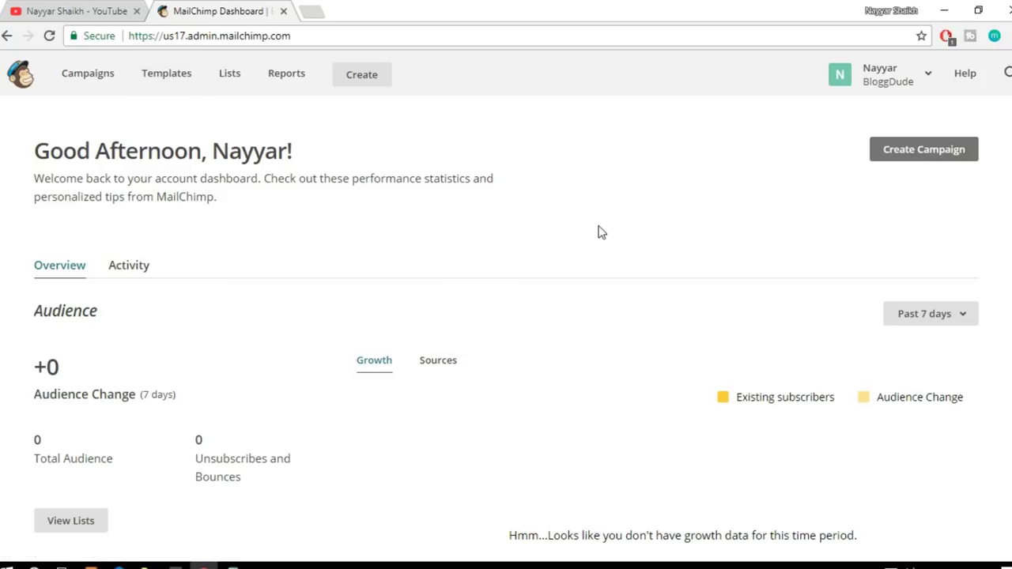
{"action": "left_click", "coordinate": [168, 83]}
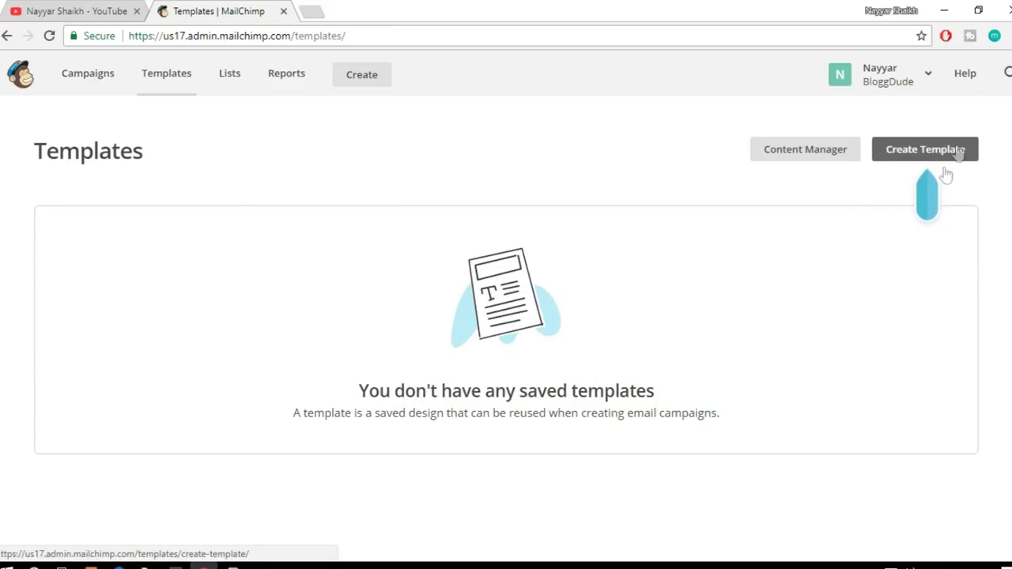
Step: Start a new template, glance at Code your own, then browse the featured Themes gallery
{"action": "left_click", "coordinate": [918, 158]}
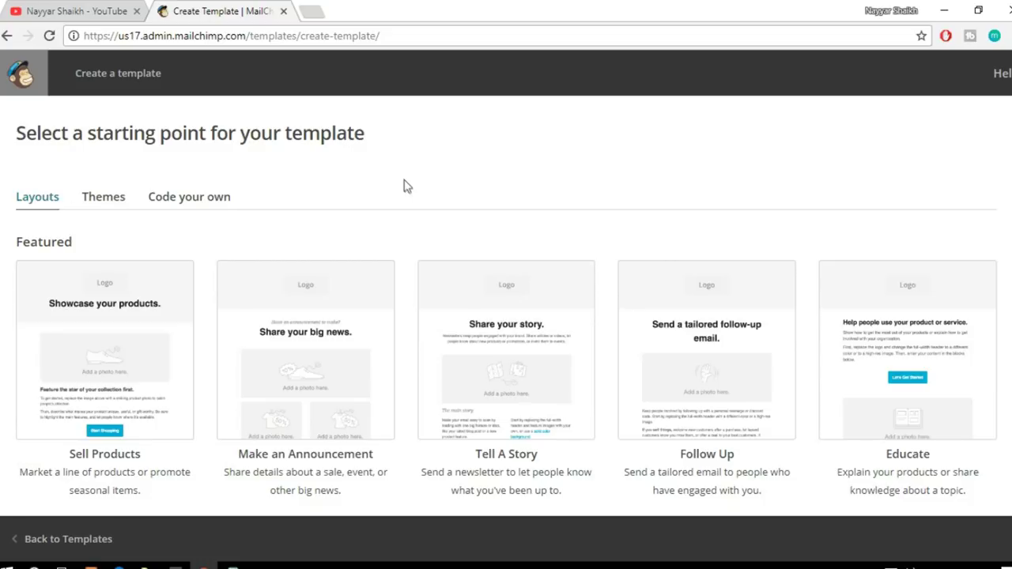
{"action": "left_click", "coordinate": [187, 198]}
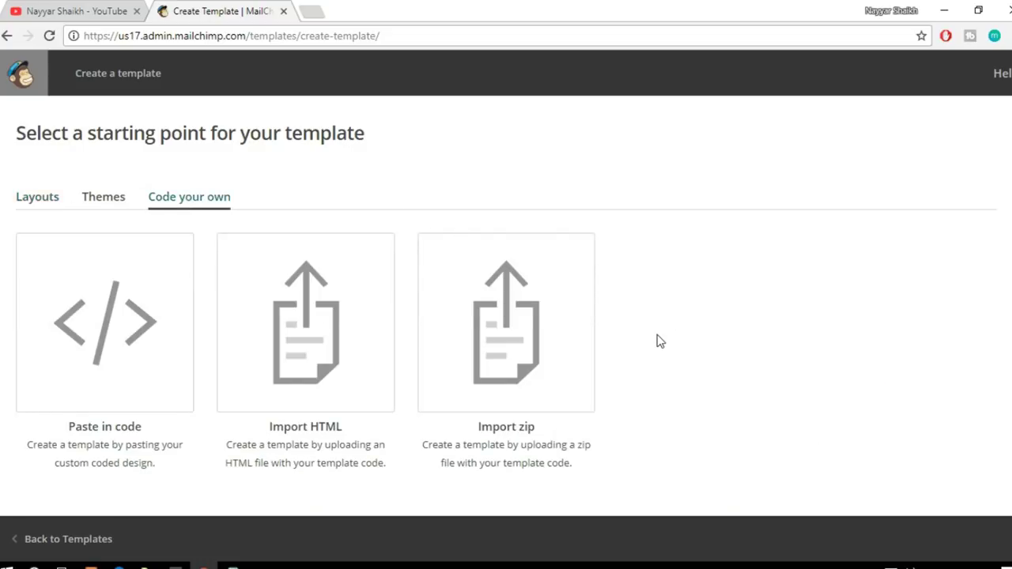
{"action": "scroll", "coordinate": [659, 339], "scroll_direction": "down", "scroll_amount": 1}
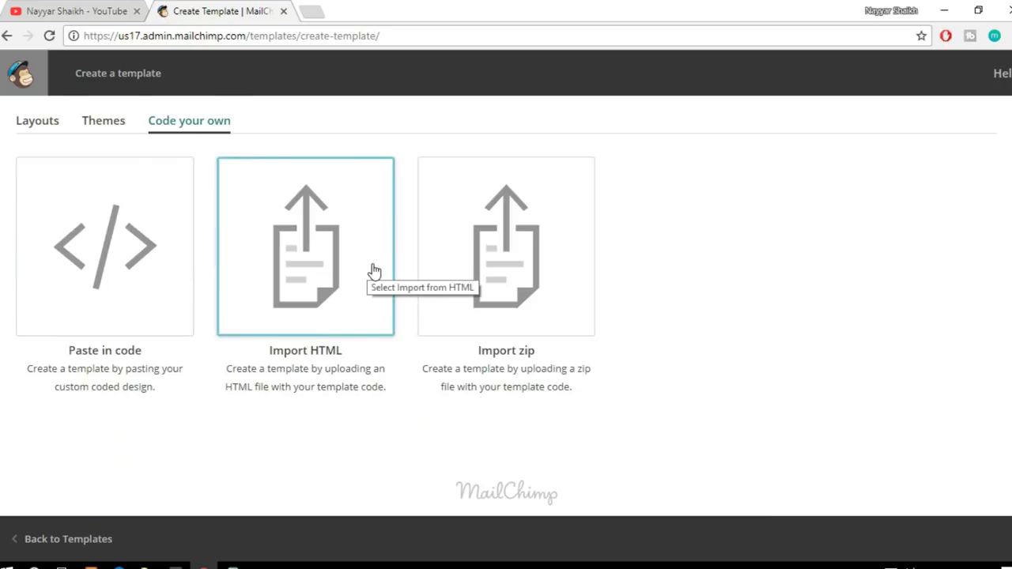
{"action": "scroll", "coordinate": [316, 253], "scroll_direction": "up", "scroll_amount": 1}
{"action": "left_click", "coordinate": [106, 203]}
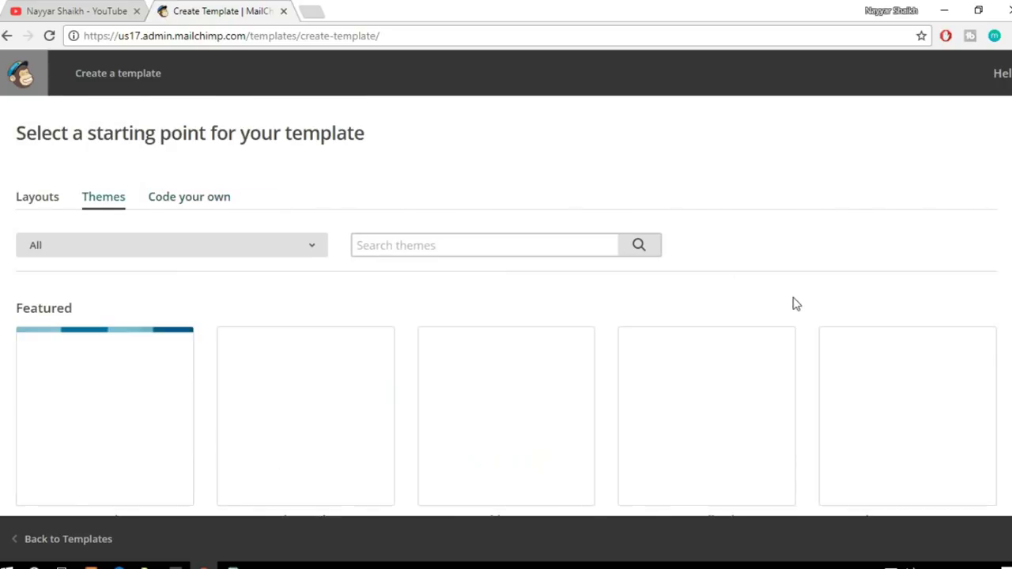
{"action": "scroll", "coordinate": [870, 301], "scroll_direction": "down", "scroll_amount": 1}
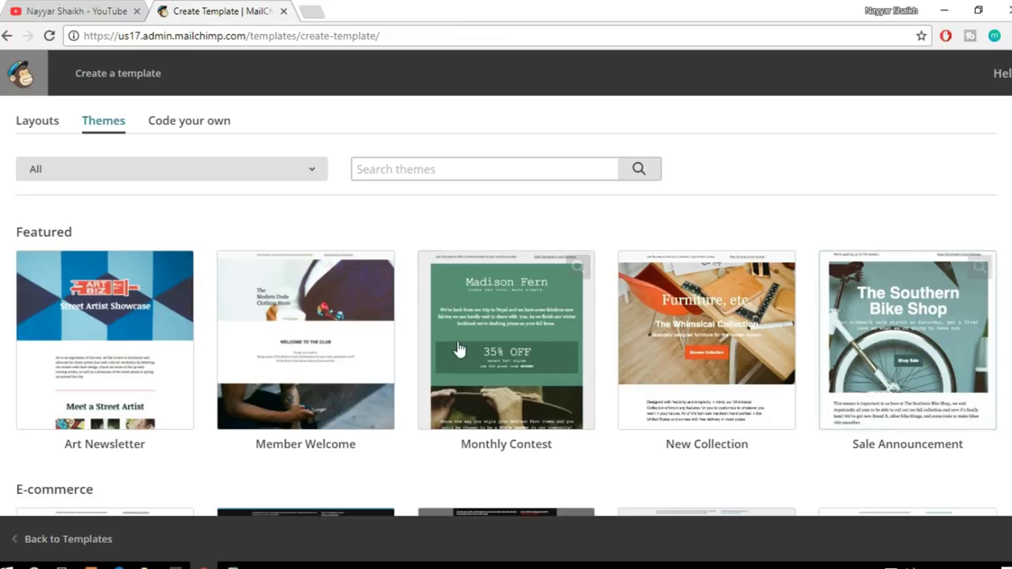
{"action": "scroll", "coordinate": [628, 398], "scroll_direction": "down", "scroll_amount": 2}
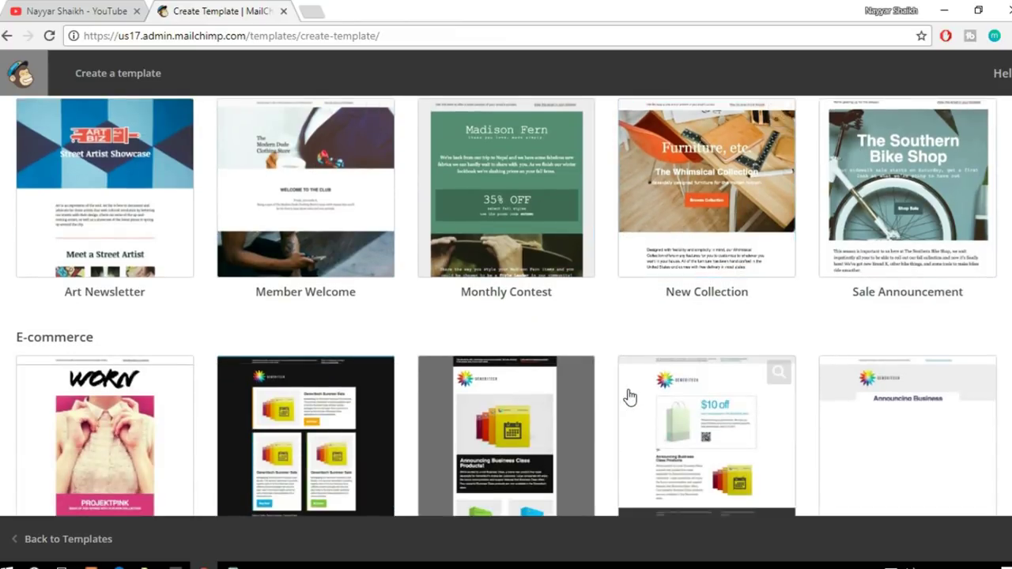
{"action": "scroll", "coordinate": [630, 397], "scroll_direction": "down", "scroll_amount": 5}
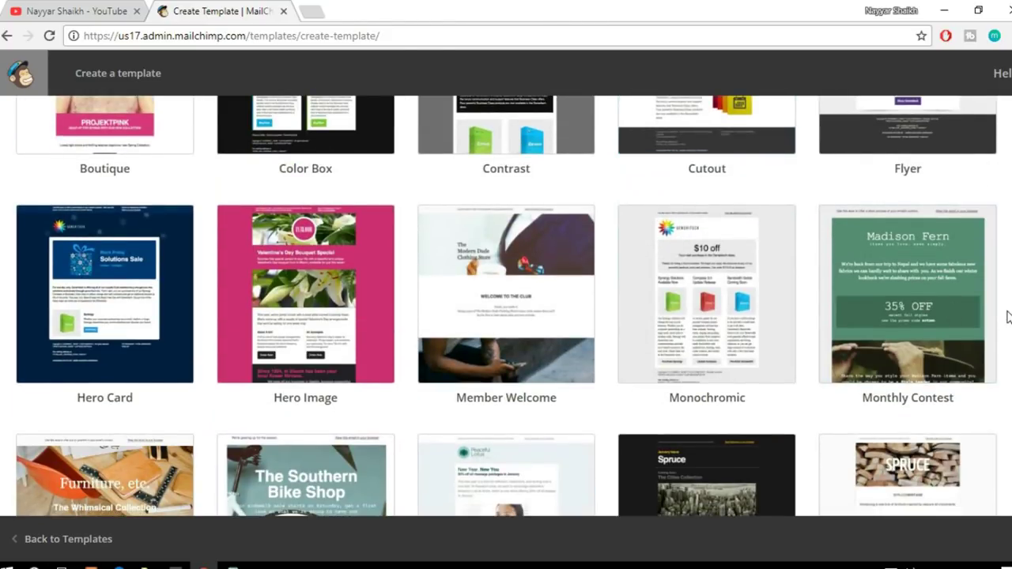
{"action": "scroll", "coordinate": [1008, 316], "scroll_direction": "up", "scroll_amount": 7}
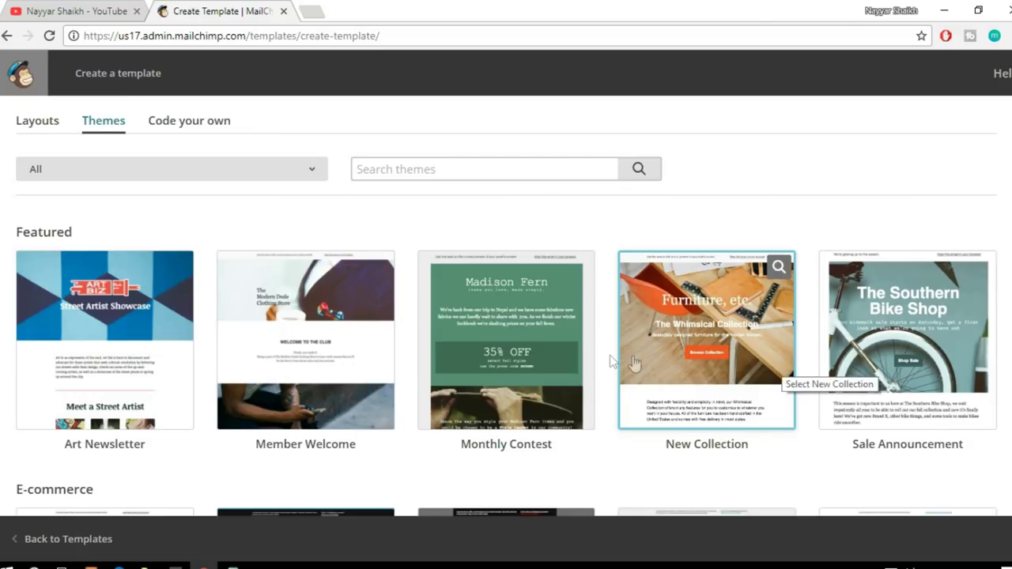
Step: Start from the Monthly Contest theme and replace the header title with the user's name
{"action": "left_click", "coordinate": [508, 339]}
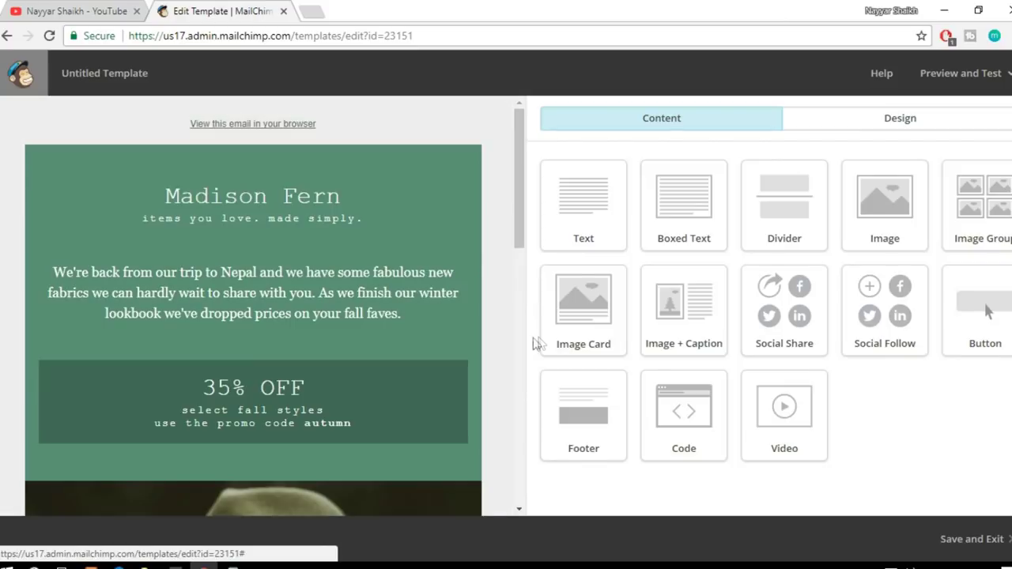
{"action": "left_click_drag", "start_coordinate": [520, 204], "coordinate": [545, 182]}
{"action": "left_click", "coordinate": [372, 182]}
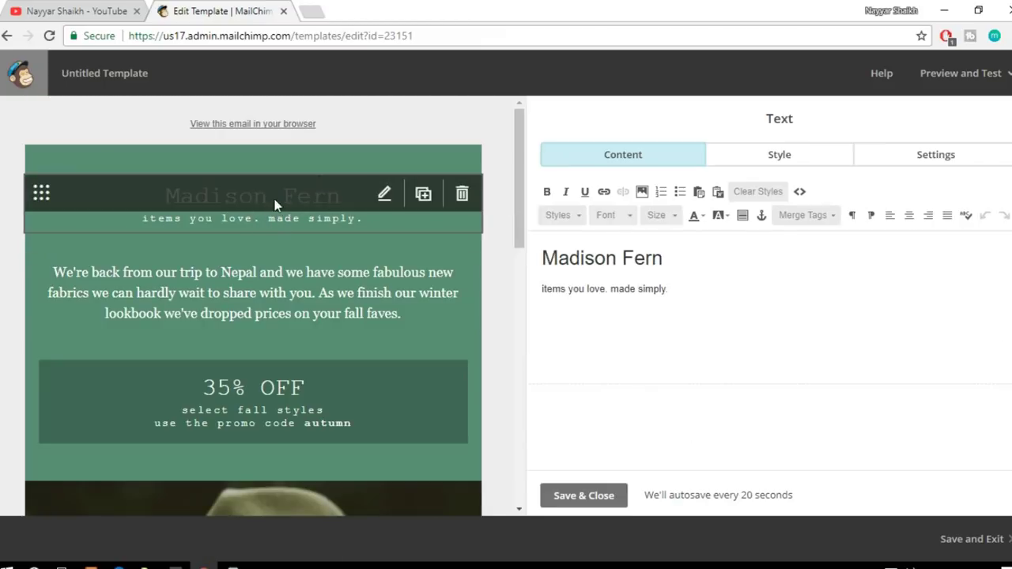
{"action": "left_click_drag", "start_coordinate": [681, 264], "coordinate": [542, 260]}
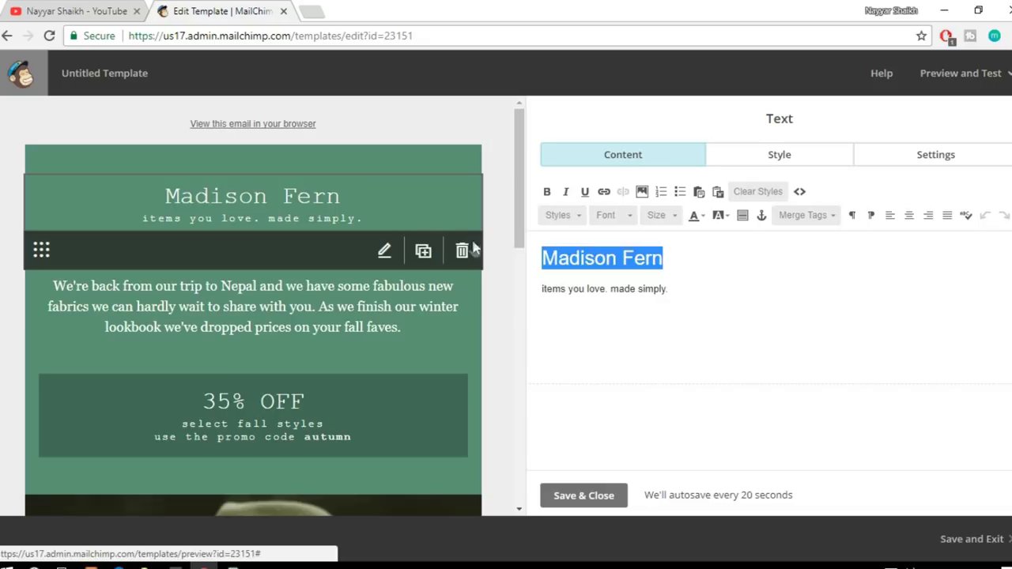
{"action": "type", "text": "Nayyar Shaikh"}
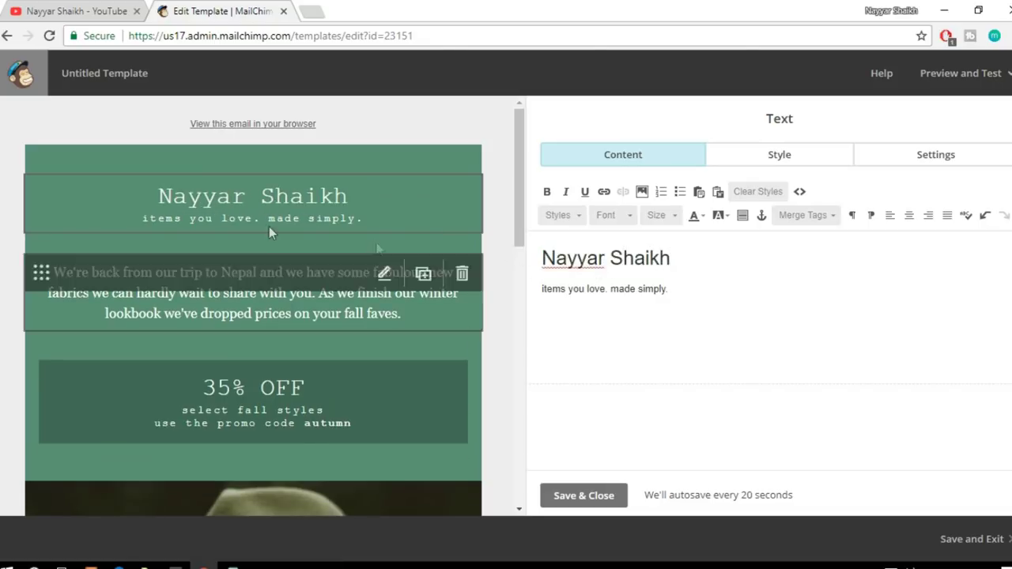
Step: Select the header tagline 'items you love. made simply.' in the Text editor
{"action": "left_click", "coordinate": [686, 296]}
{"action": "left_click_drag", "start_coordinate": [679, 290], "coordinate": [542, 283]}
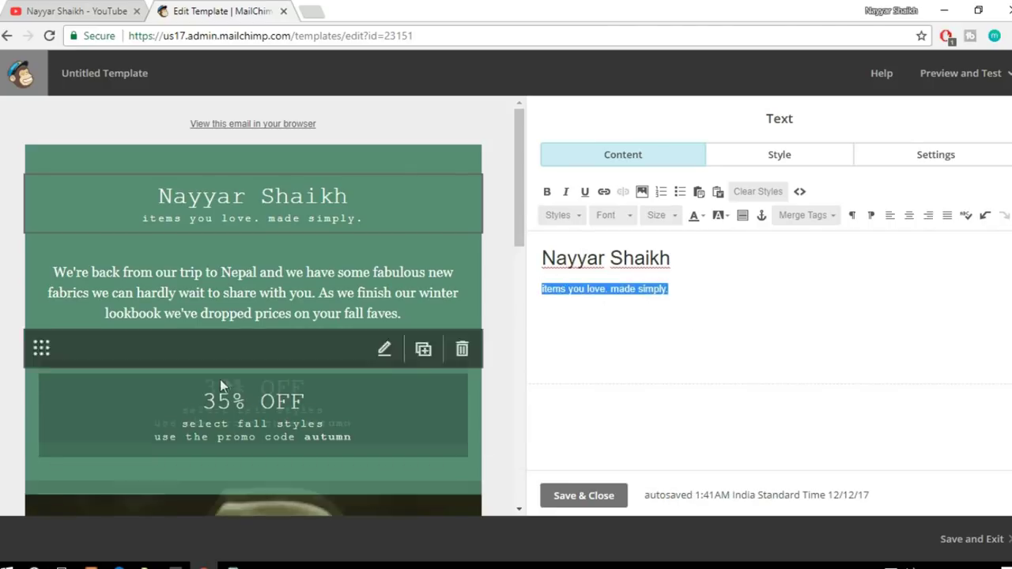
{"action": "scroll", "coordinate": [482, 360], "scroll_direction": "down", "scroll_amount": 5}
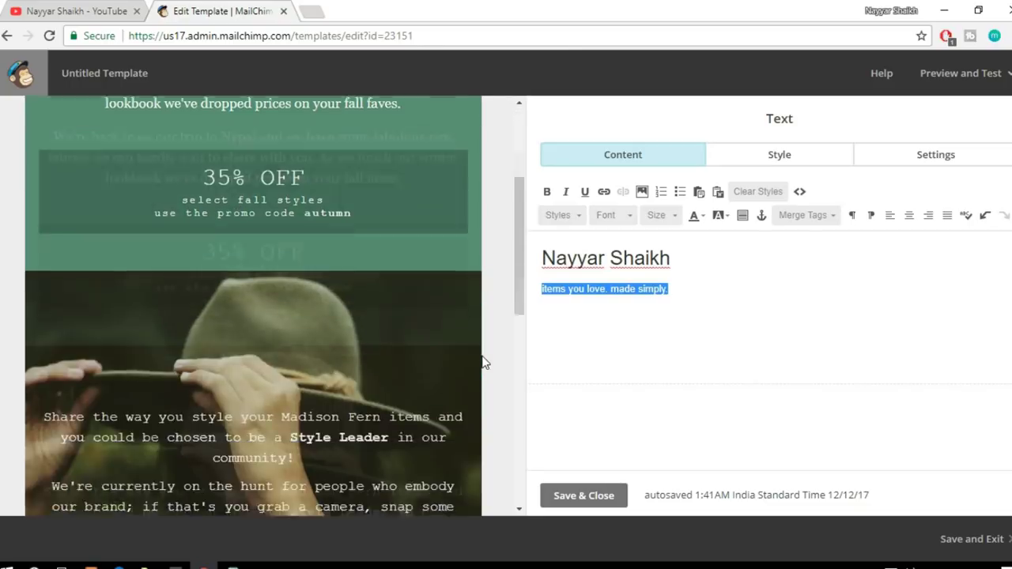
{"action": "scroll", "coordinate": [484, 362], "scroll_direction": "down", "scroll_amount": 2}
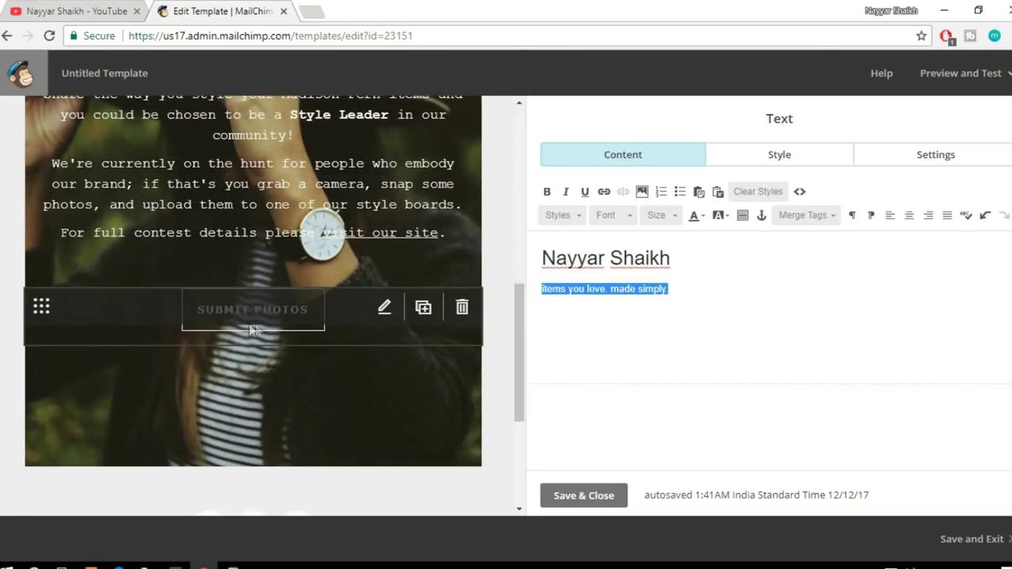
{"action": "left_click", "coordinate": [269, 320]}
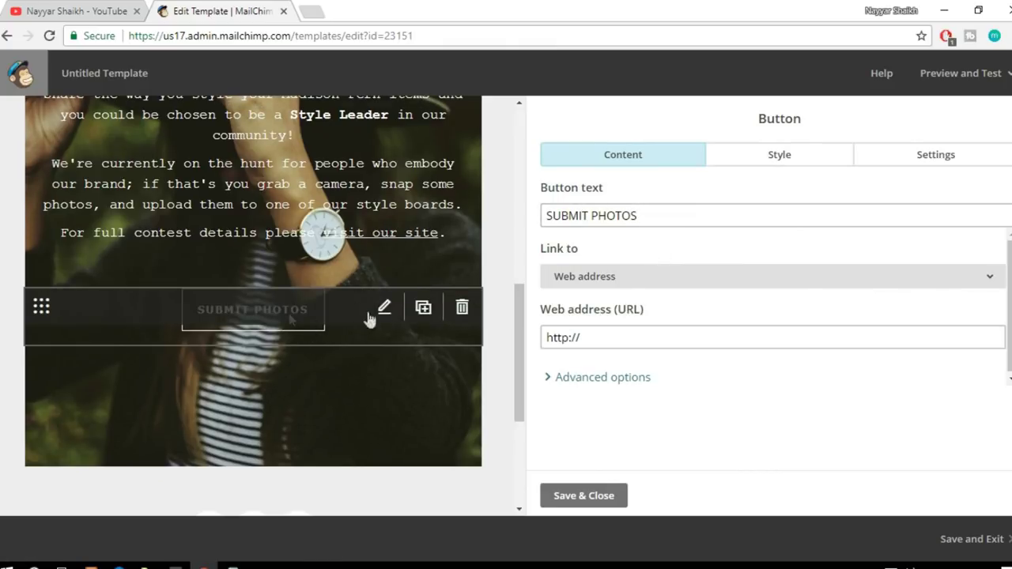
{"action": "left_click", "coordinate": [680, 215]}
{"action": "triple_click", "coordinate": [679, 215]}
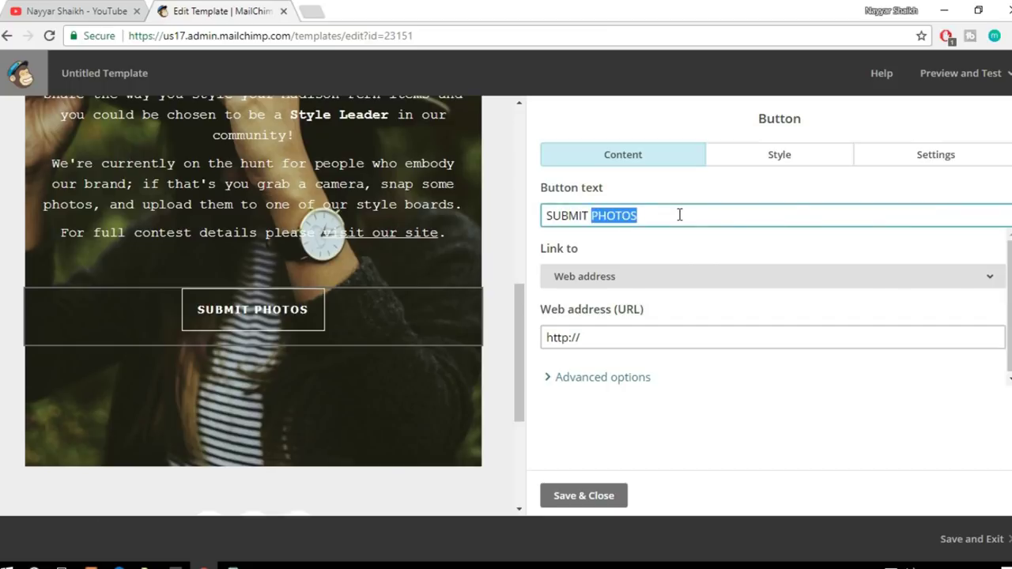
{"action": "type", "text": "CLICK HERE"}
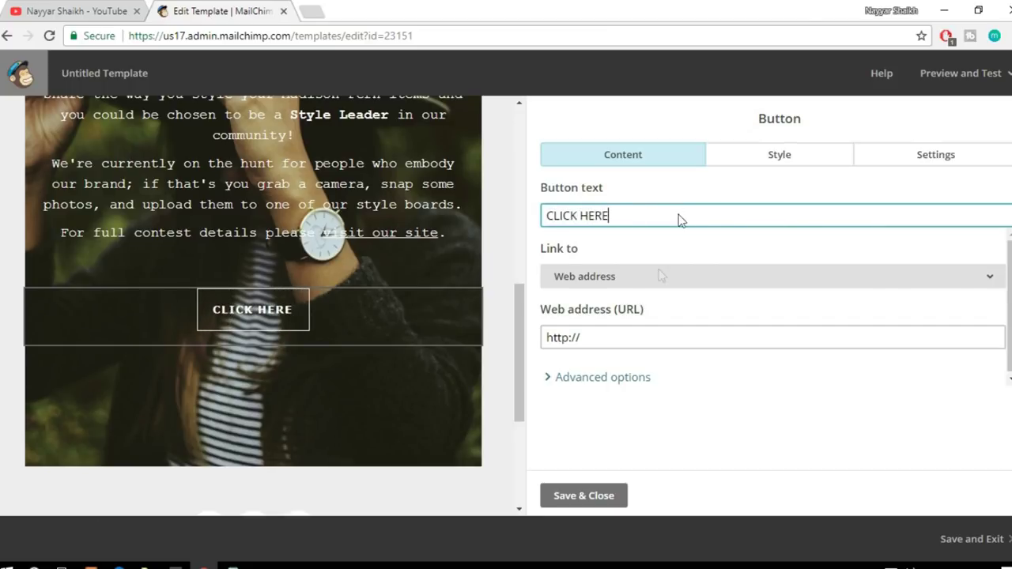
{"action": "left_click", "coordinate": [604, 342]}
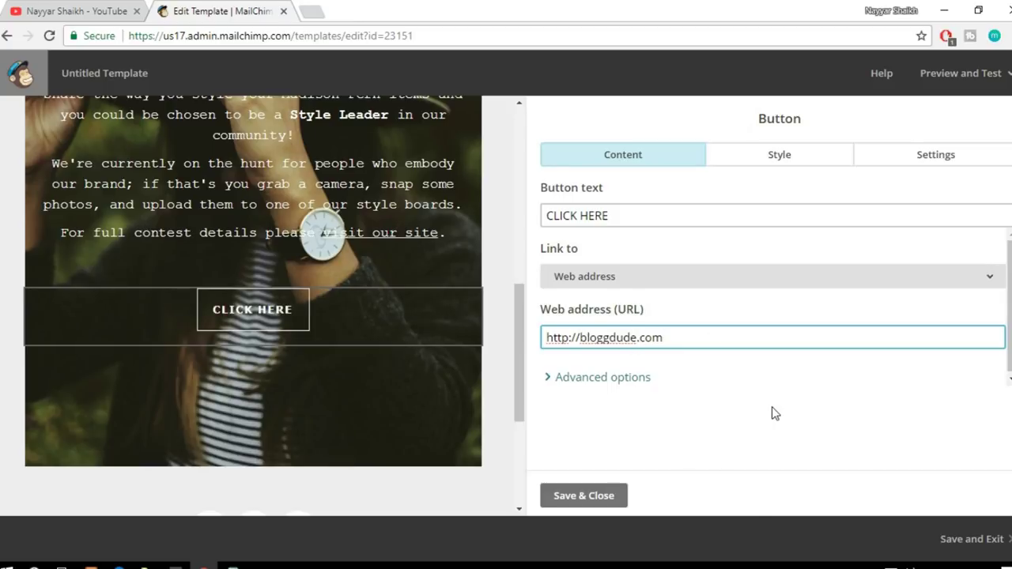
{"action": "scroll", "coordinate": [270, 389], "scroll_direction": "up", "scroll_amount": 5}
{"action": "scroll", "coordinate": [271, 390], "scroll_direction": "down", "scroll_amount": 8}
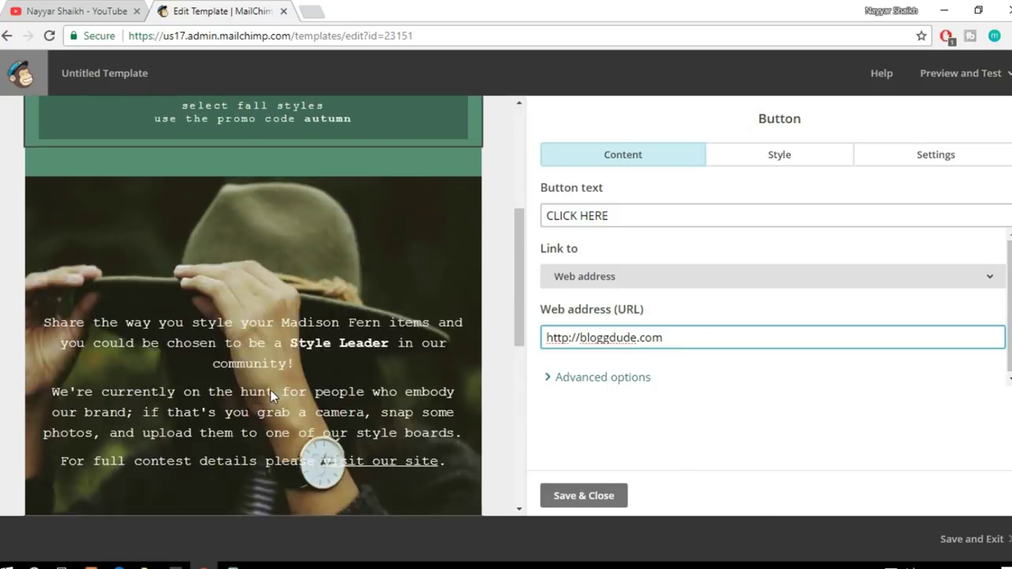
{"action": "scroll", "coordinate": [271, 389], "scroll_direction": "down", "scroll_amount": 2}
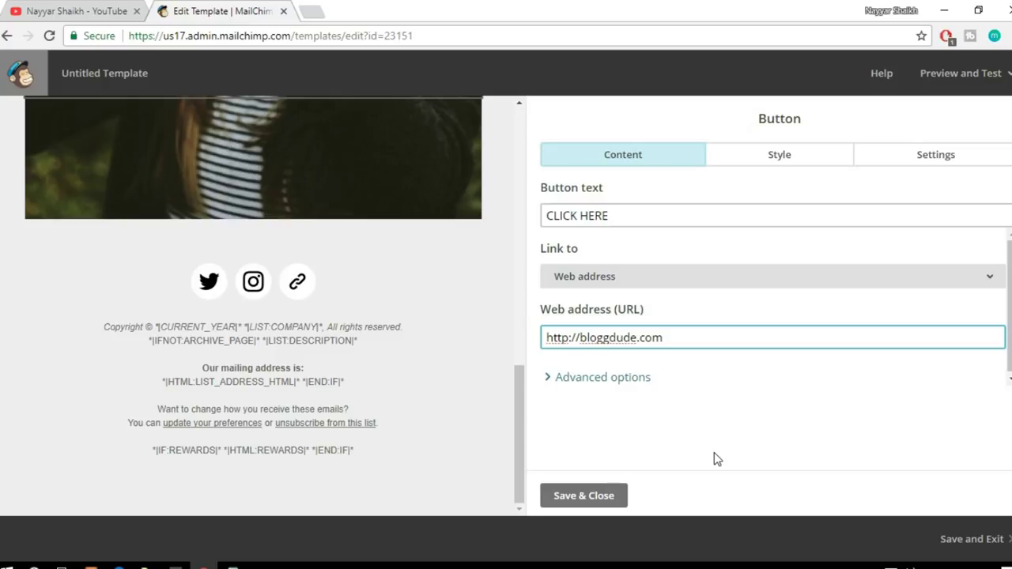
{"action": "scroll", "coordinate": [418, 459], "scroll_direction": "up", "scroll_amount": 10}
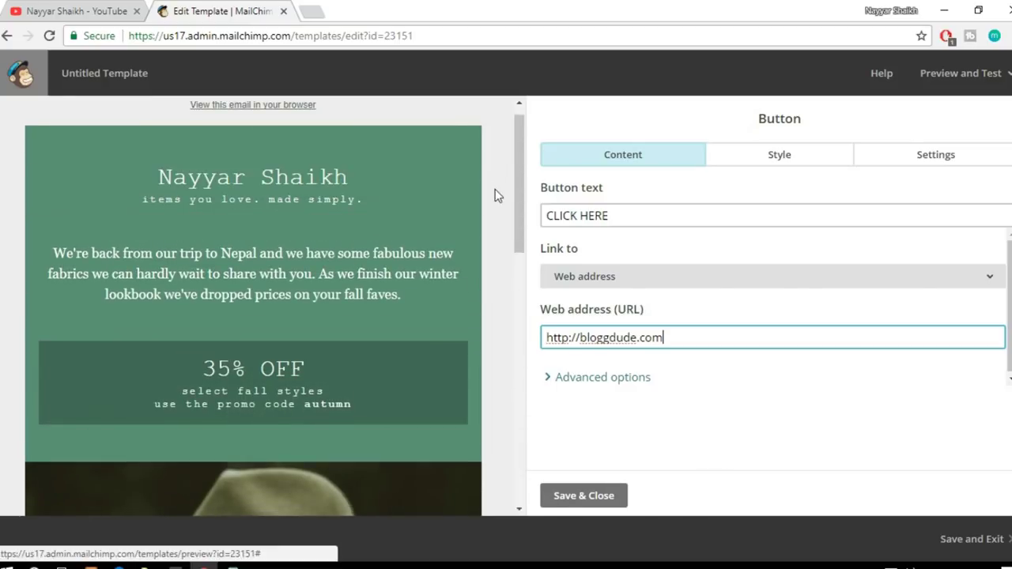
Step: Save the button settings, then save and exit the template as Template1
{"action": "left_click", "coordinate": [595, 498]}
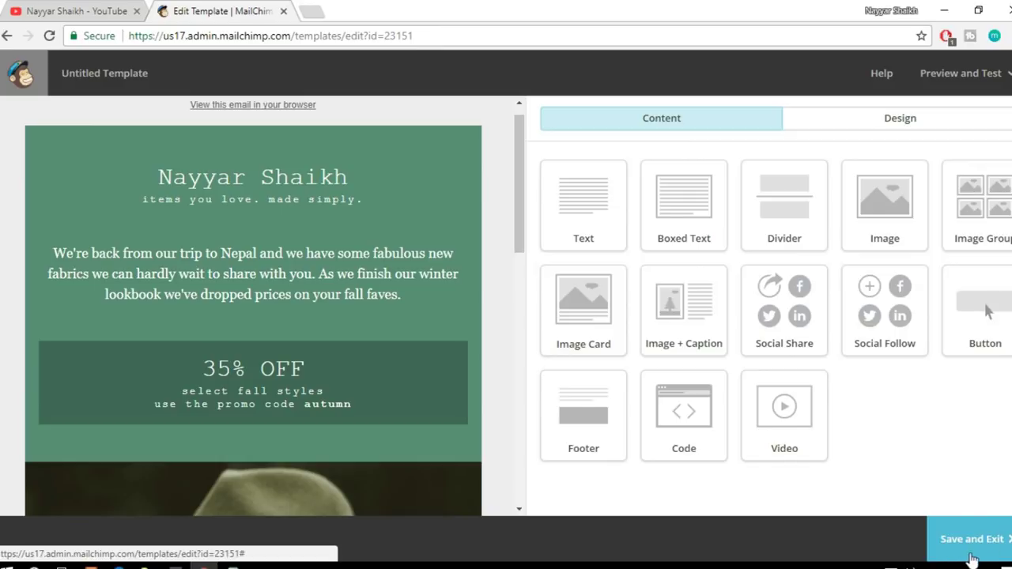
{"action": "left_click", "coordinate": [974, 558]}
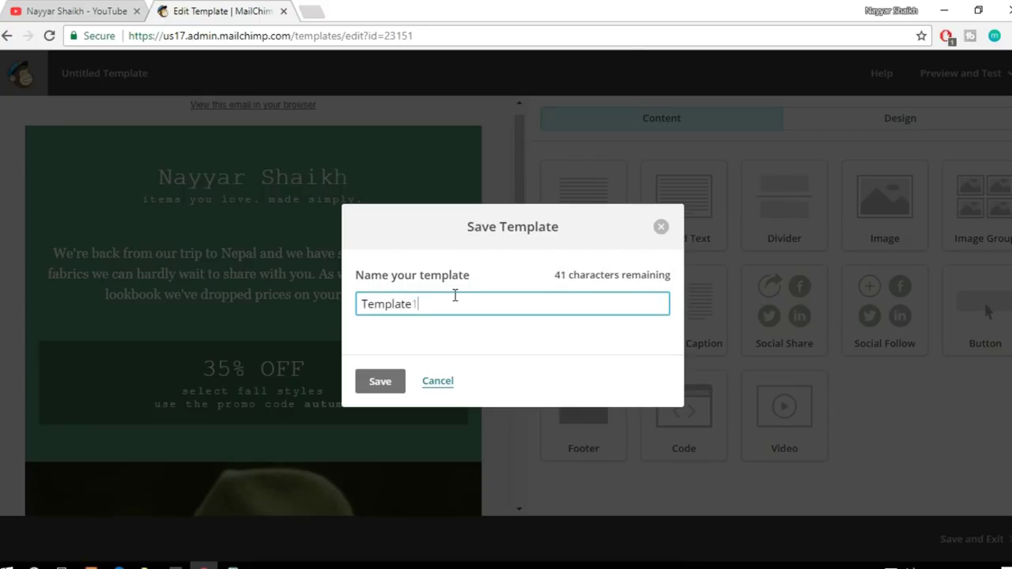
{"action": "left_click", "coordinate": [377, 382]}
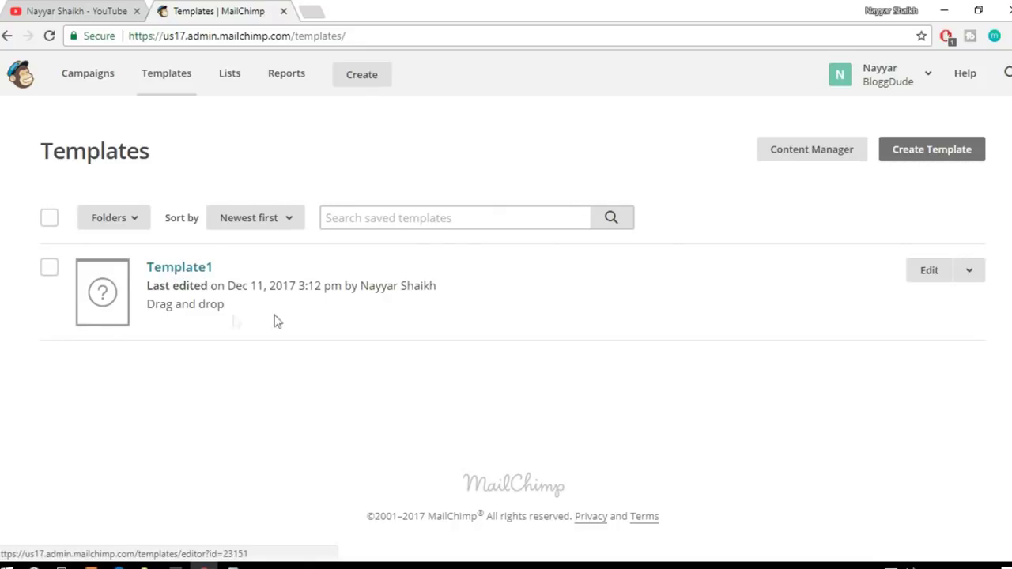
Step: Create another template and browse the Featured and Basic designs in the Layouts tab
{"action": "left_click", "coordinate": [941, 154]}
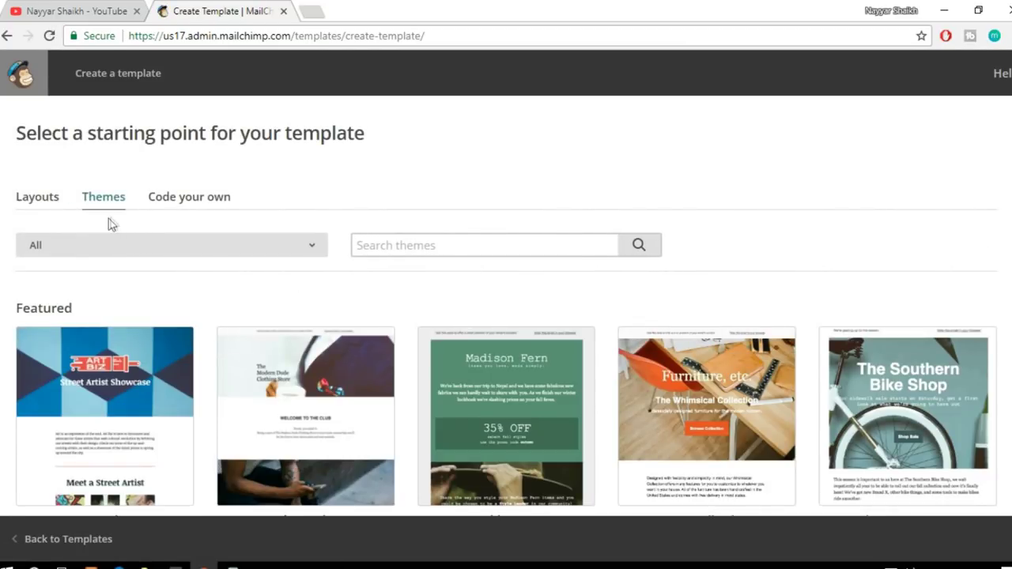
{"action": "scroll", "coordinate": [243, 209], "scroll_direction": "down", "scroll_amount": 1}
{"action": "left_click", "coordinate": [34, 124]}
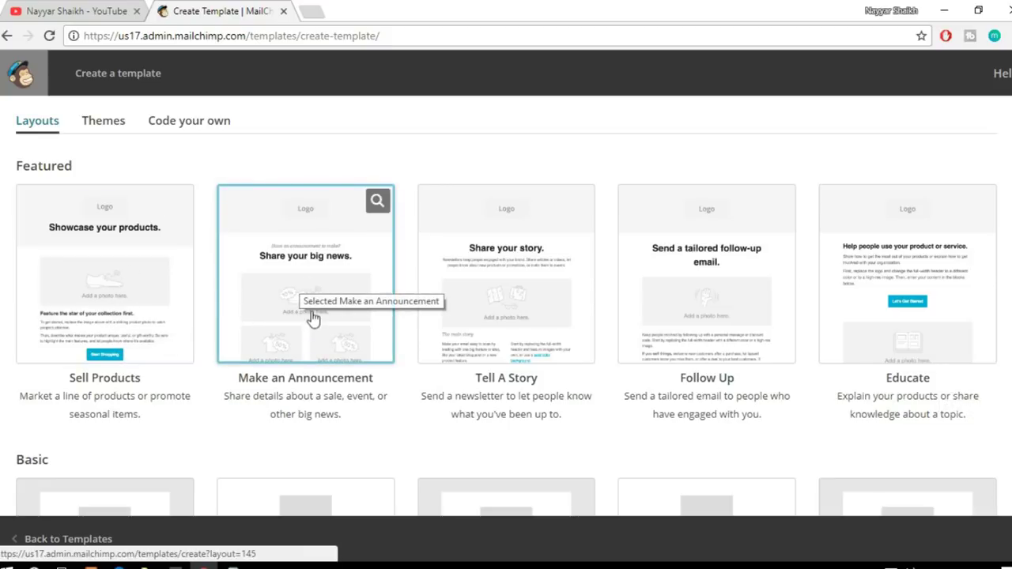
{"action": "scroll", "coordinate": [860, 353], "scroll_direction": "down", "scroll_amount": 3}
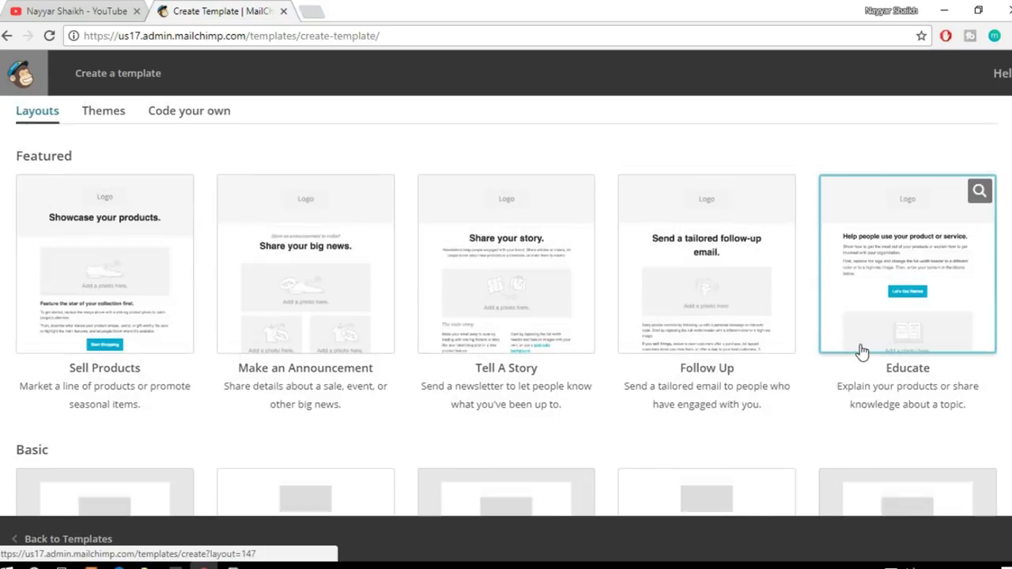
{"action": "scroll", "coordinate": [862, 353], "scroll_direction": "down", "scroll_amount": 1}
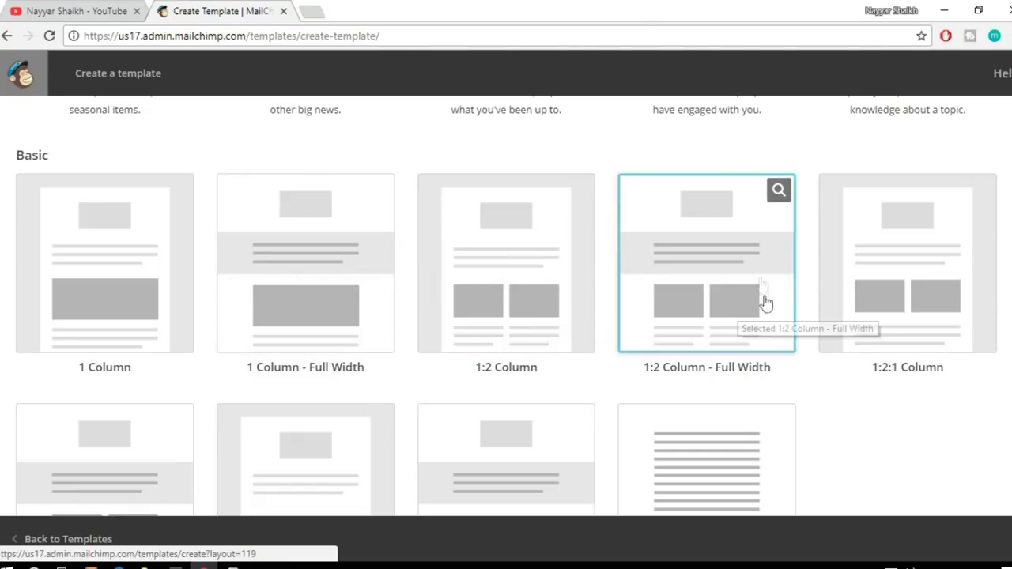
{"action": "scroll", "coordinate": [803, 356], "scroll_direction": "down", "scroll_amount": 3}
{"action": "scroll", "coordinate": [802, 358], "scroll_direction": "up", "scroll_amount": 5}
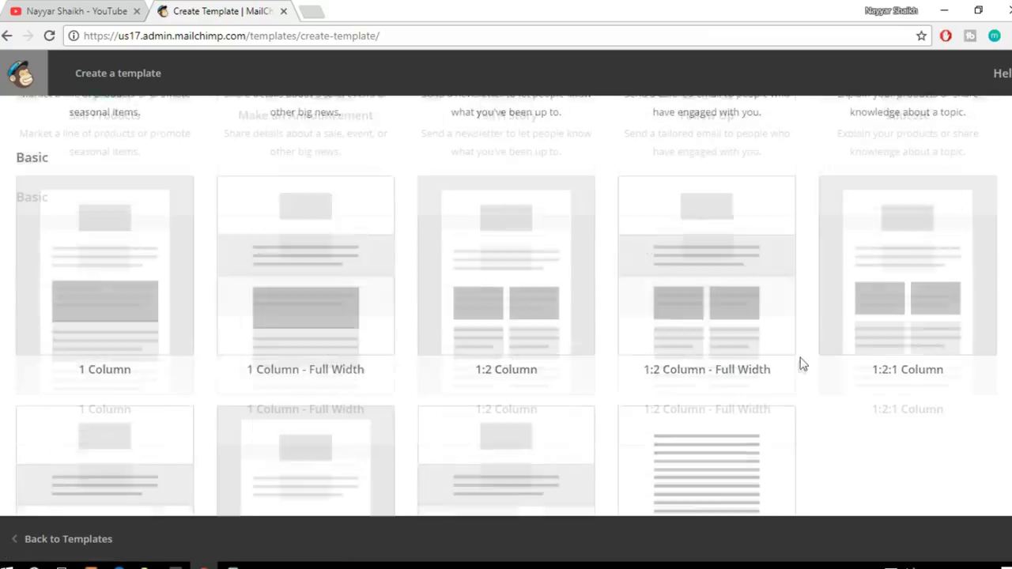
{"action": "scroll", "coordinate": [800, 370], "scroll_direction": "down", "scroll_amount": 1}
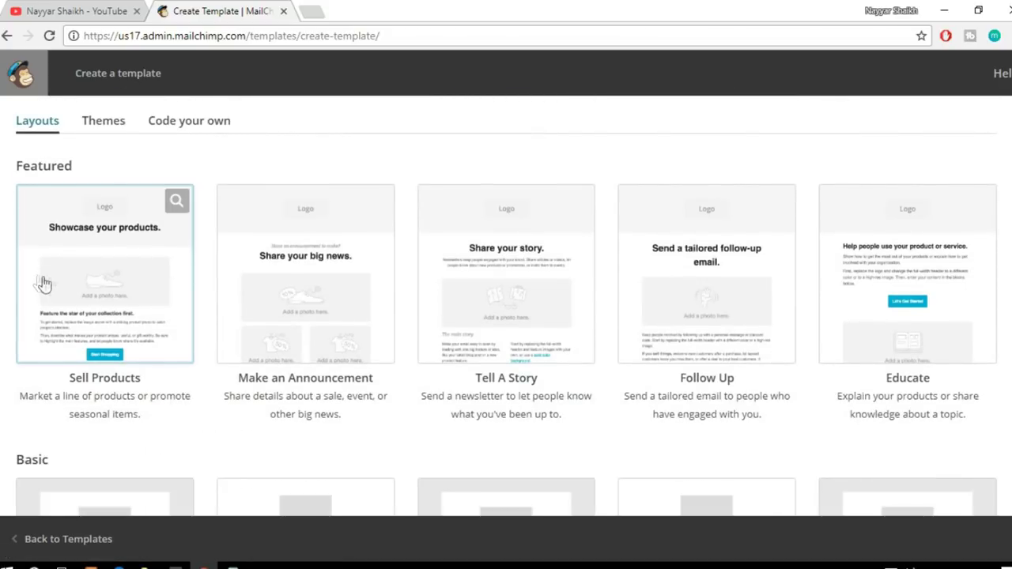
Step: Start an Untitled Template from the Sell Products layout headed 'Showcase your products.'
{"action": "left_click", "coordinate": [89, 229]}
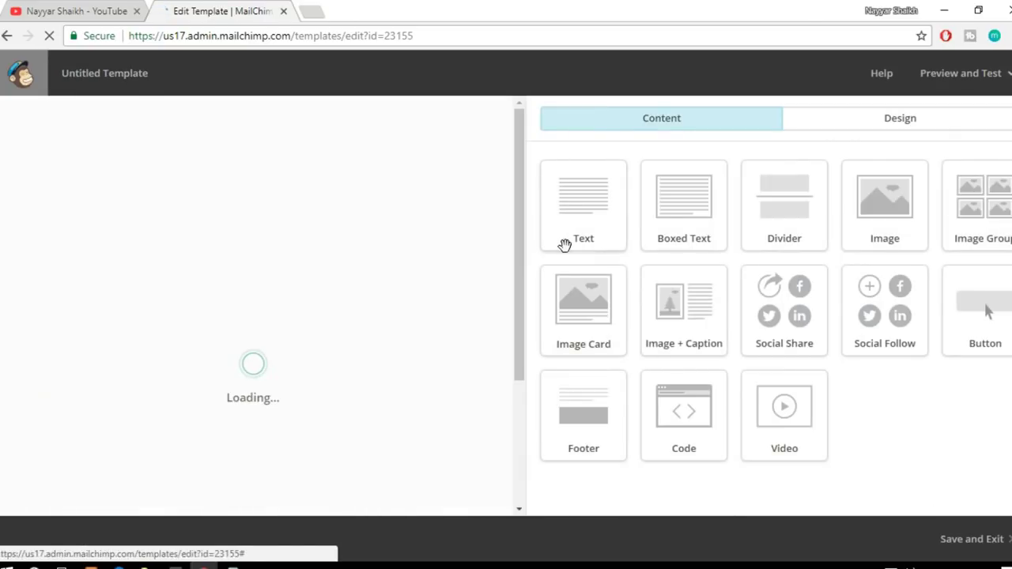
{"action": "scroll", "coordinate": [348, 285], "scroll_direction": "down", "scroll_amount": 9}
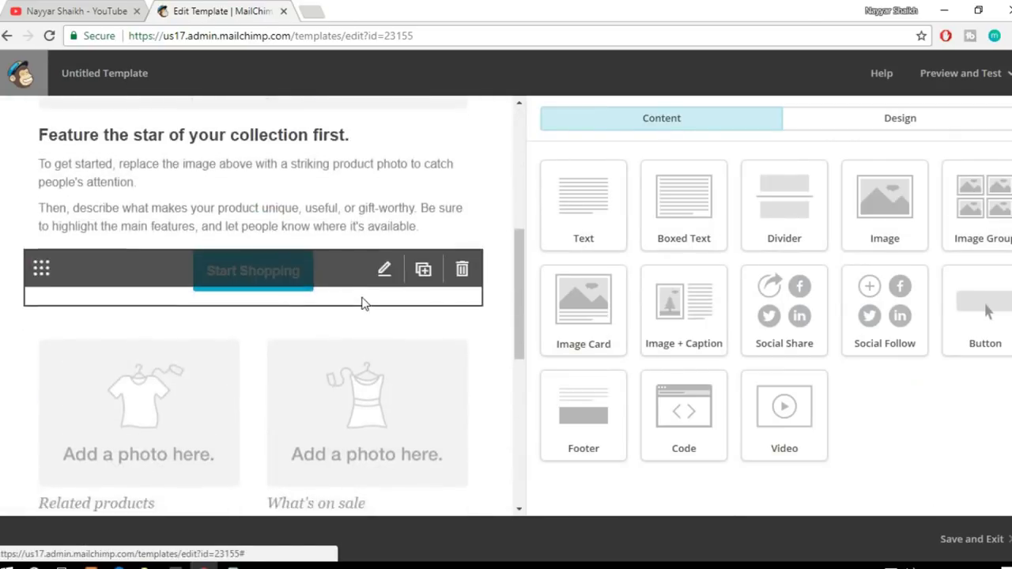
{"action": "scroll", "coordinate": [365, 329], "scroll_direction": "up", "scroll_amount": 10}
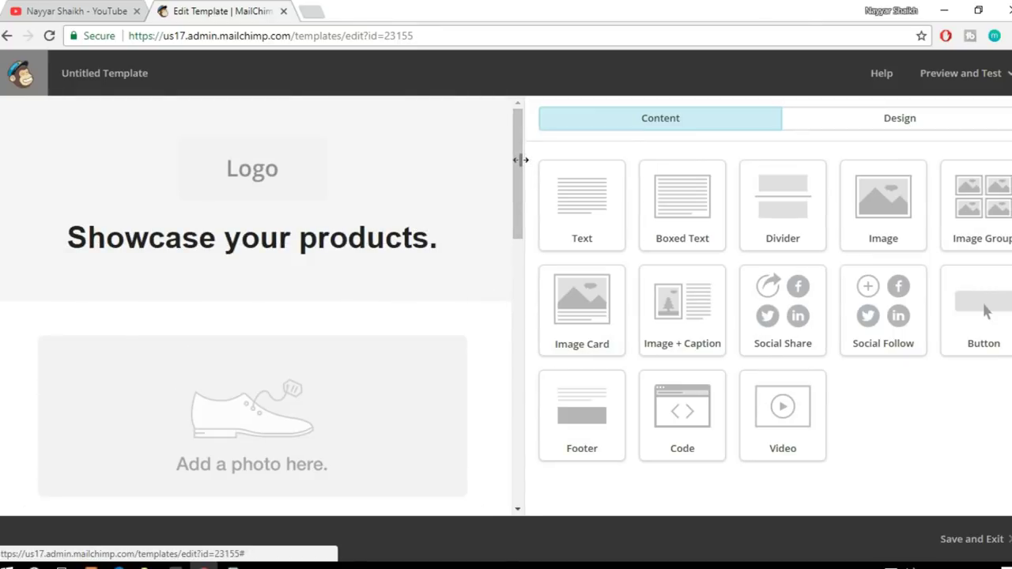
{"action": "left_click_drag", "start_coordinate": [516, 163], "coordinate": [533, 128]}
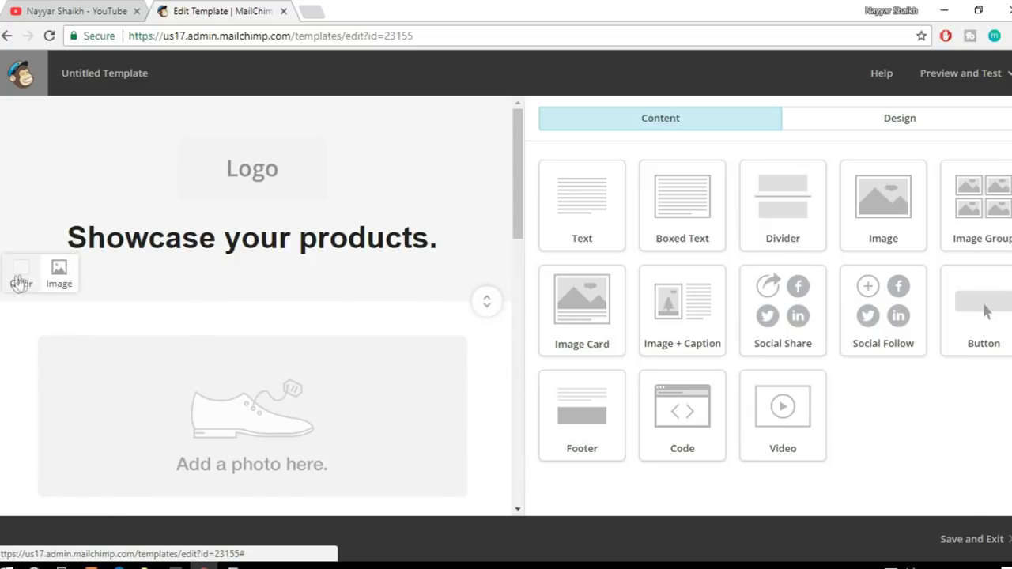
Step: Upload elementor-page-builder from the MailChimp Tutorial folder as the header background image
{"action": "left_click", "coordinate": [60, 273]}
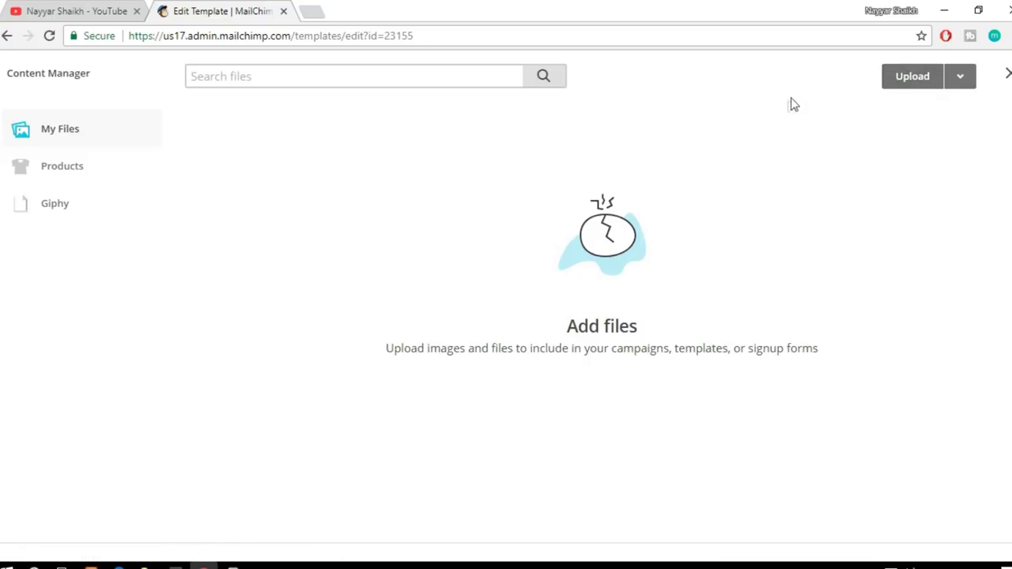
{"action": "left_click", "coordinate": [901, 83]}
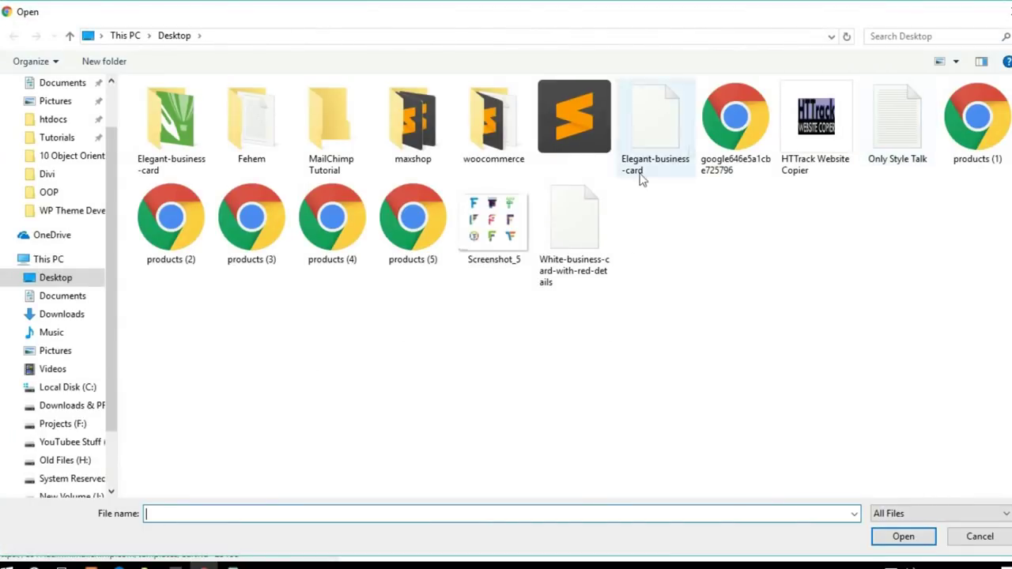
{"action": "double_click", "coordinate": [330, 126]}
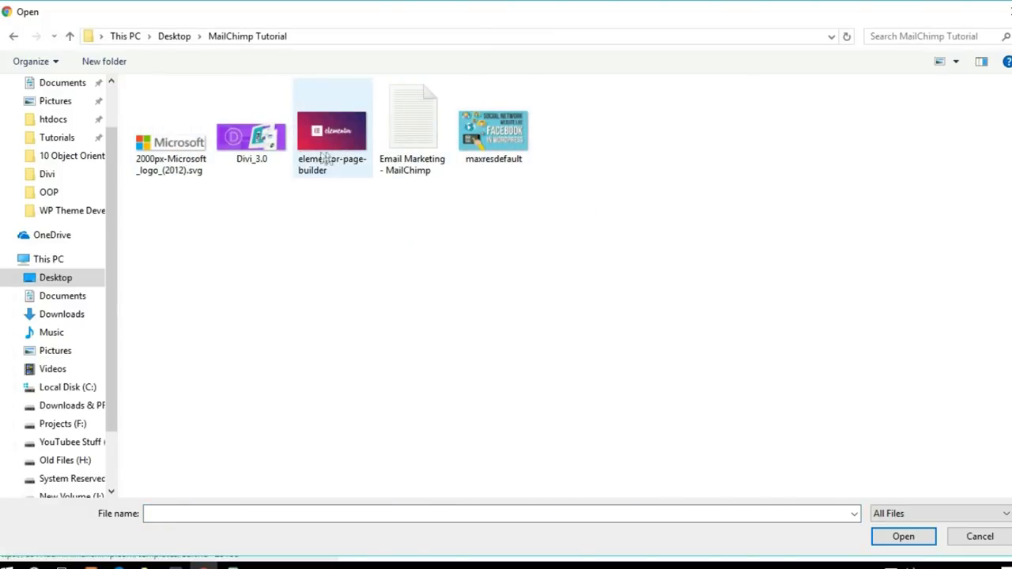
{"action": "left_click", "coordinate": [352, 154]}
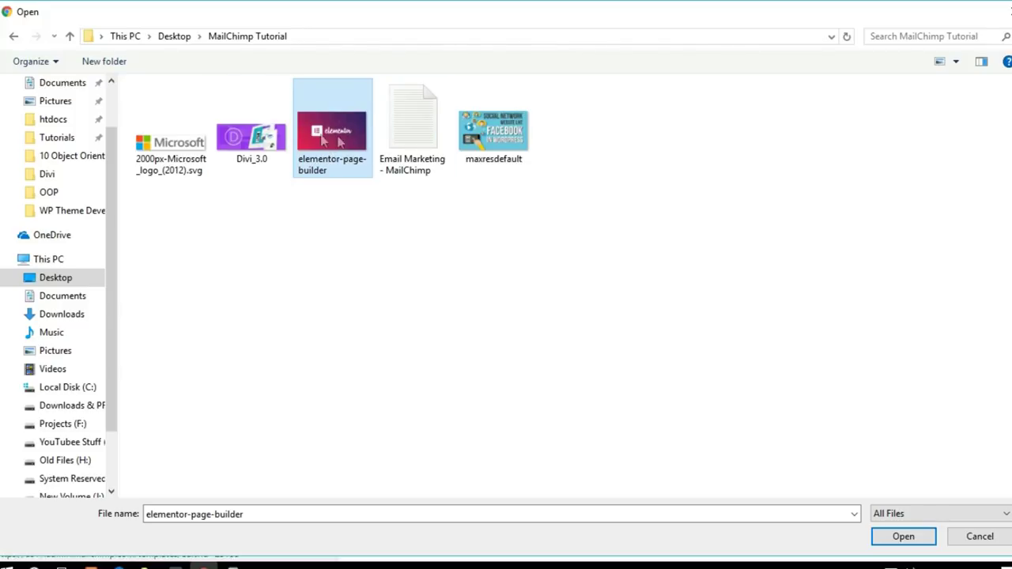
{"action": "left_click", "coordinate": [903, 537]}
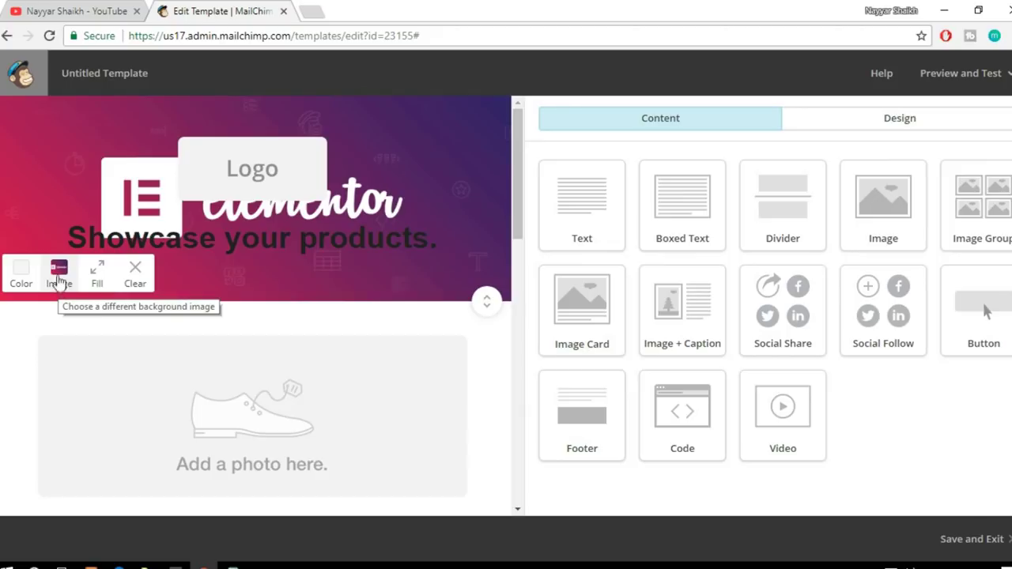
Step: Close the Content Manager and clear the header's background image
{"action": "left_click", "coordinate": [58, 281]}
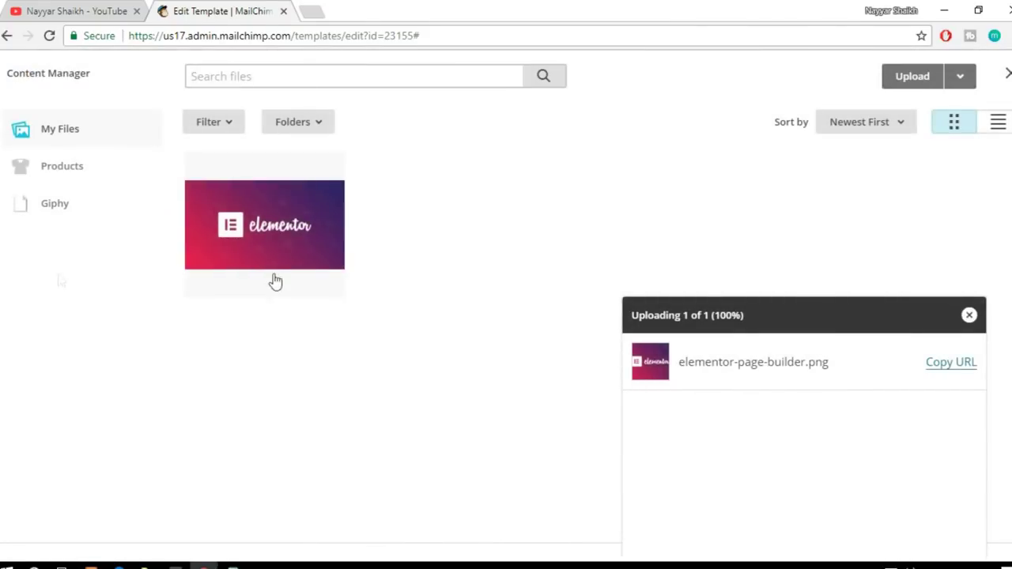
{"action": "left_click", "coordinate": [968, 317]}
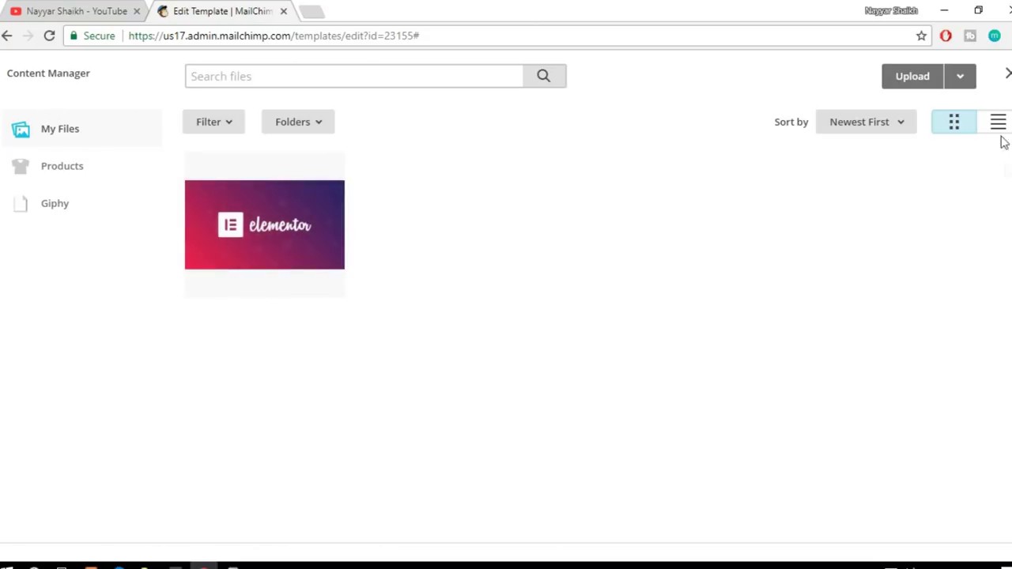
{"action": "left_click", "coordinate": [1007, 76]}
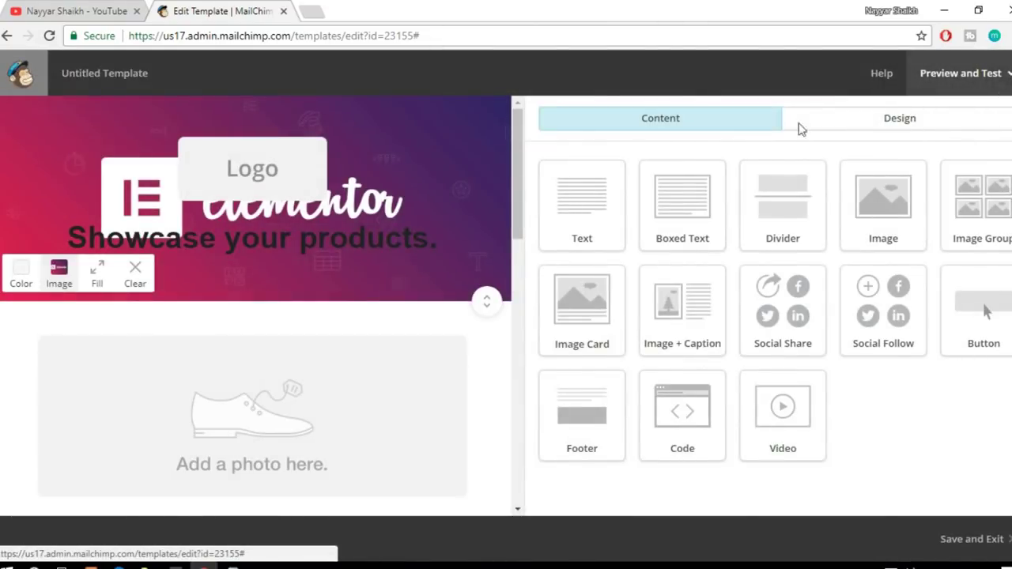
{"action": "left_click", "coordinate": [139, 285]}
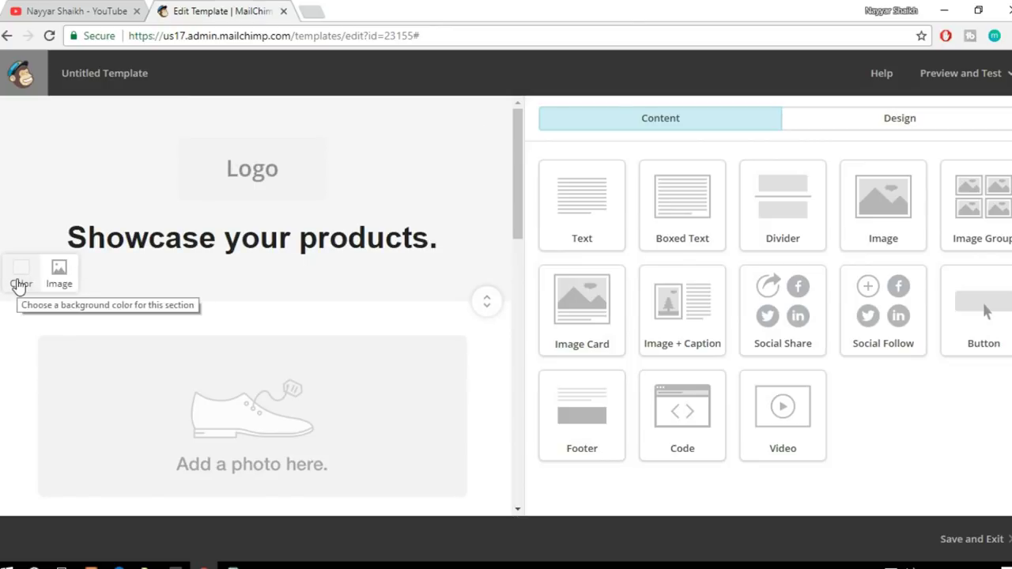
{"action": "left_click", "coordinate": [20, 285]}
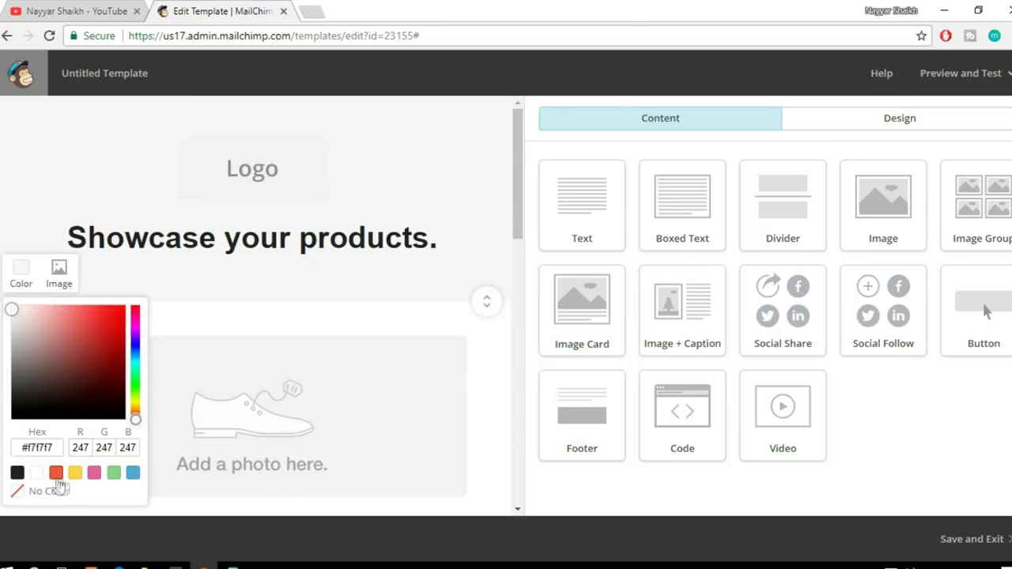
Step: Give the header a pink background swatch and open a new Chrome tab
{"action": "left_click", "coordinate": [56, 473]}
{"action": "left_click", "coordinate": [76, 473]}
{"action": "left_click", "coordinate": [94, 473]}
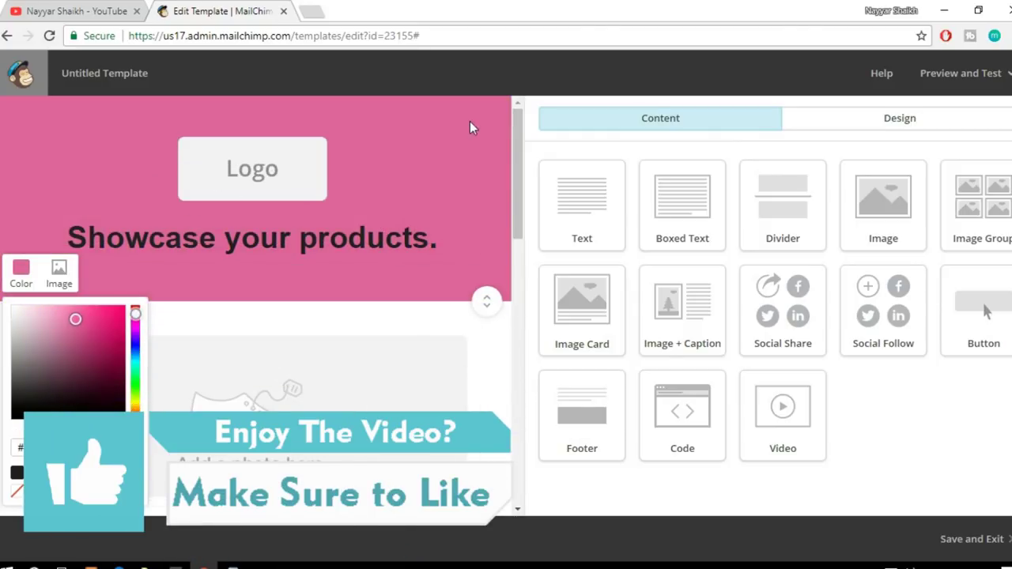
{"action": "left_click", "coordinate": [314, 9]}
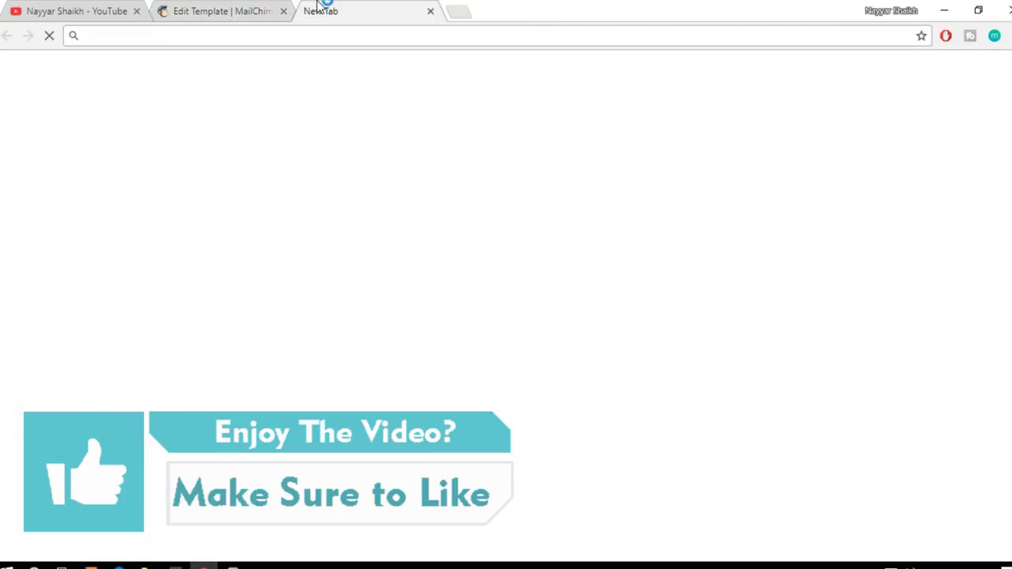
Step: Load bloggdude.com in the new tab and scroll through its recent posts
{"action": "type", "text": "blo"}
{"action": "key", "text": "Return"}
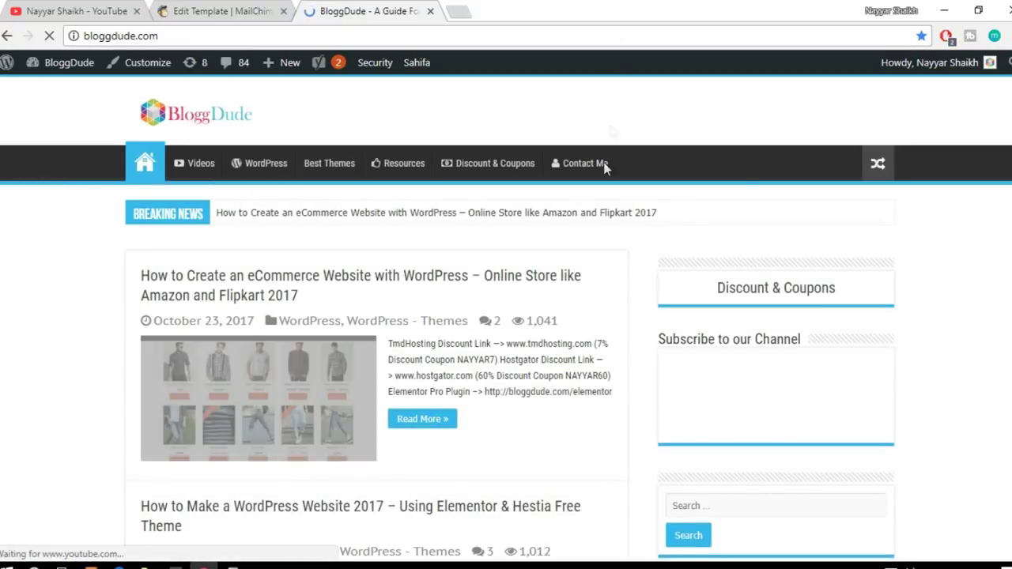
{"action": "scroll", "coordinate": [680, 268], "scroll_direction": "down", "scroll_amount": 3}
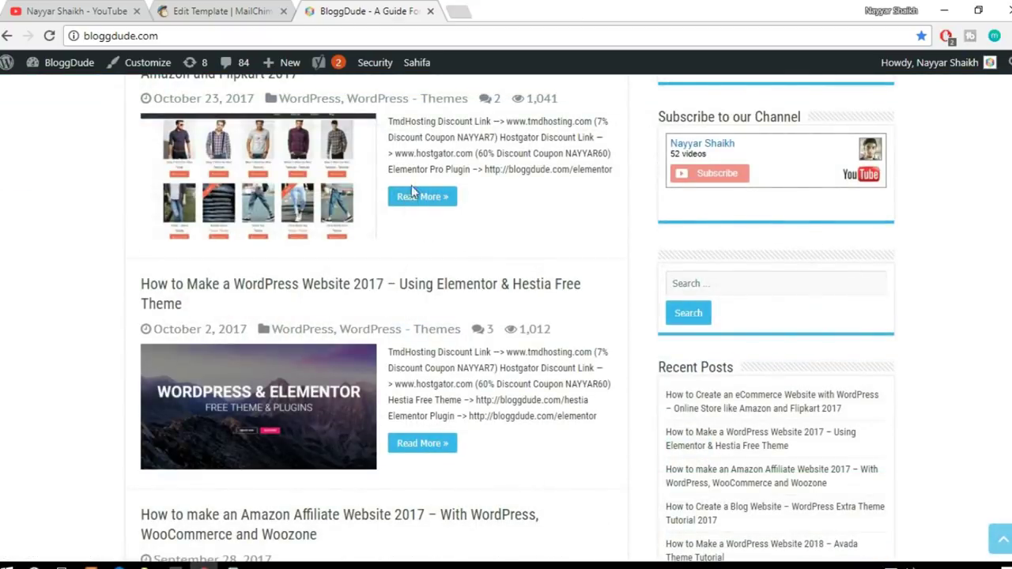
{"action": "scroll", "coordinate": [686, 325], "scroll_direction": "down", "scroll_amount": 3}
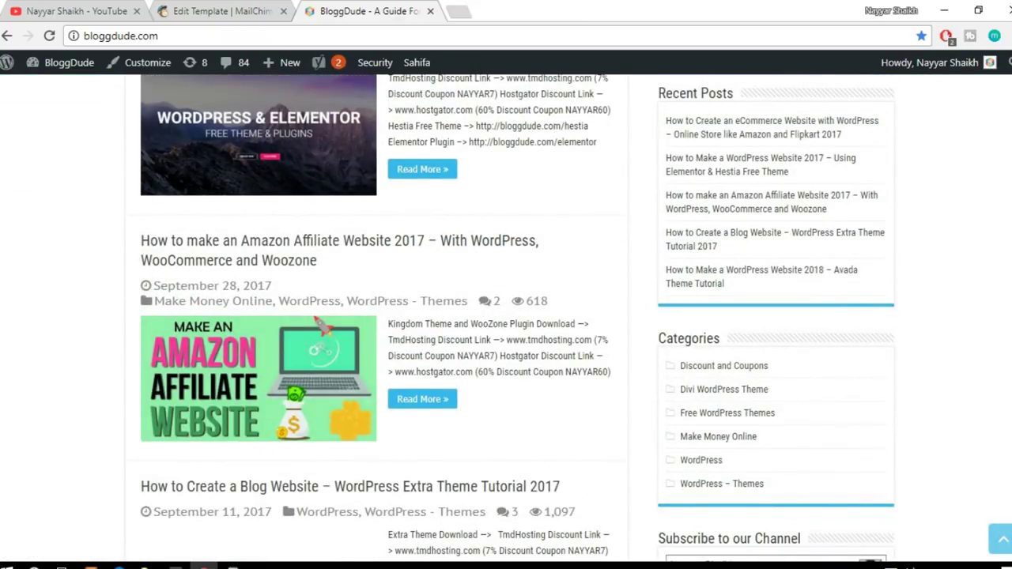
{"action": "scroll", "coordinate": [517, 318], "scroll_direction": "down", "scroll_amount": 15}
{"action": "scroll", "coordinate": [506, 316], "scroll_direction": "up", "scroll_amount": 15}
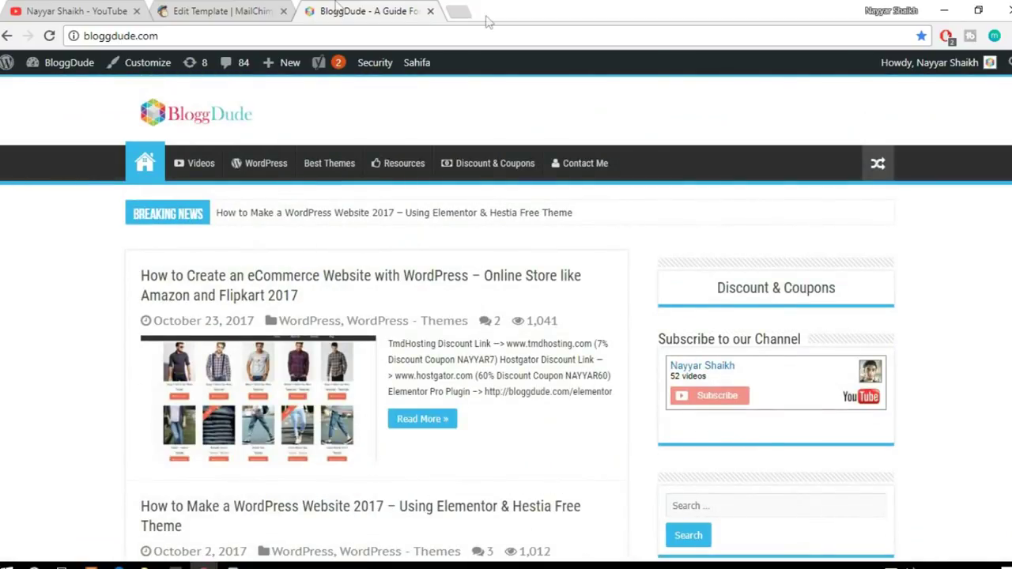
{"action": "left_click", "coordinate": [181, 8]}
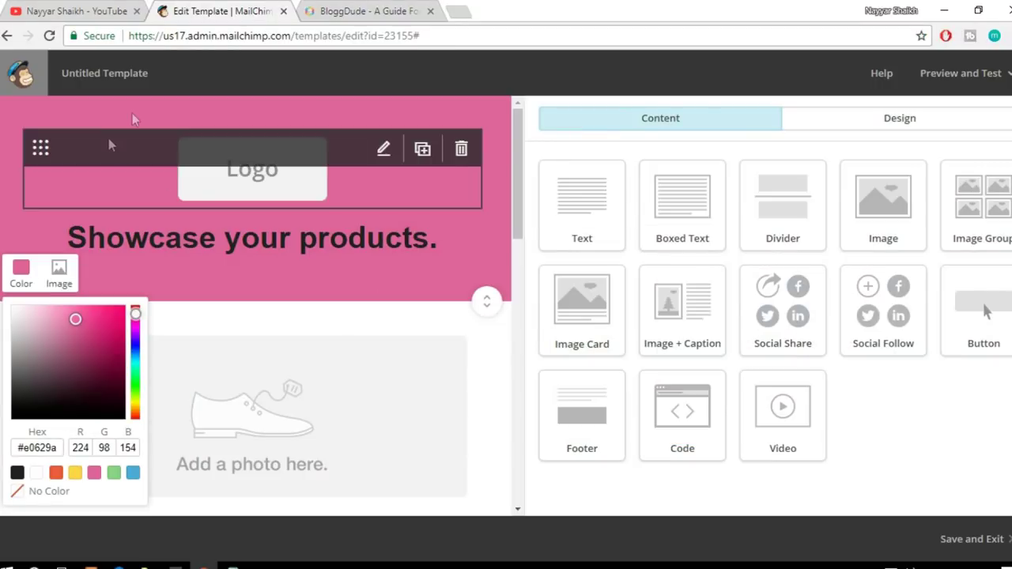
{"action": "left_click", "coordinate": [360, 10]}
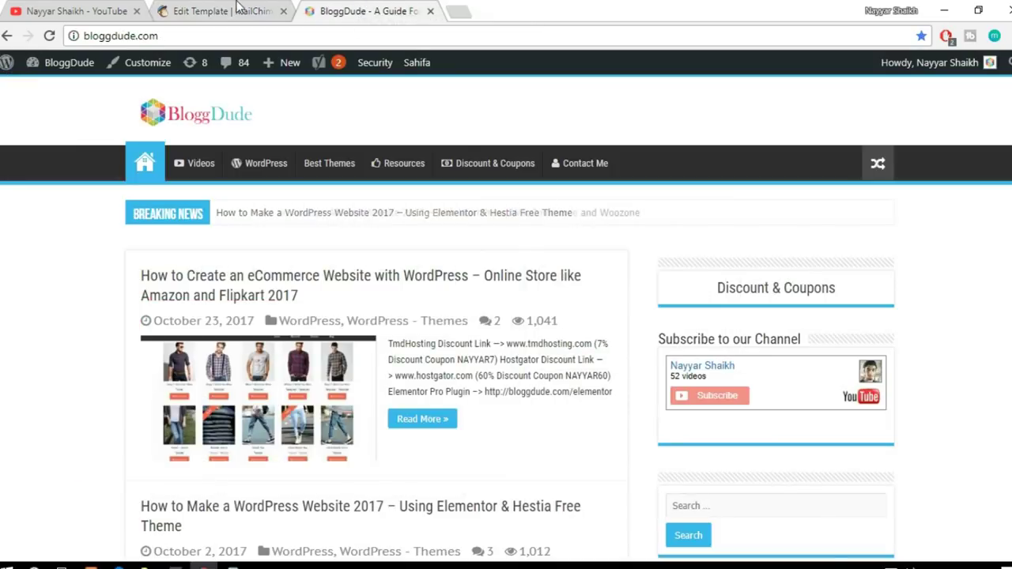
Step: Replace the heading 'Showcase your products.' with 'BloggDude Inc.'
{"action": "left_click", "coordinate": [229, 9]}
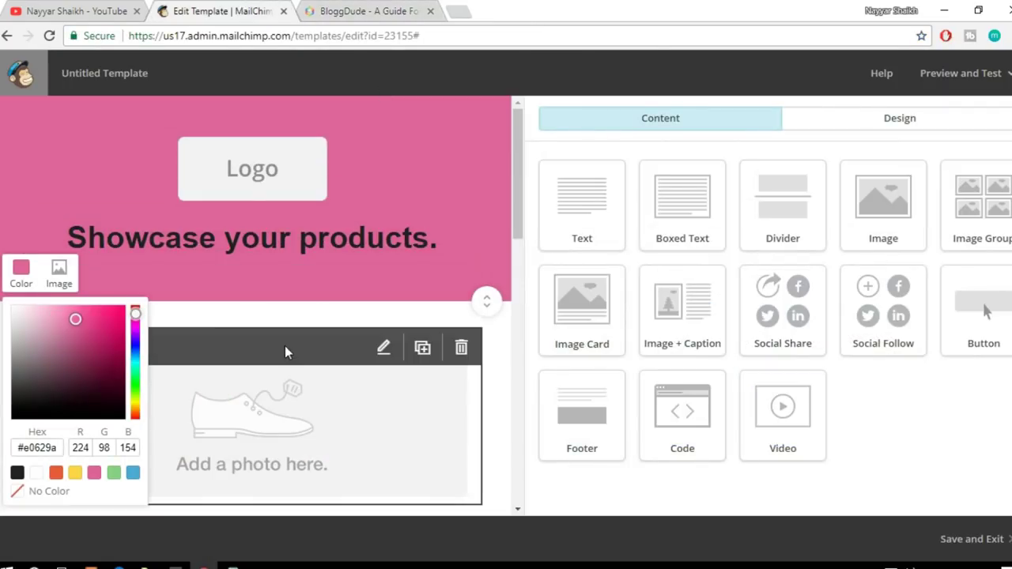
{"action": "left_click", "coordinate": [26, 272]}
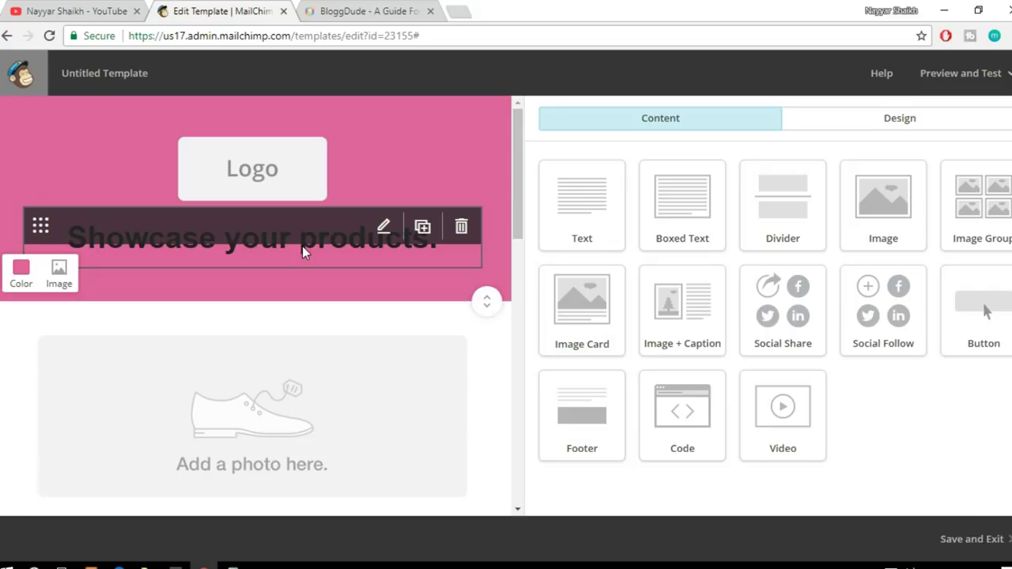
{"action": "left_click", "coordinate": [251, 254]}
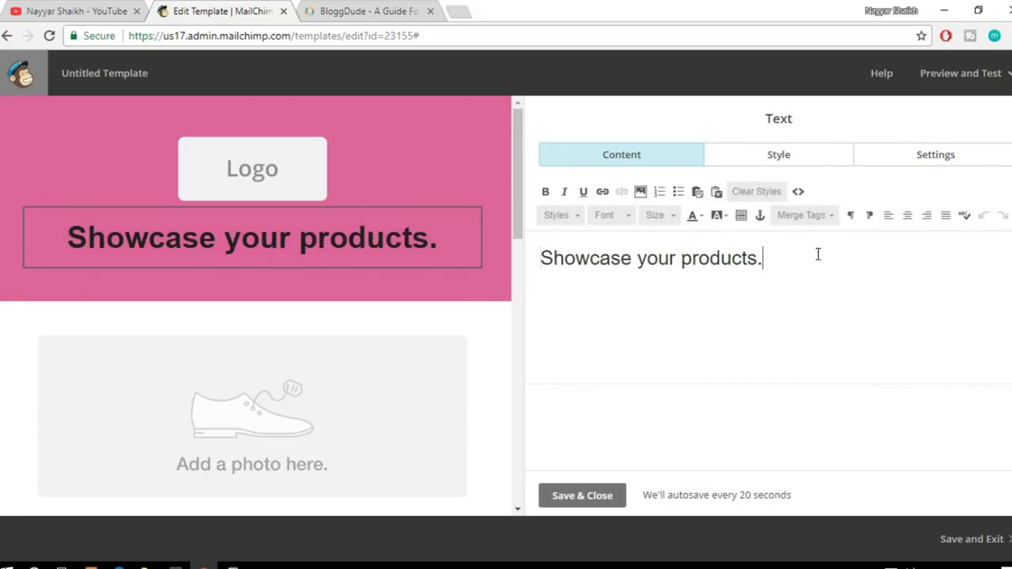
{"action": "triple_click", "coordinate": [818, 254]}
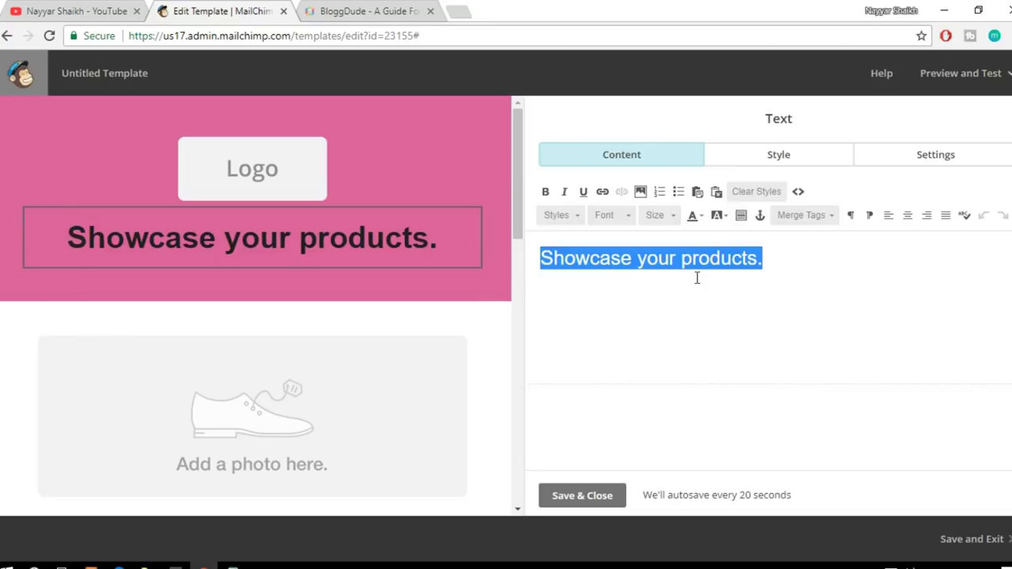
{"action": "type", "text": "BloggDude Inc"}
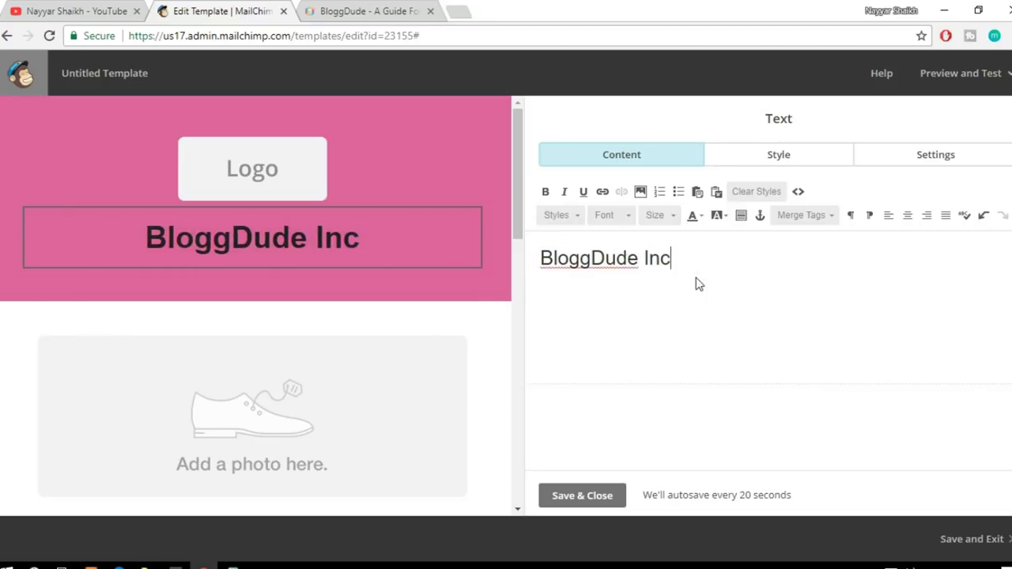
{"action": "type", "text": "."}
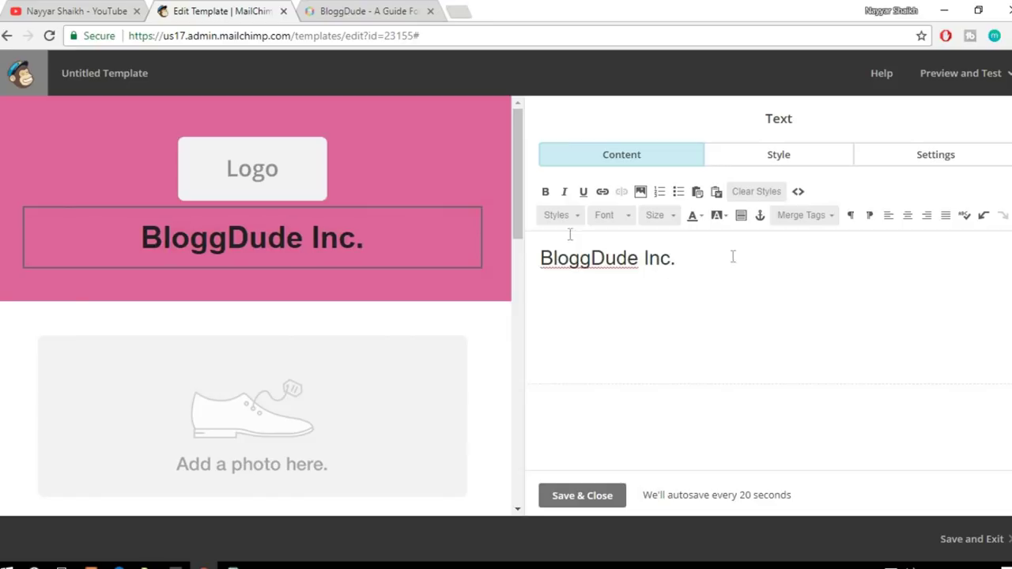
Step: Replace the header logo with the uploaded 2000px-Microsoft_logo_(2012).svg image
{"action": "left_click", "coordinate": [270, 174]}
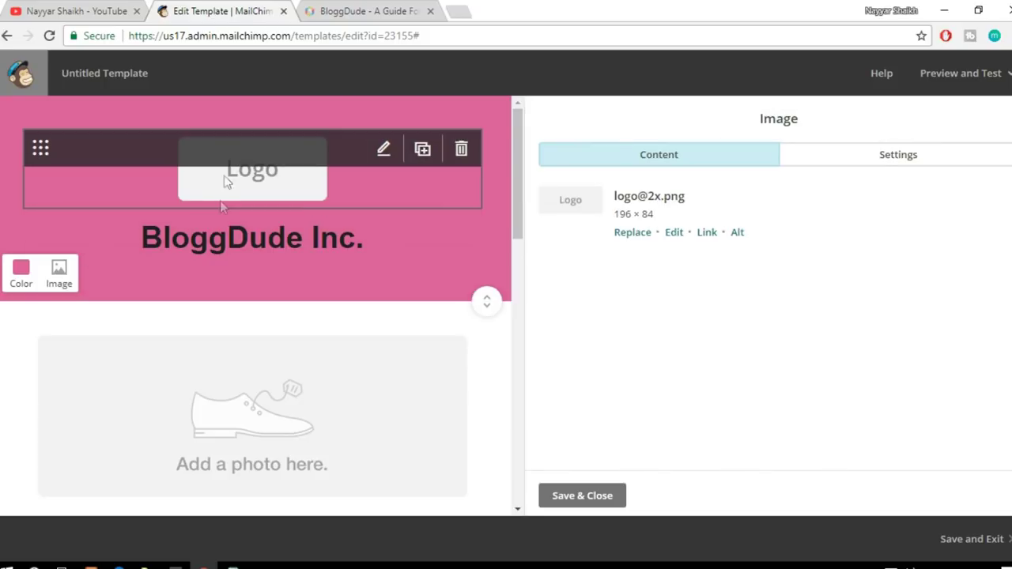
{"action": "left_click", "coordinate": [640, 238]}
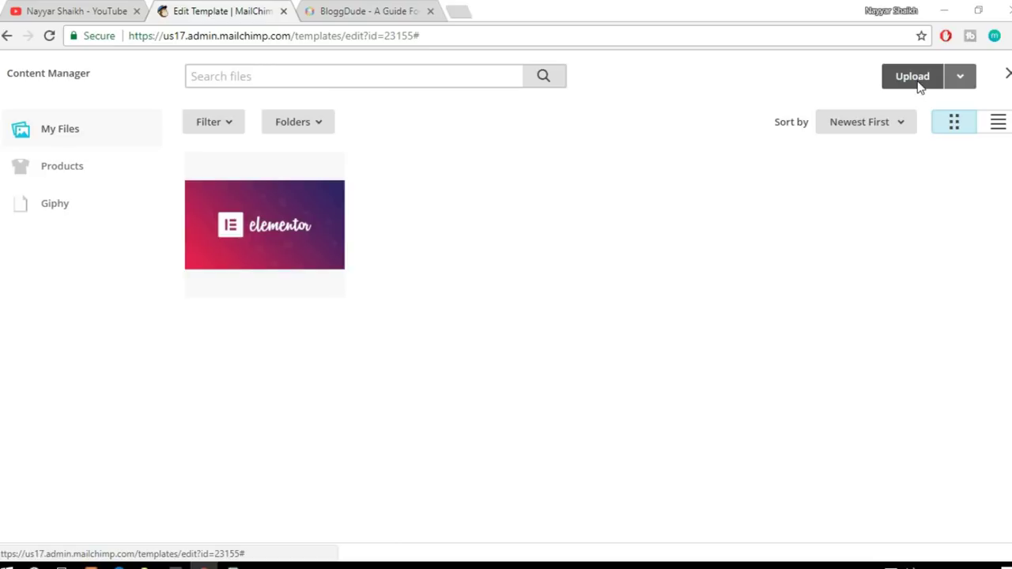
{"action": "left_click", "coordinate": [917, 80]}
{"action": "left_click", "coordinate": [164, 148]}
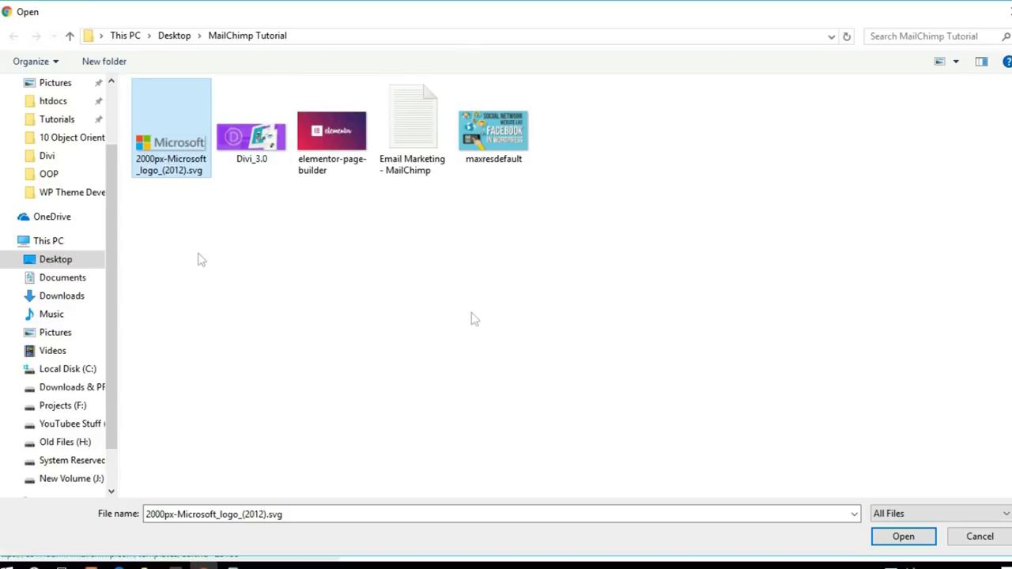
{"action": "left_click", "coordinate": [915, 537]}
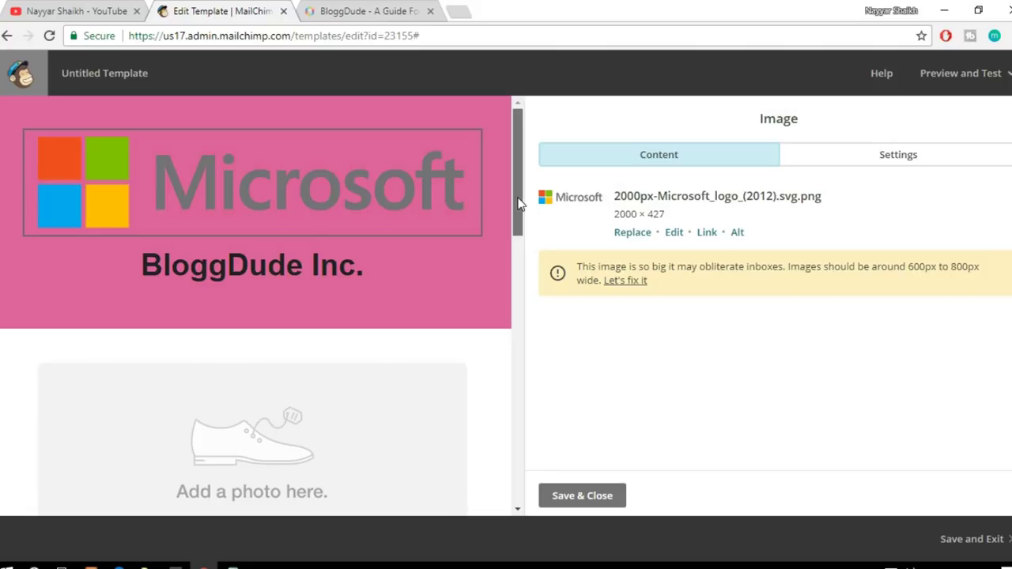
{"action": "scroll", "coordinate": [518, 204], "scroll_direction": "down", "scroll_amount": 2}
{"action": "left_click_drag", "start_coordinate": [515, 176], "coordinate": [514, 155]}
{"action": "mouse_move", "coordinate": [386, 181]}
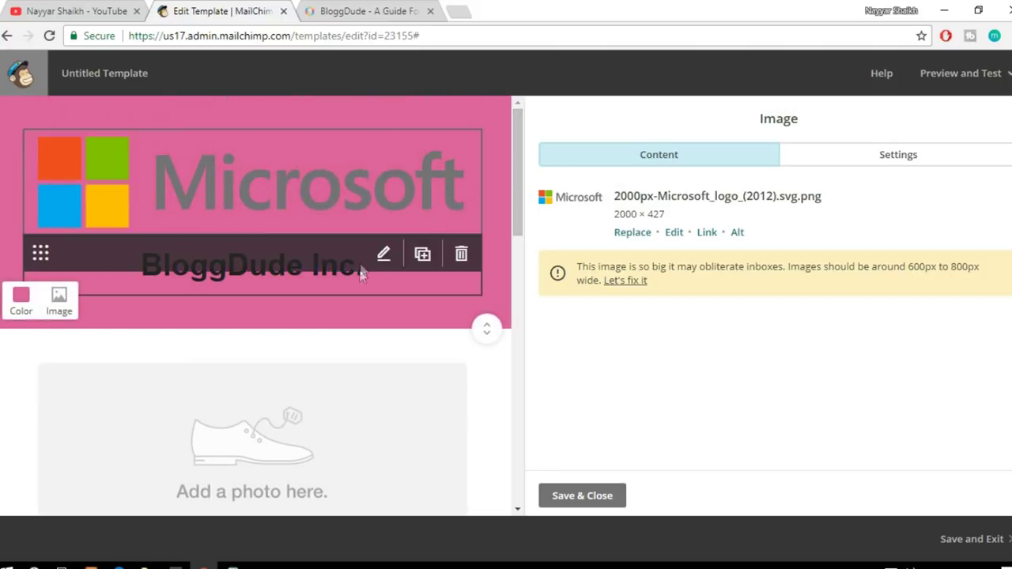
{"action": "scroll", "coordinate": [514, 148], "scroll_direction": "down", "scroll_amount": 2}
{"action": "scroll", "coordinate": [514, 148], "scroll_direction": "up", "scroll_amount": 2}
{"action": "mouse_move", "coordinate": [491, 190]}
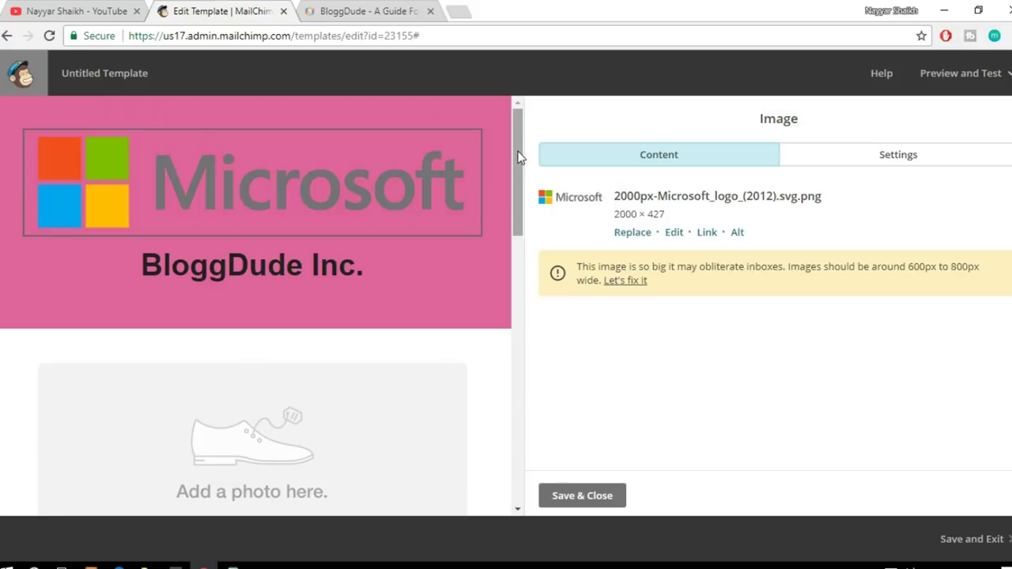
{"action": "scroll", "coordinate": [520, 156], "scroll_direction": "down", "scroll_amount": 1}
{"action": "scroll", "coordinate": [525, 142], "scroll_direction": "up", "scroll_amount": 1}
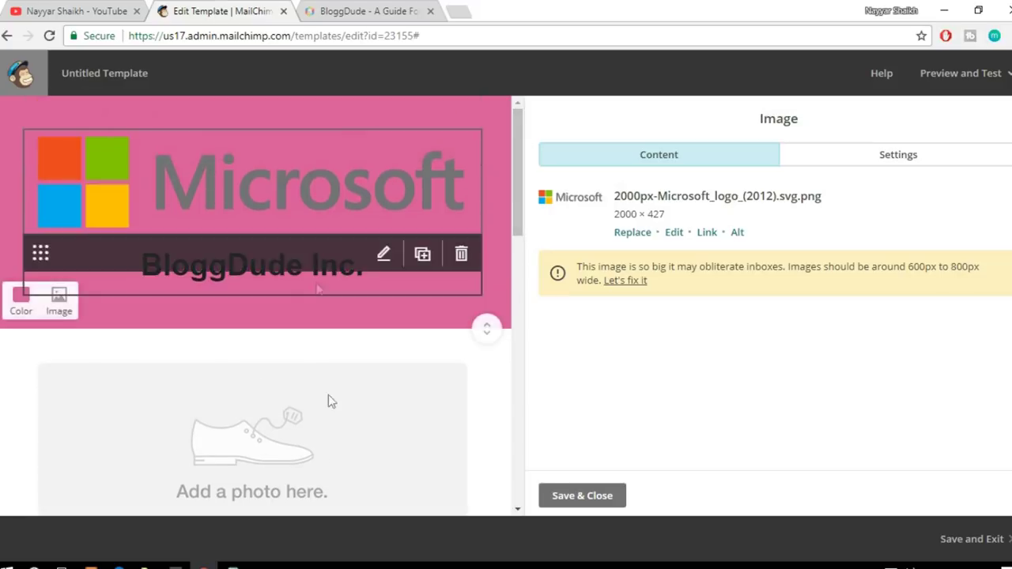
{"action": "mouse_move", "coordinate": [419, 406]}
{"action": "scroll", "coordinate": [420, 407], "scroll_direction": "down", "scroll_amount": 3}
{"action": "scroll", "coordinate": [420, 425], "scroll_direction": "up", "scroll_amount": 3}
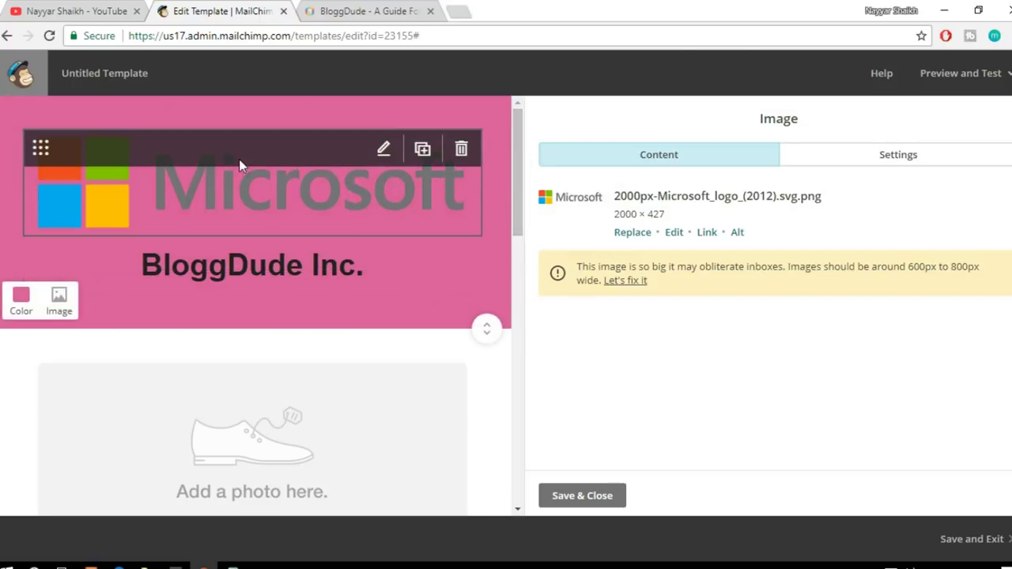
{"action": "scroll", "coordinate": [515, 153], "scroll_direction": "down", "scroll_amount": 5}
{"action": "scroll", "coordinate": [255, 369], "scroll_direction": "up", "scroll_amount": 1}
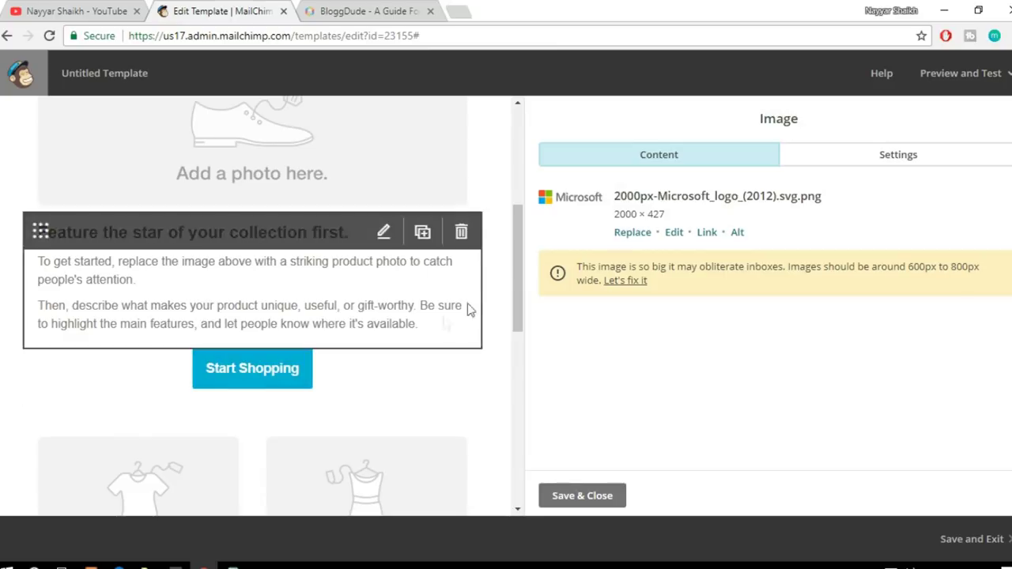
{"action": "scroll", "coordinate": [522, 237], "scroll_direction": "up", "scroll_amount": 5}
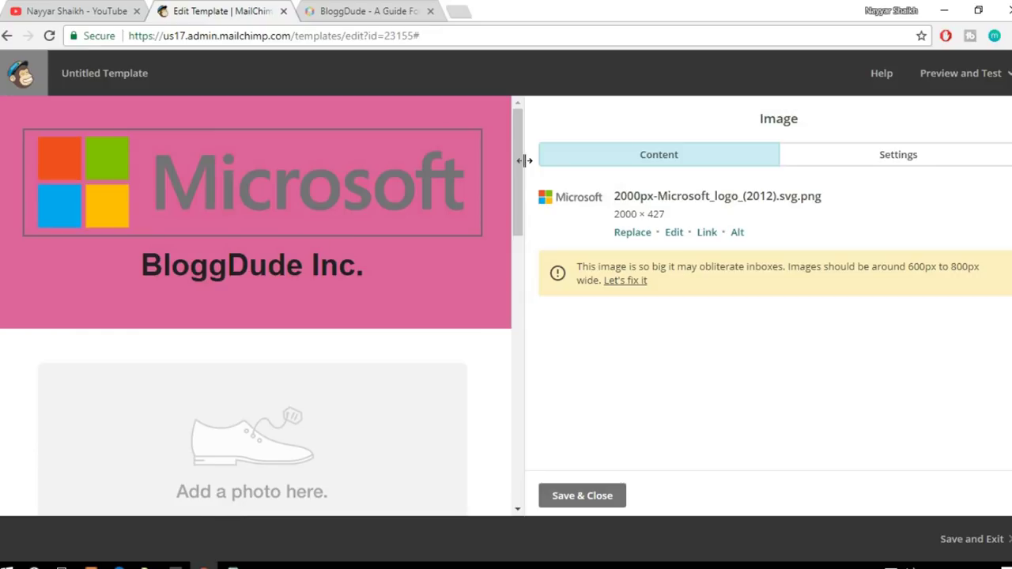
{"action": "scroll", "coordinate": [518, 170], "scroll_direction": "down", "scroll_amount": 1}
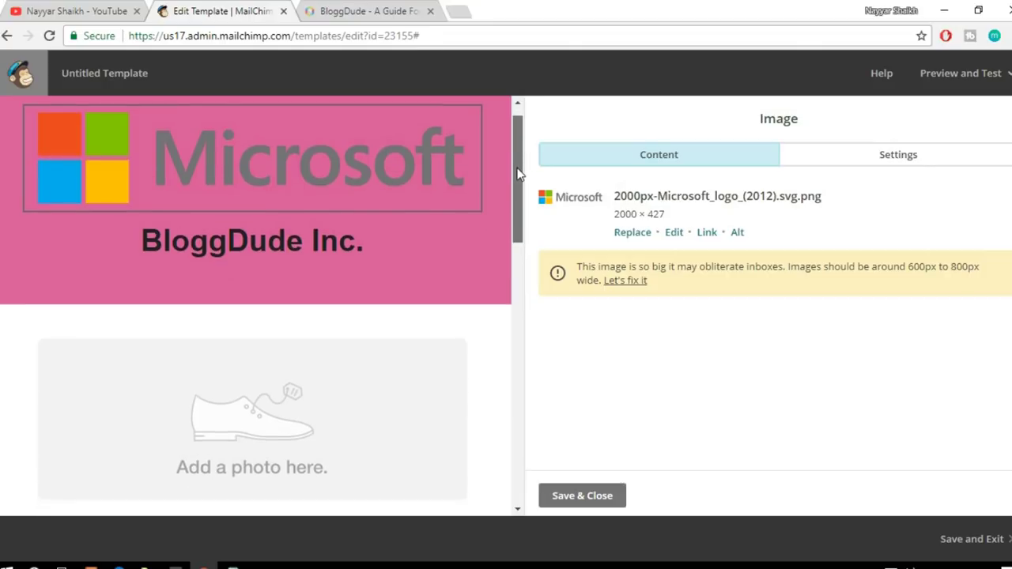
{"action": "left_click_drag", "start_coordinate": [517, 174], "coordinate": [537, 279]}
{"action": "mouse_move", "coordinate": [271, 326]}
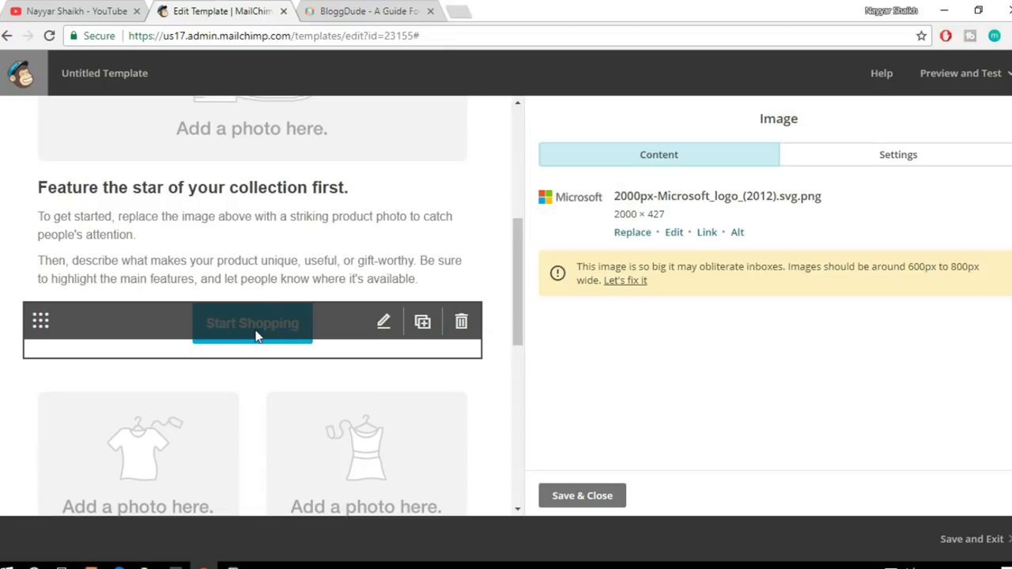
{"action": "left_click_drag", "start_coordinate": [519, 313], "coordinate": [533, 248]}
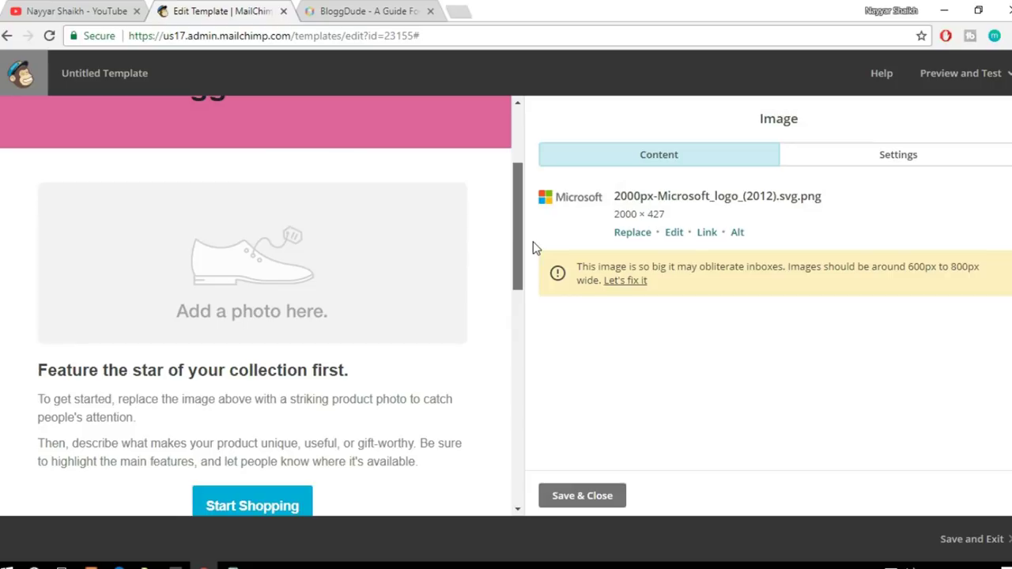
{"action": "left_click_drag", "start_coordinate": [533, 247], "coordinate": [552, 256]}
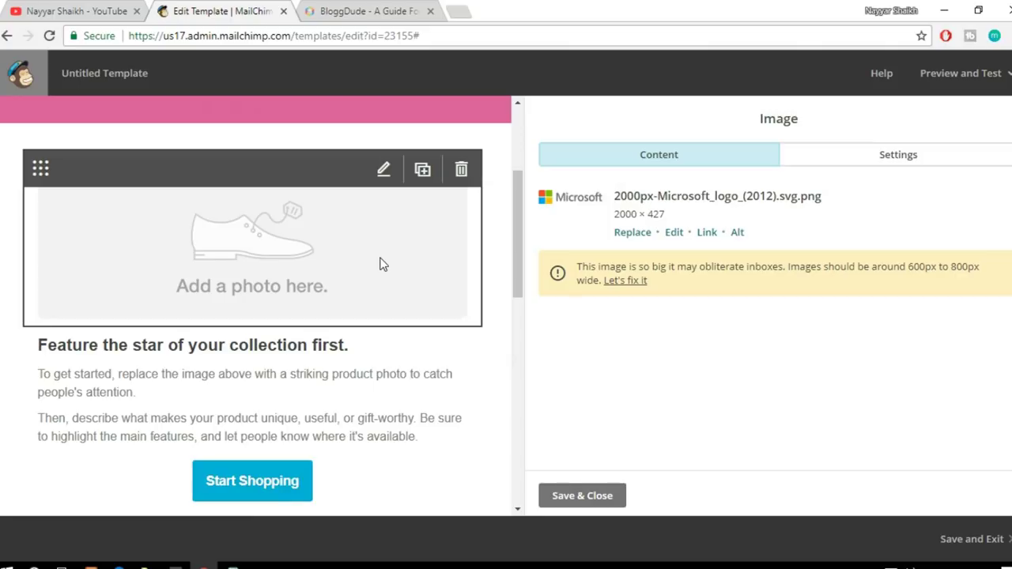
Step: Replace the product image placeholder with the uploaded Divi_3.0.jpg (720 × 270)
{"action": "left_click", "coordinate": [265, 264]}
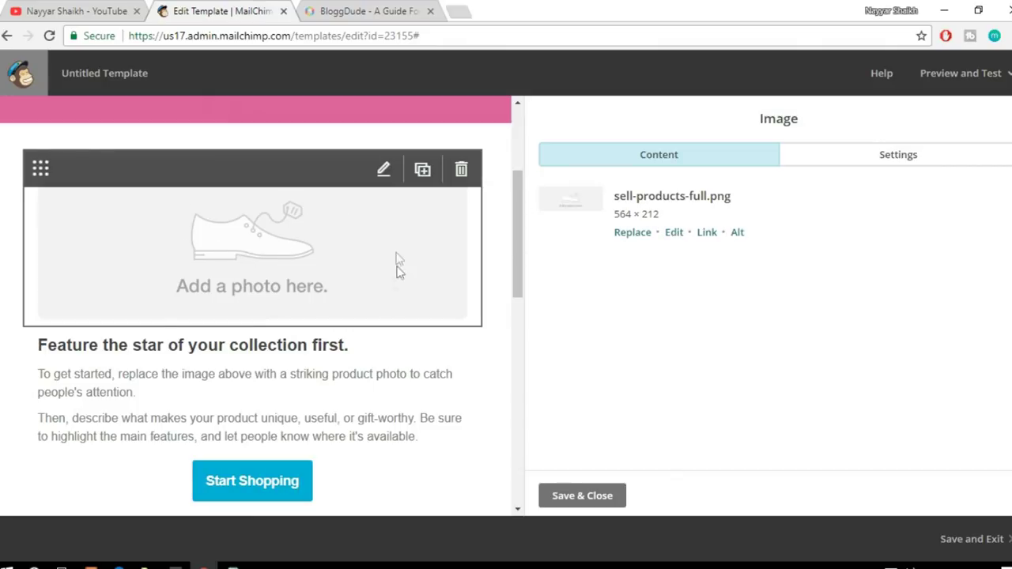
{"action": "left_click", "coordinate": [630, 234]}
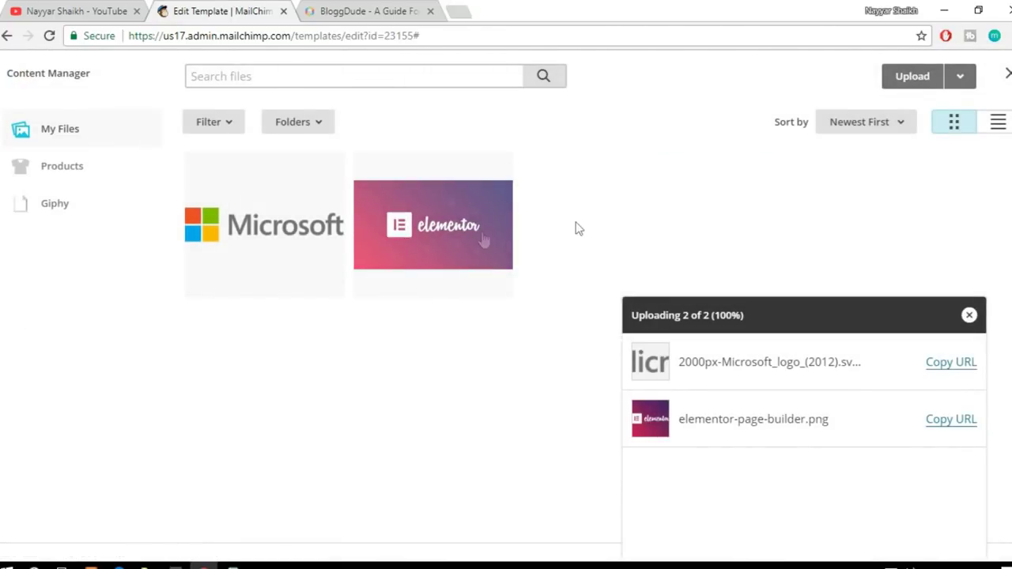
{"action": "left_click", "coordinate": [913, 77]}
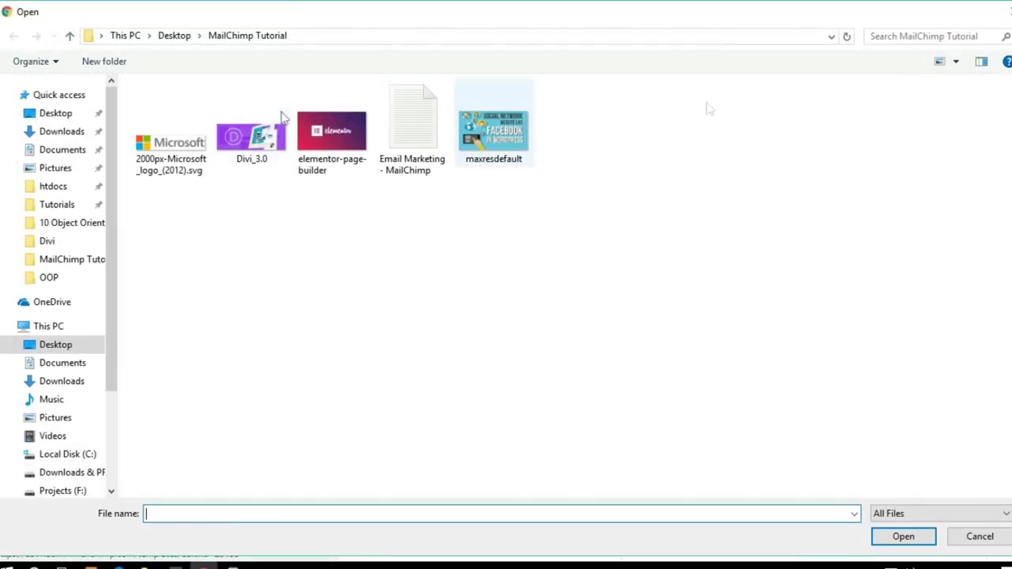
{"action": "left_click", "coordinate": [254, 140]}
{"action": "left_click", "coordinate": [903, 536]}
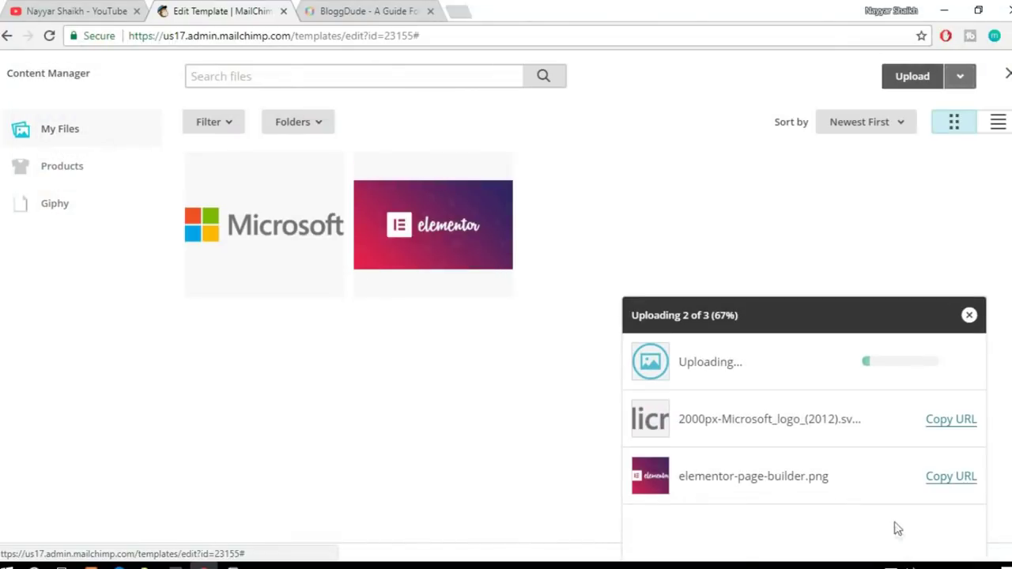
{"action": "key", "text": "Escape"}
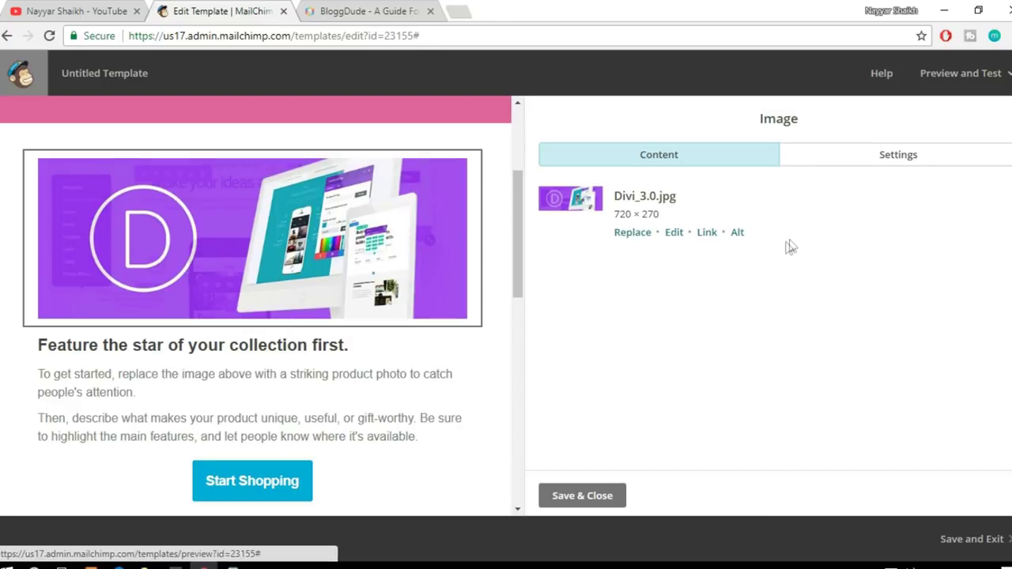
{"action": "left_click", "coordinate": [876, 162]}
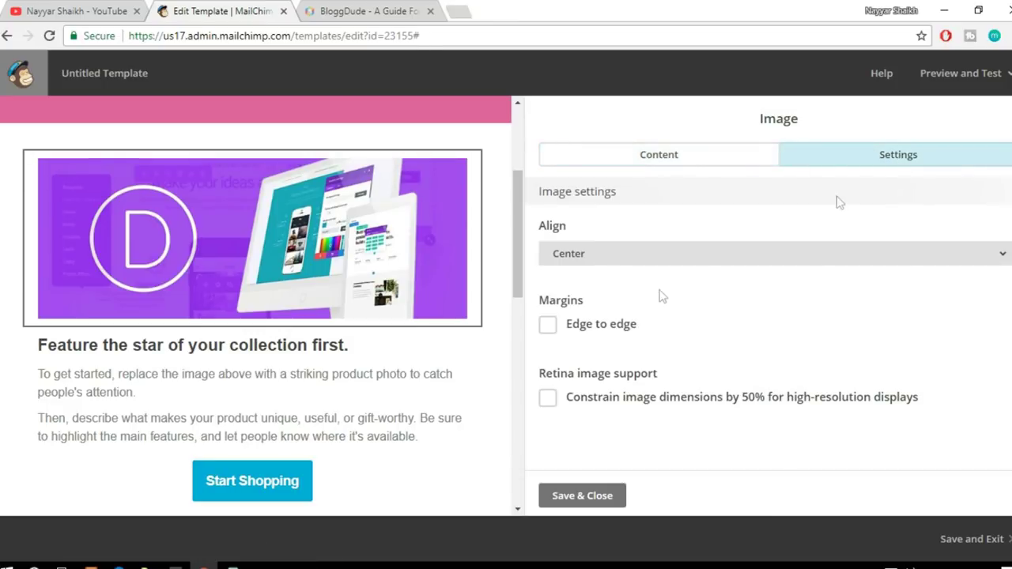
Step: Set the Divi image's margins to Edge to edge, keeping Center alignment
{"action": "left_click", "coordinate": [601, 329]}
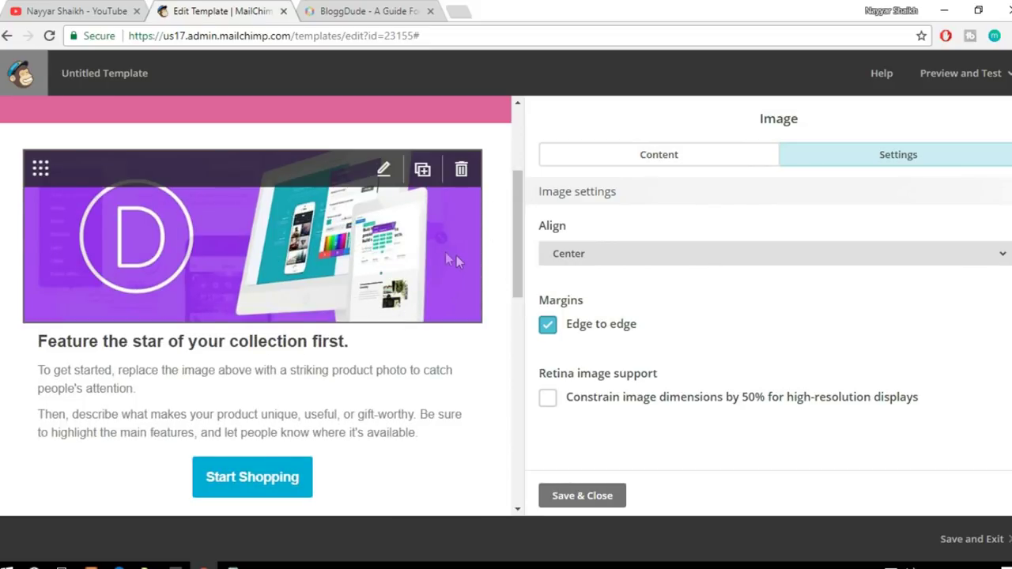
{"action": "left_click", "coordinate": [610, 330]}
{"action": "left_click", "coordinate": [603, 331]}
{"action": "left_click", "coordinate": [603, 331]}
{"action": "left_click", "coordinate": [603, 331]}
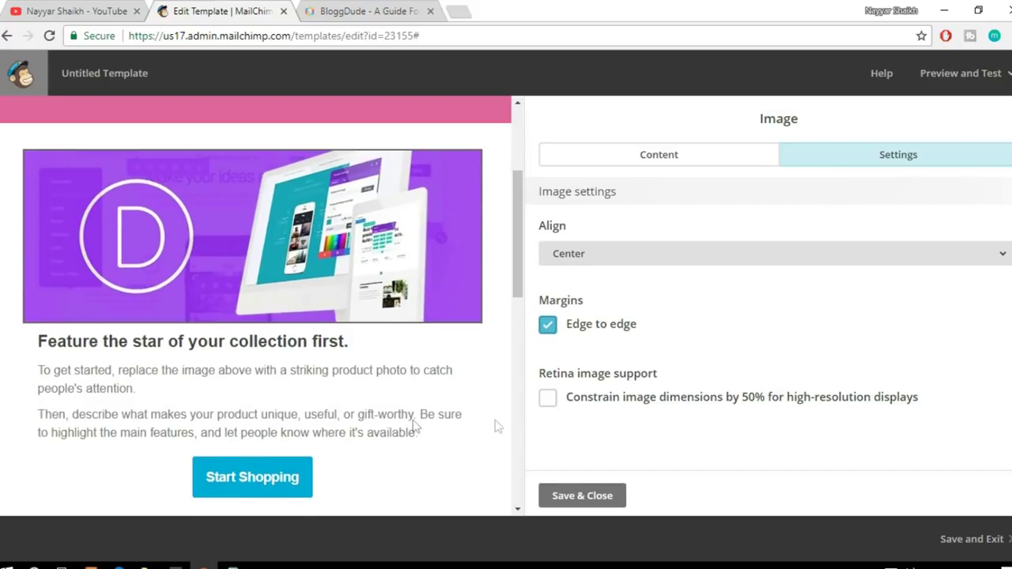
{"action": "scroll", "coordinate": [328, 377], "scroll_direction": "down", "scroll_amount": 1}
{"action": "scroll", "coordinate": [329, 377], "scroll_direction": "up", "scroll_amount": 2}
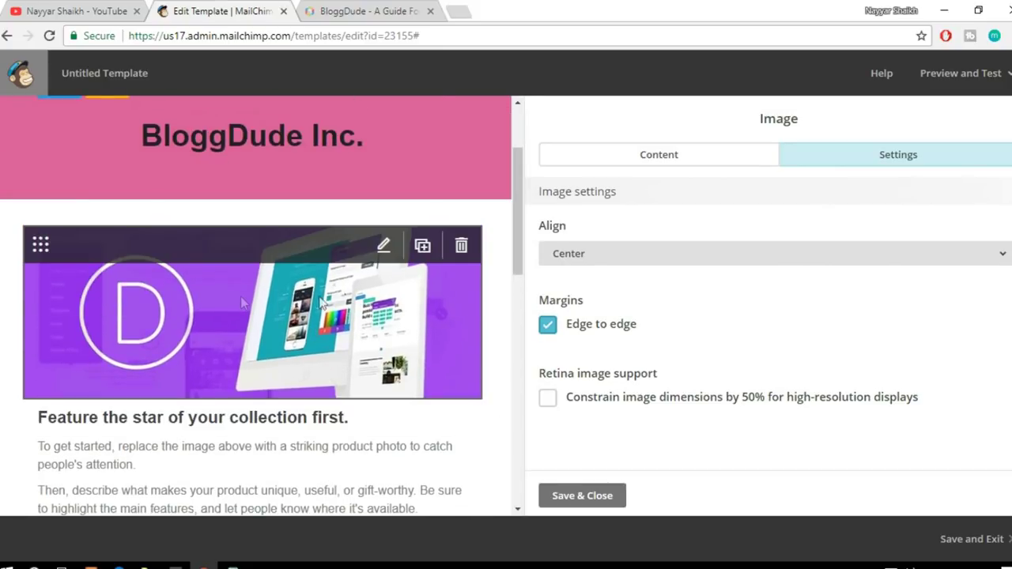
{"action": "scroll", "coordinate": [378, 320], "scroll_direction": "down", "scroll_amount": 2}
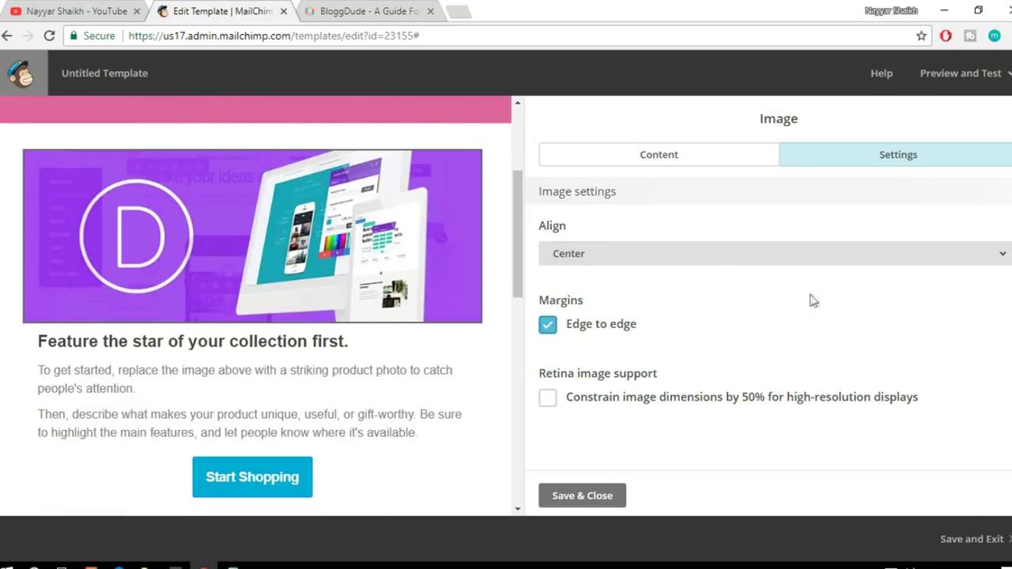
{"action": "left_click", "coordinate": [687, 168]}
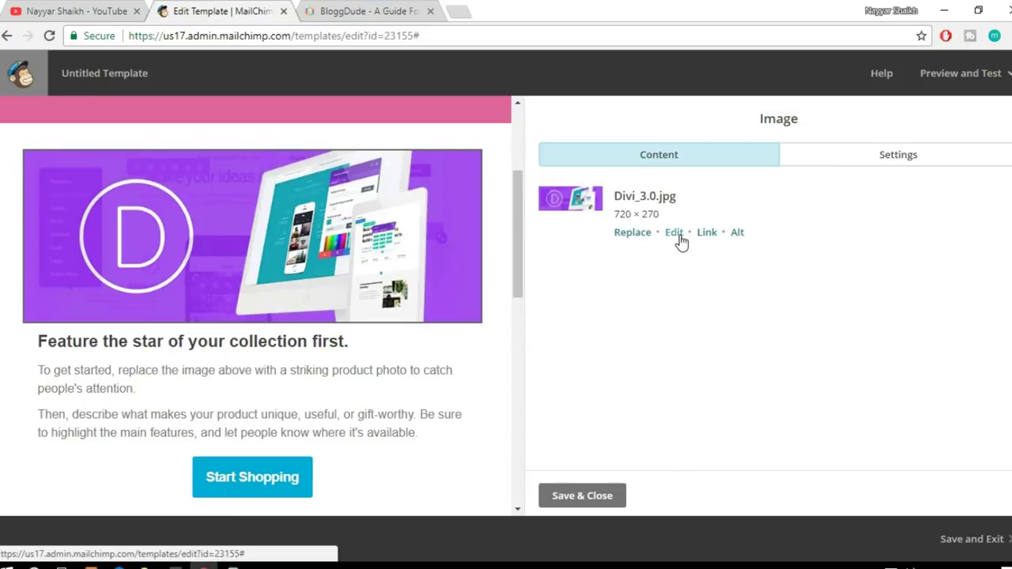
{"action": "left_click", "coordinate": [673, 234]}
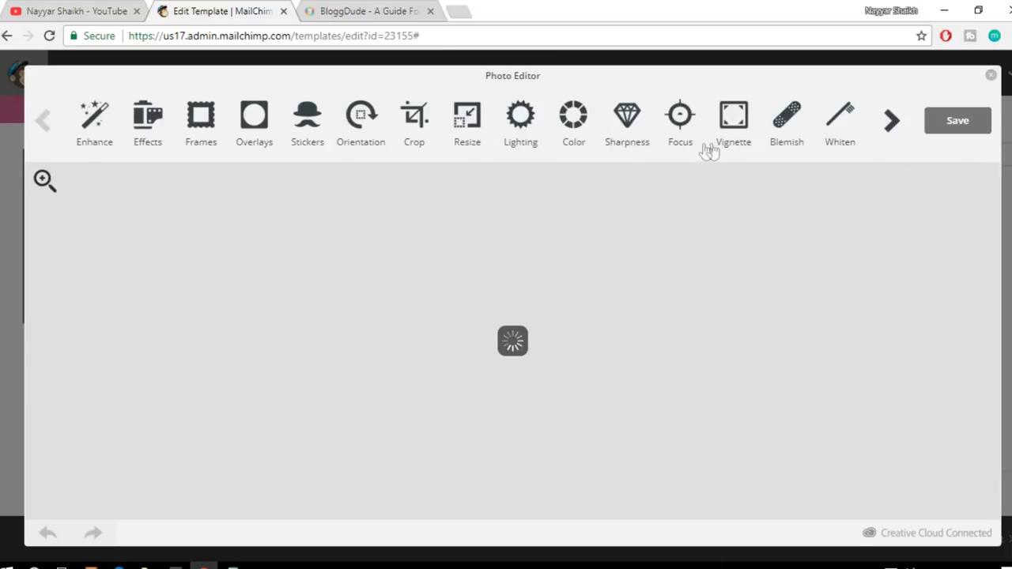
{"action": "left_click", "coordinate": [208, 126]}
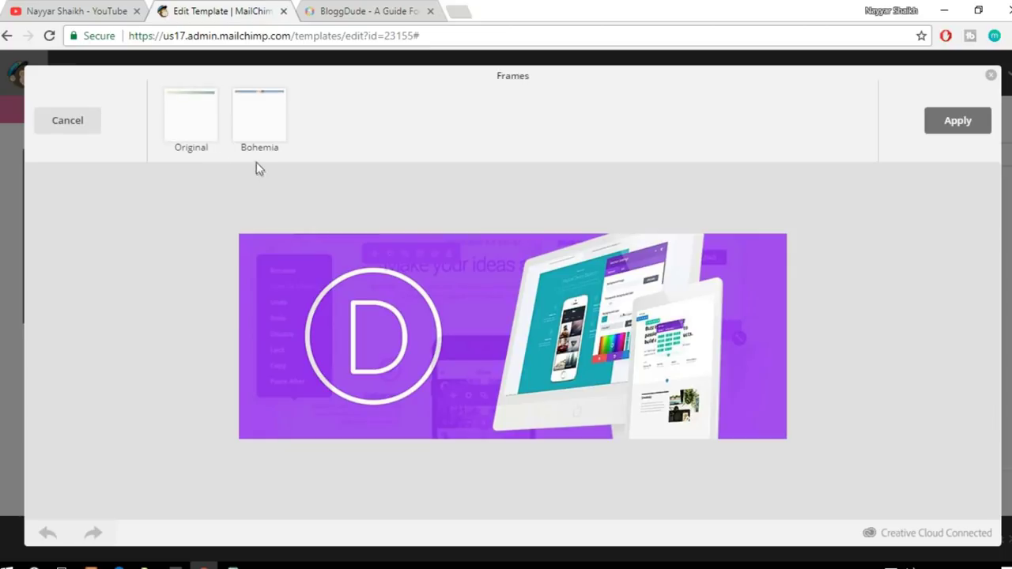
{"action": "left_click", "coordinate": [194, 134]}
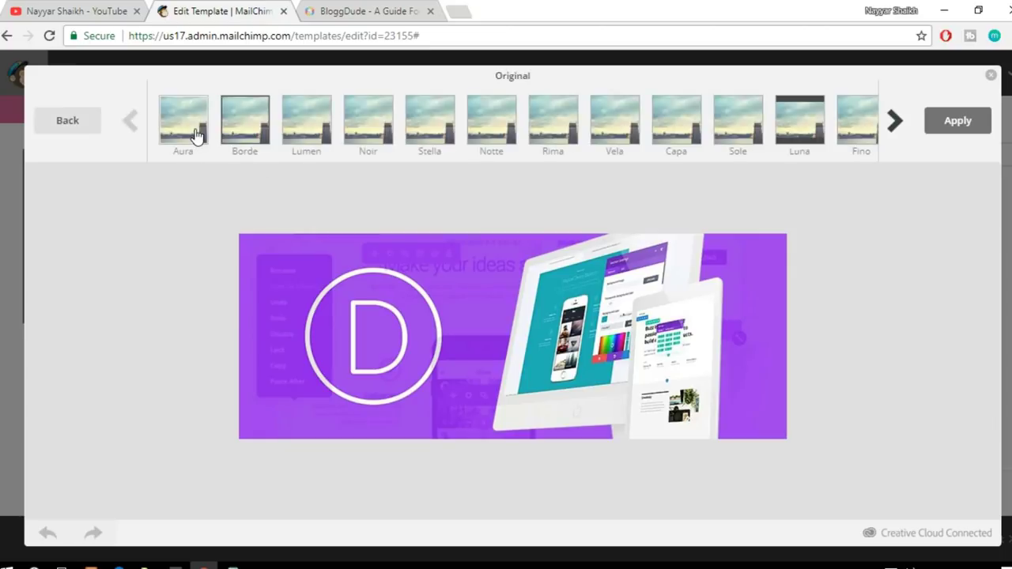
{"action": "left_click", "coordinate": [431, 126]}
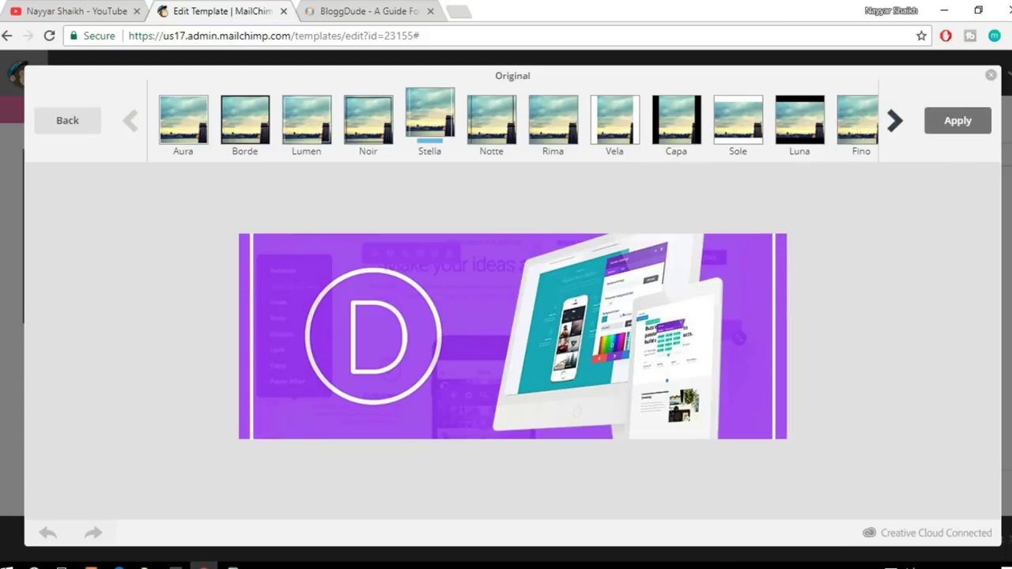
{"action": "left_click", "coordinate": [992, 76]}
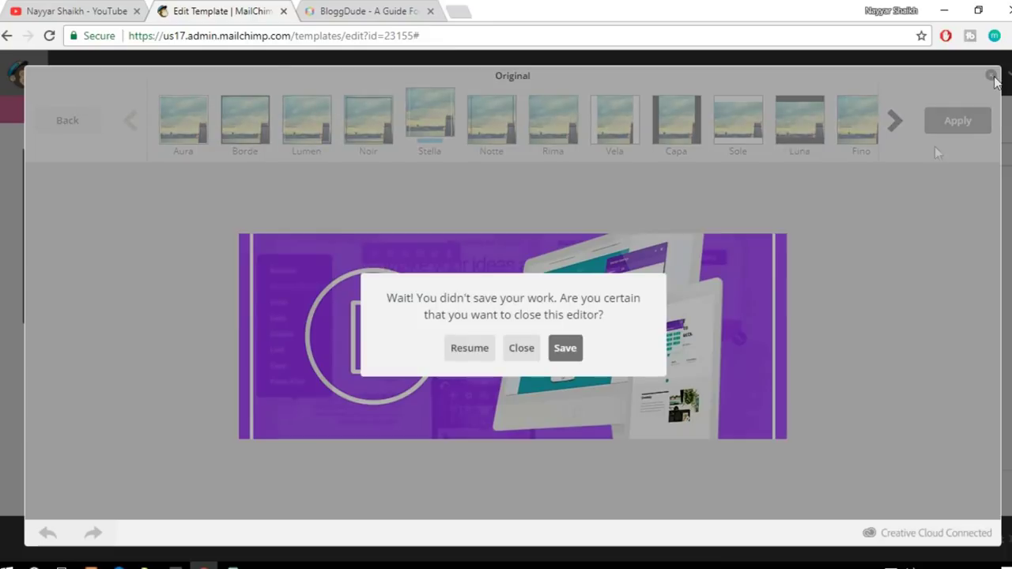
{"action": "left_click", "coordinate": [526, 352]}
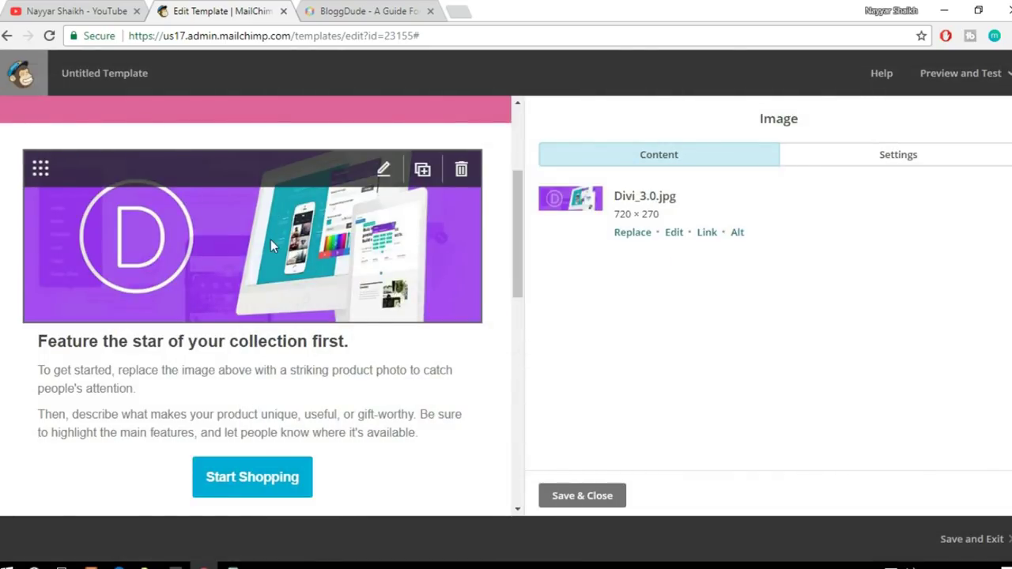
Step: Open the 'Feature the star of your collection first.' block in the Text editor
{"action": "left_click", "coordinate": [300, 400]}
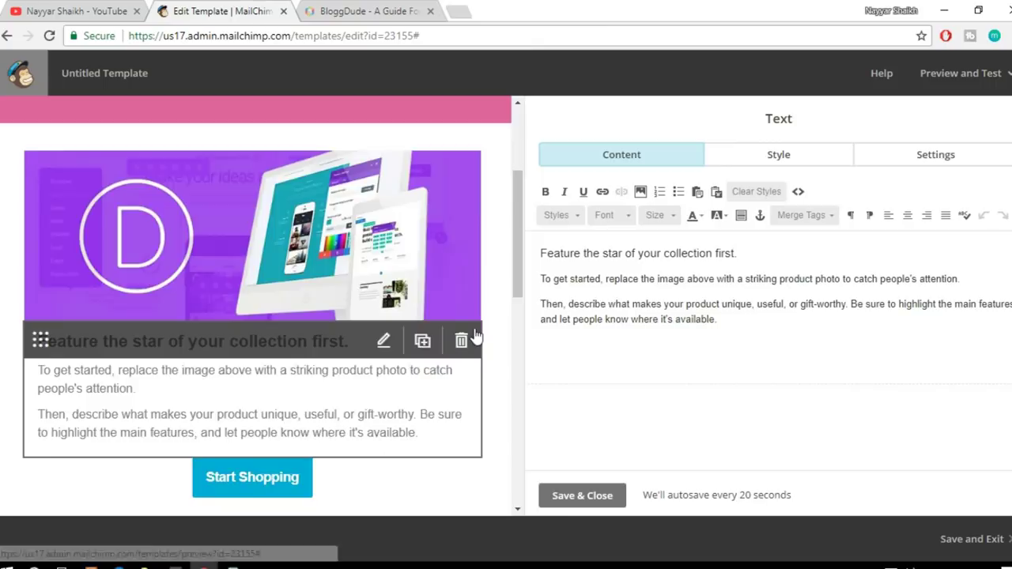
{"action": "scroll", "coordinate": [475, 336], "scroll_direction": "up", "scroll_amount": 3}
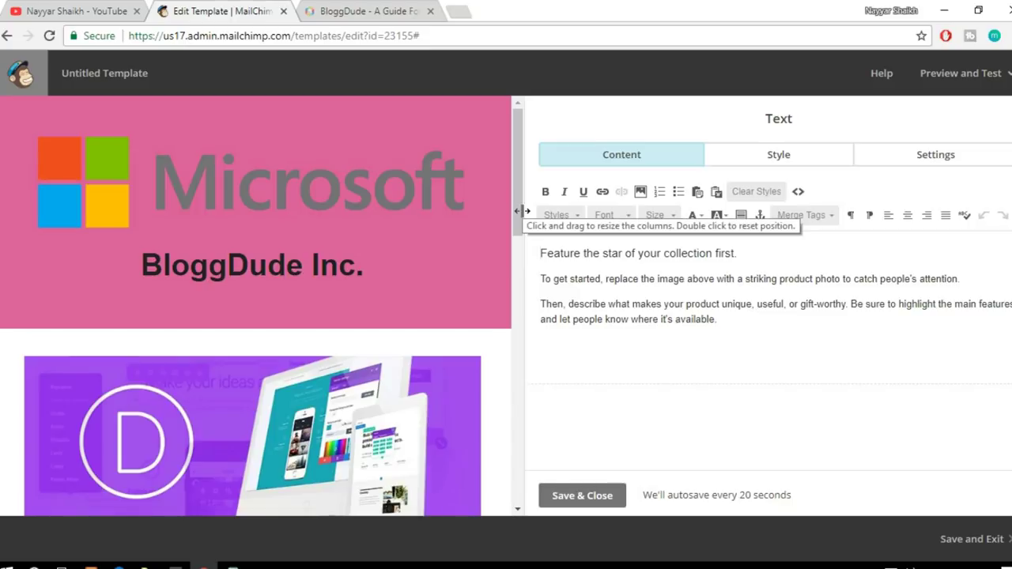
Step: Open the October 23, 2017 'How to Create an eCommerce Website' post and read through it
{"action": "left_click", "coordinate": [364, 11]}
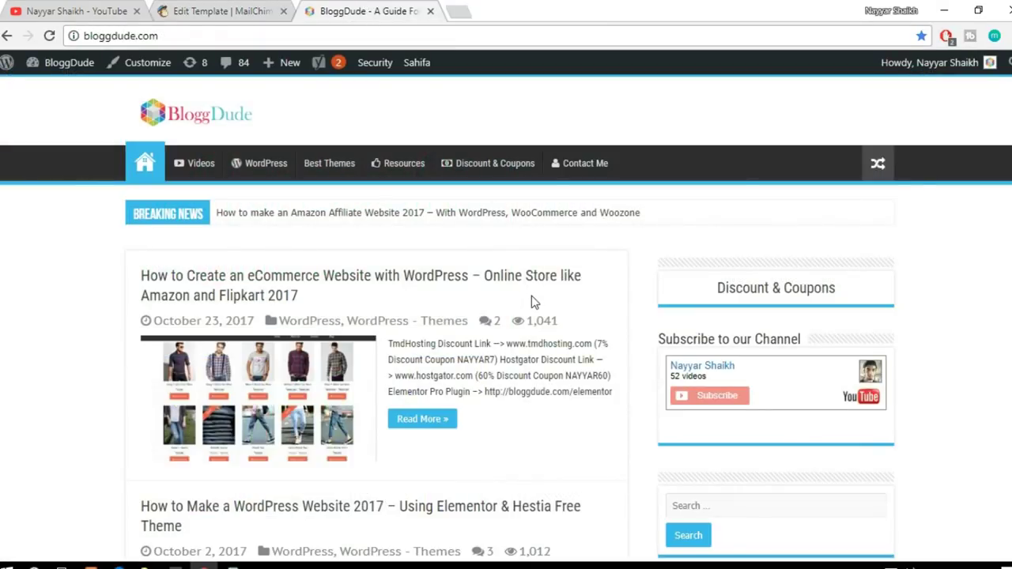
{"action": "scroll", "coordinate": [534, 301], "scroll_direction": "down", "scroll_amount": 1}
{"action": "left_click", "coordinate": [456, 189]}
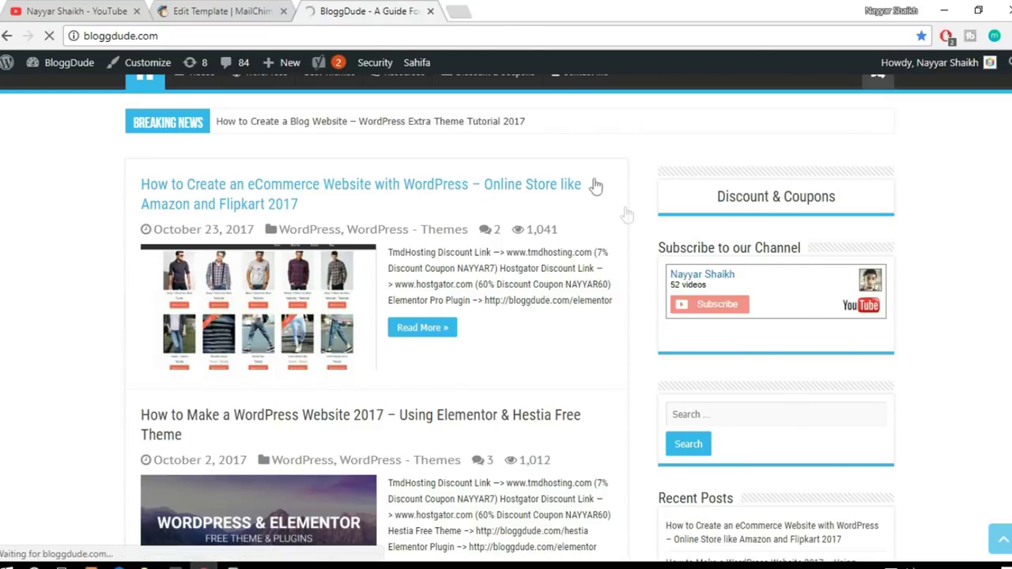
{"action": "scroll", "coordinate": [655, 285], "scroll_direction": "down", "scroll_amount": 3}
{"action": "scroll", "coordinate": [605, 304], "scroll_direction": "up", "scroll_amount": 1}
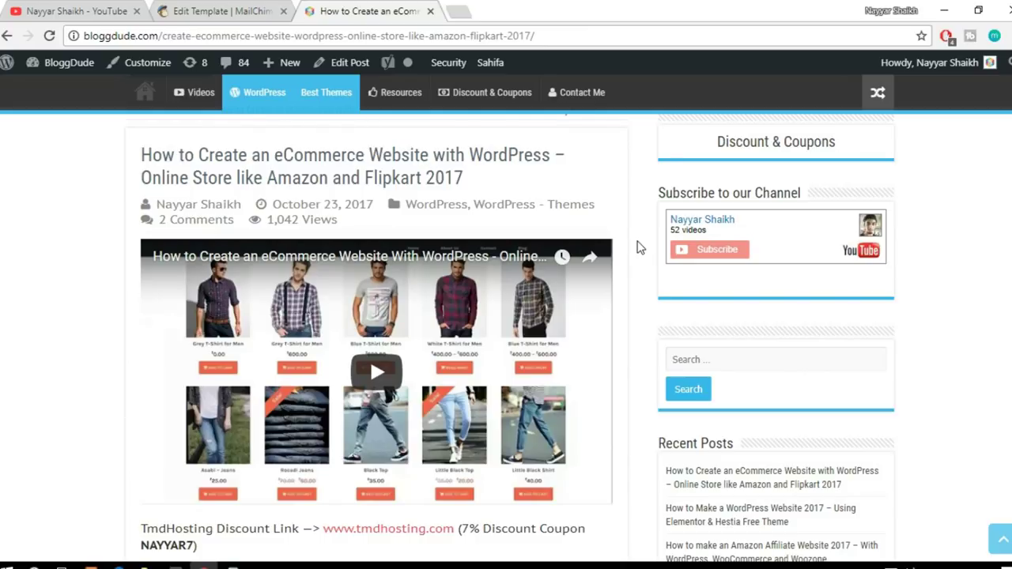
{"action": "scroll", "coordinate": [639, 277], "scroll_direction": "down", "scroll_amount": 5}
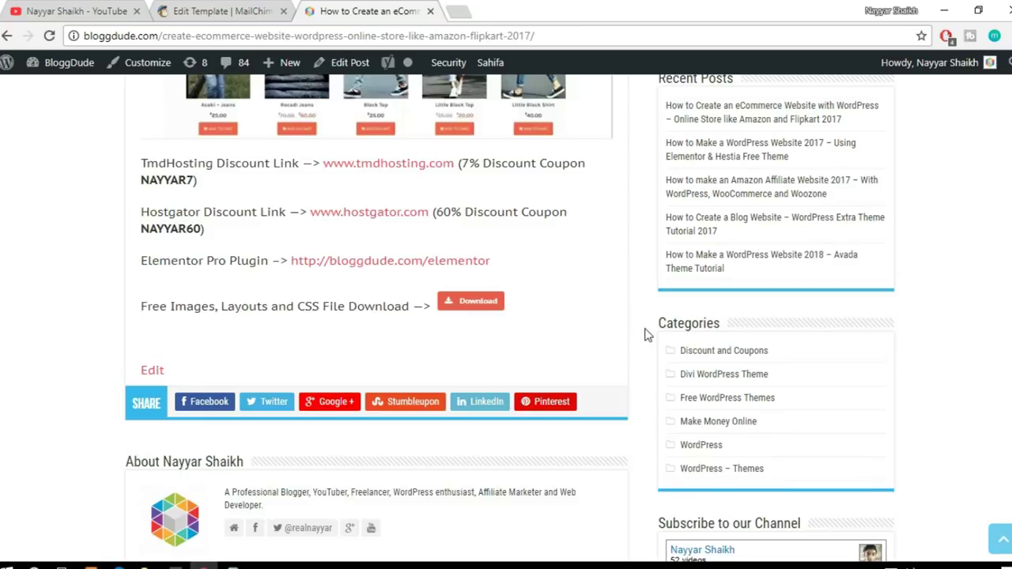
{"action": "scroll", "coordinate": [644, 336], "scroll_direction": "up", "scroll_amount": 3}
{"action": "scroll", "coordinate": [645, 336], "scroll_direction": "up", "scroll_amount": 1}
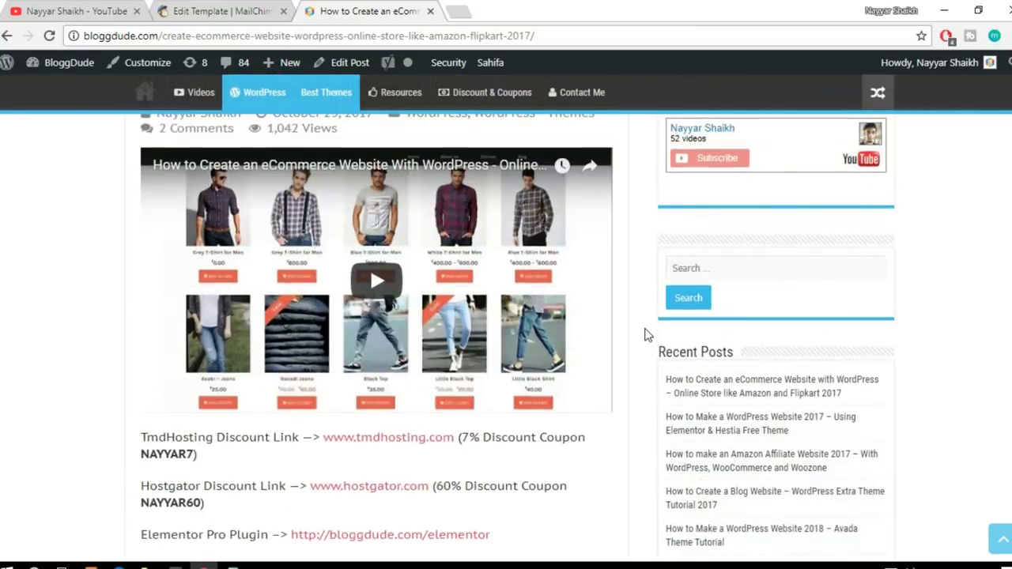
Step: Select the eCommerce post's full web address in the address bar
{"action": "left_click", "coordinate": [229, 11]}
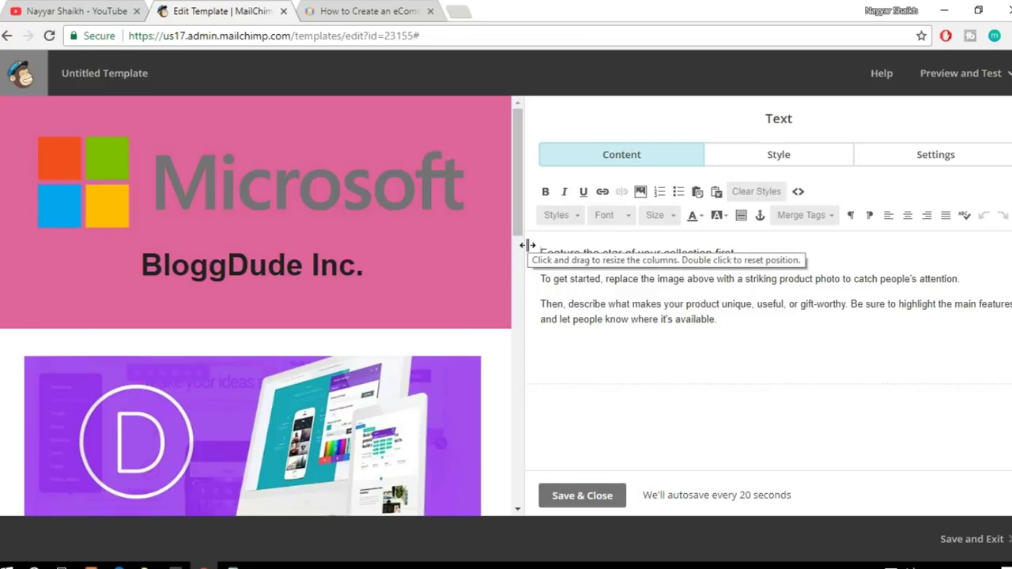
{"action": "left_click", "coordinate": [407, 7]}
{"action": "scroll", "coordinate": [619, 386], "scroll_direction": "down", "scroll_amount": 2}
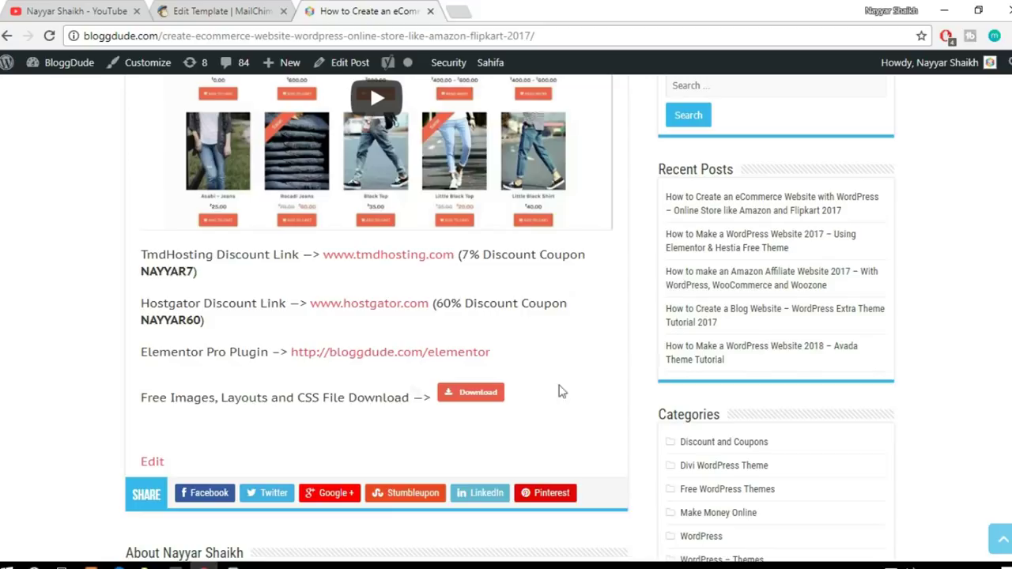
{"action": "left_click", "coordinate": [540, 32]}
{"action": "key", "text": "ctrl+c"}
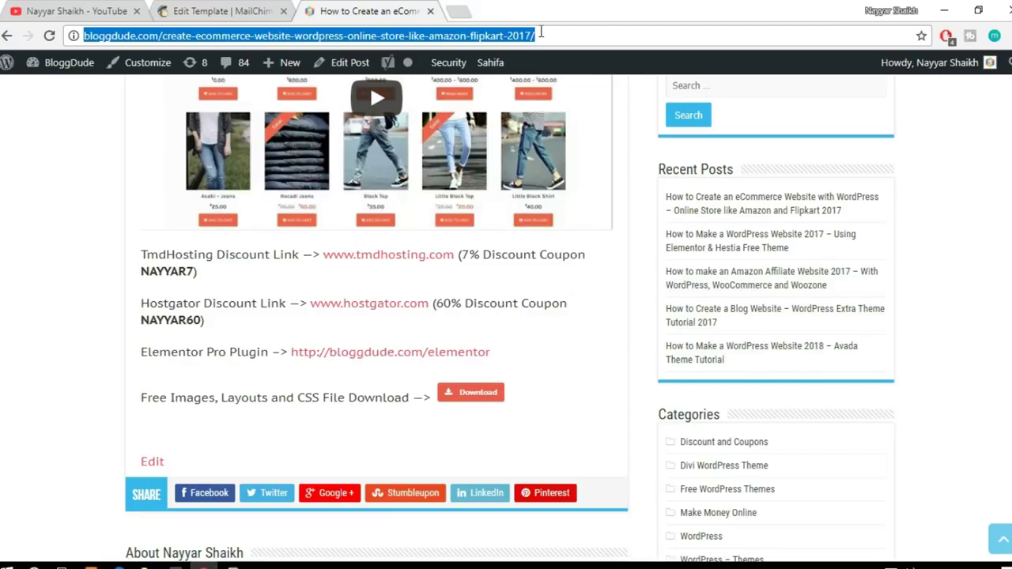
Step: Load the copied blog post address in a new incognito window and scroll to its download area
{"action": "left_click", "coordinate": [1008, 35]}
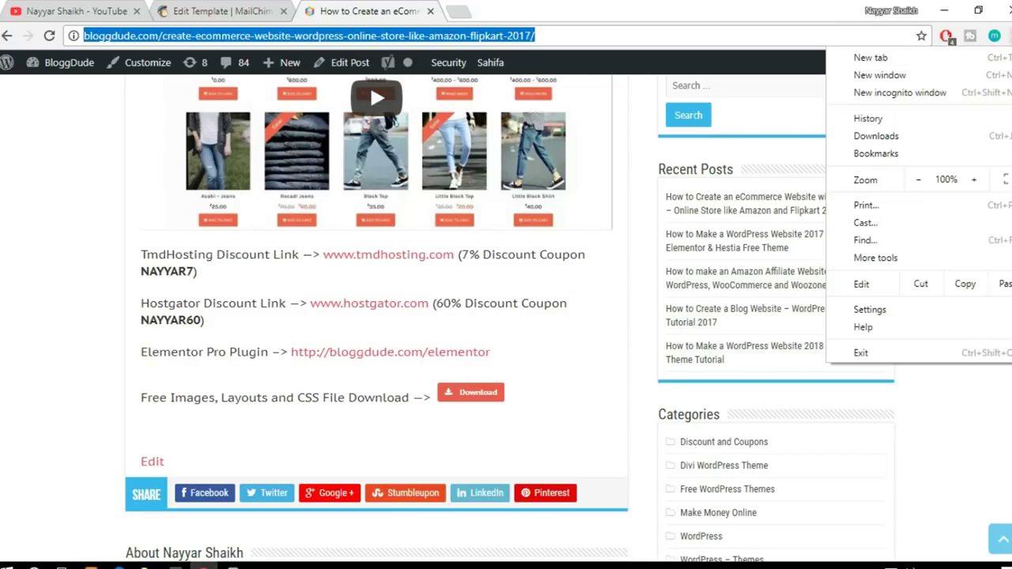
{"action": "left_click", "coordinate": [901, 92]}
{"action": "key", "text": "ctrl+v"}
{"action": "key", "text": "Return"}
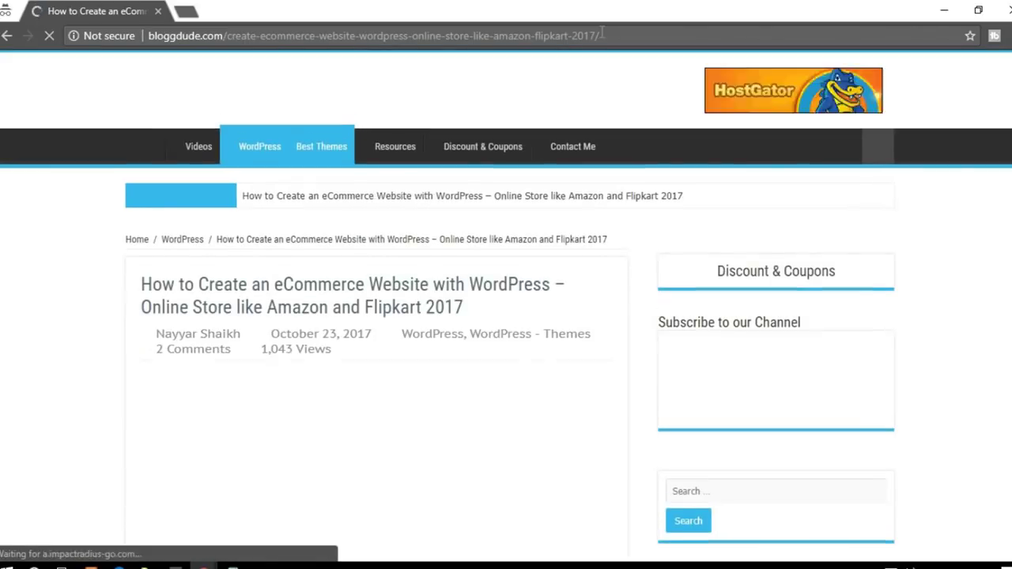
{"action": "scroll", "coordinate": [643, 250], "scroll_direction": "down", "scroll_amount": 6}
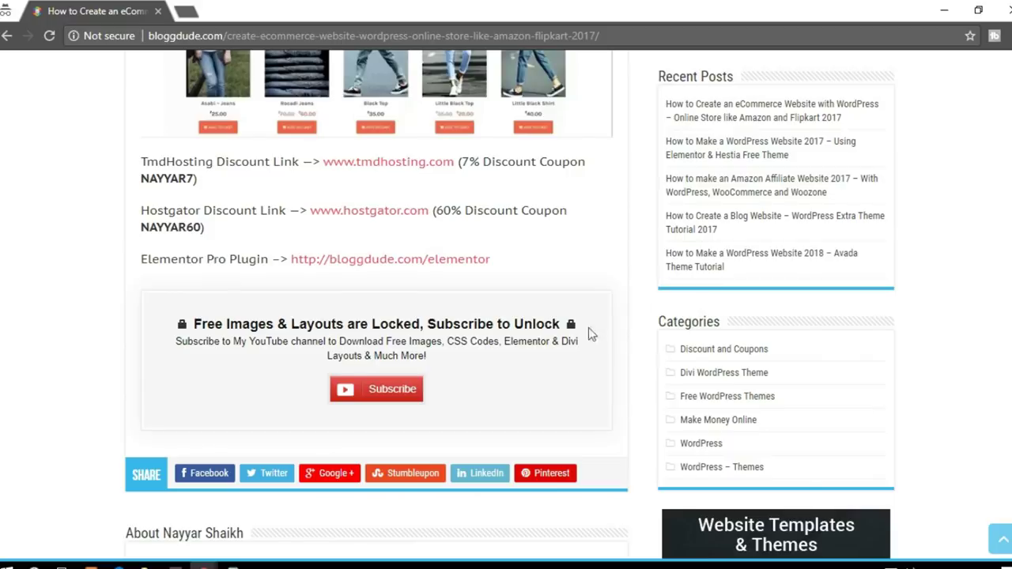
Step: Compare the logged-in and logged-out windows, then close the incognito visitor window
{"action": "mouse_move", "coordinate": [204, 565]}
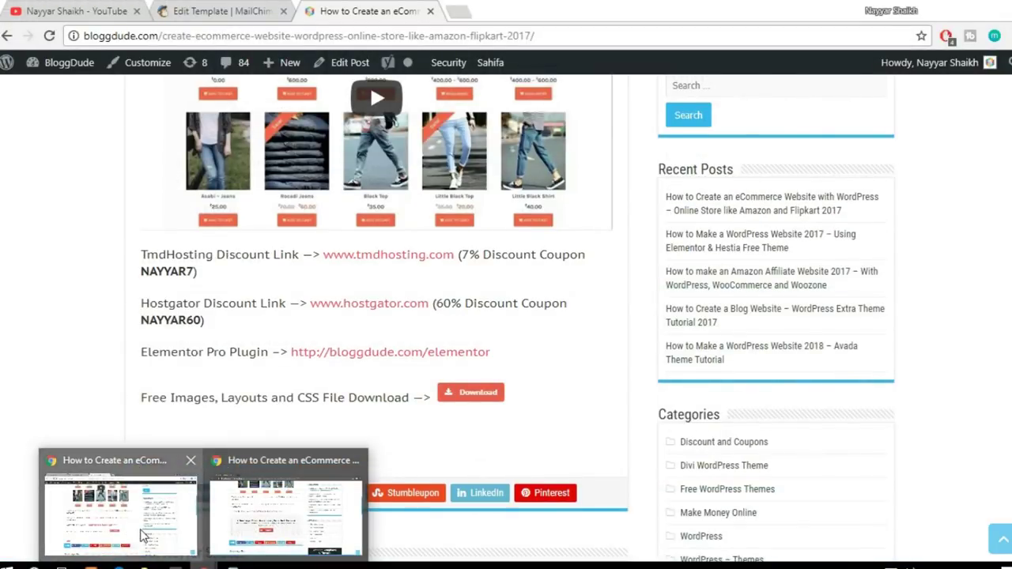
{"action": "left_click", "coordinate": [147, 534]}
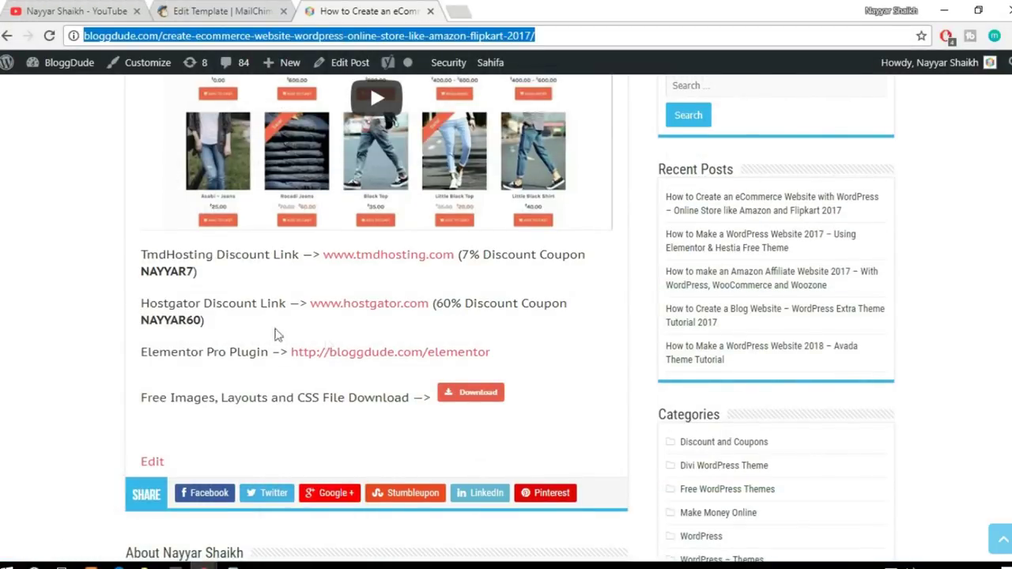
{"action": "left_click", "coordinate": [558, 326]}
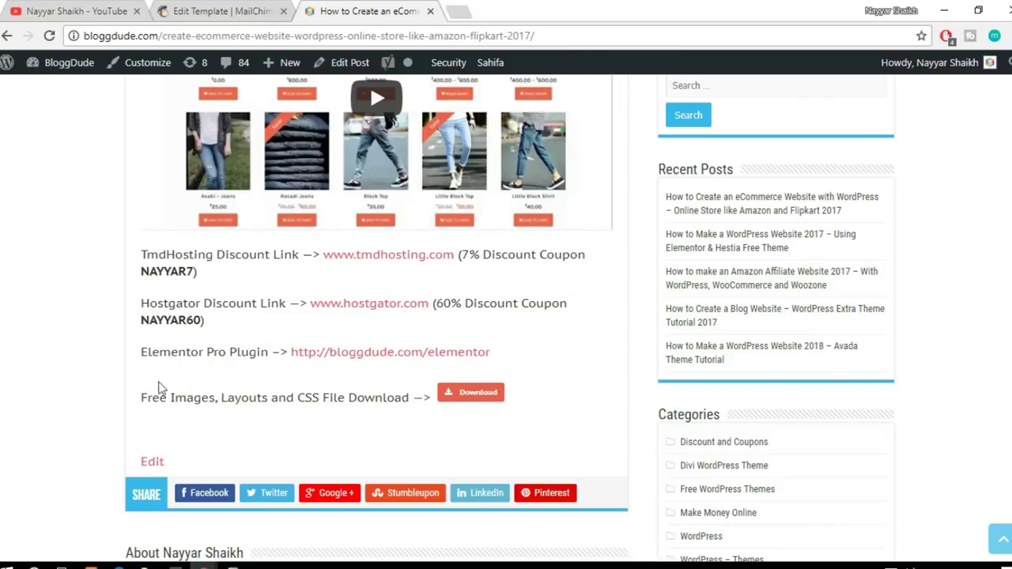
{"action": "mouse_move", "coordinate": [204, 566]}
{"action": "left_click", "coordinate": [321, 529]}
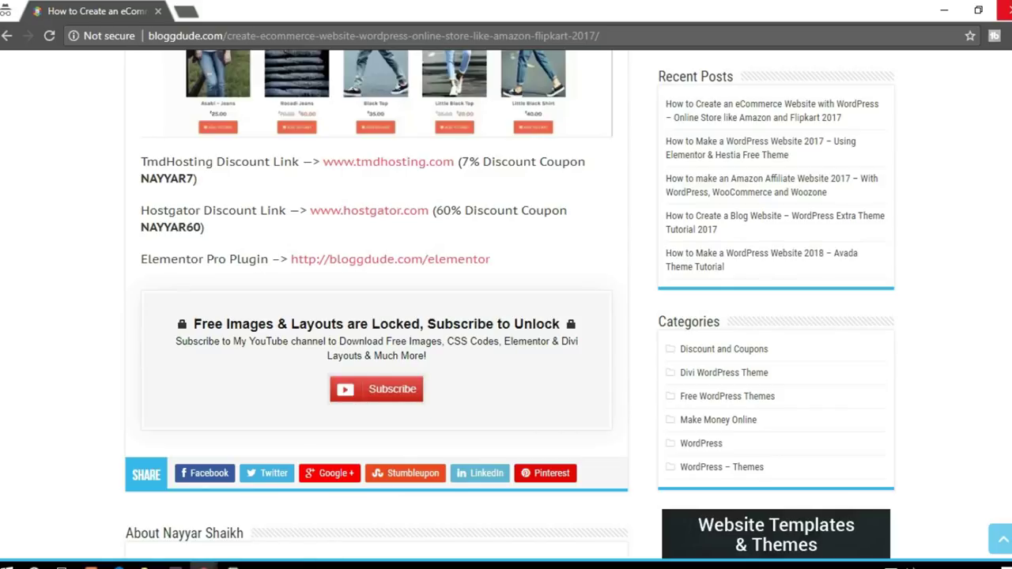
{"action": "left_click", "coordinate": [1004, 8]}
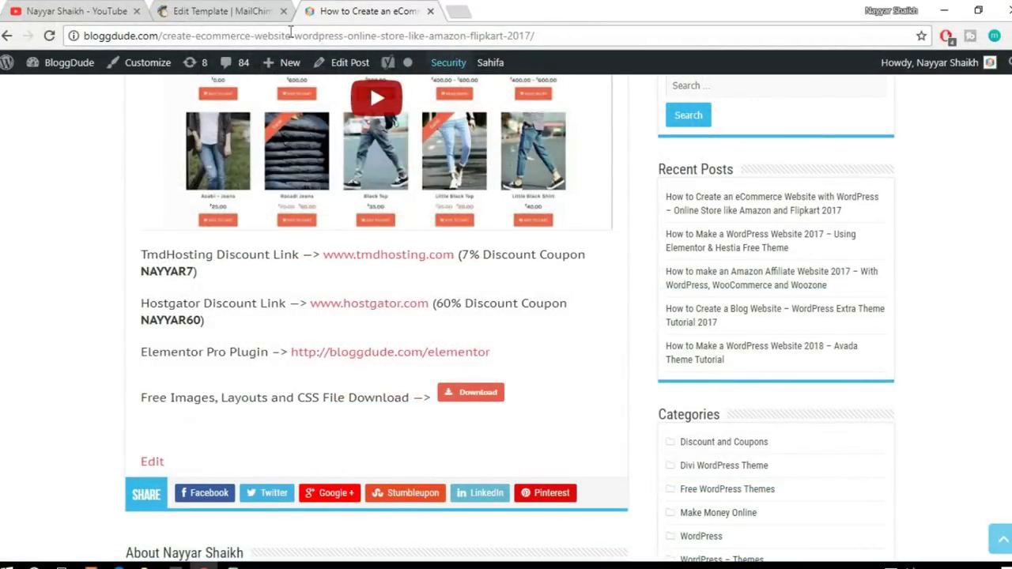
Step: Glance back at the MailChimp template editor, scrolling its preview
{"action": "left_click", "coordinate": [228, 10]}
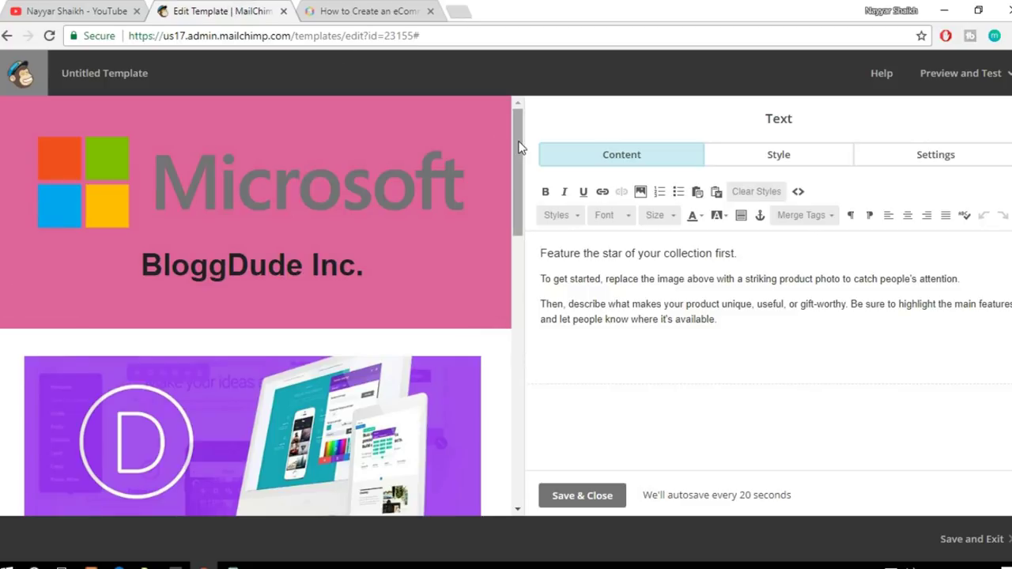
{"action": "left_click_drag", "start_coordinate": [519, 147], "coordinate": [527, 196]}
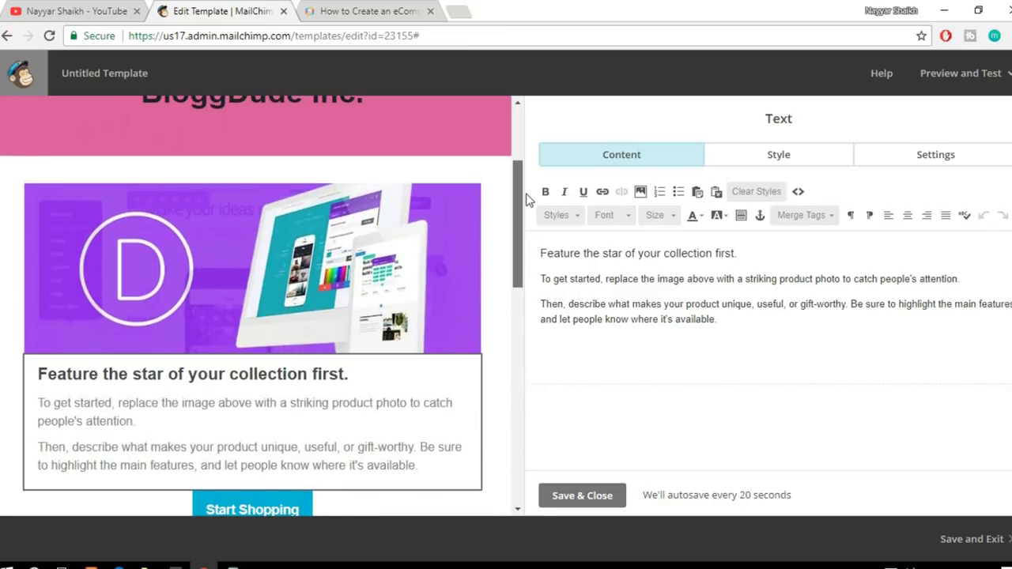
{"action": "scroll", "coordinate": [488, 238], "scroll_direction": "up", "scroll_amount": 2}
{"action": "scroll", "coordinate": [493, 234], "scroll_direction": "down", "scroll_amount": 2}
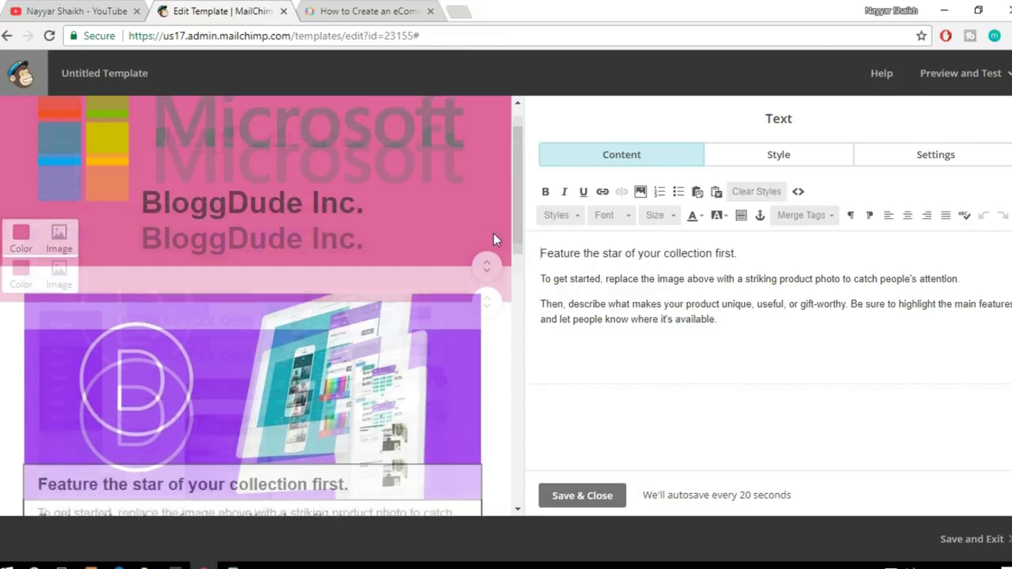
Step: On the BloggDude tab, reload the page and scroll down through the recent posts
{"action": "left_click", "coordinate": [405, 10]}
{"action": "scroll", "coordinate": [589, 293], "scroll_direction": "up", "scroll_amount": 5}
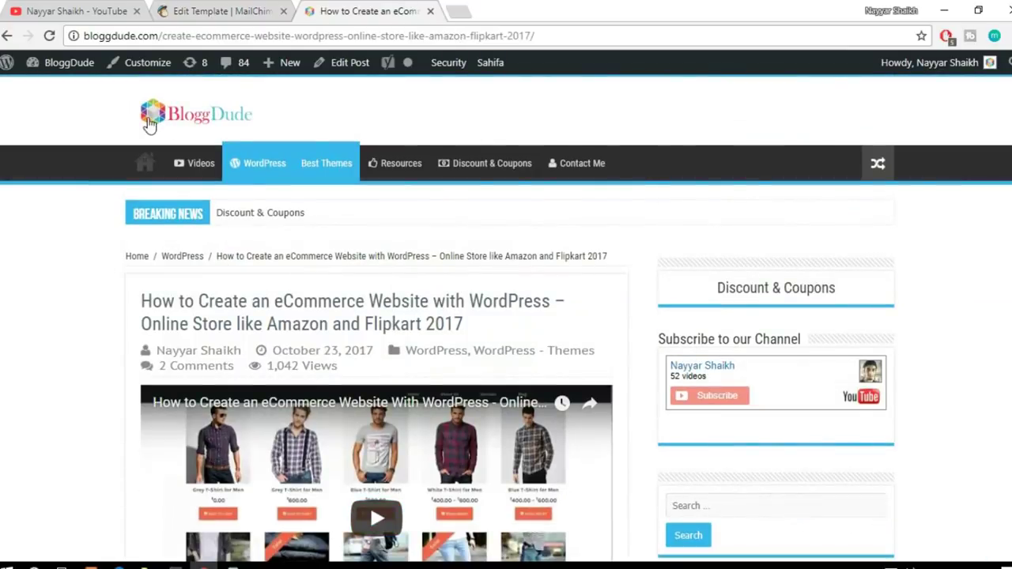
{"action": "key", "text": "F5"}
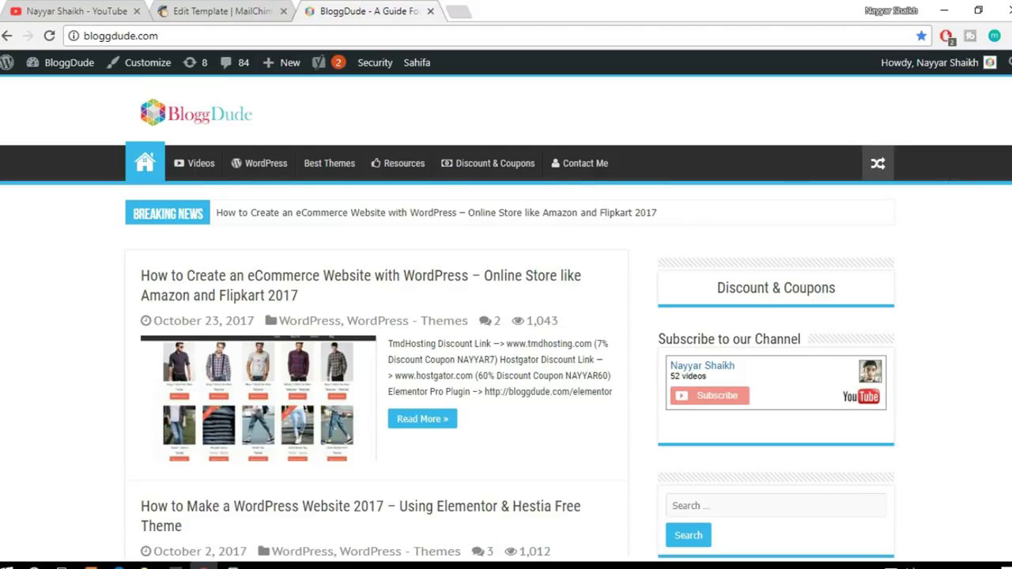
{"action": "scroll", "coordinate": [506, 317], "scroll_direction": "down", "scroll_amount": 3}
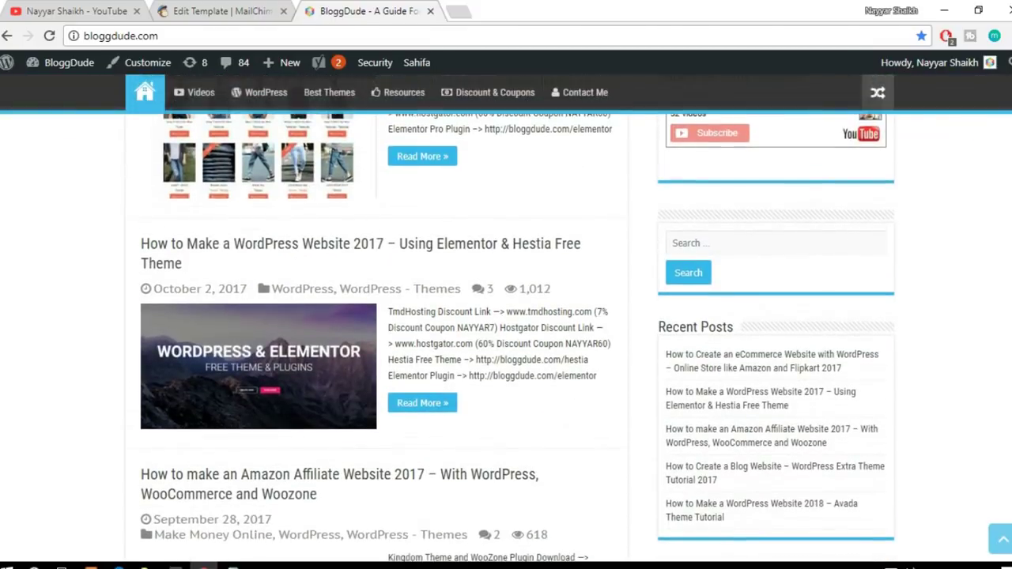
{"action": "scroll", "coordinate": [506, 316], "scroll_direction": "down", "scroll_amount": 5}
{"action": "scroll", "coordinate": [506, 316], "scroll_direction": "down", "scroll_amount": 4}
{"action": "scroll", "coordinate": [376, 316], "scroll_direction": "down", "scroll_amount": 4}
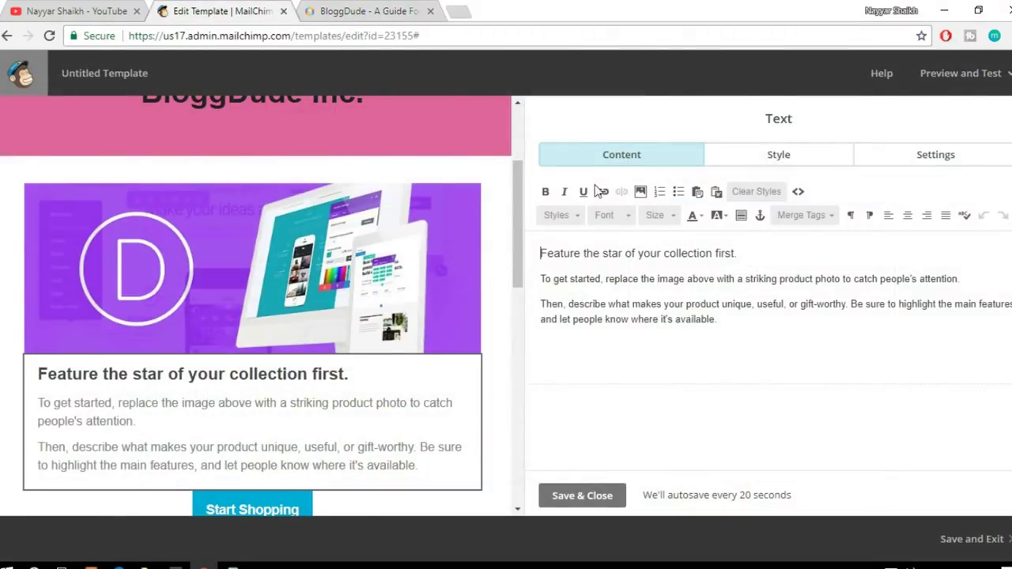
Step: Overwrite the card's first heading line with 'Get Premium Divi Layouts for Free!!'
{"action": "mouse_move", "coordinate": [127, 253]}
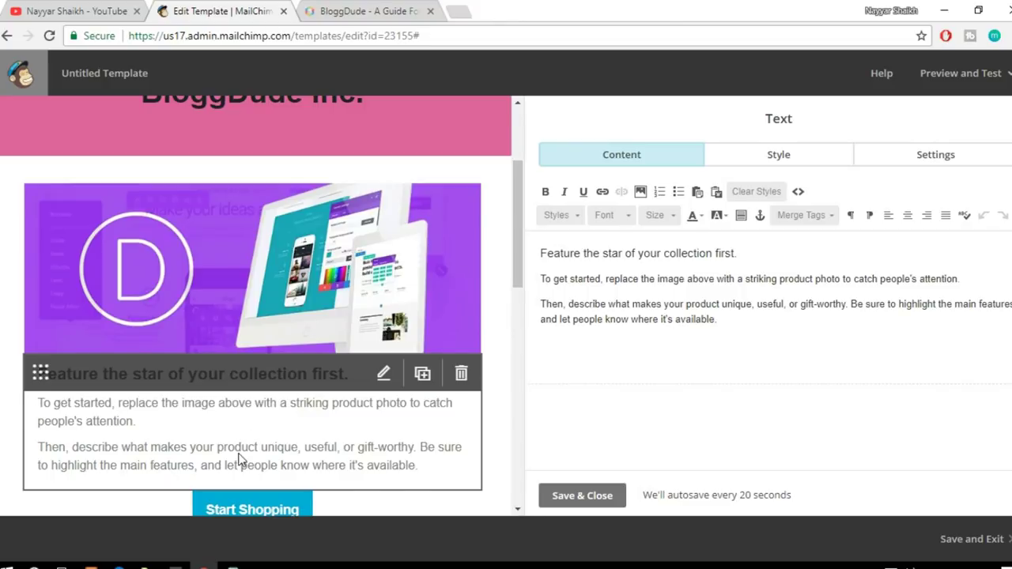
{"action": "left_click_drag", "start_coordinate": [761, 248], "coordinate": [538, 245]}
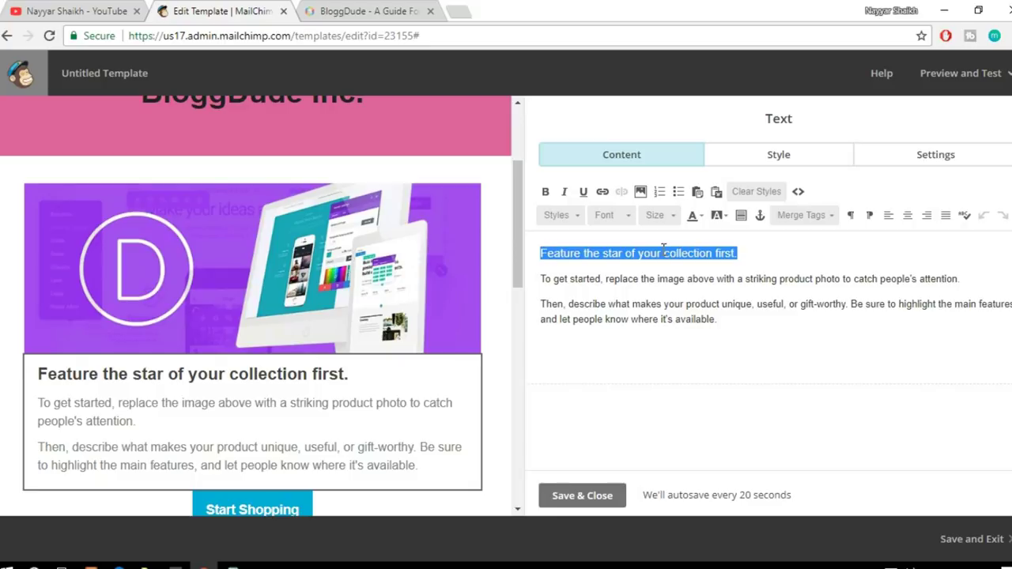
{"action": "type", "text": "Free Pr"}
{"action": "type", "text": "e"}
{"action": "key", "text": "BackSpace"}
{"action": "key", "text": "BackSpace"}
{"action": "key", "text": "BackSpace"}
{"action": "key", "text": "BackSpace"}
{"action": "key", "text": "BackSpace"}
{"action": "key", "text": "BackSpace"}
{"action": "key", "text": "BackSpace"}
{"action": "key", "text": "BackSpace"}
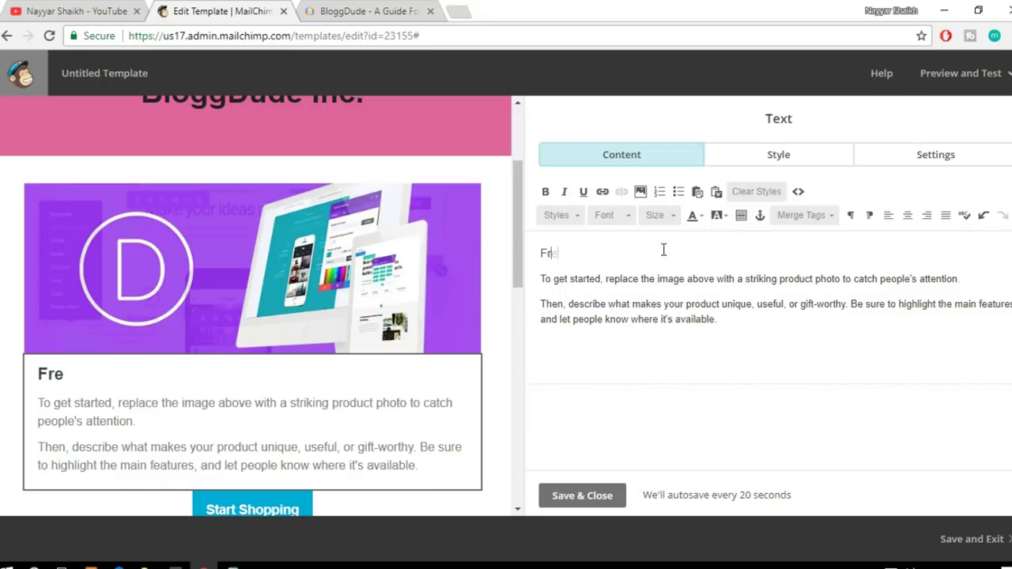
{"action": "type", "text": "Get Premium D"}
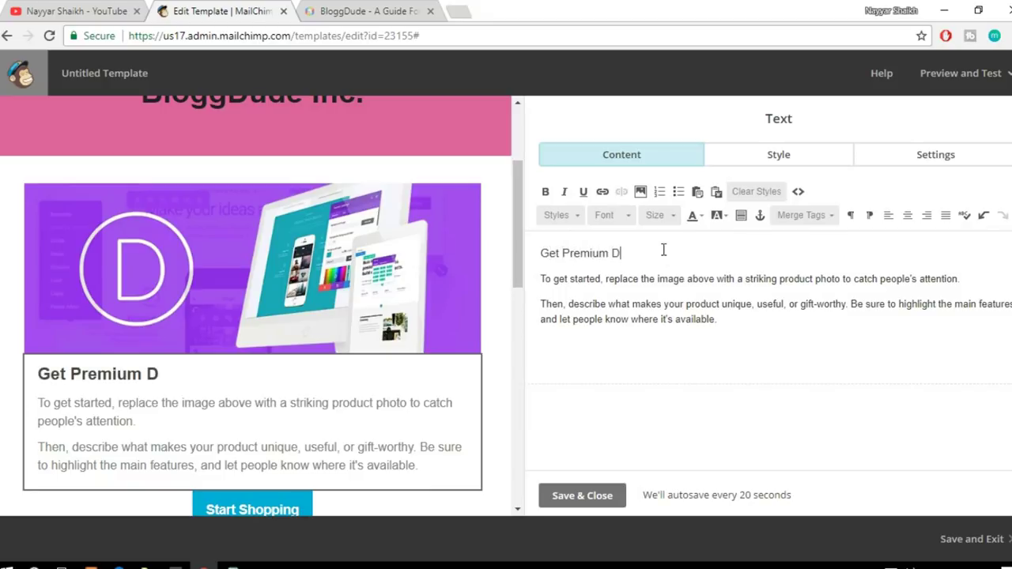
{"action": "type", "text": "ivi Layou"}
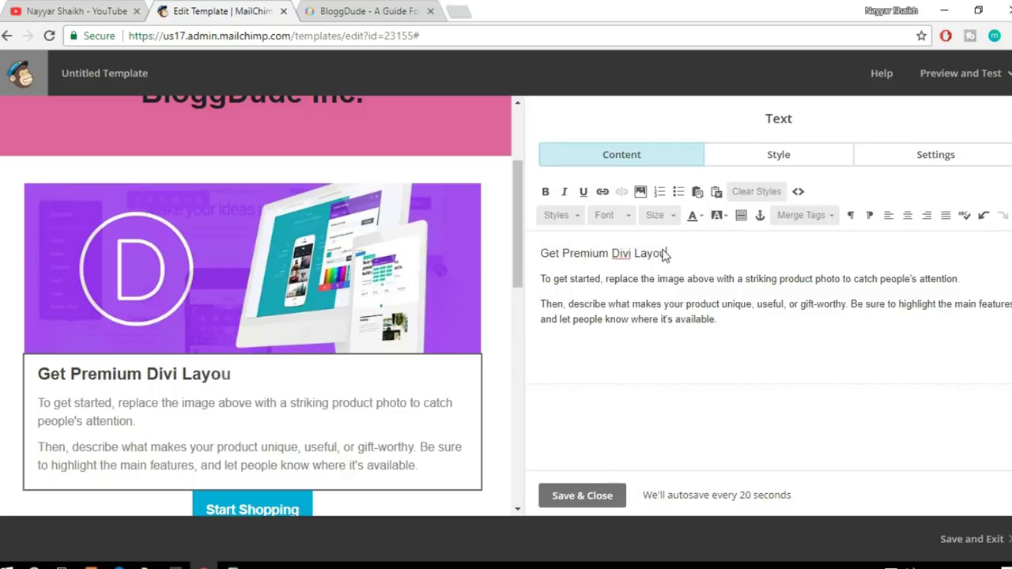
{"action": "type", "text": "ts for Free!!"}
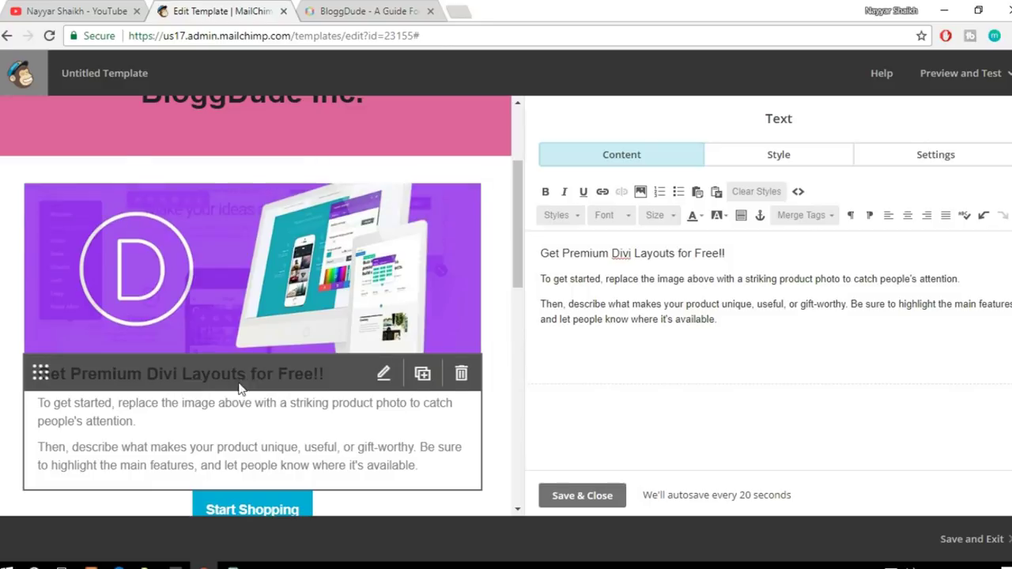
{"action": "left_click_drag", "start_coordinate": [562, 253], "coordinate": [674, 253]}
{"action": "left_click", "coordinate": [678, 253]}
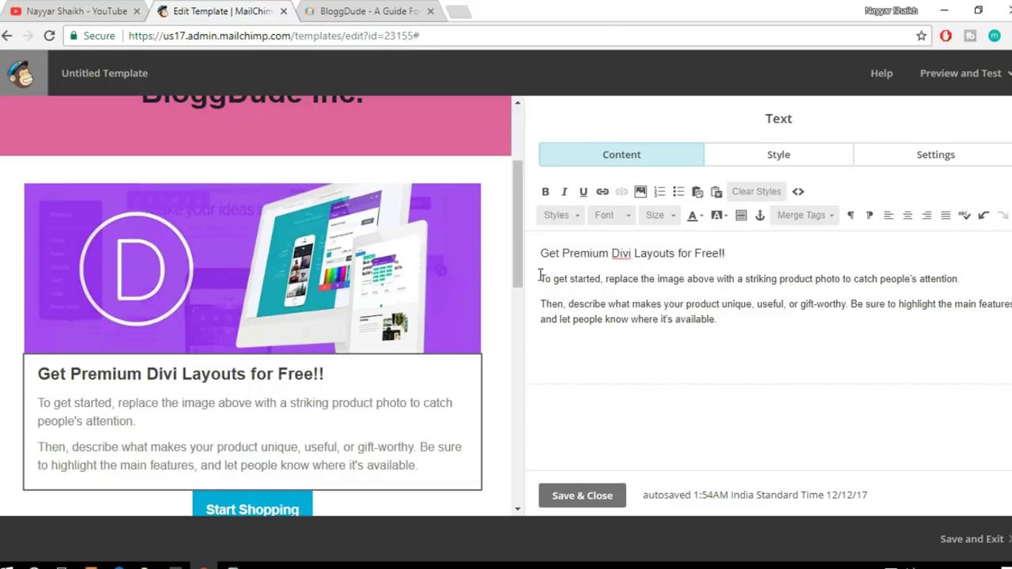
{"action": "left_click_drag", "start_coordinate": [543, 277], "coordinate": [748, 324]}
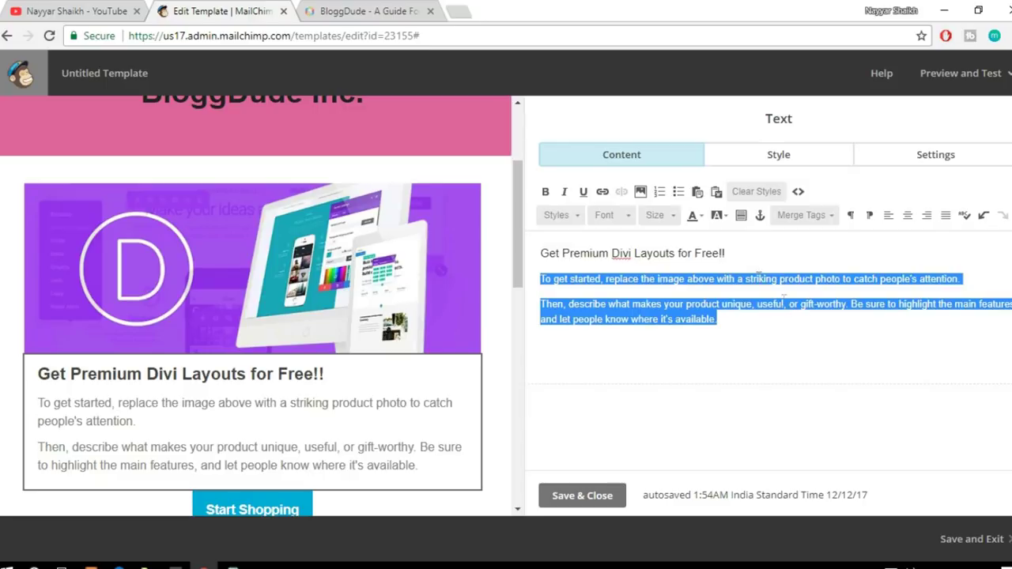
Step: Delete the two placeholder paragraphs and open lipsum.com in a new tab
{"action": "key", "text": "BackSpace"}
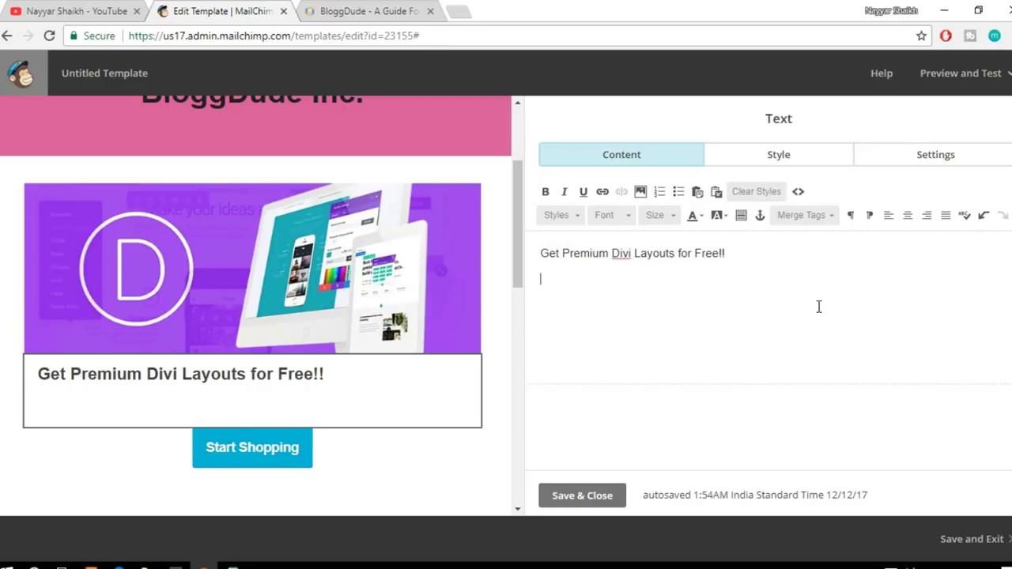
{"action": "type", "text": "Get the"}
{"action": "left_click", "coordinate": [469, 10]}
{"action": "type", "text": "lips"}
{"action": "key", "text": "Return"}
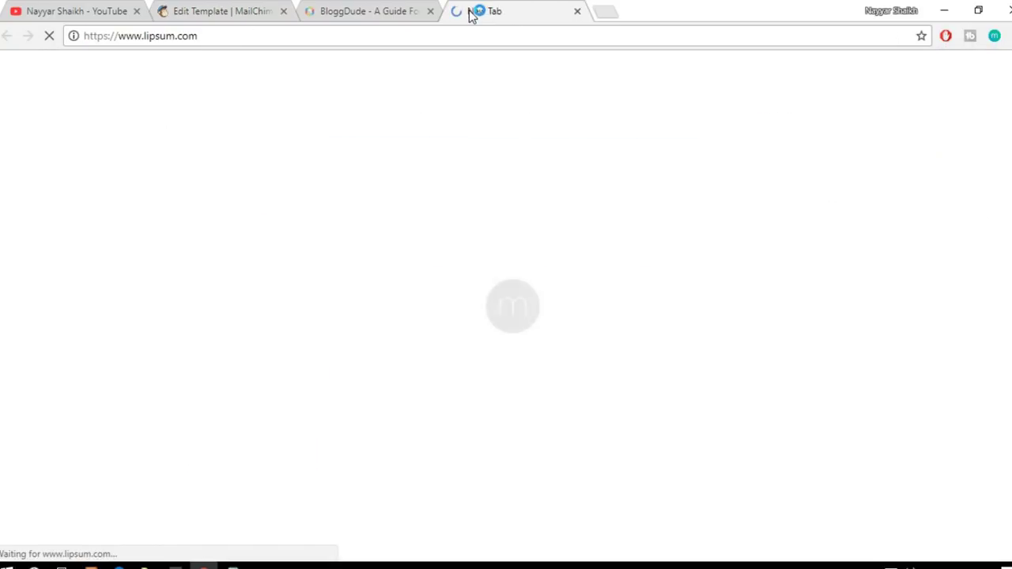
{"action": "key", "text": "ctrl+2"}
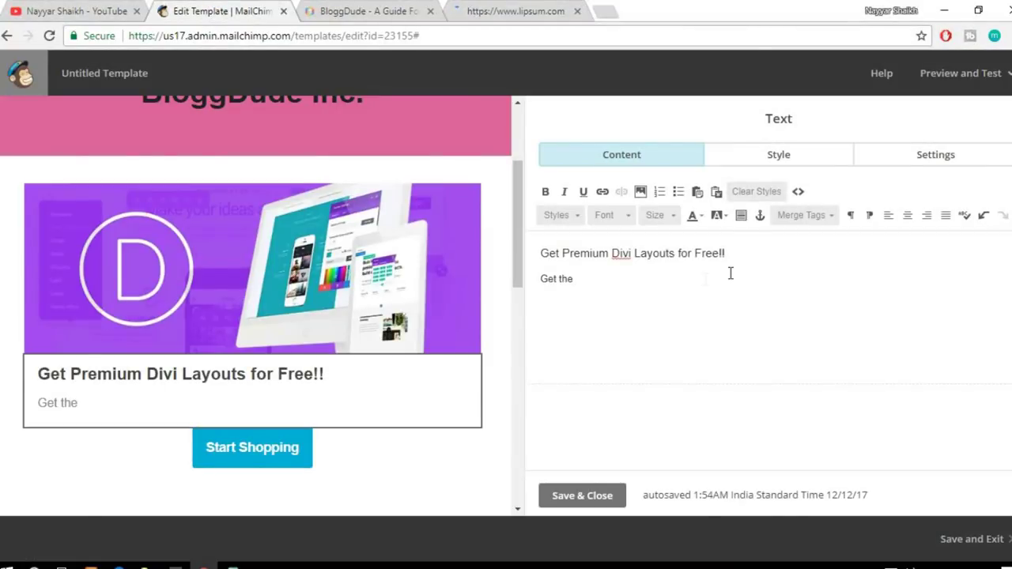
{"action": "left_click_drag", "start_coordinate": [792, 252], "coordinate": [540, 233]}
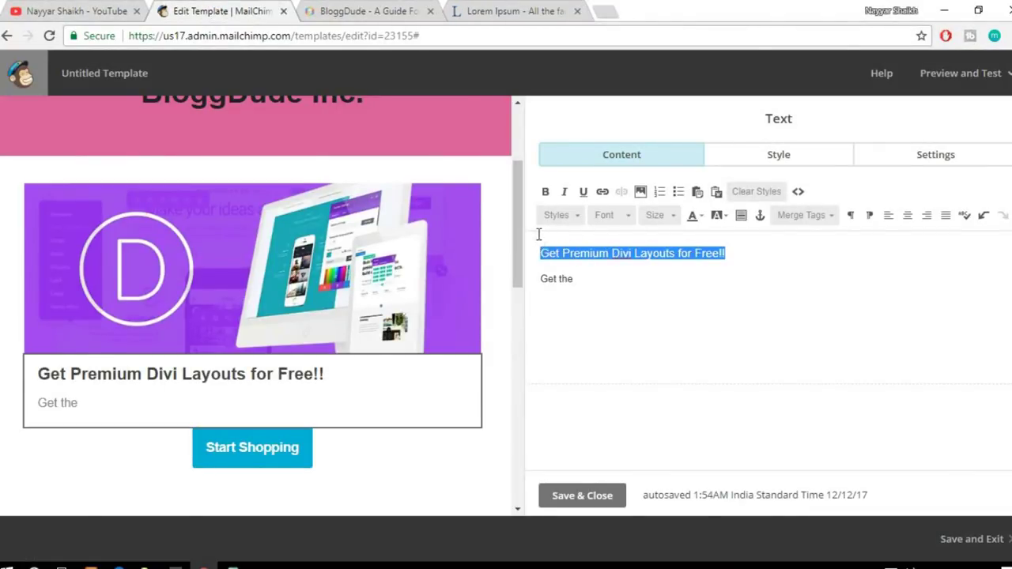
{"action": "left_click_drag", "start_coordinate": [598, 280], "coordinate": [542, 269]}
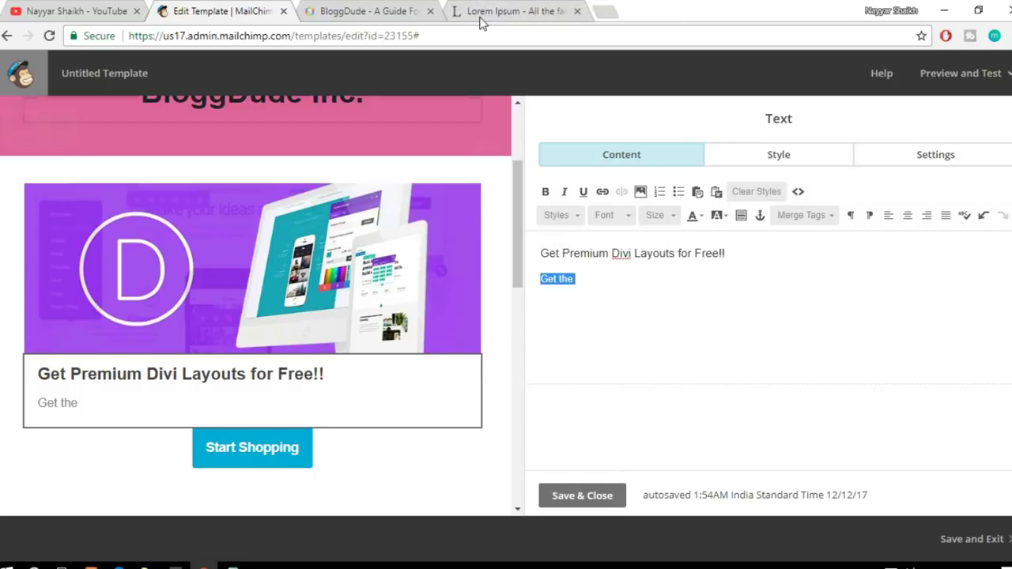
Step: Generate Lorem Ipsum text and paste its first lines as the card's body text
{"action": "left_click", "coordinate": [518, 11]}
{"action": "scroll", "coordinate": [771, 295], "scroll_direction": "down", "scroll_amount": 6}
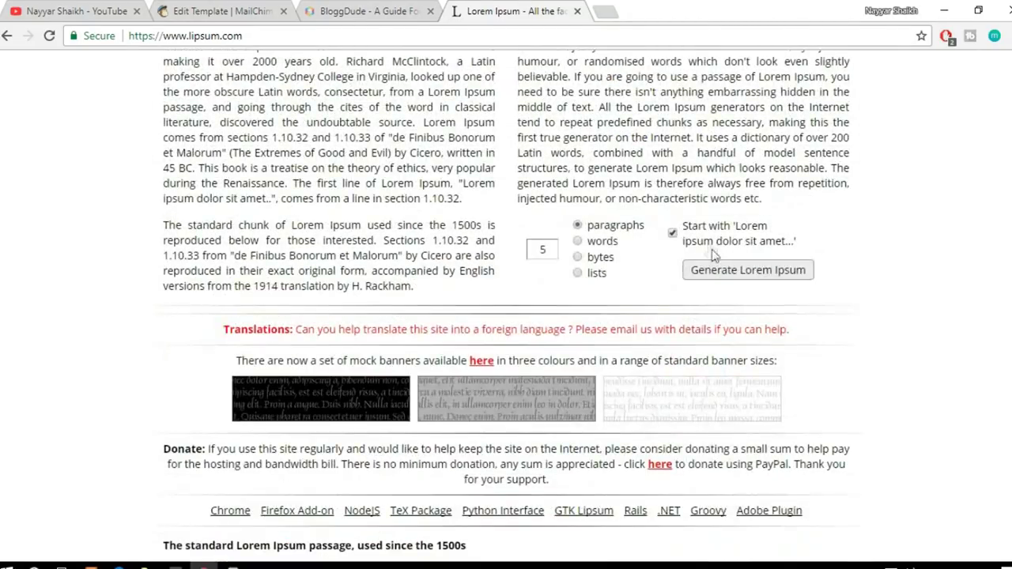
{"action": "left_click", "coordinate": [737, 277]}
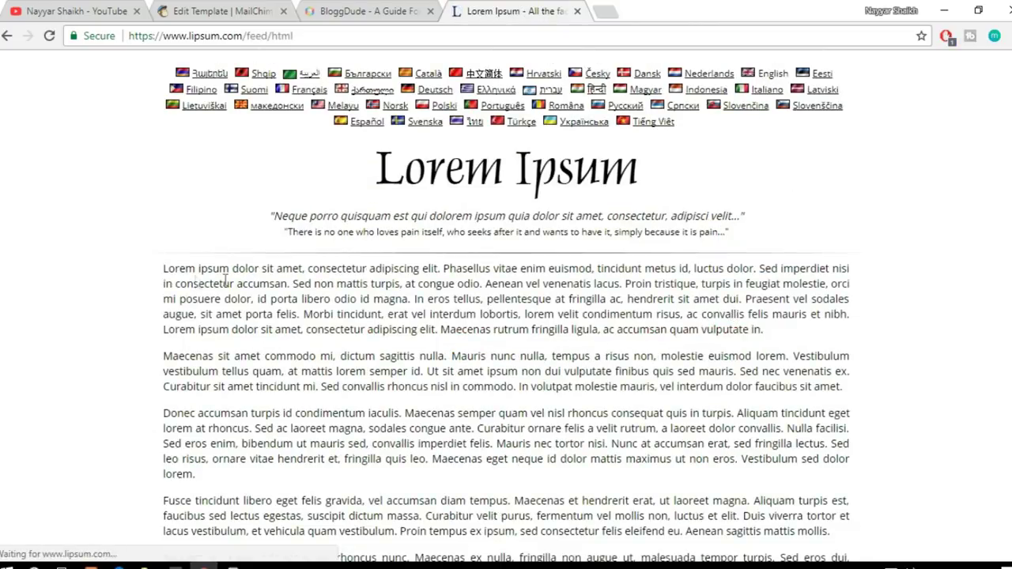
{"action": "left_click_drag", "start_coordinate": [164, 267], "coordinate": [294, 283]}
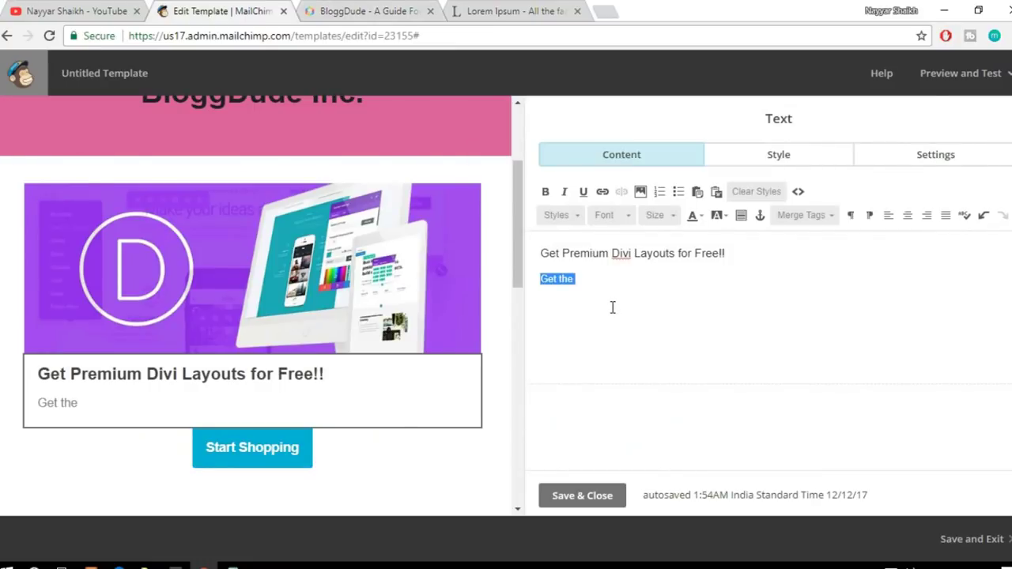
{"action": "type", "text": "Lorem ipsum dolor sit amet, consectetur adipiscing elit. Phasellus vitae enim euismod, tincidunt metus id, luctus dolor. Sed imperdiet nisi in consectetur accumsan."}
{"action": "mouse_move", "coordinate": [385, 419]}
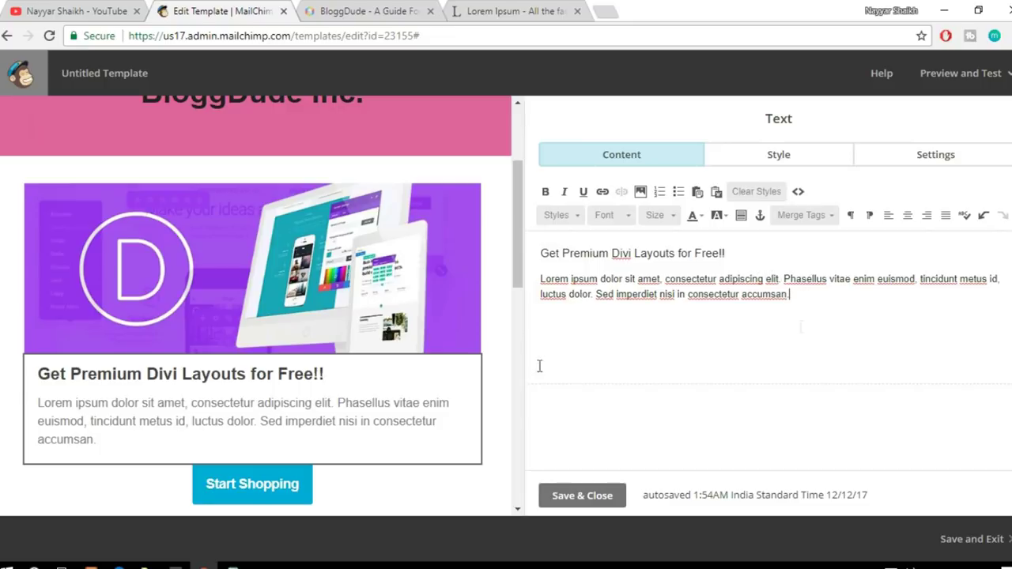
{"action": "scroll", "coordinate": [214, 436], "scroll_direction": "down", "scroll_amount": 1}
{"action": "mouse_move", "coordinate": [283, 406]}
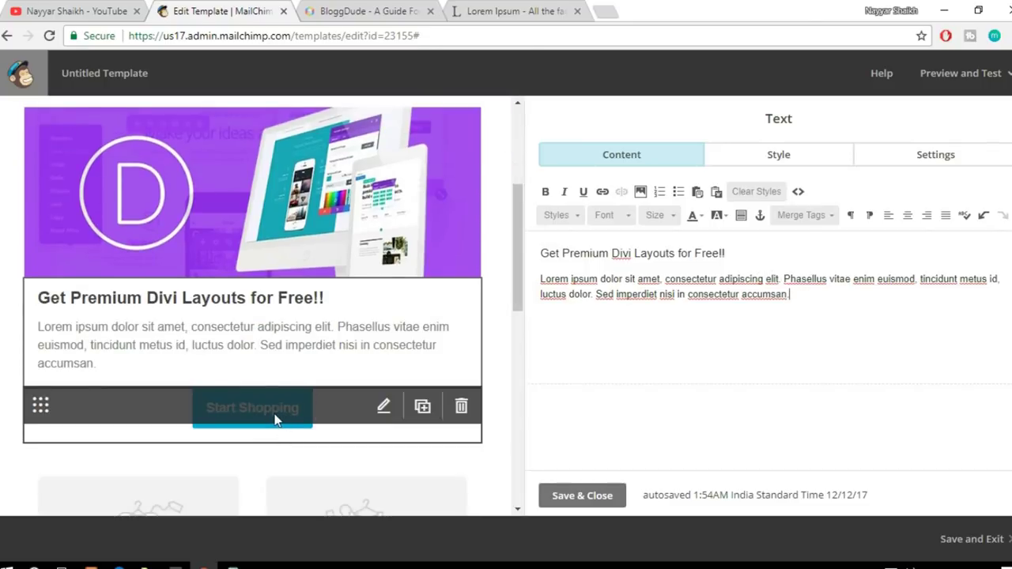
{"action": "left_click", "coordinate": [276, 419]}
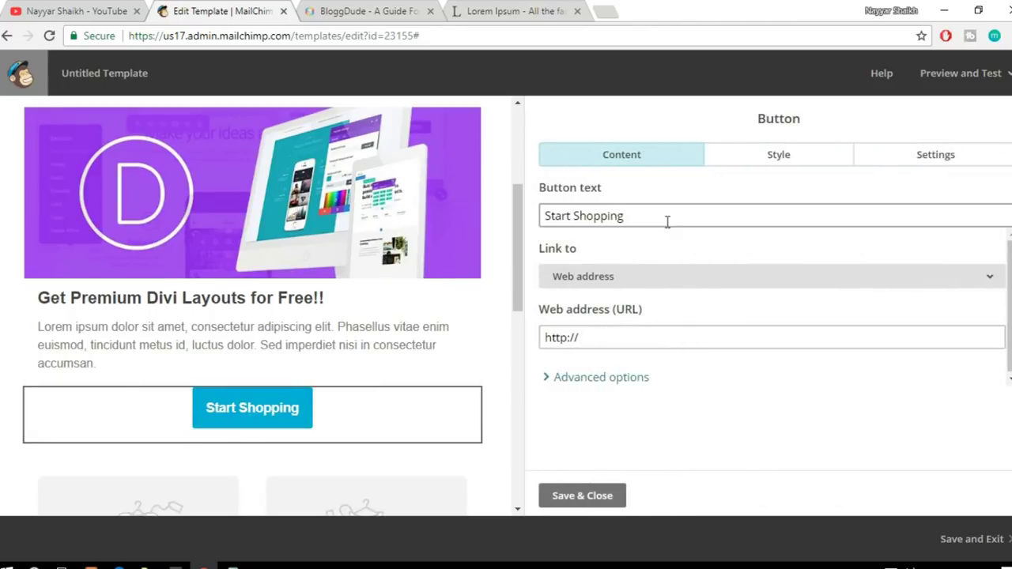
{"action": "left_click_drag", "start_coordinate": [676, 217], "coordinate": [526, 216]}
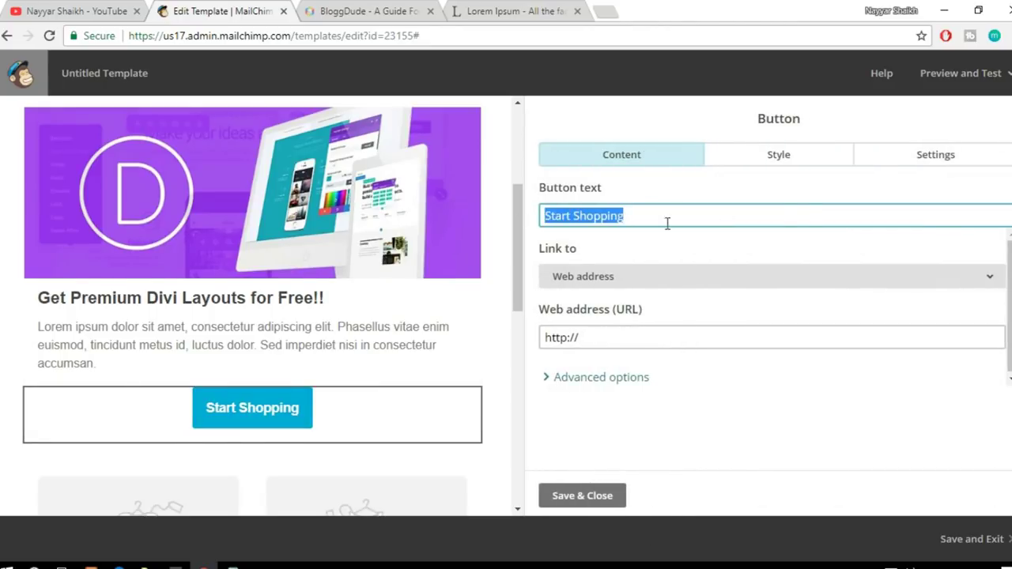
{"action": "type", "text": "Get"}
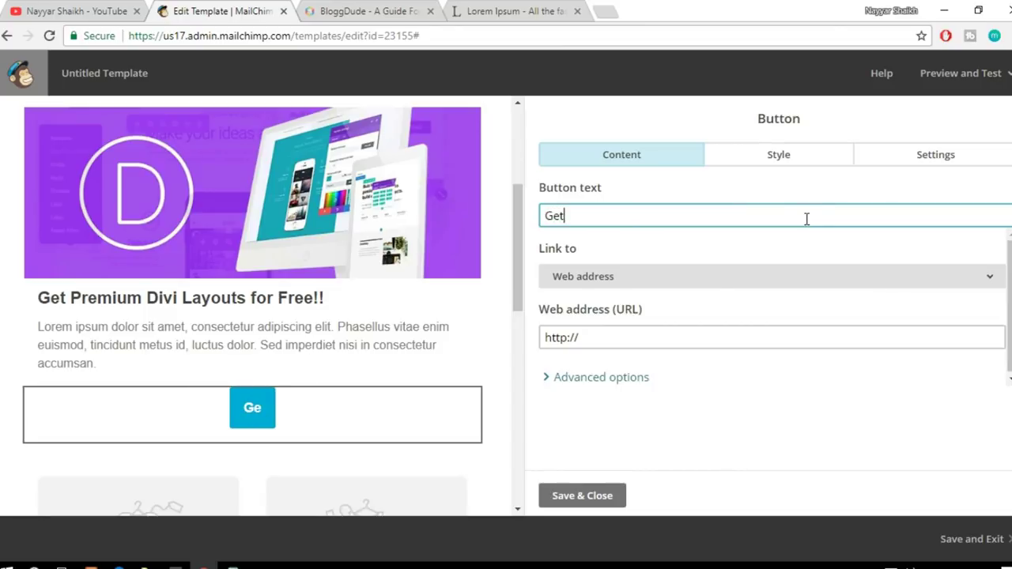
{"action": "type", "text": " it Now!!"}
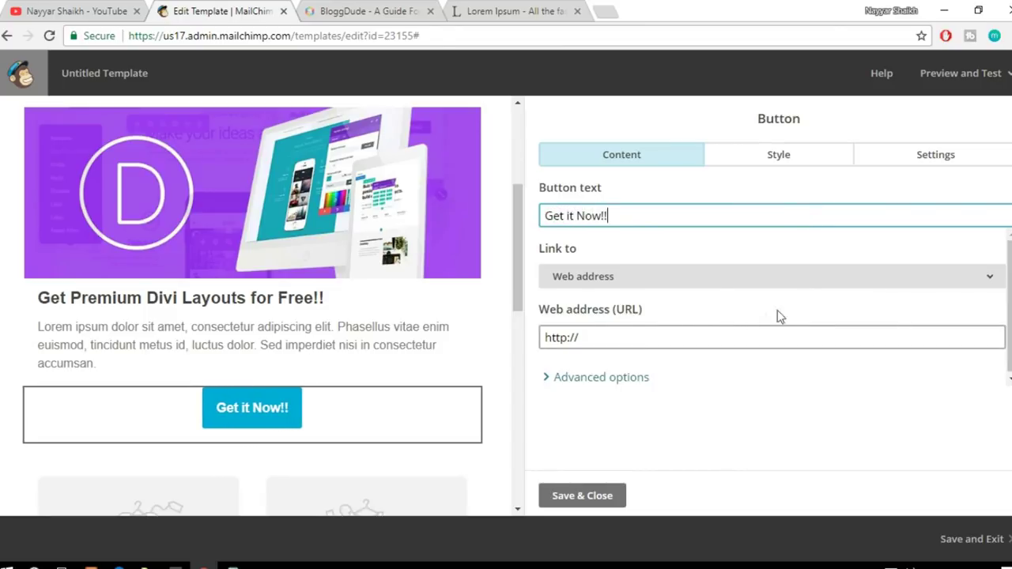
{"action": "left_click", "coordinate": [715, 336]}
{"action": "left_click_drag", "start_coordinate": [715, 335], "coordinate": [523, 328]}
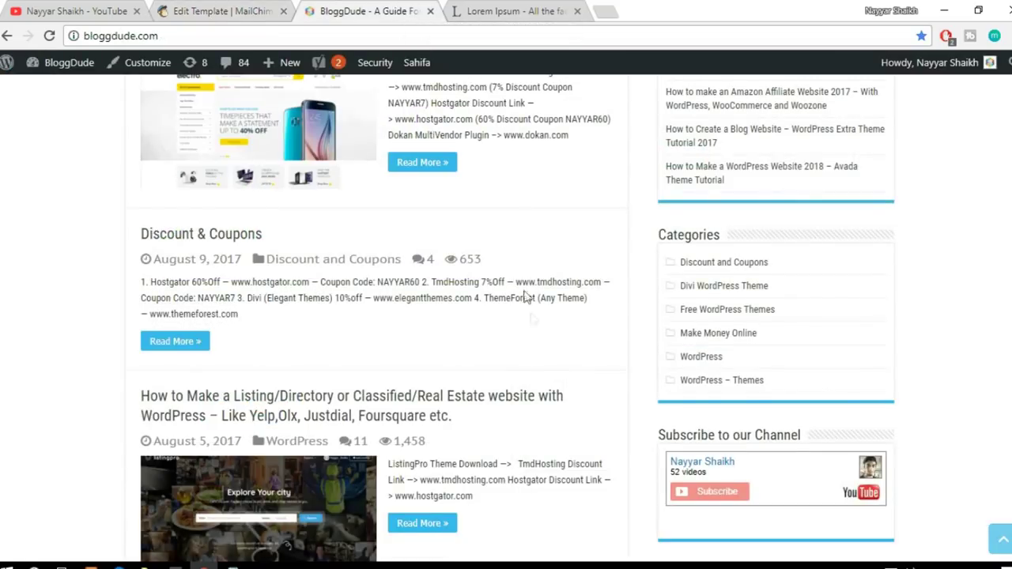
{"action": "scroll", "coordinate": [547, 345], "scroll_direction": "down", "scroll_amount": 3}
{"action": "scroll", "coordinate": [548, 344], "scroll_direction": "down", "scroll_amount": 5}
Step: Open the Divi tutorial post from page 2 of the BloggDude blog and locate its download links
{"action": "left_click", "coordinate": [159, 413]}
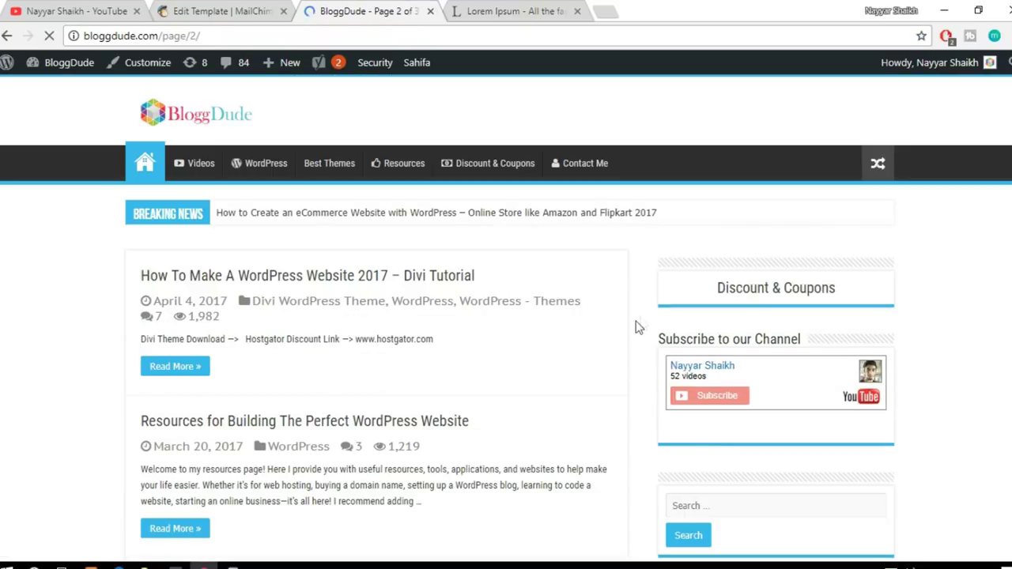
{"action": "left_click", "coordinate": [430, 282]}
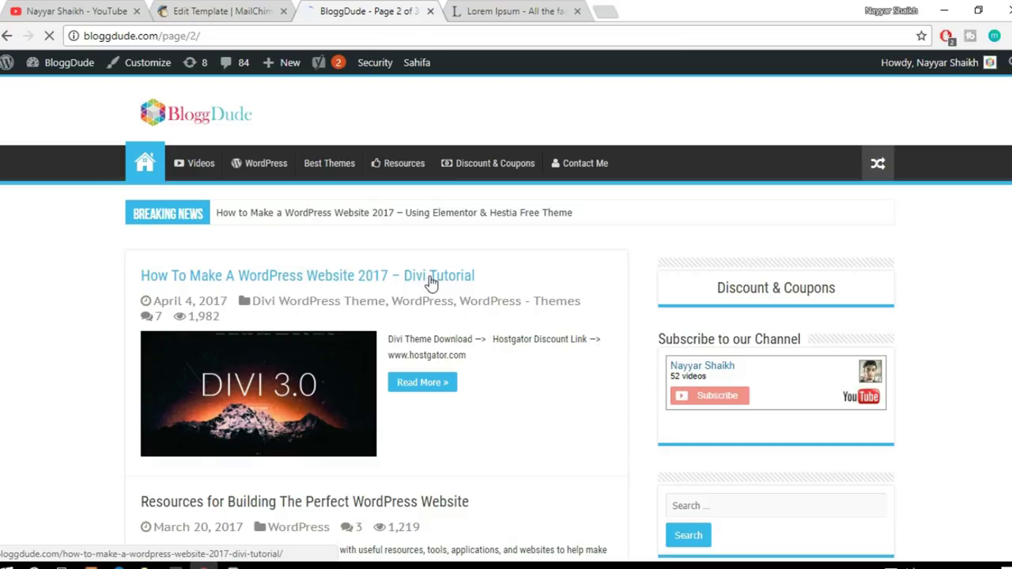
{"action": "scroll", "coordinate": [653, 289], "scroll_direction": "down", "scroll_amount": 8}
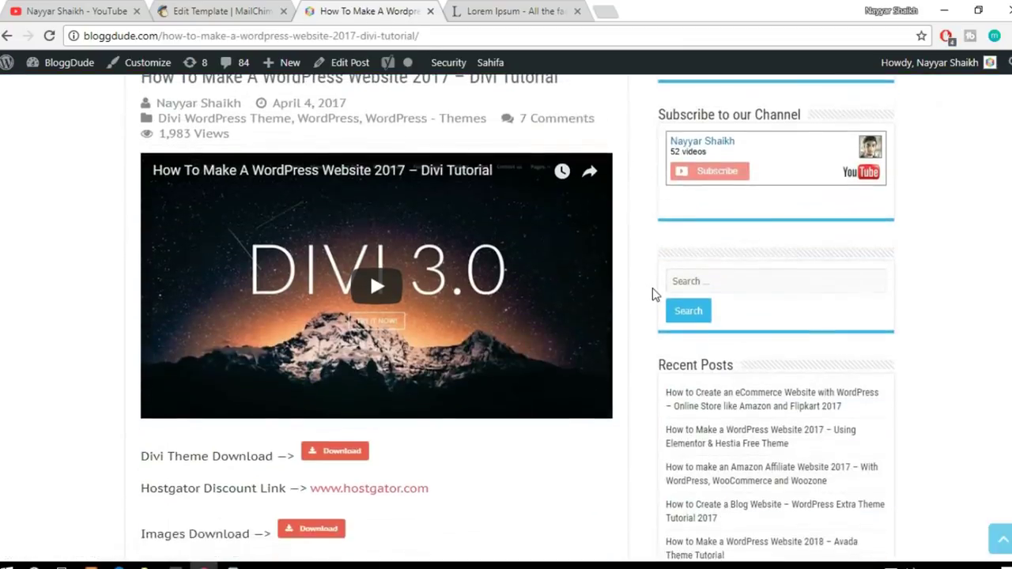
{"action": "scroll", "coordinate": [378, 310], "scroll_direction": "up", "scroll_amount": 3}
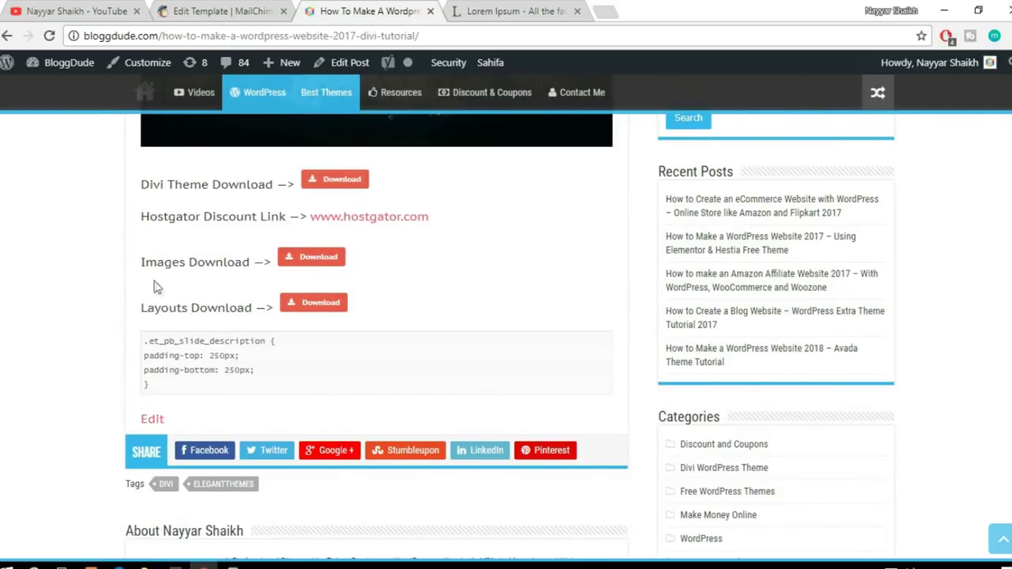
{"action": "left_click_drag", "start_coordinate": [127, 262], "coordinate": [425, 315]}
{"action": "left_click", "coordinate": [423, 306]}
{"action": "left_click", "coordinate": [253, 9]}
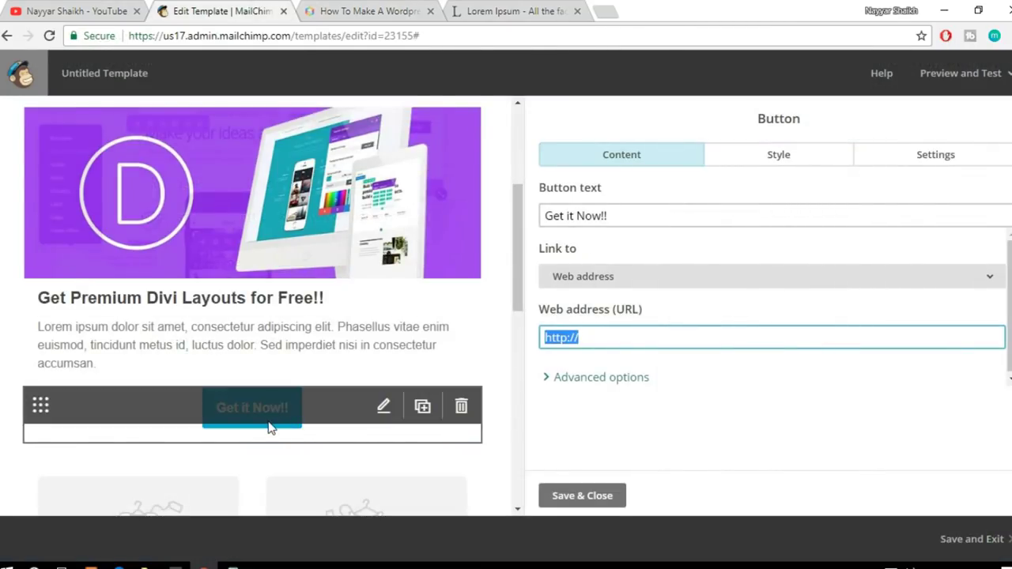
{"action": "left_click", "coordinate": [608, 340]}
{"action": "left_click", "coordinate": [403, 10]}
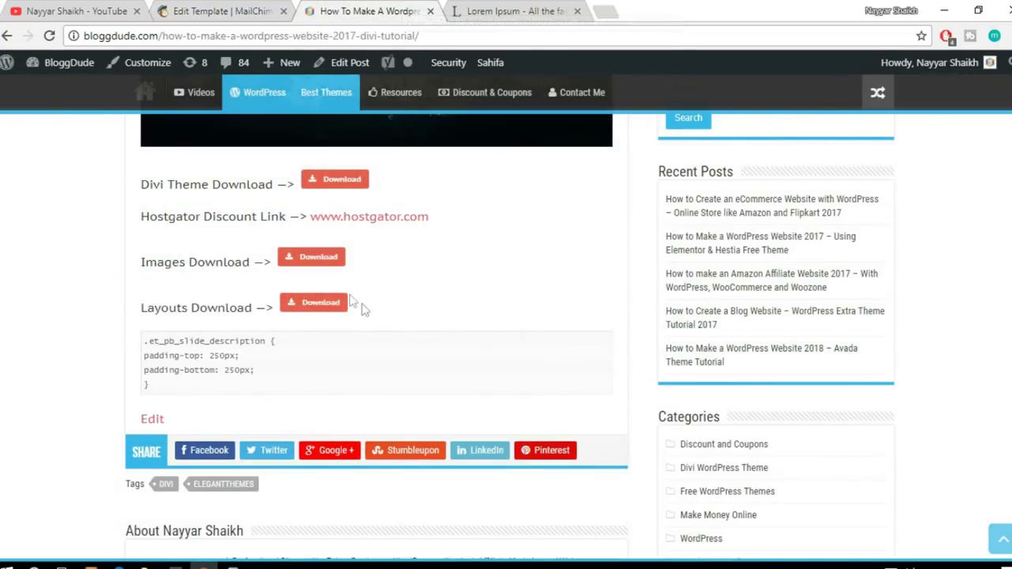
{"action": "right_click", "coordinate": [320, 264]}
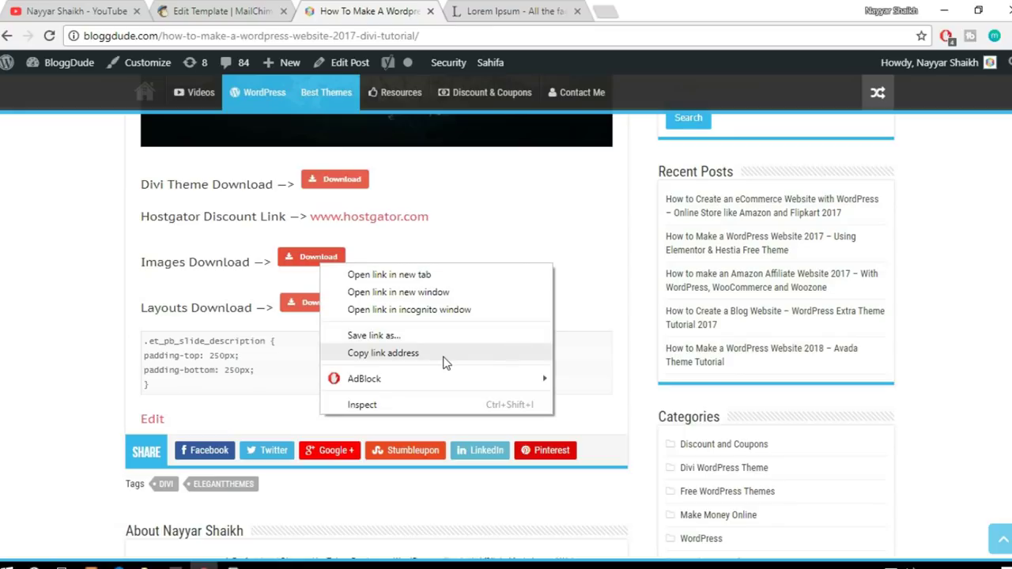
{"action": "left_click", "coordinate": [383, 353]}
{"action": "left_click", "coordinate": [222, 11]}
{"action": "left_click_drag", "start_coordinate": [592, 338], "coordinate": [484, 332]}
Step: Paste the bloggdude.com Images.zip URL as the Get it Now!! button's web address
{"action": "key", "text": "ctrl+v"}
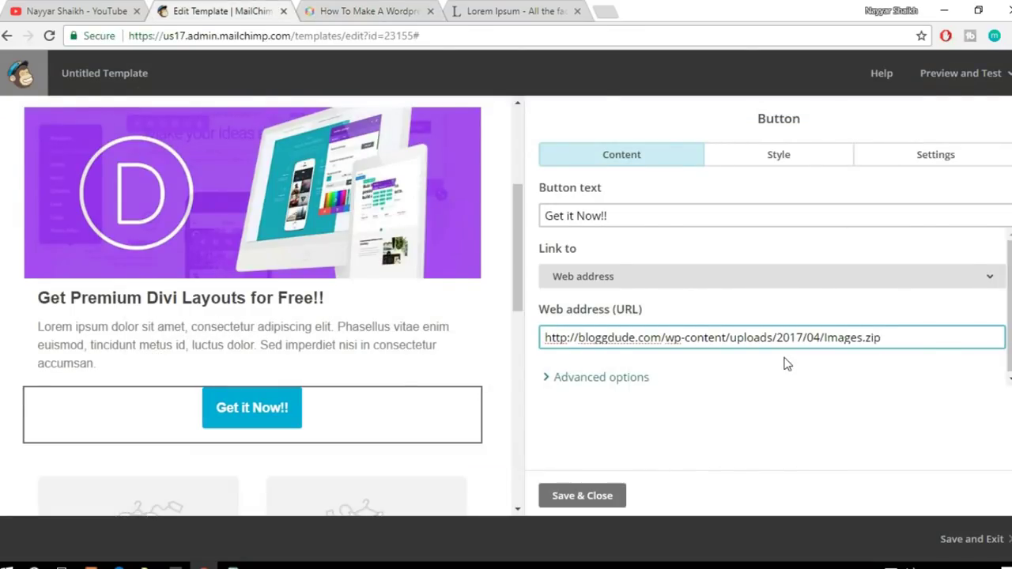
{"action": "left_click_drag", "start_coordinate": [665, 338], "coordinate": [723, 338]}
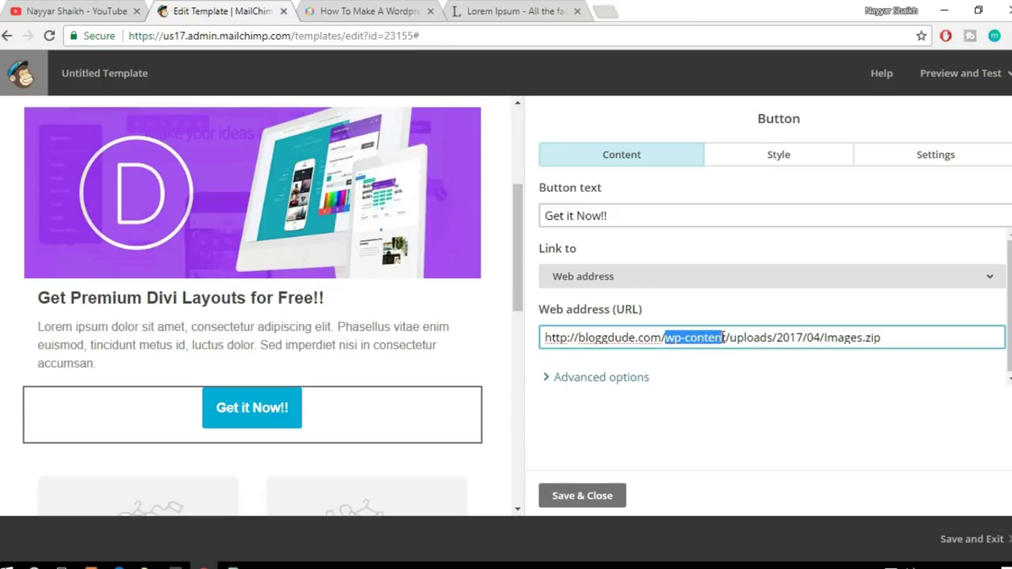
{"action": "left_click", "coordinate": [723, 338]}
{"action": "left_click_drag", "start_coordinate": [730, 338], "coordinate": [824, 338]}
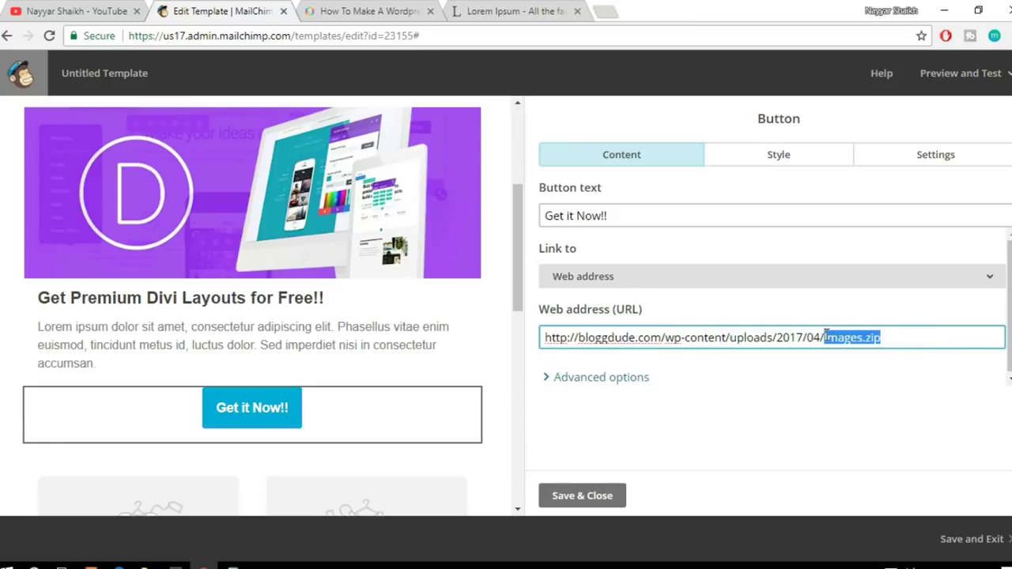
{"action": "left_click", "coordinate": [814, 372]}
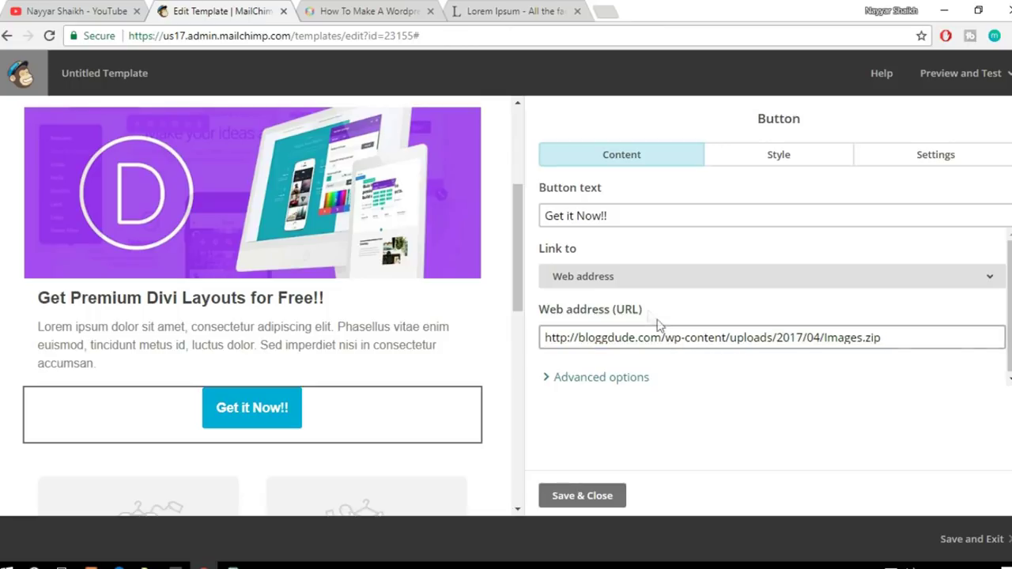
{"action": "left_click", "coordinate": [376, 11]}
{"action": "left_click", "coordinate": [289, 11]}
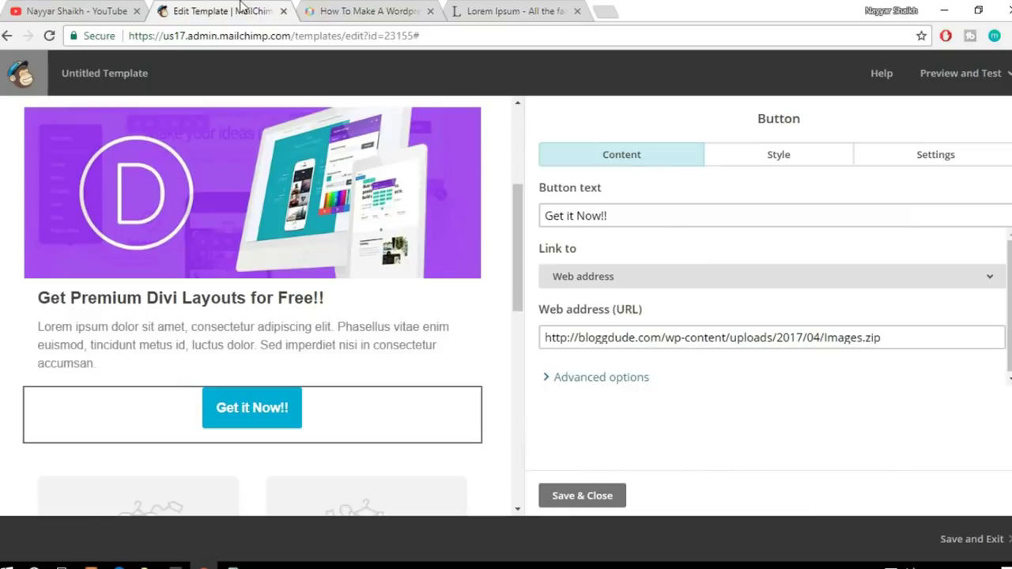
{"action": "left_click", "coordinate": [660, 276]}
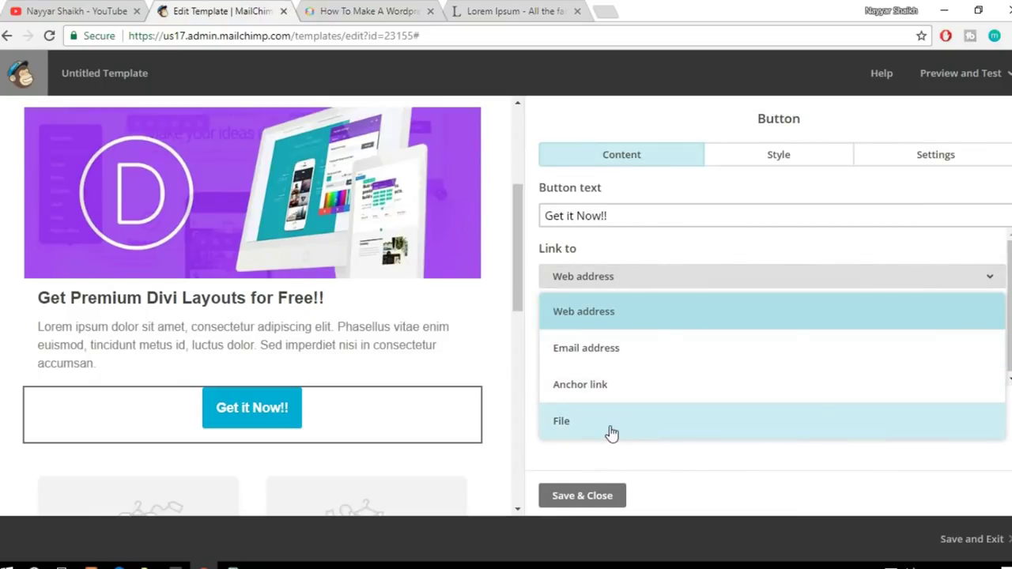
{"action": "left_click", "coordinate": [623, 269]}
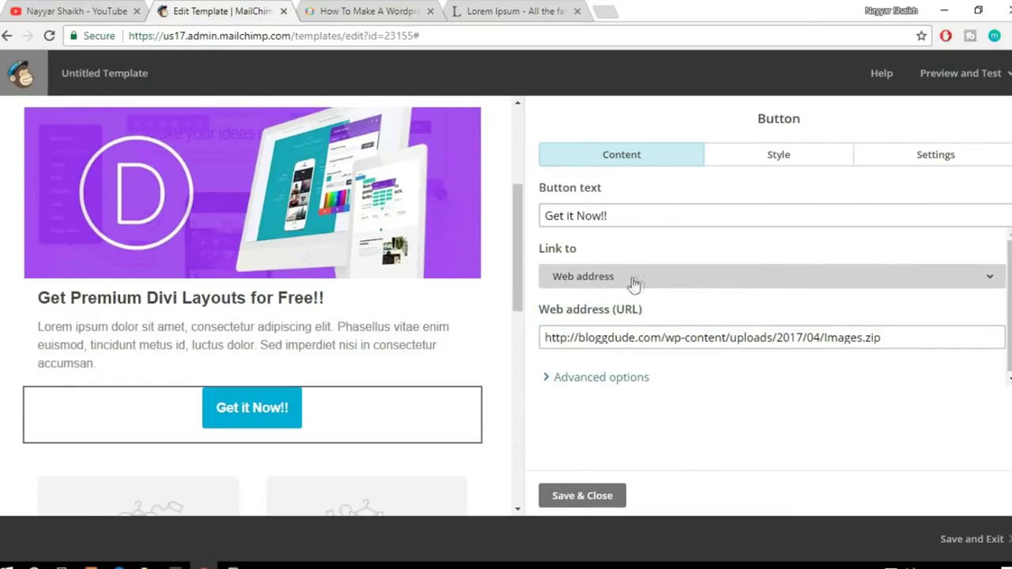
{"action": "left_click", "coordinate": [639, 282]}
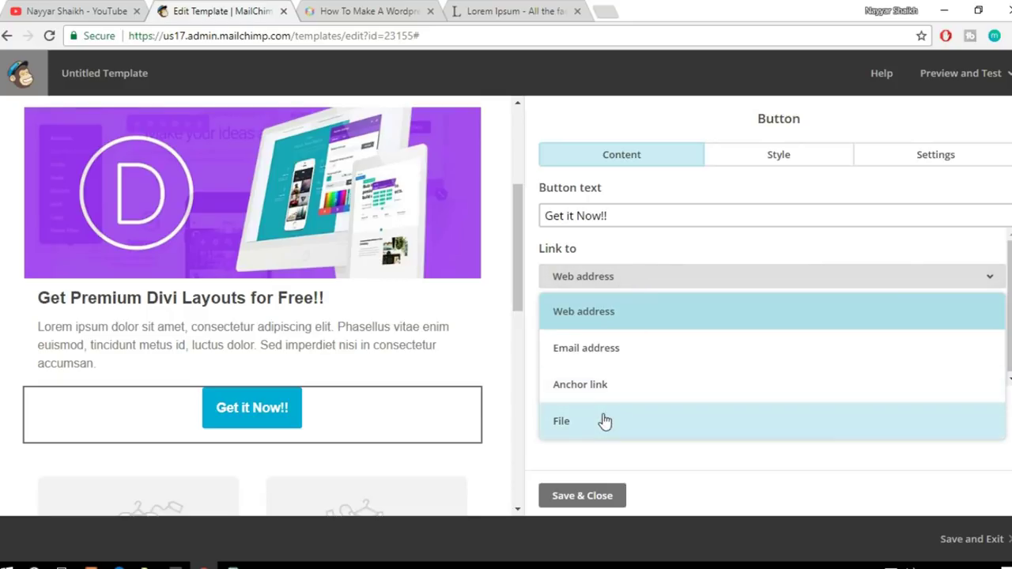
Step: Set the button's link type to File and insert the elementor-page-builder.png image
{"action": "left_click", "coordinate": [603, 419]}
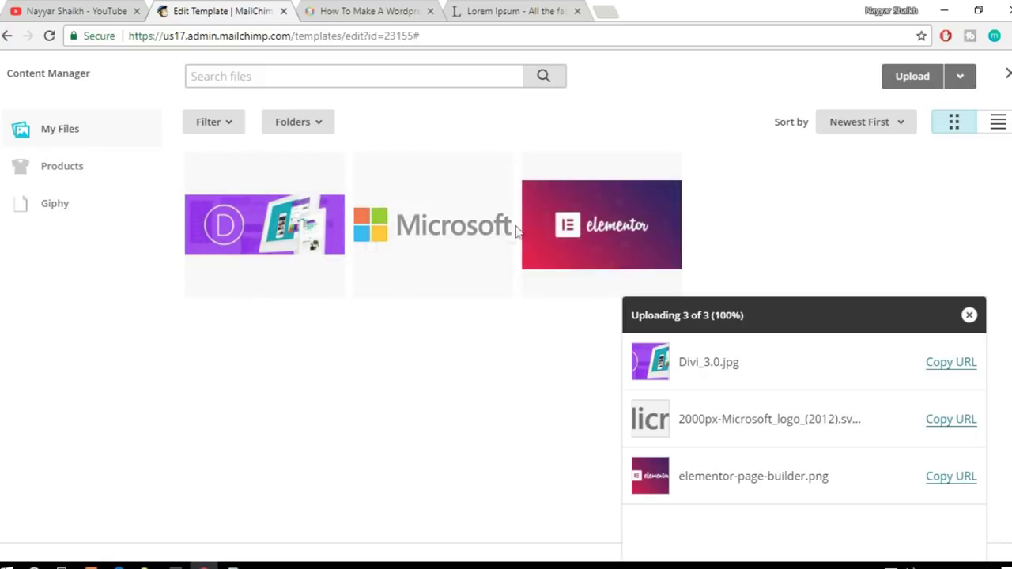
{"action": "left_click", "coordinate": [605, 227]}
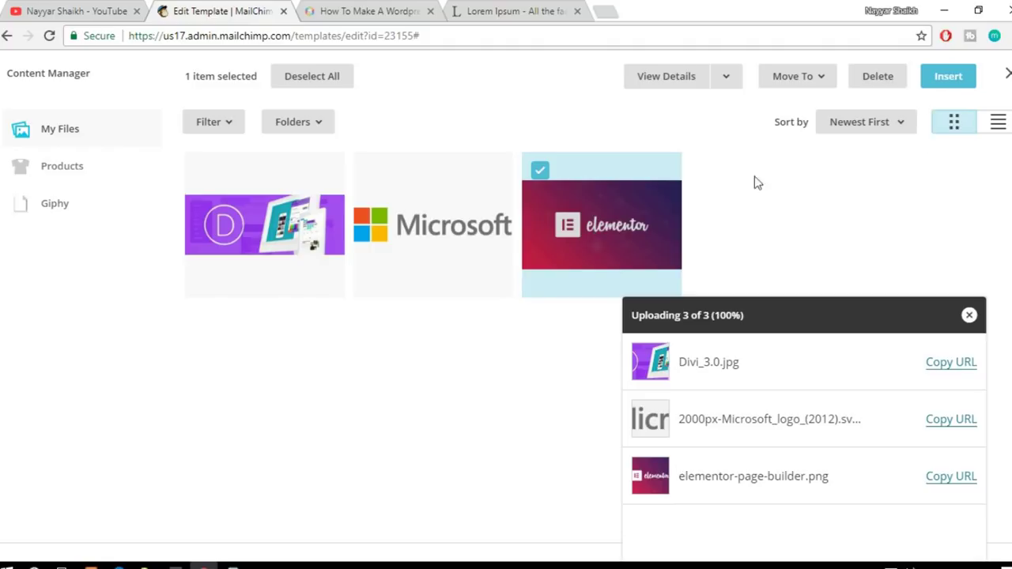
{"action": "left_click", "coordinate": [942, 79]}
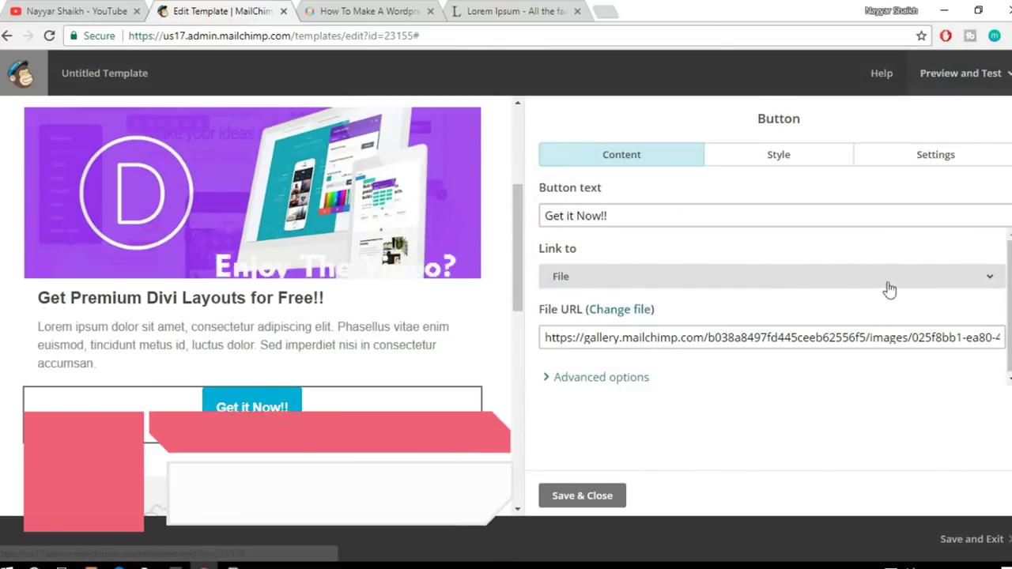
{"action": "left_click", "coordinate": [645, 282]}
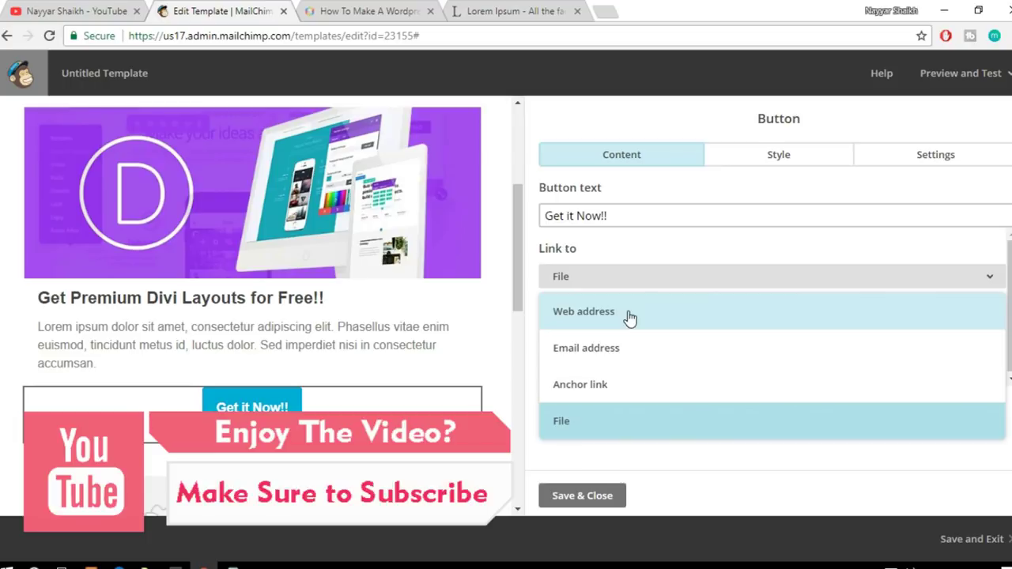
{"action": "left_click", "coordinate": [653, 272]}
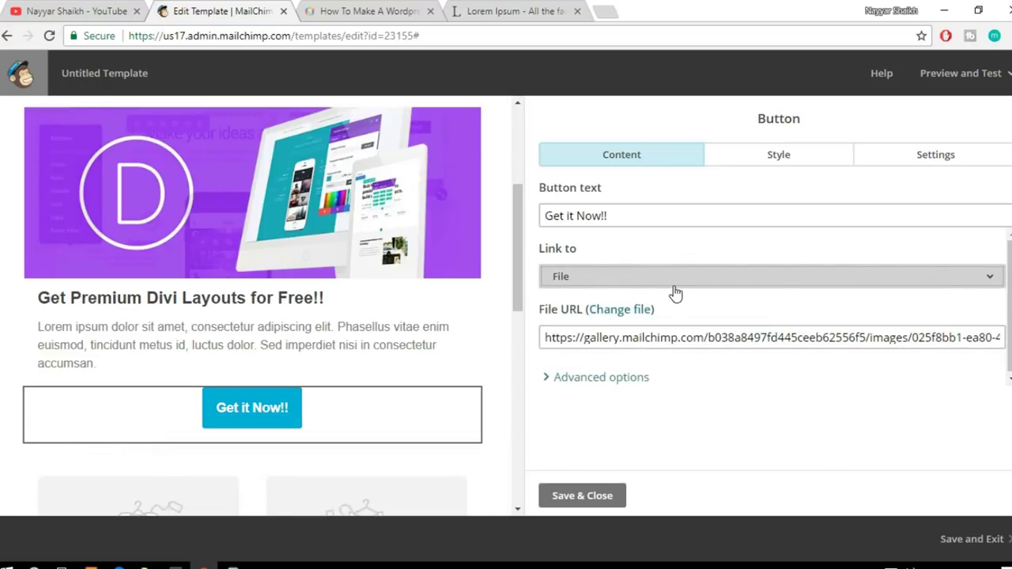
Step: Briefly try the Email link type, then restore File with the elementor image selected
{"action": "left_click", "coordinate": [675, 284]}
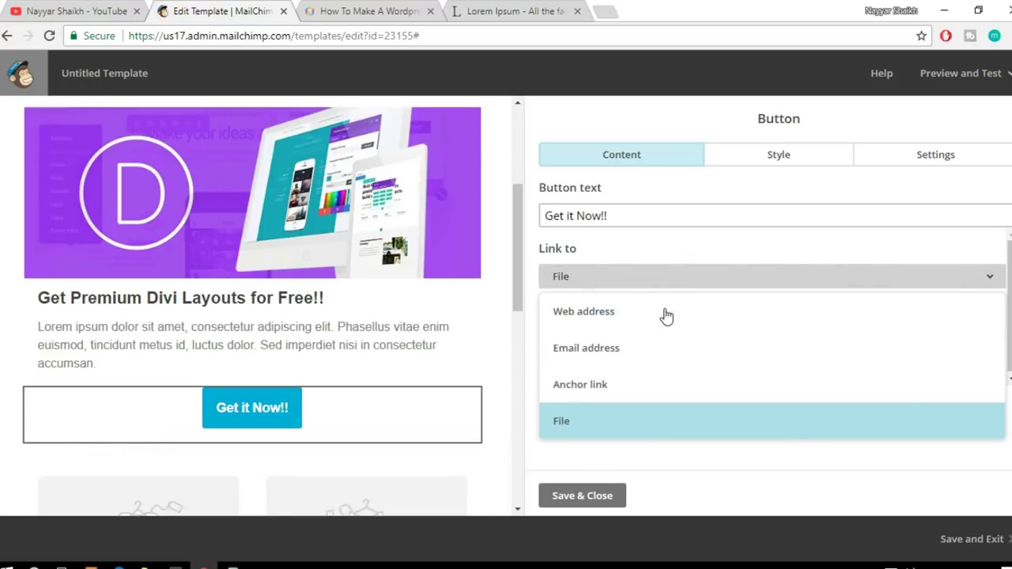
{"action": "left_click", "coordinate": [645, 370]}
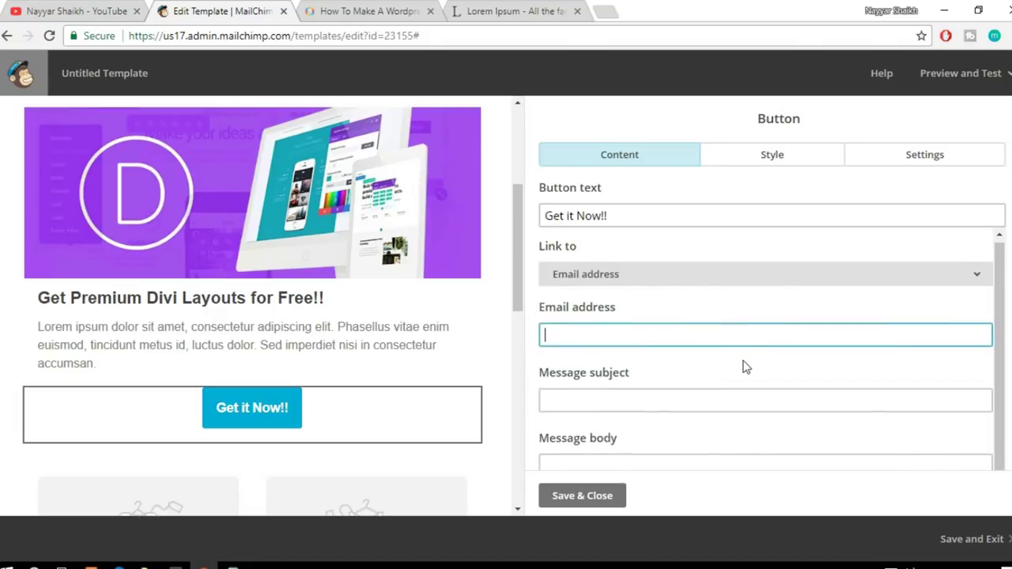
{"action": "scroll", "coordinate": [747, 372], "scroll_direction": "down", "scroll_amount": 1}
{"action": "scroll", "coordinate": [752, 386], "scroll_direction": "up", "scroll_amount": 1}
{"action": "left_click", "coordinate": [682, 281]}
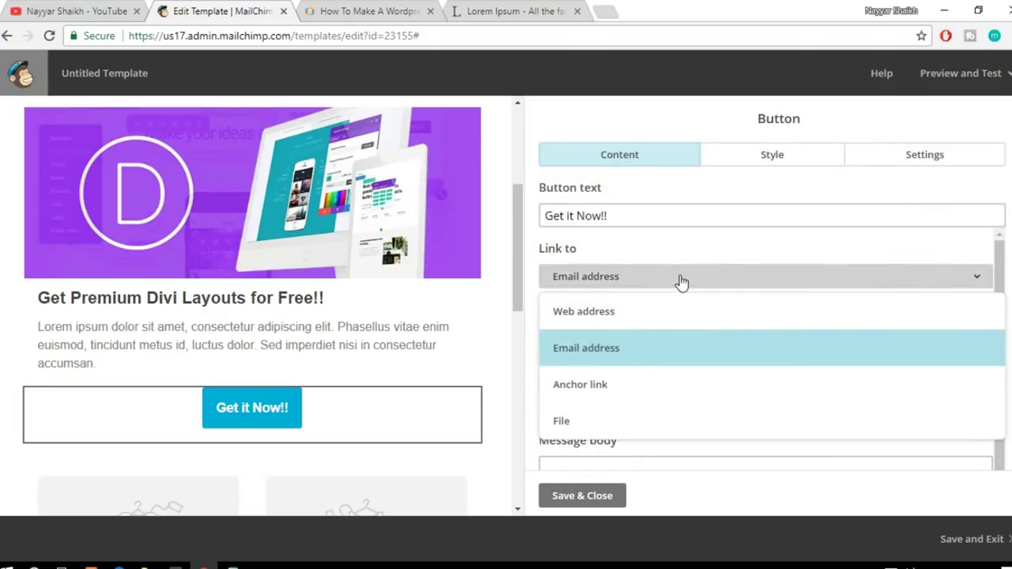
{"action": "left_click", "coordinate": [636, 427]}
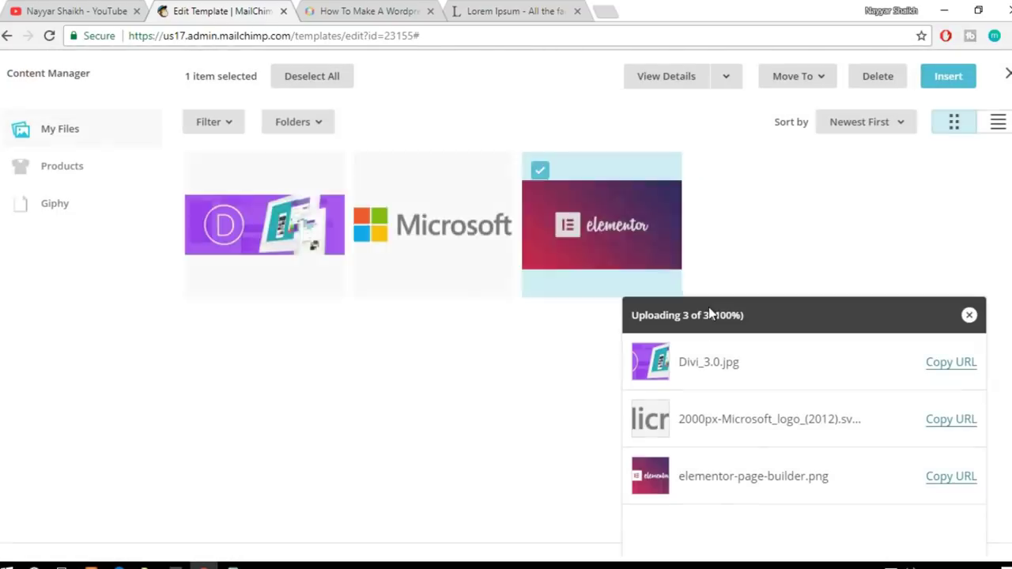
{"action": "left_click", "coordinate": [624, 248]}
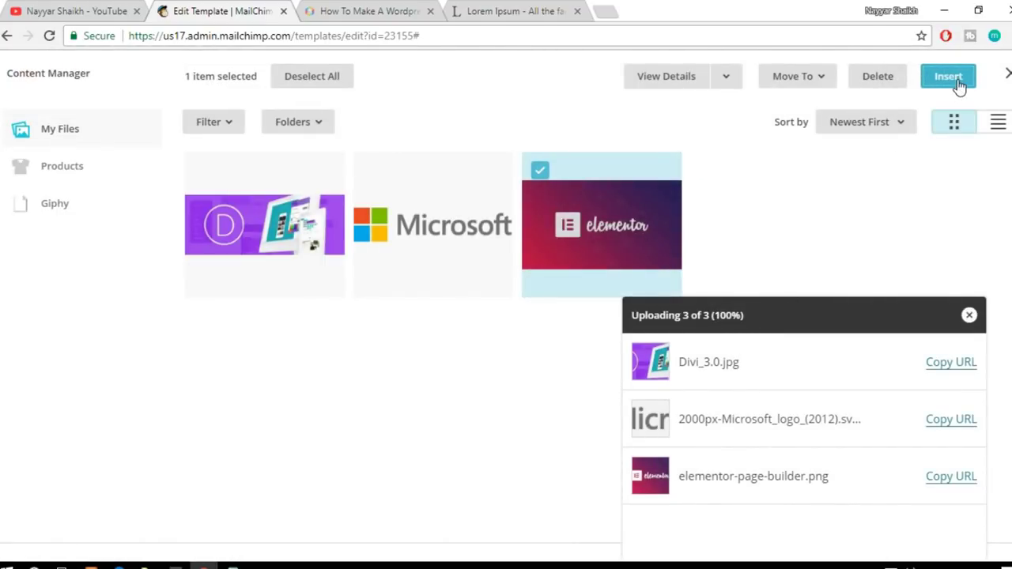
{"action": "left_click", "coordinate": [951, 79]}
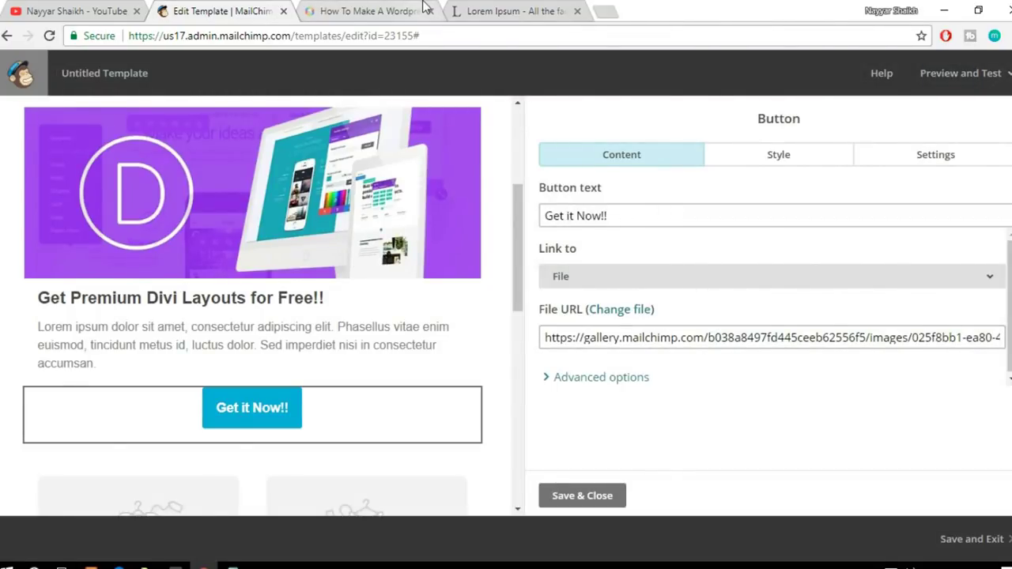
{"action": "left_click", "coordinate": [424, 7]}
{"action": "scroll", "coordinate": [450, 264], "scroll_direction": "up", "scroll_amount": 8}
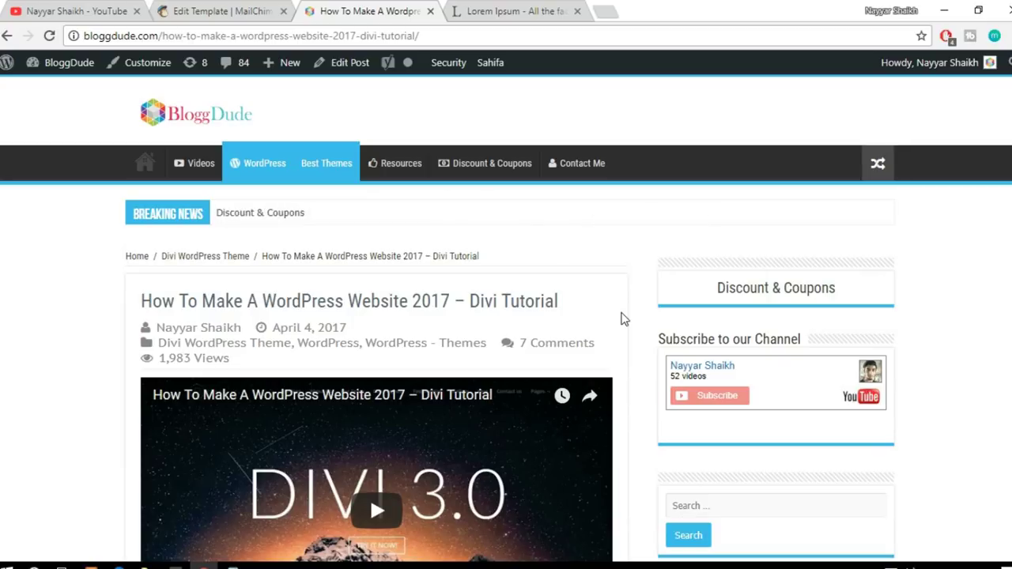
Step: Back in the template editor, check the Get it Now!! button's File URL field
{"action": "left_click", "coordinate": [241, 9]}
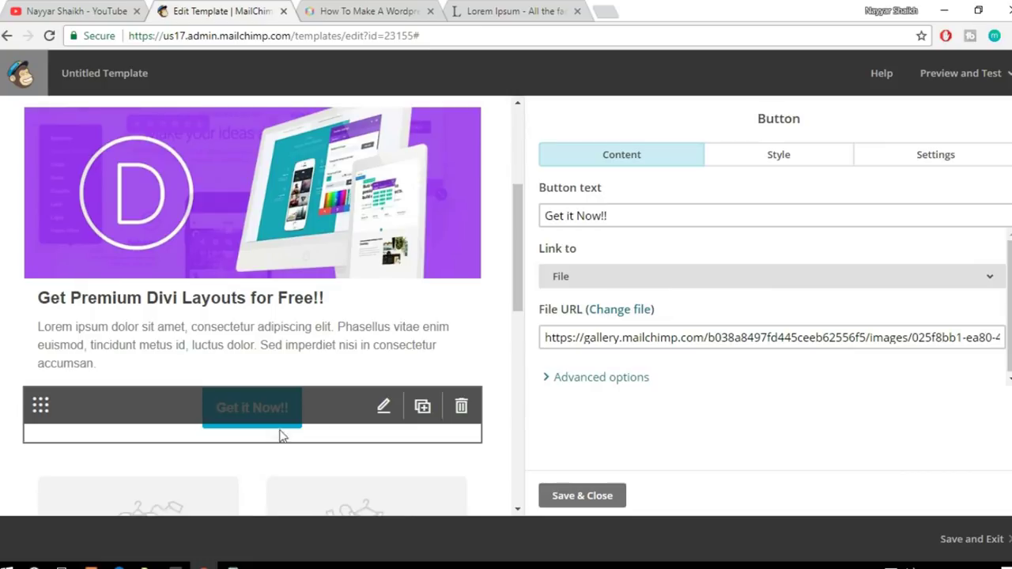
{"action": "left_click_drag", "start_coordinate": [545, 337], "coordinate": [714, 338]}
{"action": "left_click", "coordinate": [801, 338]}
{"action": "scroll", "coordinate": [403, 349], "scroll_direction": "up", "scroll_amount": 3}
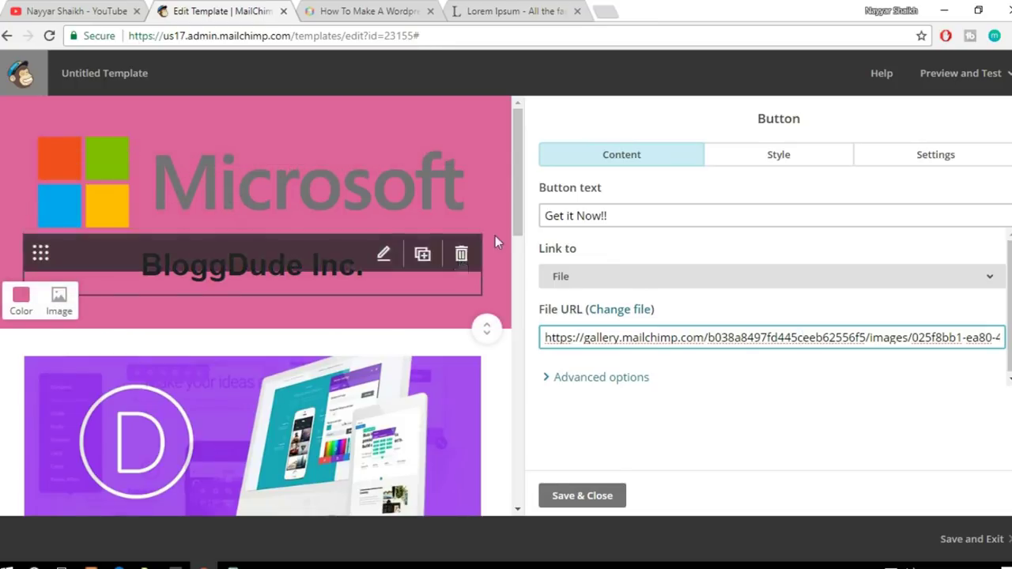
Step: Save the button, then resize the Microsoft header logo to 200 pixels wide (200 × 42)
{"action": "left_click", "coordinate": [572, 497]}
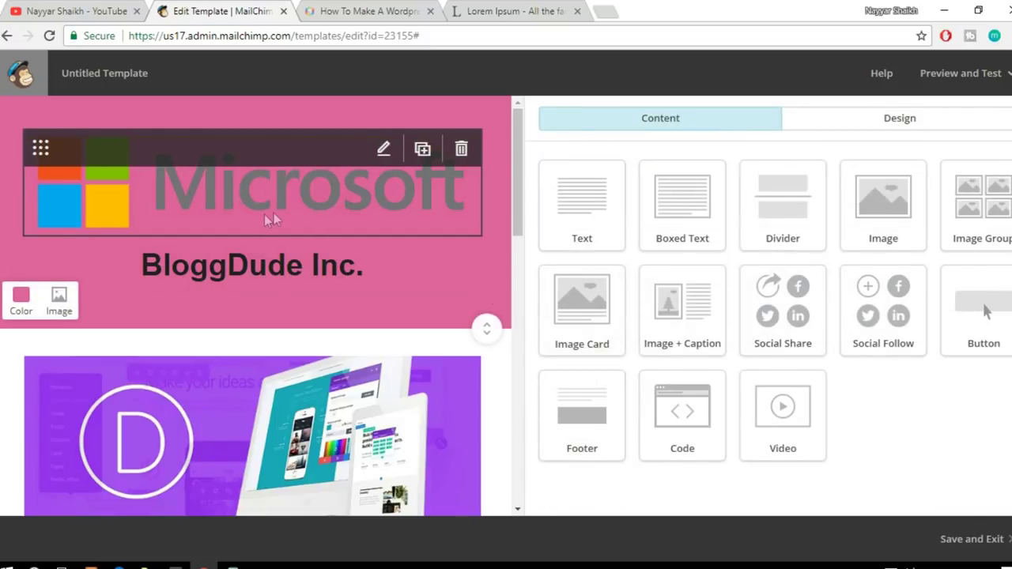
{"action": "left_click", "coordinate": [308, 201]}
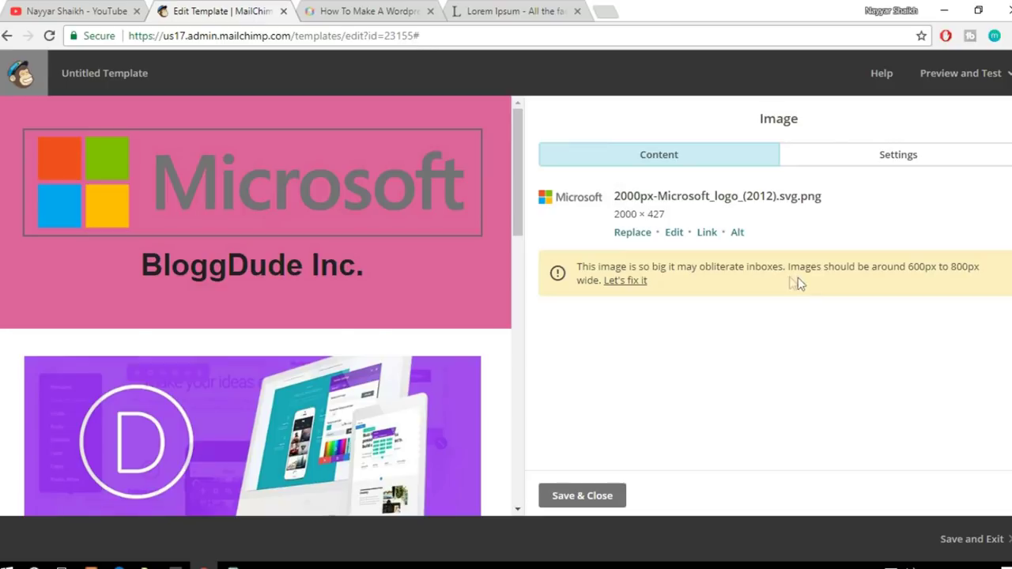
{"action": "left_click", "coordinate": [637, 282]}
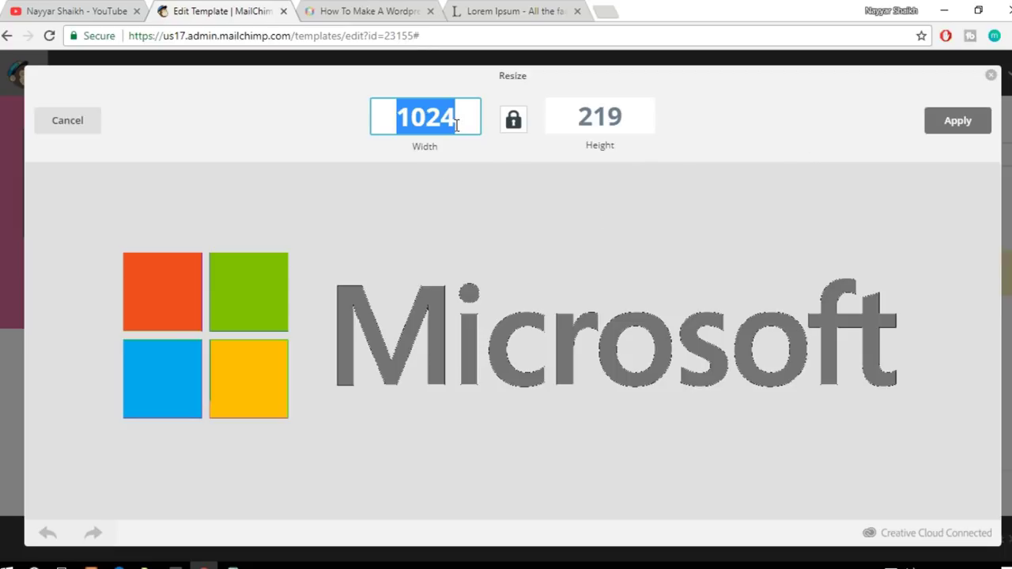
{"action": "type", "text": "200"}
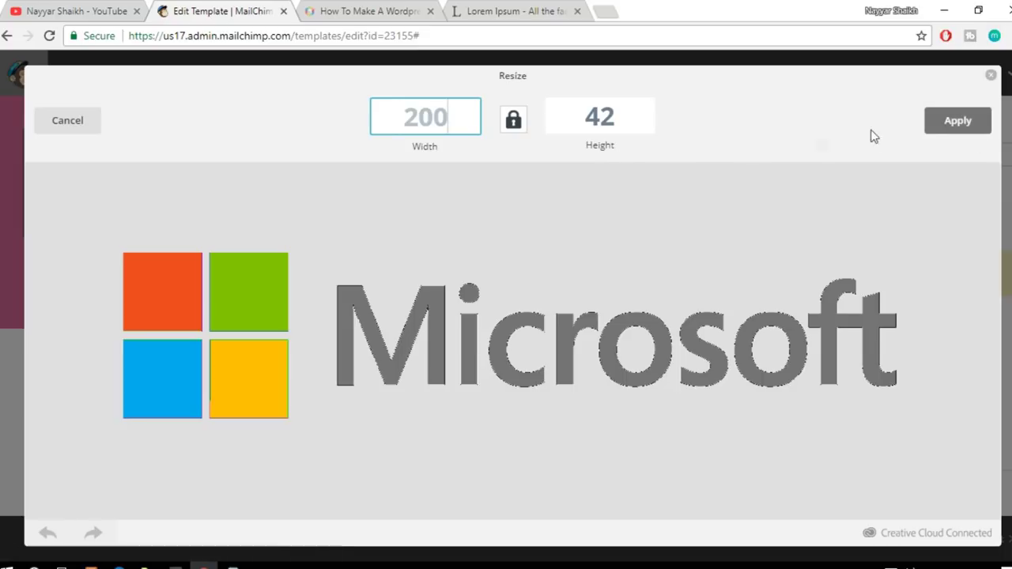
{"action": "left_click", "coordinate": [981, 130]}
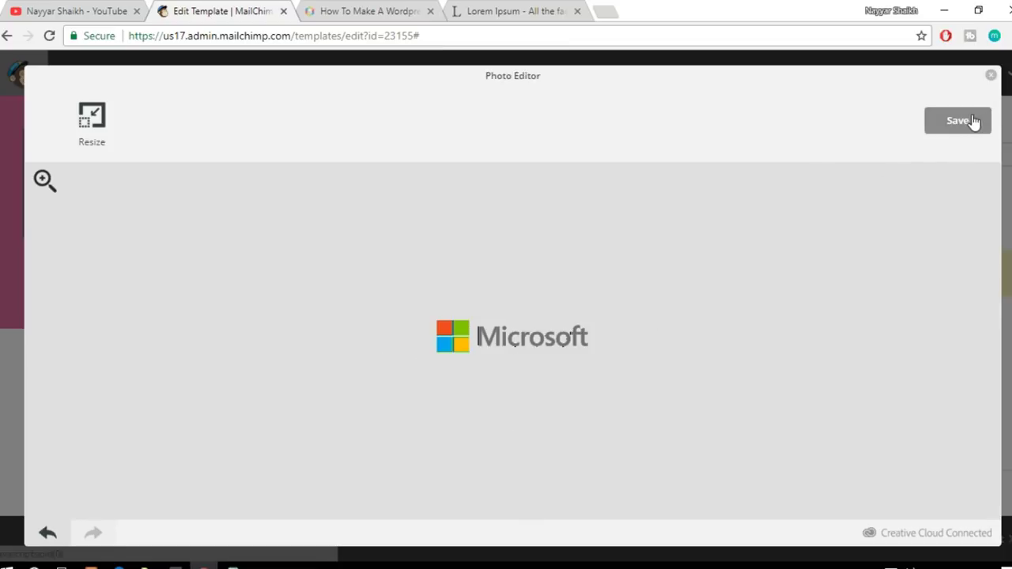
{"action": "left_click", "coordinate": [963, 126]}
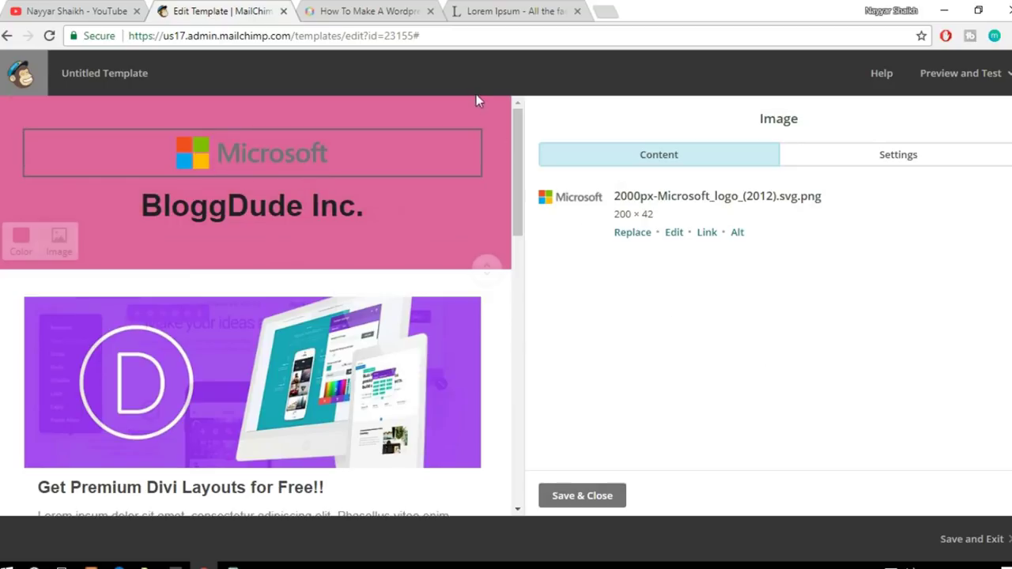
Step: Set the header background to #222222 and color the 'BloggDude Inc.' heading white
{"action": "left_click", "coordinate": [19, 247]}
{"action": "left_click", "coordinate": [18, 444]}
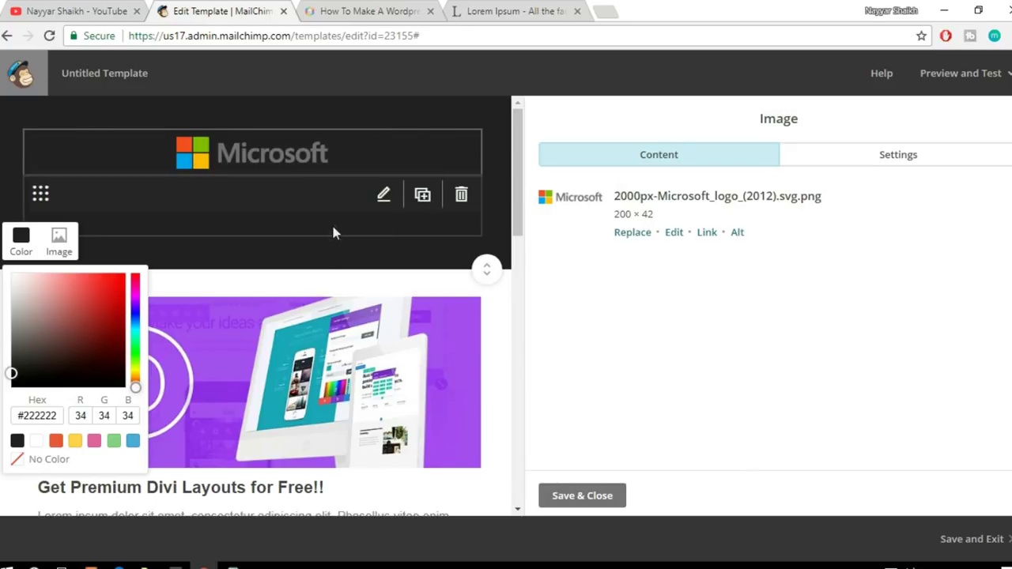
{"action": "left_click", "coordinate": [335, 226]}
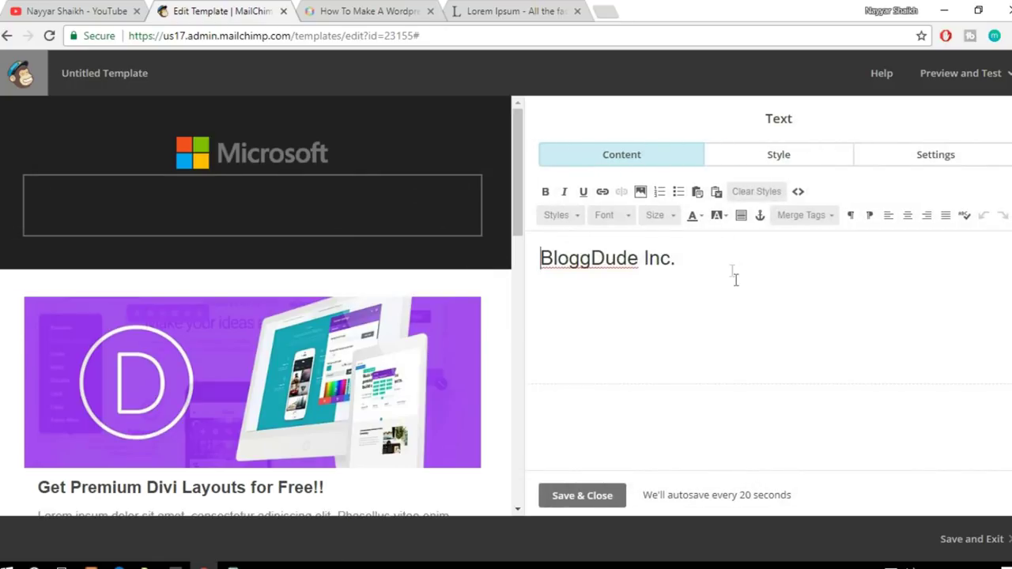
{"action": "left_click_drag", "start_coordinate": [718, 253], "coordinate": [514, 252]}
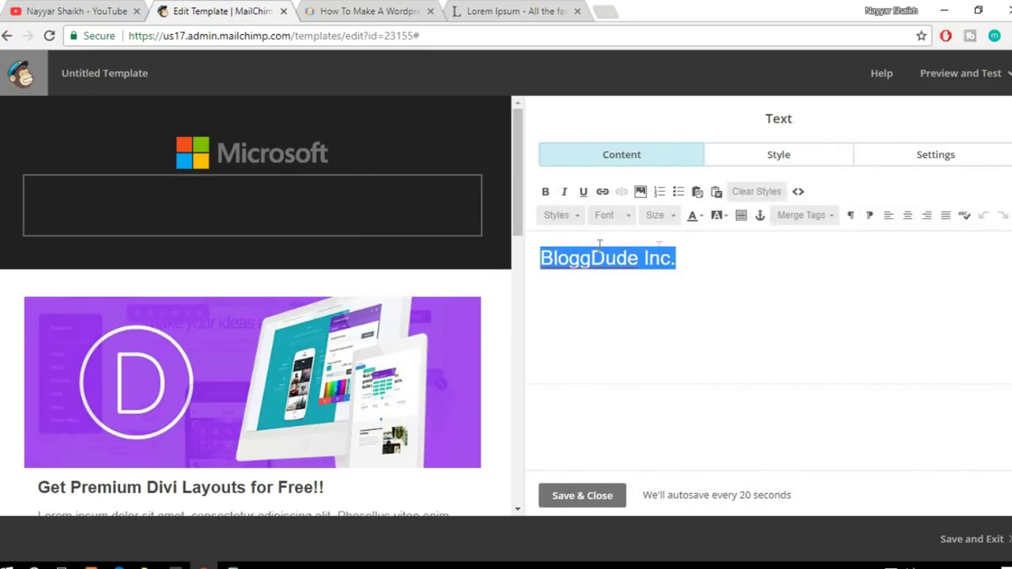
{"action": "left_click", "coordinate": [703, 219]}
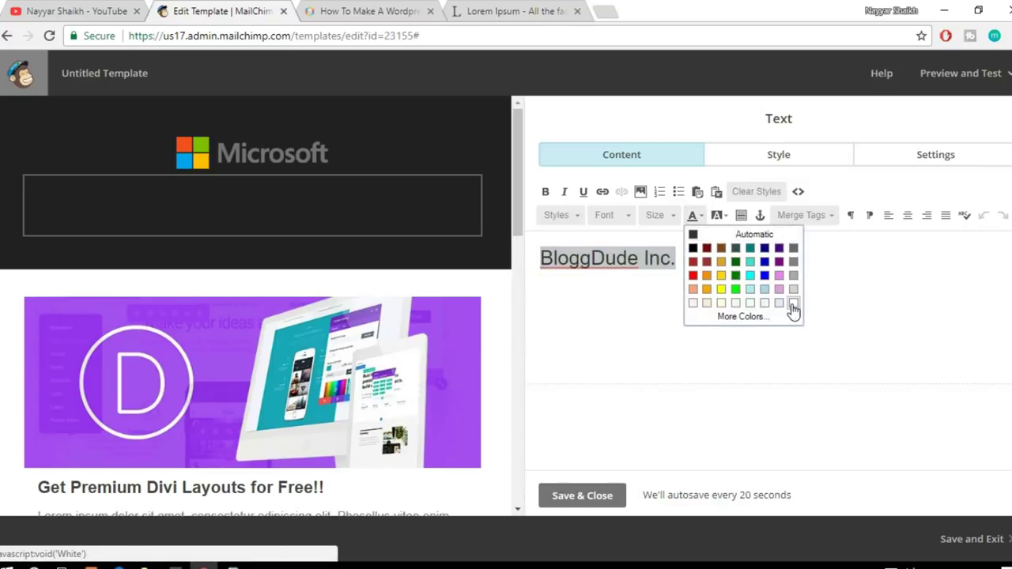
{"action": "left_click", "coordinate": [794, 304]}
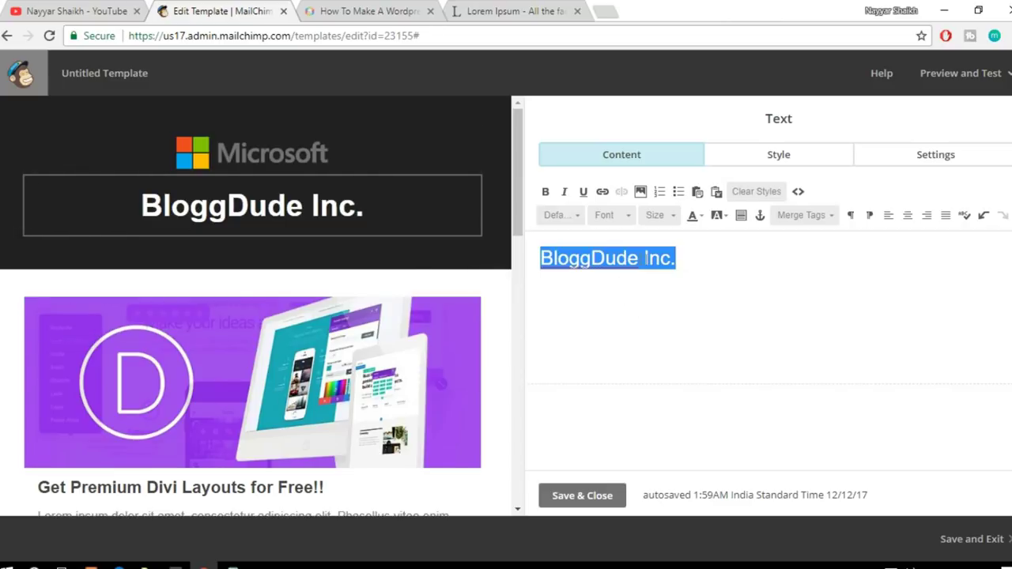
{"action": "key", "text": "BackSpace"}
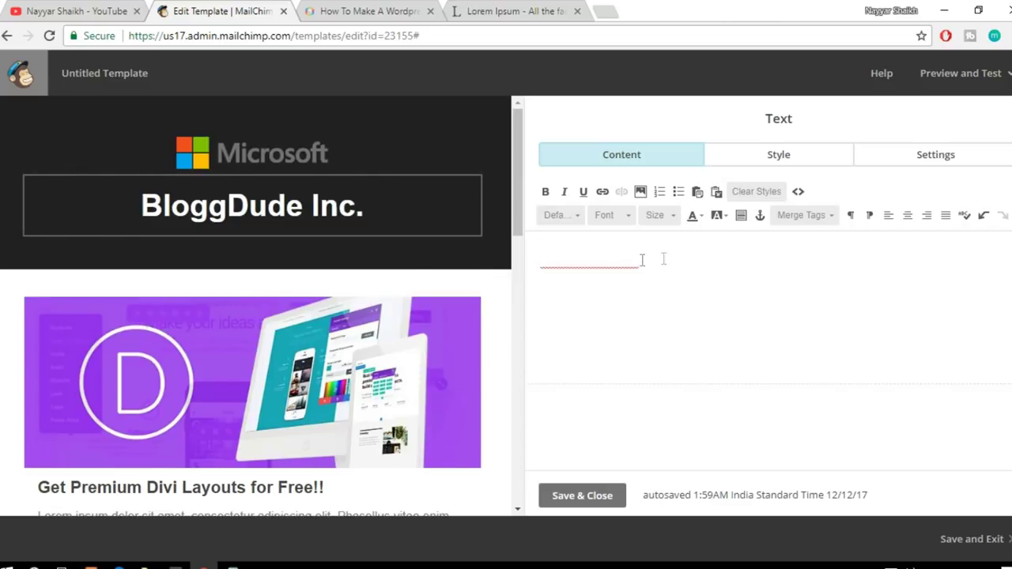
{"action": "key", "text": "ctrl+z"}
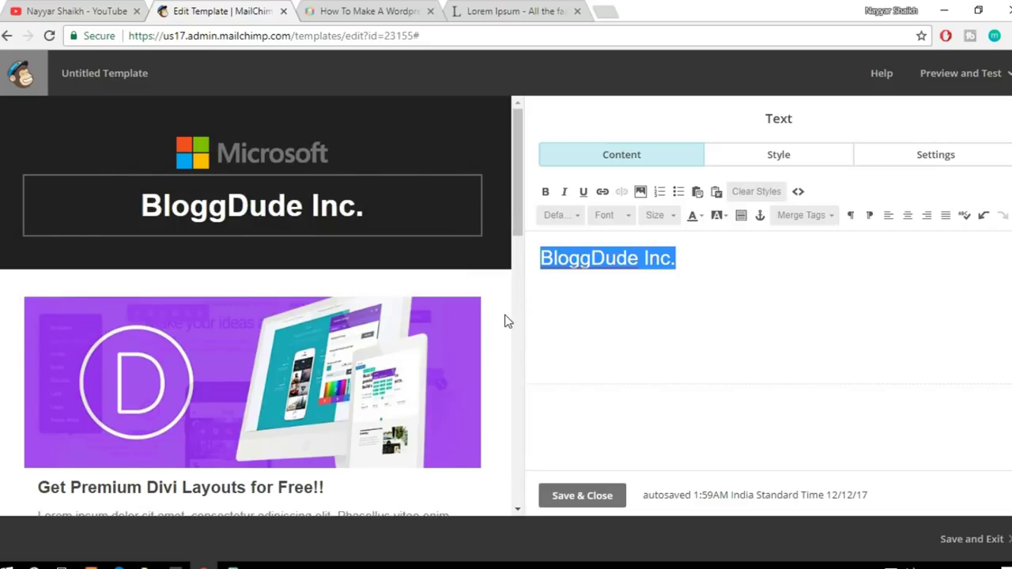
{"action": "scroll", "coordinate": [507, 321], "scroll_direction": "down", "scroll_amount": 8}
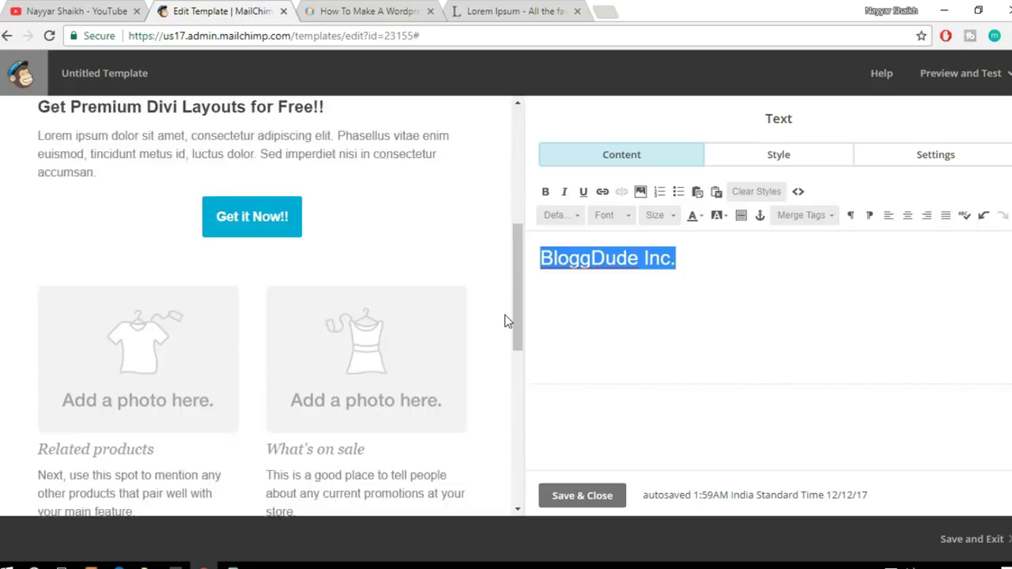
{"action": "scroll", "coordinate": [507, 321], "scroll_direction": "up", "scroll_amount": 8}
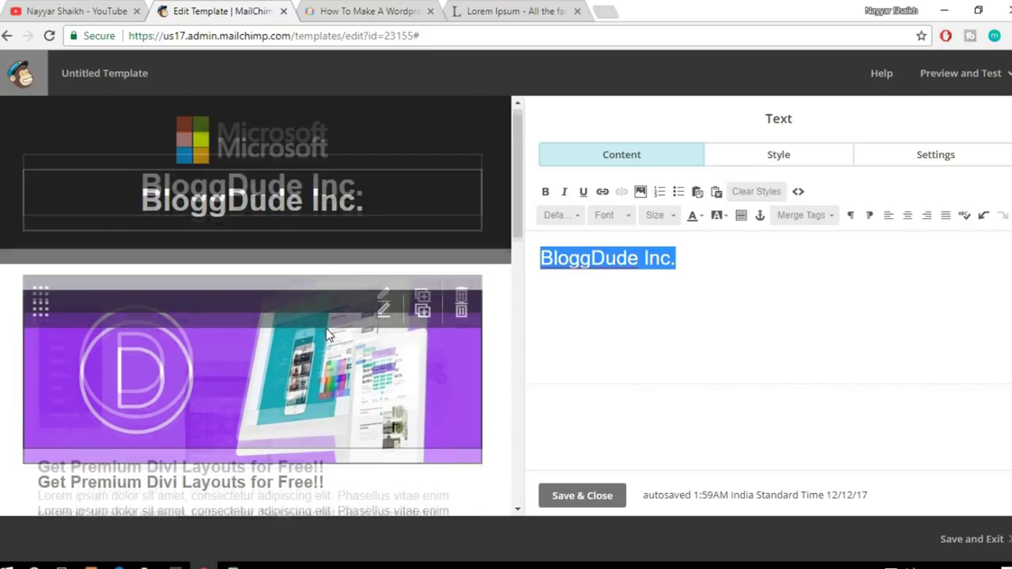
{"action": "scroll", "coordinate": [326, 328], "scroll_direction": "up", "scroll_amount": 2}
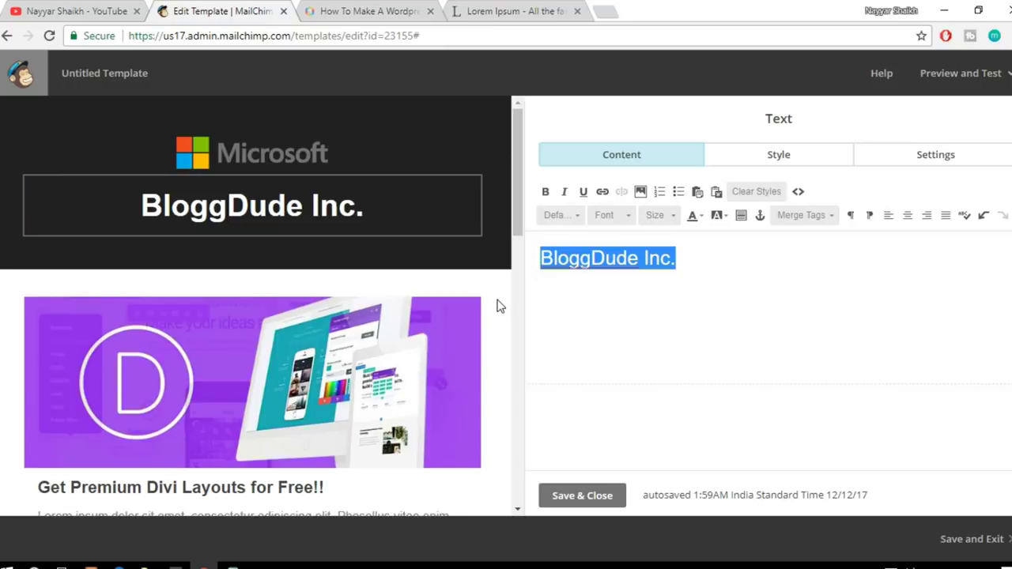
{"action": "scroll", "coordinate": [499, 306], "scroll_direction": "down", "scroll_amount": 10}
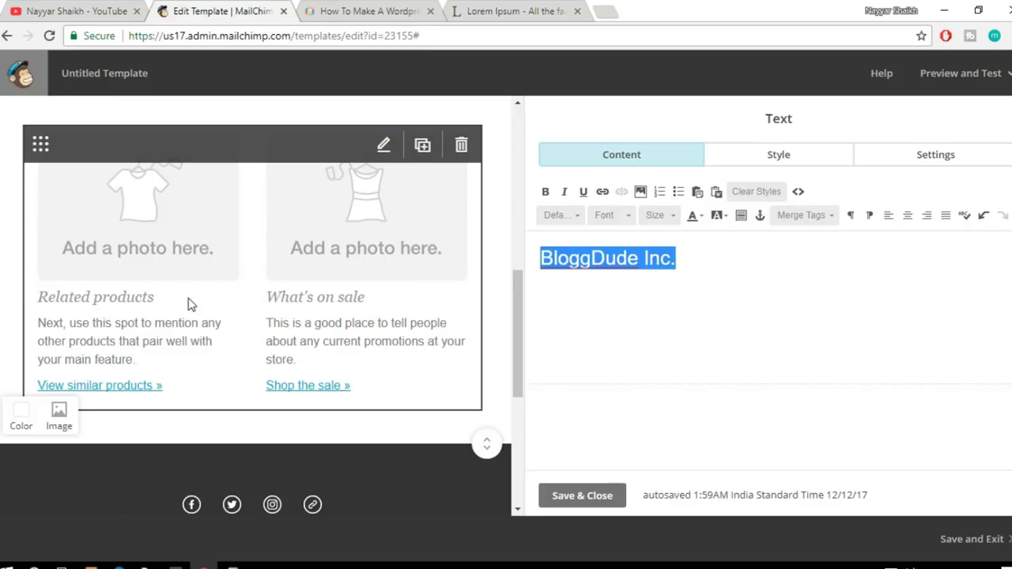
Step: Swap Caption 1's placeholder photo for elementor-page-builder.png (900 × 501) from Content Manager
{"action": "left_click", "coordinate": [170, 236]}
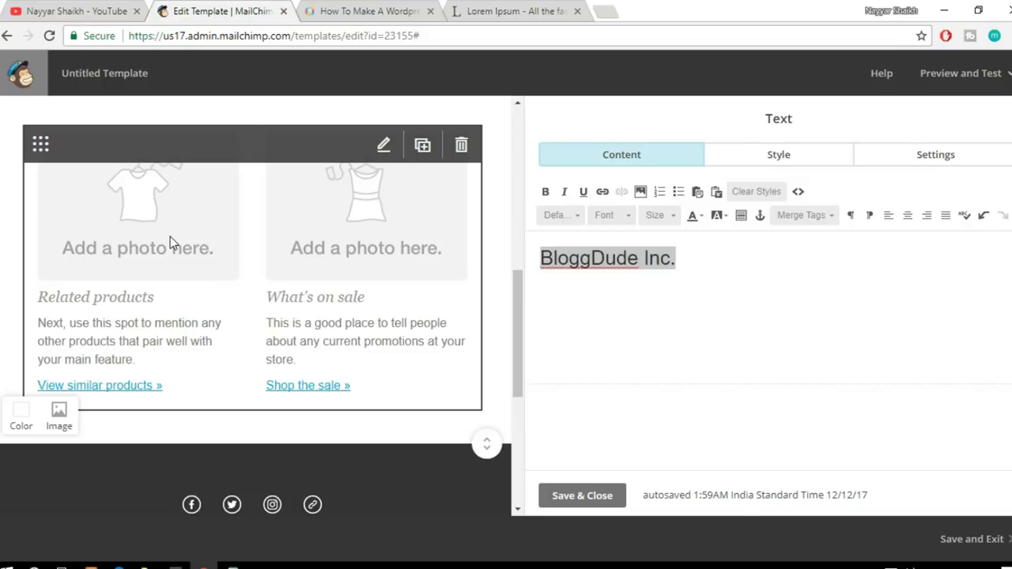
{"action": "left_click", "coordinate": [278, 262]}
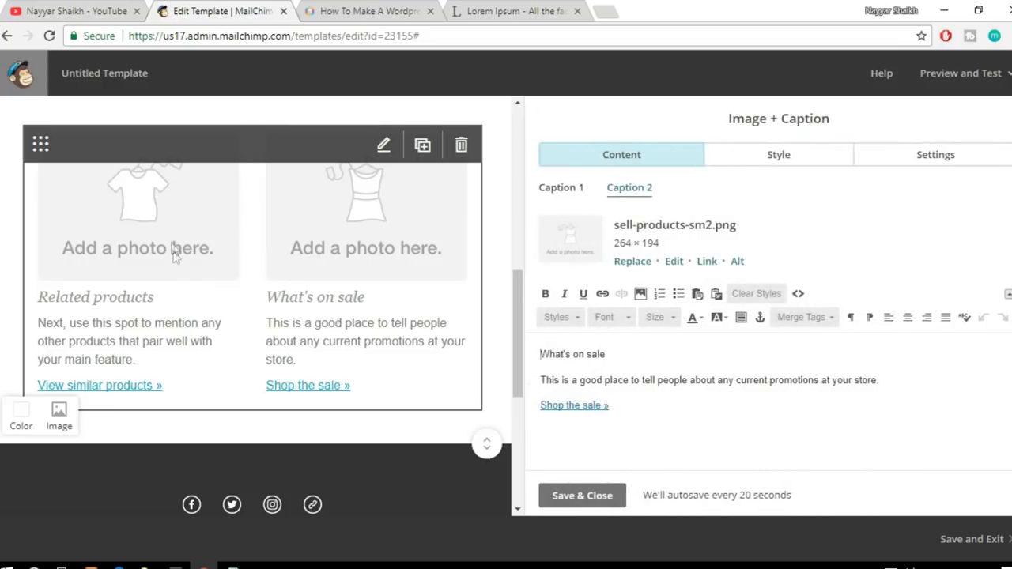
{"action": "left_click", "coordinate": [560, 188]}
{"action": "left_click", "coordinate": [630, 193]}
{"action": "left_click", "coordinate": [563, 192]}
{"action": "mouse_move", "coordinate": [117, 199]}
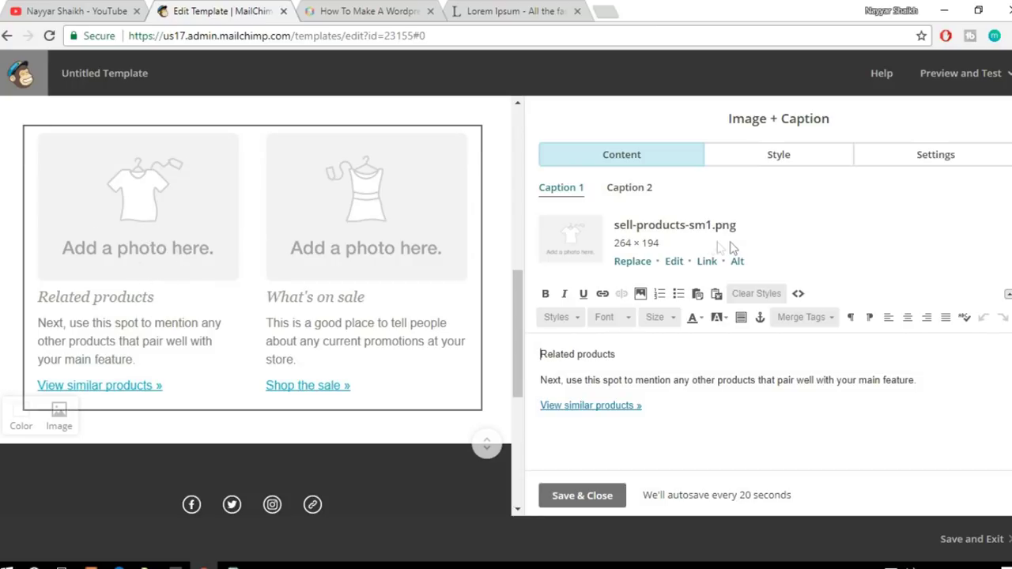
{"action": "left_click", "coordinate": [634, 263]}
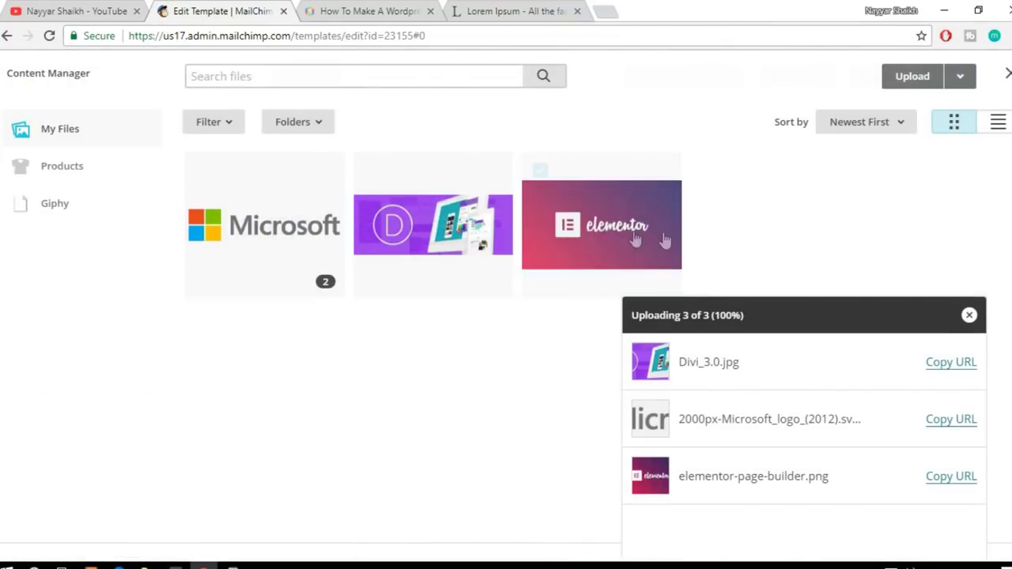
{"action": "left_click", "coordinate": [589, 237]}
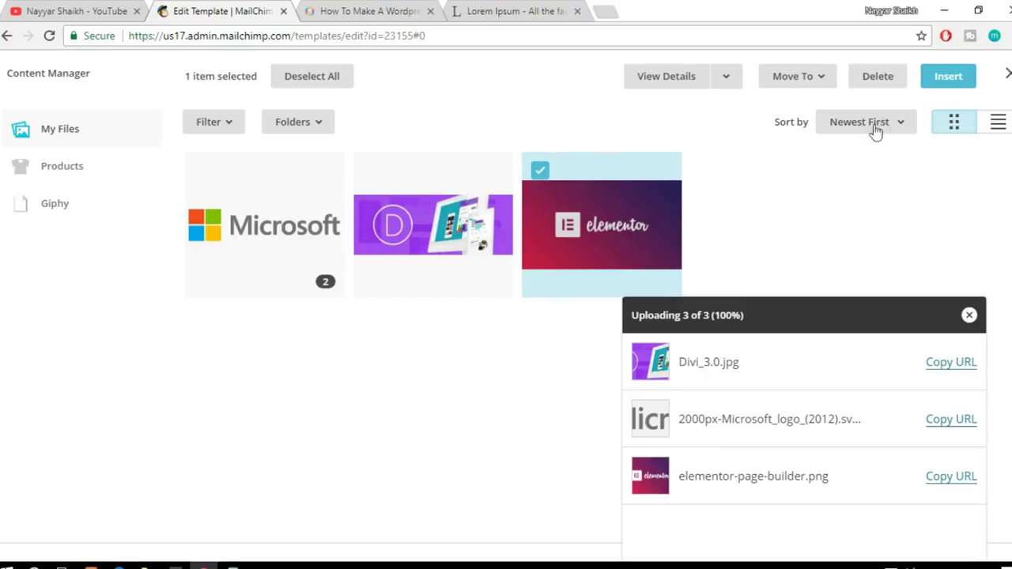
{"action": "left_click", "coordinate": [948, 77]}
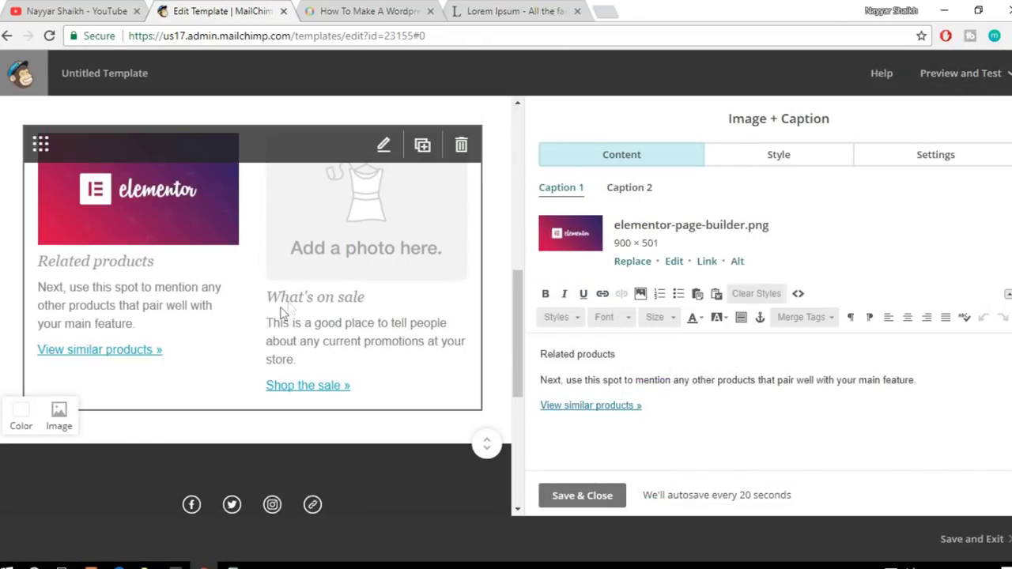
Step: Retitle the caption 'Free Elementor Layouts' and paste the first Lorem ipsum sentence as its description
{"action": "left_click_drag", "start_coordinate": [641, 353], "coordinate": [538, 355]}
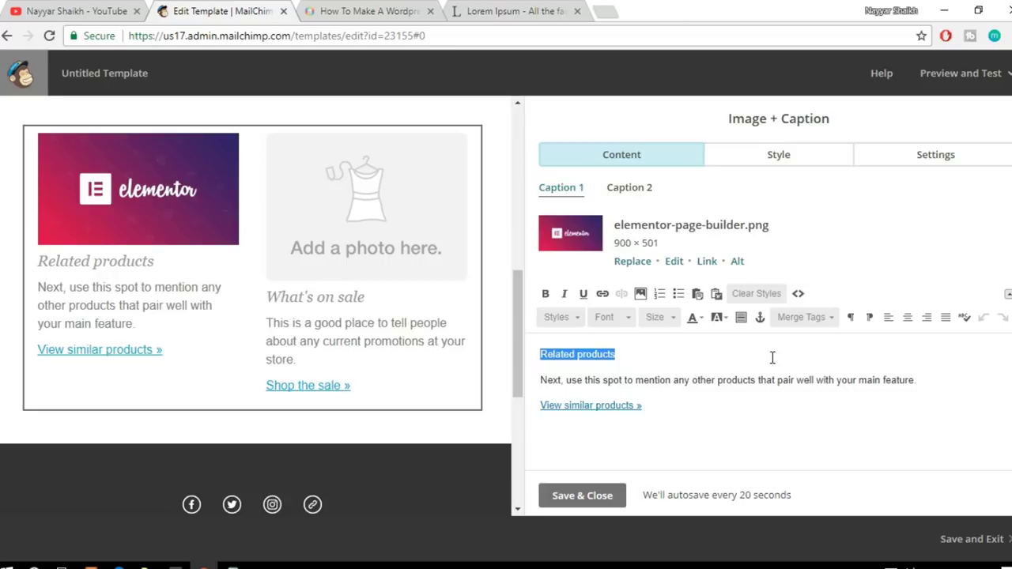
{"action": "type", "text": "Free "}
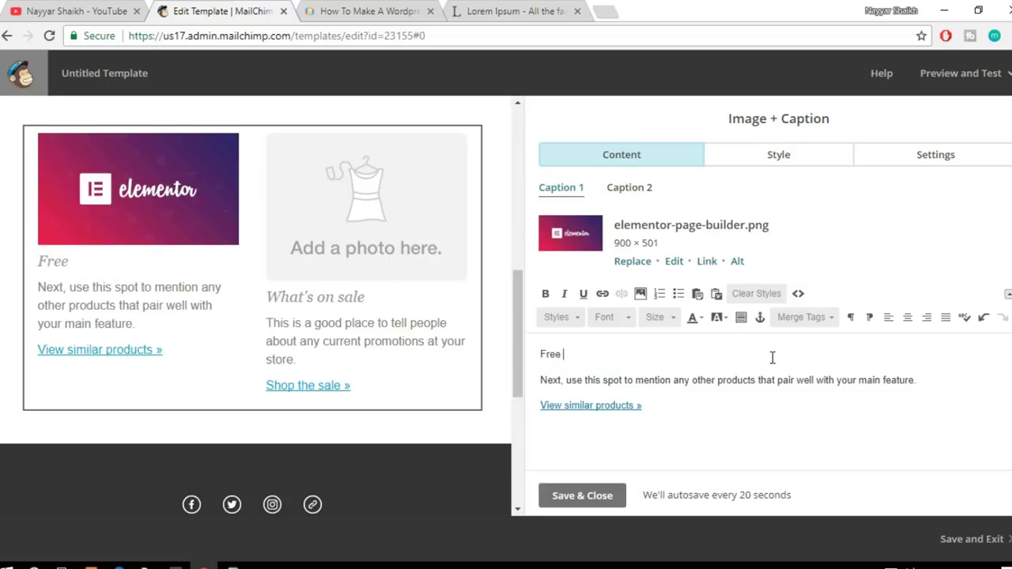
{"action": "type", "text": "Elementor "}
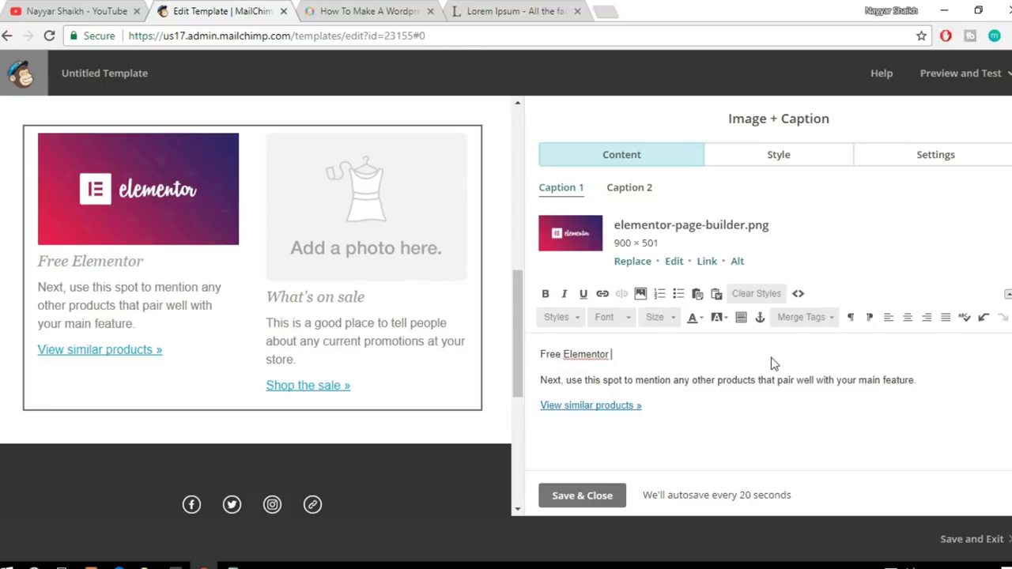
{"action": "type", "text": "Layouts!"}
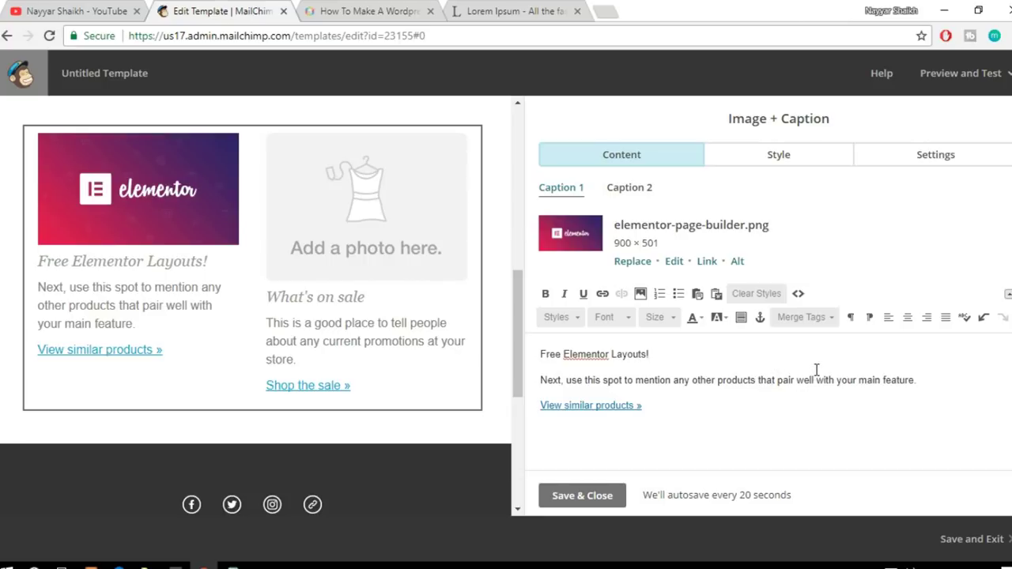
{"action": "left_click_drag", "start_coordinate": [554, 380], "coordinate": [923, 377]}
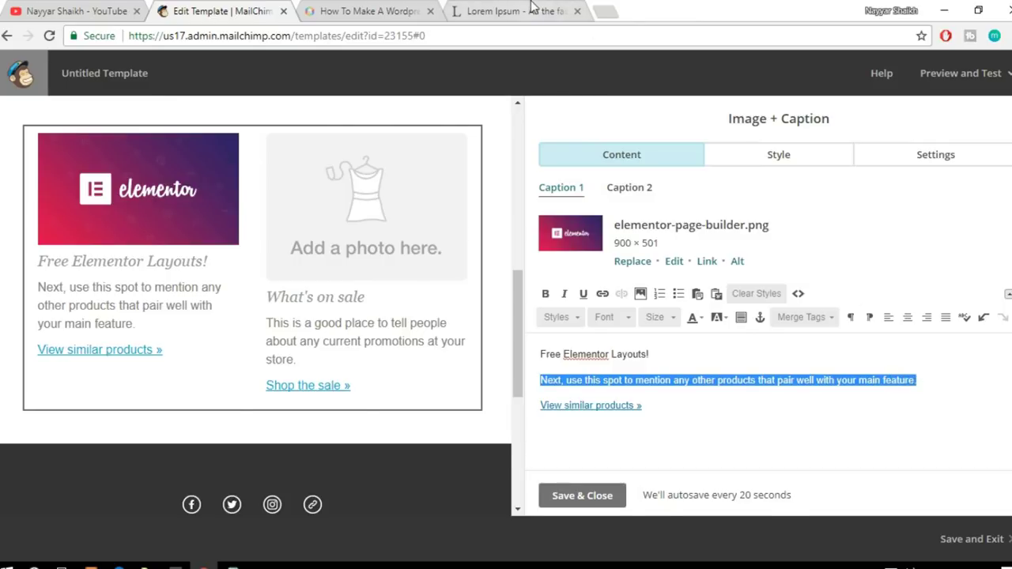
{"action": "left_click", "coordinate": [531, 8]}
{"action": "left_click", "coordinate": [463, 318]}
{"action": "left_click_drag", "start_coordinate": [159, 272], "coordinate": [443, 273]}
{"action": "key", "text": "ctrl+c"}
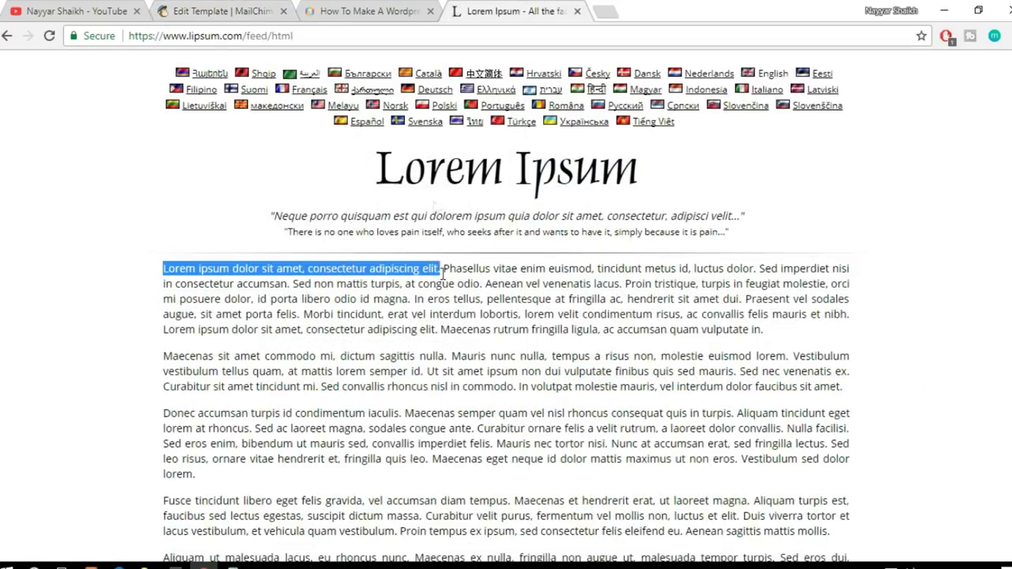
{"action": "key", "text": "ctrl+shift+Tab"}
{"action": "key", "text": "ctrl+shift+Tab"}
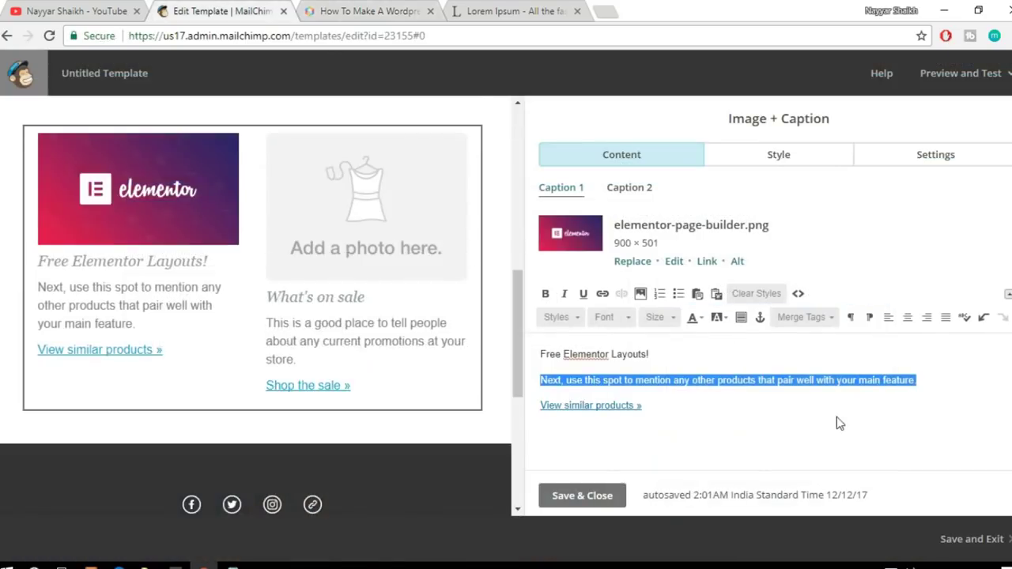
{"action": "key", "text": "ctrl+v"}
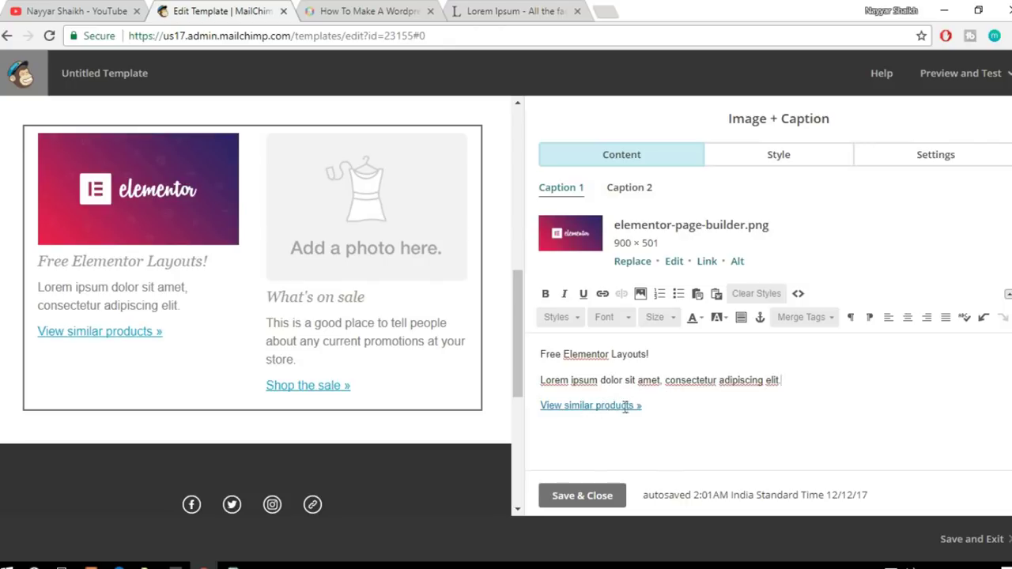
{"action": "left_click_drag", "start_coordinate": [666, 406], "coordinate": [534, 404]}
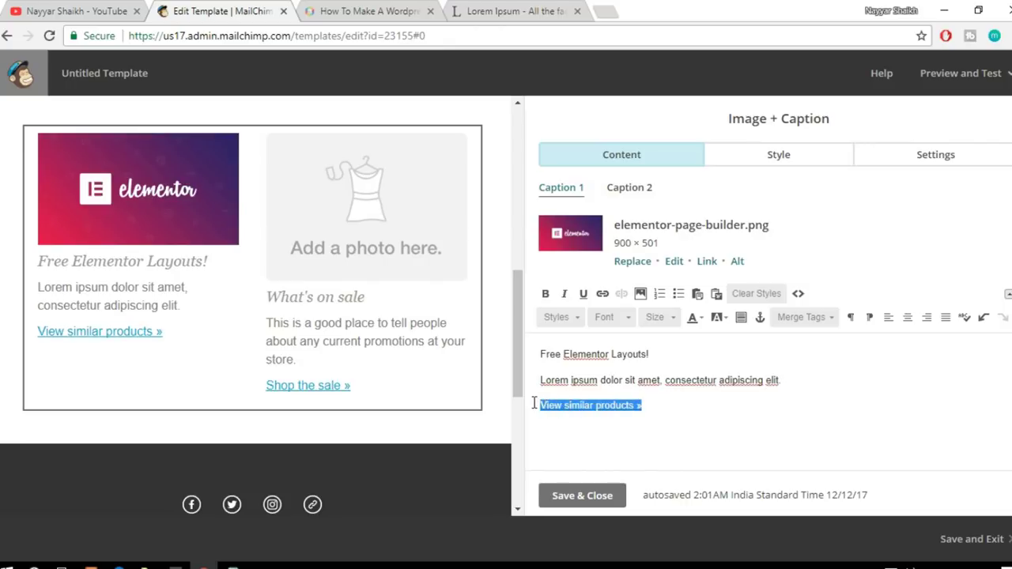
Step: Open link settings for 'View similar products »' and bring up the BloggDude blog home page
{"action": "left_click", "coordinate": [664, 404]}
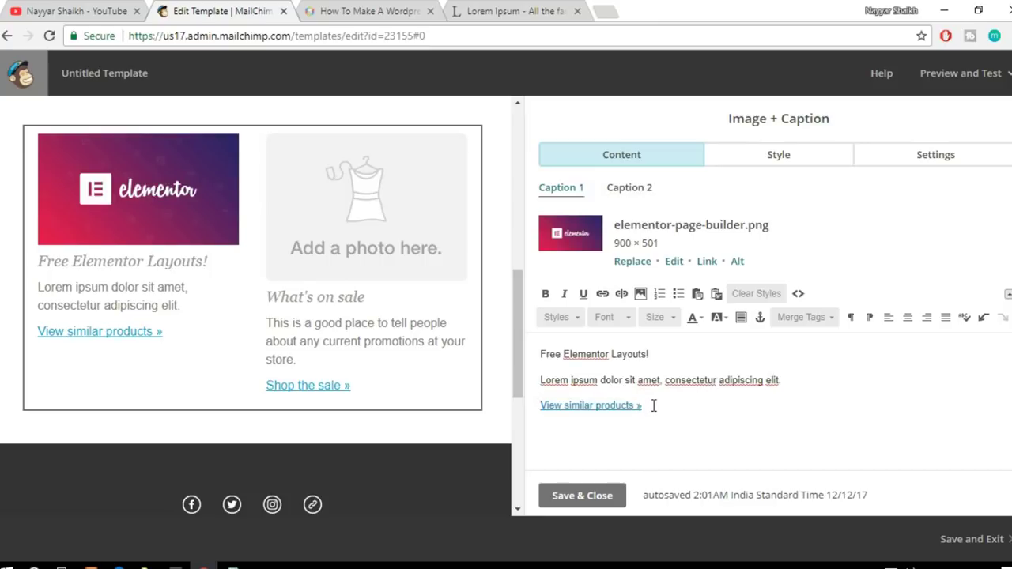
{"action": "left_click_drag", "start_coordinate": [653, 406], "coordinate": [540, 401]}
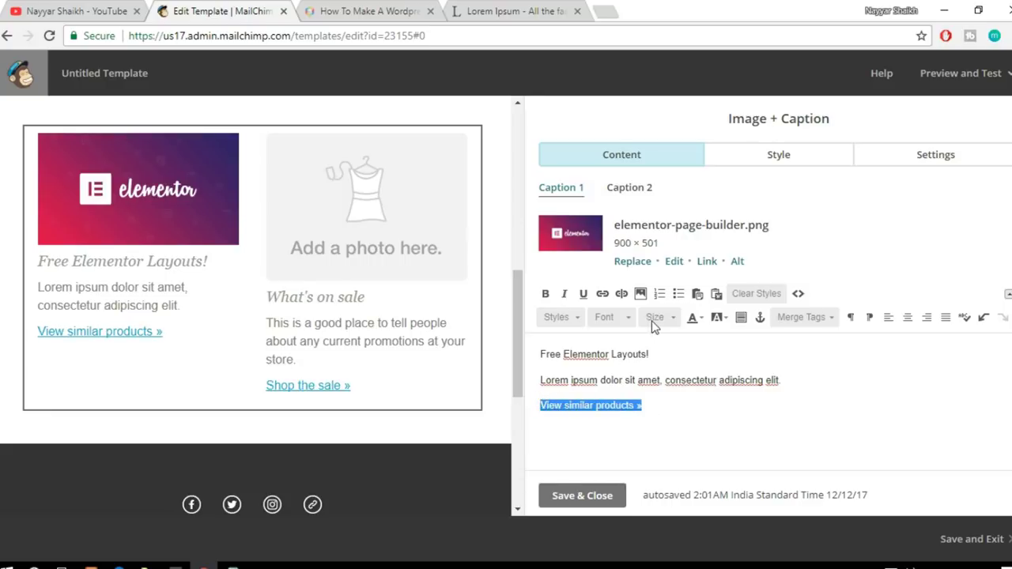
{"action": "left_click", "coordinate": [602, 295]}
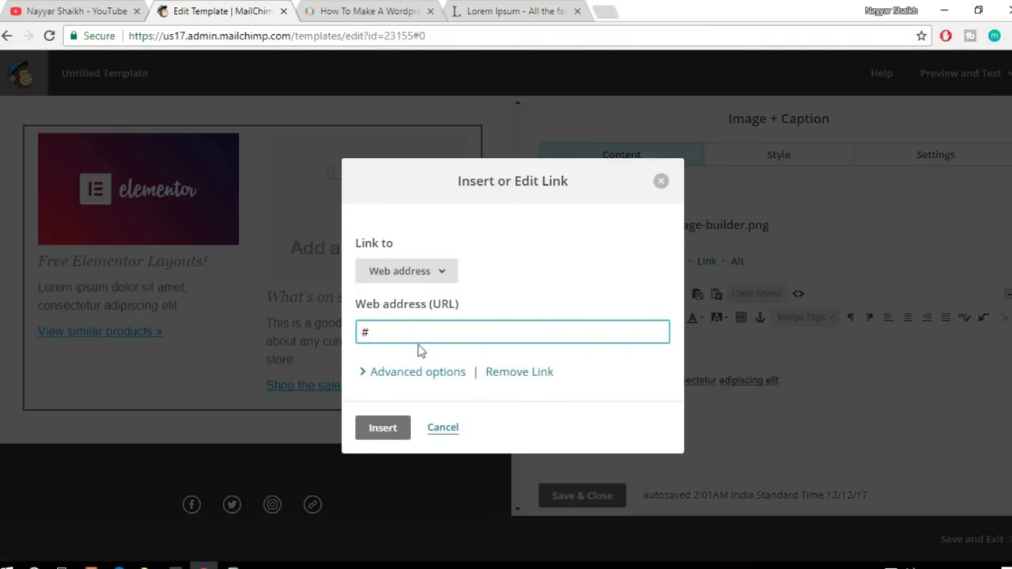
{"action": "left_click", "coordinate": [341, 12]}
{"action": "left_click", "coordinate": [145, 163]}
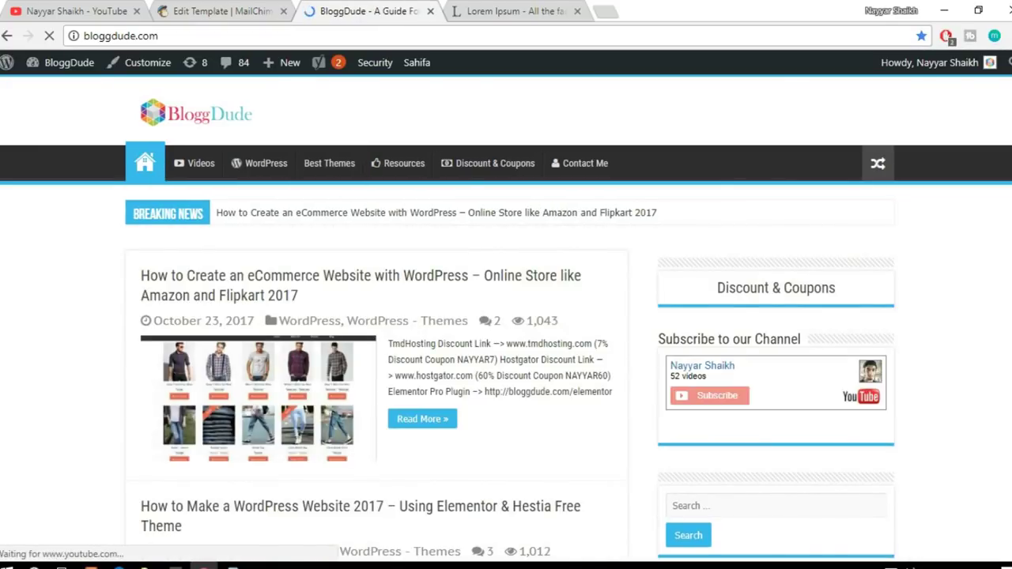
Step: Copy the eCommerce-with-WordPress post's URL into MailChimp's link web address field
{"action": "scroll", "coordinate": [400, 288], "scroll_direction": "down", "scroll_amount": 3}
{"action": "scroll", "coordinate": [399, 289], "scroll_direction": "up", "scroll_amount": 3}
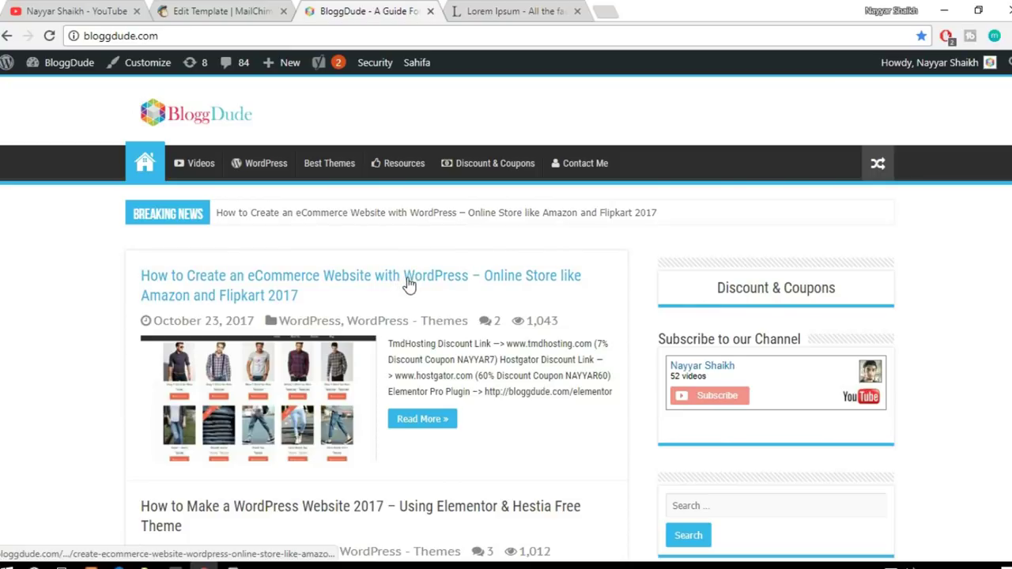
{"action": "left_click", "coordinate": [443, 279]}
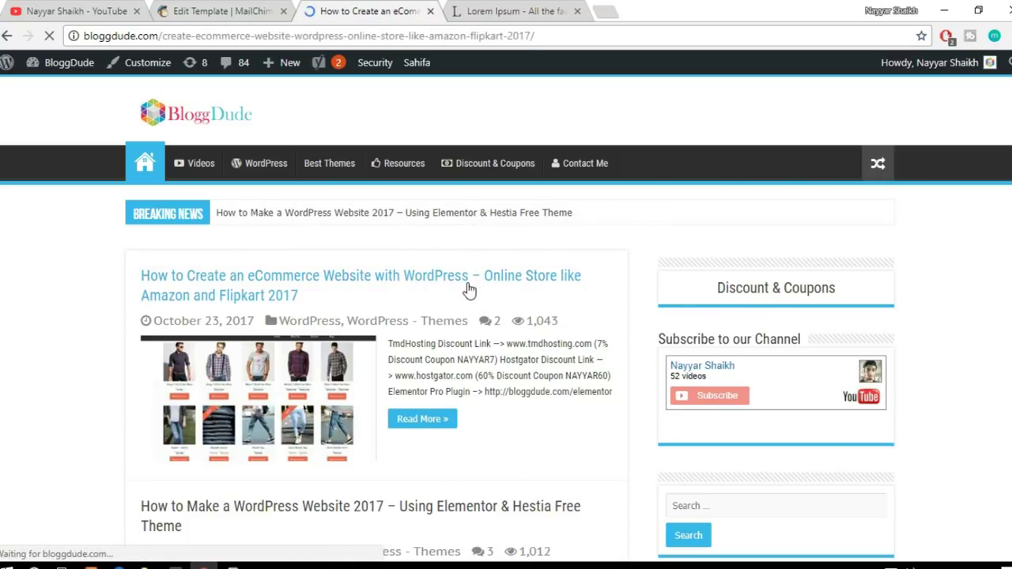
{"action": "scroll", "coordinate": [628, 327], "scroll_direction": "down", "scroll_amount": 10}
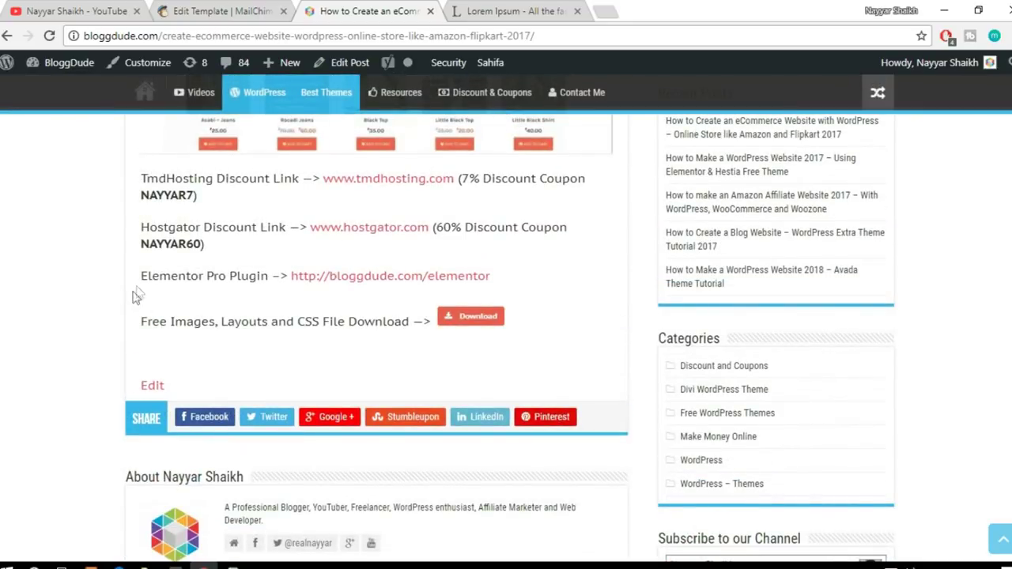
{"action": "left_click_drag", "start_coordinate": [149, 274], "coordinate": [234, 291]}
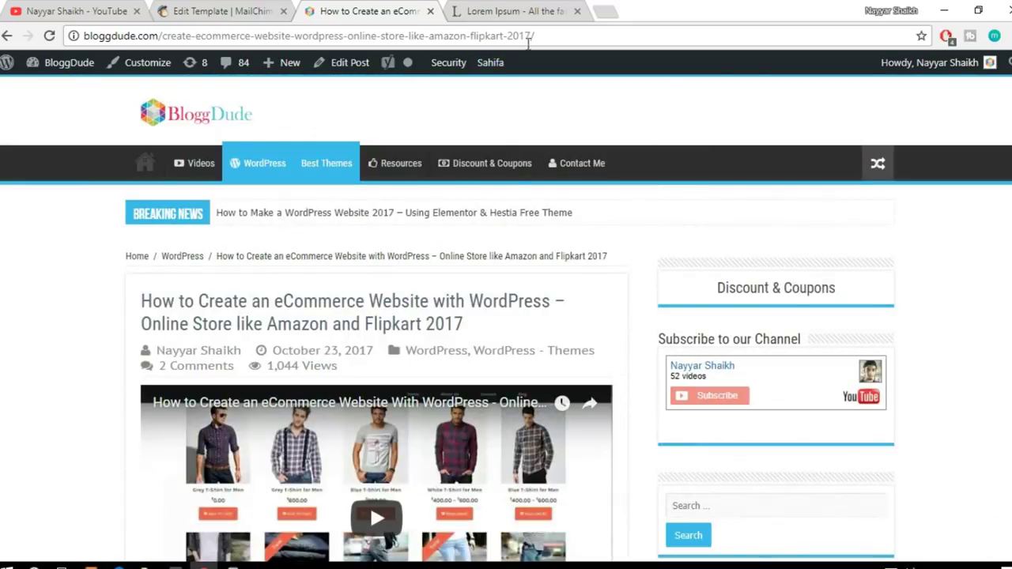
{"action": "left_click", "coordinate": [527, 41]}
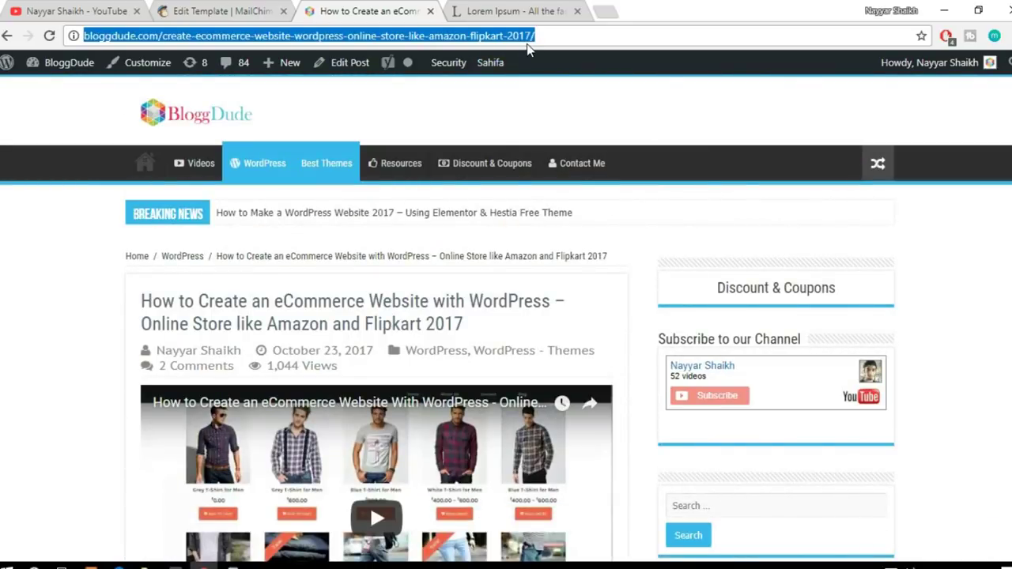
{"action": "key", "text": "ctrl+c"}
{"action": "left_click", "coordinate": [234, 9]}
{"action": "key", "text": "ctrl+v"}
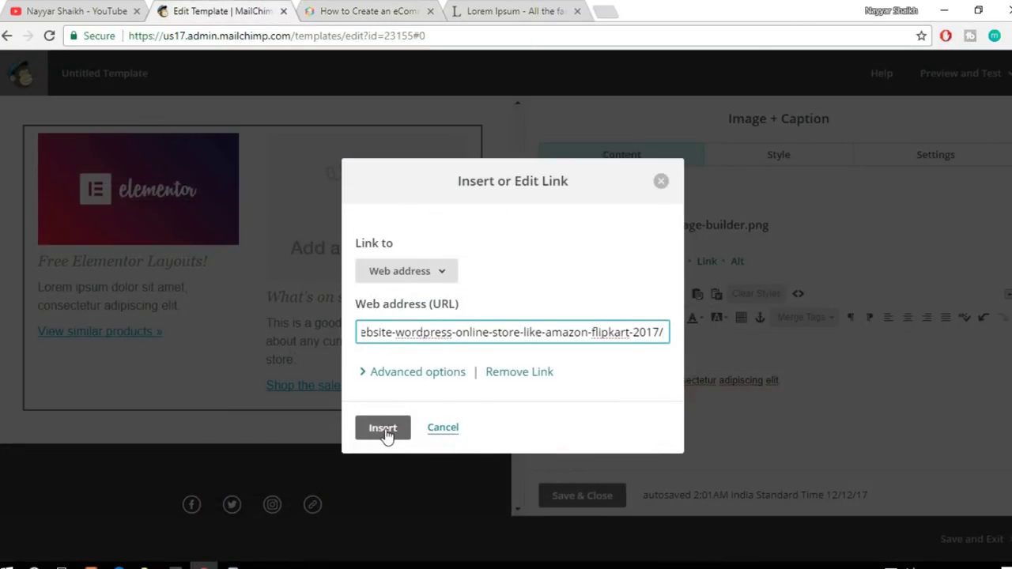
Step: Apply the link and rewrite the caption's link wording as 'Click Here'
{"action": "left_click", "coordinate": [385, 428]}
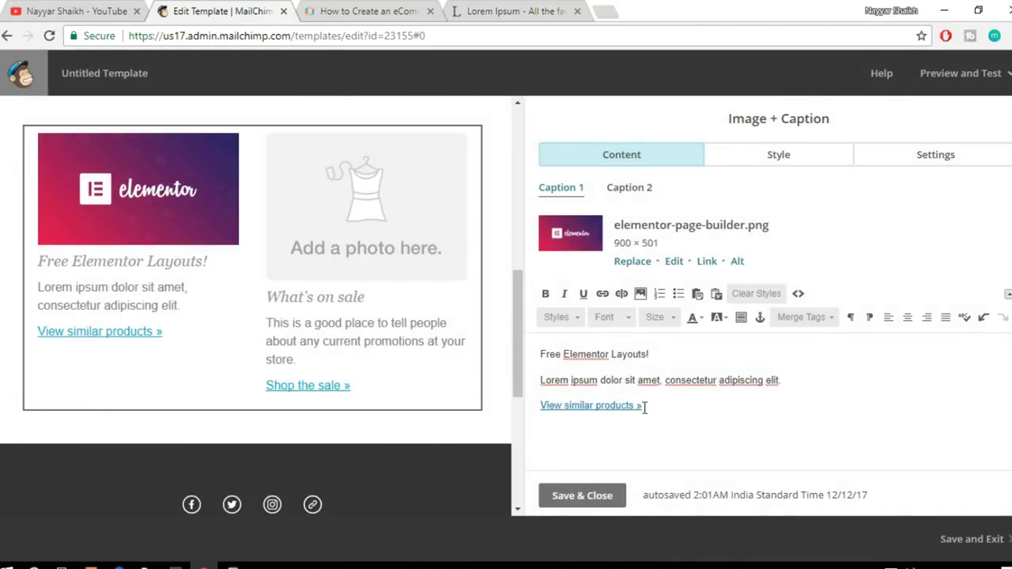
{"action": "left_click_drag", "start_coordinate": [542, 407], "coordinate": [643, 405]}
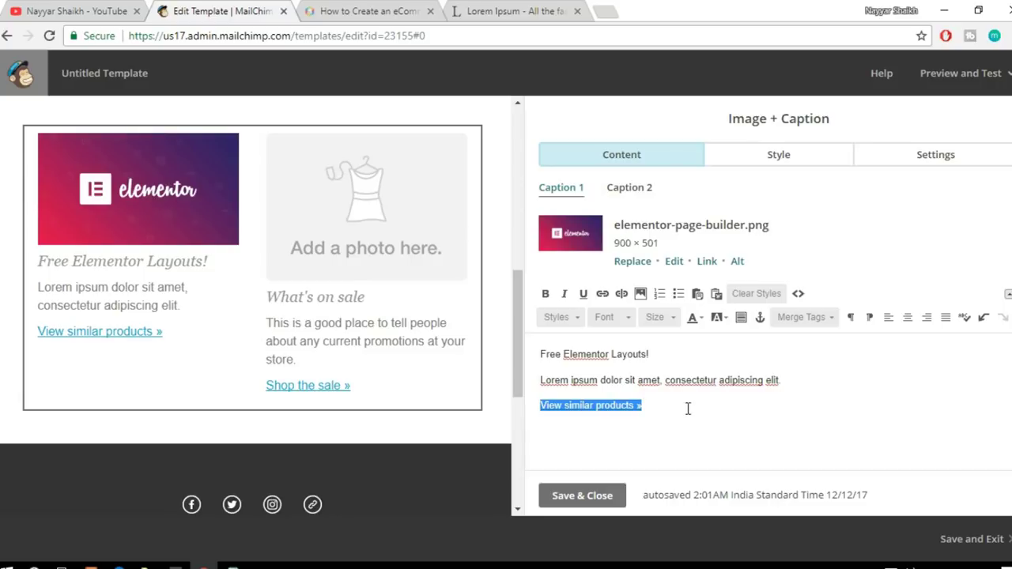
{"action": "type", "text": "Get"}
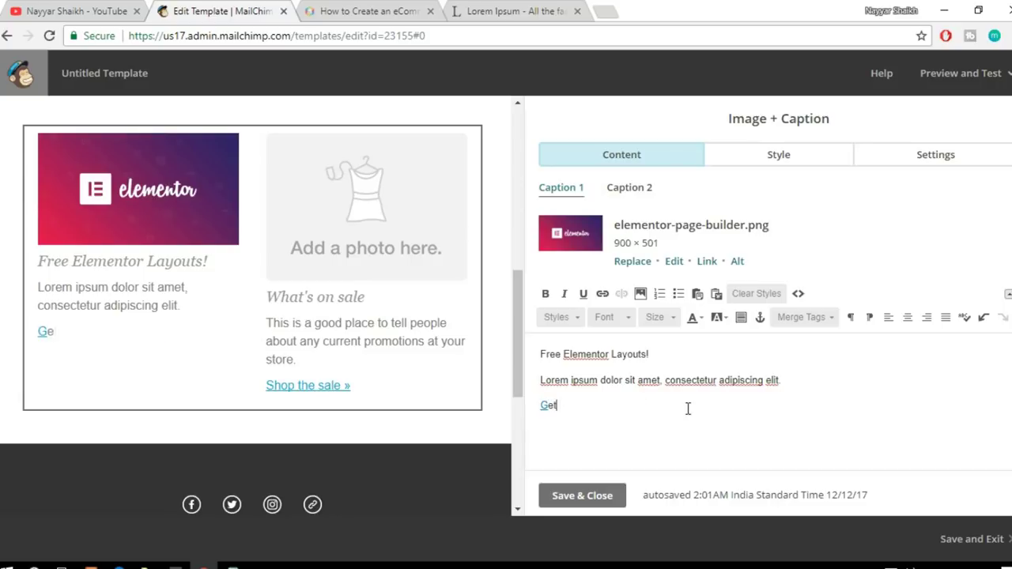
{"action": "type", "text": " Elemenot"}
{"action": "key", "text": "BackSpace"}
{"action": "key", "text": "BackSpace"}
{"action": "key", "text": "BackSpace"}
{"action": "key", "text": "BackSpace"}
{"action": "key", "text": "BackSpace"}
{"action": "key", "text": "BackSpace"}
{"action": "key", "text": "BackSpace"}
{"action": "key", "text": "BackSpace"}
{"action": "key", "text": "BackSpace"}
{"action": "key", "text": "BackSpace"}
{"action": "key", "text": "BackSpace"}
{"action": "type", "text": "Click Here!"}
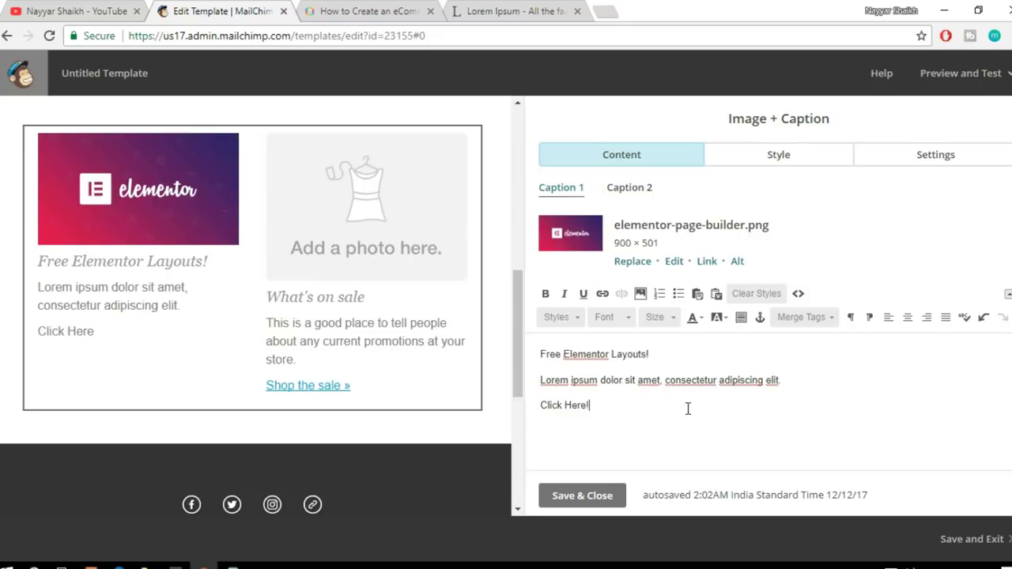
Step: Link 'Click Here!' to the BloggDude eCommerce post as a web address
{"action": "left_click_drag", "start_coordinate": [590, 406], "coordinate": [539, 404]}
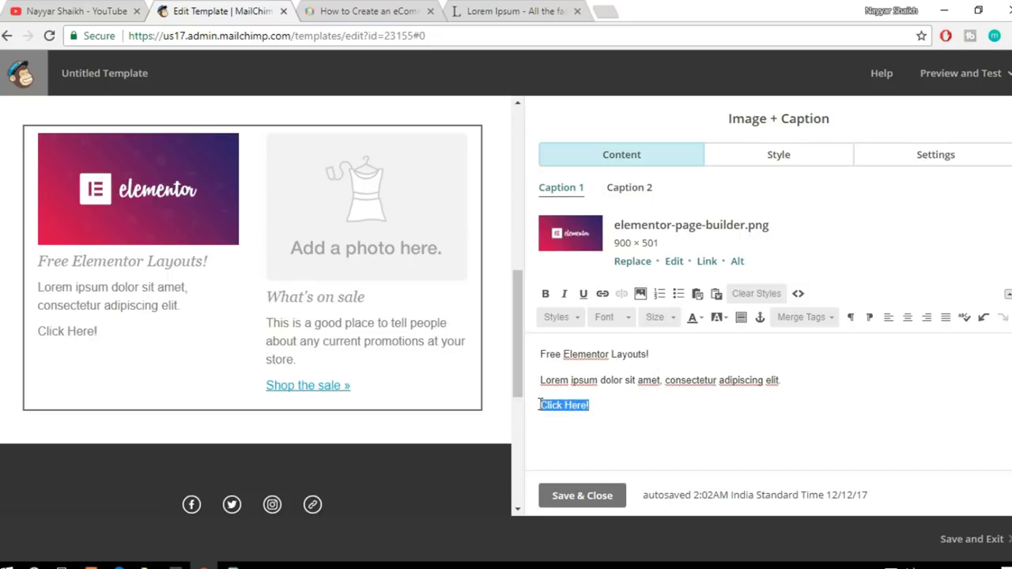
{"action": "left_click", "coordinate": [603, 295]}
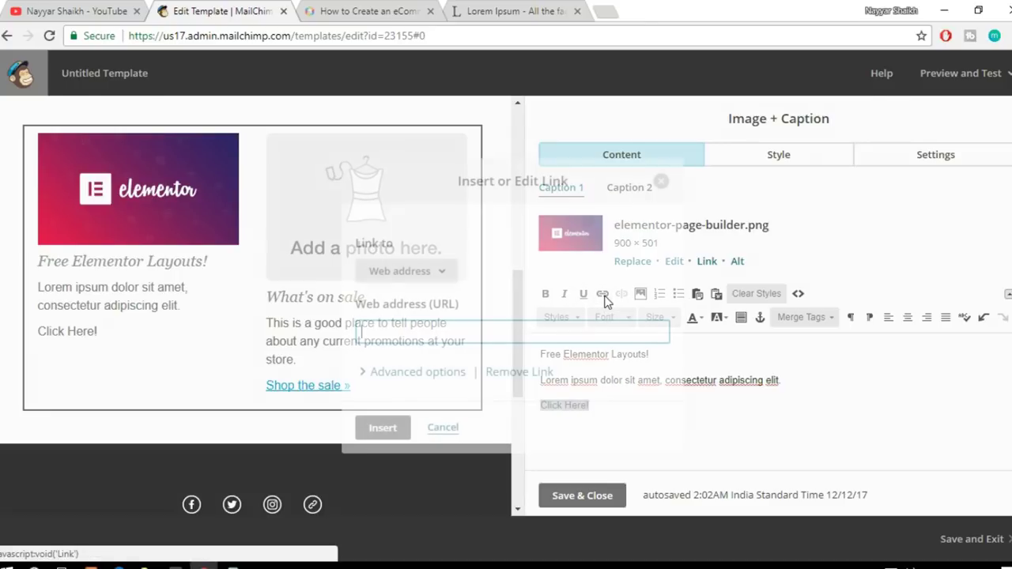
{"action": "key", "text": "ctrl+v"}
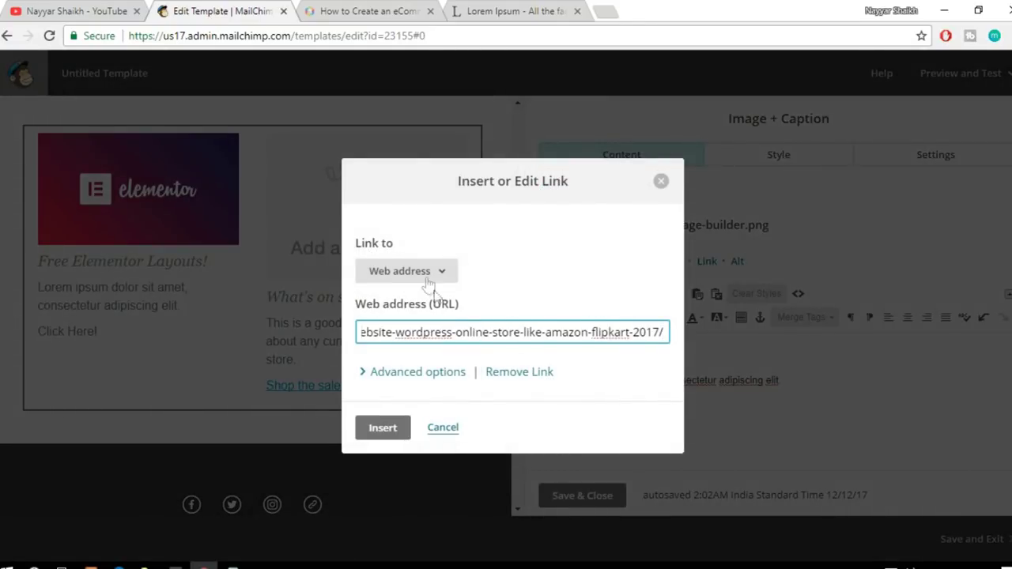
{"action": "left_click", "coordinate": [427, 273]}
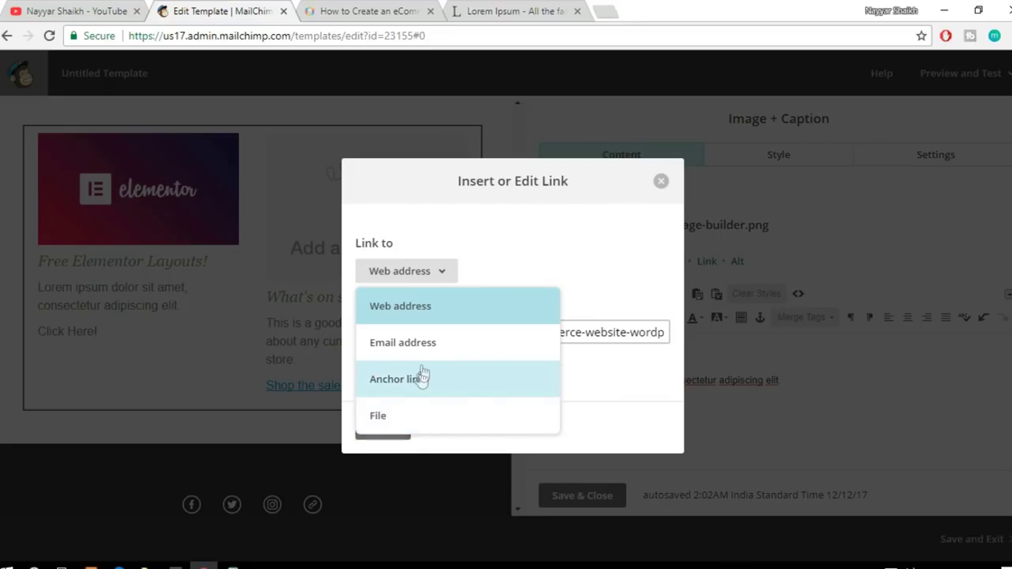
{"action": "left_click", "coordinate": [570, 287]}
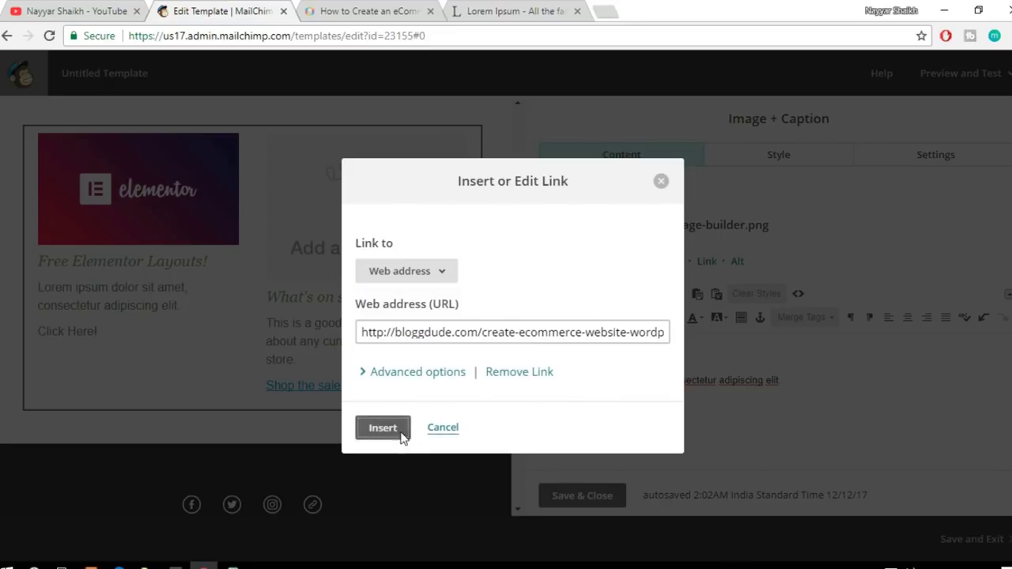
{"action": "left_click", "coordinate": [395, 431]}
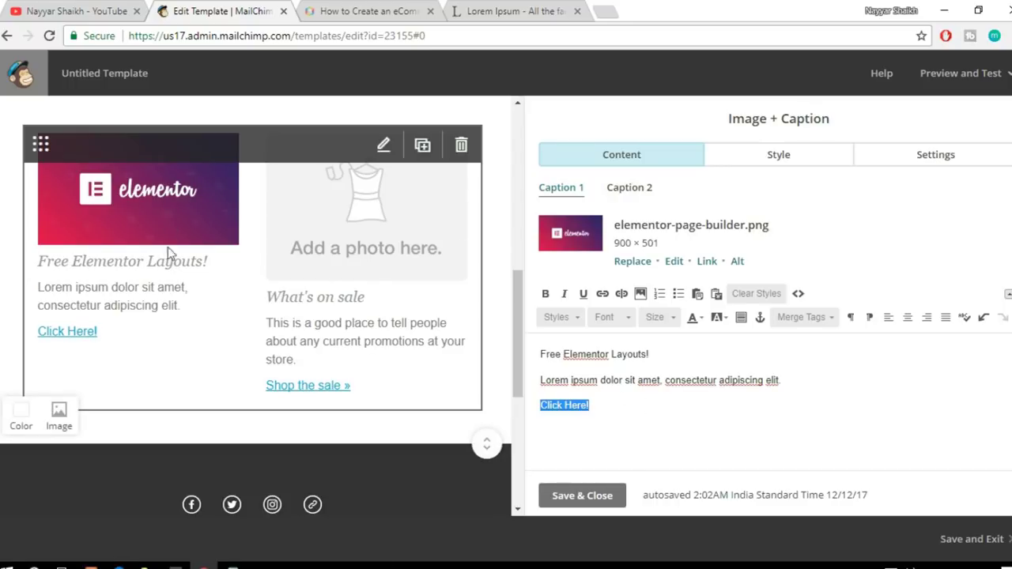
{"action": "left_click", "coordinate": [646, 191]}
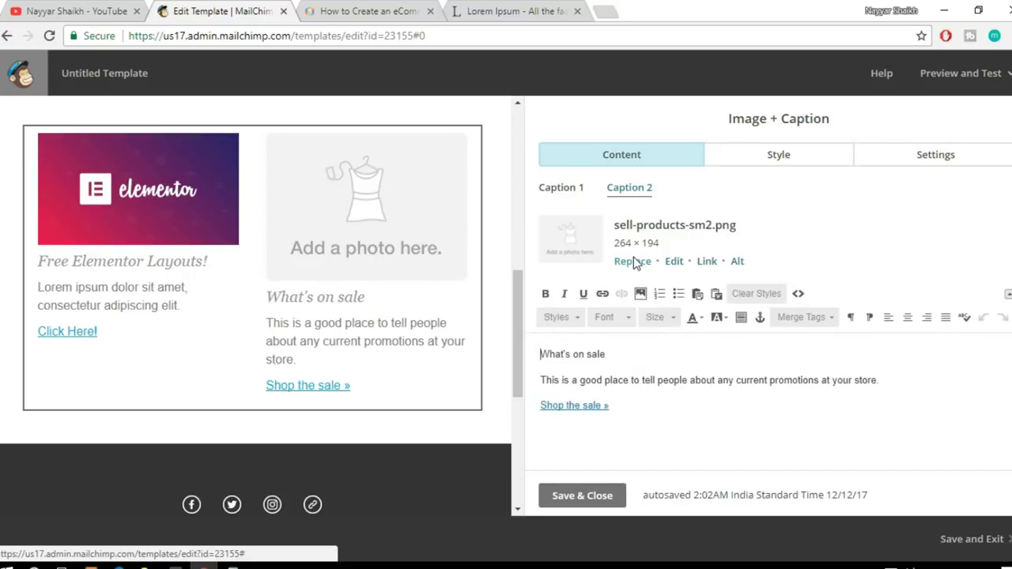
Step: Upload maxresdefault.jpg in Content Manager as Caption 2's new image
{"action": "left_click", "coordinate": [637, 260]}
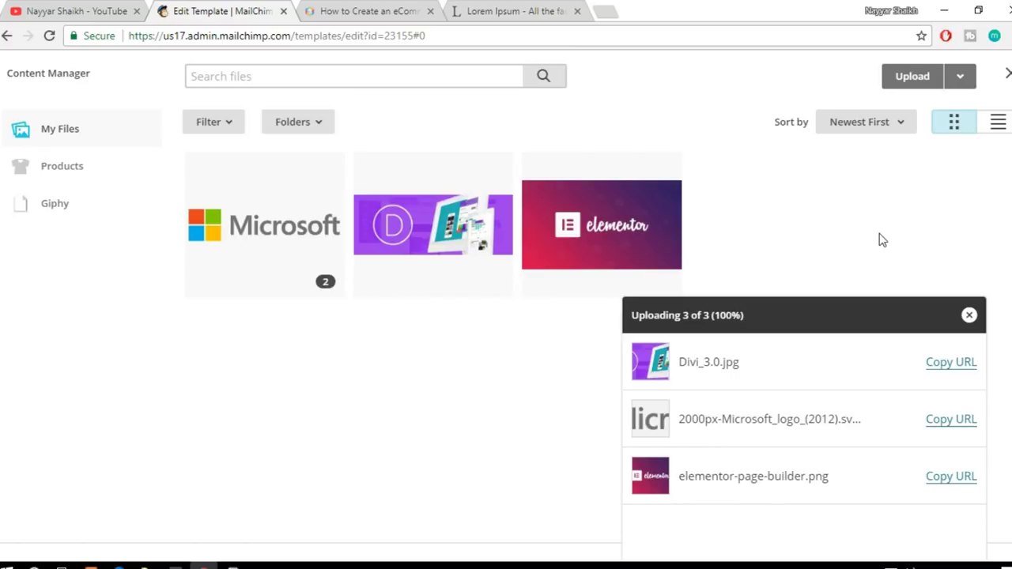
{"action": "left_click", "coordinate": [915, 79]}
{"action": "left_click", "coordinate": [491, 154]}
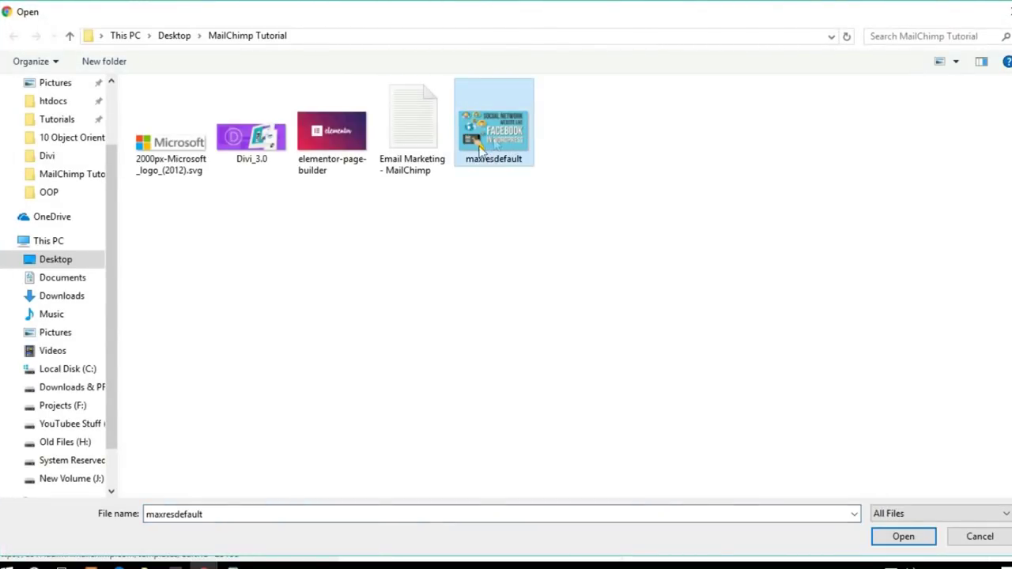
{"action": "left_click", "coordinate": [893, 537]}
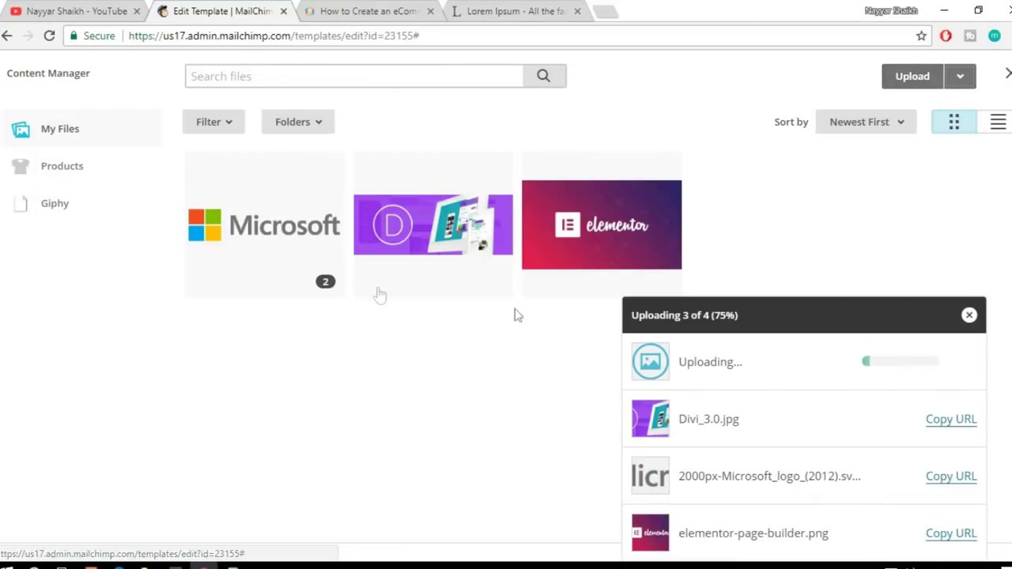
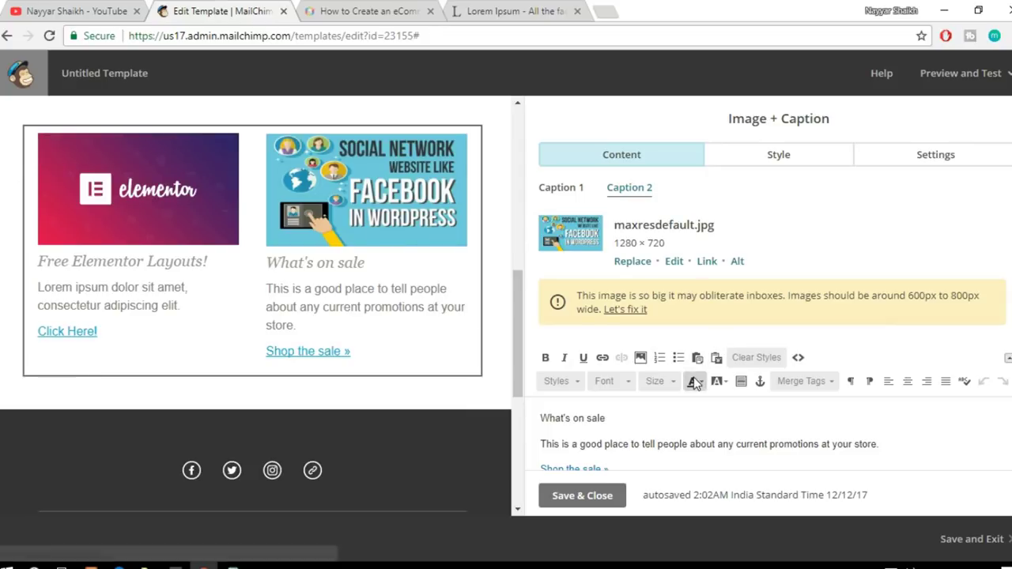
Step: Replace the 'What's on sale' caption heading with 'Create a Website Like Facebook'
{"action": "left_click_drag", "start_coordinate": [615, 418], "coordinate": [531, 419]}
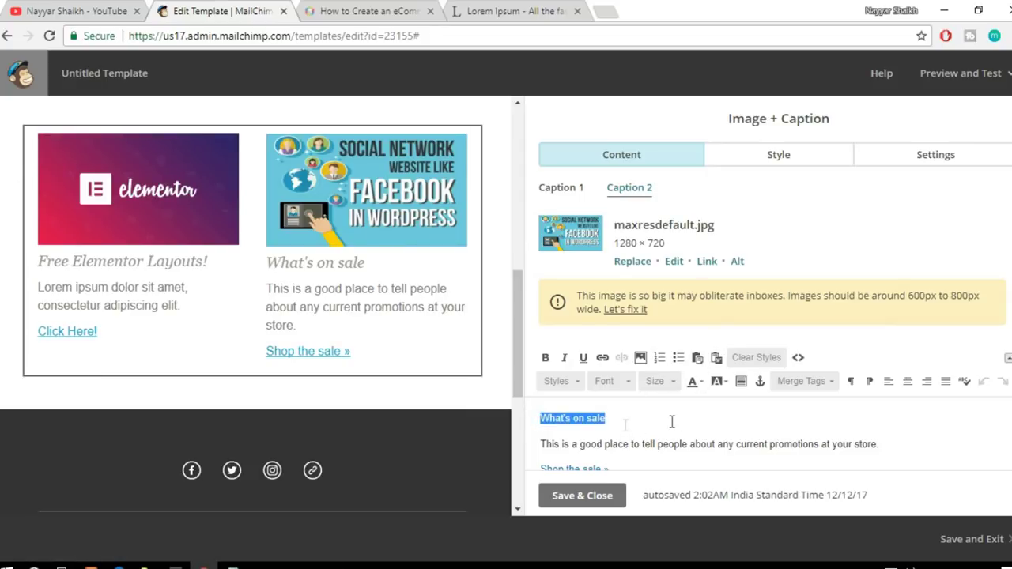
{"action": "scroll", "coordinate": [658, 418], "scroll_direction": "down", "scroll_amount": 1}
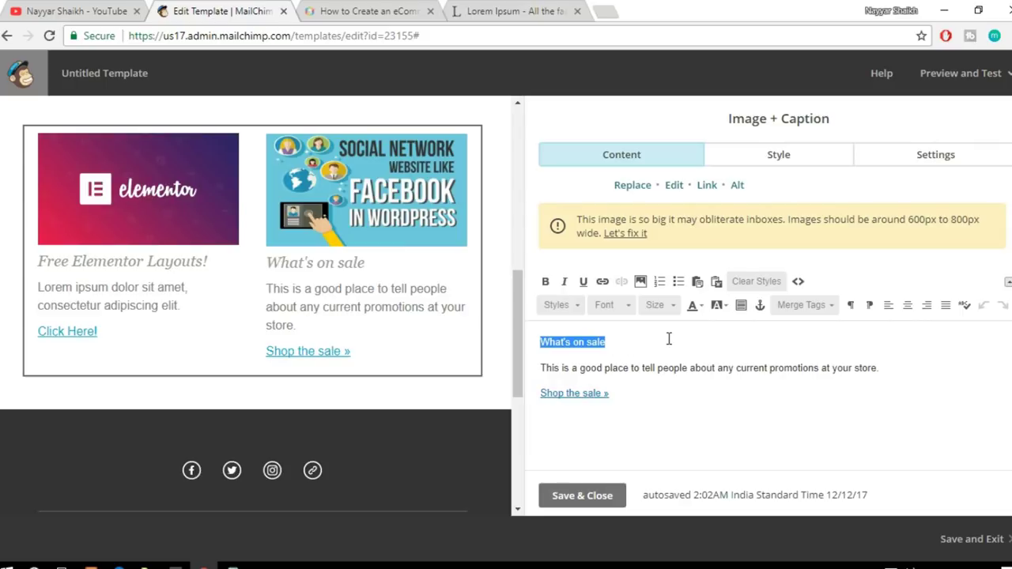
{"action": "type", "text": "Creat"}
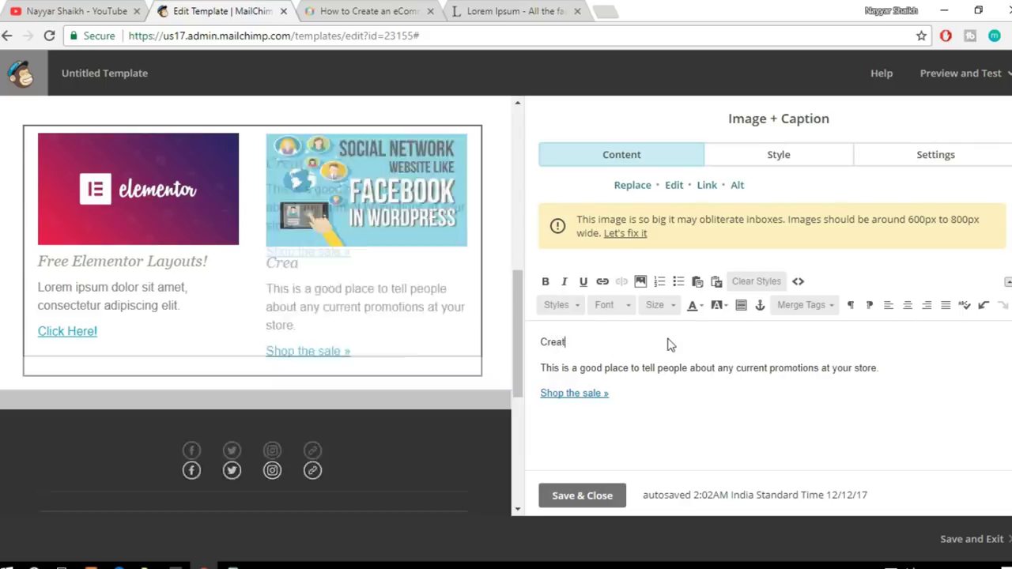
{"action": "type", "text": "e a Website Like Facebook!"}
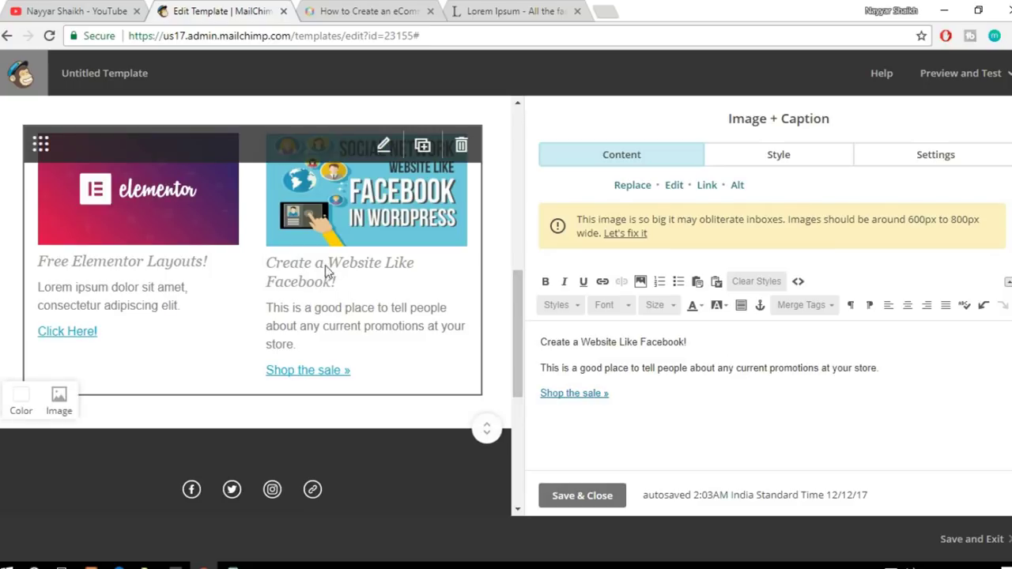
Step: Paste the copied Lorem ipsum sentence over the second caption's body text
{"action": "left_click", "coordinate": [485, 8]}
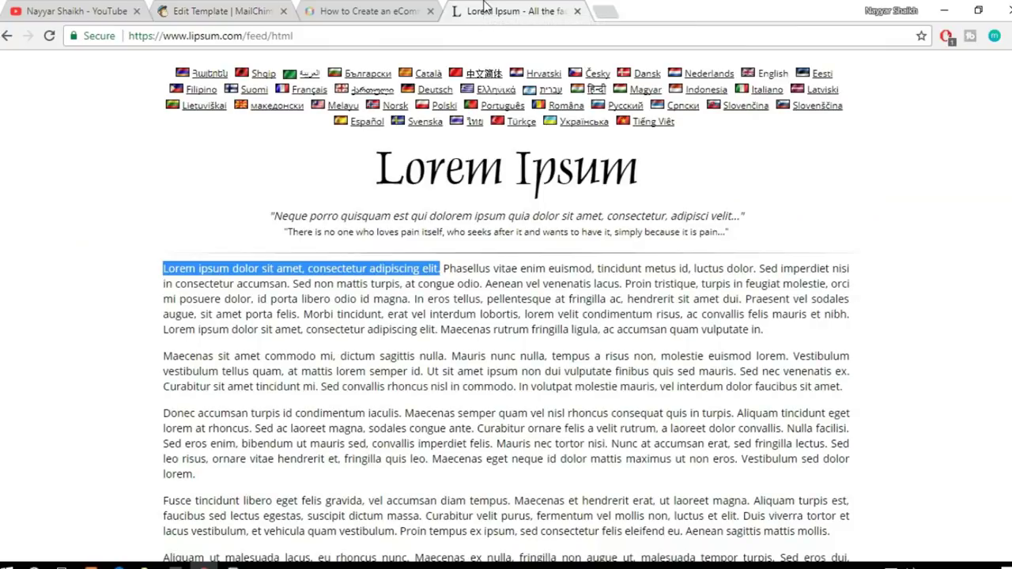
{"action": "left_click", "coordinate": [375, 10]}
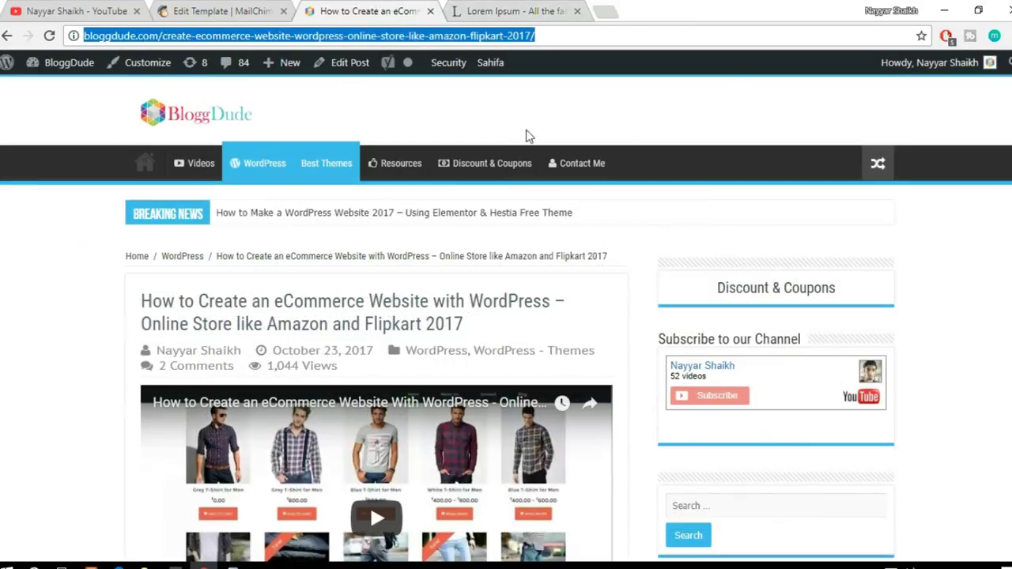
{"action": "left_click", "coordinate": [253, 10]}
{"action": "left_click_drag", "start_coordinate": [909, 368], "coordinate": [543, 348]}
{"action": "type", "text": "Lorem ipsum dolor sit amet, consectetur adipiscing elit."}
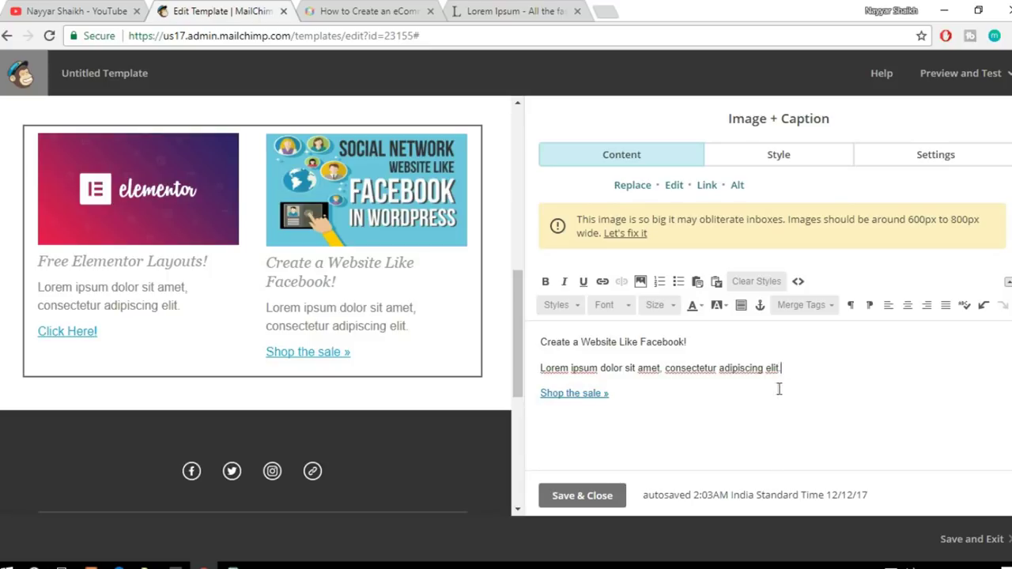
Step: Replace the 'Shop the sale »' link line with 'Watch Video!' and select it
{"action": "left_click_drag", "start_coordinate": [622, 396], "coordinate": [540, 393]}
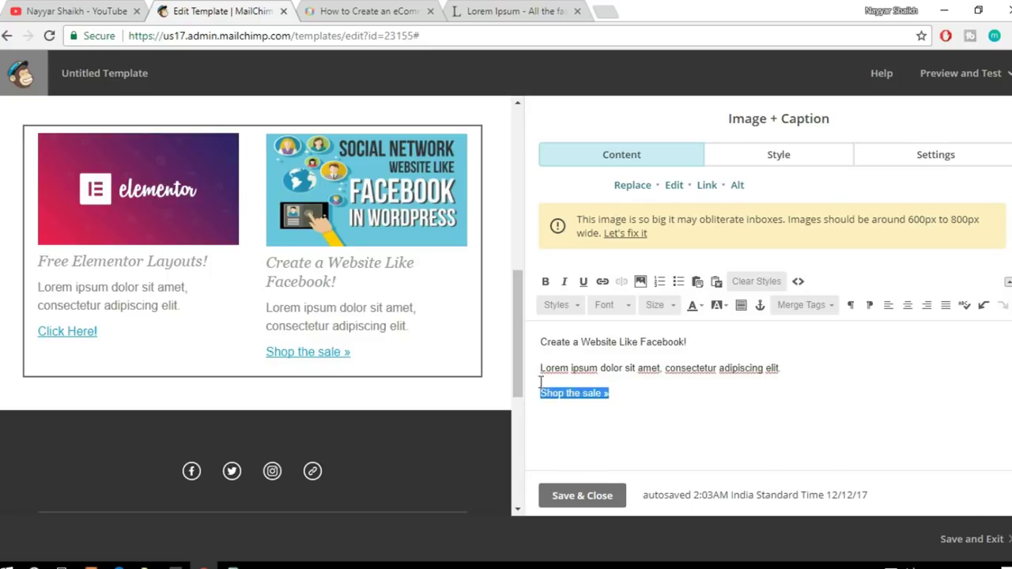
{"action": "key", "text": "BackSpace"}
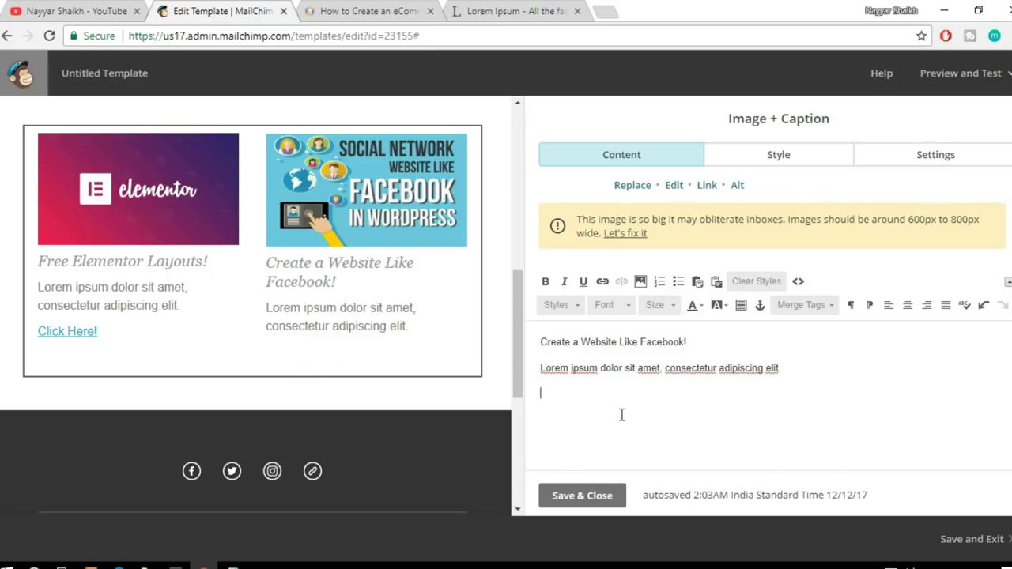
{"action": "type", "text": "Watch Video!"}
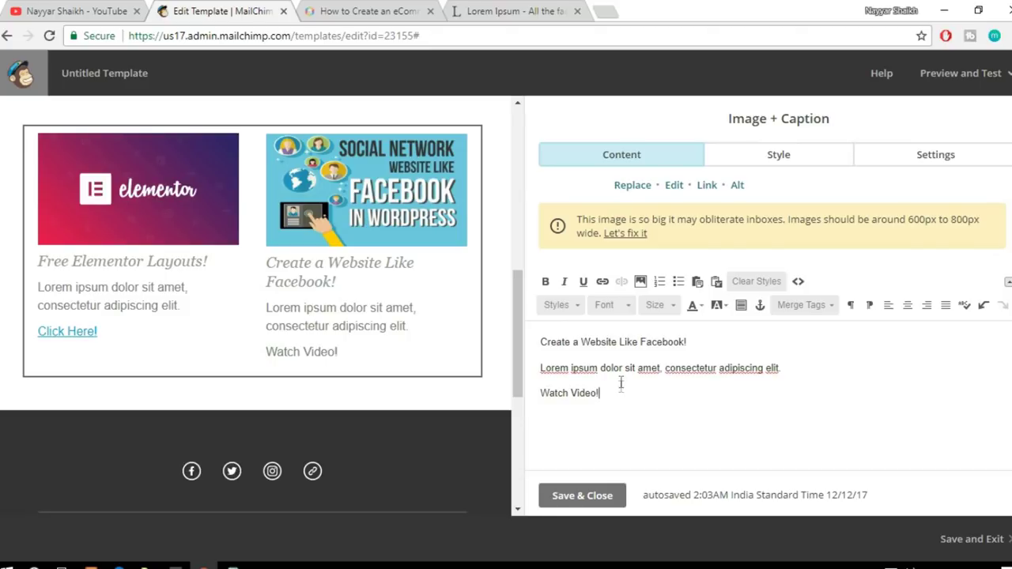
{"action": "left_click_drag", "start_coordinate": [621, 382], "coordinate": [546, 386]}
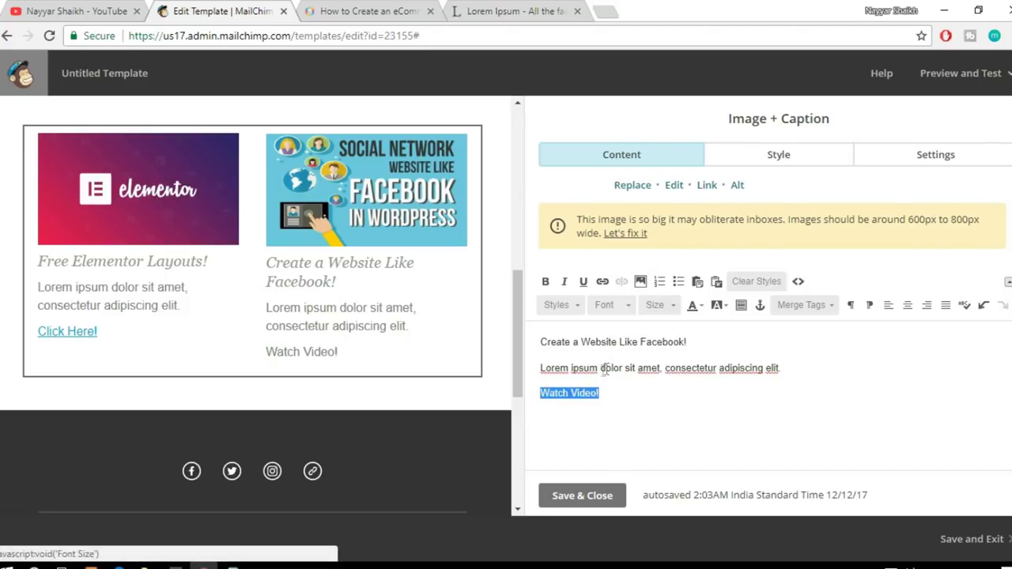
{"action": "scroll", "coordinate": [632, 376], "scroll_direction": "up", "scroll_amount": 1}
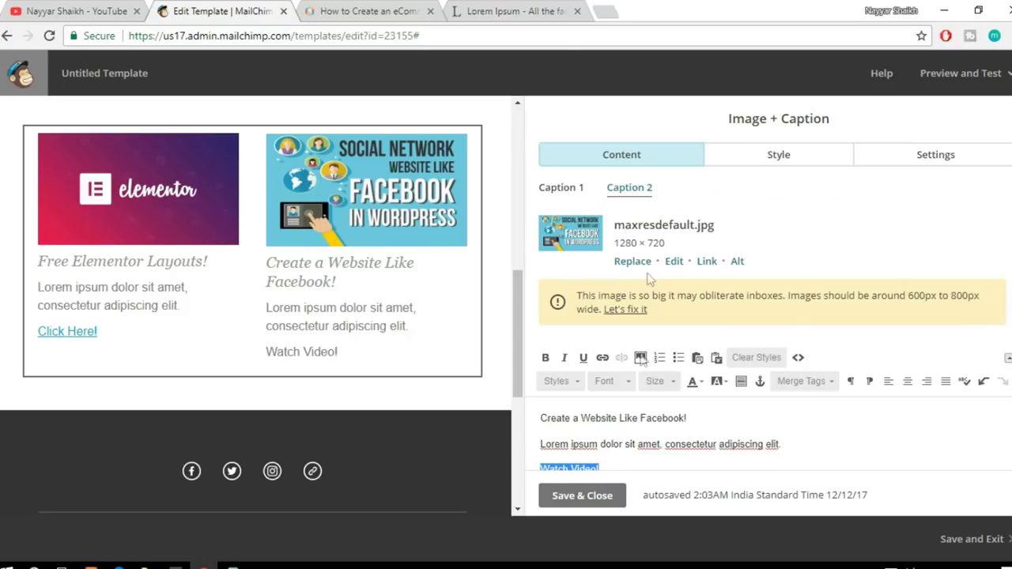
{"action": "scroll", "coordinate": [636, 351], "scroll_direction": "down", "scroll_amount": 1}
Step: Link 'Watch Video!' to the copied YouTube social networking video address
{"action": "left_click", "coordinate": [603, 283]}
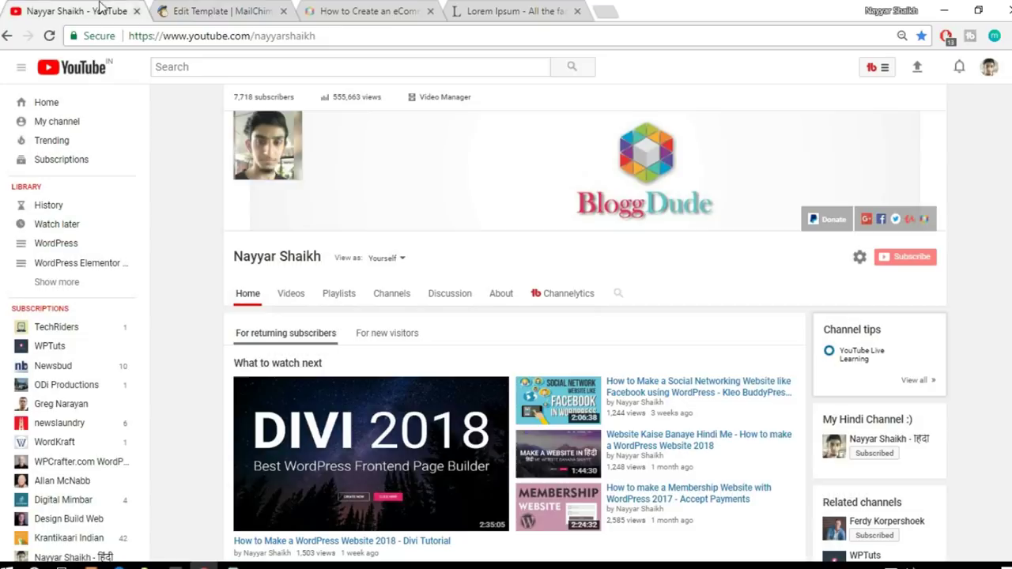
{"action": "left_click", "coordinate": [102, 10]}
{"action": "scroll", "coordinate": [431, 393], "scroll_direction": "down", "scroll_amount": 6}
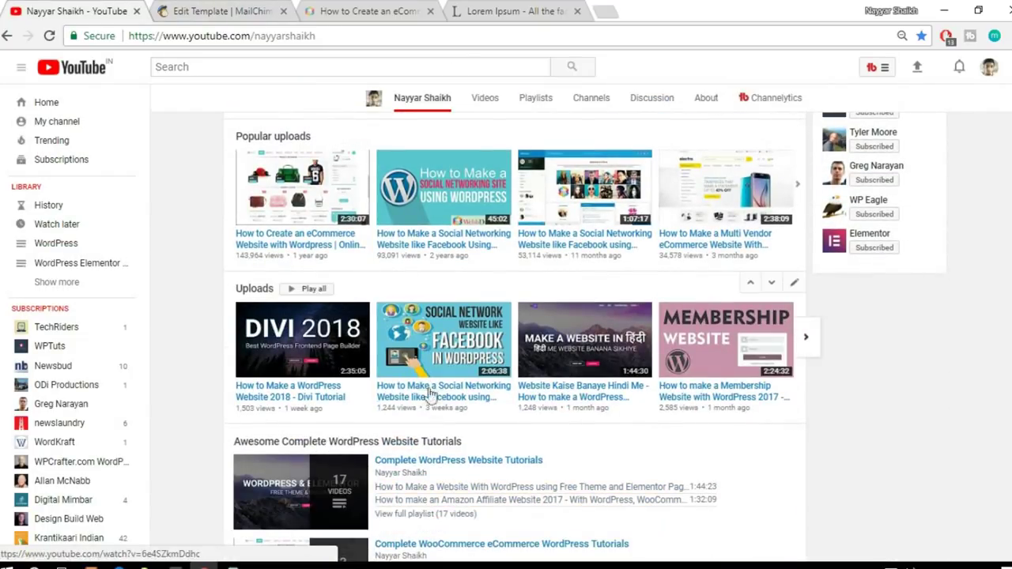
{"action": "right_click", "coordinate": [430, 393]}
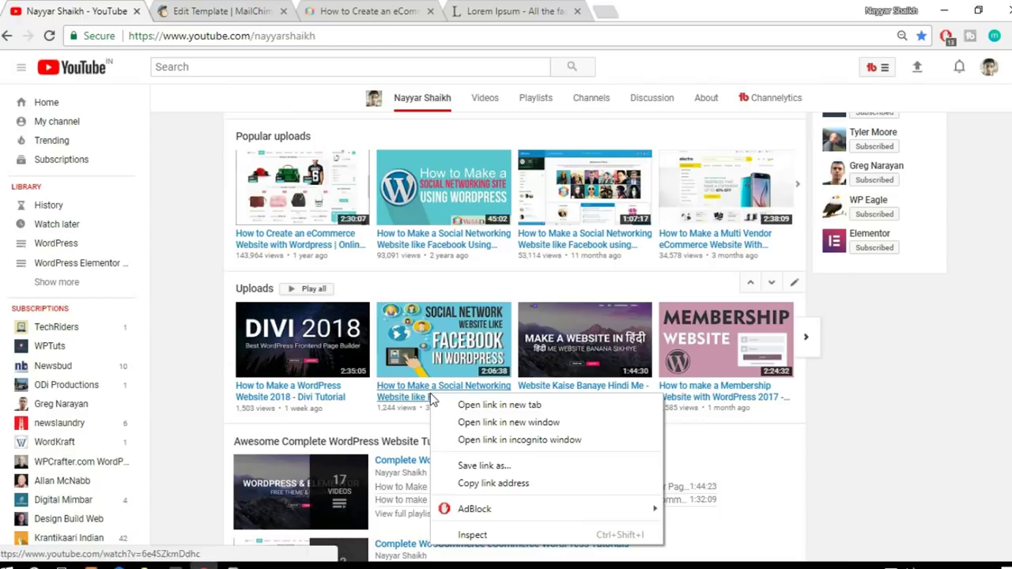
{"action": "left_click", "coordinate": [549, 487]}
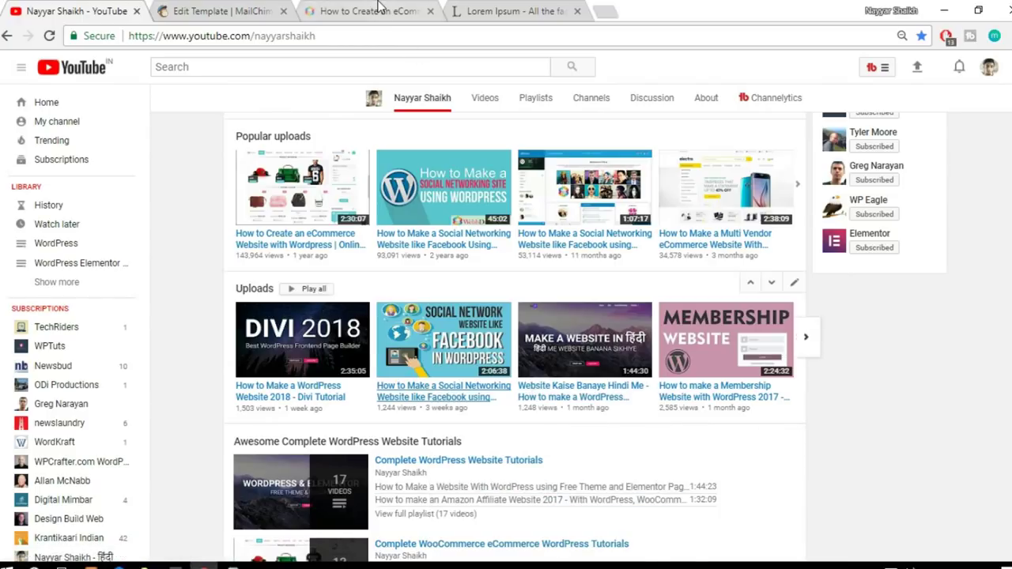
{"action": "key", "text": "ctrl+Tab"}
{"action": "key", "text": "ctrl+Tab"}
{"action": "key", "text": "ctrl+shift+Tab"}
{"action": "key", "text": "ctrl+v"}
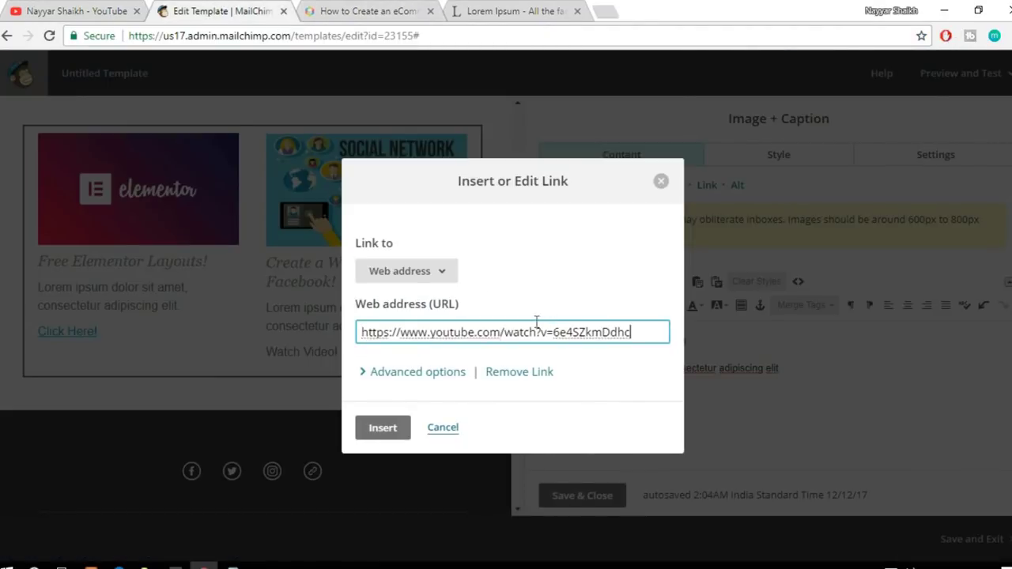
{"action": "left_click", "coordinate": [398, 435]}
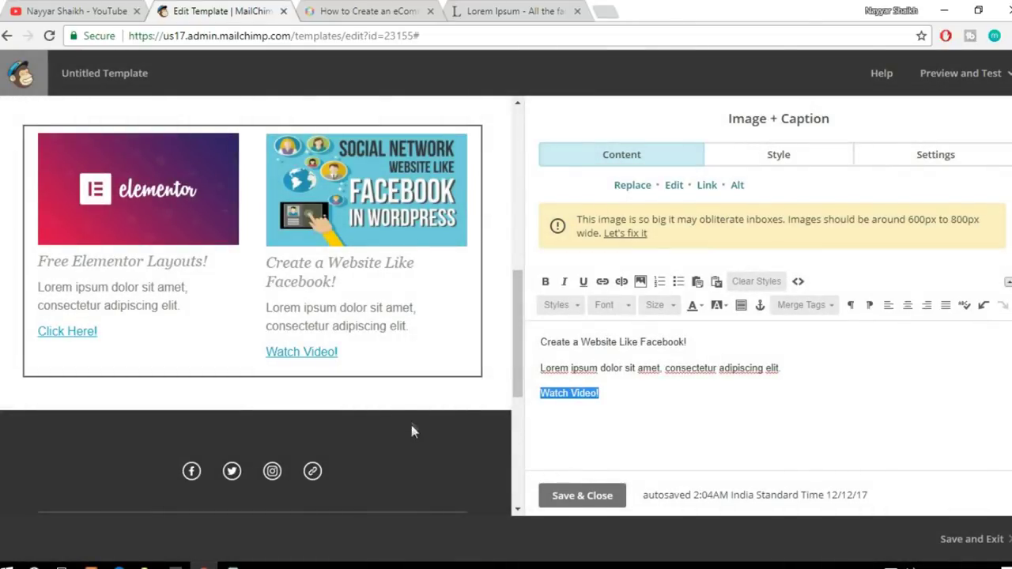
Step: Pick the #222222 swatch as the footer section's background colour, replacing #333333
{"action": "scroll", "coordinate": [465, 366], "scroll_direction": "up", "scroll_amount": 10}
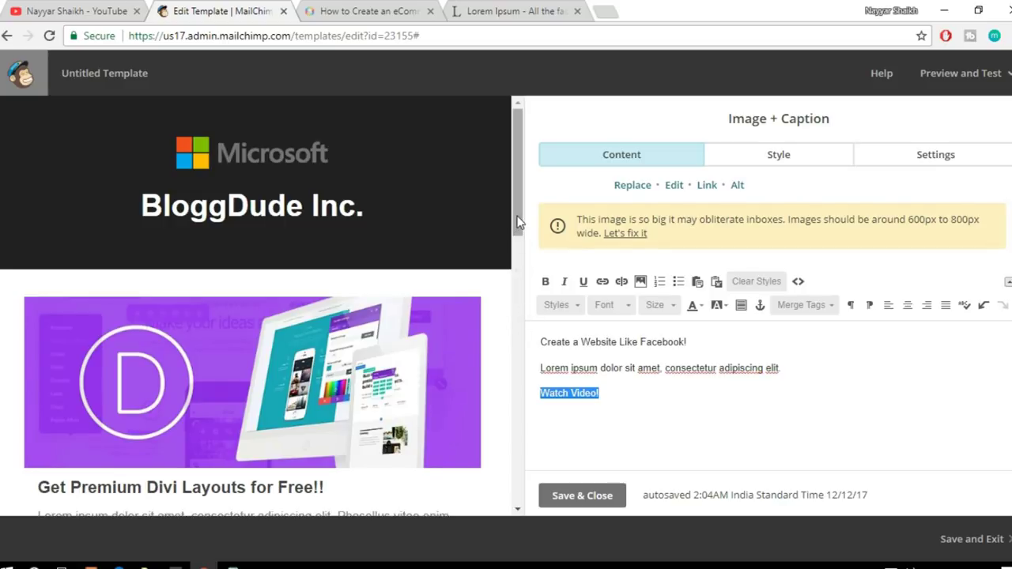
{"action": "scroll", "coordinate": [488, 248], "scroll_direction": "down", "scroll_amount": 3}
{"action": "scroll", "coordinate": [367, 342], "scroll_direction": "down", "scroll_amount": 3}
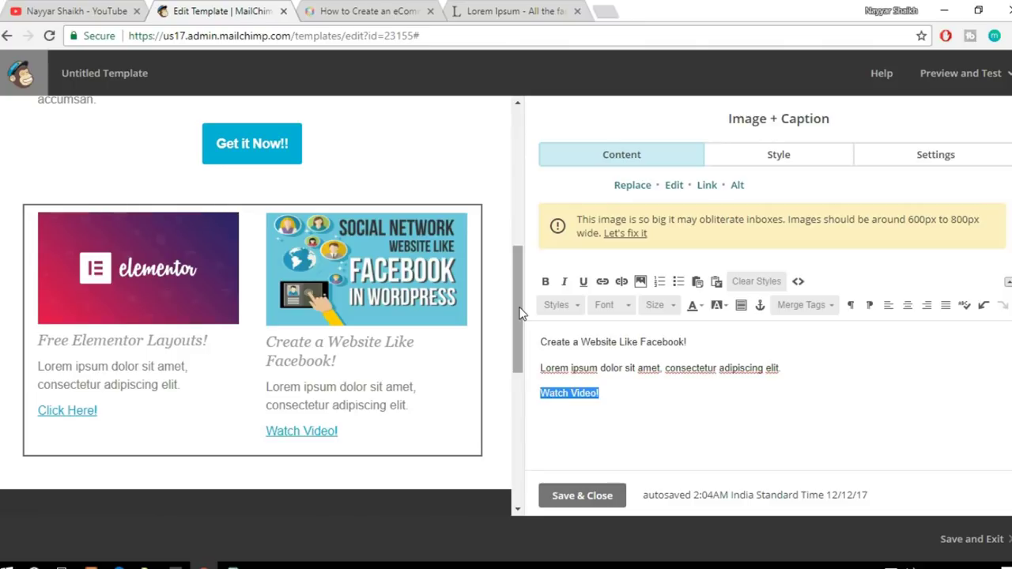
{"action": "left_click_drag", "start_coordinate": [519, 313], "coordinate": [528, 408]}
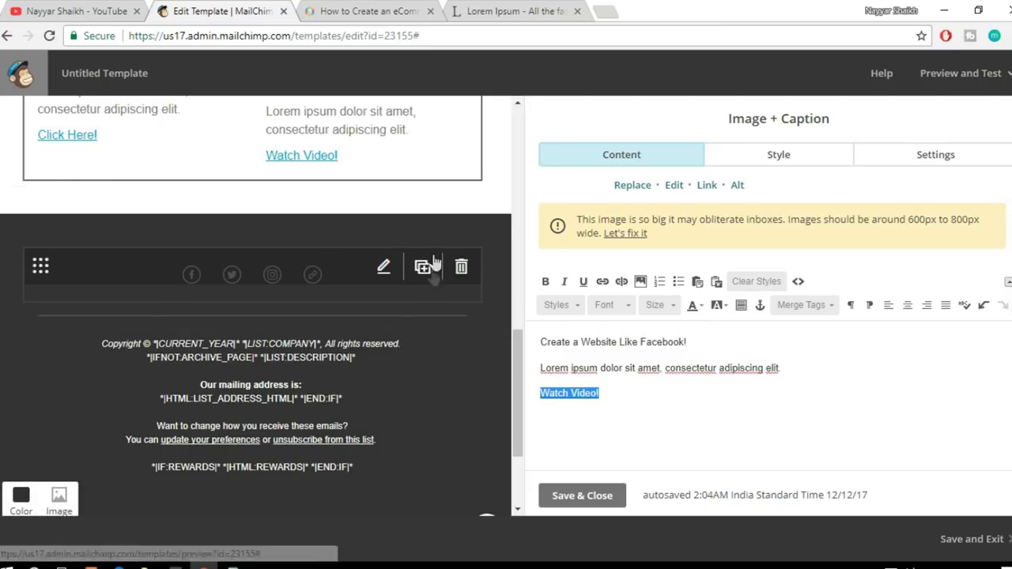
{"action": "scroll", "coordinate": [395, 446], "scroll_direction": "up", "scroll_amount": 3}
{"action": "scroll", "coordinate": [397, 454], "scroll_direction": "up", "scroll_amount": 4}
{"action": "scroll", "coordinate": [399, 452], "scroll_direction": "down", "scroll_amount": 8}
{"action": "scroll", "coordinate": [465, 317], "scroll_direction": "up", "scroll_amount": 2}
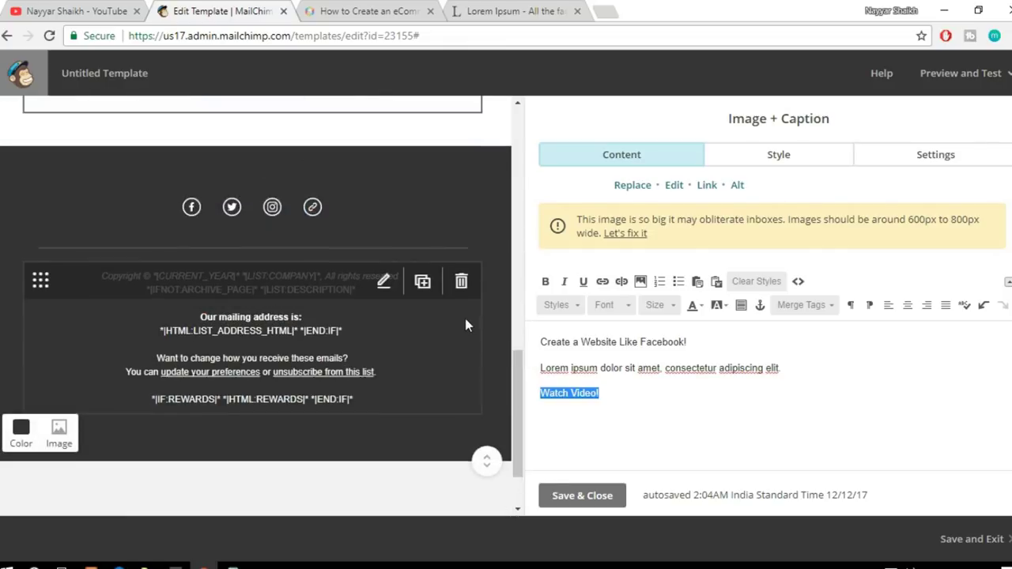
{"action": "scroll", "coordinate": [253, 411], "scroll_direction": "down", "scroll_amount": 1}
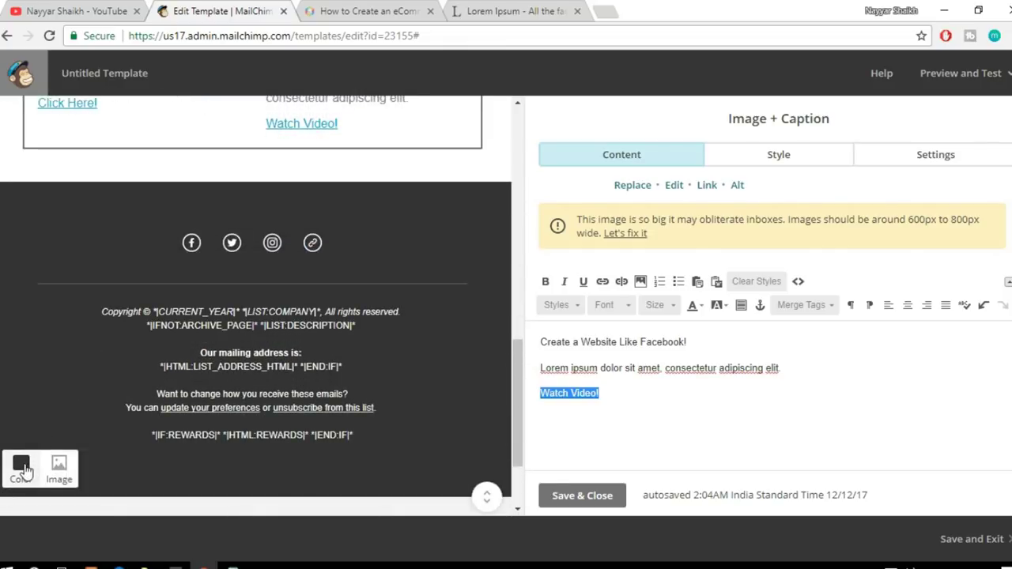
{"action": "left_click", "coordinate": [21, 464]}
{"action": "left_click", "coordinate": [55, 413]}
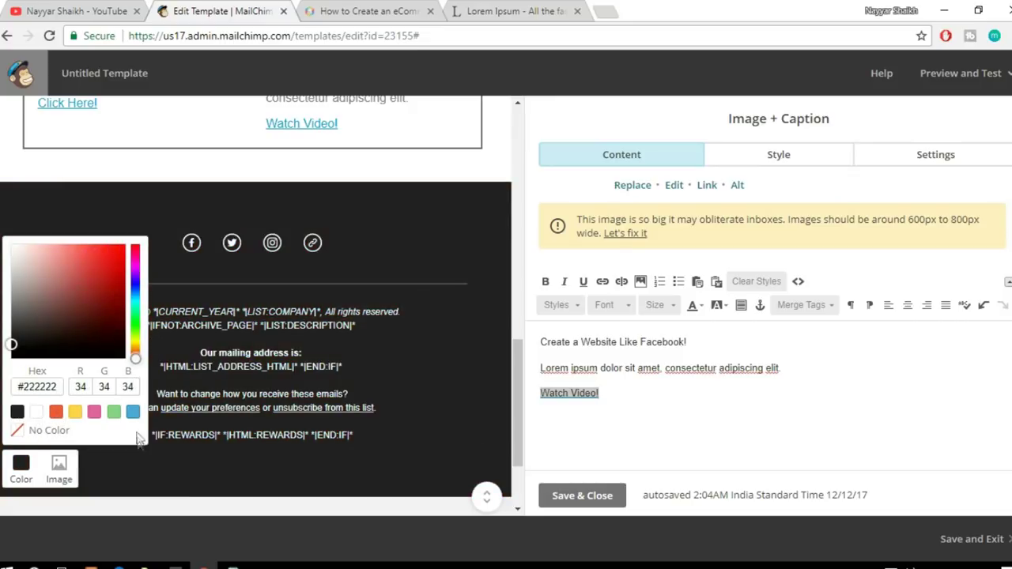
{"action": "left_click", "coordinate": [488, 203]}
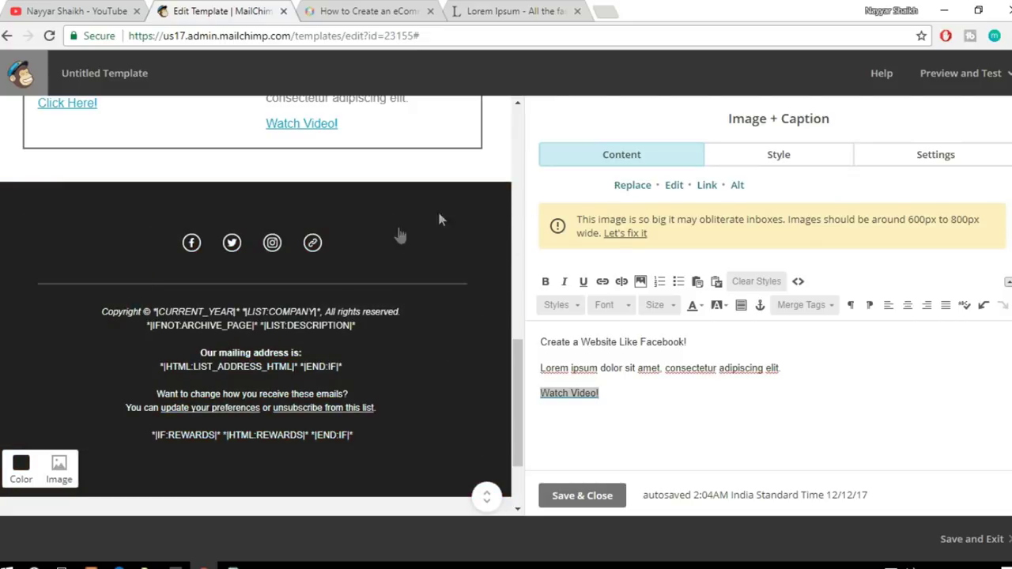
Step: Append /bloggdude to the Facebook URL and enter the Twitter profile handle
{"action": "left_click", "coordinate": [313, 248]}
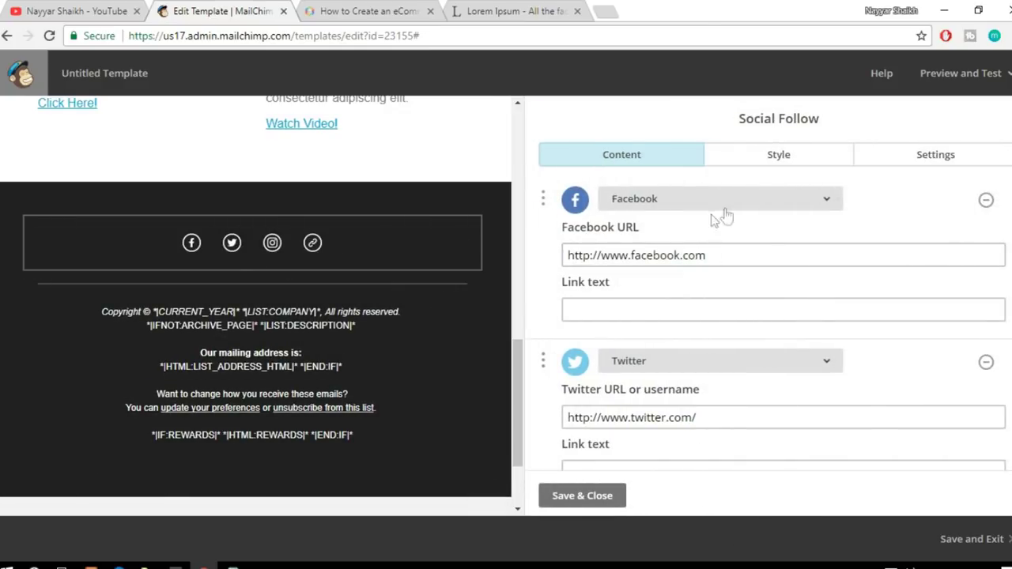
{"action": "left_click", "coordinate": [654, 257]}
{"action": "left_click", "coordinate": [743, 251]}
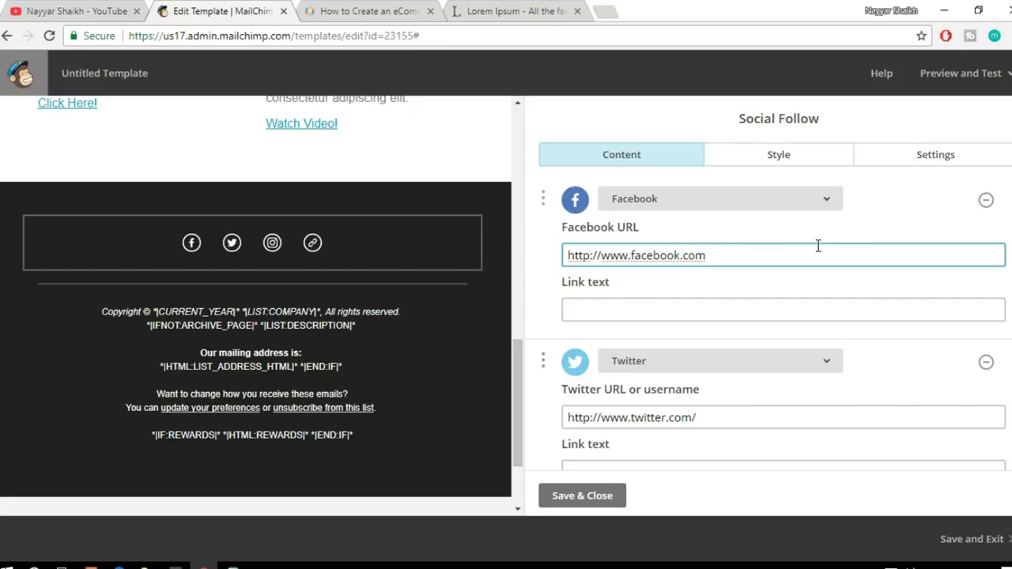
{"action": "type", "text": "/bloggdude"}
{"action": "left_click", "coordinate": [763, 418]}
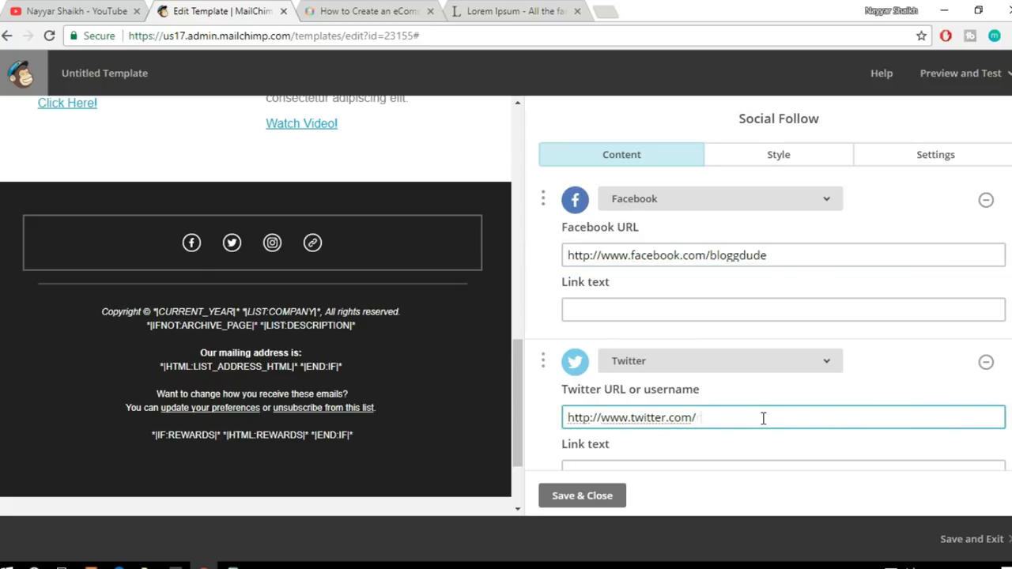
{"action": "type", "text": "realnayyar"}
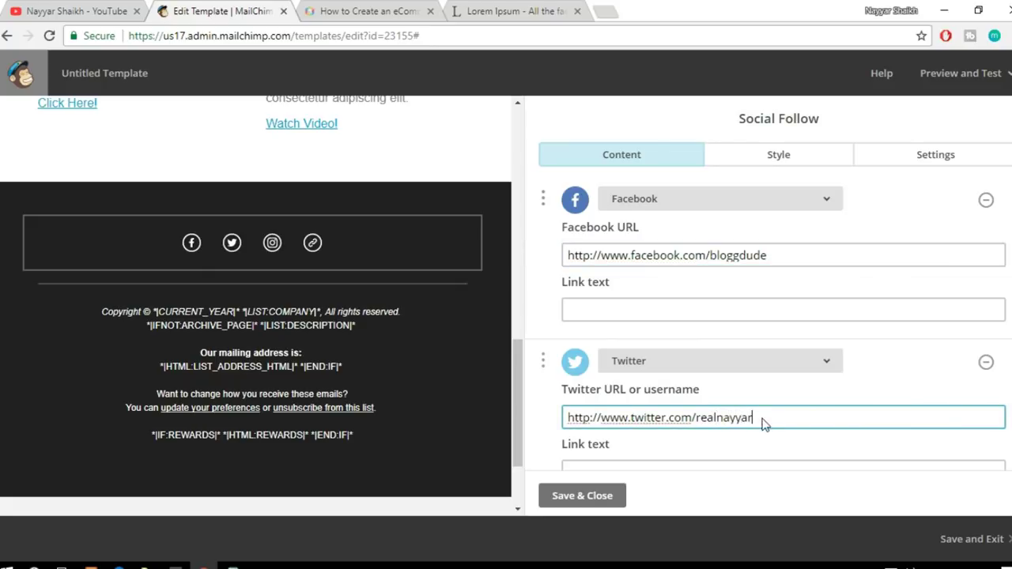
{"action": "scroll", "coordinate": [793, 407], "scroll_direction": "down", "scroll_amount": 1}
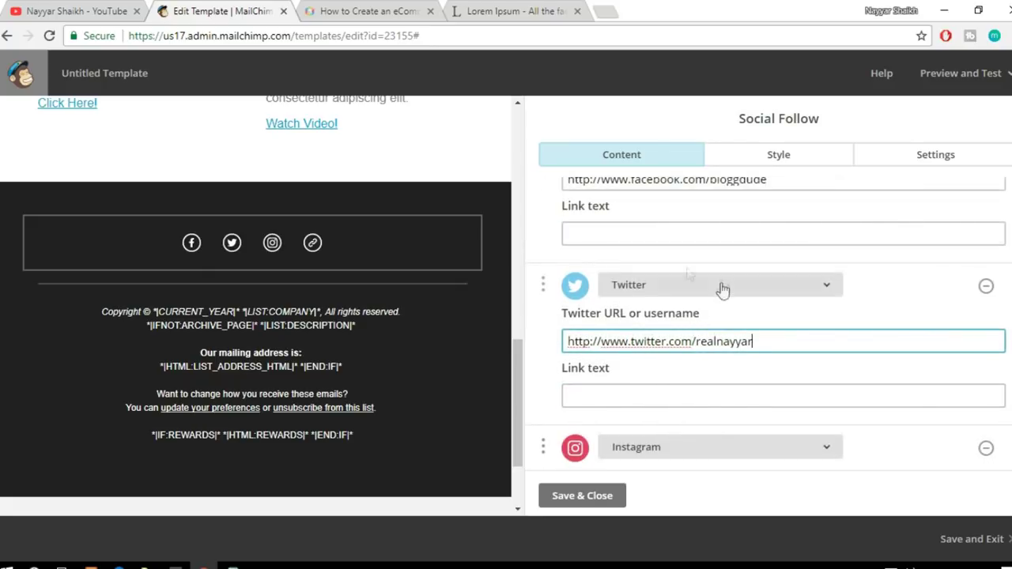
Step: Delete the Facebook link text in the social follow block
{"action": "left_click", "coordinate": [649, 238]}
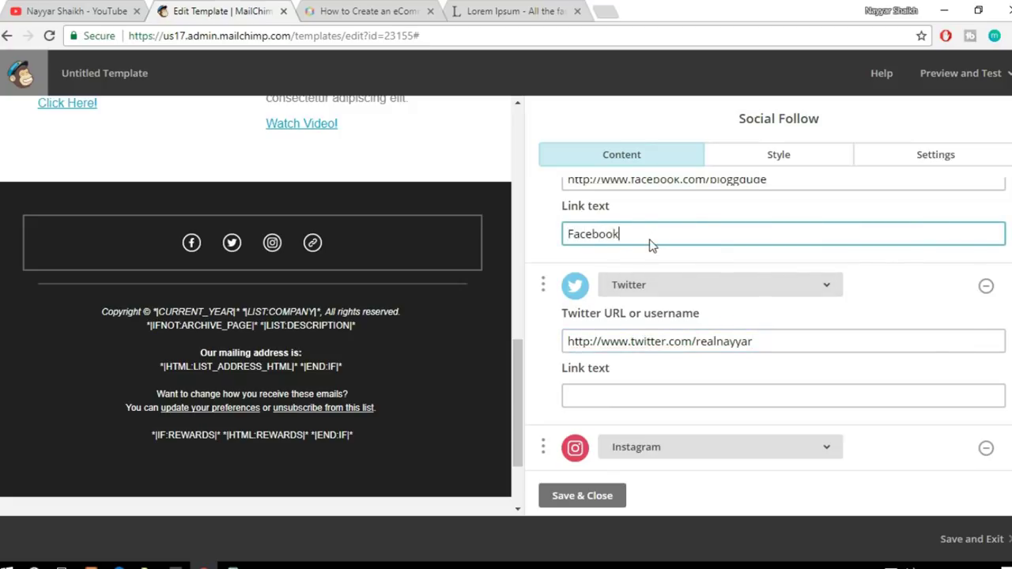
{"action": "left_click", "coordinate": [808, 280]}
{"action": "left_click", "coordinate": [865, 273]}
{"action": "left_click", "coordinate": [704, 233]}
{"action": "double_click", "coordinate": [704, 233]}
{"action": "key", "text": "BackSpace"}
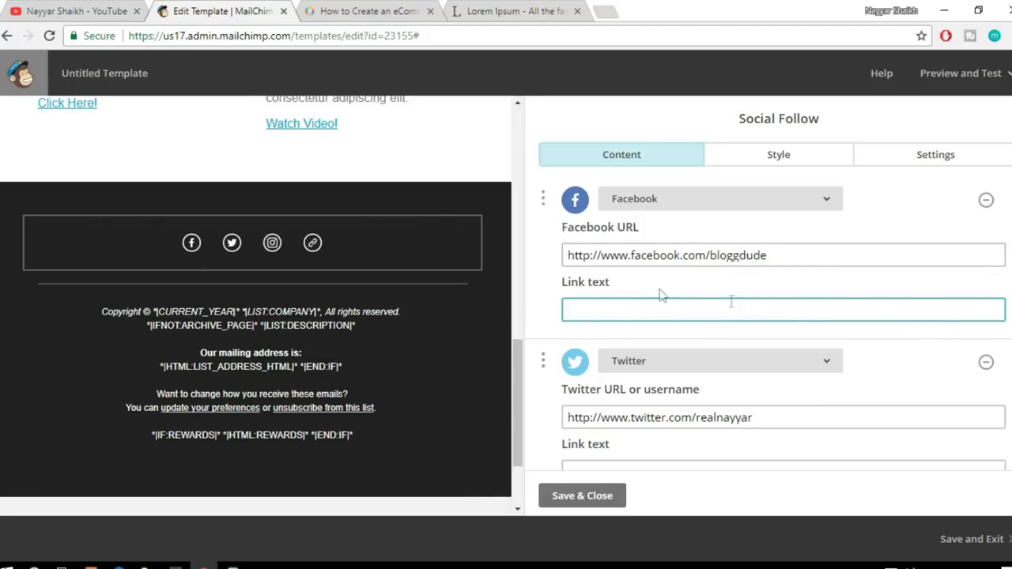
{"action": "scroll", "coordinate": [814, 312], "scroll_direction": "down", "scroll_amount": 3}
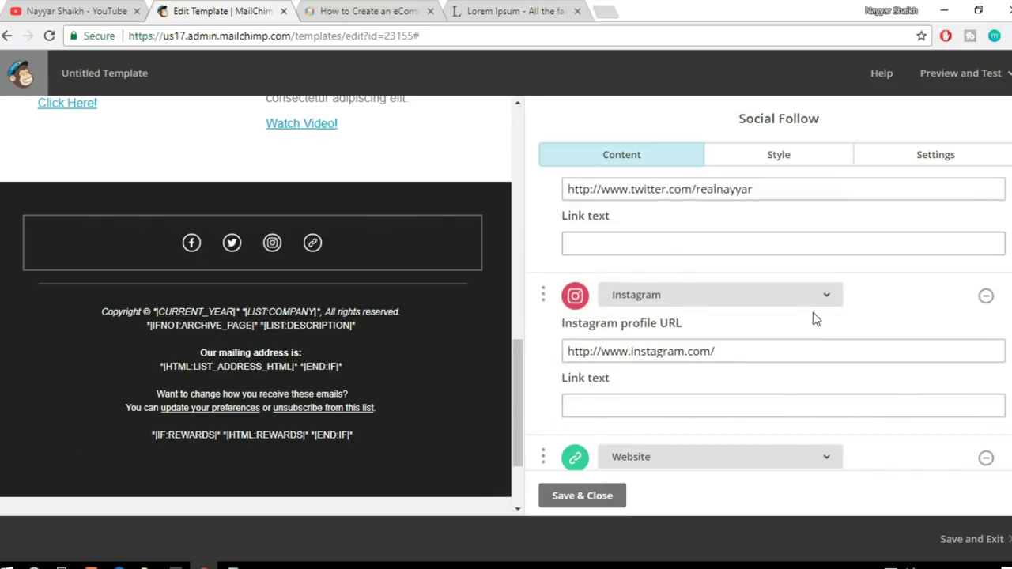
{"action": "scroll", "coordinate": [838, 308], "scroll_direction": "up", "scroll_amount": 2}
{"action": "scroll", "coordinate": [838, 309], "scroll_direction": "down", "scroll_amount": 2}
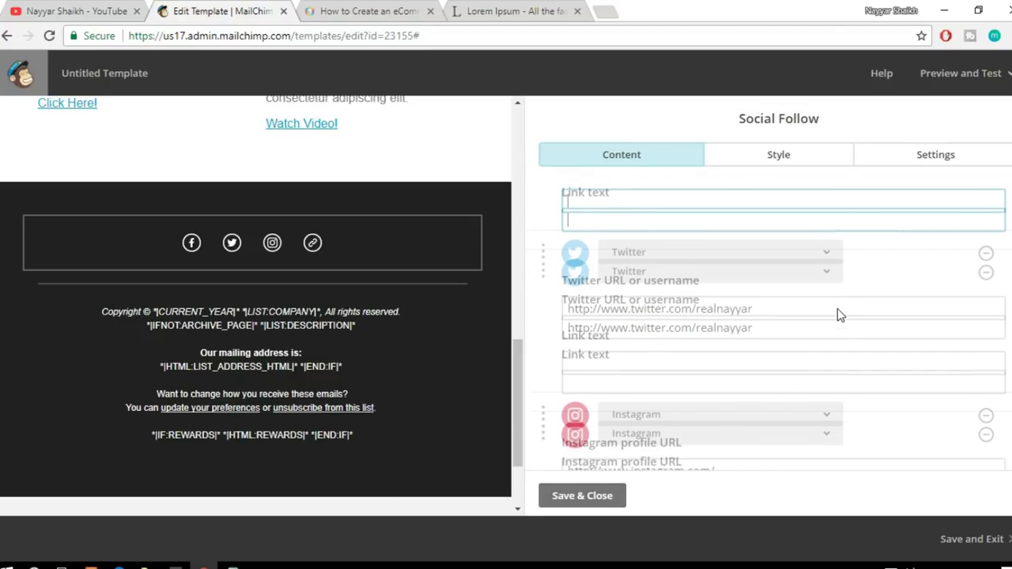
{"action": "scroll", "coordinate": [831, 316], "scroll_direction": "down", "scroll_amount": 2}
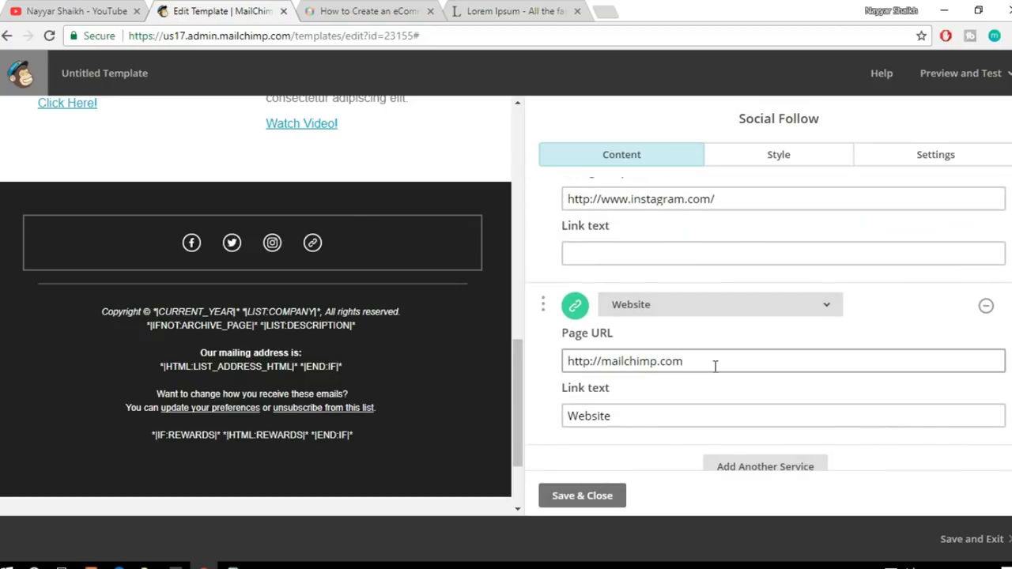
{"action": "left_click_drag", "start_coordinate": [691, 363], "coordinate": [603, 360]}
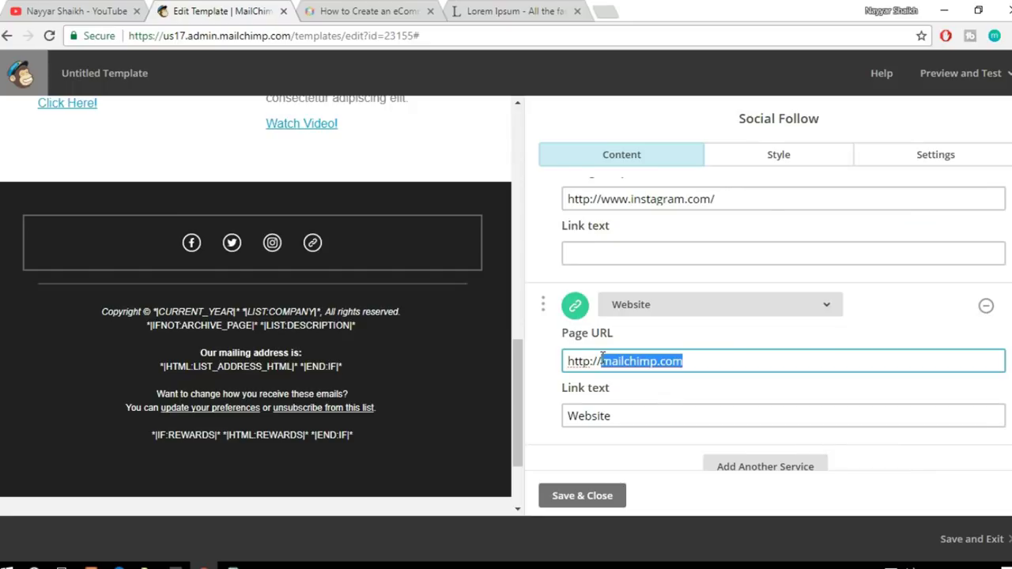
{"action": "type", "text": "w"}
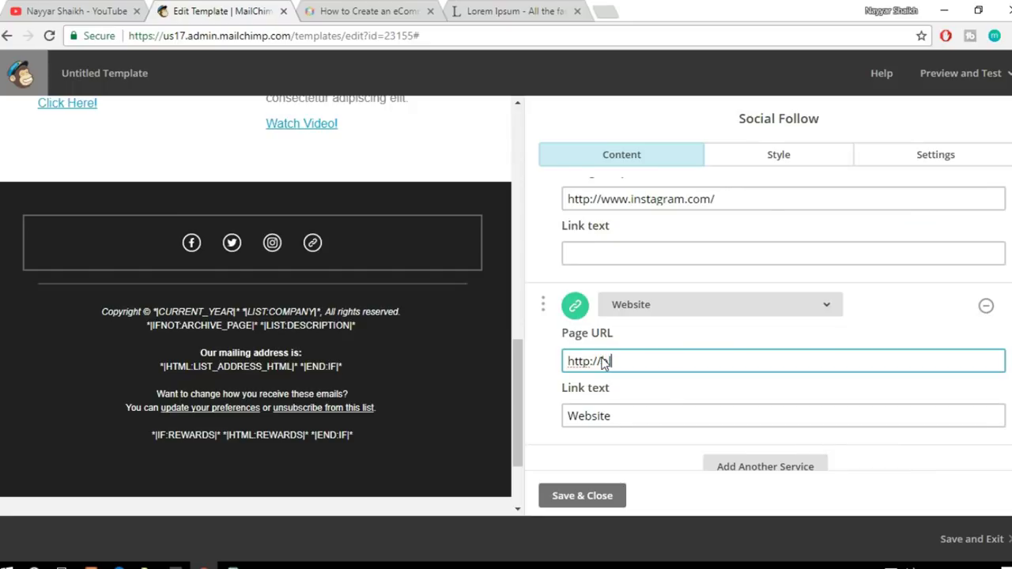
{"action": "type", "text": "loggdude.com"}
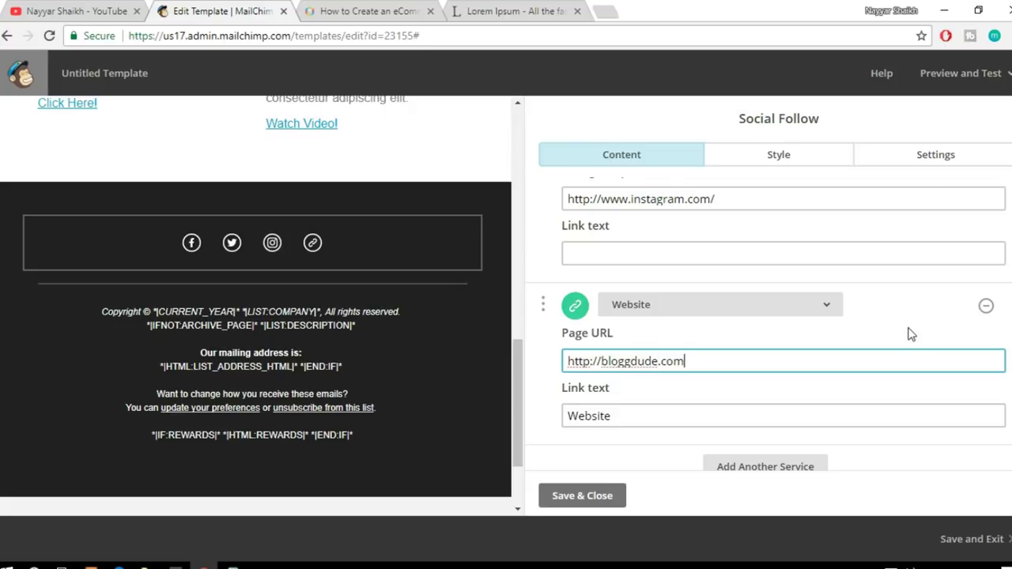
{"action": "scroll", "coordinate": [909, 329], "scroll_direction": "up", "scroll_amount": 6}
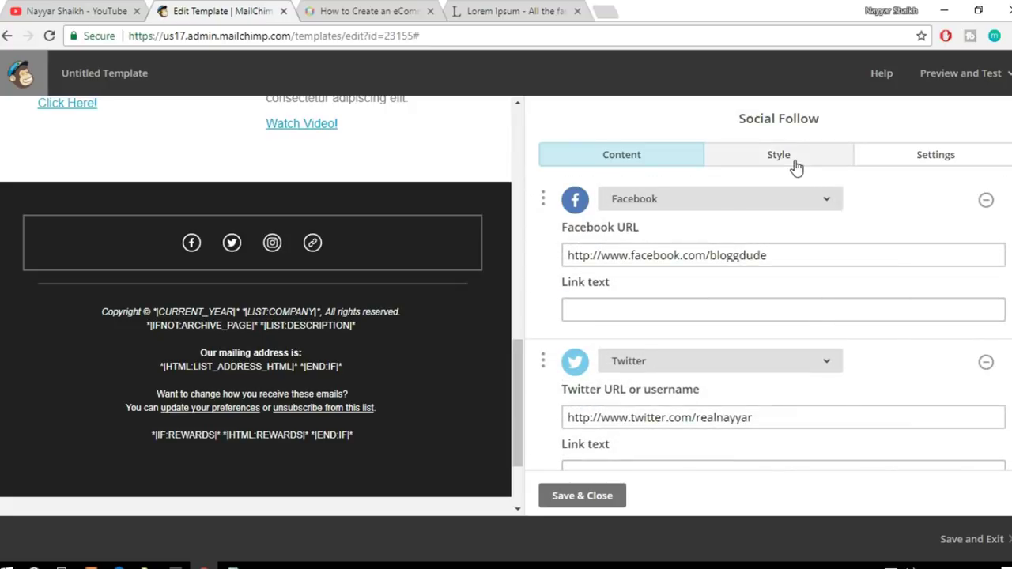
Step: Style the social bar with No Color background and border left at None
{"action": "left_click", "coordinate": [795, 162]}
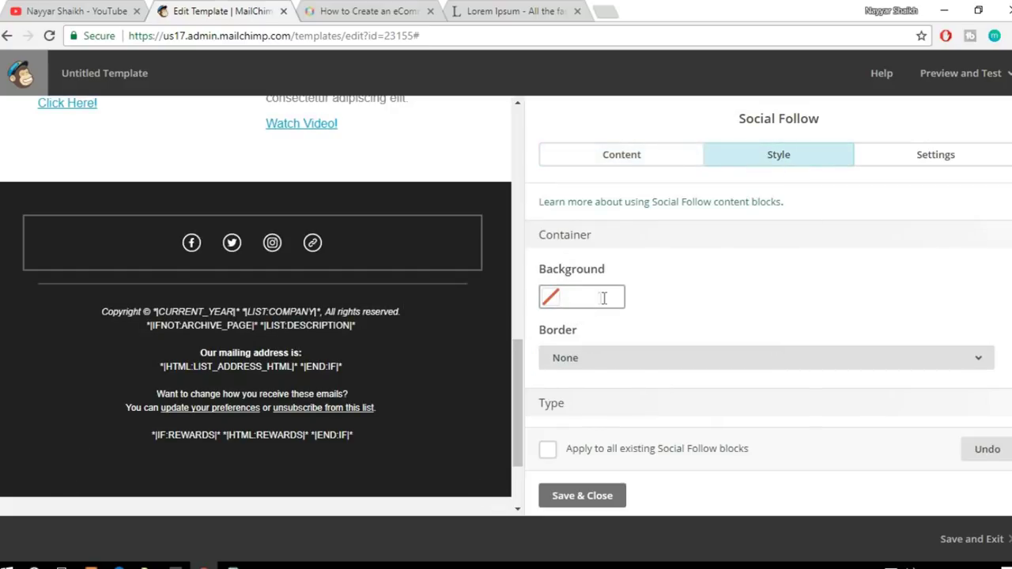
{"action": "scroll", "coordinate": [796, 280], "scroll_direction": "down", "scroll_amount": 1}
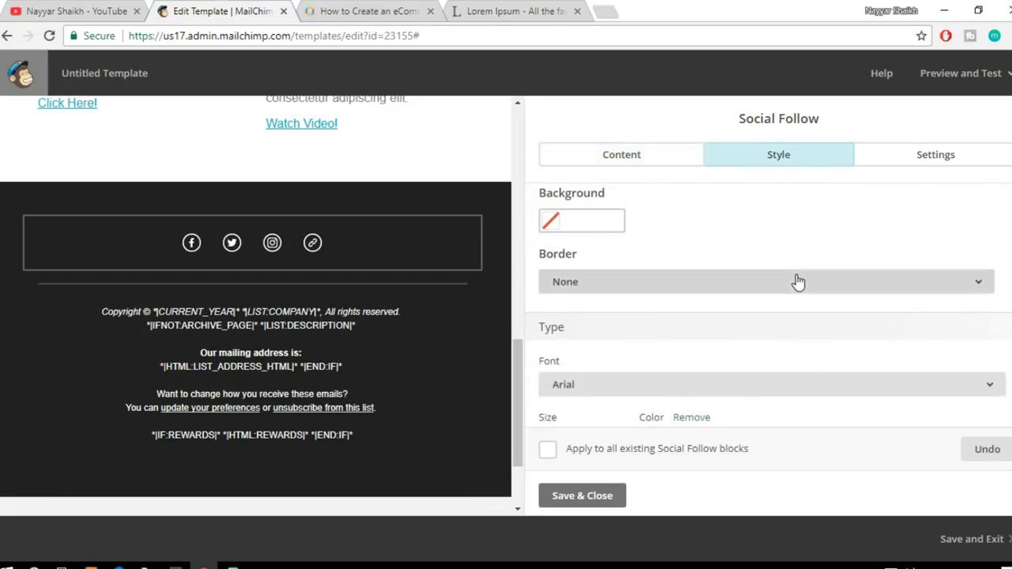
{"action": "left_click", "coordinate": [609, 226]}
{"action": "left_click", "coordinate": [593, 371]}
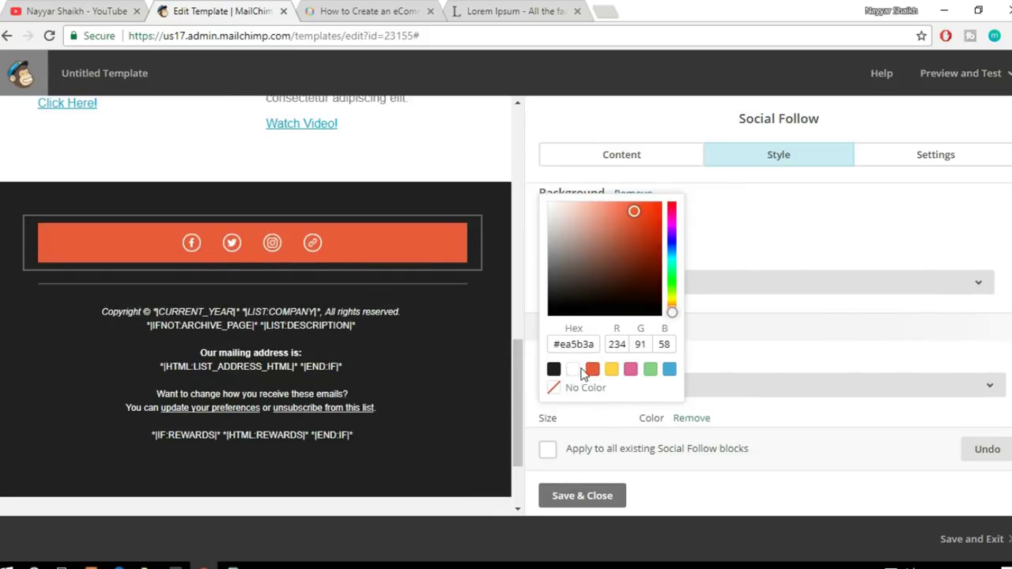
{"action": "left_click", "coordinate": [579, 392]}
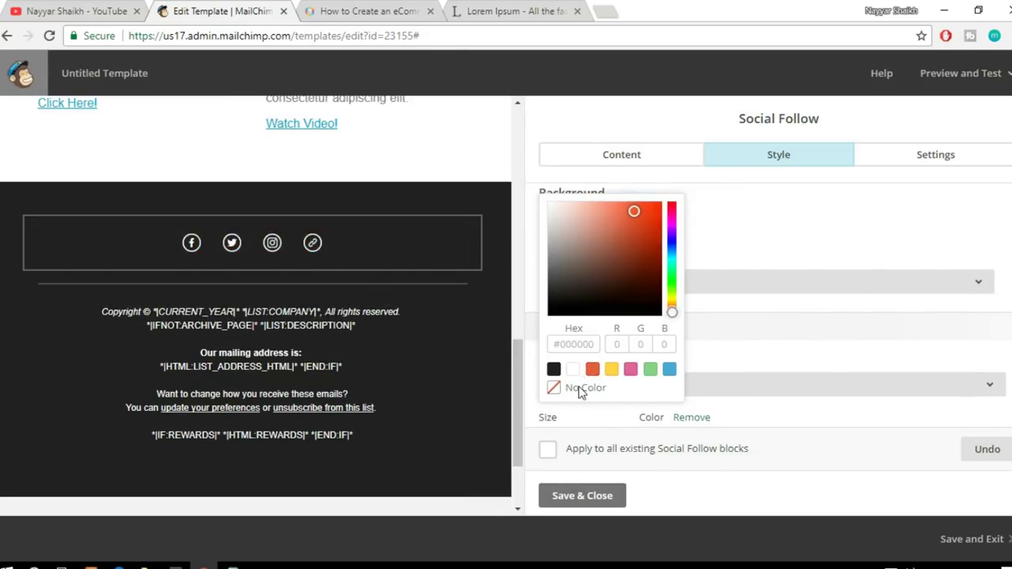
{"action": "left_click", "coordinate": [826, 255]}
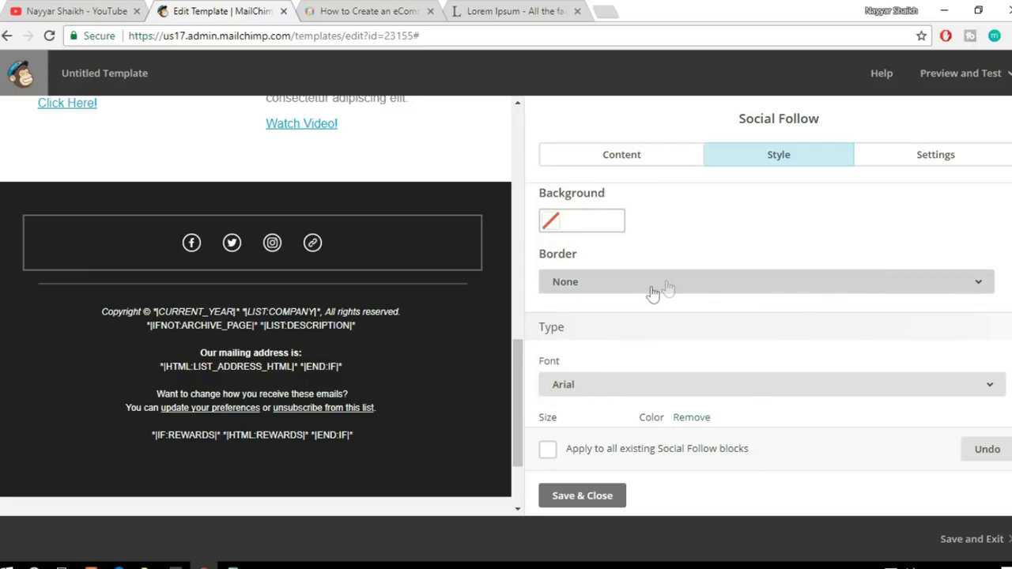
{"action": "left_click", "coordinate": [664, 288]}
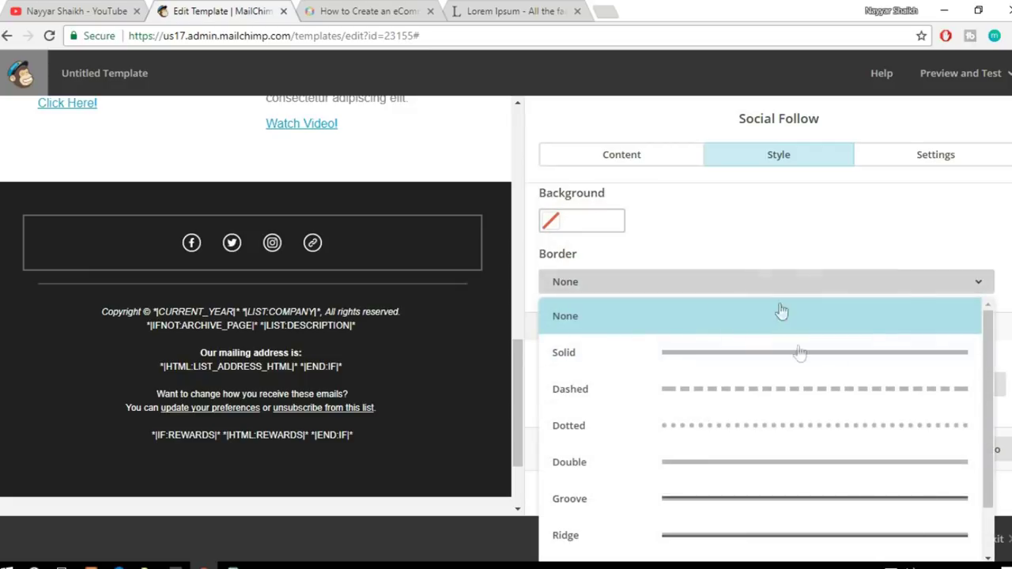
{"action": "left_click", "coordinate": [787, 259]}
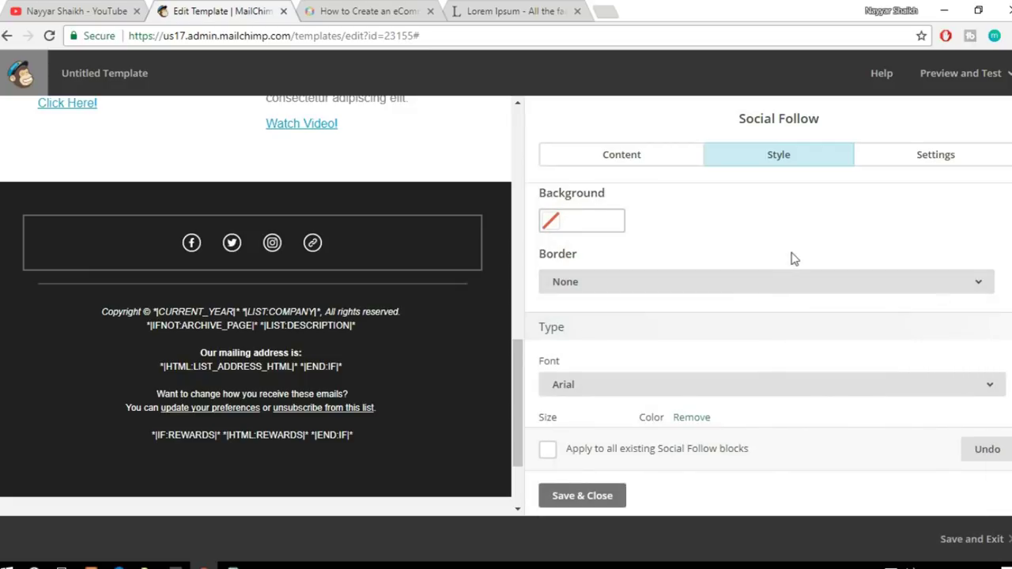
Step: Select the social icons container in the preview to check its styling
{"action": "scroll", "coordinate": [797, 263], "scroll_direction": "up", "scroll_amount": 1}
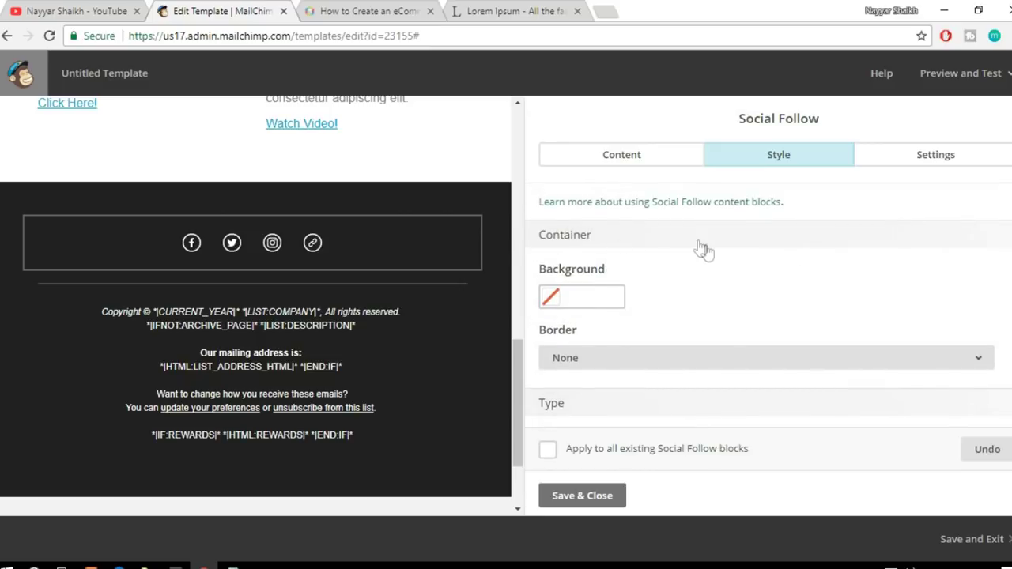
{"action": "double_click", "coordinate": [543, 235]}
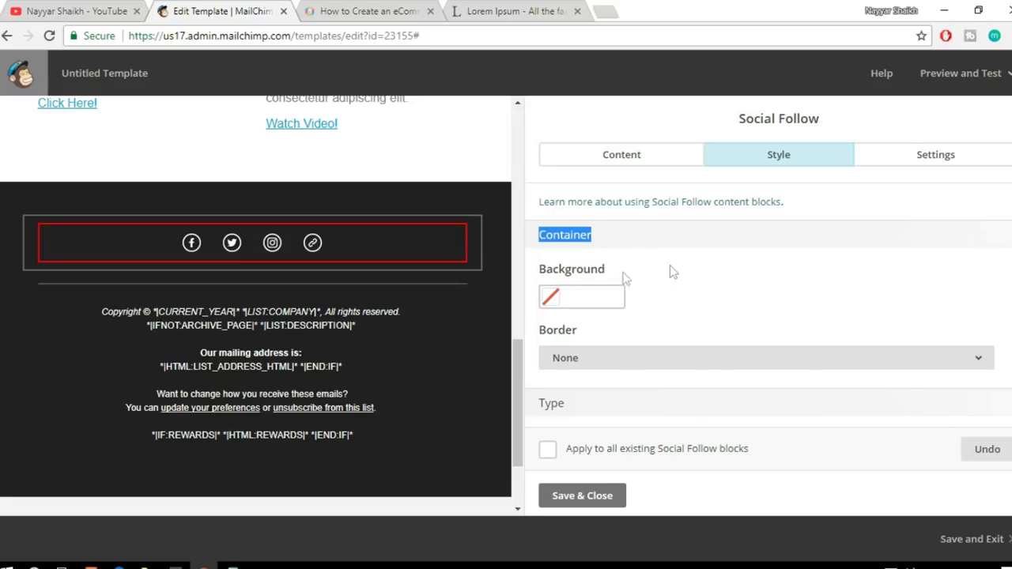
{"action": "left_click", "coordinate": [552, 237]}
{"action": "left_click", "coordinate": [551, 237]}
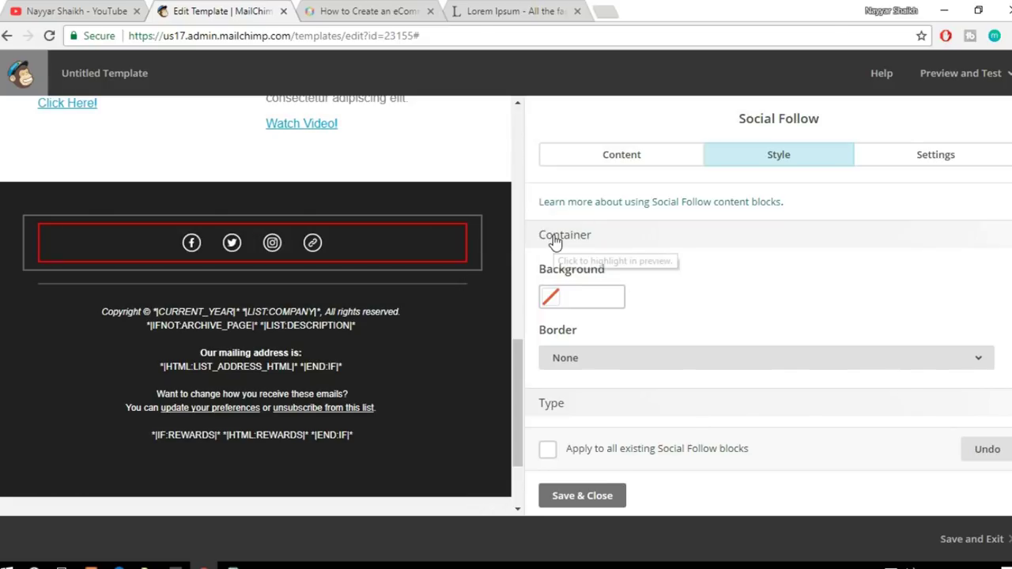
{"action": "left_click", "coordinate": [581, 237]}
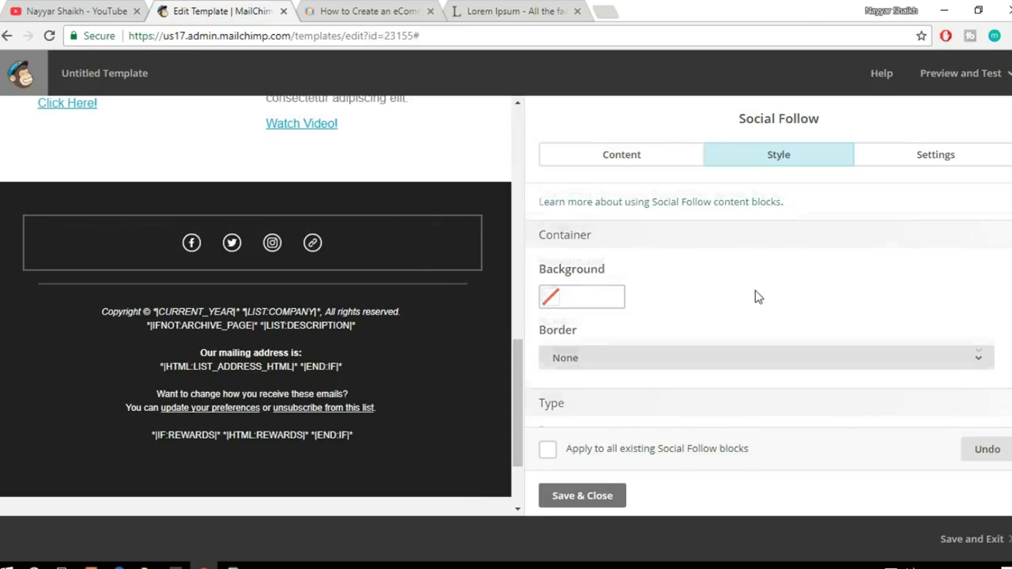
{"action": "scroll", "coordinate": [753, 294], "scroll_direction": "down", "scroll_amount": 3}
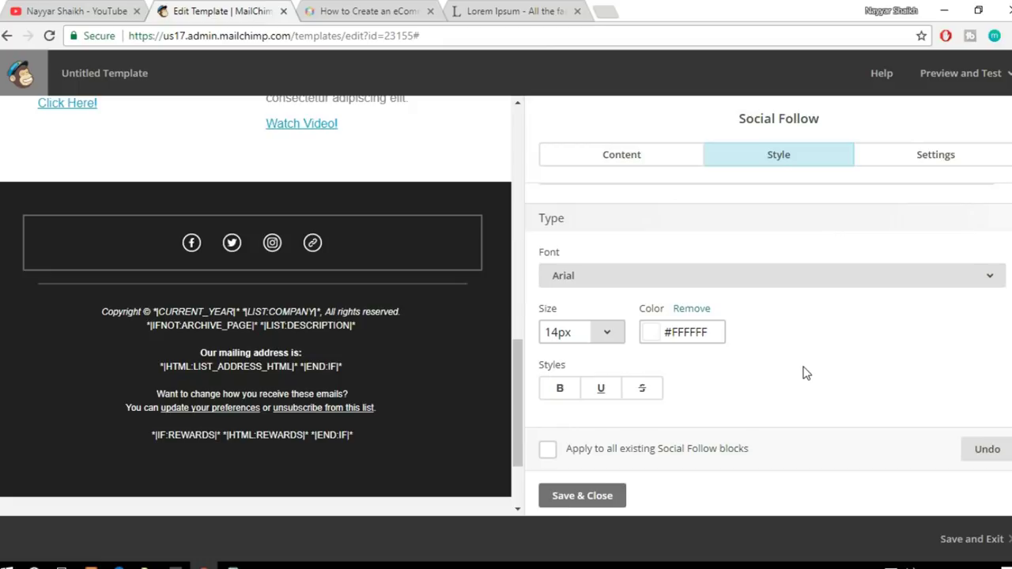
{"action": "scroll", "coordinate": [810, 376], "scroll_direction": "up", "scroll_amount": 3}
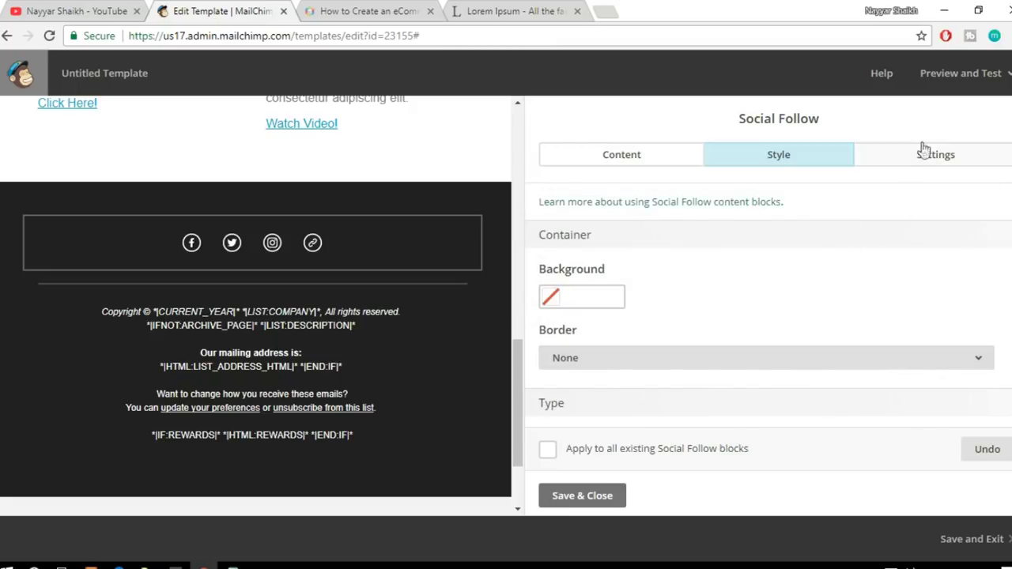
Step: Set the social icons to display icons and text, large icons with labels beneath
{"action": "left_click", "coordinate": [932, 171]}
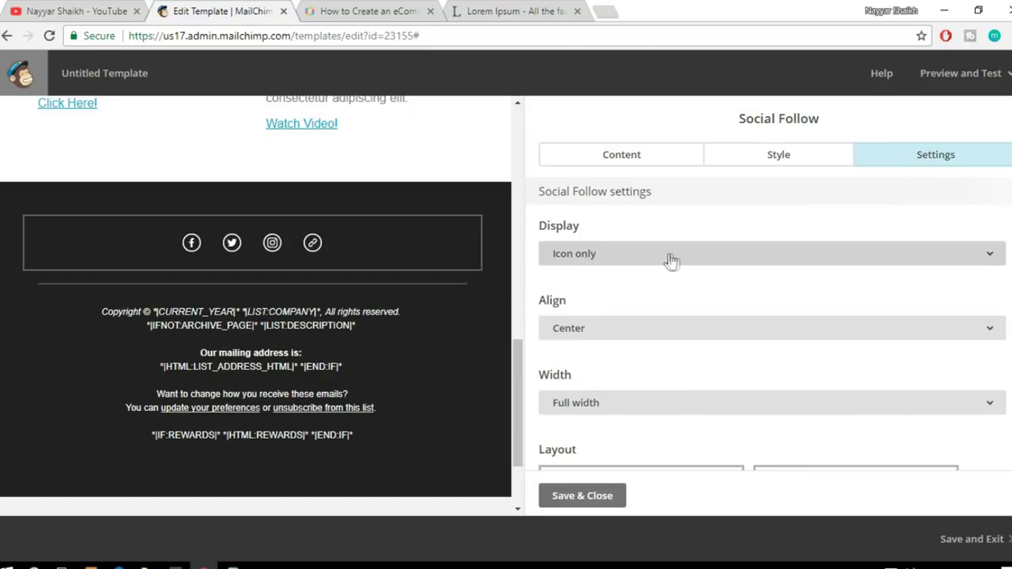
{"action": "left_click", "coordinate": [647, 261]}
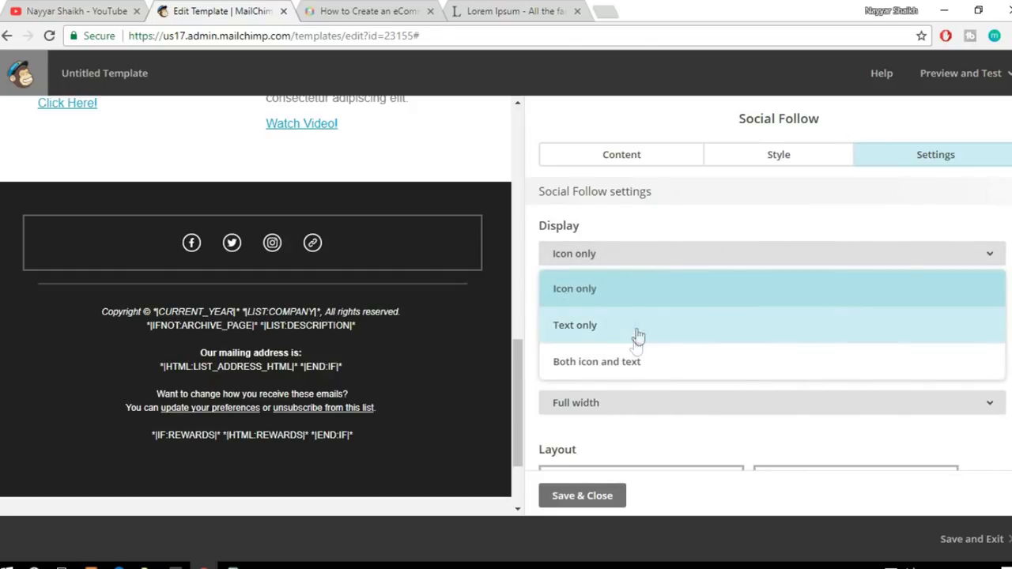
{"action": "left_click", "coordinate": [655, 366]}
{"action": "mouse_move", "coordinate": [129, 245]}
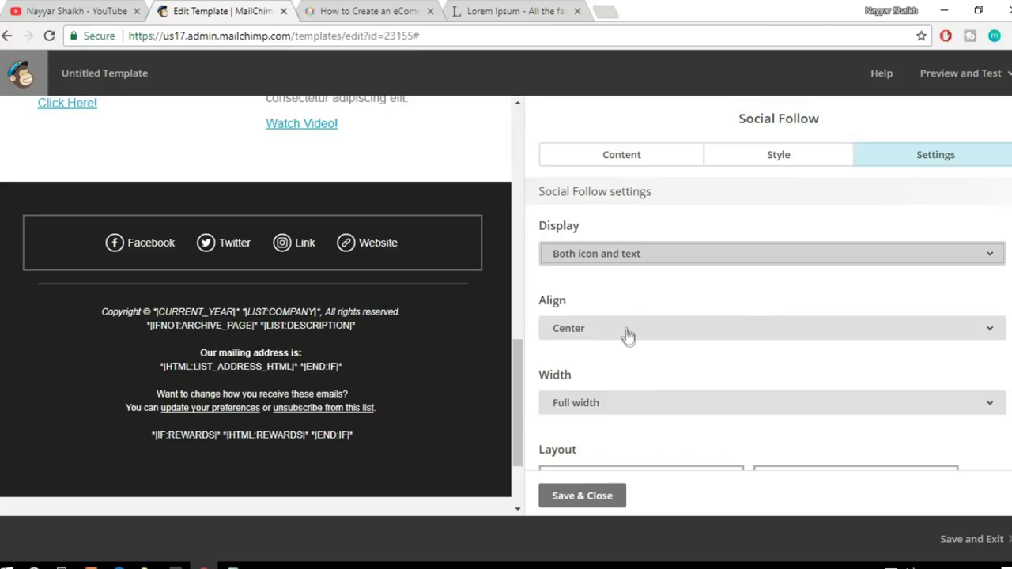
{"action": "scroll", "coordinate": [688, 324], "scroll_direction": "down", "scroll_amount": 1}
{"action": "scroll", "coordinate": [690, 326], "scroll_direction": "down", "scroll_amount": 1}
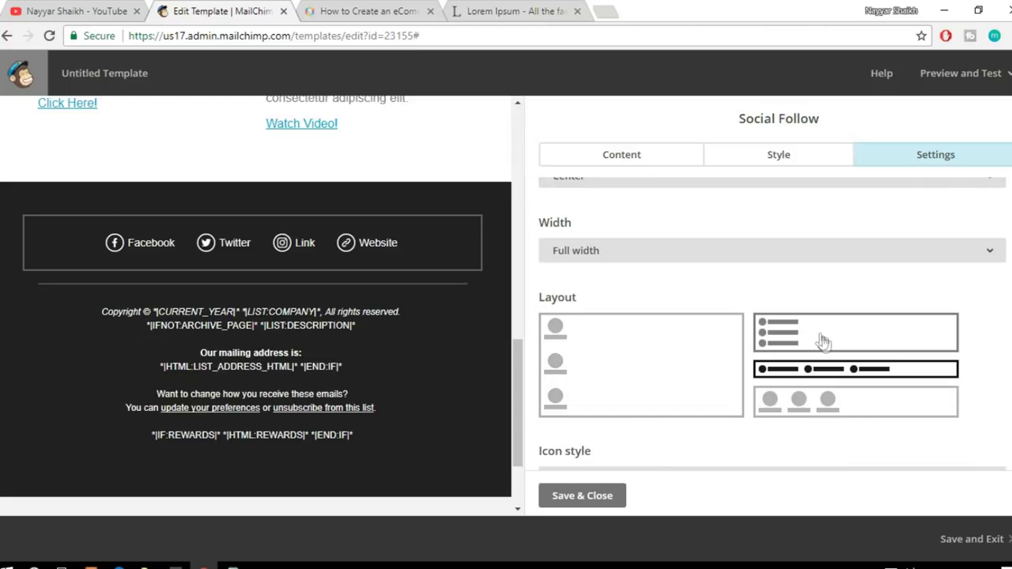
{"action": "left_click", "coordinate": [843, 418]}
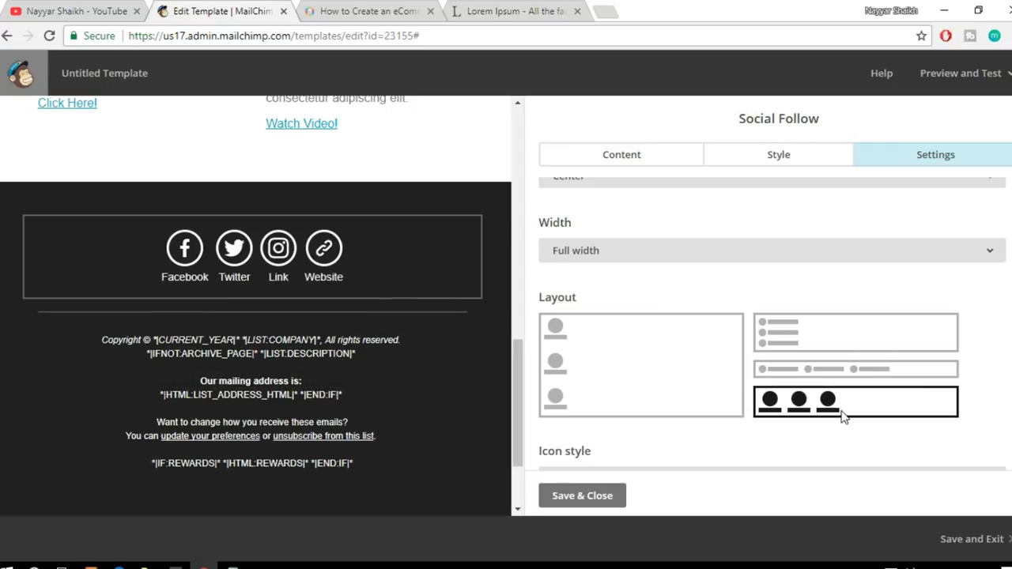
{"action": "left_click", "coordinate": [844, 348]}
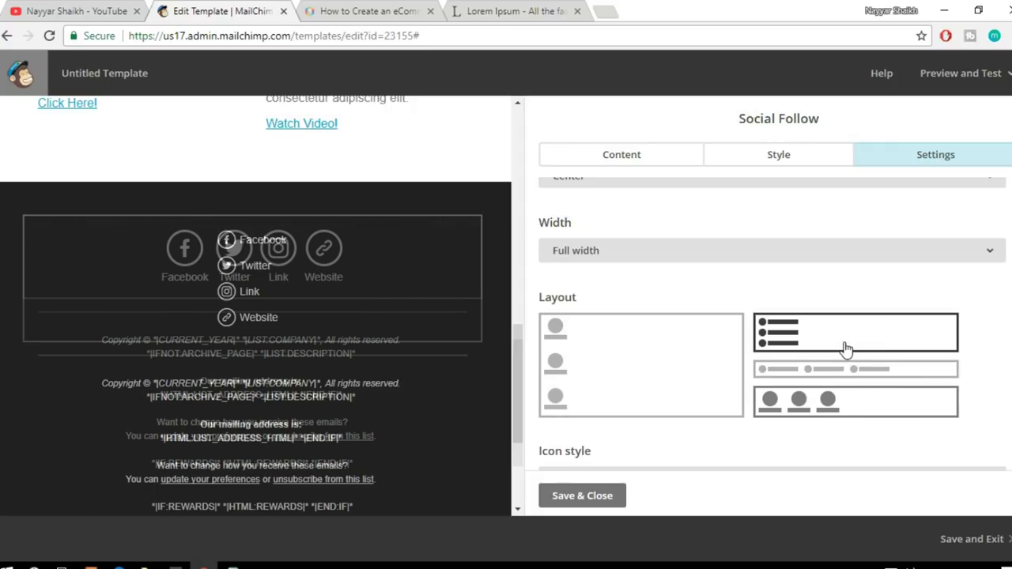
{"action": "left_click", "coordinate": [832, 408]}
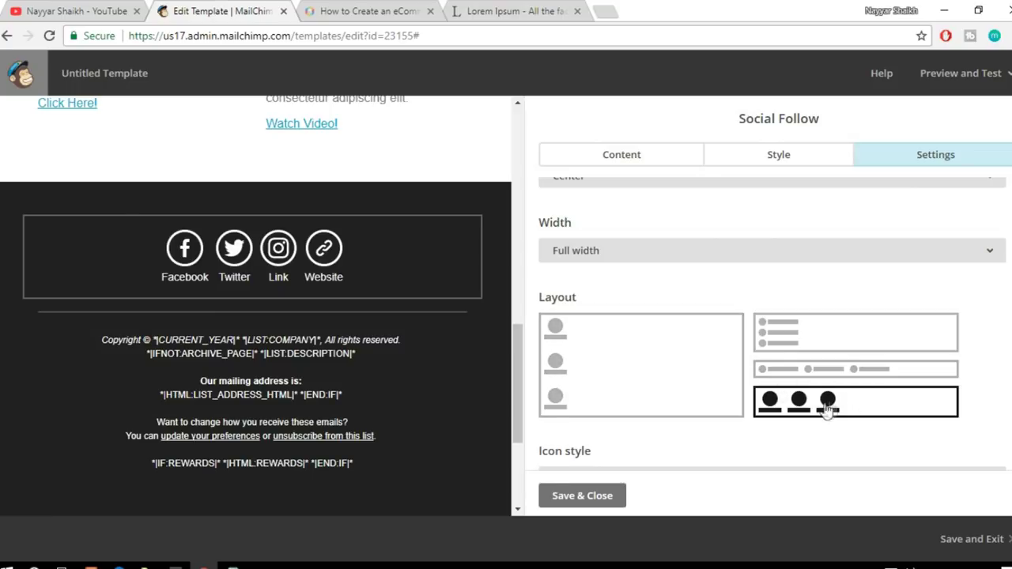
{"action": "scroll", "coordinate": [873, 410], "scroll_direction": "down", "scroll_amount": 2}
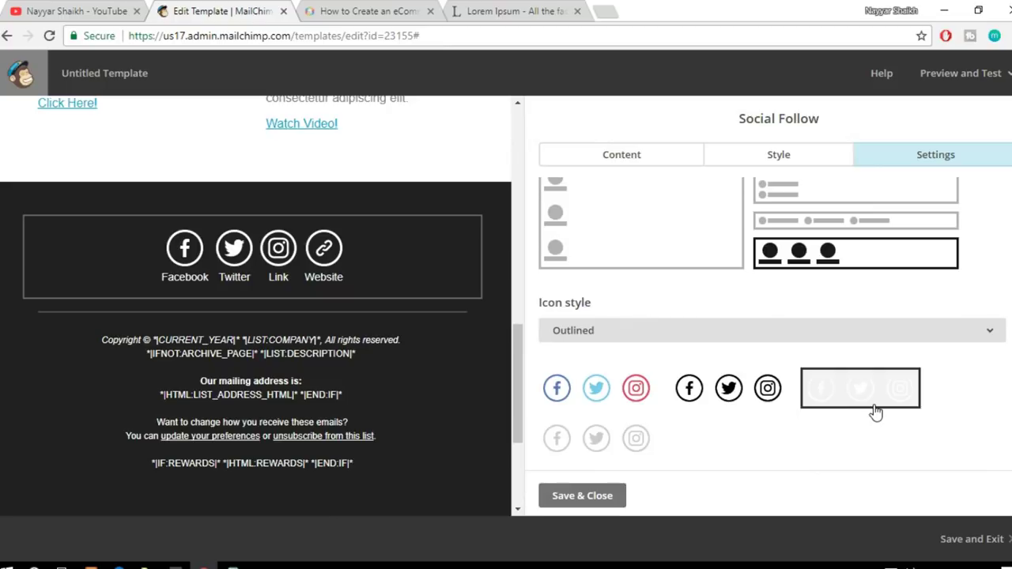
Step: Choose the colored outlined icon style and save the social follow settings
{"action": "left_click", "coordinate": [599, 394]}
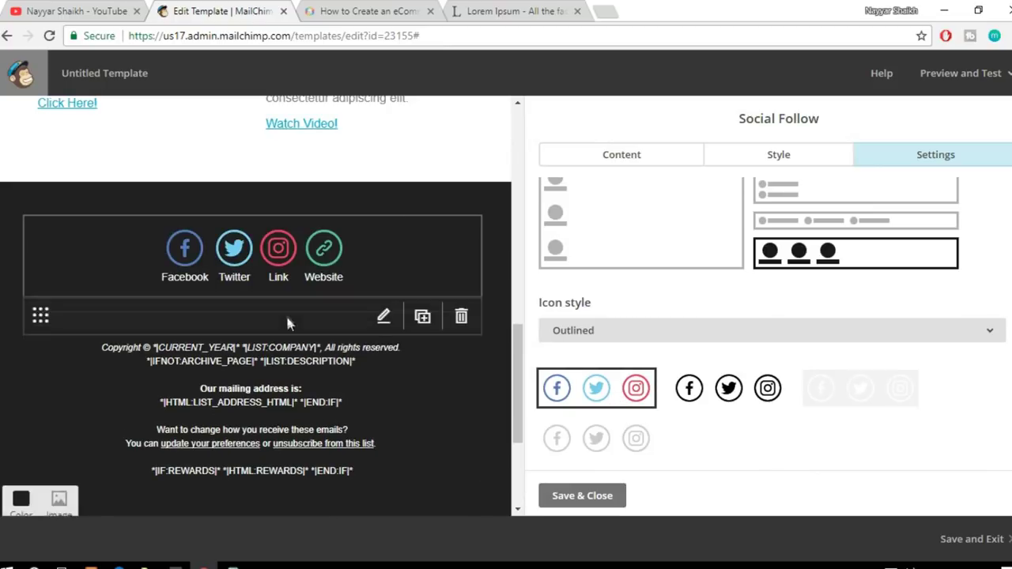
{"action": "left_click", "coordinate": [740, 395]}
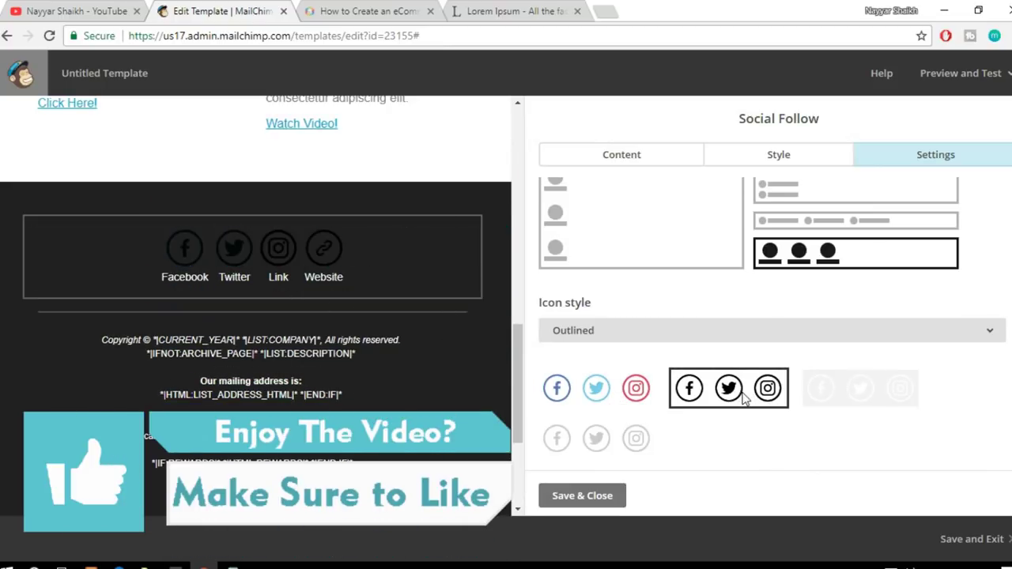
{"action": "left_click", "coordinate": [636, 440]}
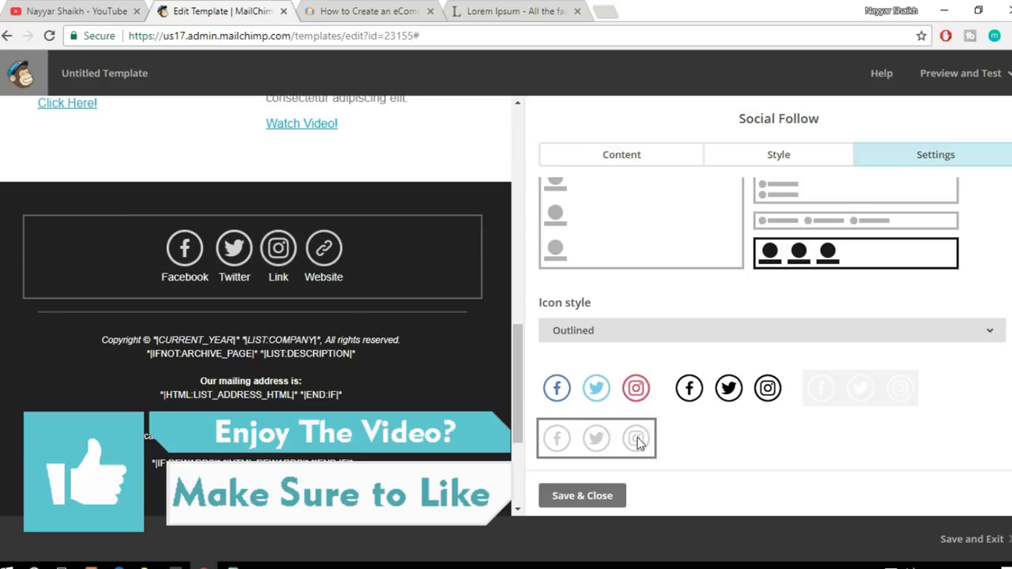
{"action": "left_click", "coordinate": [881, 405]}
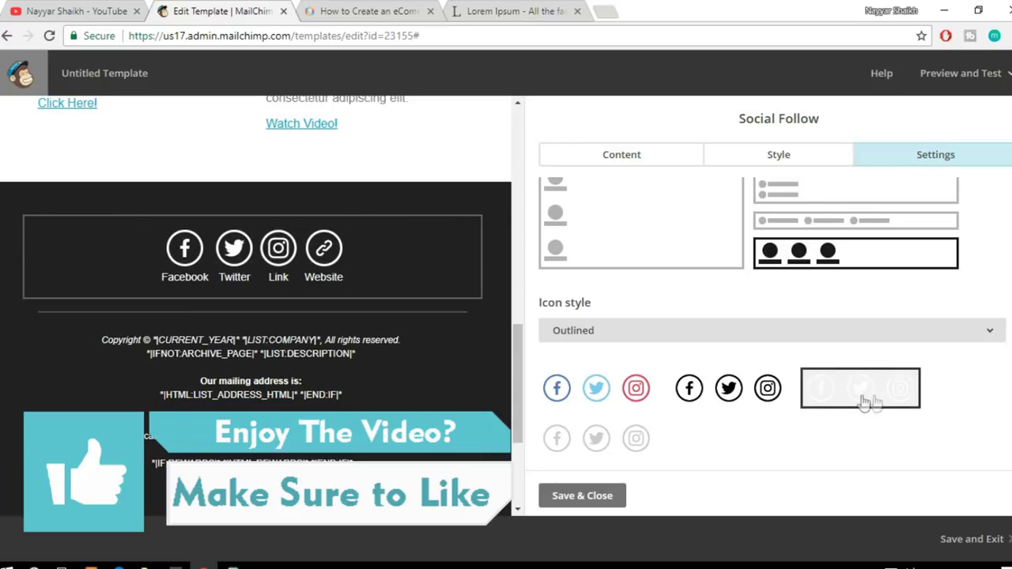
{"action": "left_click", "coordinate": [608, 394]}
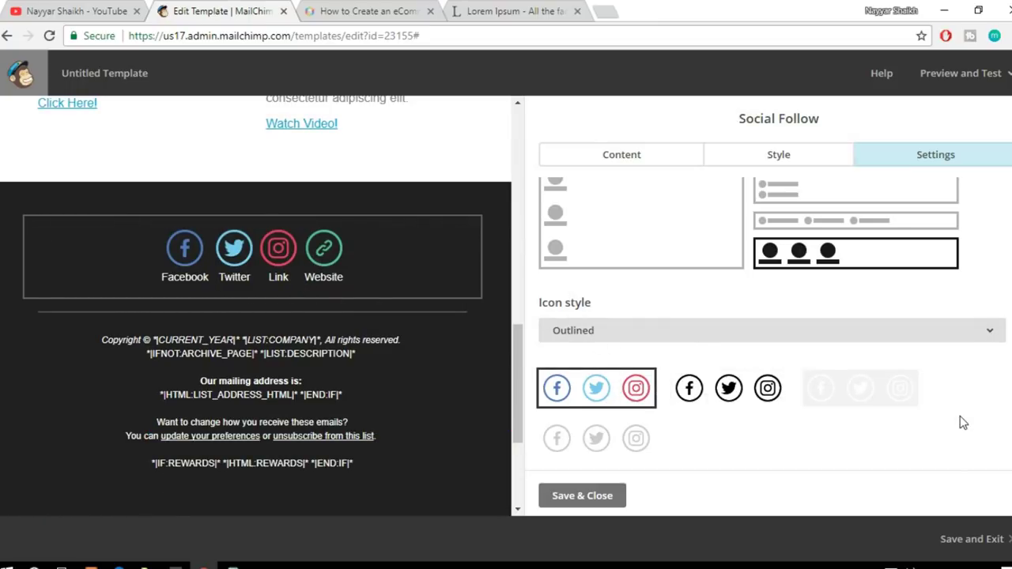
{"action": "left_click", "coordinate": [580, 500]}
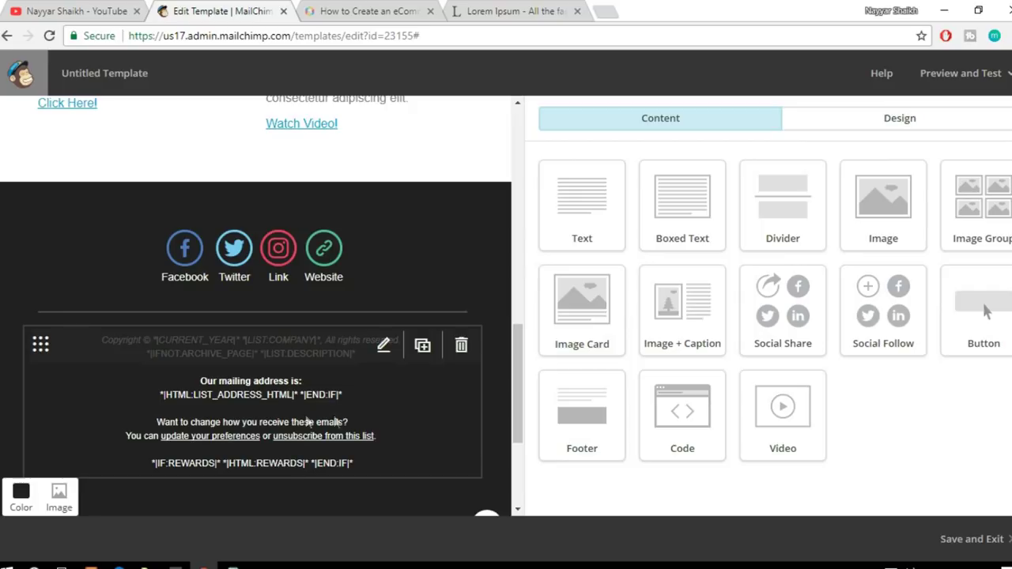
{"action": "left_click", "coordinate": [265, 393]}
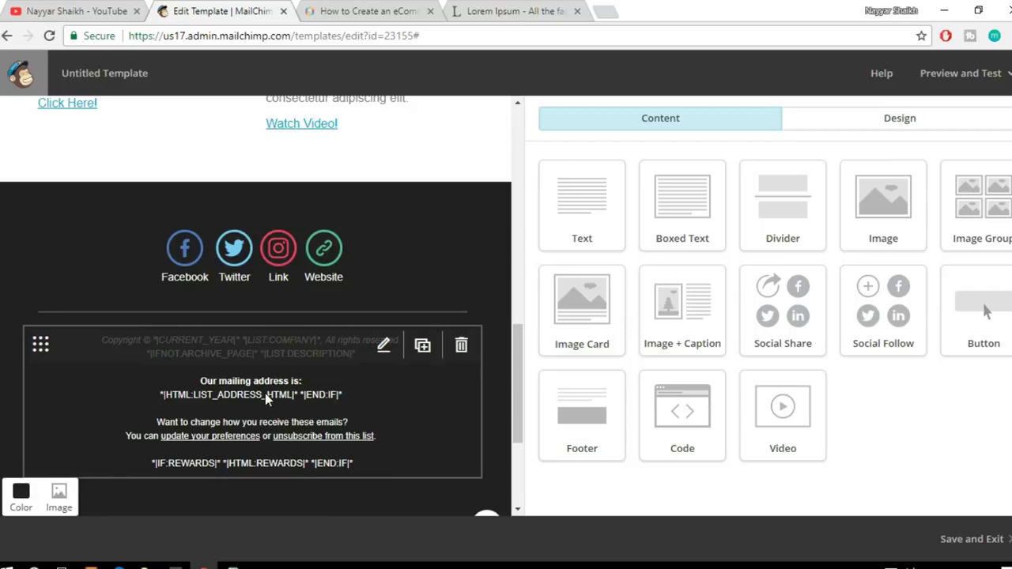
{"action": "left_click_drag", "start_coordinate": [605, 313], "coordinate": [683, 307]}
{"action": "left_click", "coordinate": [691, 345]}
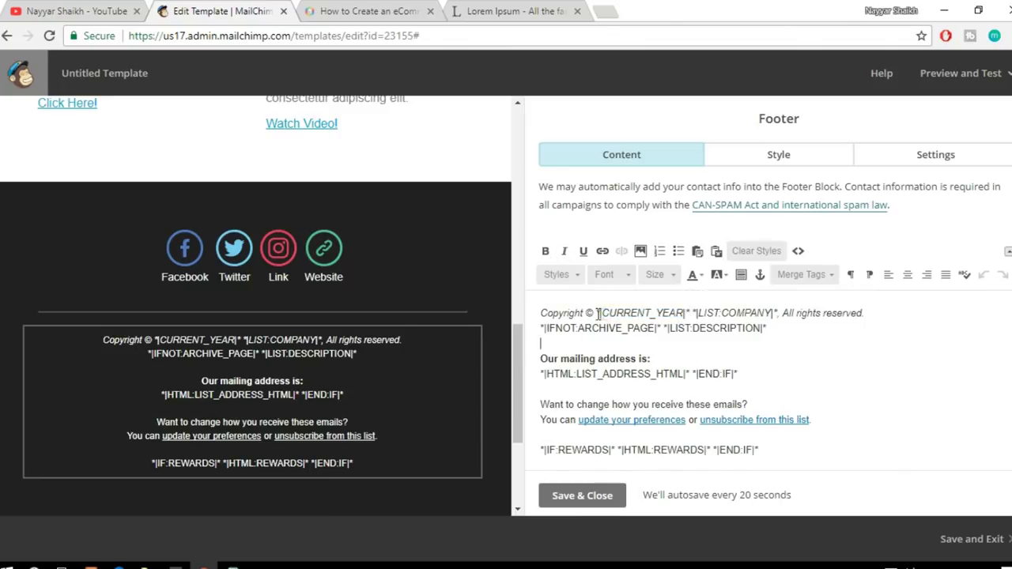
{"action": "left_click_drag", "start_coordinate": [699, 314], "coordinate": [766, 310]}
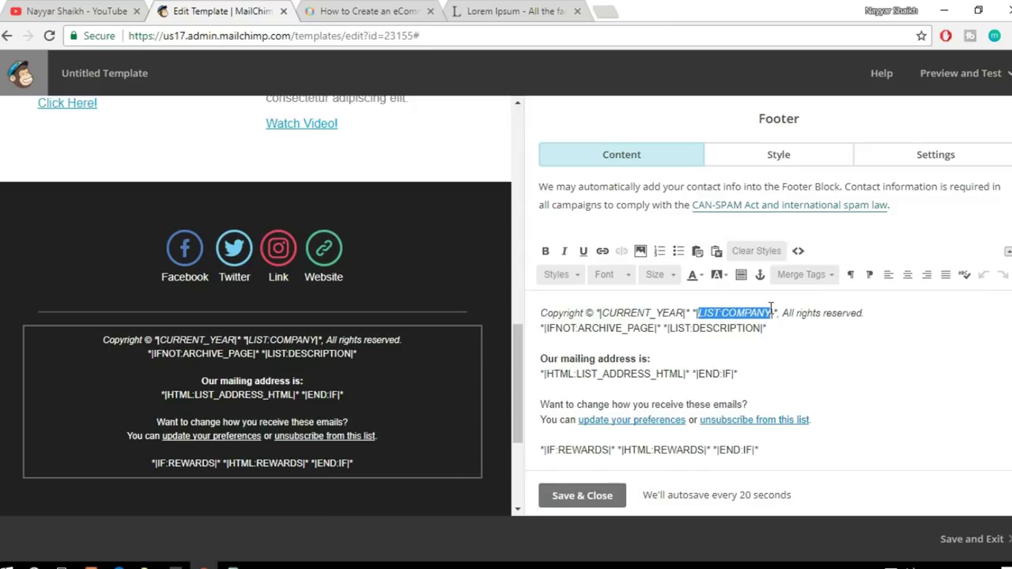
{"action": "left_click", "coordinate": [847, 375]}
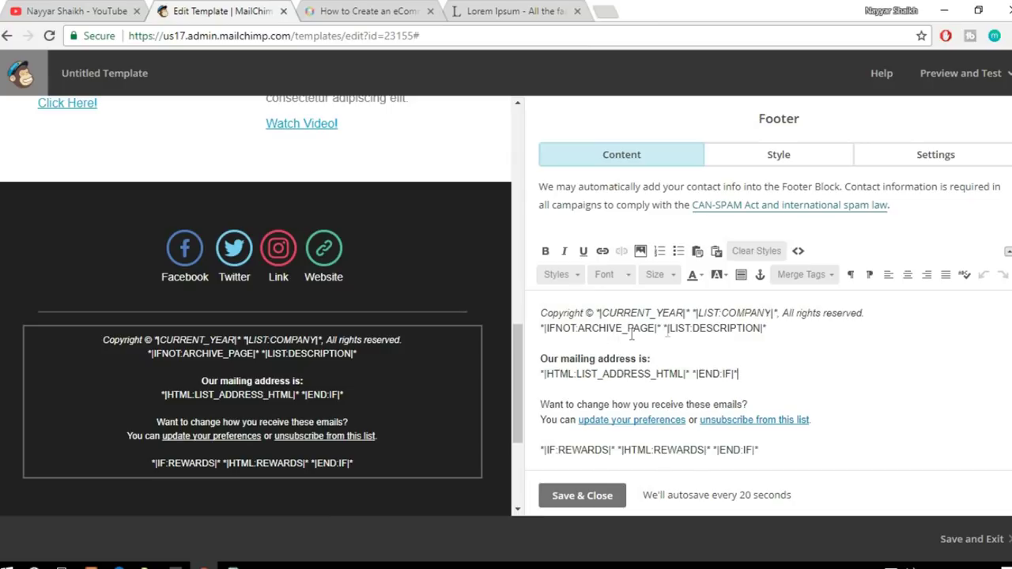
{"action": "scroll", "coordinate": [742, 333], "scroll_direction": "down", "scroll_amount": 1}
{"action": "left_click_drag", "start_coordinate": [738, 341], "coordinate": [545, 341]}
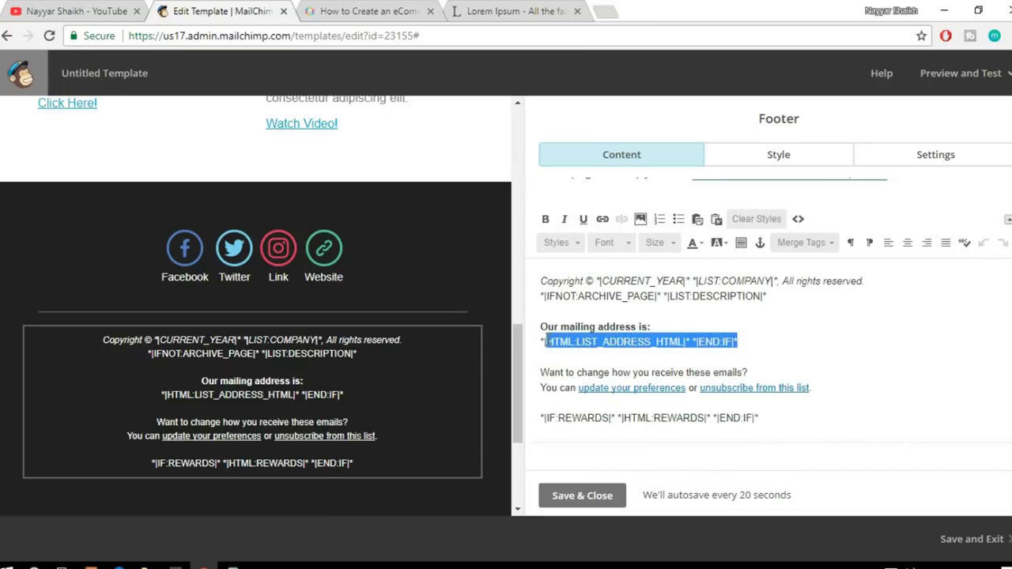
{"action": "left_click", "coordinate": [744, 346]}
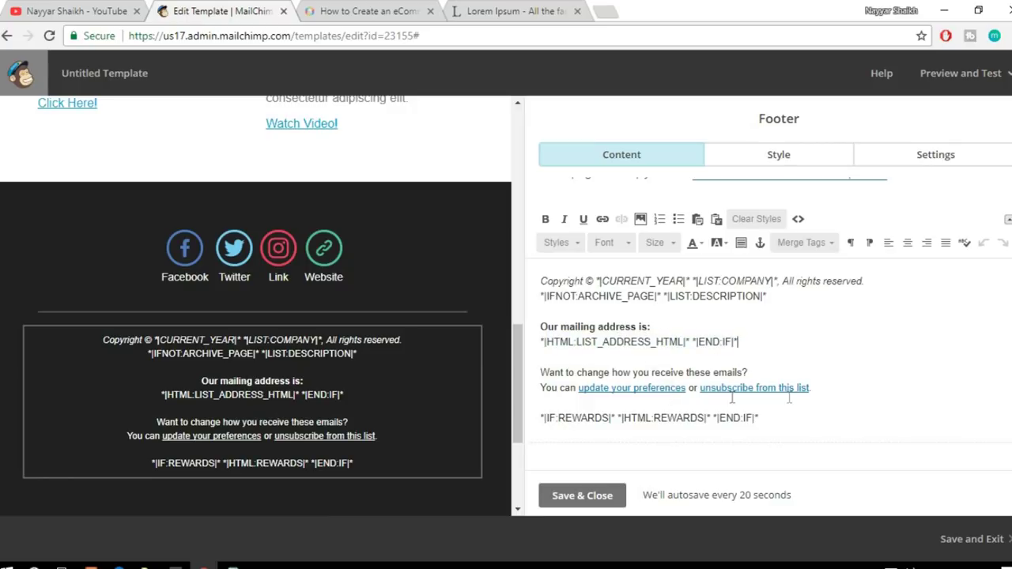
{"action": "left_click_drag", "start_coordinate": [834, 389], "coordinate": [700, 389]}
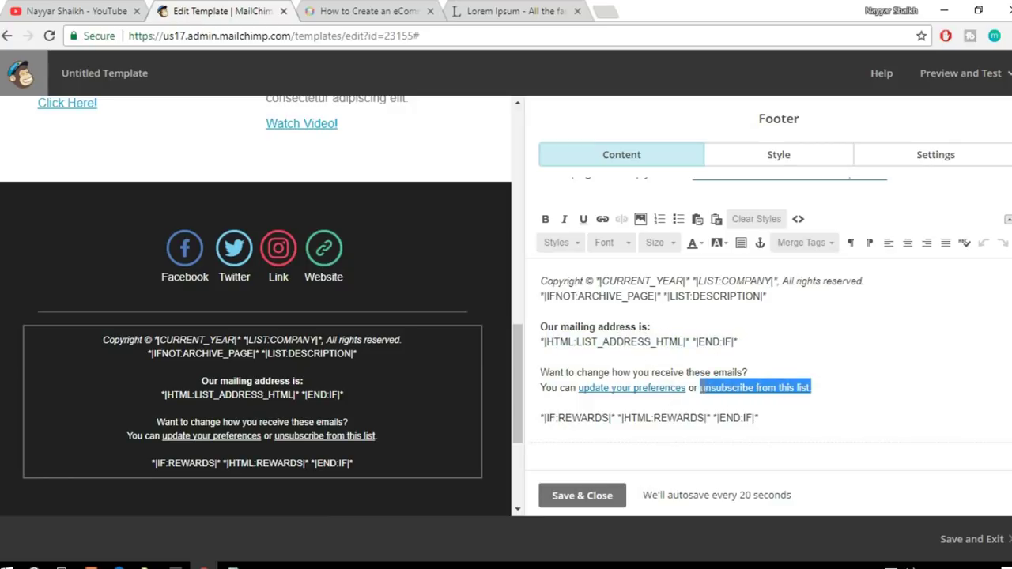
{"action": "left_click", "coordinate": [820, 397]}
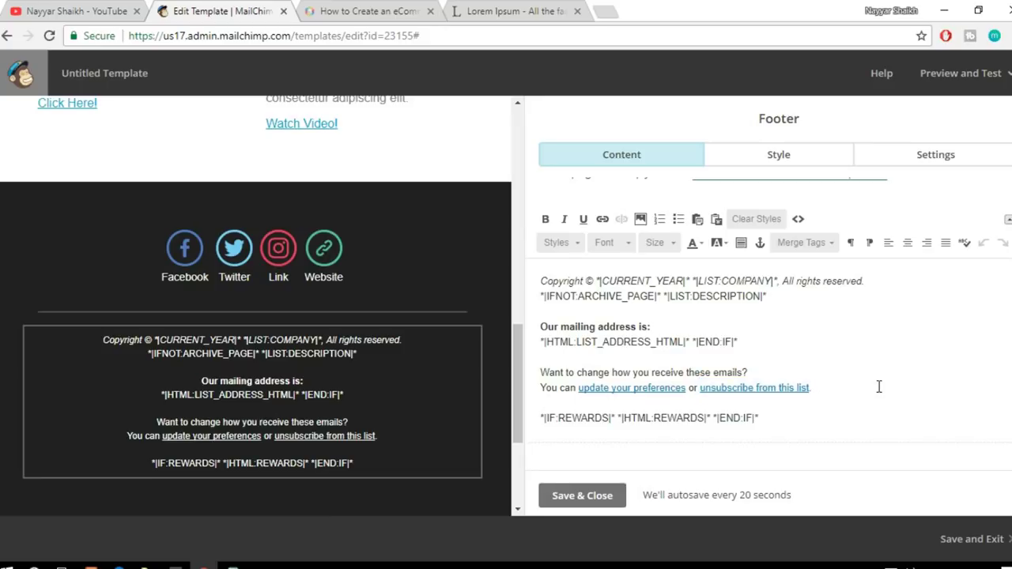
{"action": "scroll", "coordinate": [432, 338], "scroll_direction": "up", "scroll_amount": 15}
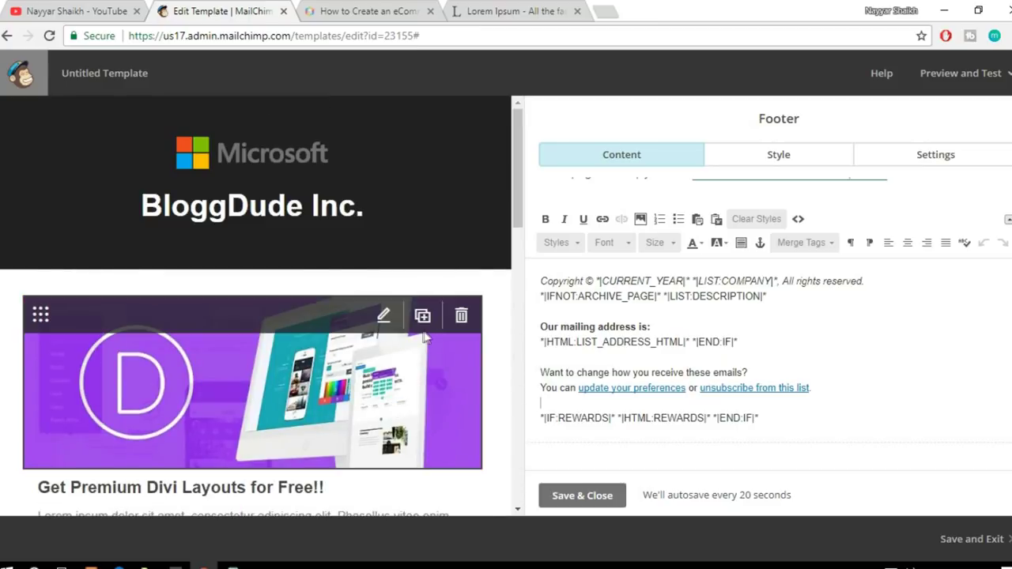
{"action": "scroll", "coordinate": [425, 338], "scroll_direction": "down", "scroll_amount": 2}
{"action": "scroll", "coordinate": [515, 155], "scroll_direction": "up", "scroll_amount": 2}
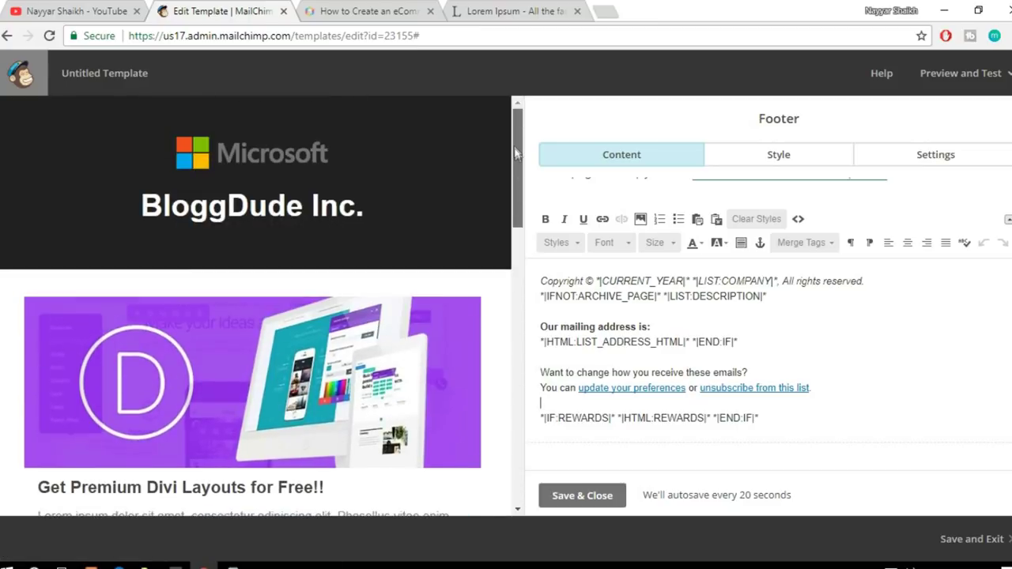
{"action": "left_click_drag", "start_coordinate": [515, 182], "coordinate": [533, 438]}
{"action": "left_click", "coordinate": [571, 494]}
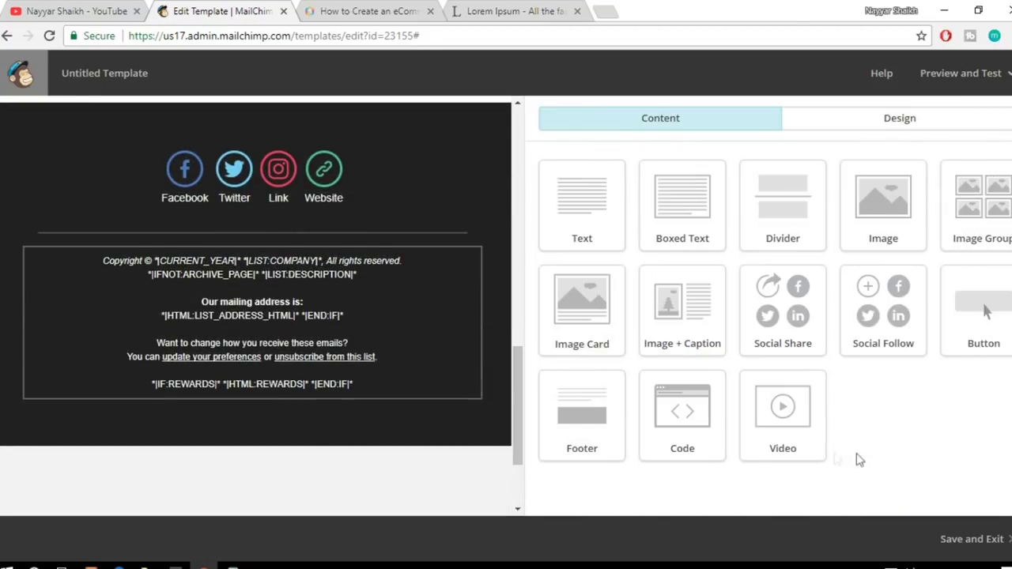
Step: Send a template test email to your own address, then open a new browser tab
{"action": "scroll", "coordinate": [221, 324], "scroll_direction": "up", "scroll_amount": 10}
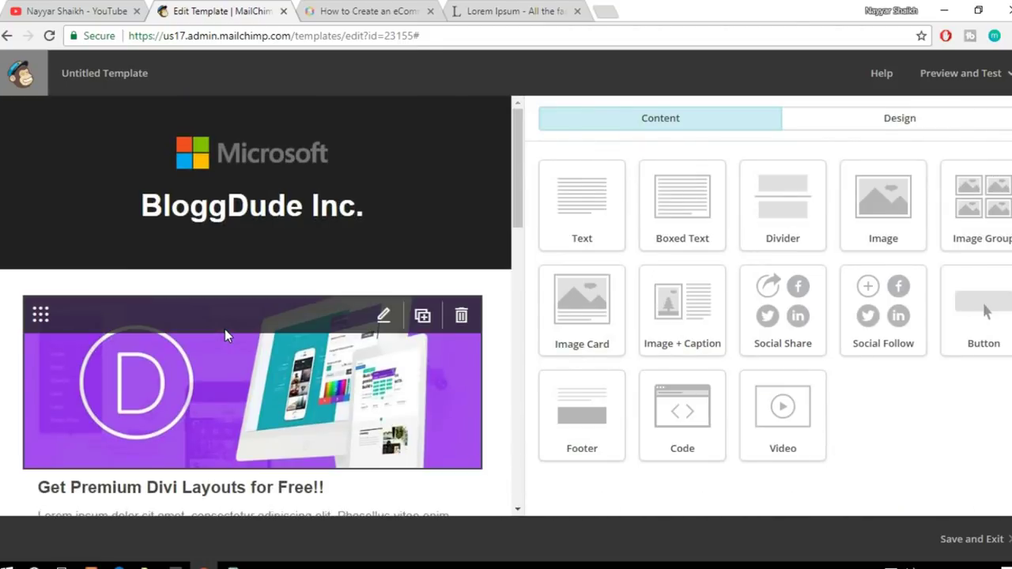
{"action": "left_click", "coordinate": [949, 87]}
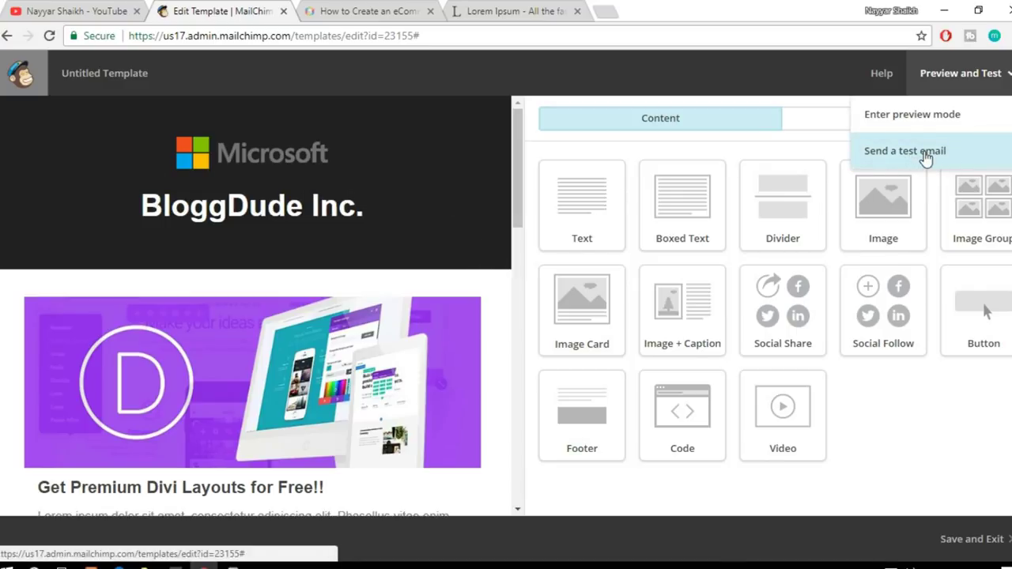
{"action": "left_click", "coordinate": [925, 154]}
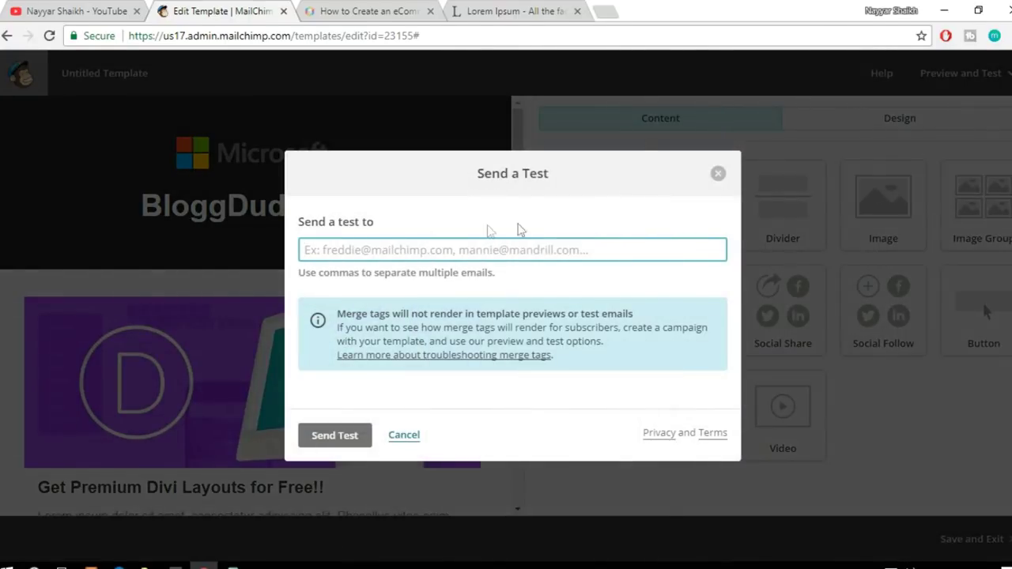
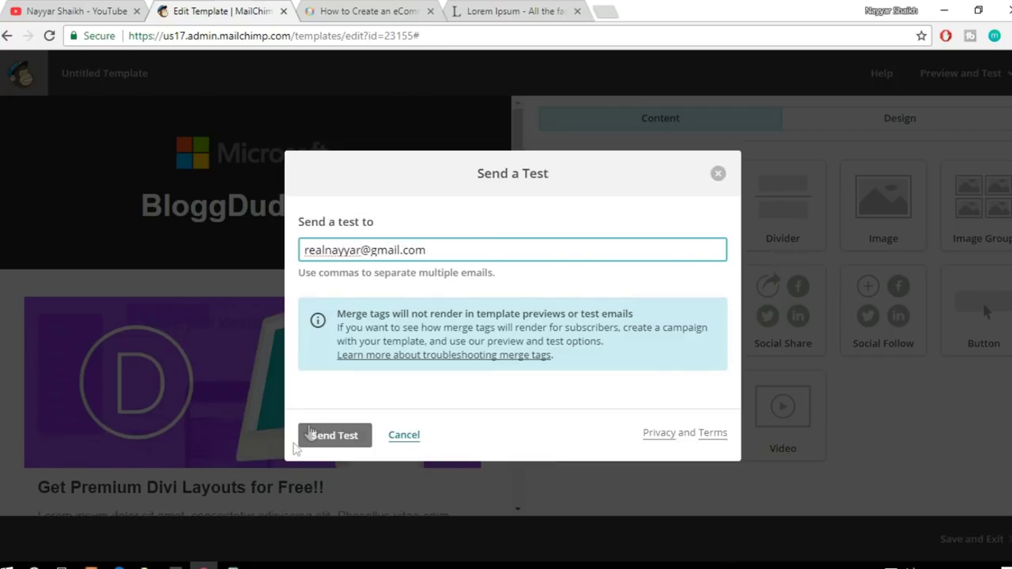
{"action": "left_click", "coordinate": [338, 437]}
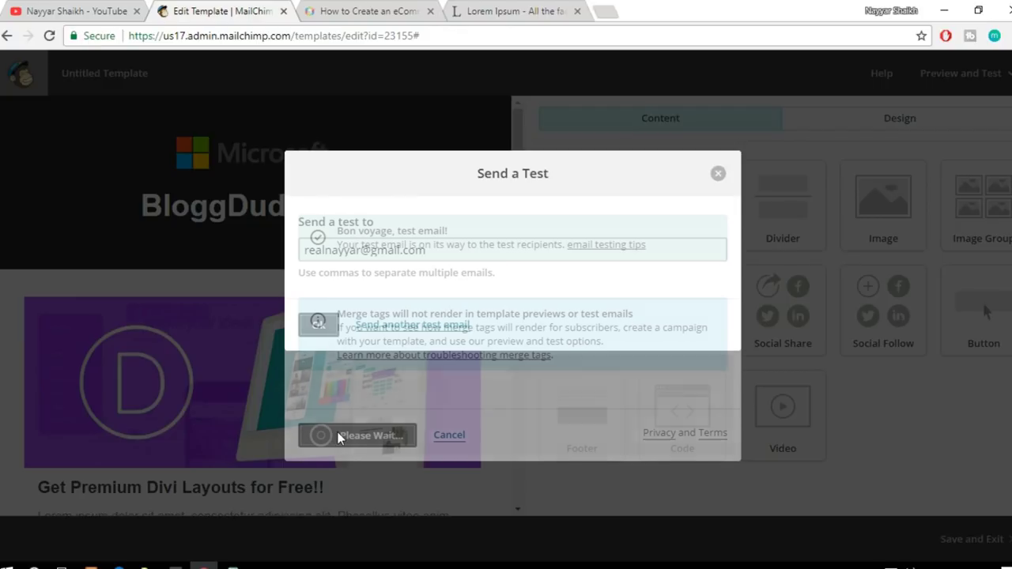
{"action": "left_click", "coordinate": [319, 325]}
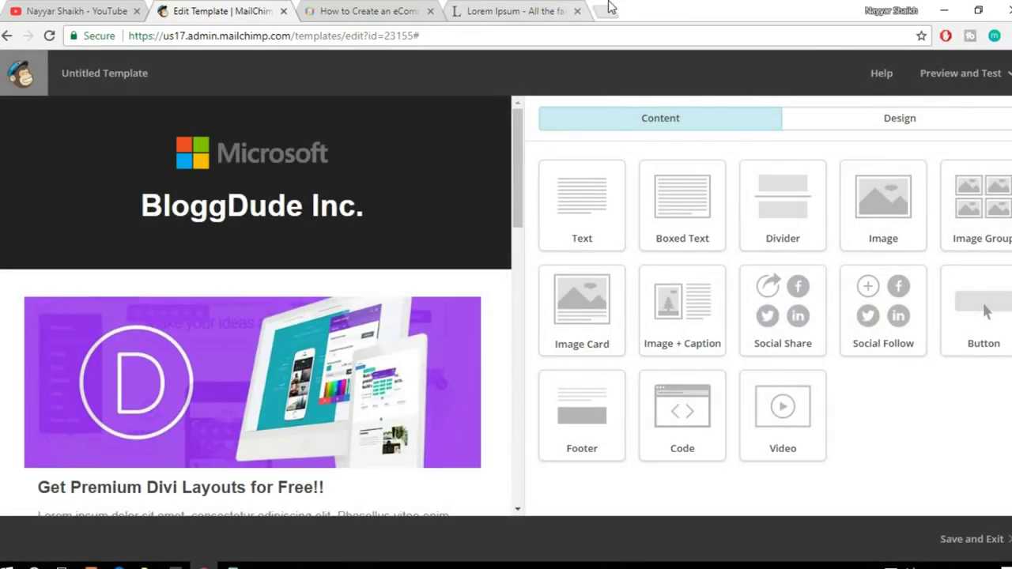
{"action": "left_click", "coordinate": [605, 11]}
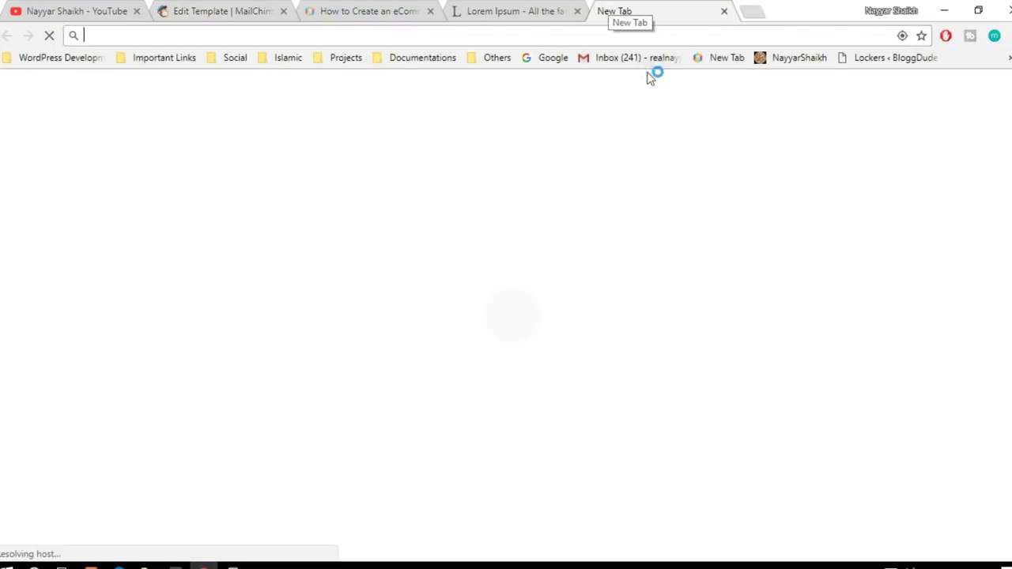
Step: Open the MailChimp Template Test email from Gmail's Promotions tab and scroll through it
{"action": "left_click", "coordinate": [647, 57]}
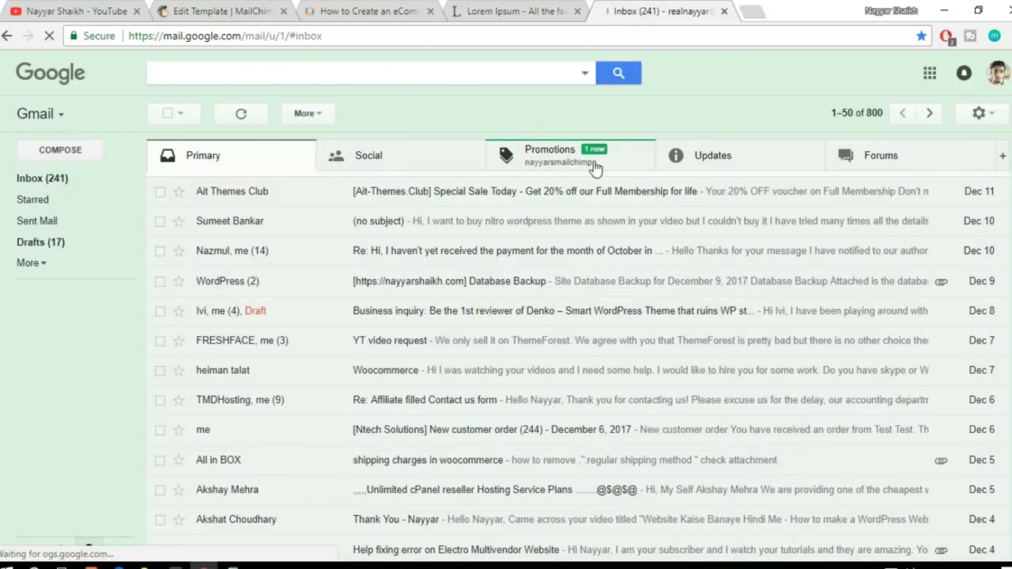
{"action": "left_click", "coordinate": [595, 169]}
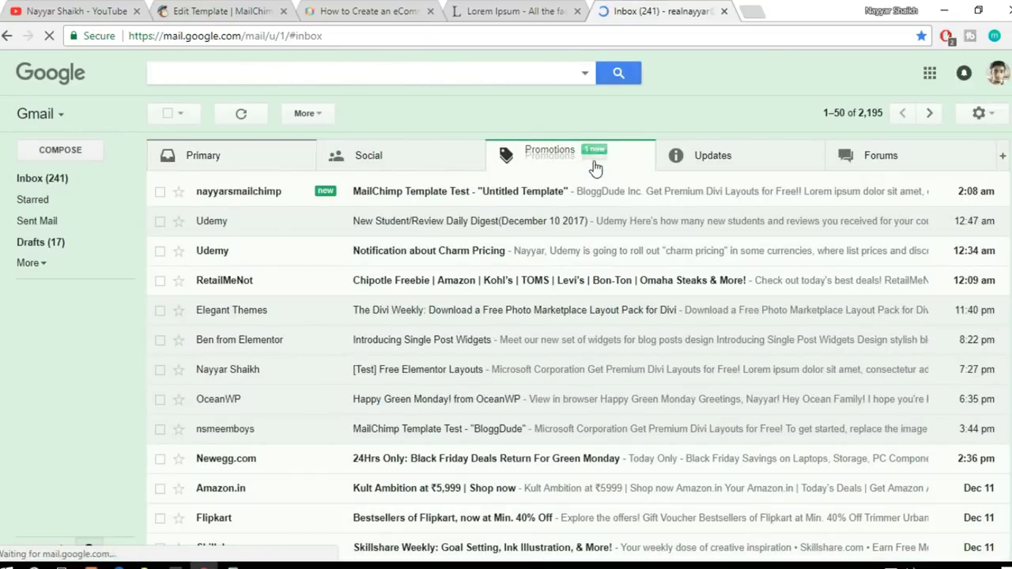
{"action": "left_click", "coordinate": [552, 193]}
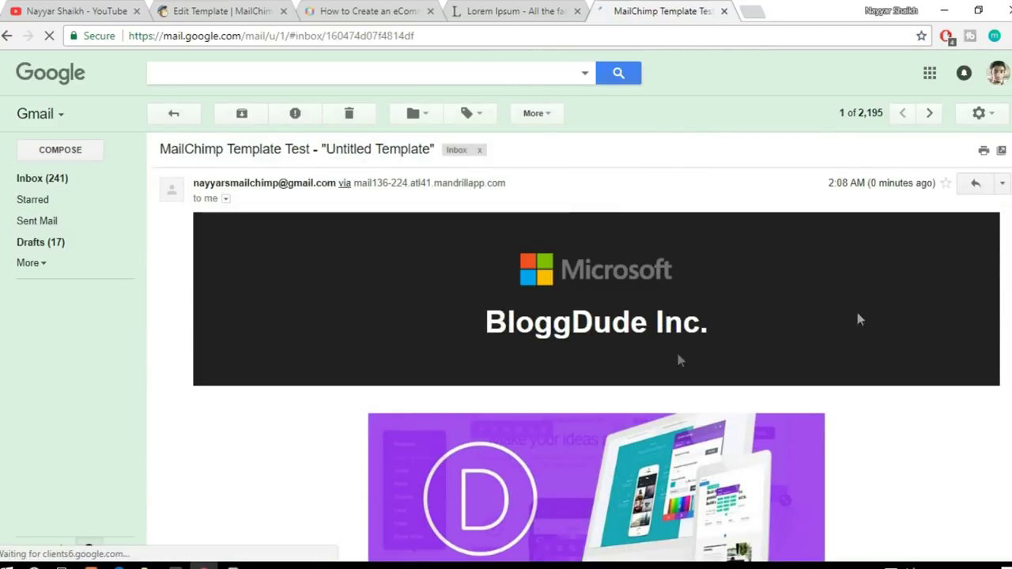
{"action": "scroll", "coordinate": [930, 317], "scroll_direction": "down", "scroll_amount": 5}
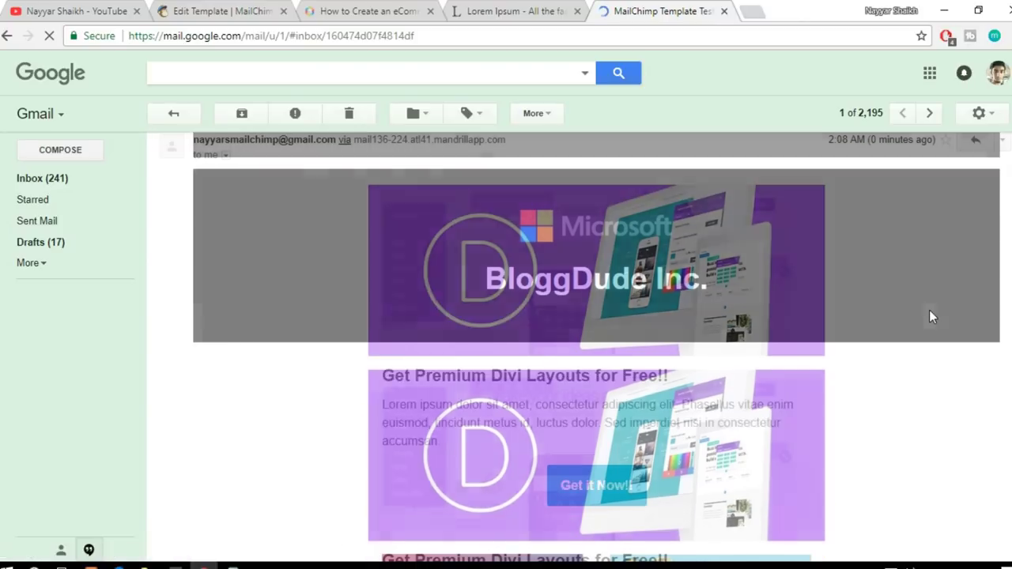
{"action": "scroll", "coordinate": [930, 316], "scroll_direction": "up", "scroll_amount": 5}
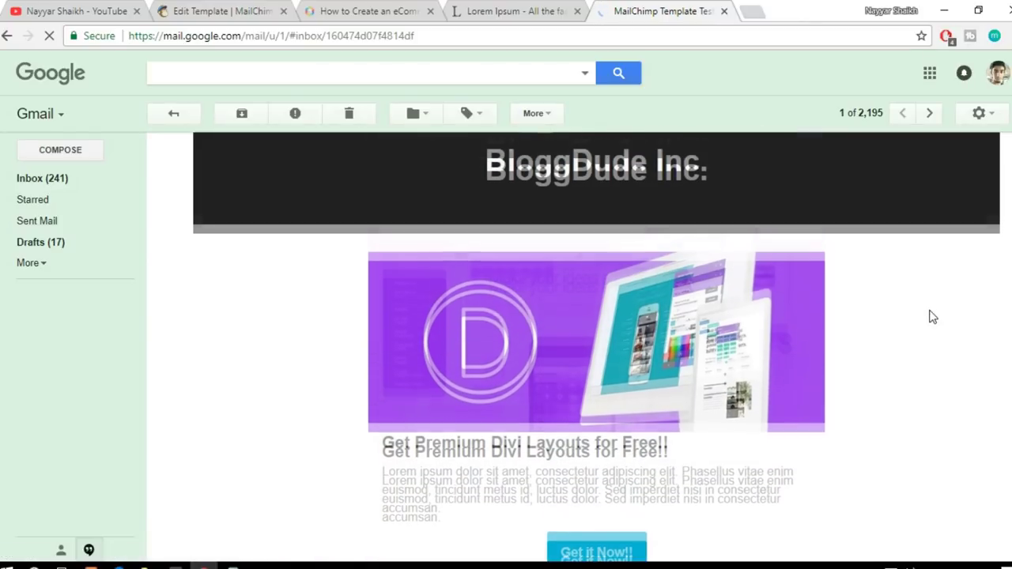
{"action": "scroll", "coordinate": [930, 313], "scroll_direction": "up", "scroll_amount": 2}
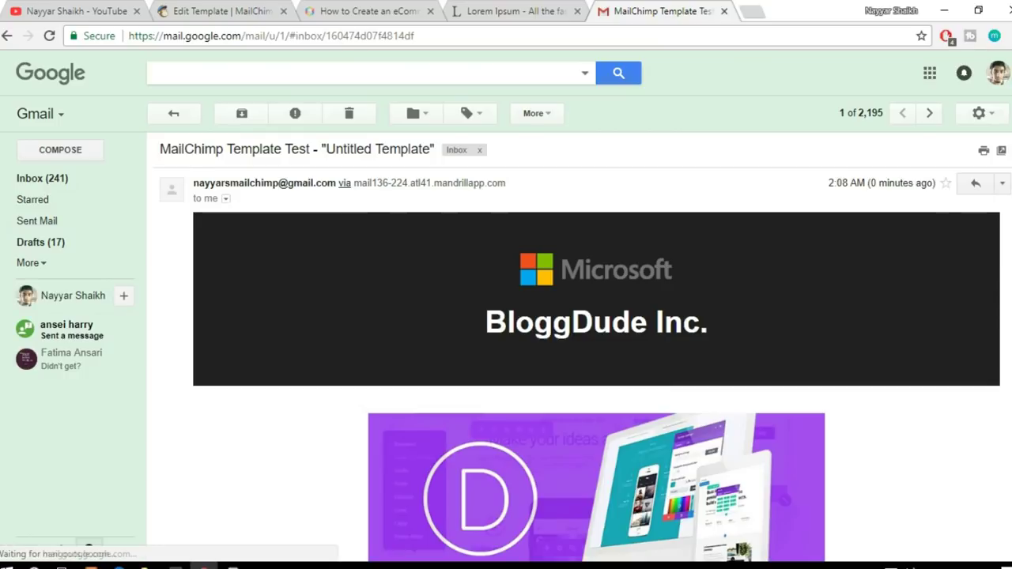
{"action": "scroll", "coordinate": [596, 348], "scroll_direction": "down", "scroll_amount": 5}
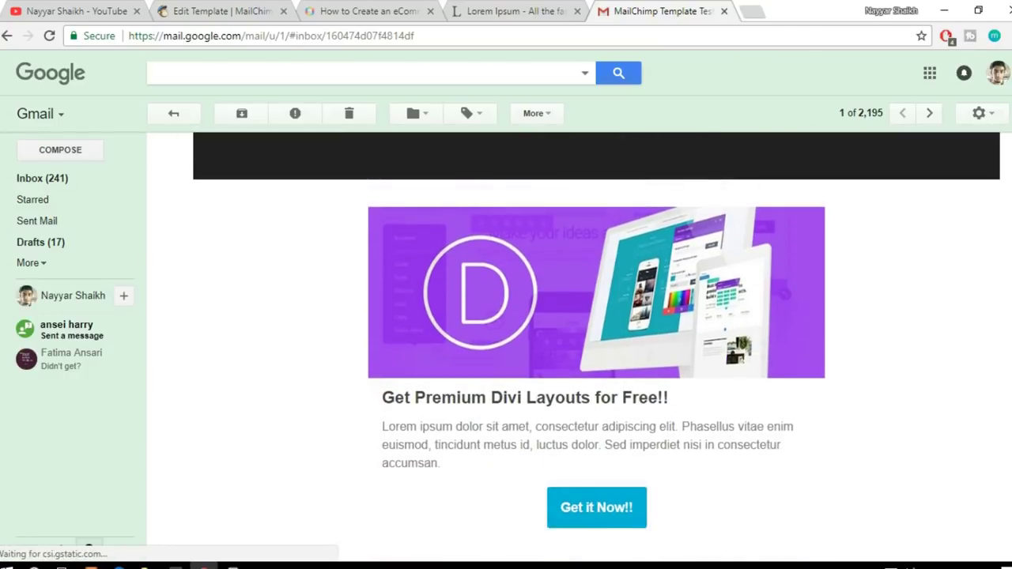
{"action": "scroll", "coordinate": [652, 445], "scroll_direction": "down", "scroll_amount": 2}
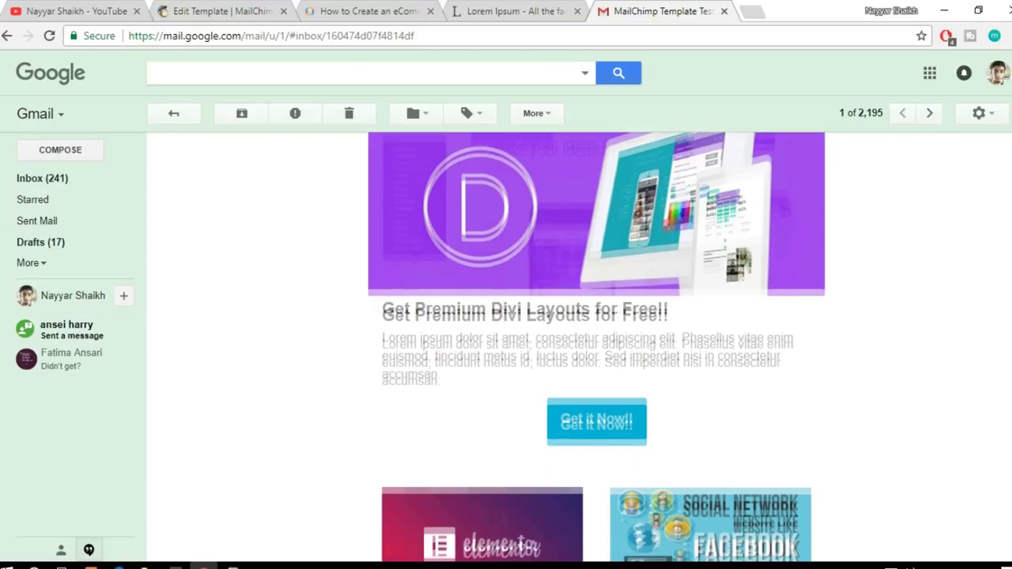
{"action": "scroll", "coordinate": [596, 348], "scroll_direction": "down", "scroll_amount": 7}
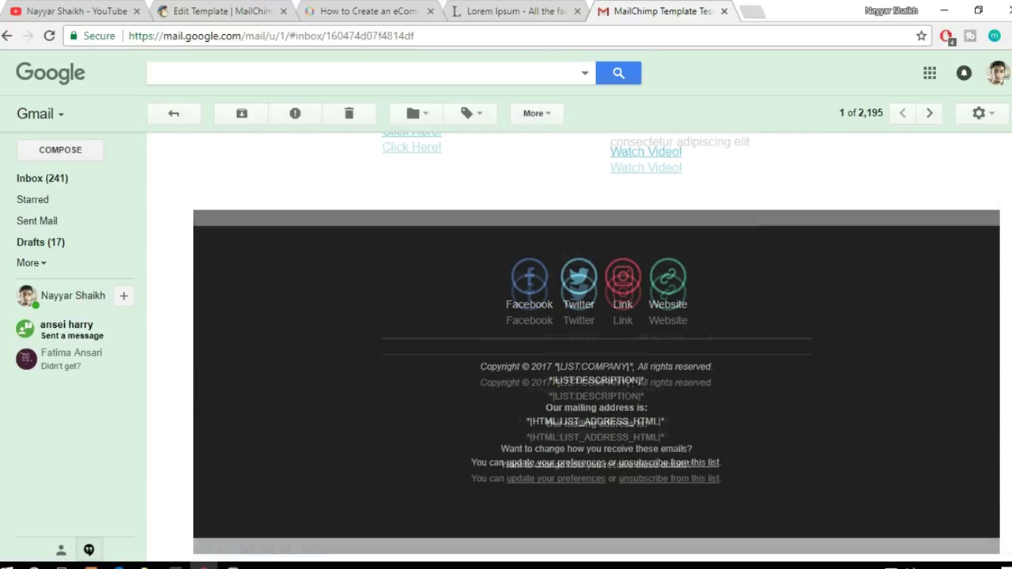
{"action": "scroll", "coordinate": [563, 323], "scroll_direction": "down", "scroll_amount": 1}
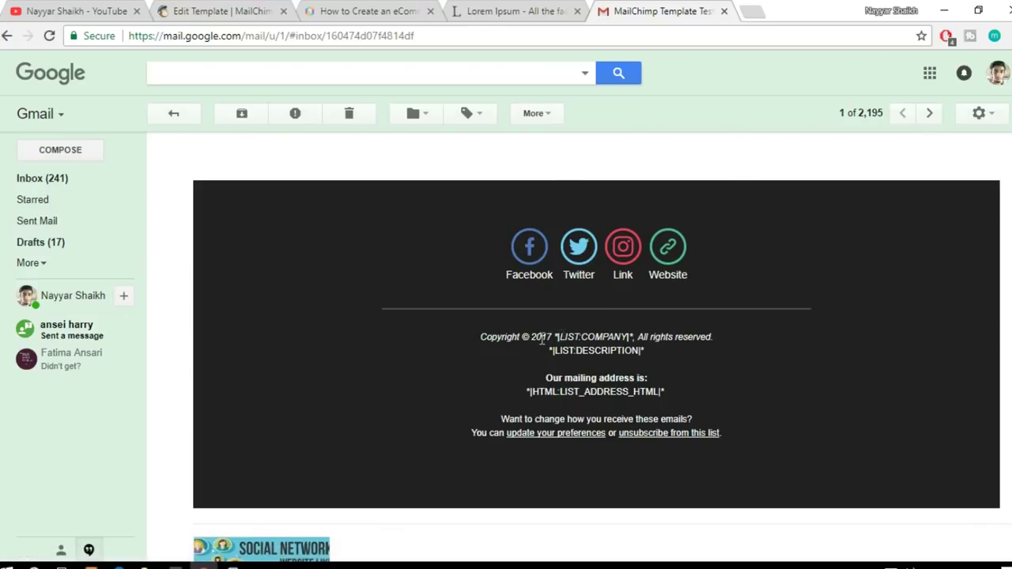
Step: Inspect the LIST:COMPANY merge tag in the footer's copyright line, then close the Gmail tab
{"action": "left_click_drag", "start_coordinate": [609, 335], "coordinate": [610, 336]}
{"action": "left_click", "coordinate": [664, 362]}
{"action": "left_click_drag", "start_coordinate": [631, 337], "coordinate": [571, 332]}
{"action": "left_click", "coordinate": [604, 345]}
{"action": "double_click", "coordinate": [583, 334]}
{"action": "left_click", "coordinate": [626, 370]}
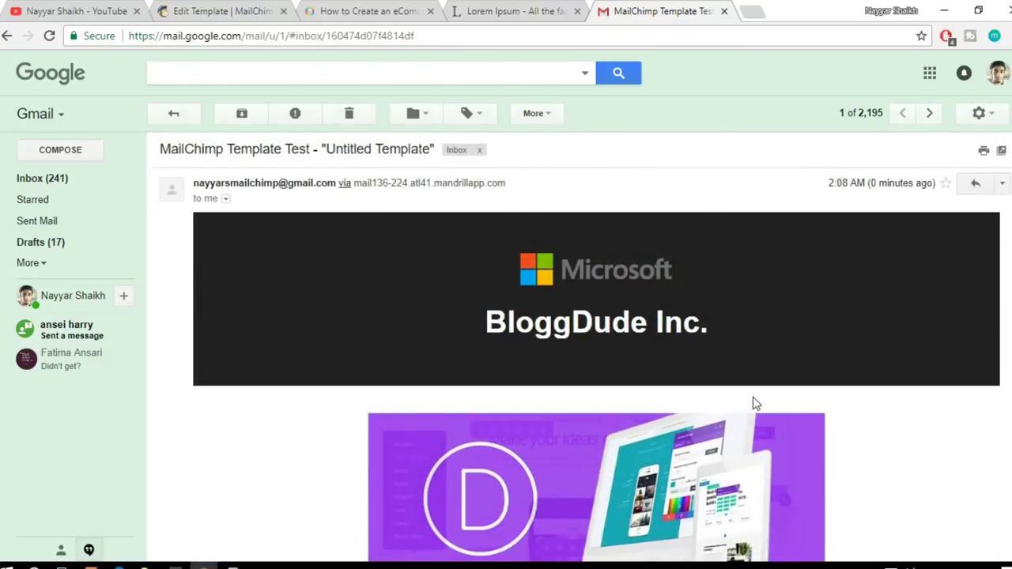
{"action": "scroll", "coordinate": [763, 398], "scroll_direction": "down", "scroll_amount": 3}
{"action": "scroll", "coordinate": [763, 398], "scroll_direction": "up", "scroll_amount": 3}
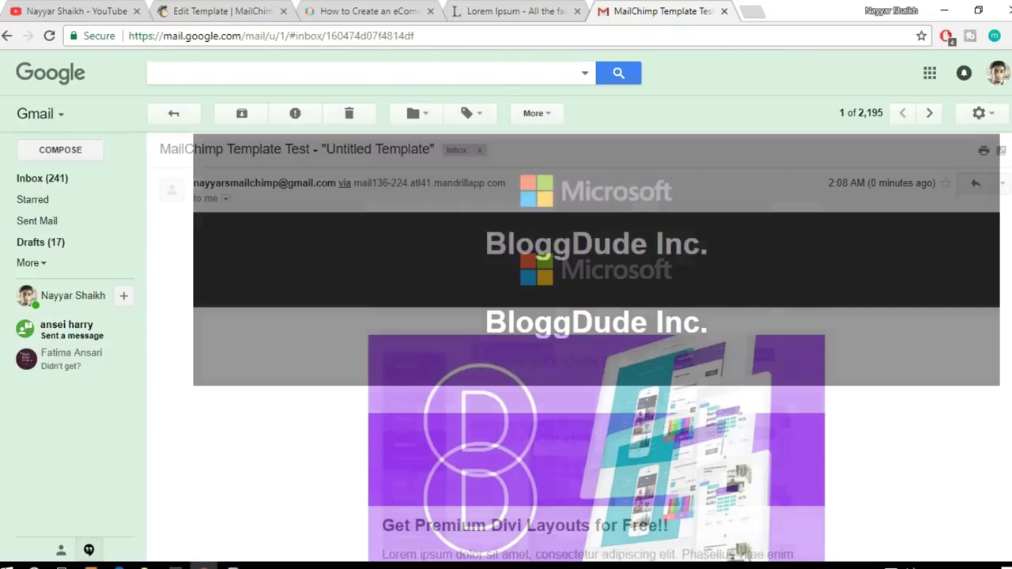
{"action": "scroll", "coordinate": [597, 348], "scroll_direction": "down", "scroll_amount": 10}
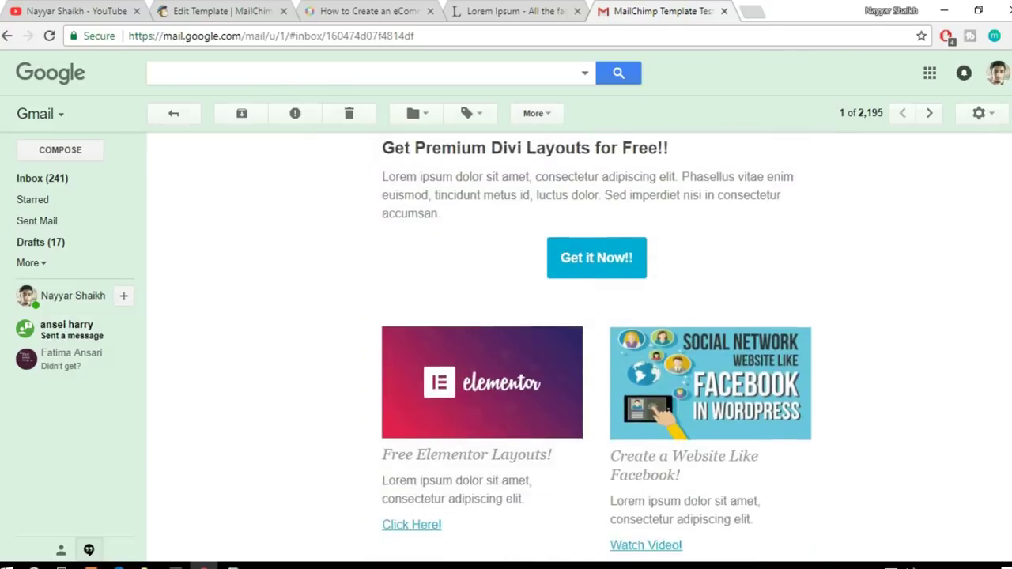
{"action": "scroll", "coordinate": [597, 348], "scroll_direction": "down", "scroll_amount": 3}
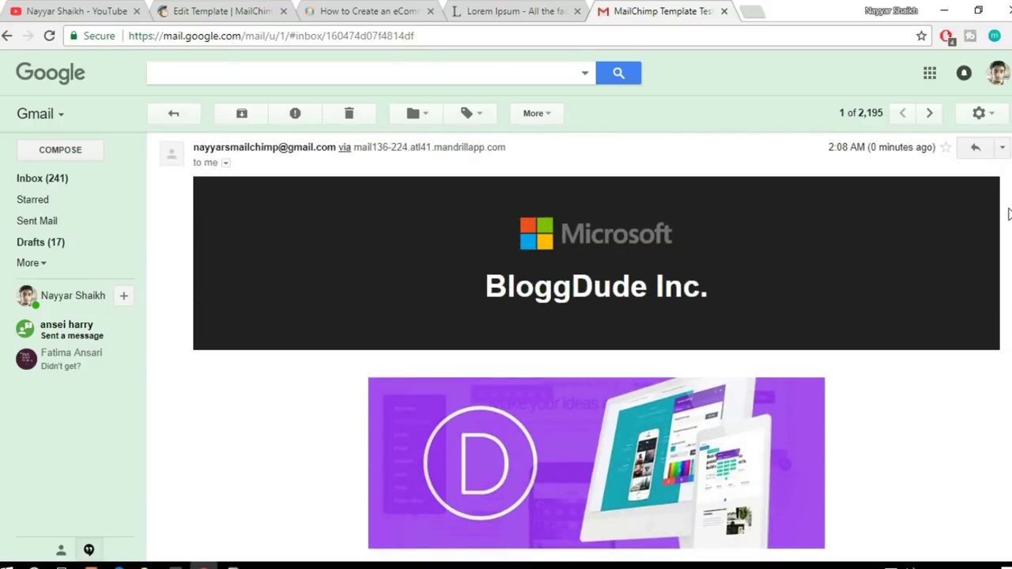
{"action": "scroll", "coordinate": [1009, 213], "scroll_direction": "up", "scroll_amount": 1}
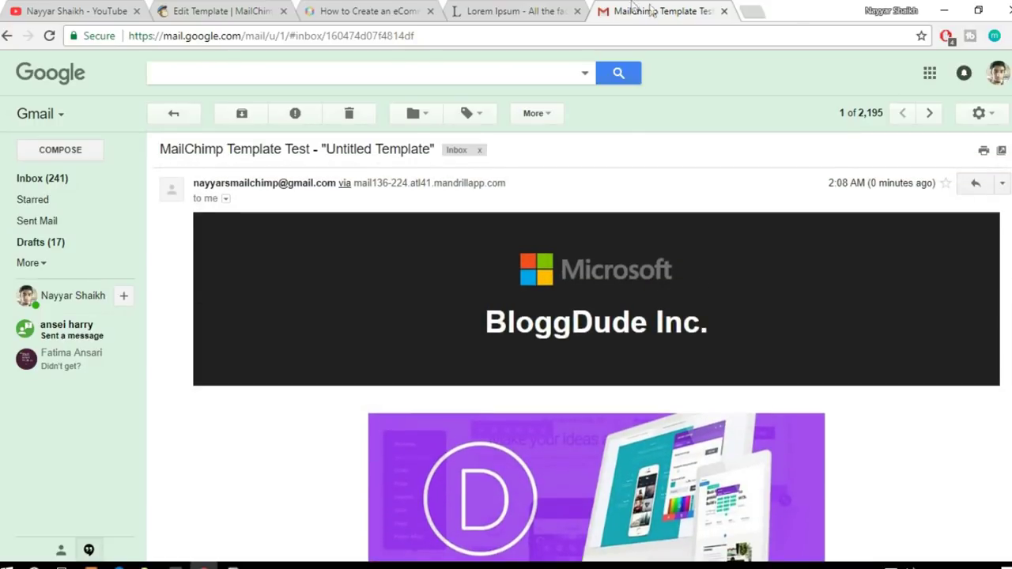
{"action": "key", "text": "ctrl+w"}
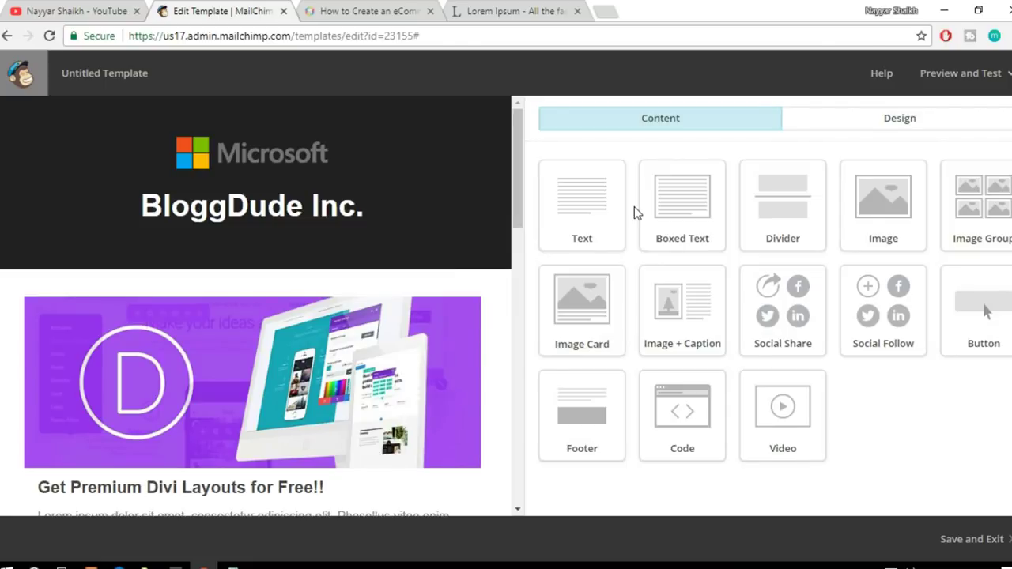
Step: Save and exit the template, naming it 'Real Template'
{"action": "left_click", "coordinate": [978, 556]}
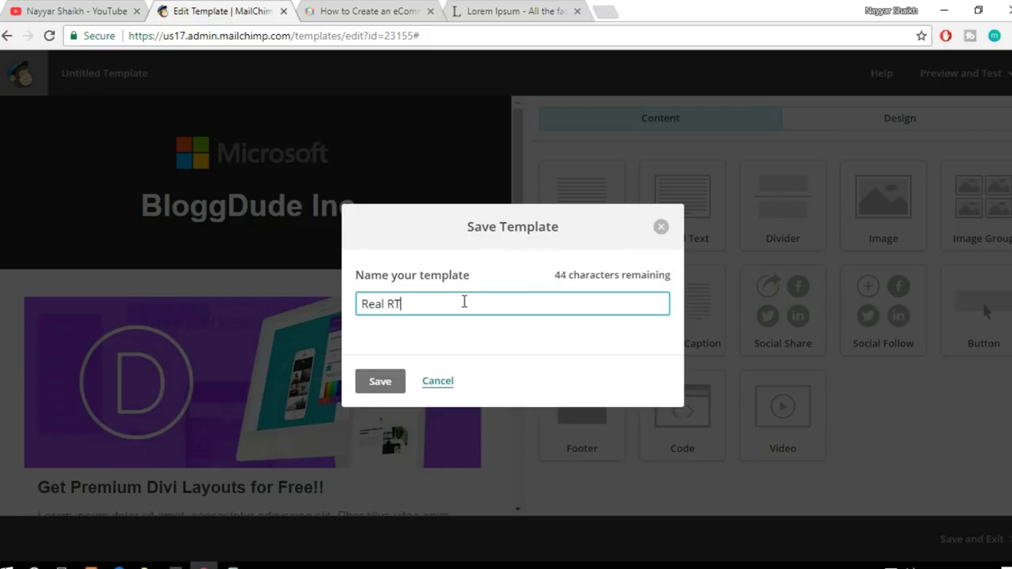
{"action": "type", "text": "late"}
{"action": "left_click", "coordinate": [368, 387]}
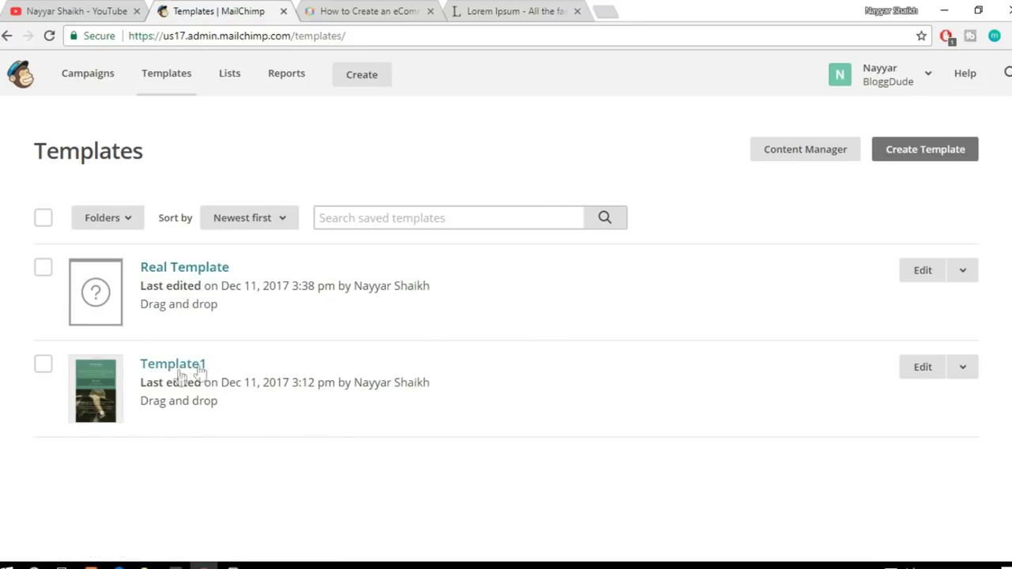
Step: Tick Template1, choose Delete, and confirm by typing DELETE
{"action": "left_click", "coordinate": [963, 370]}
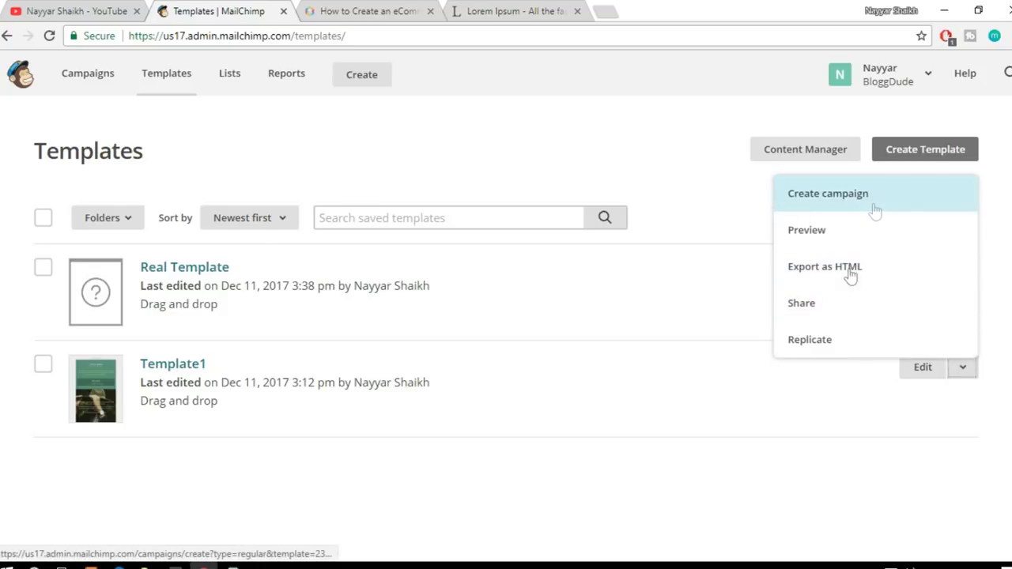
{"action": "left_click", "coordinate": [43, 366]}
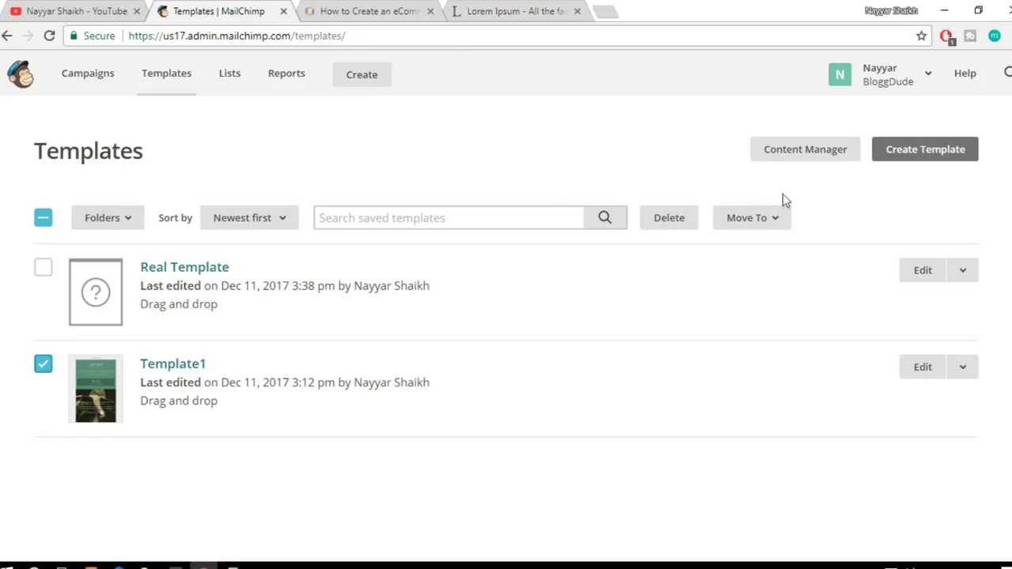
{"action": "left_click", "coordinate": [685, 224]}
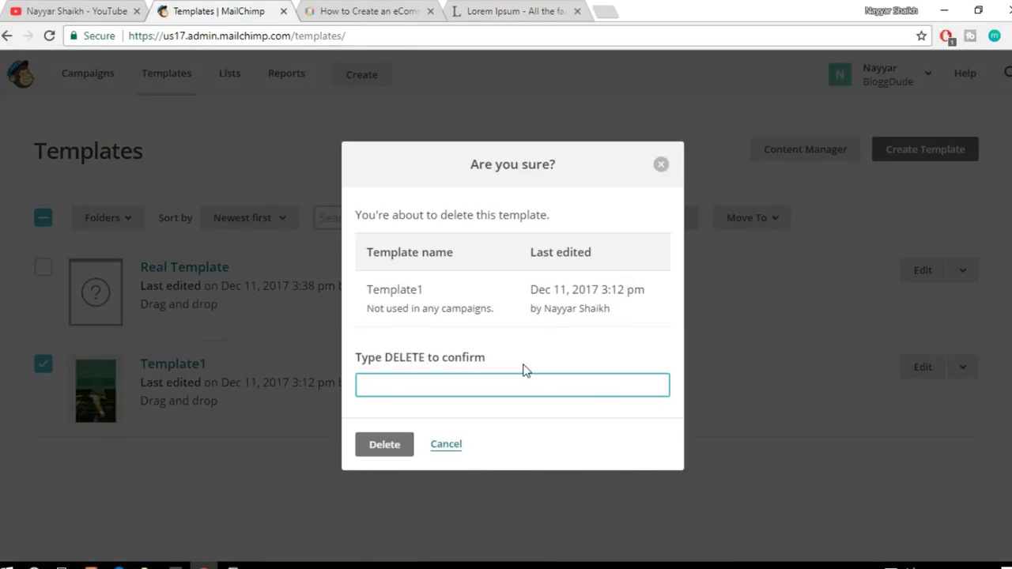
{"action": "left_click", "coordinate": [419, 359]}
{"action": "left_click", "coordinate": [438, 386]}
{"action": "type", "text": "DELETE"}
{"action": "left_click", "coordinate": [411, 445]}
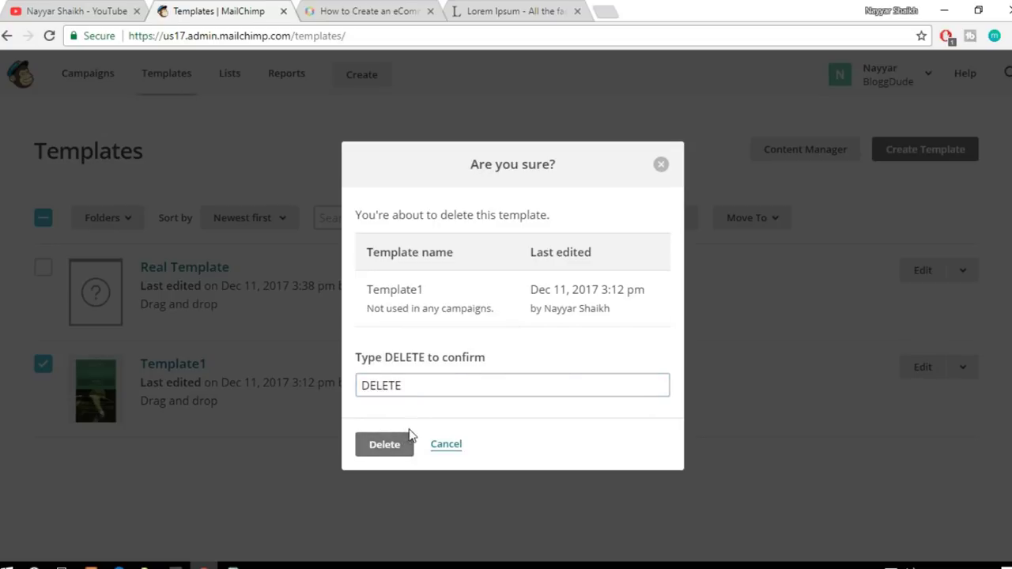
{"action": "left_click", "coordinate": [385, 445]}
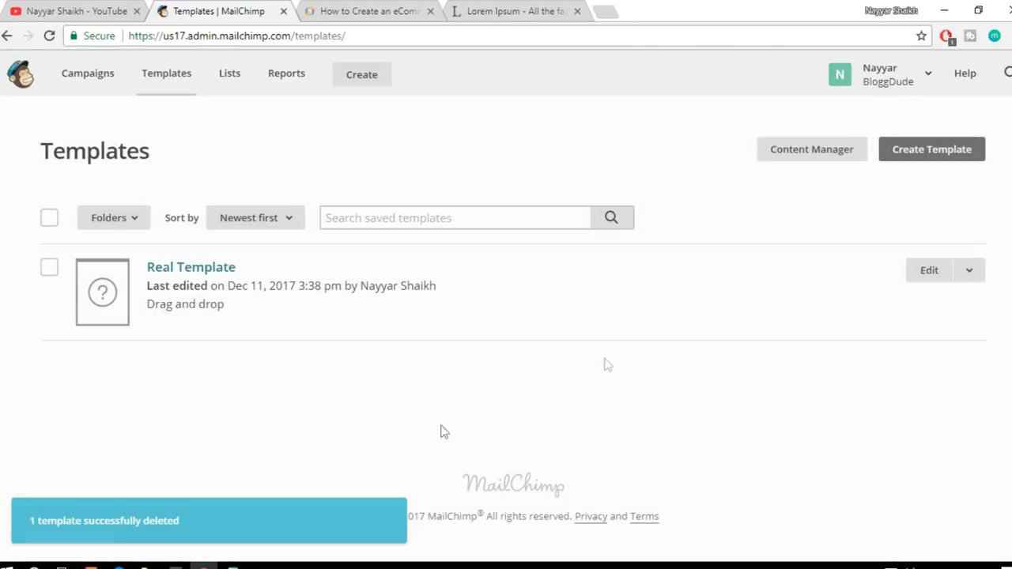
Step: Reload Mailchimp, go to Lists, and choose Create List to start a new list
{"action": "left_click", "coordinate": [48, 36]}
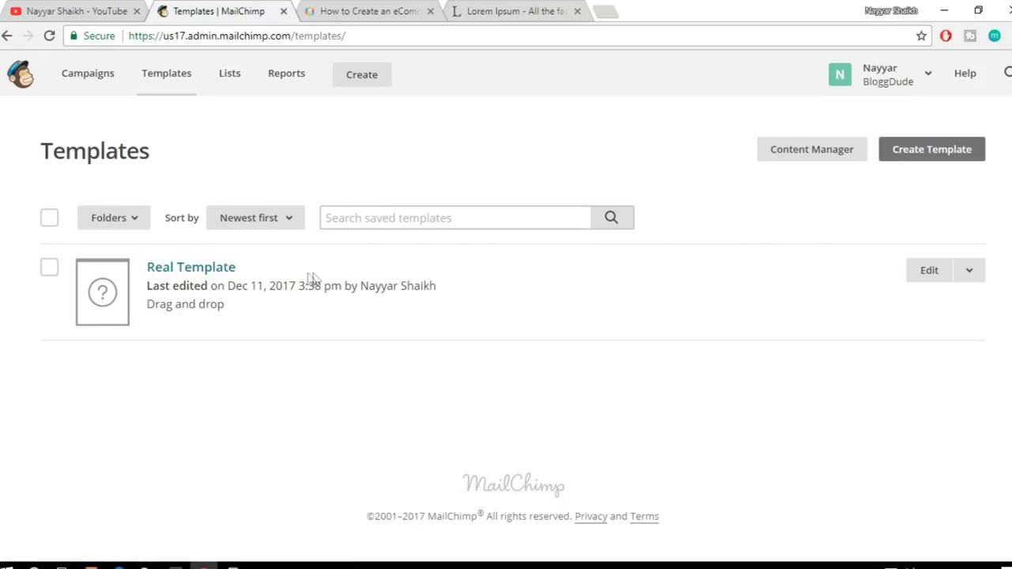
{"action": "left_click", "coordinate": [222, 87]}
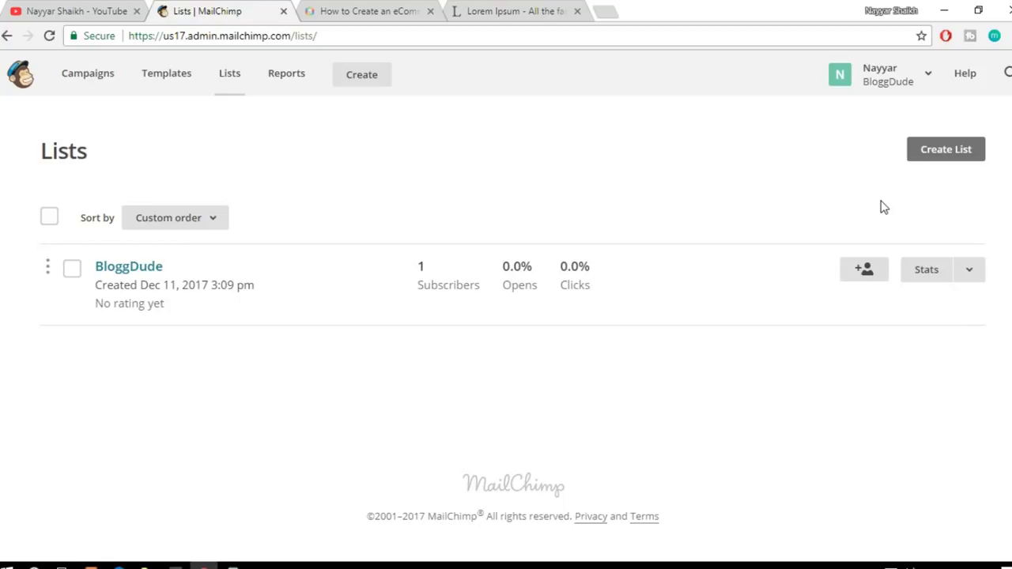
{"action": "left_click", "coordinate": [938, 157]}
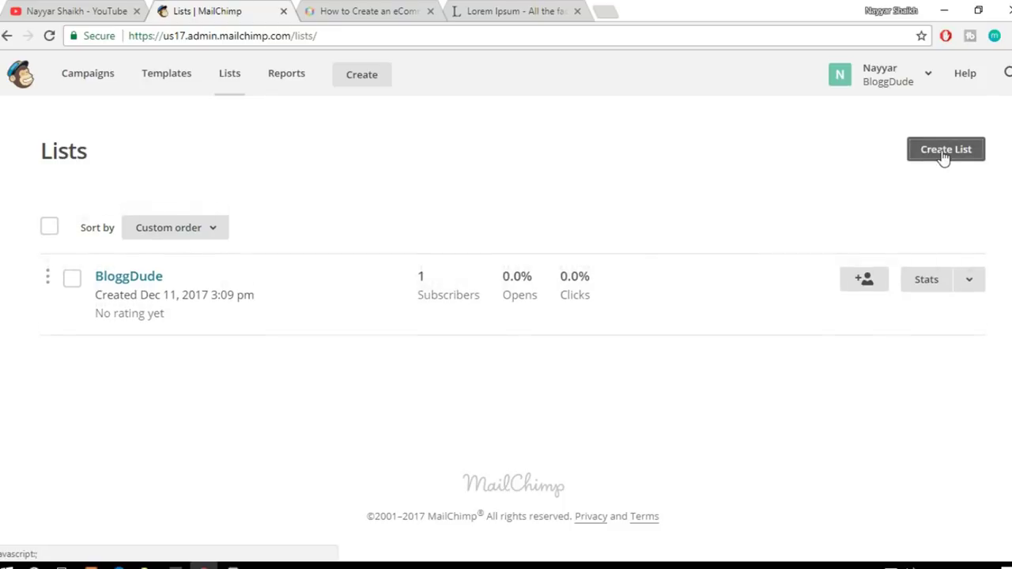
{"action": "scroll", "coordinate": [875, 199], "scroll_direction": "down", "scroll_amount": 1}
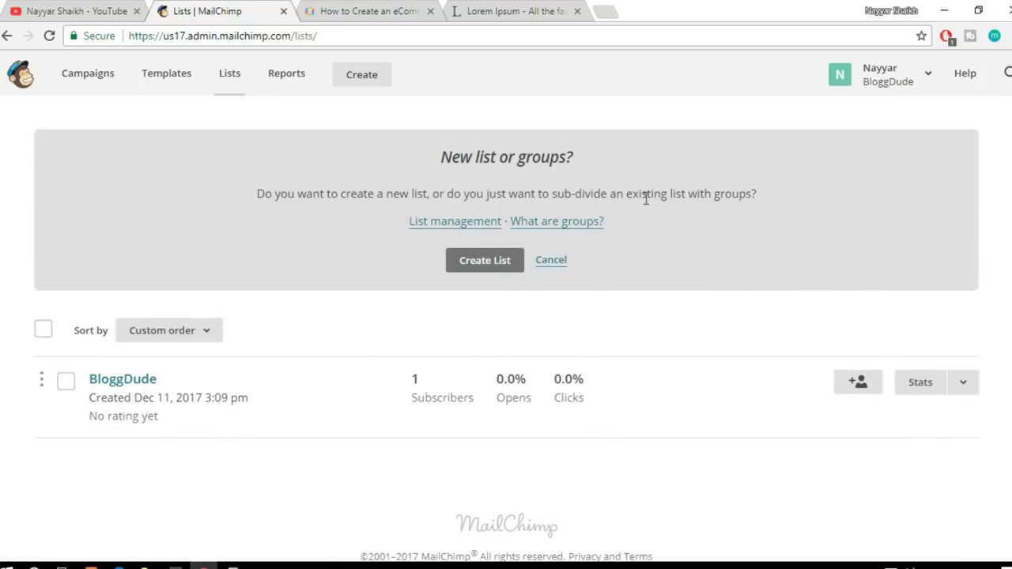
Step: Confirm a brand-new list and name it 'BloggDude Company Newsletter'
{"action": "left_click", "coordinate": [491, 268]}
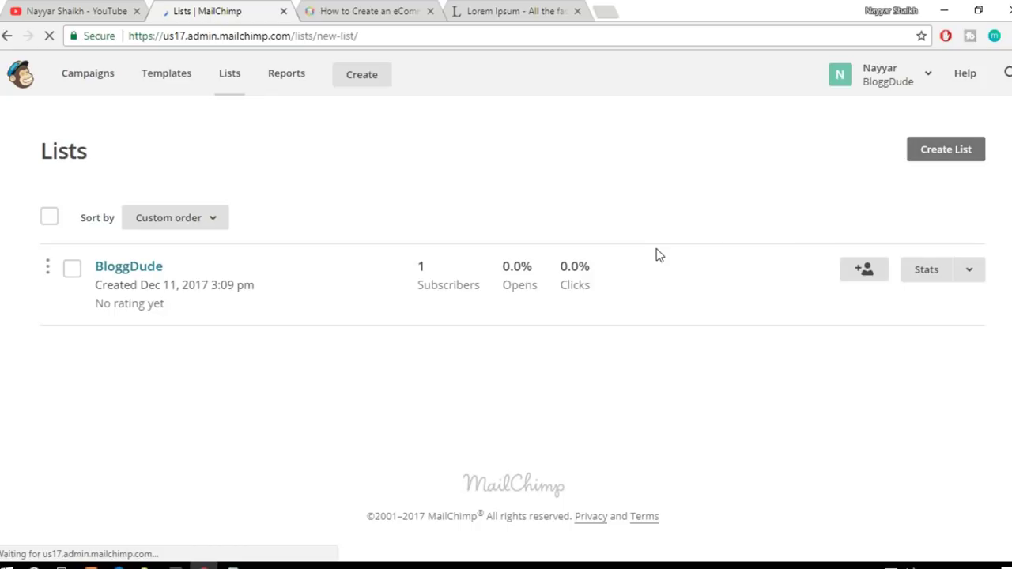
{"action": "scroll", "coordinate": [447, 278], "scroll_direction": "down", "scroll_amount": 3}
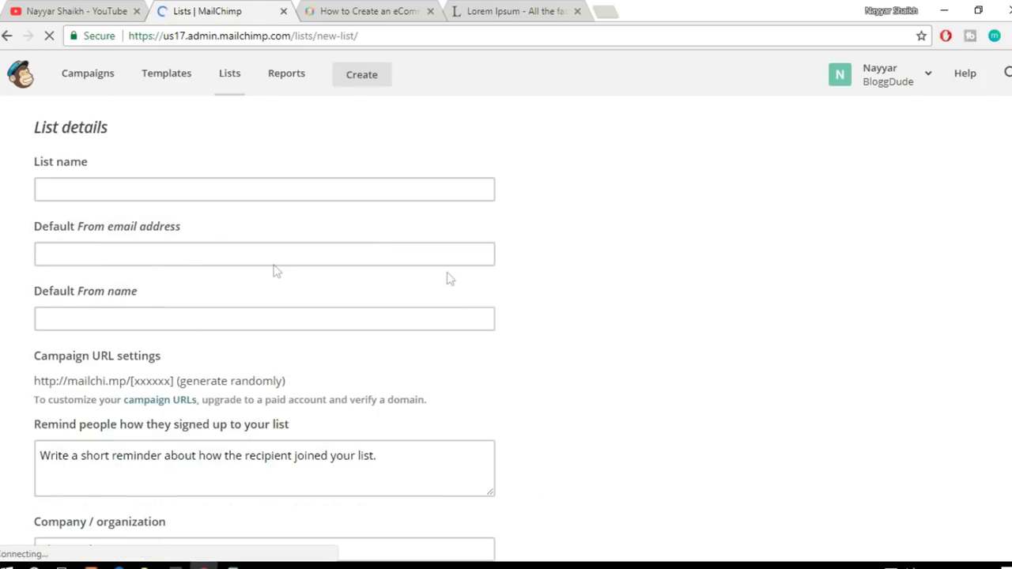
{"action": "scroll", "coordinate": [310, 232], "scroll_direction": "up", "scroll_amount": 2}
{"action": "left_click", "coordinate": [194, 273]}
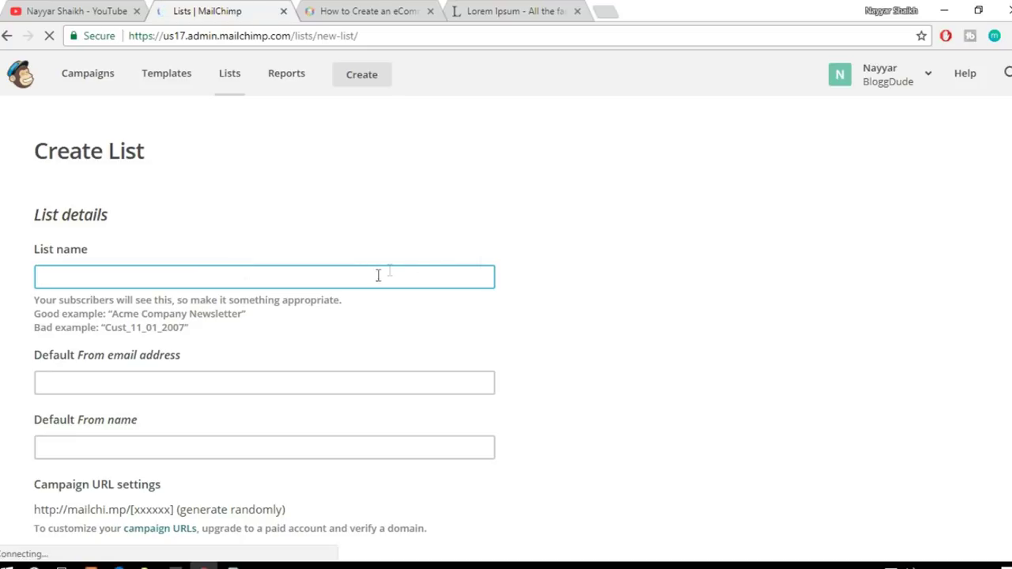
{"action": "left_click", "coordinate": [28, 306]}
{"action": "left_click", "coordinate": [104, 280]}
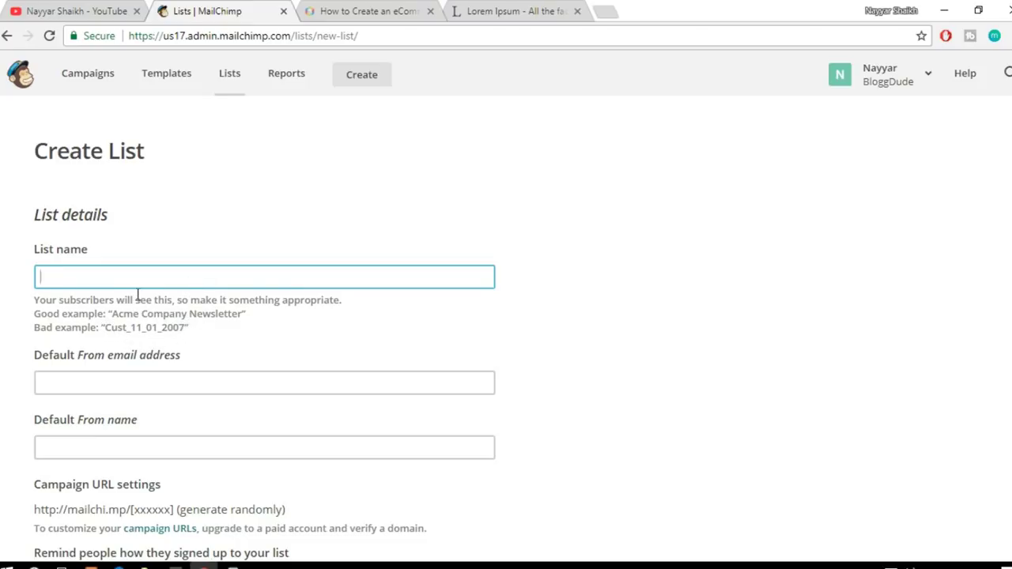
{"action": "type", "text": "Blogg"}
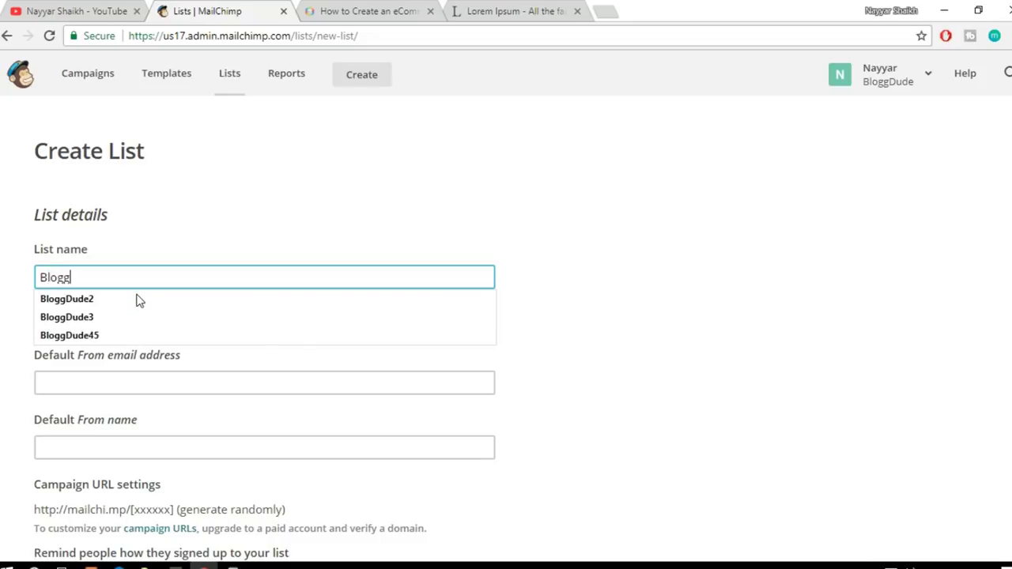
{"action": "type", "text": "Dude Compnay"}
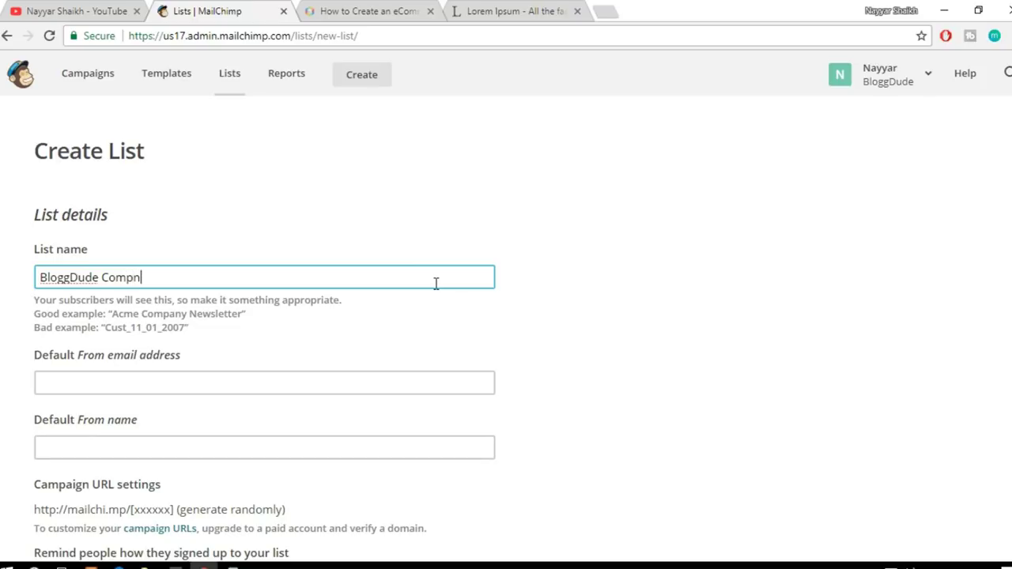
{"action": "key", "text": "BackSpace"}
{"action": "key", "text": "BackSpace"}
{"action": "key", "text": "BackSpace"}
{"action": "type", "text": "any Newsletter"}
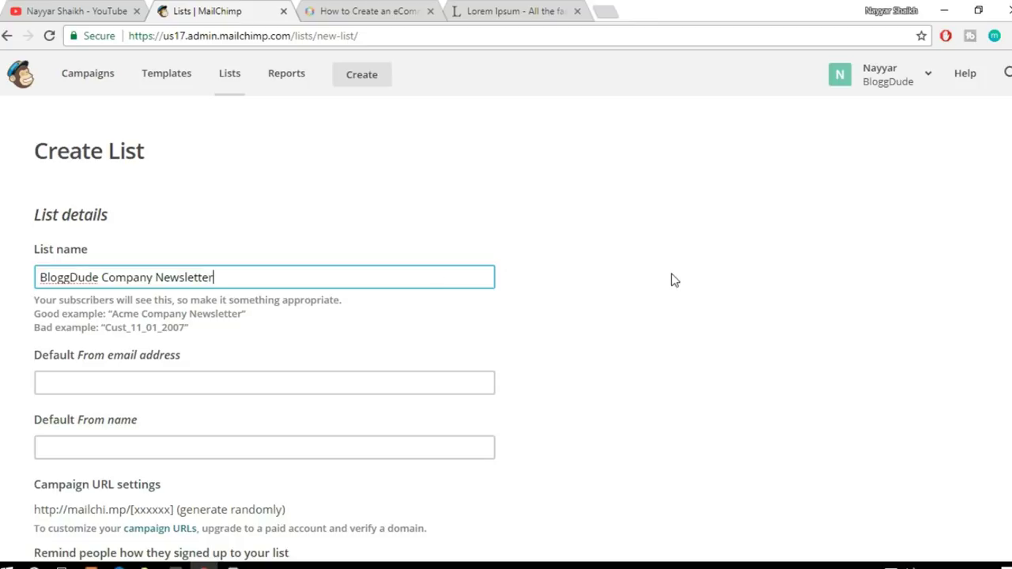
{"action": "left_click", "coordinate": [607, 291]}
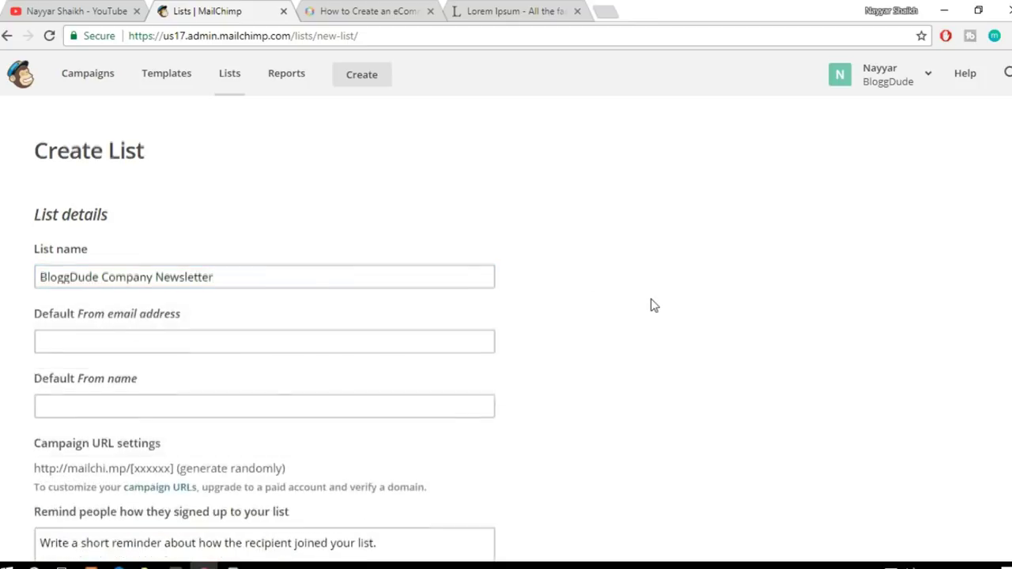
{"action": "scroll", "coordinate": [653, 305], "scroll_direction": "down", "scroll_amount": 2}
Step: Fill the default From email address with the saved email address
{"action": "left_click", "coordinate": [195, 190]}
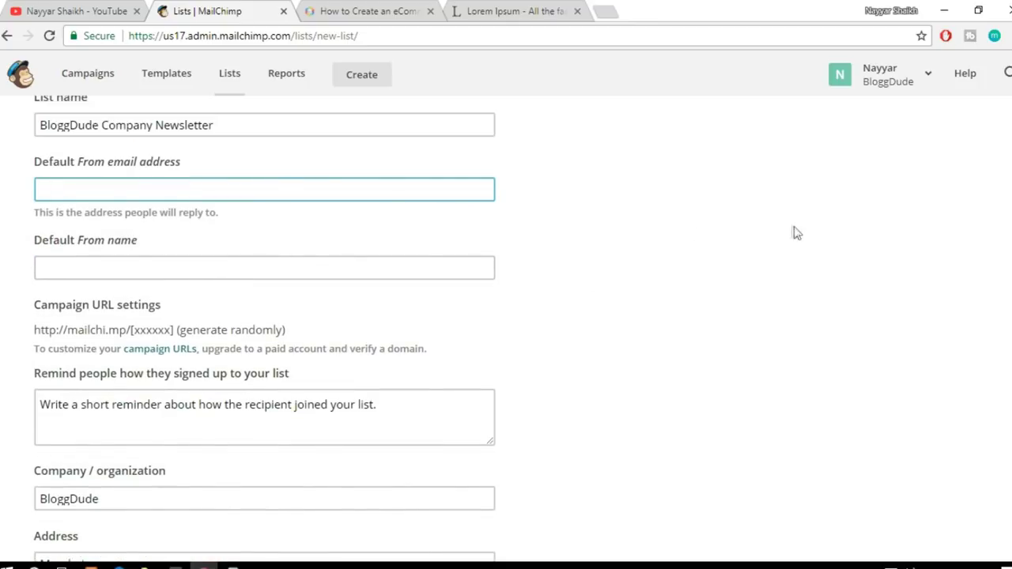
{"action": "type", "text": "re"}
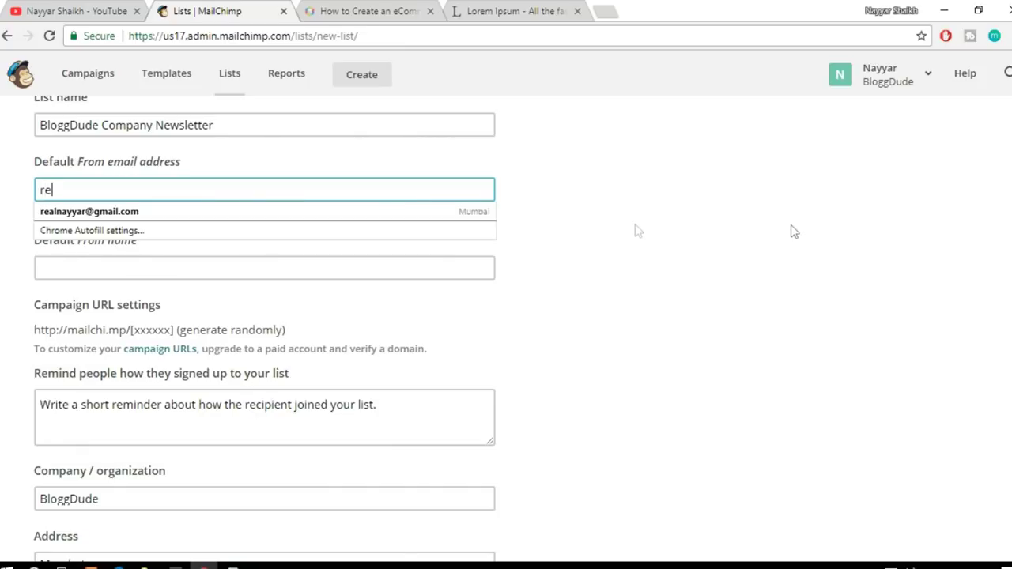
{"action": "left_click", "coordinate": [260, 213]}
{"action": "left_click", "coordinate": [712, 224]}
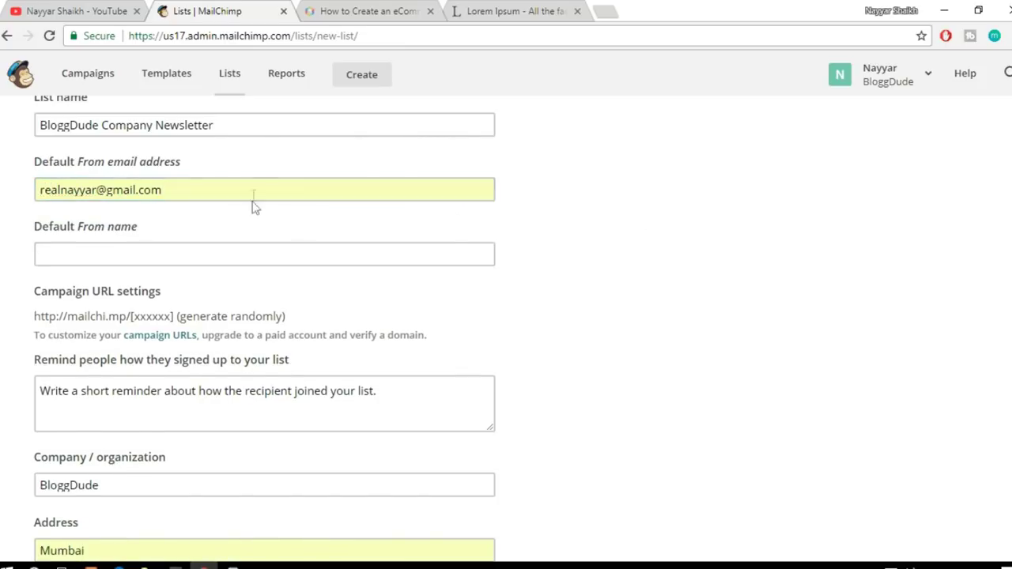
{"action": "left_click", "coordinate": [187, 196]}
{"action": "left_click_drag", "start_coordinate": [176, 189], "coordinate": [36, 197]}
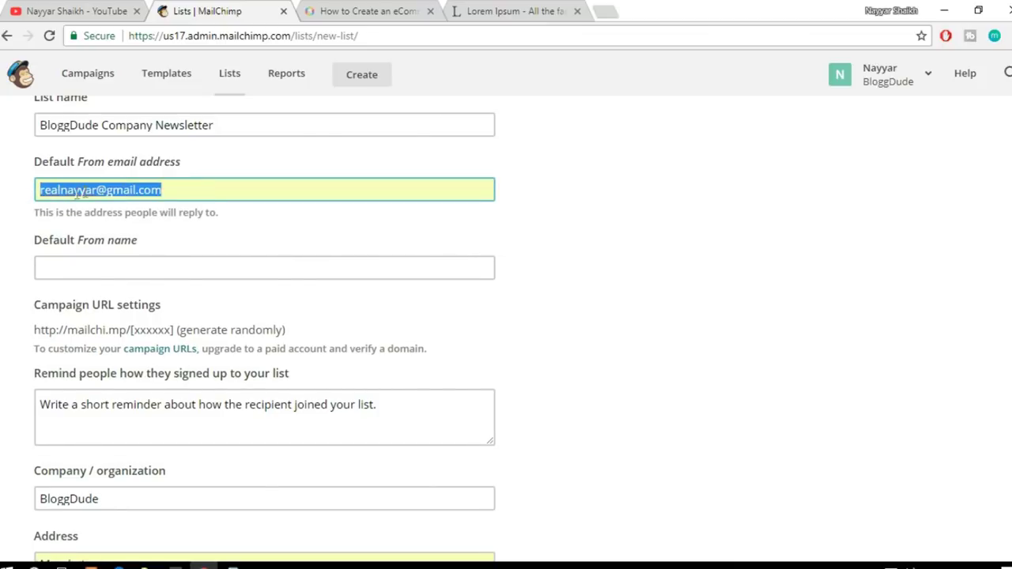
{"action": "left_click", "coordinate": [676, 229]}
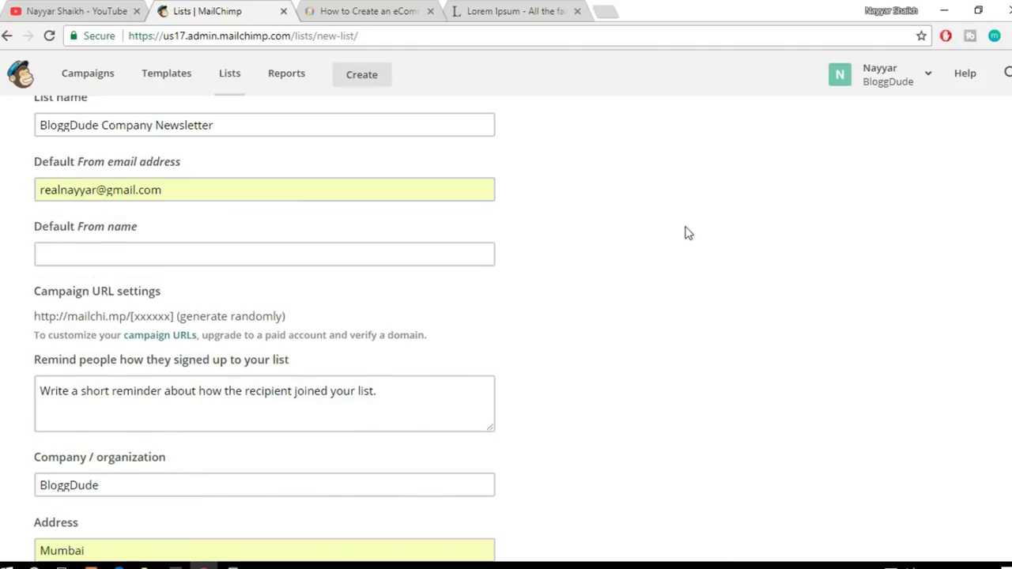
{"action": "scroll", "coordinate": [661, 236], "scroll_direction": "down", "scroll_amount": 1}
Step: Enter the sender's full name as the default From name, fixing a typo
{"action": "left_click", "coordinate": [167, 178]}
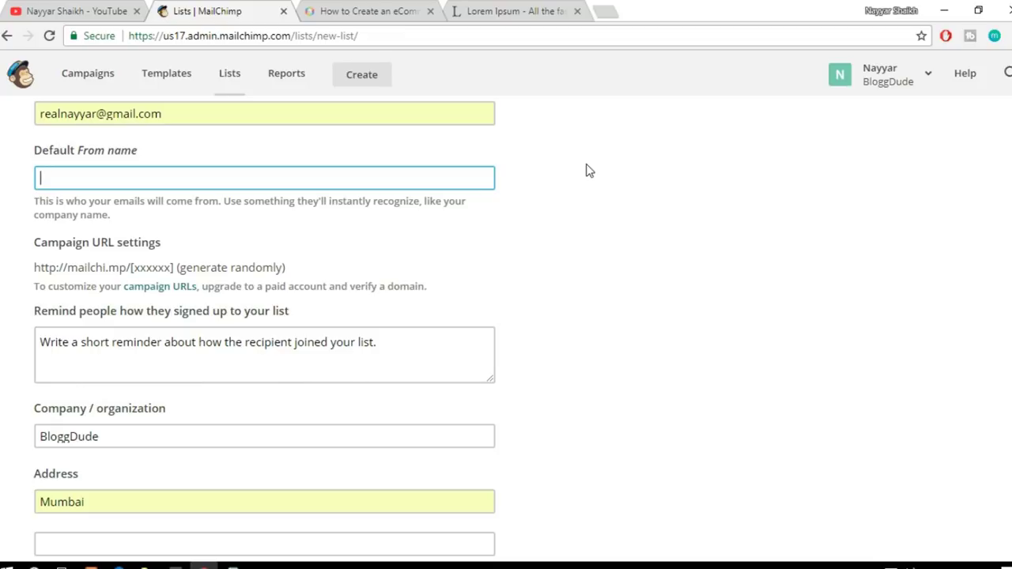
{"action": "type", "text": "Nayyar HS"}
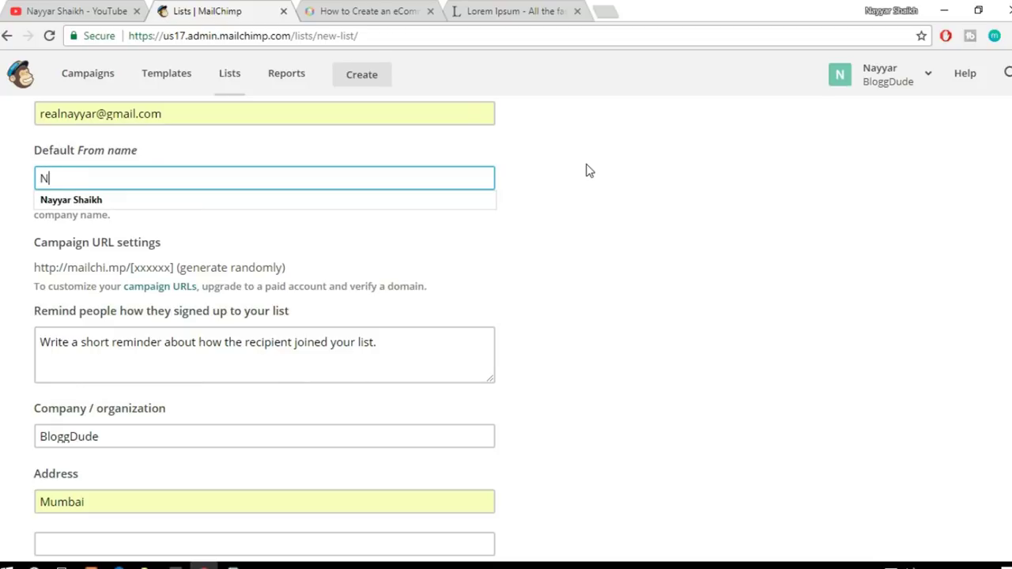
{"action": "key", "text": "BackSpace"}
{"action": "key", "text": "BackSpace"}
{"action": "type", "text": "Shaikh"}
{"action": "left_click", "coordinate": [653, 193]}
{"action": "scroll", "coordinate": [720, 266], "scroll_direction": "down", "scroll_amount": 1}
{"action": "scroll", "coordinate": [716, 266], "scroll_direction": "down", "scroll_amount": 1}
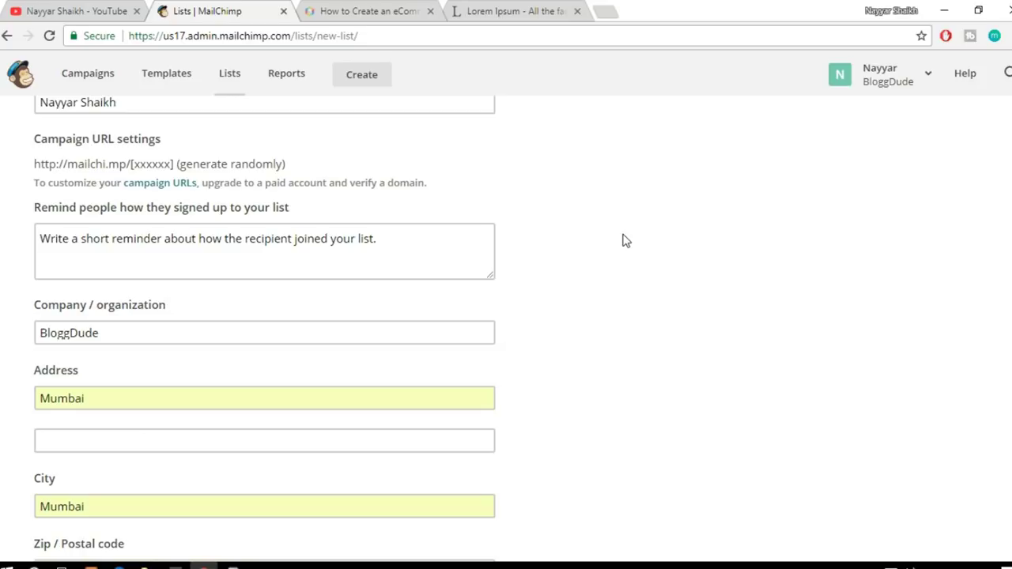
Step: Type the reminder 'Thank You for Signing up for Newsletter from BloggDude.com', promising free Divi and Elementor Layouts
{"action": "left_click", "coordinate": [414, 246]}
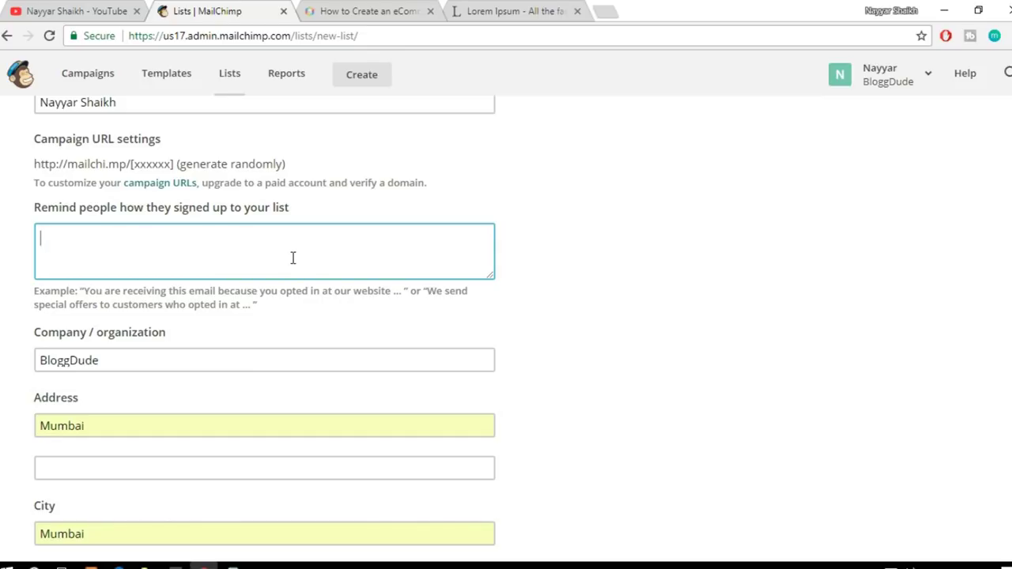
{"action": "type", "text": "Thank You for S"}
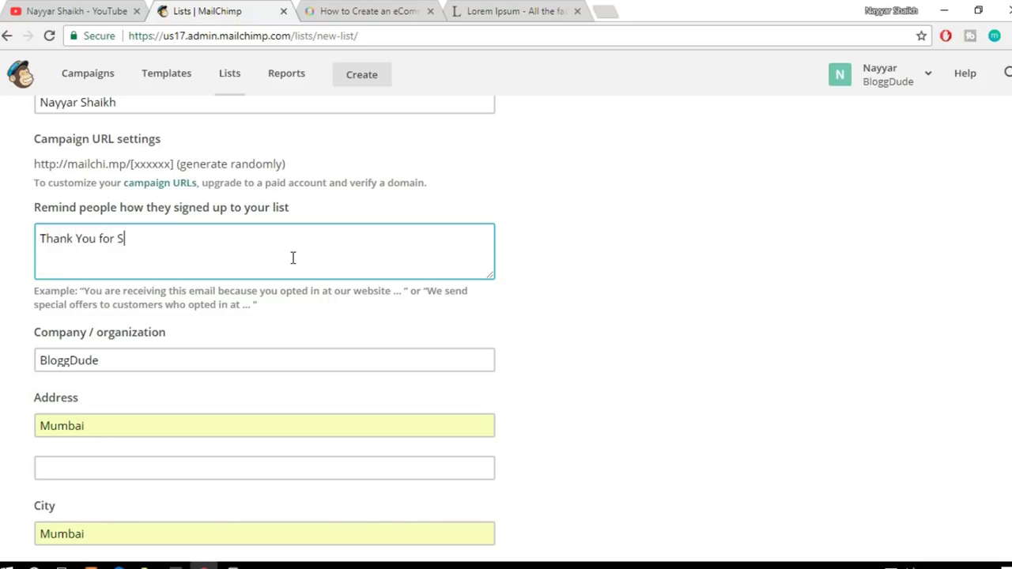
{"action": "type", "text": "igning up for Newsl"}
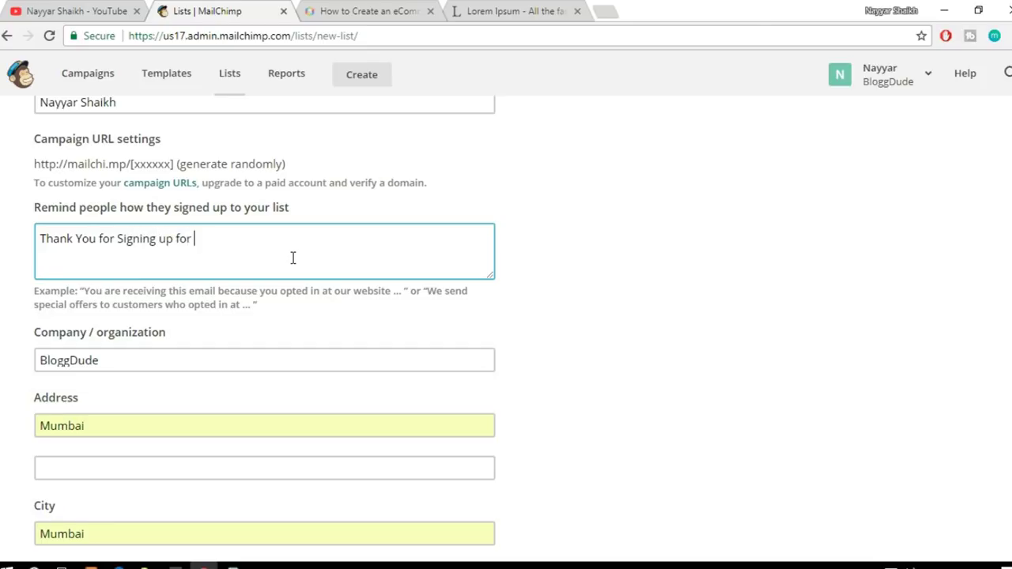
{"action": "type", "text": "te"}
{"action": "key", "text": "BackSpace"}
{"action": "type", "text": "etter from Bl"}
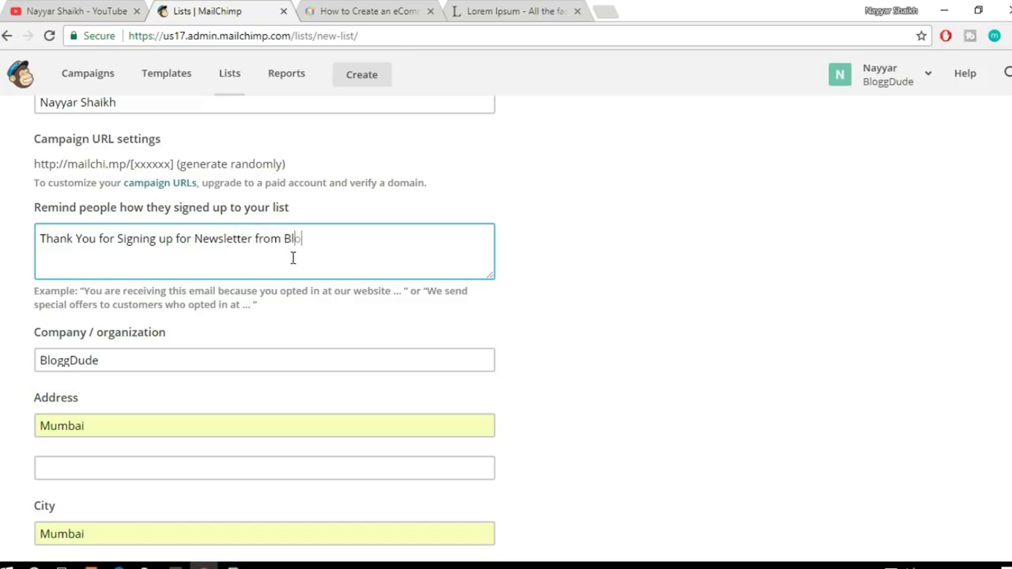
{"action": "type", "text": "oggDude.com, "}
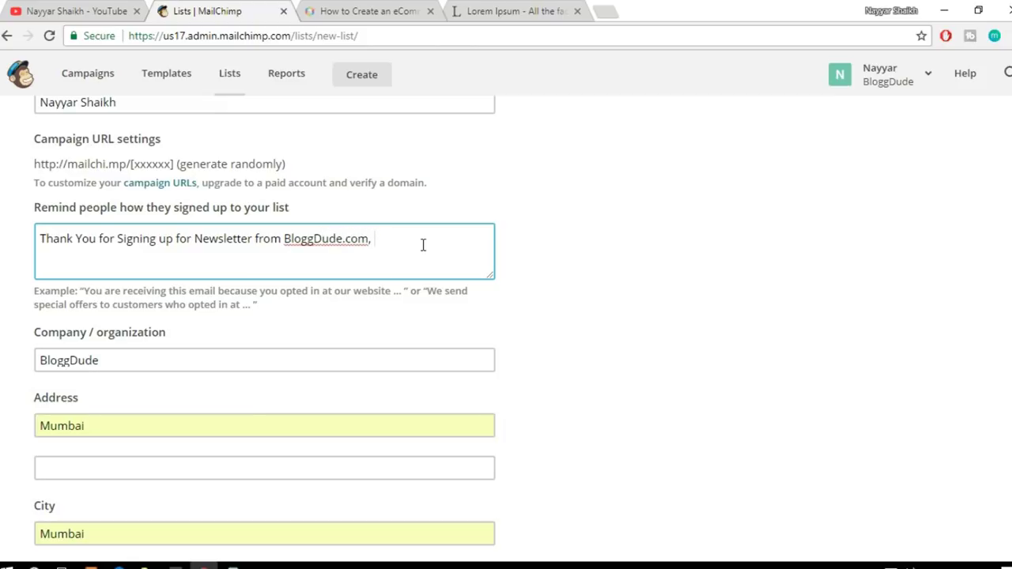
{"action": "type", "text": "You will re"}
{"action": "left_click_drag", "start_coordinate": [375, 238], "coordinate": [455, 240]}
{"action": "type", "text": "we willl send you free Divi and Elke"}
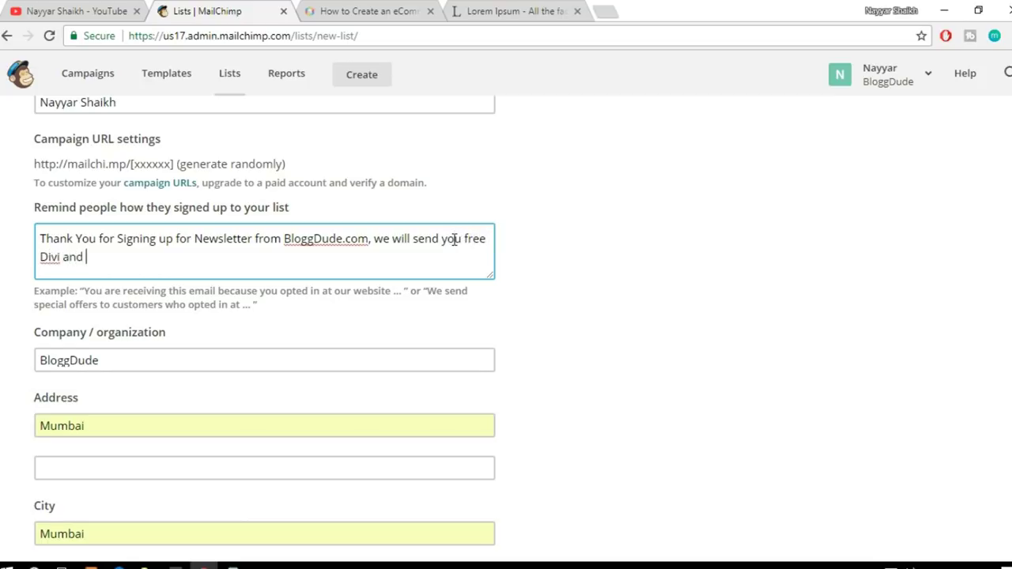
{"action": "key", "text": "BackSpace"}
{"action": "key", "text": "BackSpace"}
{"action": "type", "text": "ementor "}
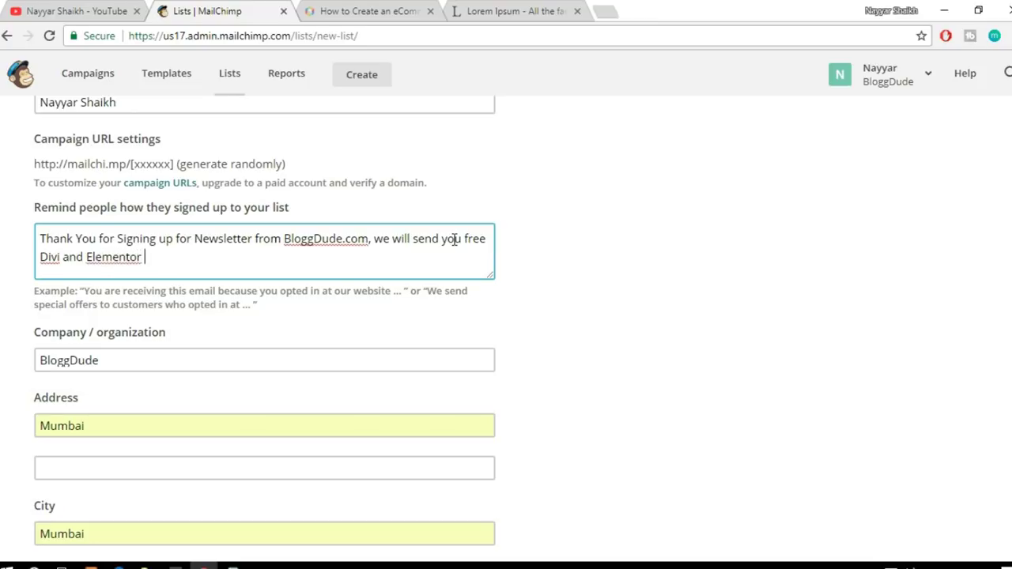
{"action": "type", "text": "Layouts./"}
Step: Review the reminder wording by selecting its phrases, then leave the box
{"action": "left_click_drag", "start_coordinate": [41, 237], "coordinate": [369, 238]}
{"action": "left_click", "coordinate": [376, 239]}
{"action": "left_click", "coordinate": [287, 237]}
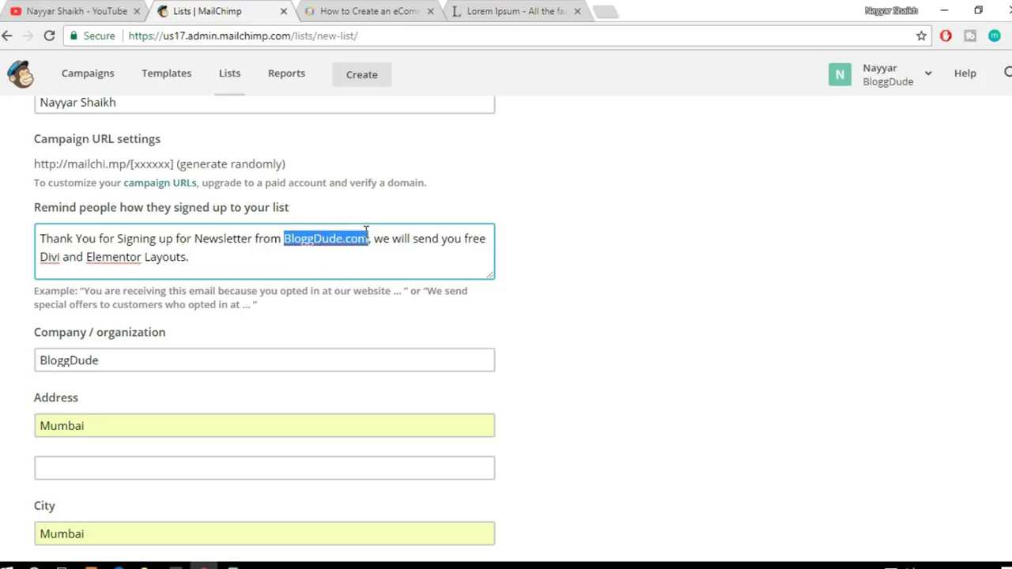
{"action": "left_click", "coordinate": [374, 239]}
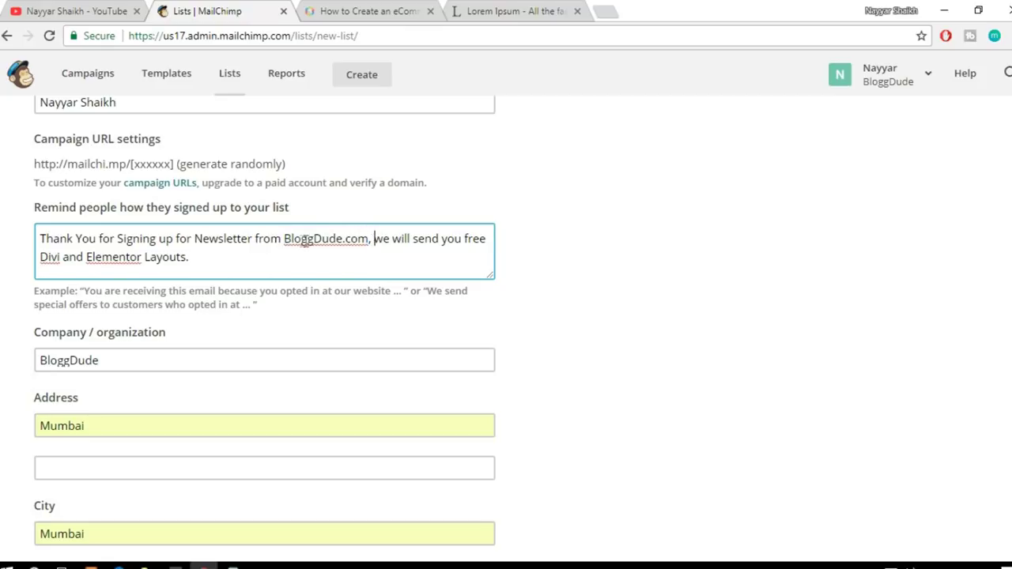
{"action": "left_click_drag", "start_coordinate": [284, 237], "coordinate": [392, 253]}
{"action": "left_click", "coordinate": [373, 238]}
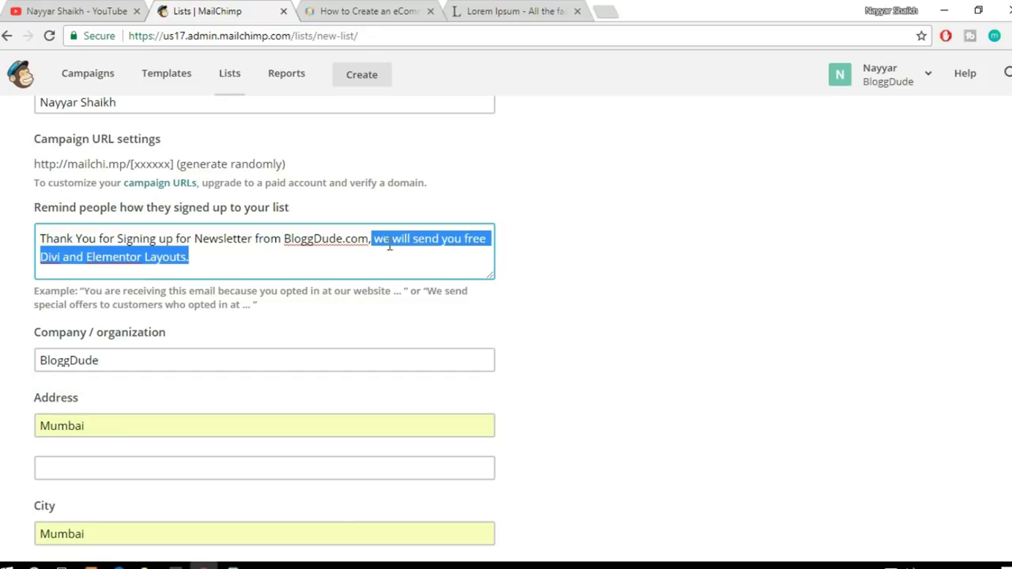
{"action": "left_click", "coordinate": [385, 246]}
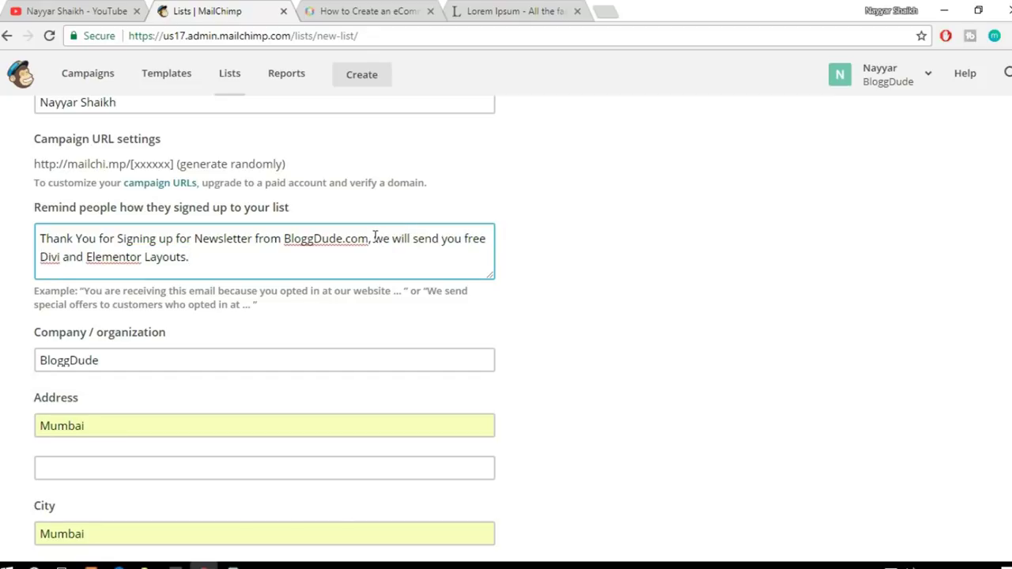
{"action": "left_click_drag", "start_coordinate": [375, 240], "coordinate": [392, 253]}
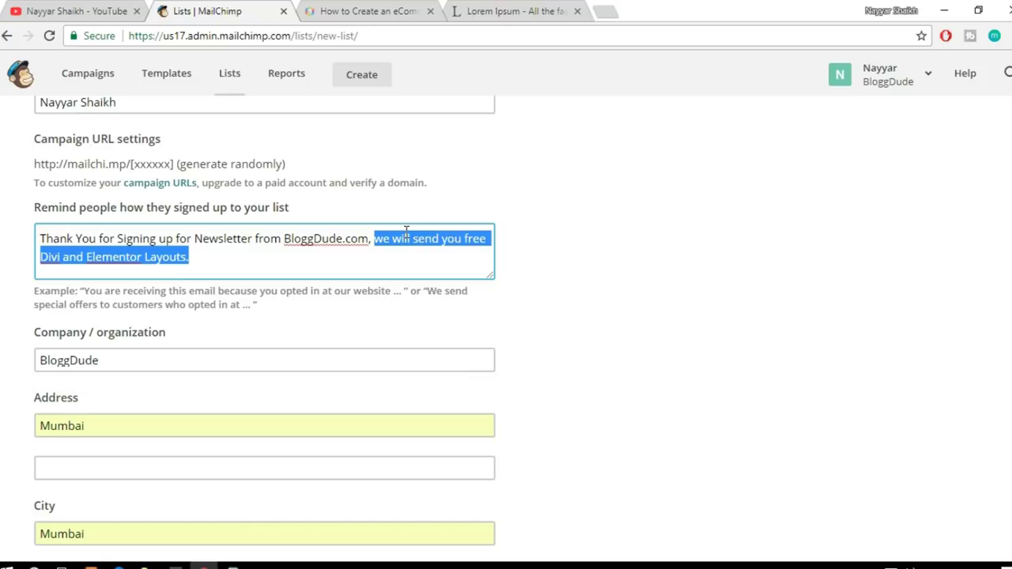
{"action": "left_click", "coordinate": [501, 242]}
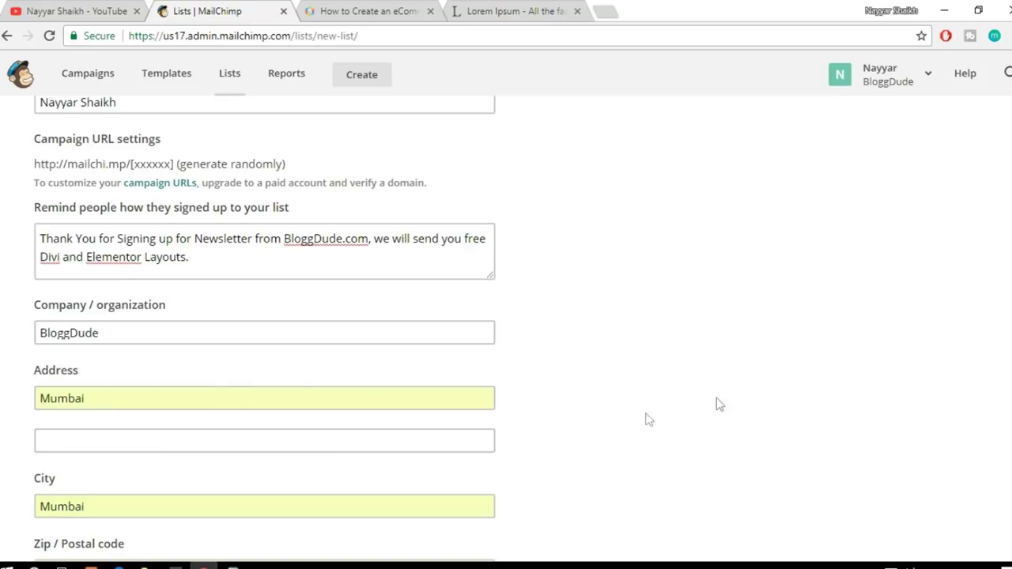
Step: Tick Daily summary notifications and save the BloggDude Company Newsletter list
{"action": "scroll", "coordinate": [721, 403], "scroll_direction": "down", "scroll_amount": 7}
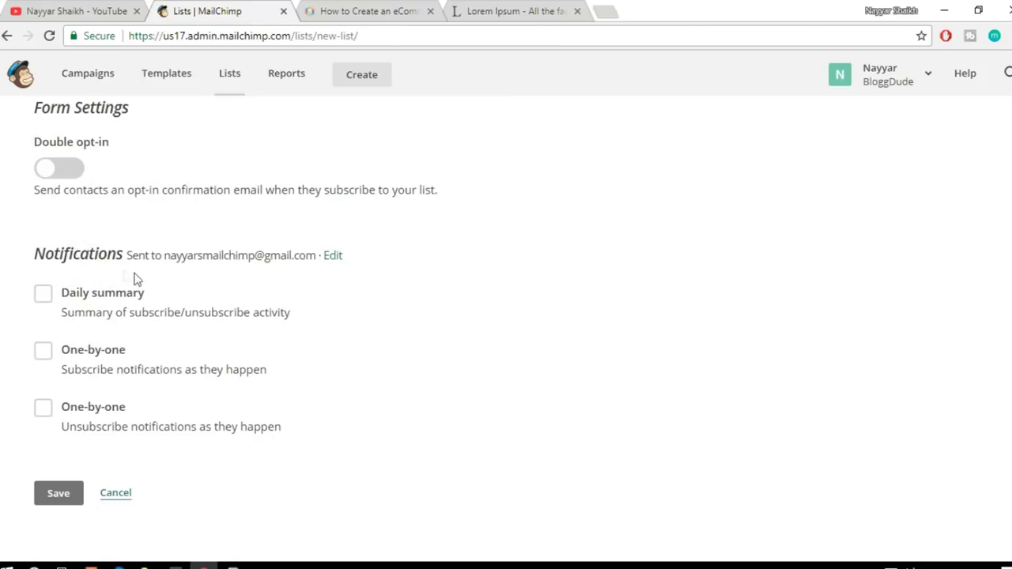
{"action": "left_click", "coordinate": [82, 300]}
{"action": "left_click", "coordinate": [57, 496]}
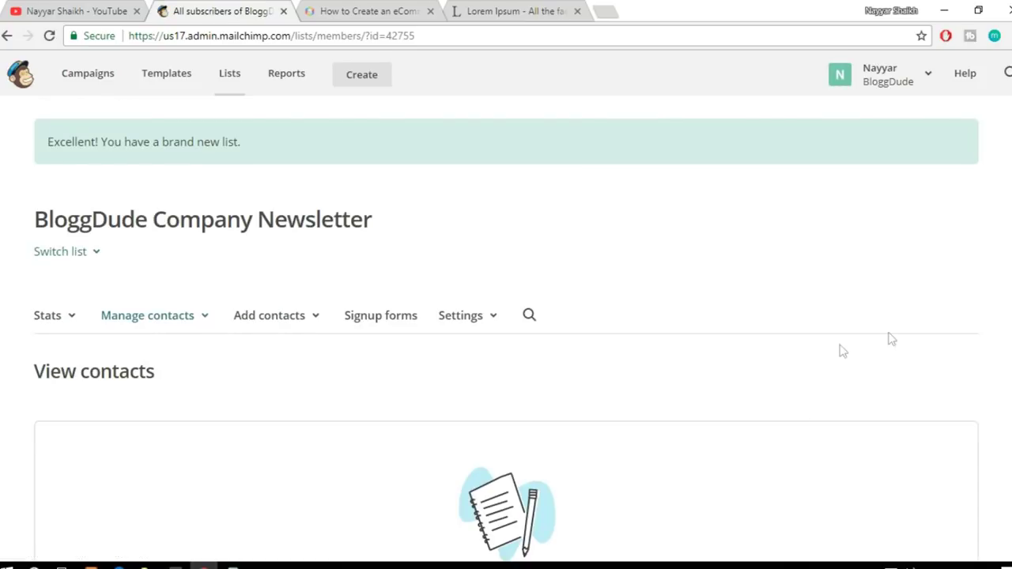
Step: Open the list's Signup forms and choose General forms
{"action": "scroll", "coordinate": [903, 335], "scroll_direction": "down", "scroll_amount": 3}
{"action": "scroll", "coordinate": [903, 336], "scroll_direction": "up", "scroll_amount": 2}
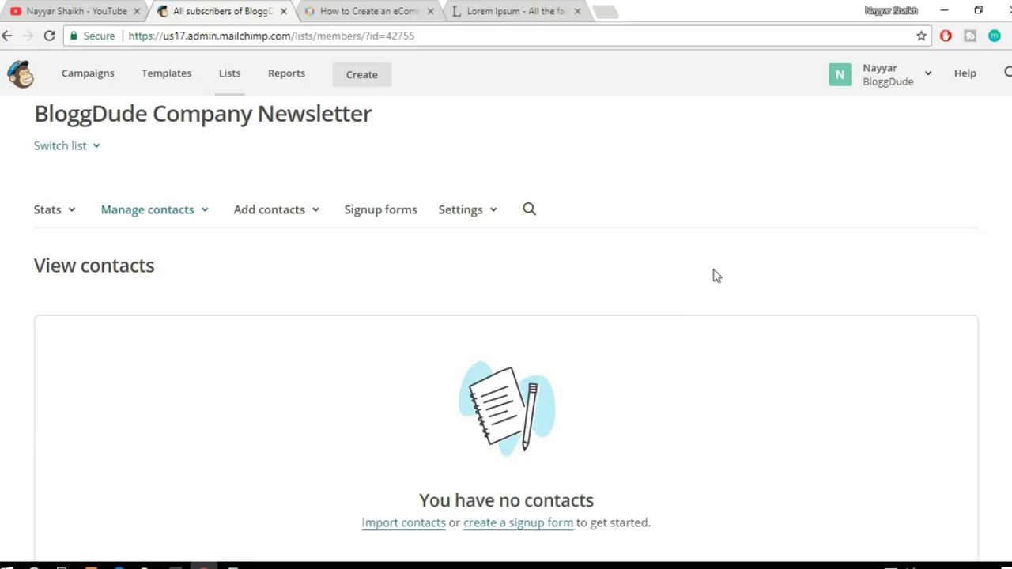
{"action": "left_click", "coordinate": [380, 215]}
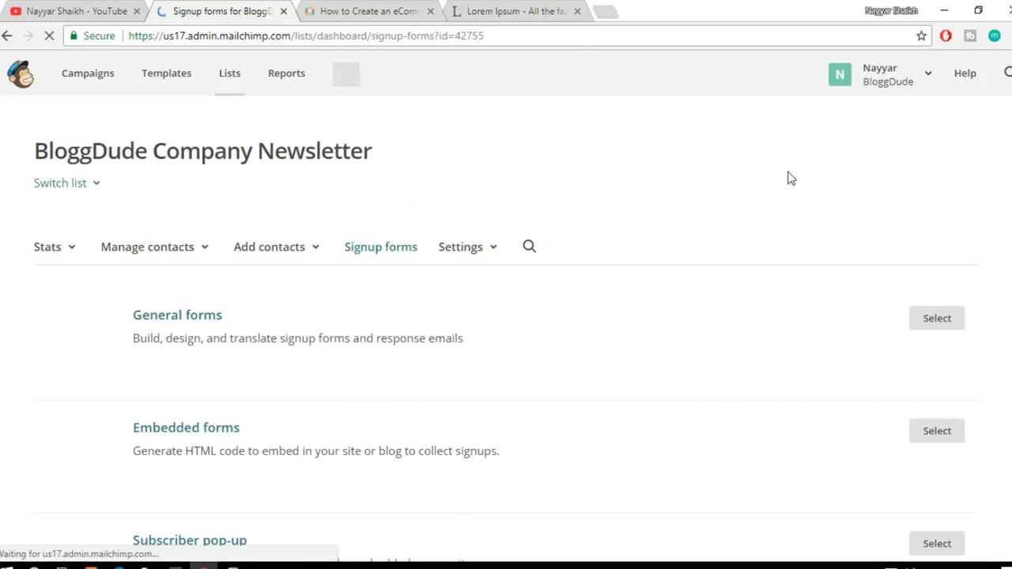
{"action": "scroll", "coordinate": [782, 308], "scroll_direction": "down", "scroll_amount": 4}
{"action": "scroll", "coordinate": [783, 315], "scroll_direction": "up", "scroll_amount": 1}
{"action": "scroll", "coordinate": [781, 315], "scroll_direction": "up", "scroll_amount": 1}
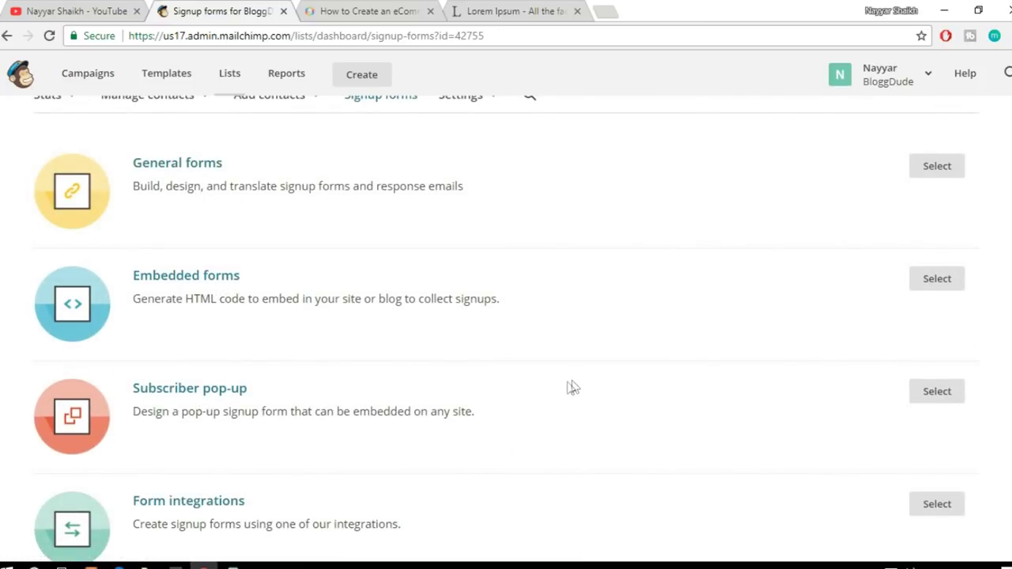
{"action": "scroll", "coordinate": [571, 387], "scroll_direction": "down", "scroll_amount": 1}
{"action": "scroll", "coordinate": [266, 426], "scroll_direction": "up", "scroll_amount": 3}
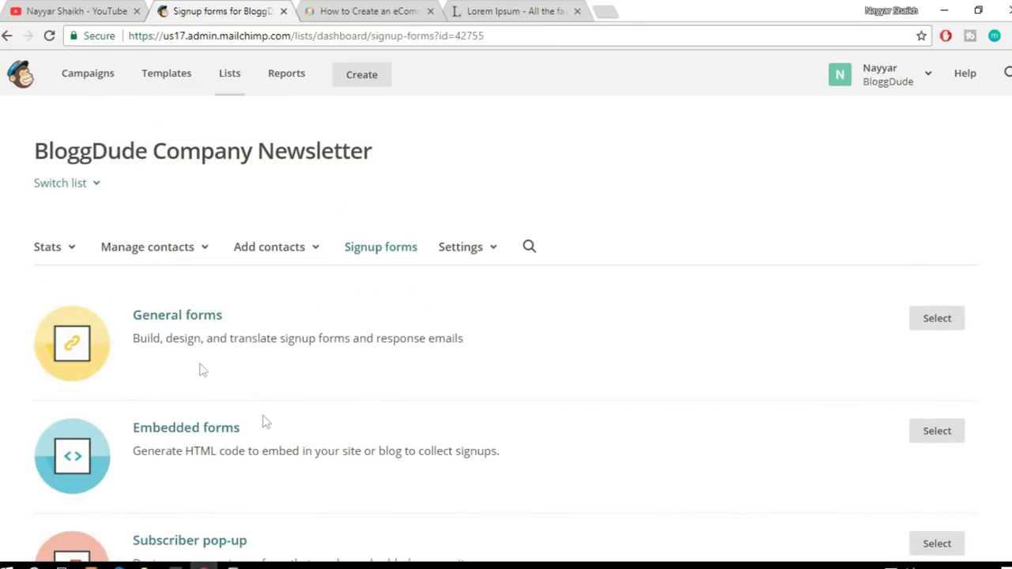
{"action": "scroll", "coordinate": [340, 325], "scroll_direction": "down", "scroll_amount": 1}
{"action": "left_click", "coordinate": [181, 239]}
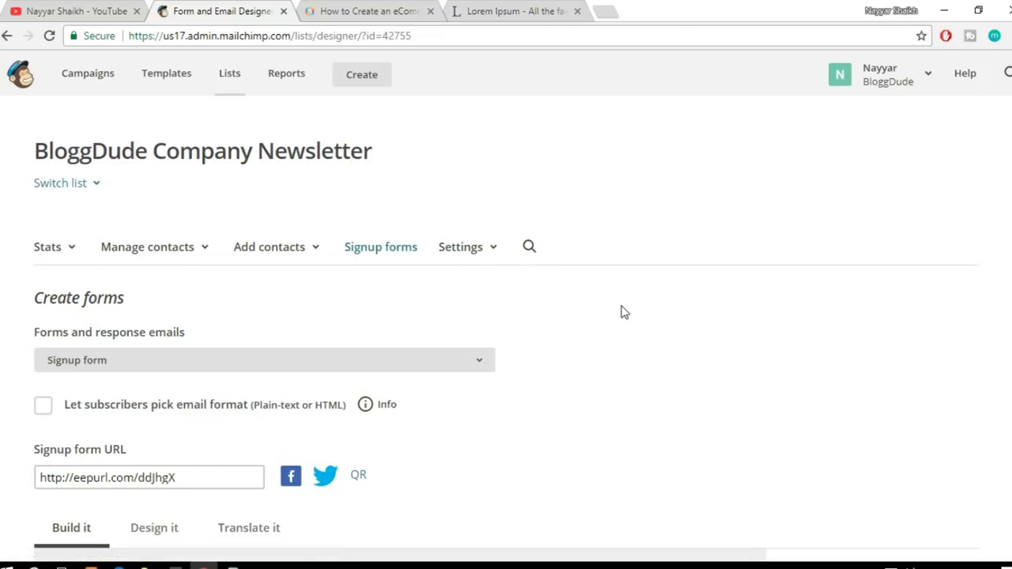
Step: Add the message 'Newsletter' above the Email Address field, then add a phone field
{"action": "scroll", "coordinate": [703, 334], "scroll_direction": "down", "scroll_amount": 2}
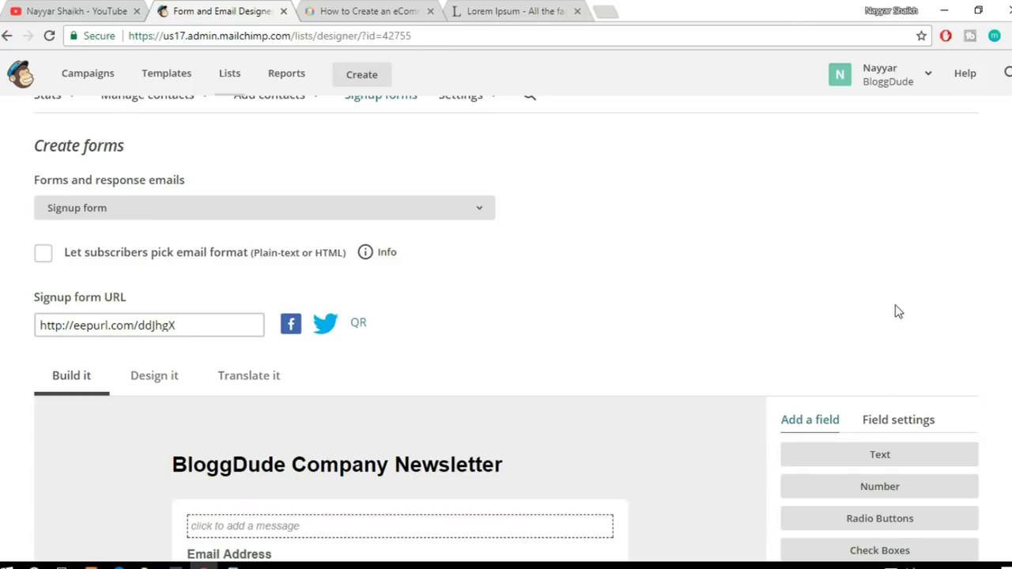
{"action": "scroll", "coordinate": [898, 312], "scroll_direction": "down", "scroll_amount": 2}
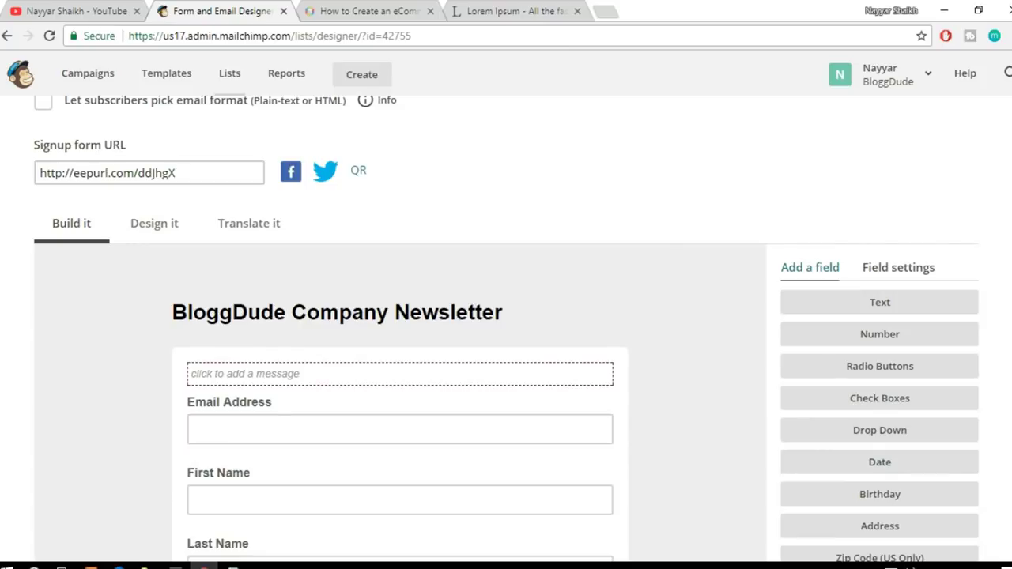
{"action": "scroll", "coordinate": [313, 204], "scroll_direction": "down", "scroll_amount": 2}
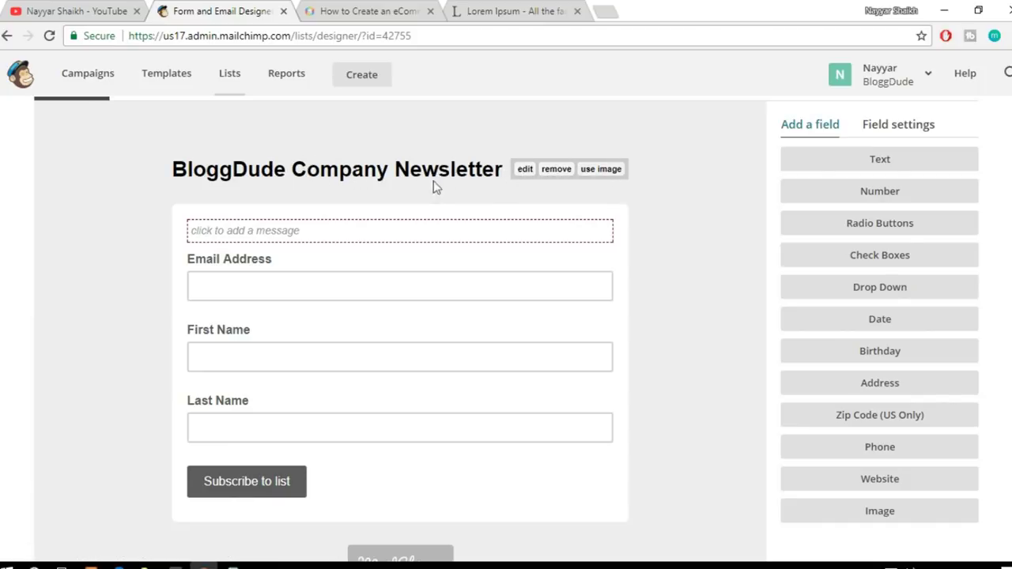
{"action": "mouse_move", "coordinate": [403, 177]}
{"action": "mouse_move", "coordinate": [405, 240]}
{"action": "scroll", "coordinate": [380, 222], "scroll_direction": "down", "scroll_amount": 1}
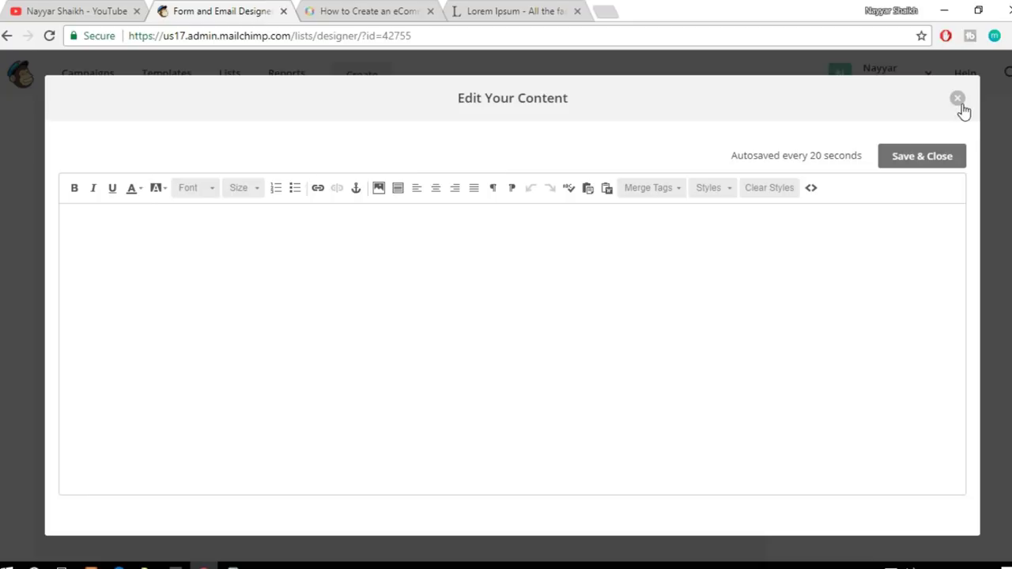
{"action": "left_click", "coordinate": [512, 317]}
{"action": "left_click", "coordinate": [920, 150]}
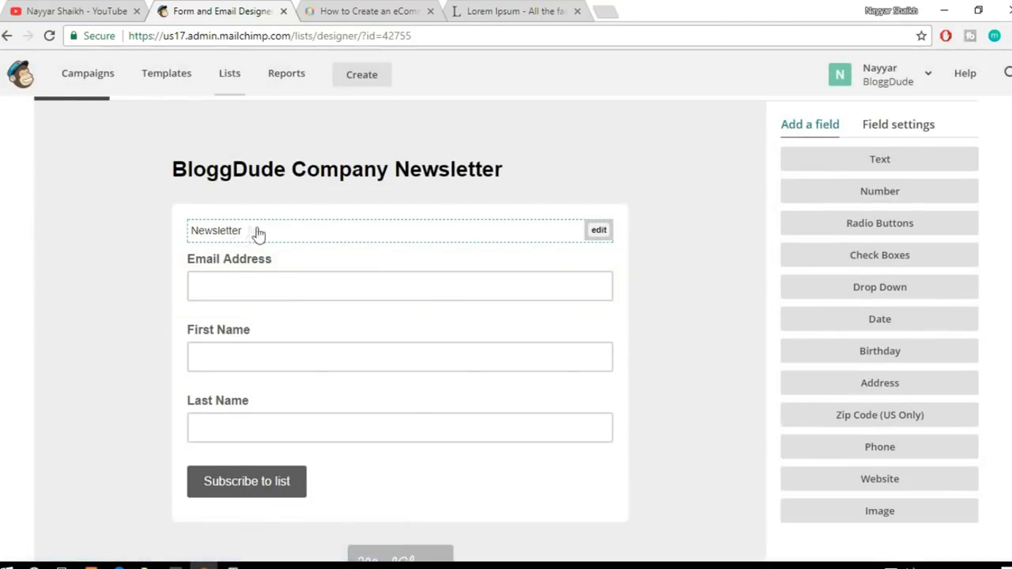
{"action": "scroll", "coordinate": [372, 221], "scroll_direction": "down", "scroll_amount": 1}
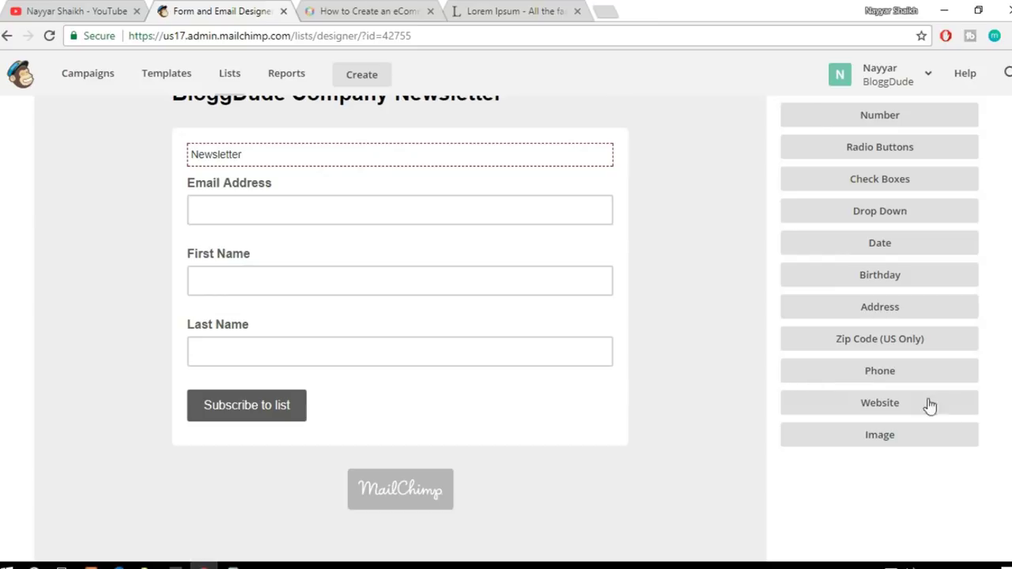
{"action": "left_click", "coordinate": [889, 377]}
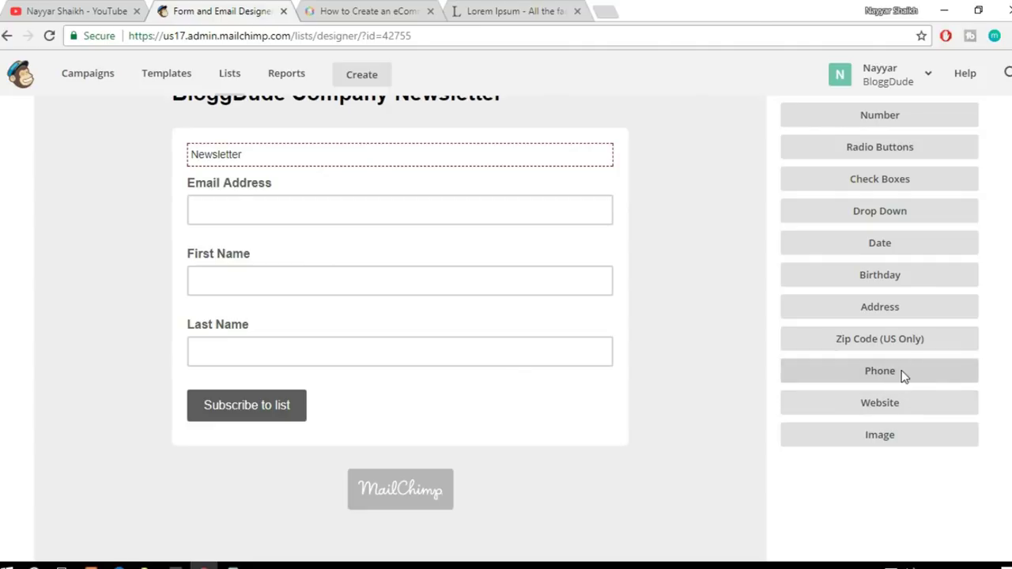
Step: Relabel the phone field 'Mobile Number', mark it required, and save the field
{"action": "scroll", "coordinate": [683, 355], "scroll_direction": "down", "scroll_amount": 1}
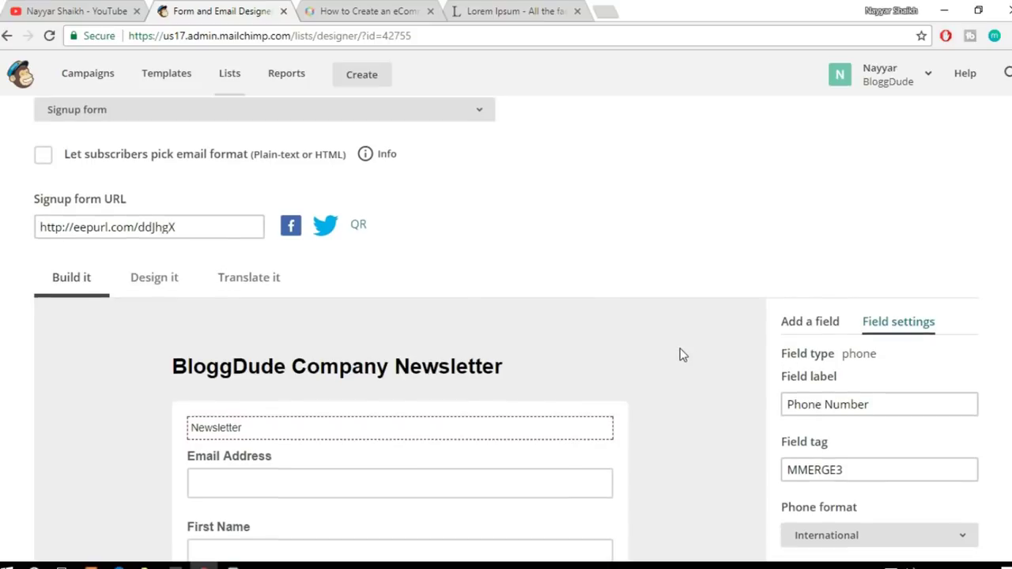
{"action": "scroll", "coordinate": [683, 355], "scroll_direction": "down", "scroll_amount": 3}
{"action": "scroll", "coordinate": [683, 355], "scroll_direction": "up", "scroll_amount": 1}
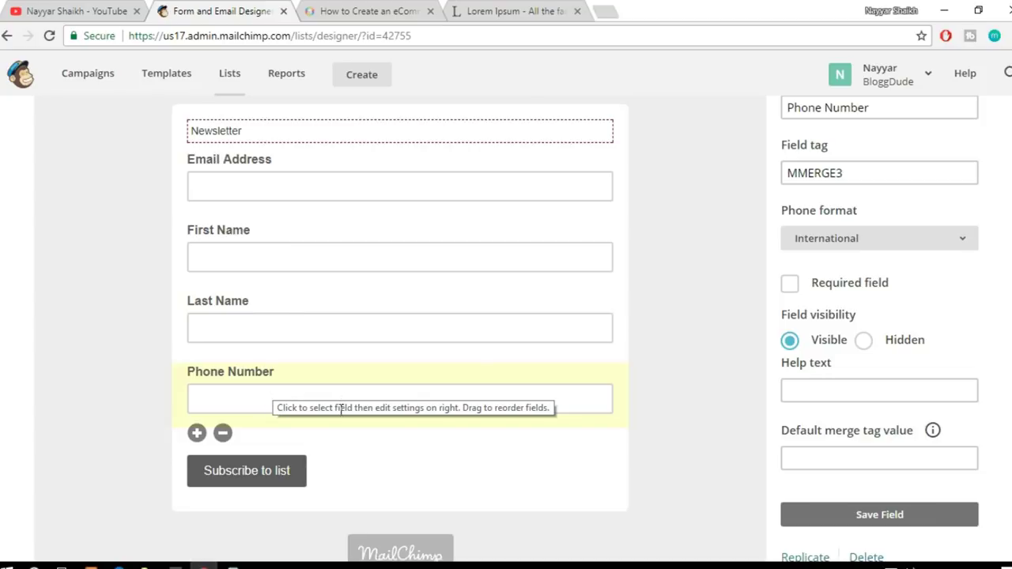
{"action": "scroll", "coordinate": [881, 361], "scroll_direction": "up", "scroll_amount": 3}
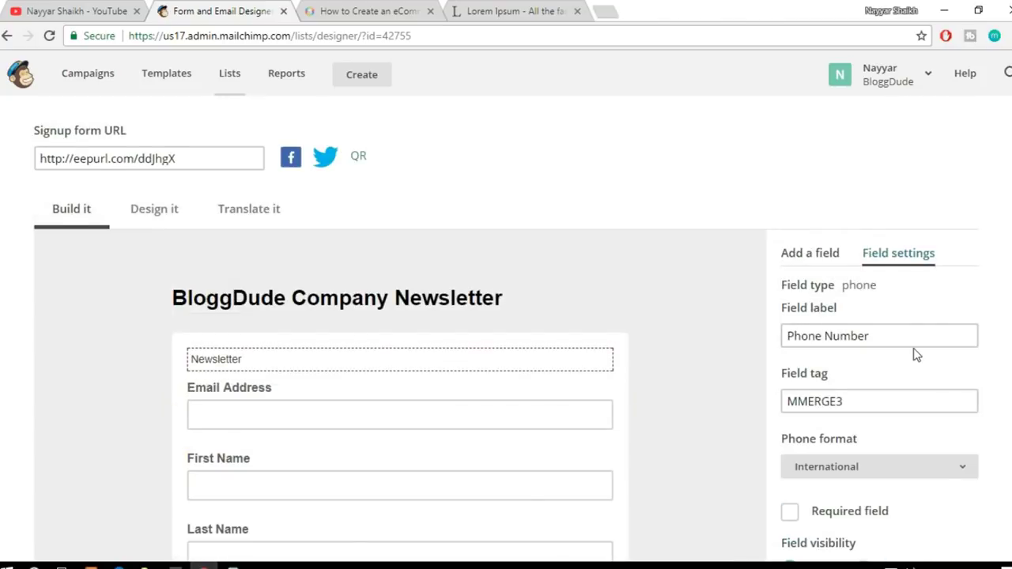
{"action": "scroll", "coordinate": [915, 356], "scroll_direction": "down", "scroll_amount": 3}
{"action": "scroll", "coordinate": [594, 388], "scroll_direction": "up", "scroll_amount": 2}
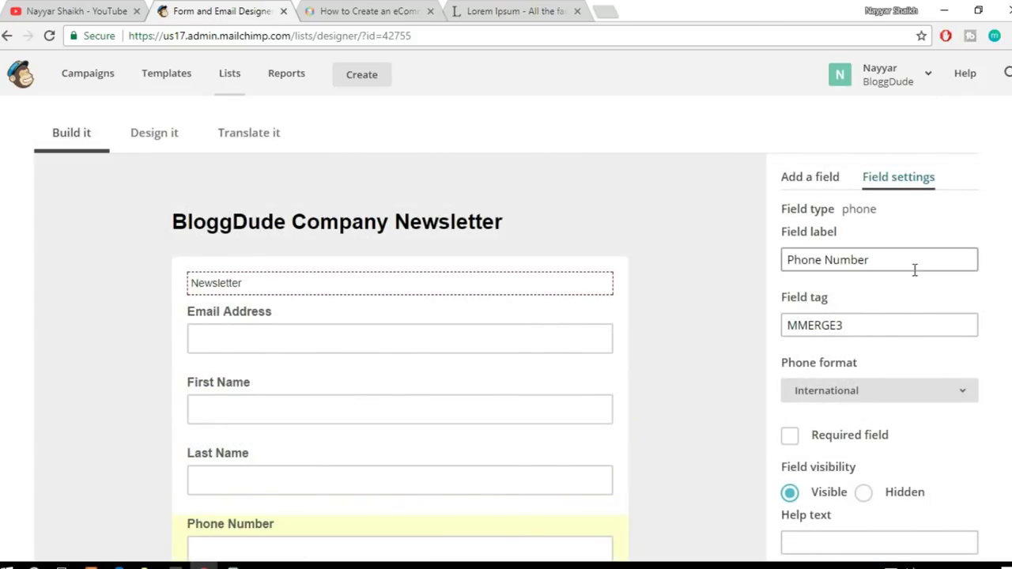
{"action": "double_click", "coordinate": [858, 209]}
{"action": "left_click", "coordinate": [843, 235]}
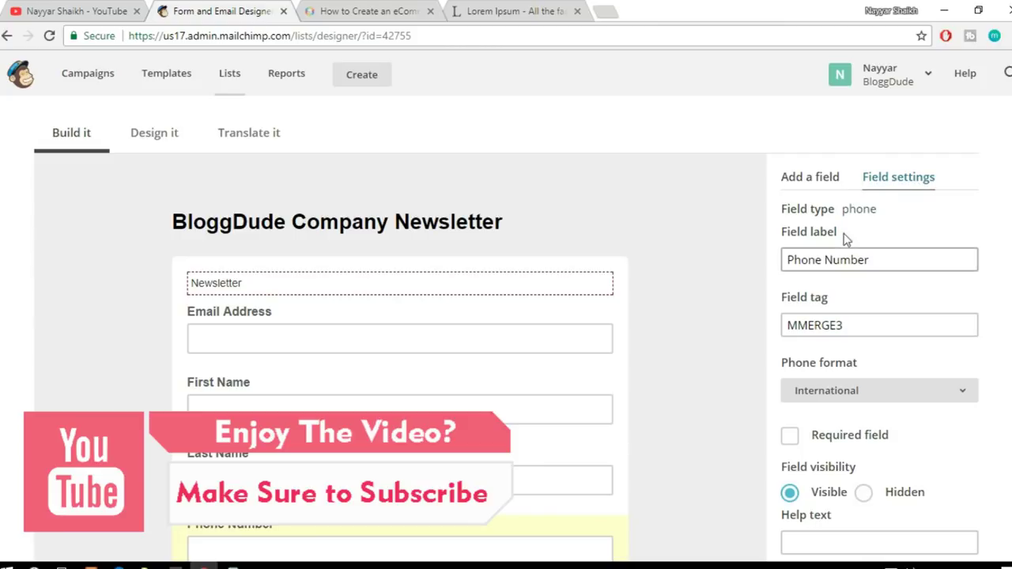
{"action": "scroll", "coordinate": [445, 397], "scroll_direction": "down", "scroll_amount": 1}
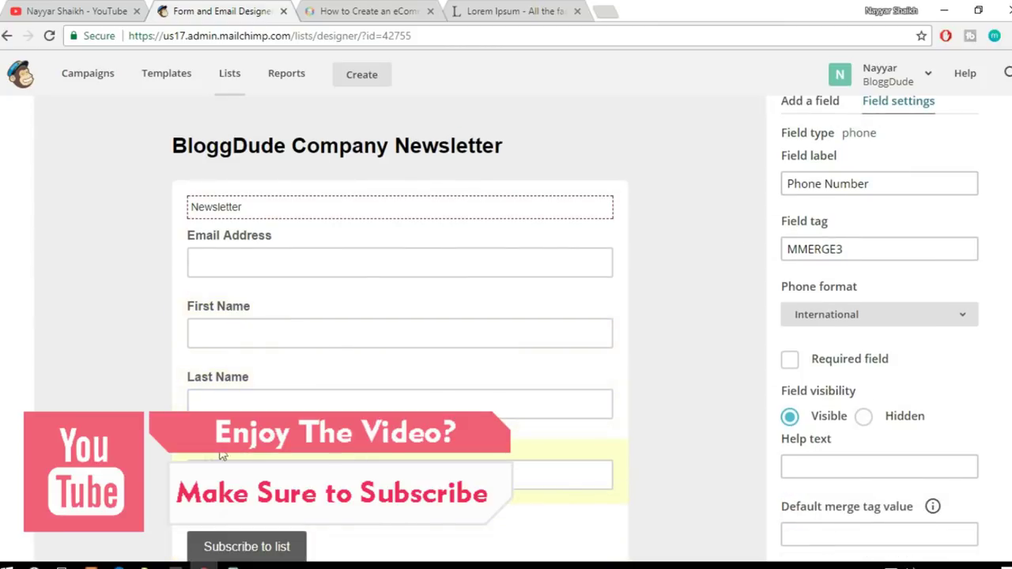
{"action": "double_click", "coordinate": [822, 183]}
{"action": "type", "text": "Mo"}
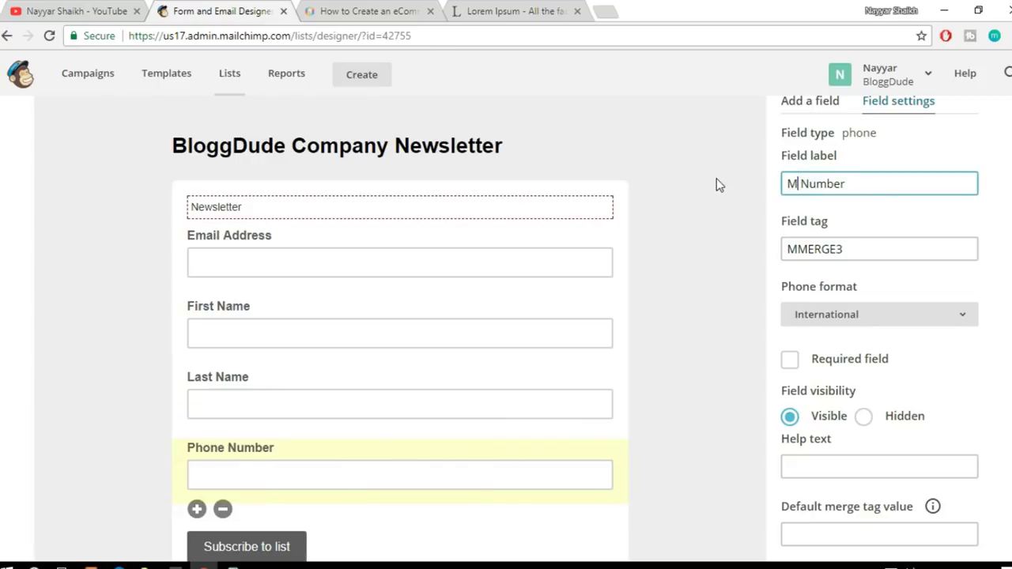
{"action": "type", "text": "bile"}
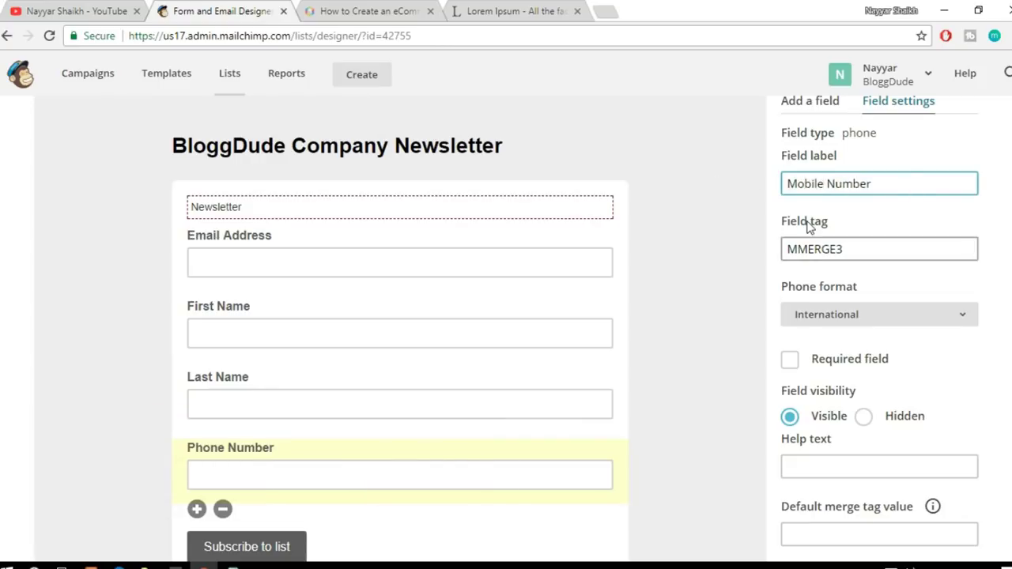
{"action": "scroll", "coordinate": [881, 237], "scroll_direction": "down", "scroll_amount": 1}
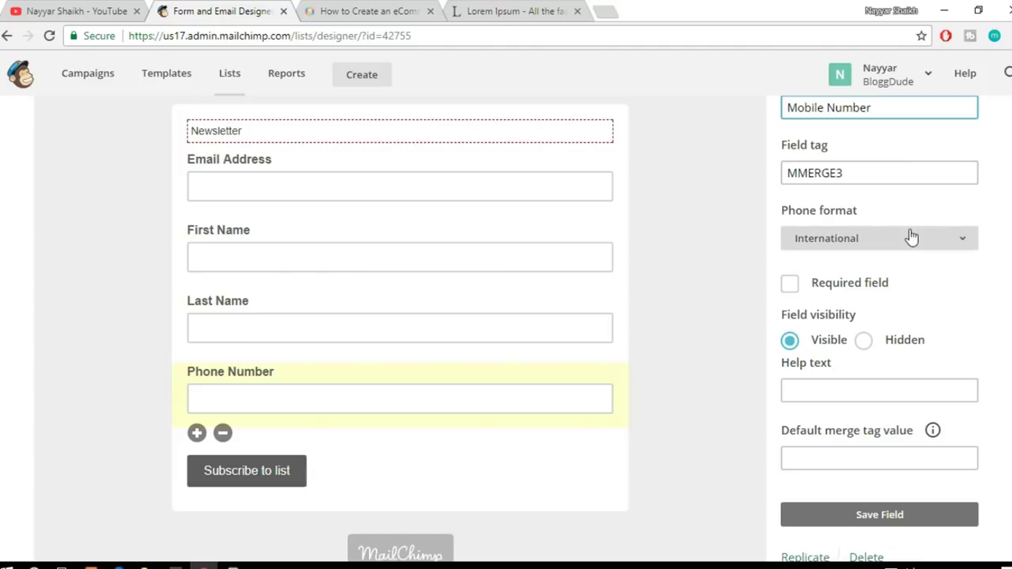
{"action": "scroll", "coordinate": [966, 276], "scroll_direction": "down", "scroll_amount": 1}
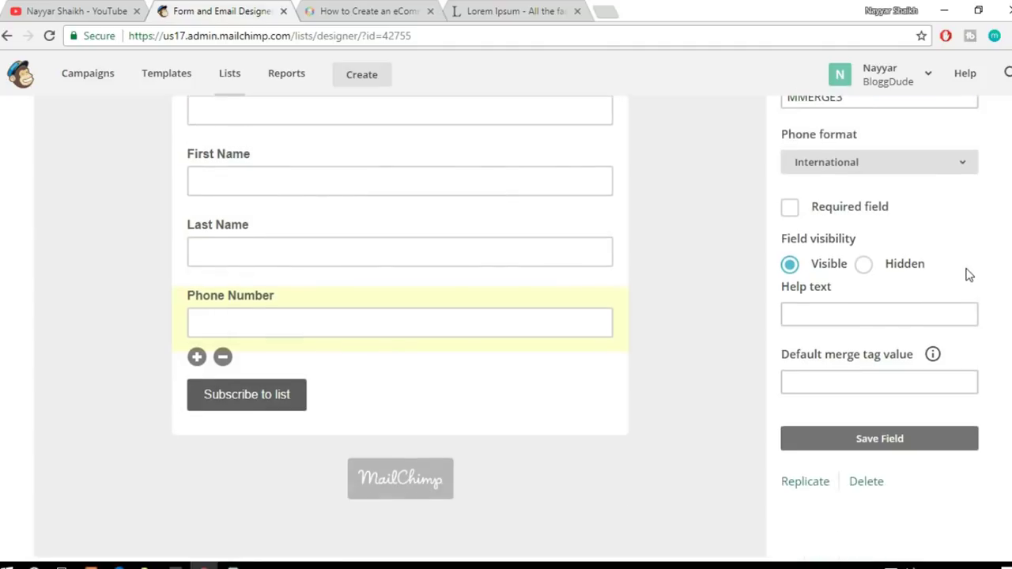
{"action": "left_click", "coordinate": [833, 209]}
{"action": "left_click", "coordinate": [886, 451]}
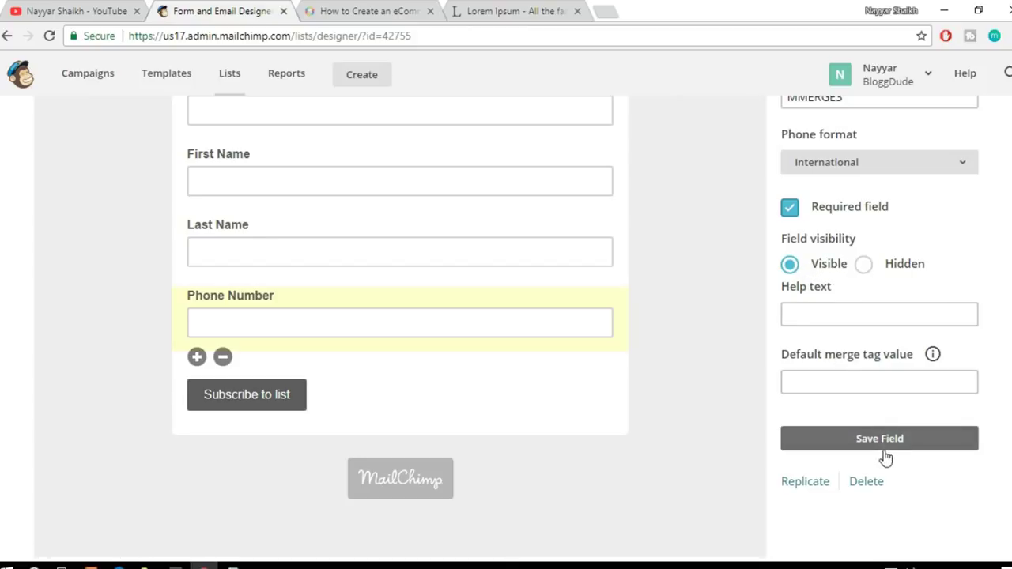
{"action": "left_click", "coordinate": [895, 454]}
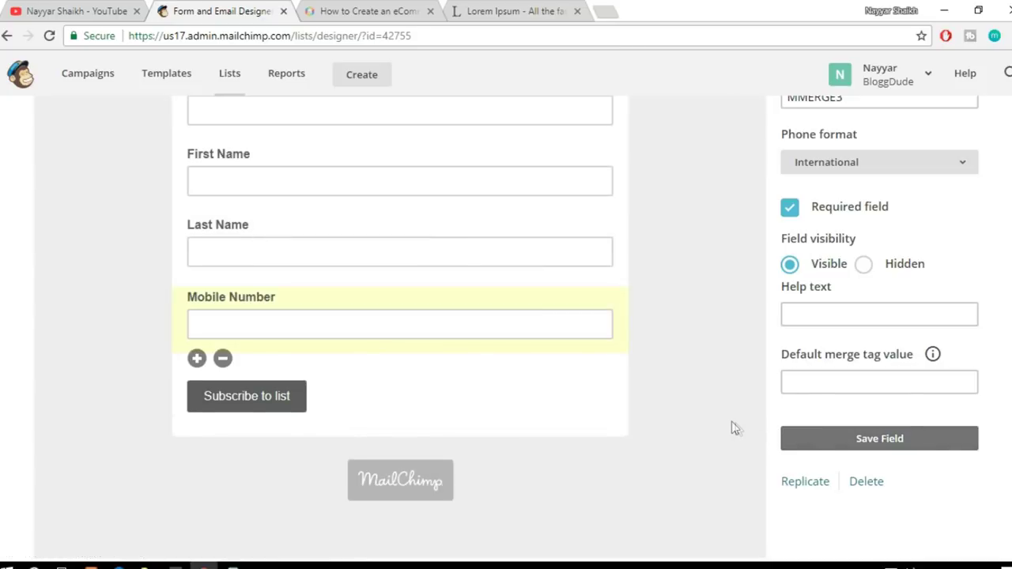
{"action": "scroll", "coordinate": [731, 427], "scroll_direction": "up", "scroll_amount": 2}
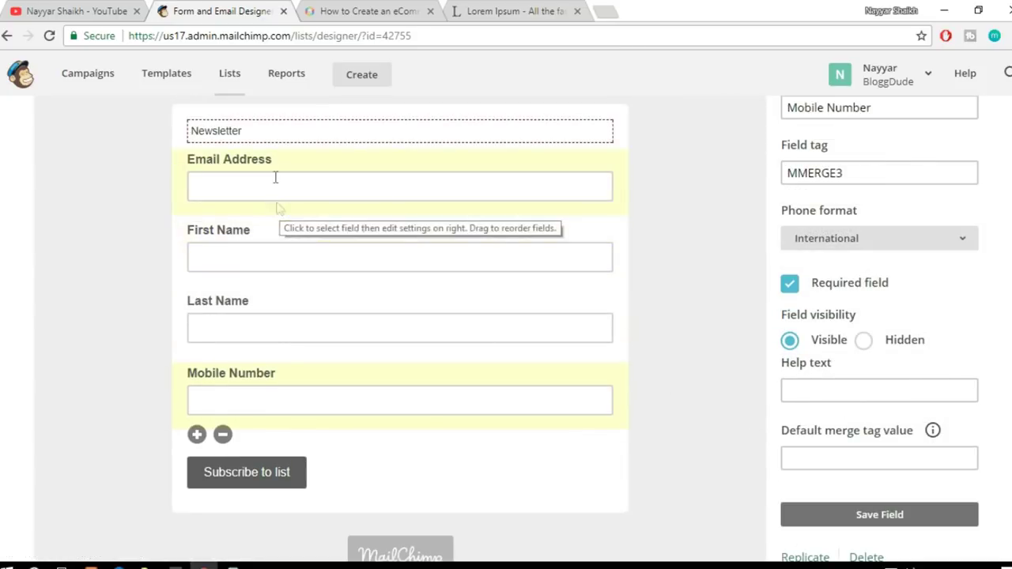
Step: Move Email Address to the bottom and delete the First Name field, confirming with DELETE
{"action": "left_click_drag", "start_coordinate": [267, 175], "coordinate": [246, 425]}
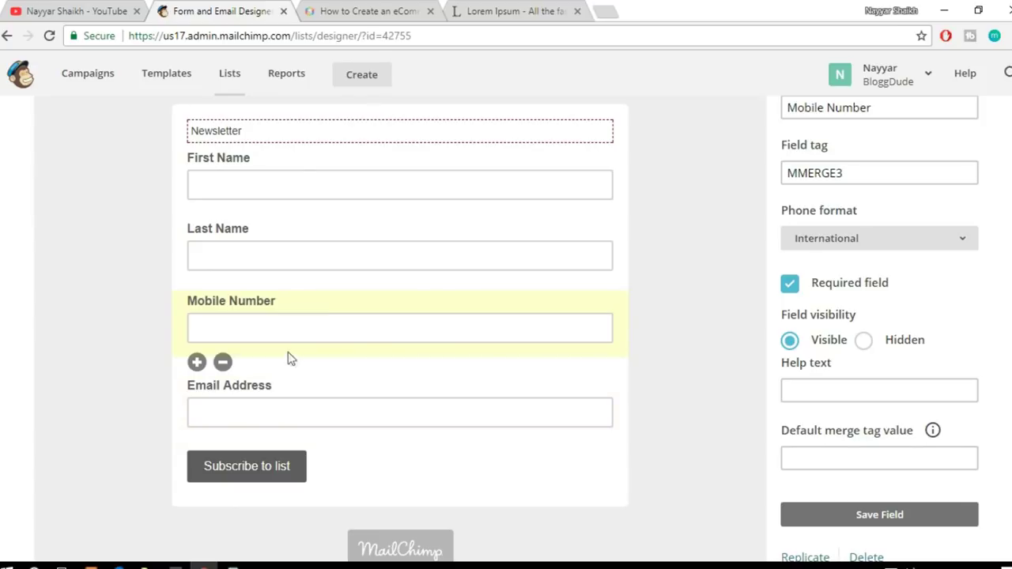
{"action": "left_click", "coordinate": [340, 179]}
{"action": "left_click", "coordinate": [224, 219]}
{"action": "left_click", "coordinate": [397, 329]}
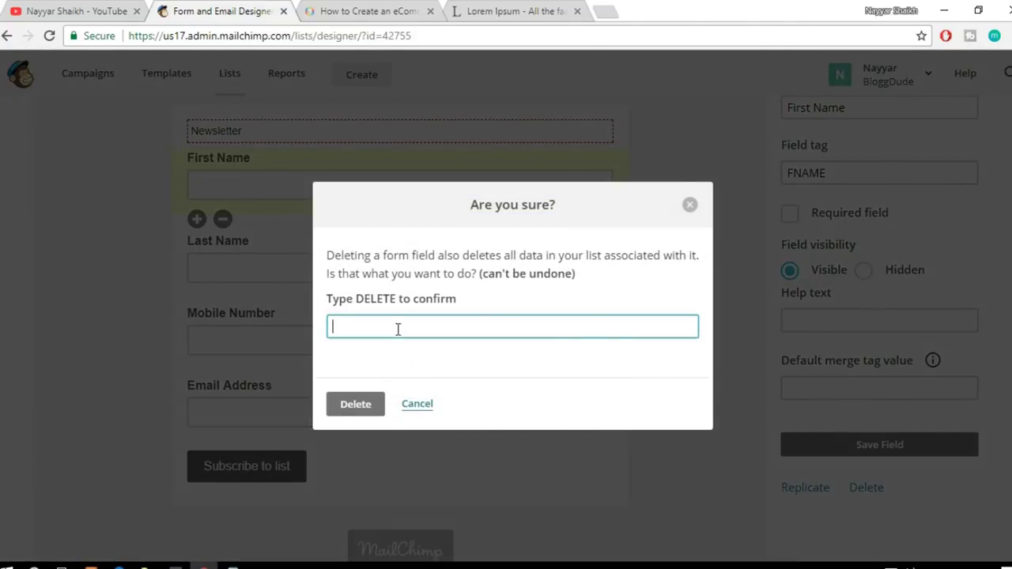
{"action": "type", "text": "DEL"}
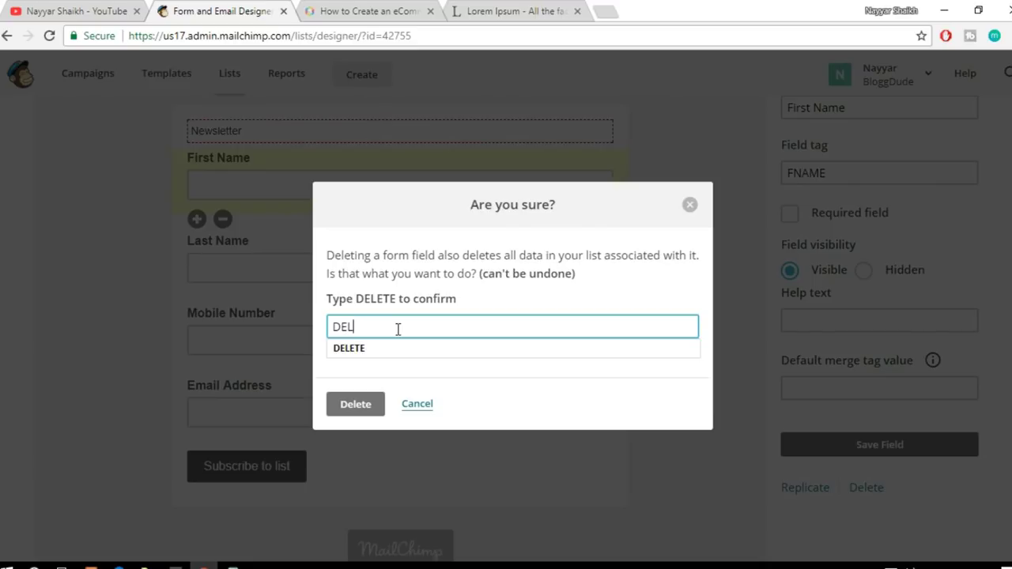
{"action": "type", "text": "ETE"}
{"action": "left_click", "coordinate": [377, 407]}
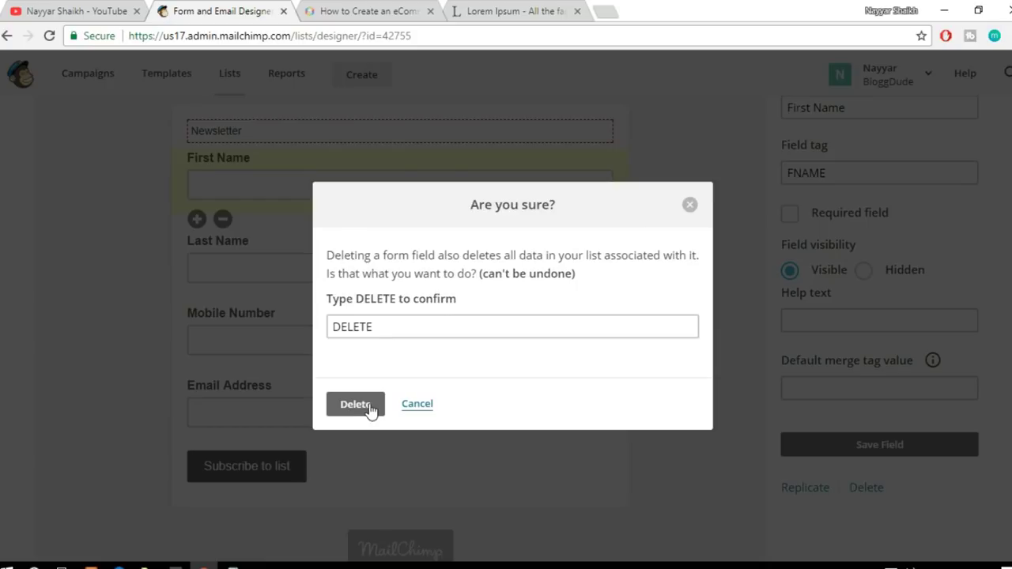
{"action": "left_click", "coordinate": [368, 407]}
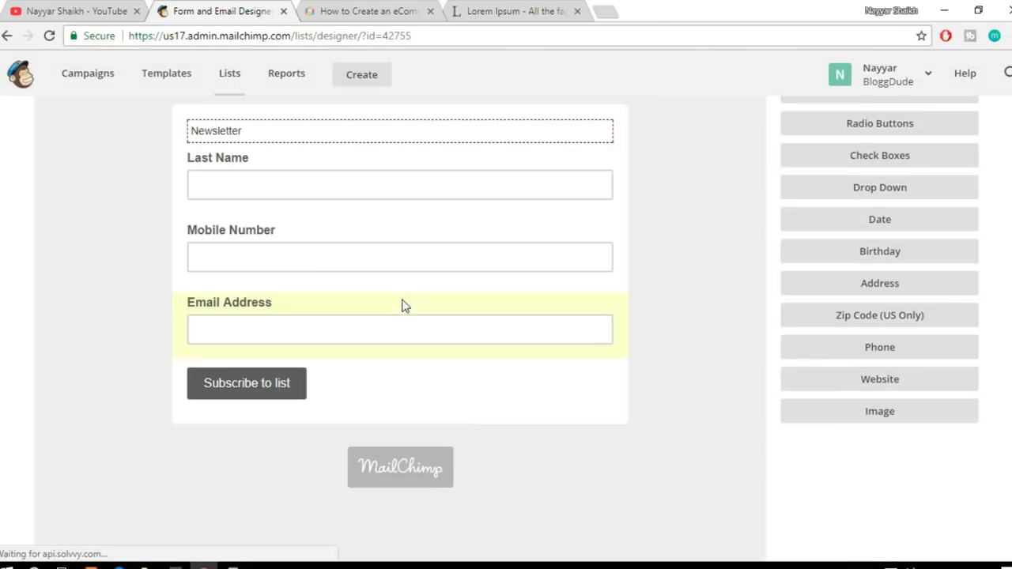
Step: Delete the Last Name field, correcting the DELETE confirmation word
{"action": "left_click", "coordinate": [250, 185]}
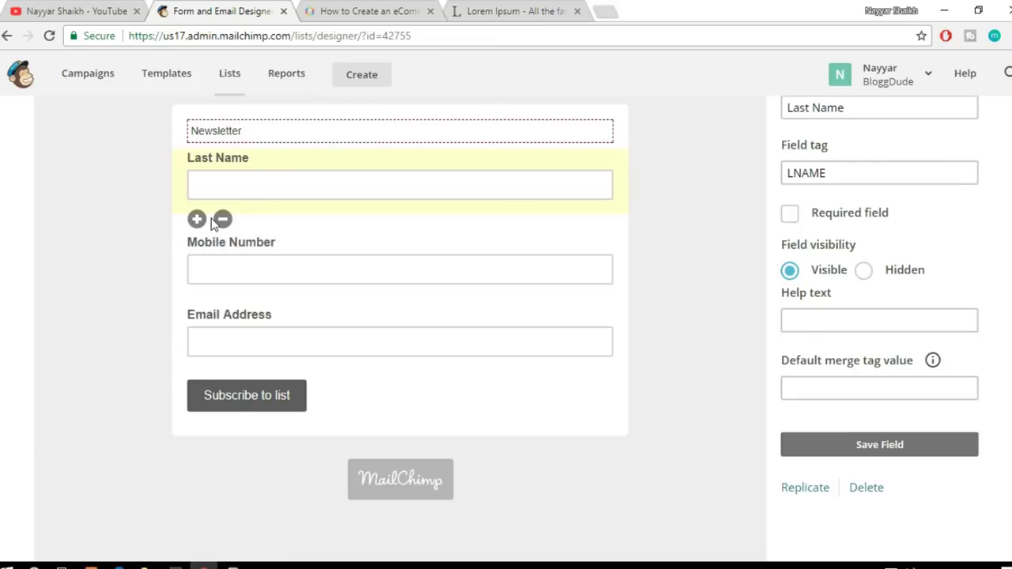
{"action": "left_click", "coordinate": [873, 487]}
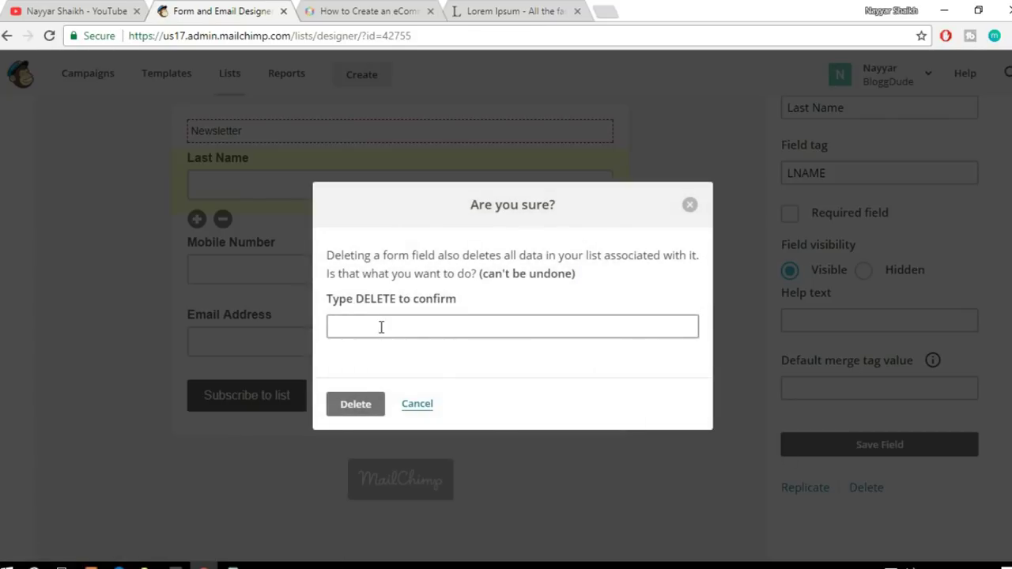
{"action": "type", "text": "DLETE"}
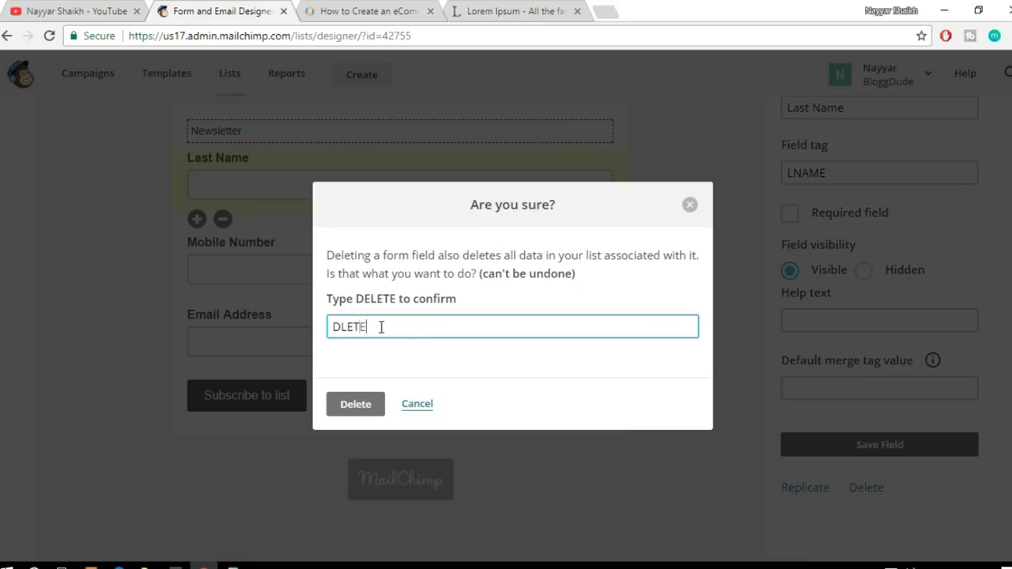
{"action": "left_click", "coordinate": [342, 327]}
{"action": "type", "text": "E"}
{"action": "left_click", "coordinate": [356, 407]}
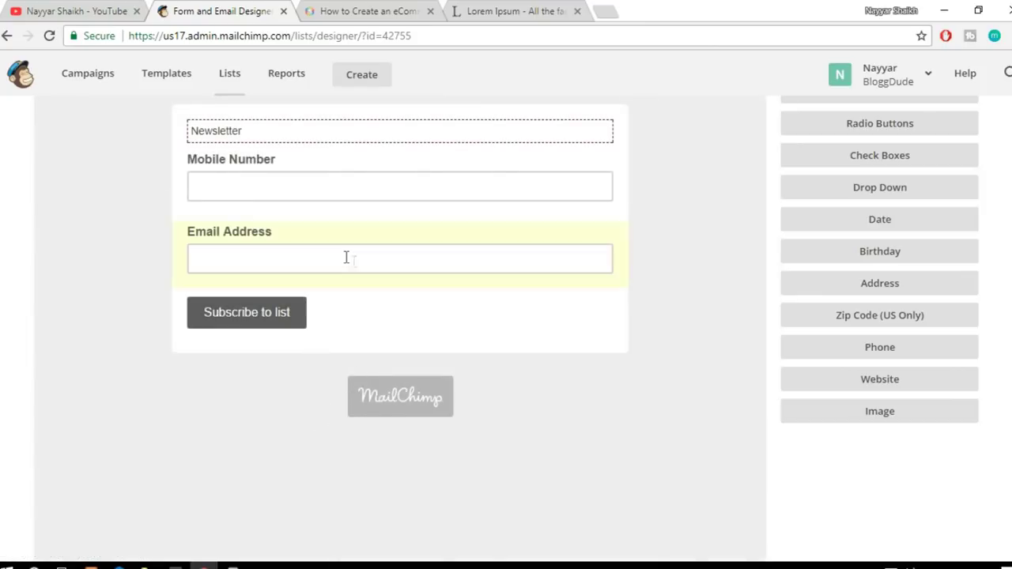
Step: Delete the Mobile Number field and open the Newsletter text block for editing
{"action": "left_click", "coordinate": [291, 181]}
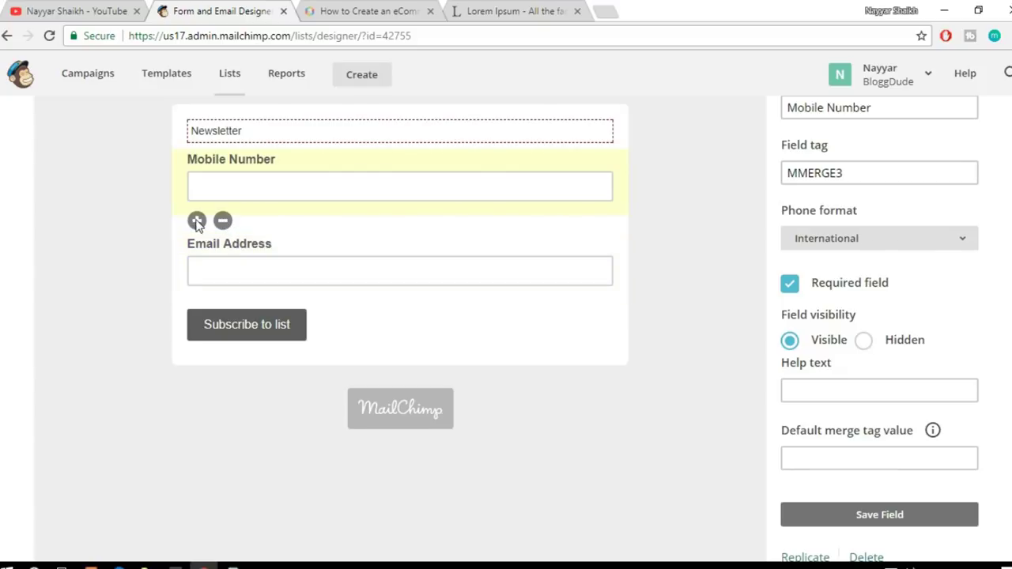
{"action": "left_click", "coordinate": [222, 219]}
{"action": "left_click", "coordinate": [411, 325]}
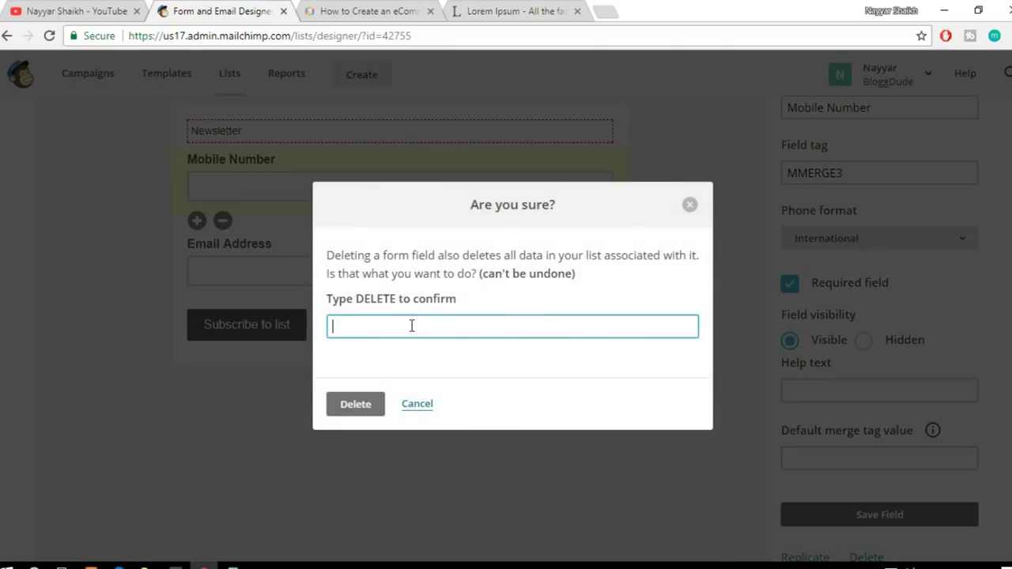
{"action": "type", "text": "DELETE"}
{"action": "left_click", "coordinate": [361, 407]}
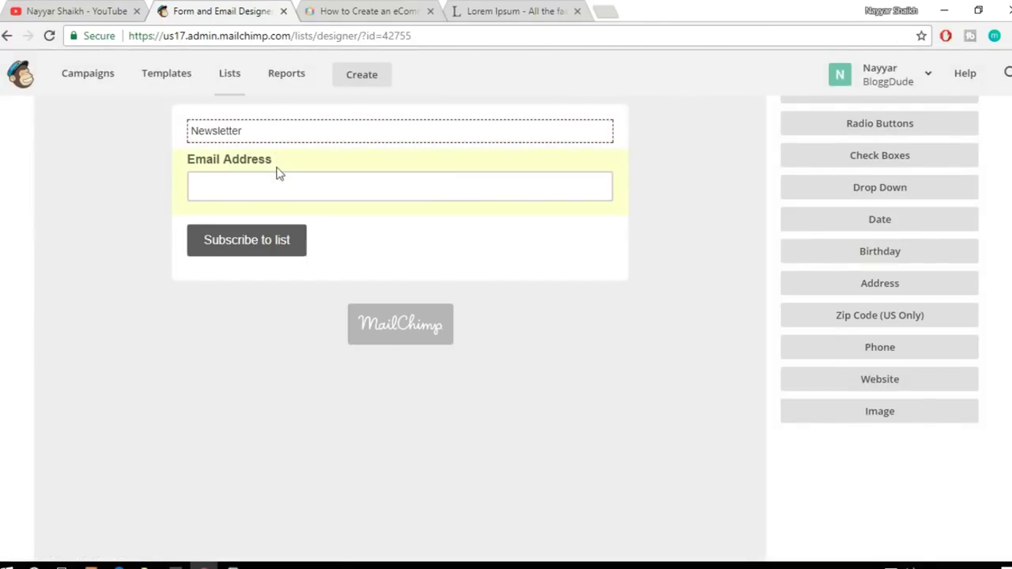
{"action": "left_click", "coordinate": [249, 129]}
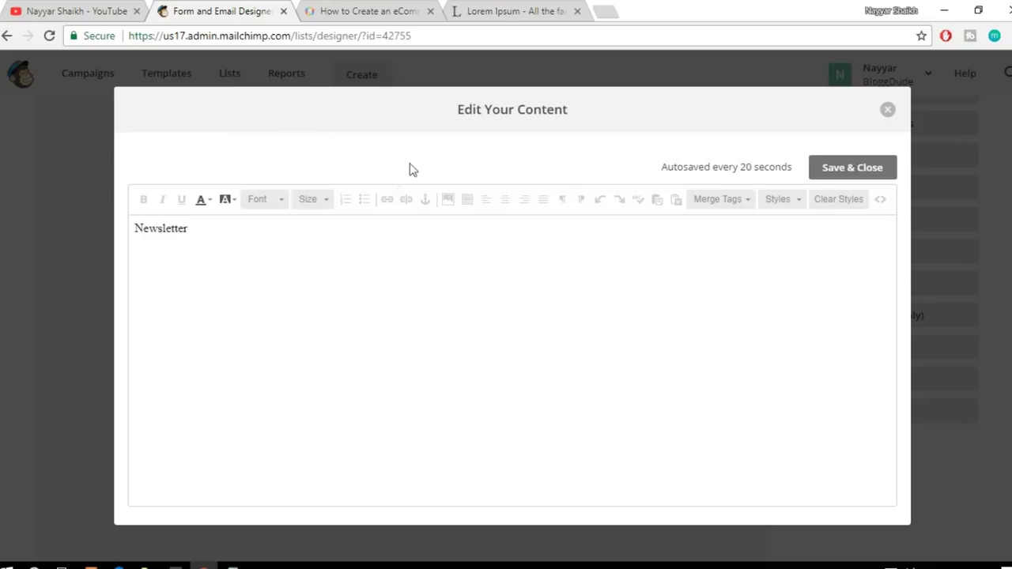
{"action": "double_click", "coordinate": [231, 236]}
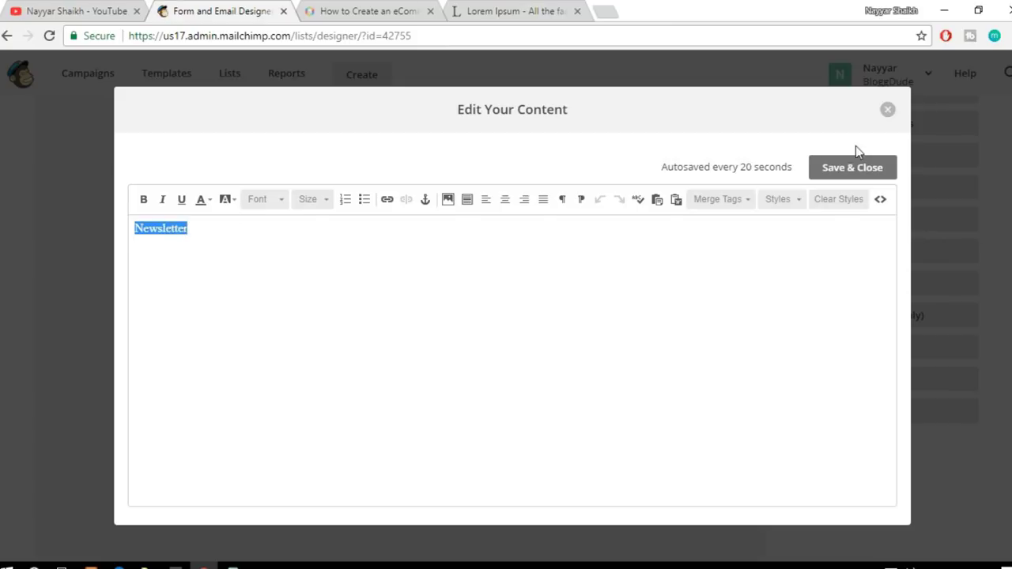
{"action": "key", "text": "Delete"}
{"action": "left_click", "coordinate": [889, 110]}
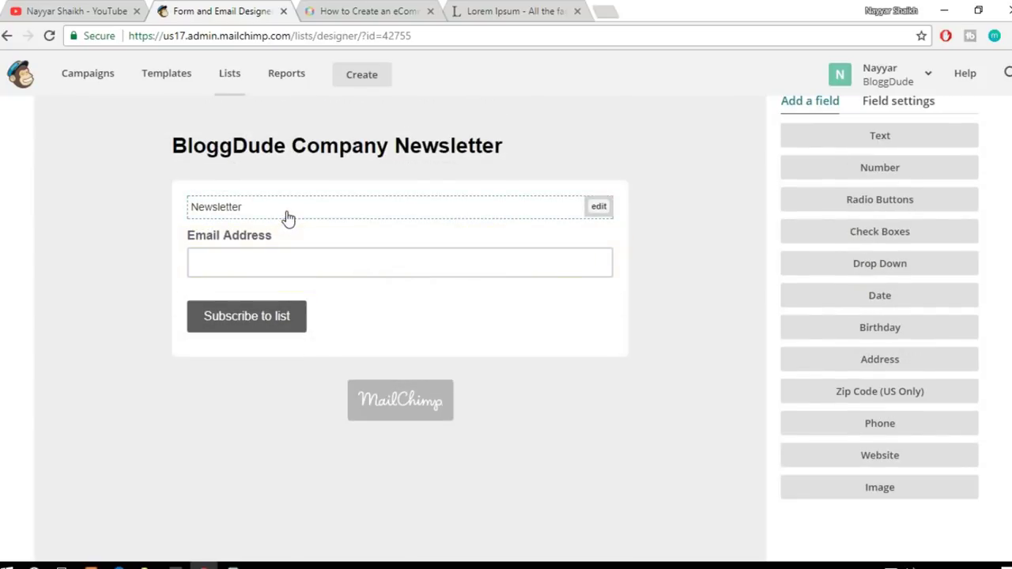
{"action": "left_click", "coordinate": [287, 219]}
{"action": "left_click_drag", "start_coordinate": [190, 218], "coordinate": [119, 220]}
{"action": "key", "text": "BackSpace"}
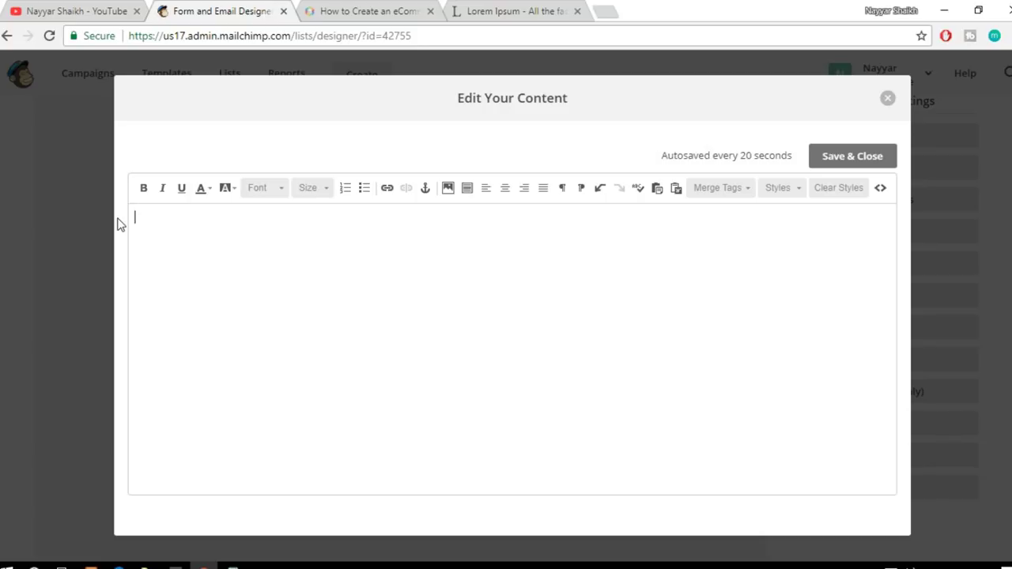
{"action": "left_click", "coordinate": [838, 156]}
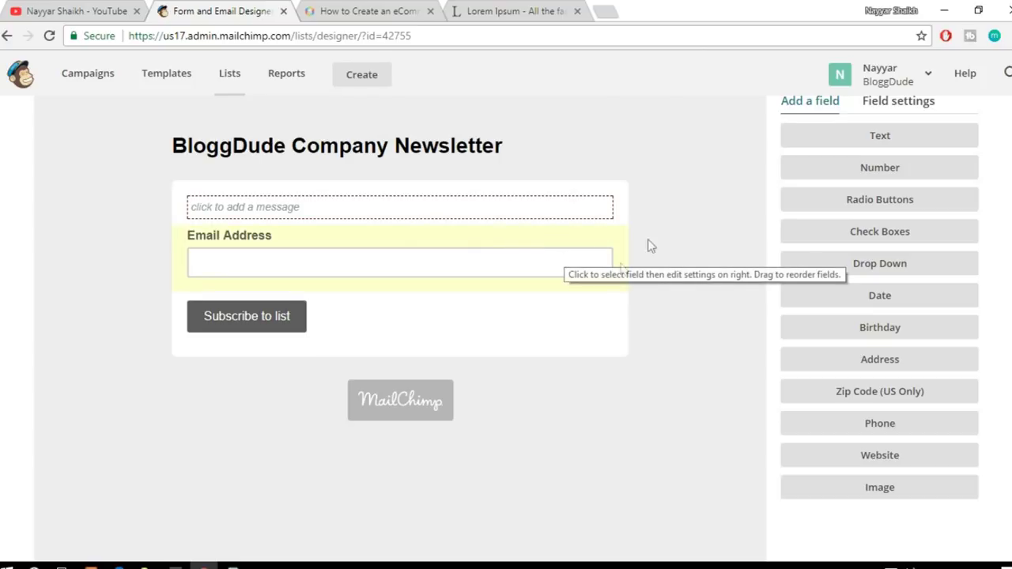
{"action": "mouse_move", "coordinate": [423, 164]}
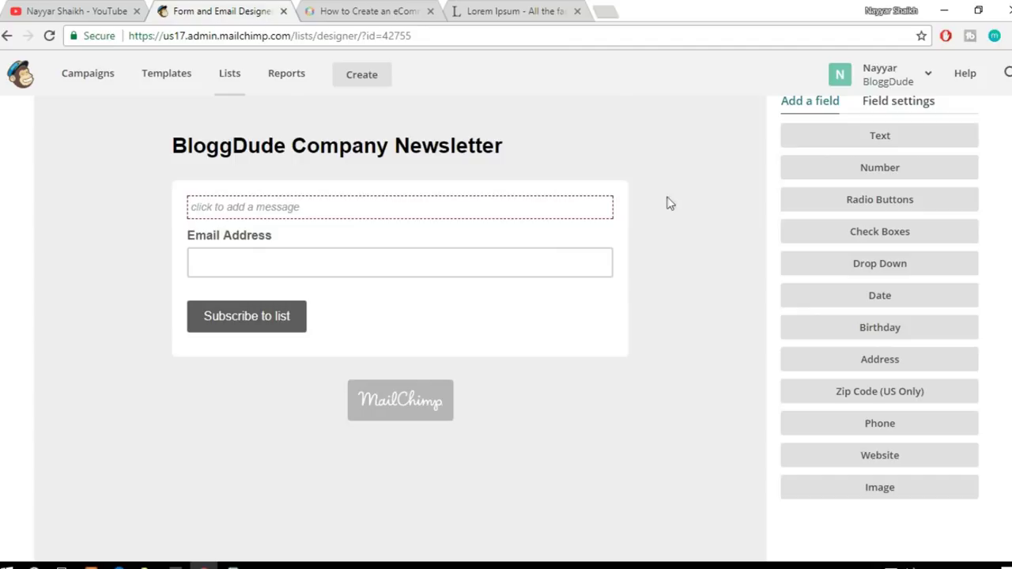
Step: Check the list of form and email types, keeping Signup form selected
{"action": "scroll", "coordinate": [730, 422], "scroll_direction": "up", "scroll_amount": 2}
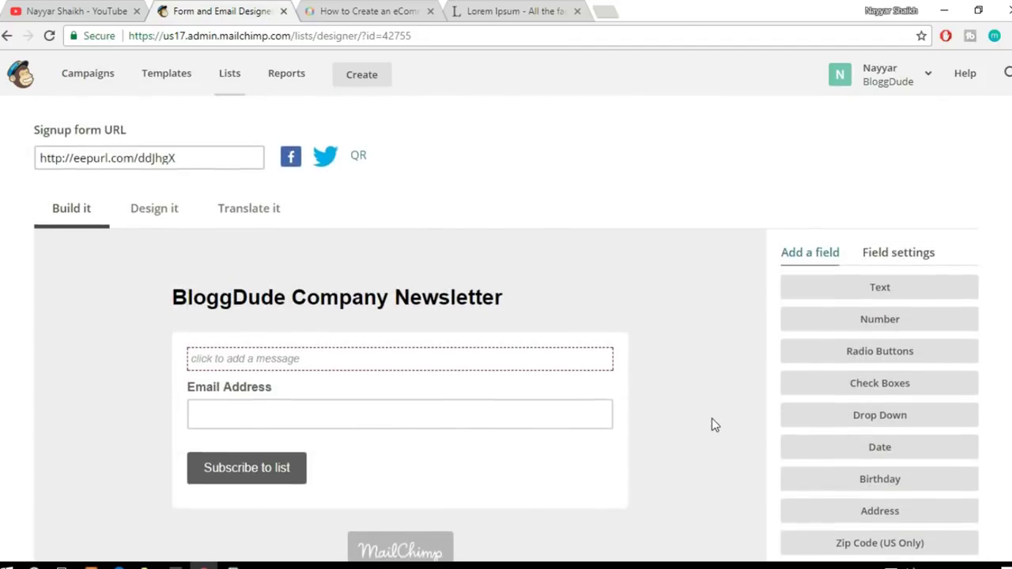
{"action": "scroll", "coordinate": [711, 422], "scroll_direction": "down", "scroll_amount": 3}
{"action": "scroll", "coordinate": [712, 425], "scroll_direction": "down", "scroll_amount": 3}
{"action": "scroll", "coordinate": [712, 425], "scroll_direction": "up", "scroll_amount": 6}
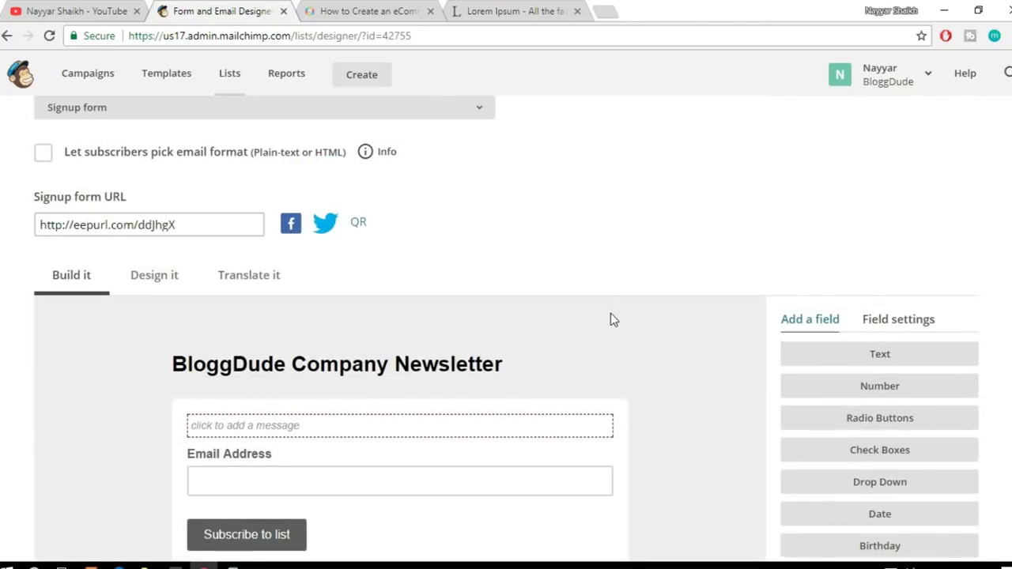
{"action": "scroll", "coordinate": [610, 313], "scroll_direction": "up", "scroll_amount": 2}
{"action": "scroll", "coordinate": [610, 320], "scroll_direction": "down", "scroll_amount": 1}
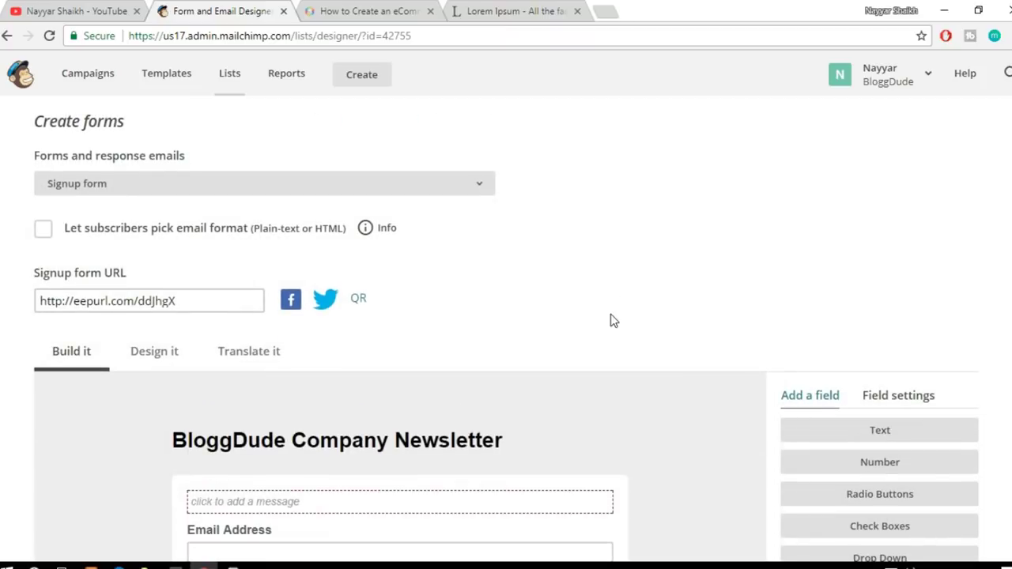
{"action": "left_click", "coordinate": [253, 192]}
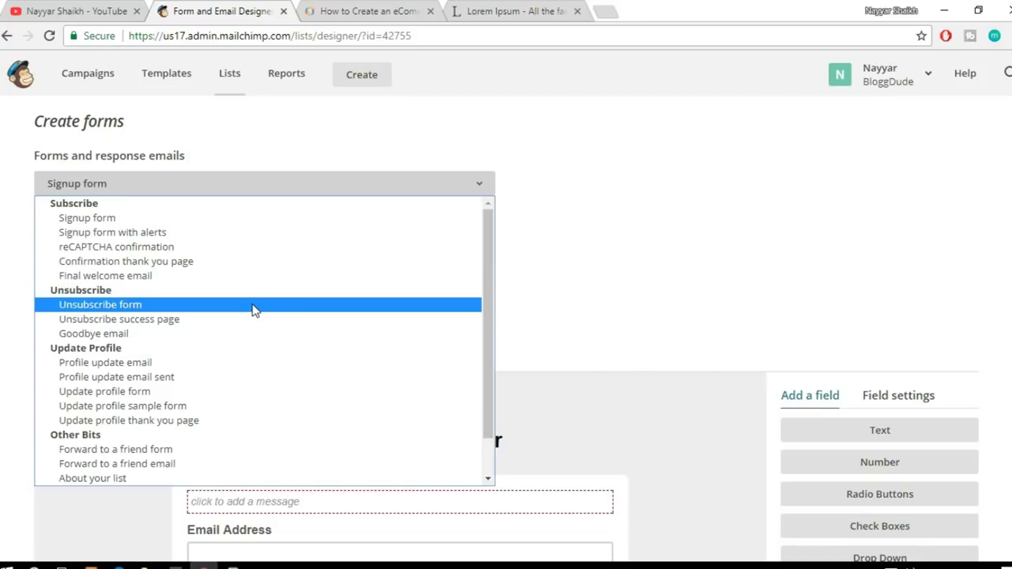
{"action": "left_click", "coordinate": [612, 268]}
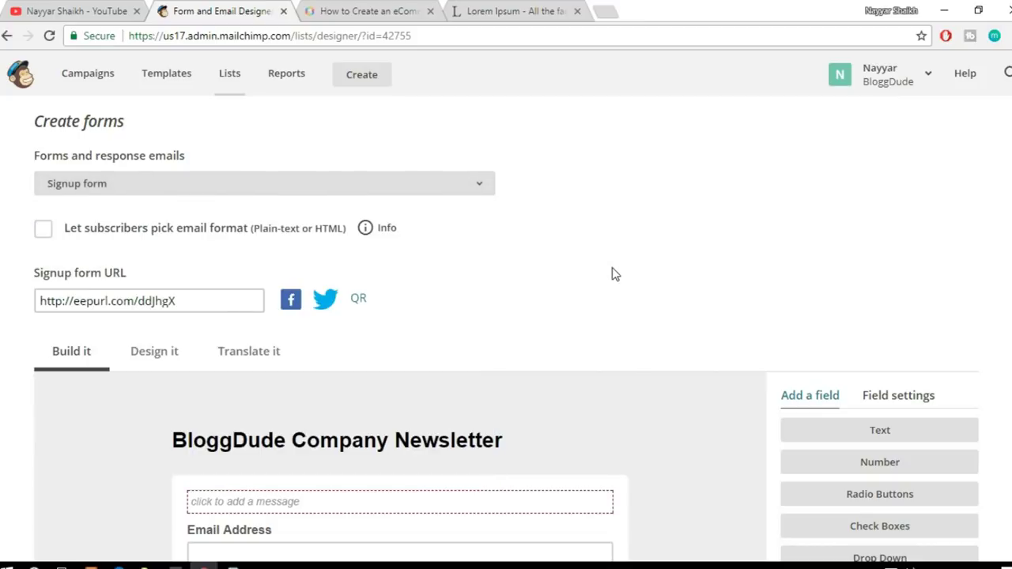
{"action": "left_click", "coordinate": [458, 193]}
{"action": "left_click", "coordinate": [754, 203]}
{"action": "scroll", "coordinate": [684, 256], "scroll_direction": "down", "scroll_amount": 2}
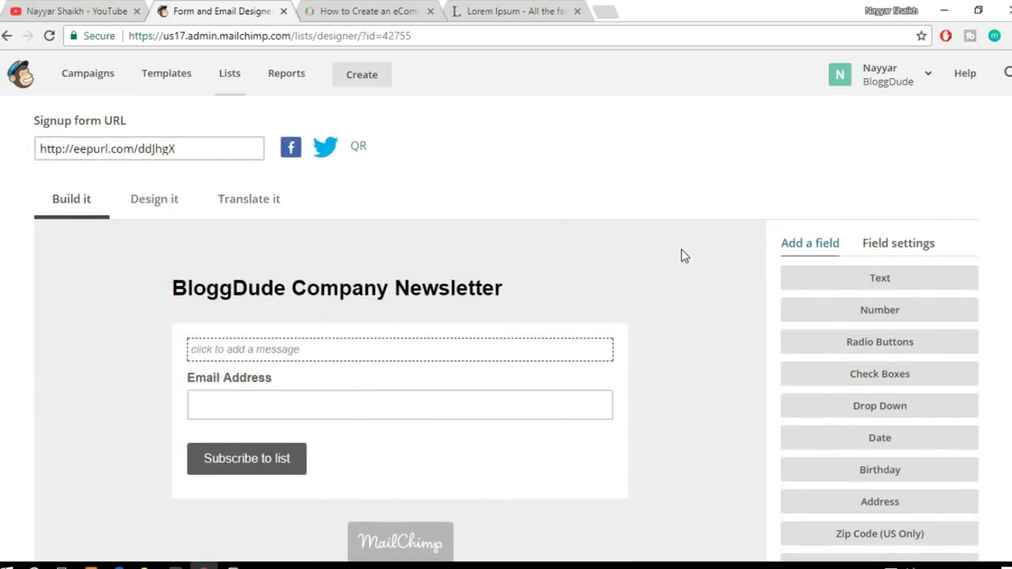
{"action": "scroll", "coordinate": [630, 293], "scroll_direction": "down", "scroll_amount": 2}
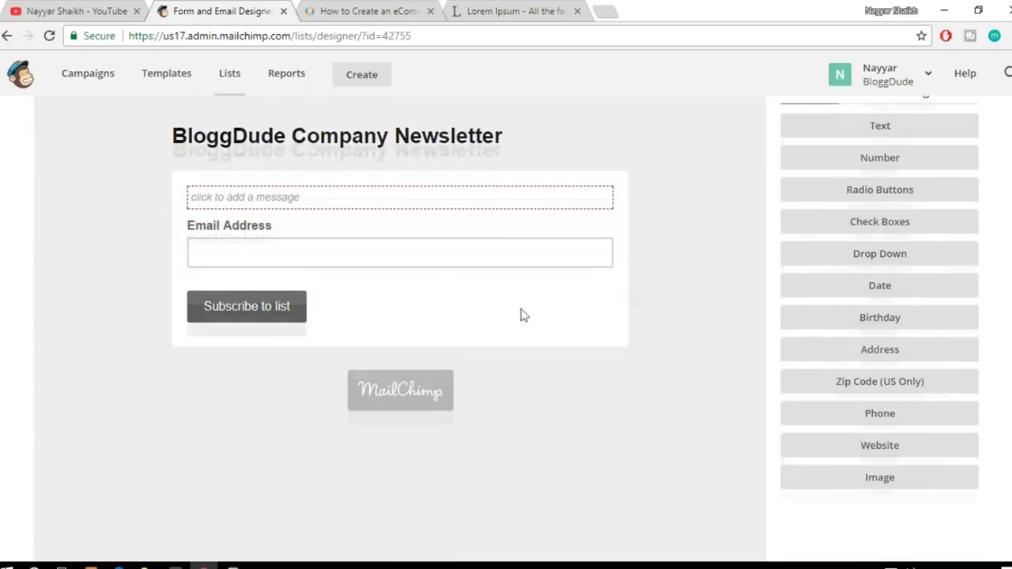
{"action": "scroll", "coordinate": [465, 317], "scroll_direction": "up", "scroll_amount": 1}
{"action": "scroll", "coordinate": [485, 328], "scroll_direction": "up", "scroll_amount": 3}
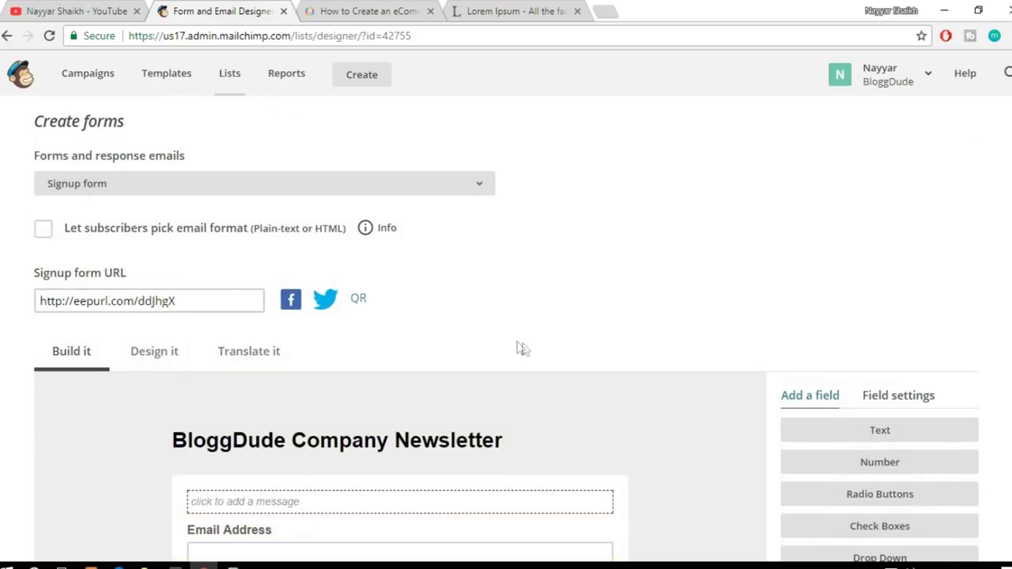
{"action": "scroll", "coordinate": [583, 304], "scroll_direction": "down", "scroll_amount": 8}
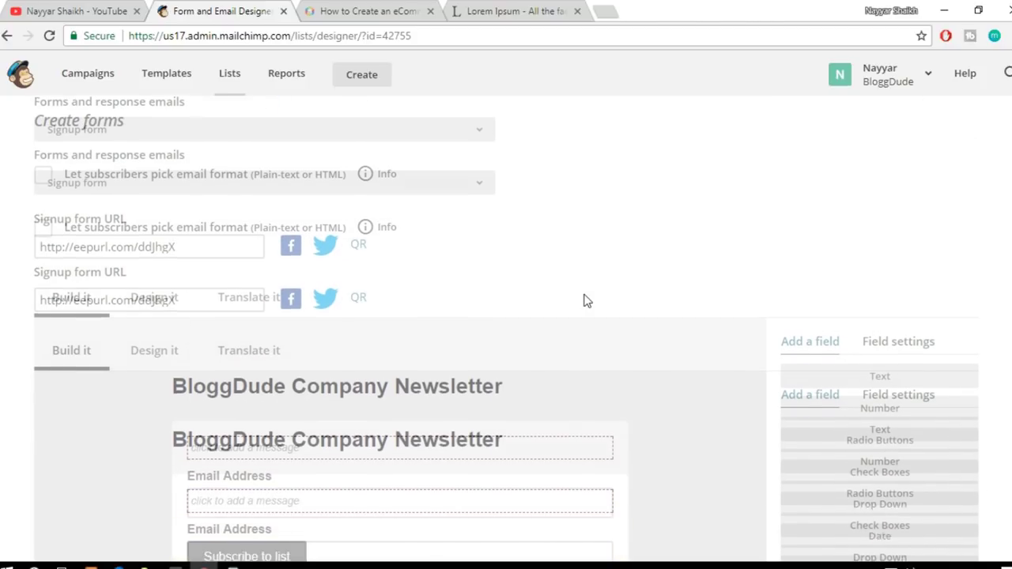
{"action": "scroll", "coordinate": [584, 304], "scroll_direction": "up", "scroll_amount": 10}
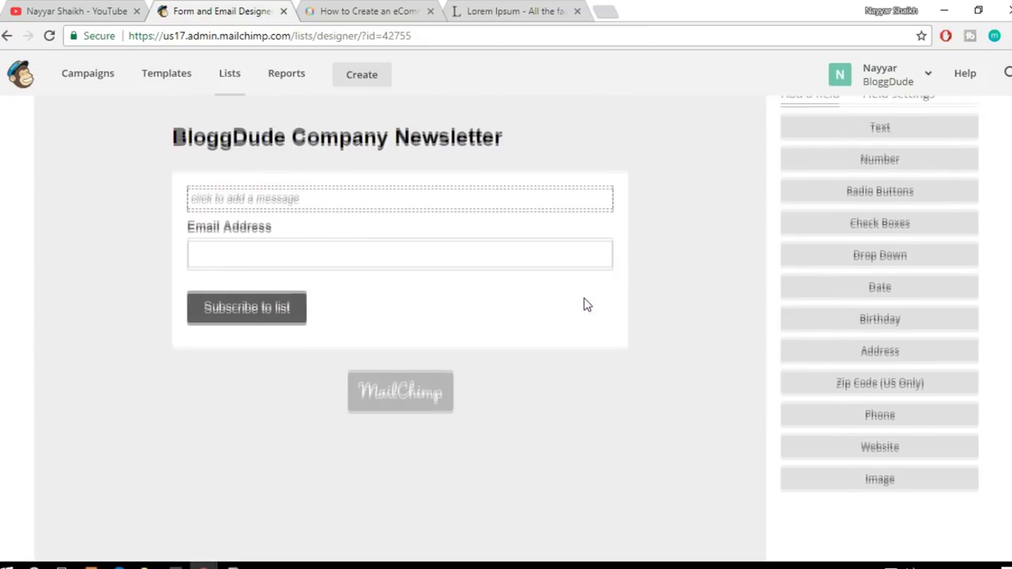
{"action": "scroll", "coordinate": [583, 304], "scroll_direction": "down", "scroll_amount": 1}
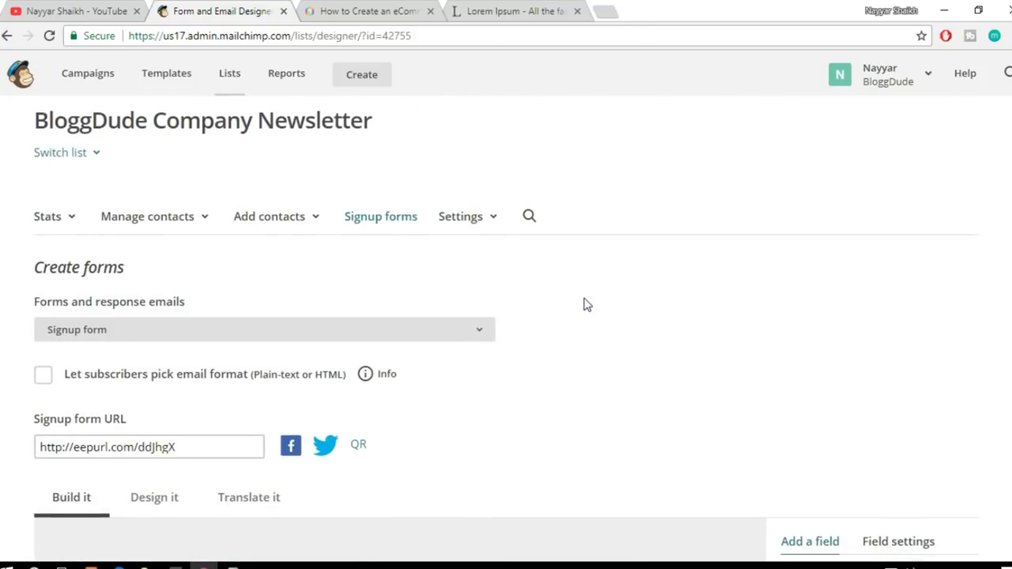
{"action": "left_click_drag", "start_coordinate": [187, 372], "coordinate": [0, 379]}
{"action": "key", "text": "ctrl+c"}
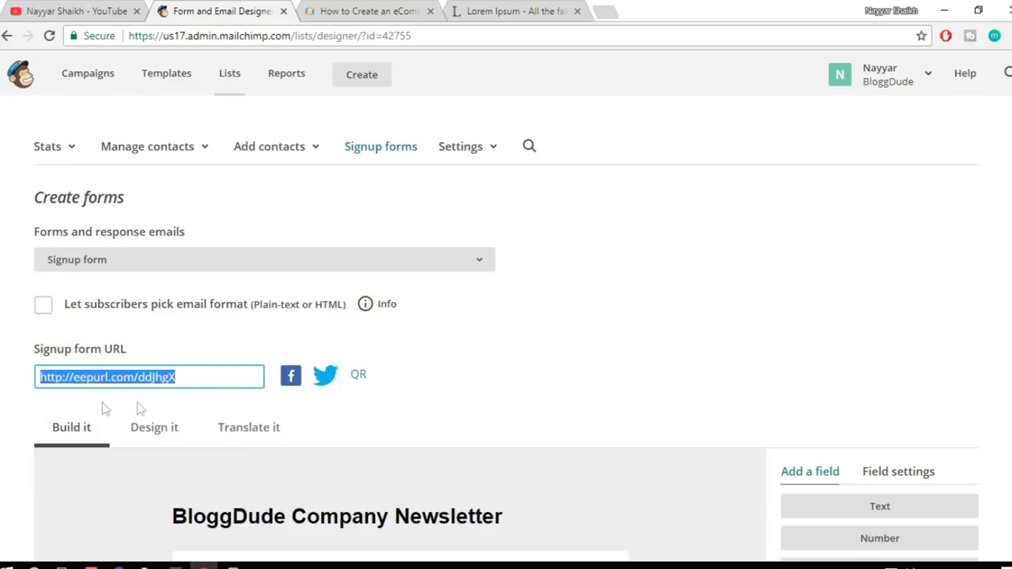
{"action": "left_click", "coordinate": [604, 12]}
{"action": "key", "text": "ctrl+v"}
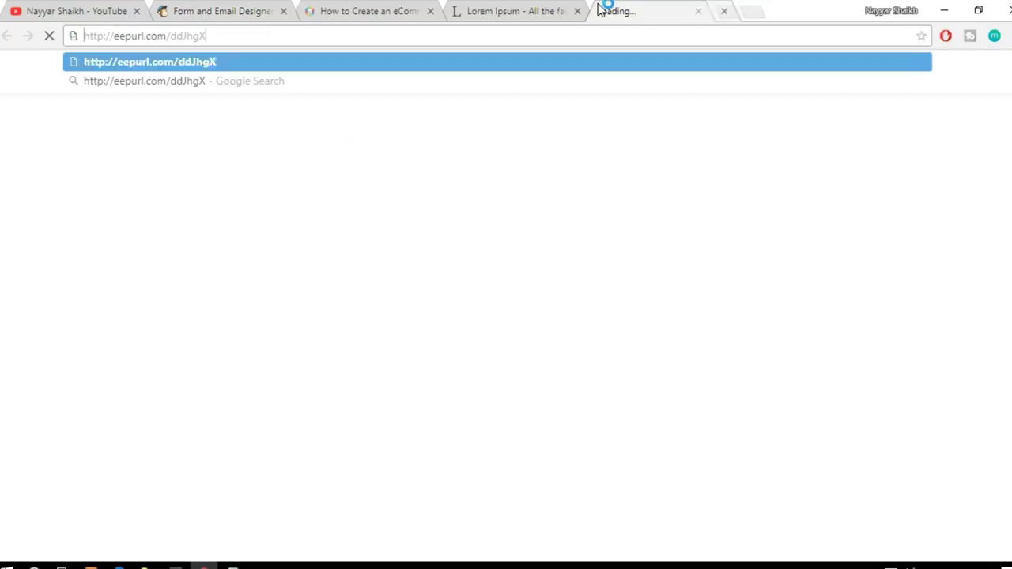
{"action": "key", "text": "Return"}
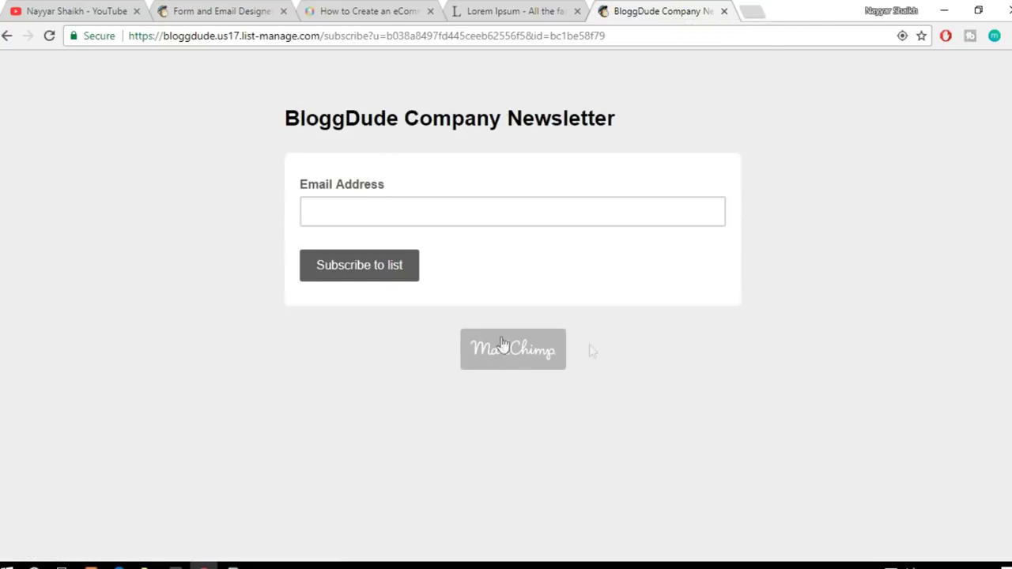
{"action": "left_click", "coordinate": [405, 216]}
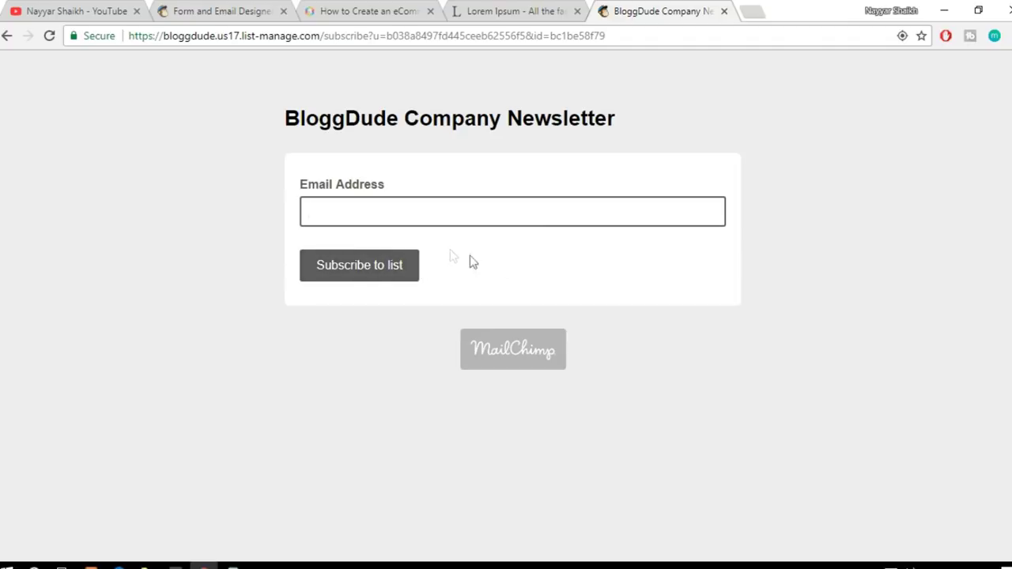
{"action": "left_click", "coordinate": [197, 9]}
{"action": "scroll", "coordinate": [597, 266], "scroll_direction": "down", "scroll_amount": 4}
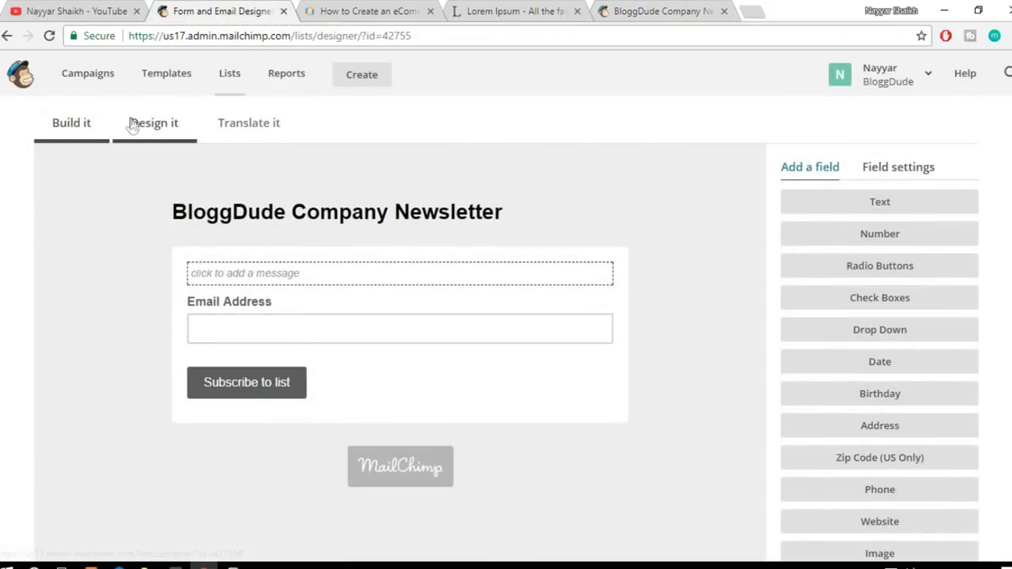
{"action": "left_click", "coordinate": [134, 125]}
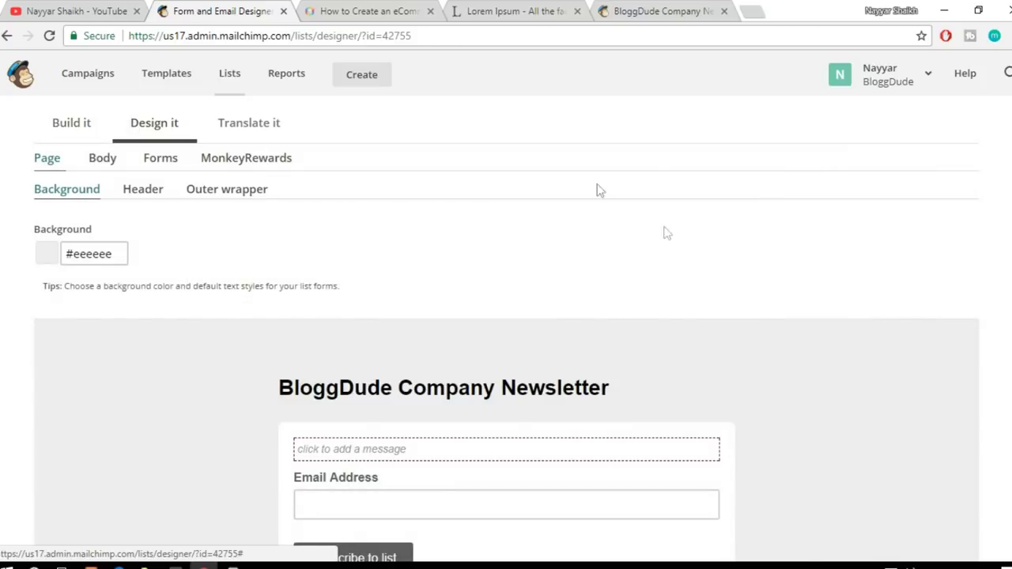
{"action": "scroll", "coordinate": [664, 233], "scroll_direction": "down", "scroll_amount": 2}
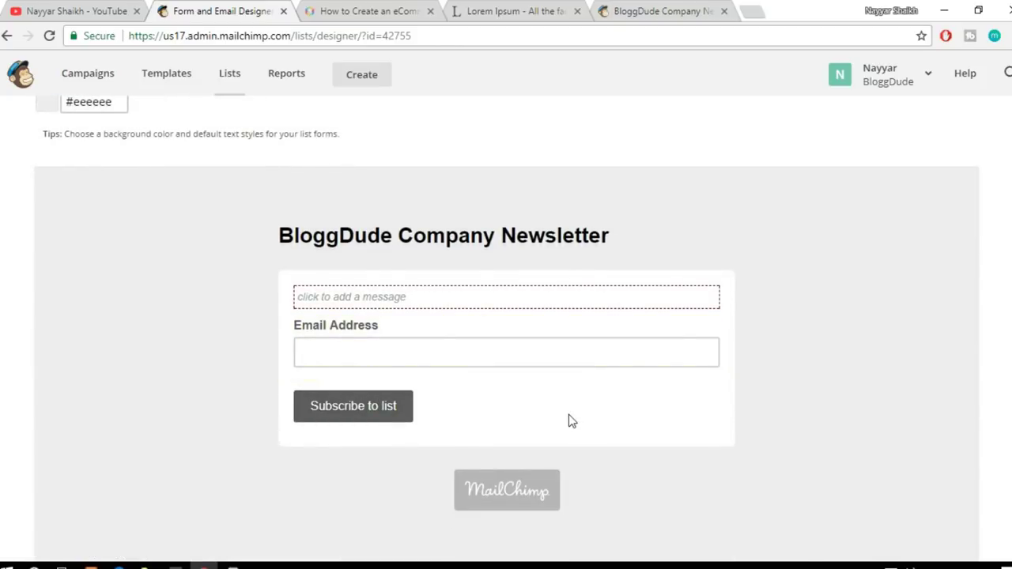
{"action": "scroll", "coordinate": [568, 414], "scroll_direction": "up", "scroll_amount": 1}
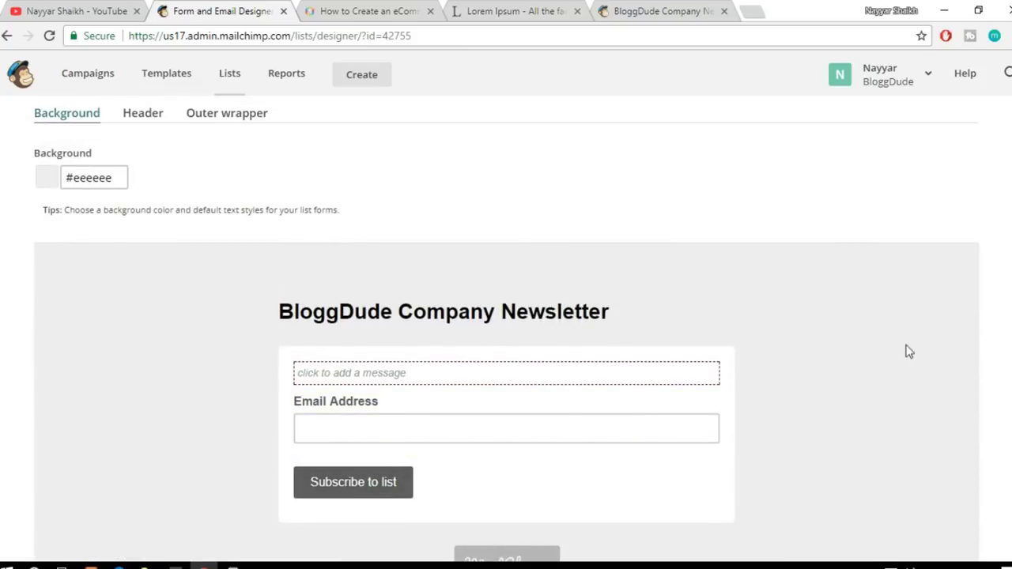
{"action": "scroll", "coordinate": [196, 229], "scroll_direction": "up", "scroll_amount": 2}
{"action": "left_click", "coordinate": [143, 266]}
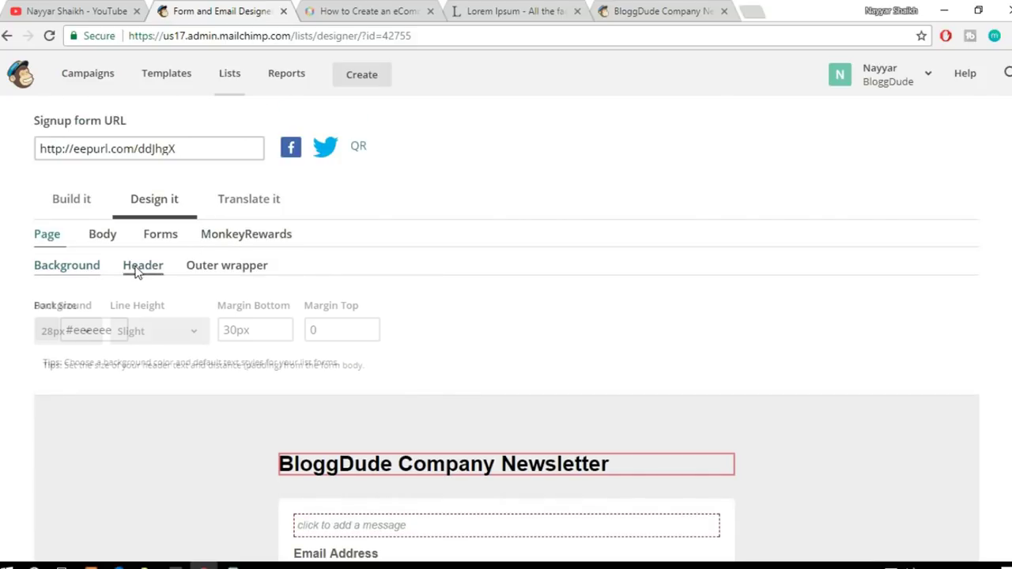
{"action": "scroll", "coordinate": [551, 269], "scroll_direction": "down", "scroll_amount": 3}
{"action": "mouse_move", "coordinate": [453, 238]}
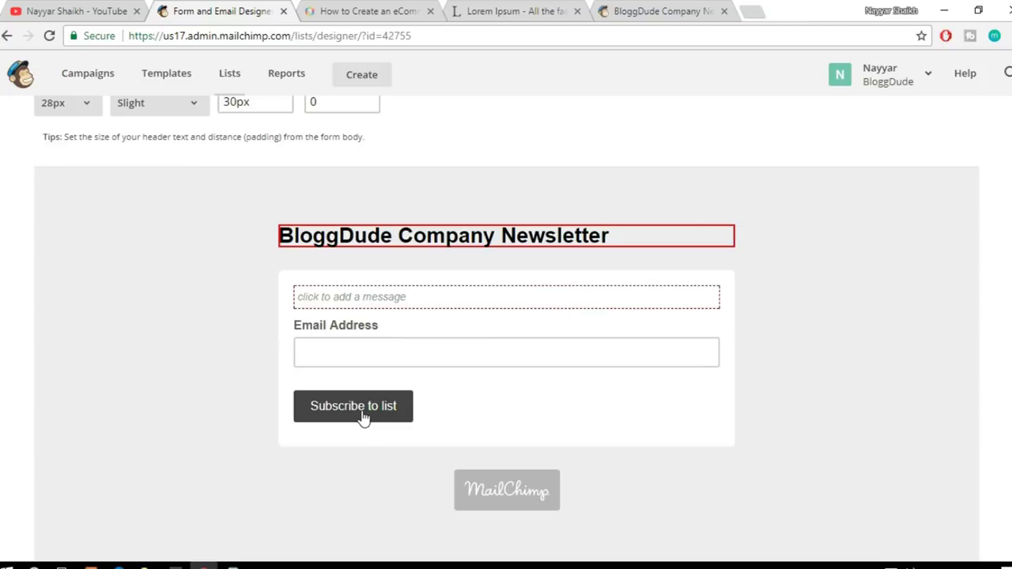
{"action": "scroll", "coordinate": [361, 418], "scroll_direction": "up", "scroll_amount": 1}
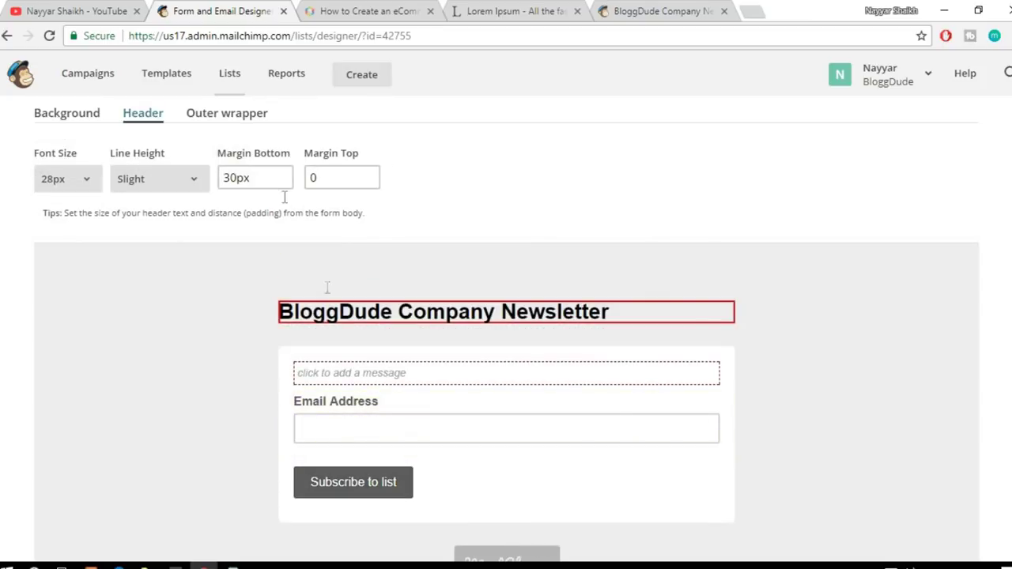
{"action": "scroll", "coordinate": [378, 203], "scroll_direction": "up", "scroll_amount": 2}
{"action": "scroll", "coordinate": [388, 204], "scroll_direction": "down", "scroll_amount": 1}
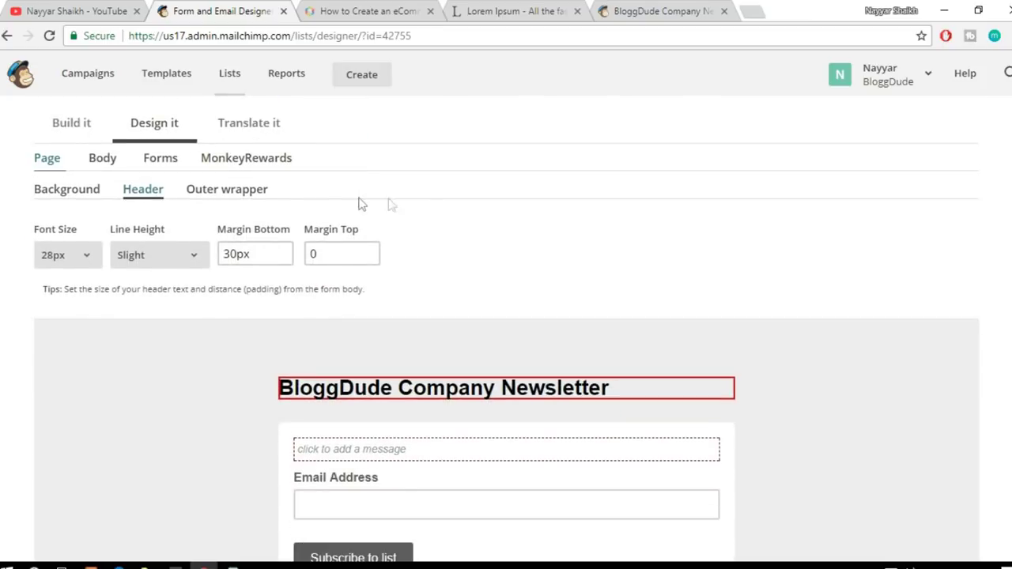
{"action": "left_click", "coordinate": [162, 162]}
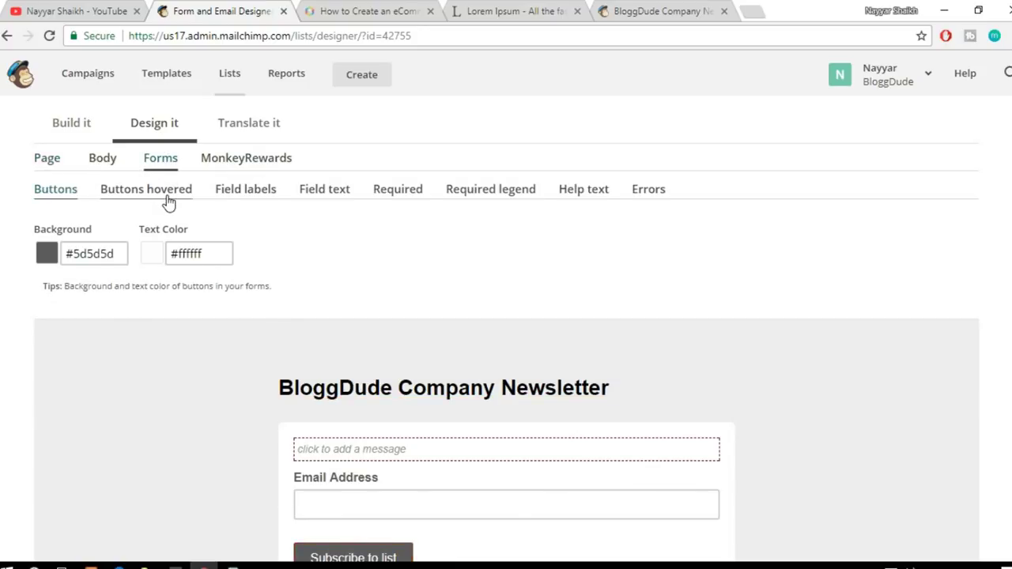
{"action": "left_click", "coordinate": [166, 199]}
{"action": "left_click", "coordinate": [55, 191]}
{"action": "scroll", "coordinate": [411, 443], "scroll_direction": "down", "scroll_amount": 2}
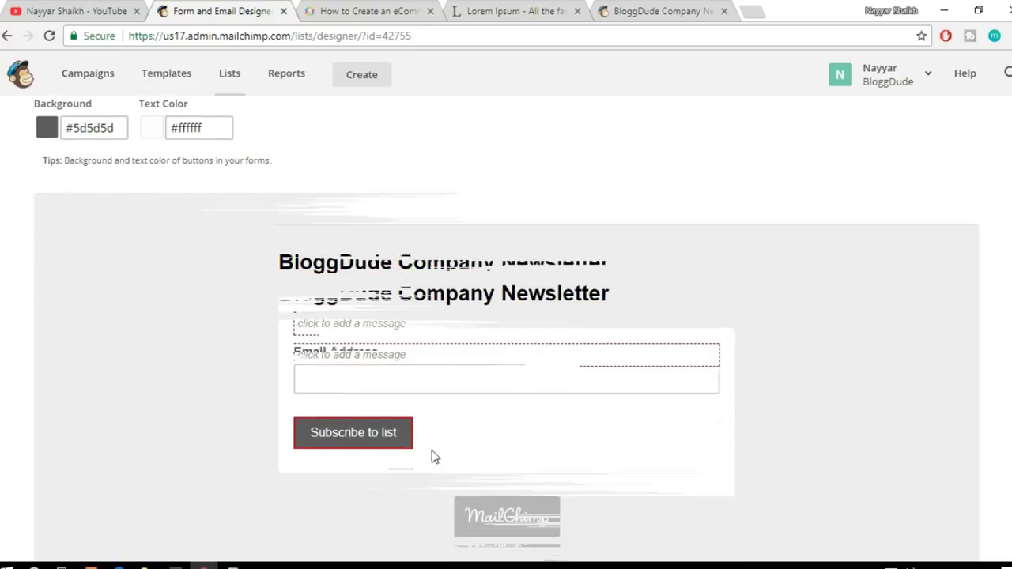
{"action": "scroll", "coordinate": [377, 439], "scroll_direction": "up", "scroll_amount": 4}
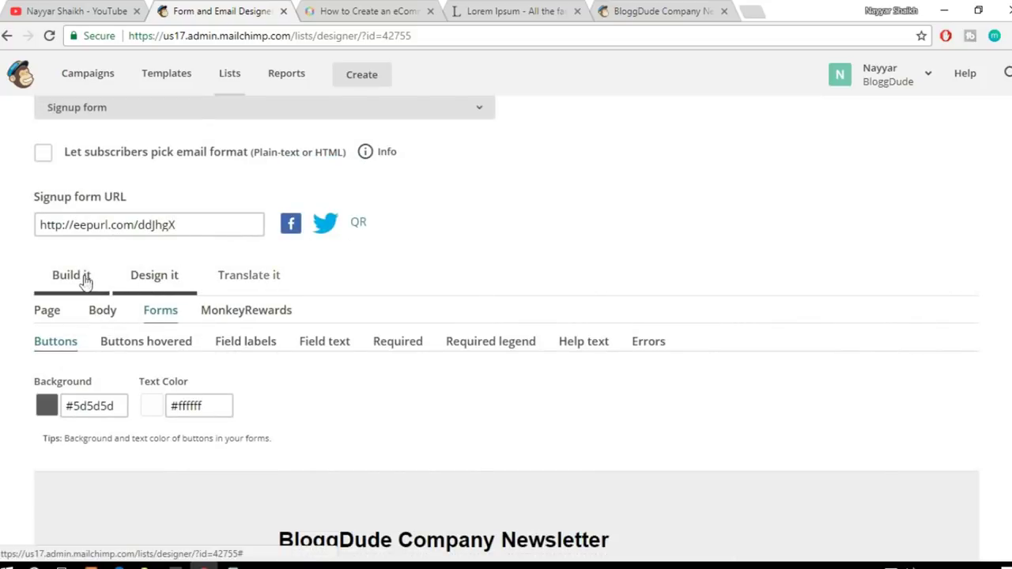
{"action": "left_click", "coordinate": [84, 282]}
Step: Open the list's signup forms, show the live BloggDude Company Newsletter form, and select its URL
{"action": "scroll", "coordinate": [745, 264], "scroll_direction": "up", "scroll_amount": 3}
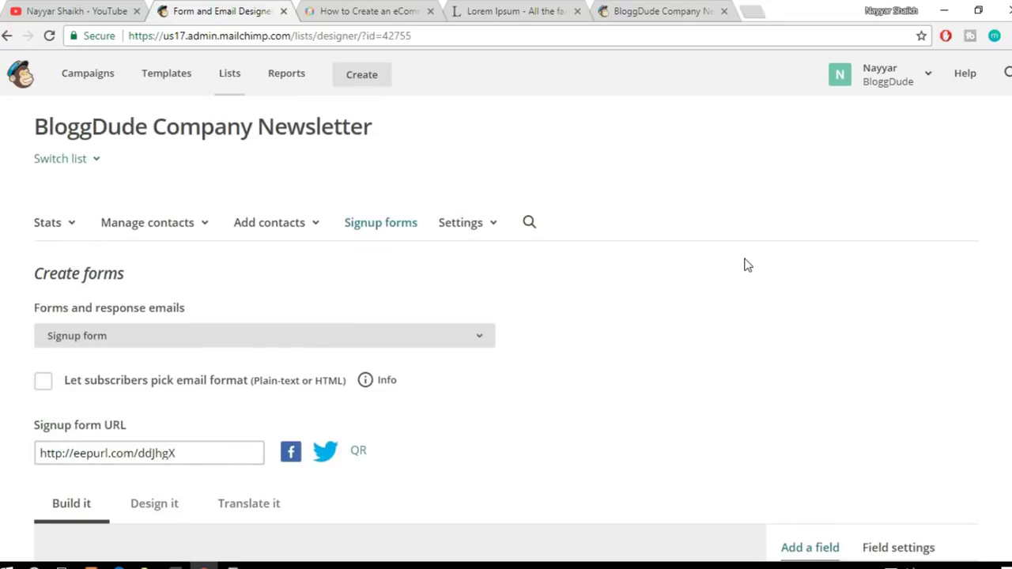
{"action": "scroll", "coordinate": [745, 264], "scroll_direction": "down", "scroll_amount": 1}
{"action": "scroll", "coordinate": [643, 321], "scroll_direction": "down", "scroll_amount": 5}
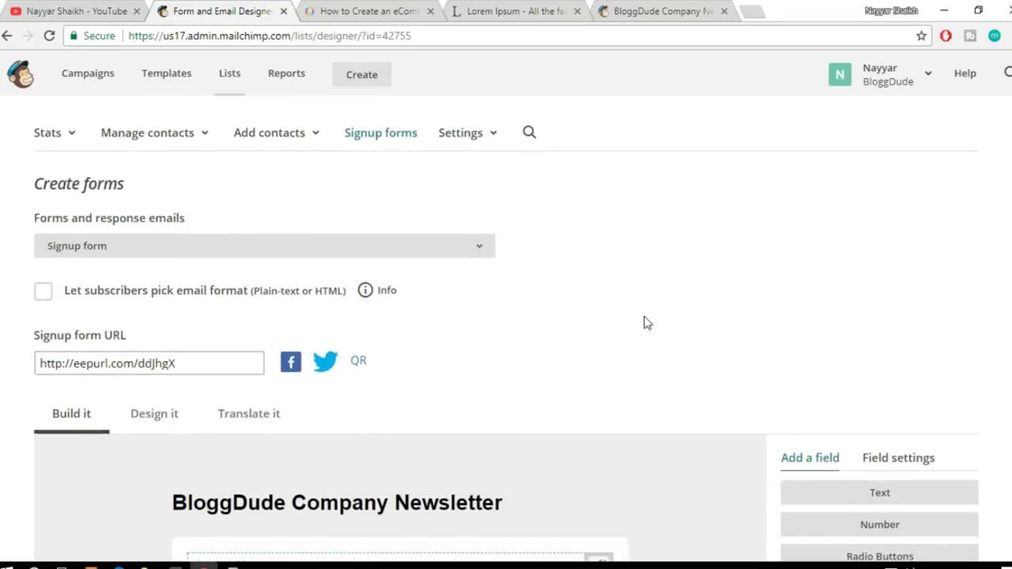
{"action": "scroll", "coordinate": [647, 322], "scroll_direction": "down", "scroll_amount": 2}
{"action": "scroll", "coordinate": [651, 339], "scroll_direction": "up", "scroll_amount": 6}
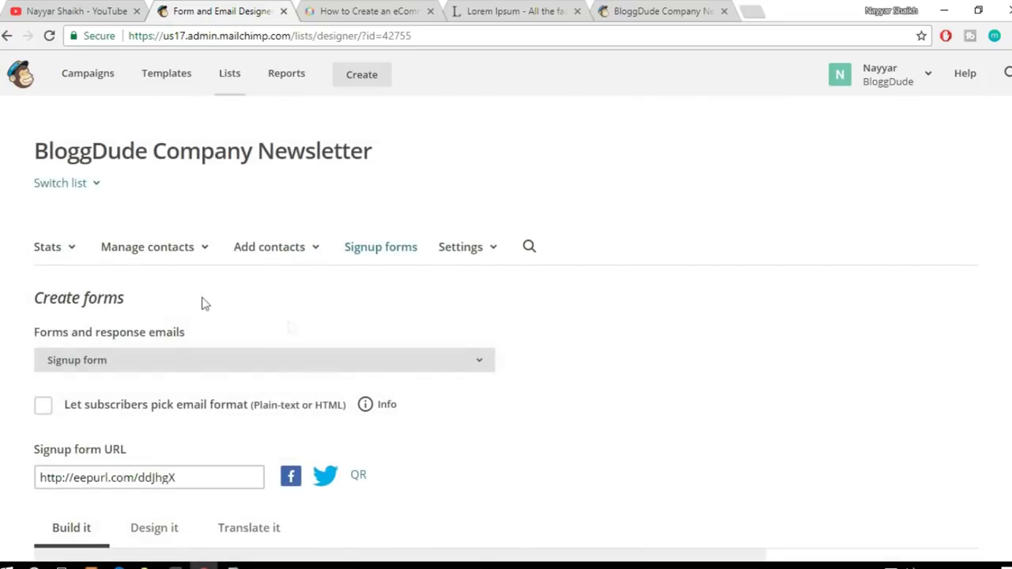
{"action": "left_click", "coordinate": [391, 251]}
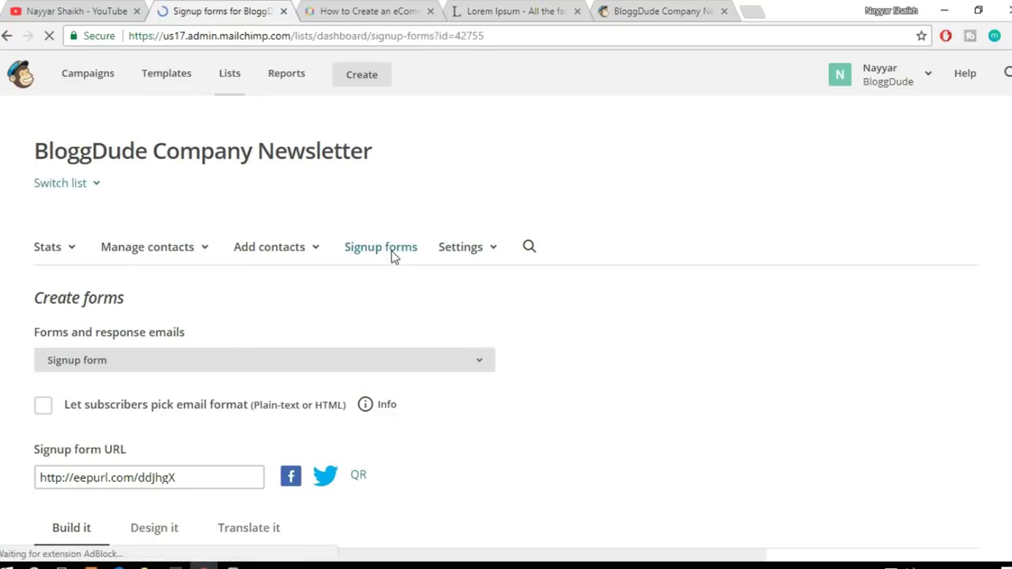
{"action": "left_click", "coordinate": [680, 10]}
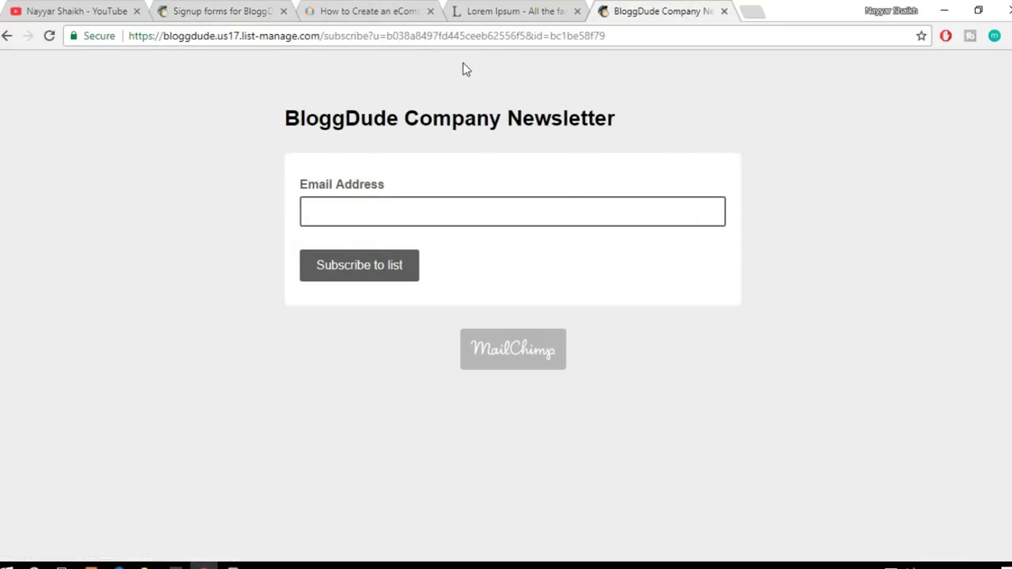
{"action": "left_click", "coordinate": [478, 37]}
{"action": "left_click", "coordinate": [747, 11]}
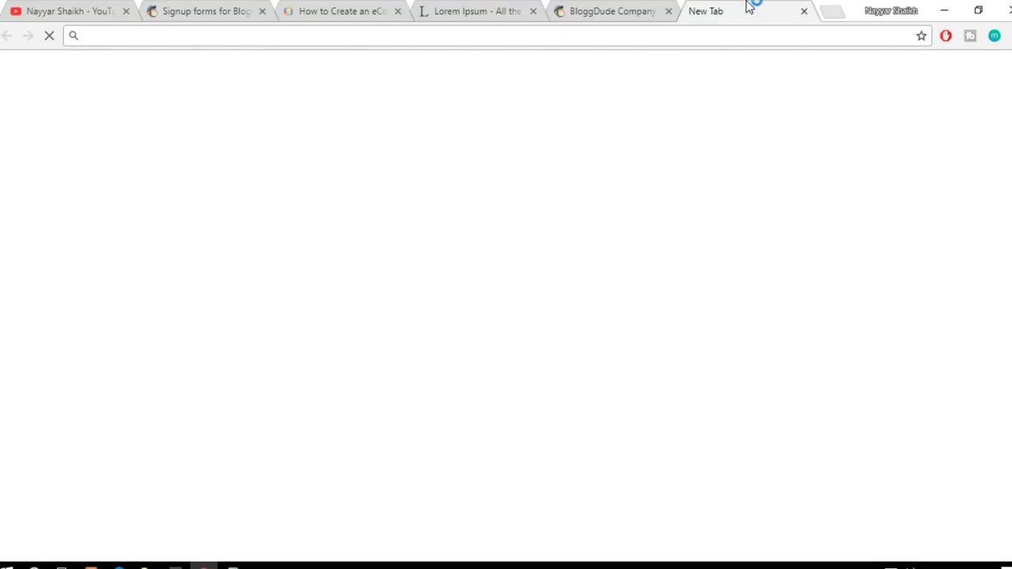
{"action": "type", "text": "http://eepurl.com/ddJhgX"}
{"action": "left_click_drag", "start_coordinate": [226, 36], "coordinate": [79, 36]}
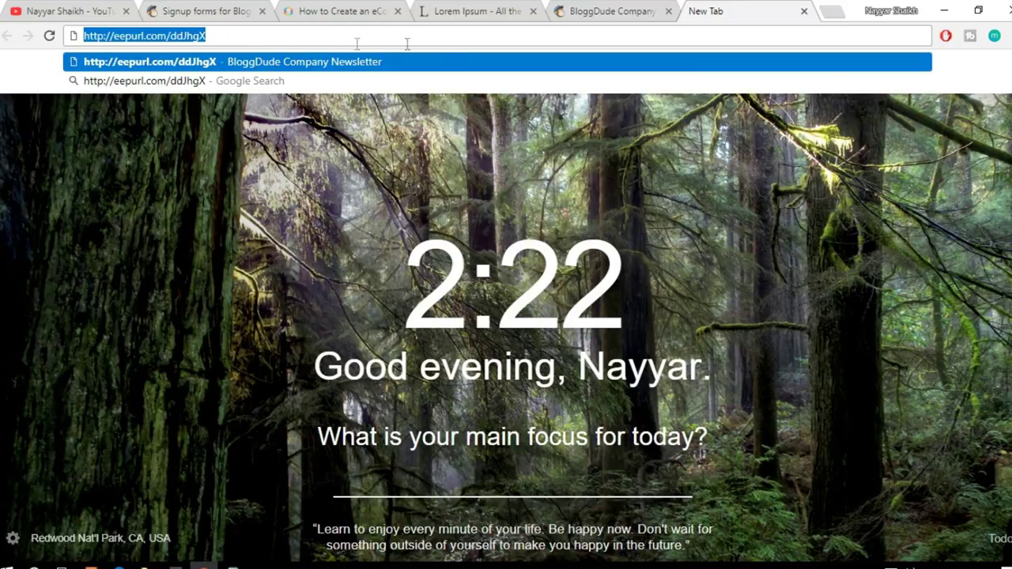
{"action": "left_click", "coordinate": [334, 12]}
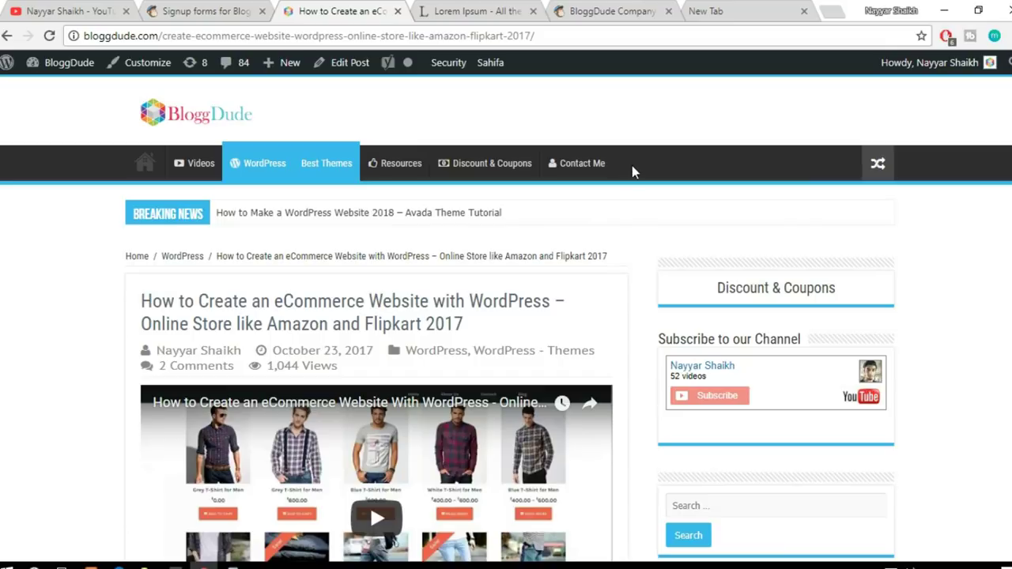
{"action": "left_click", "coordinate": [595, 9]}
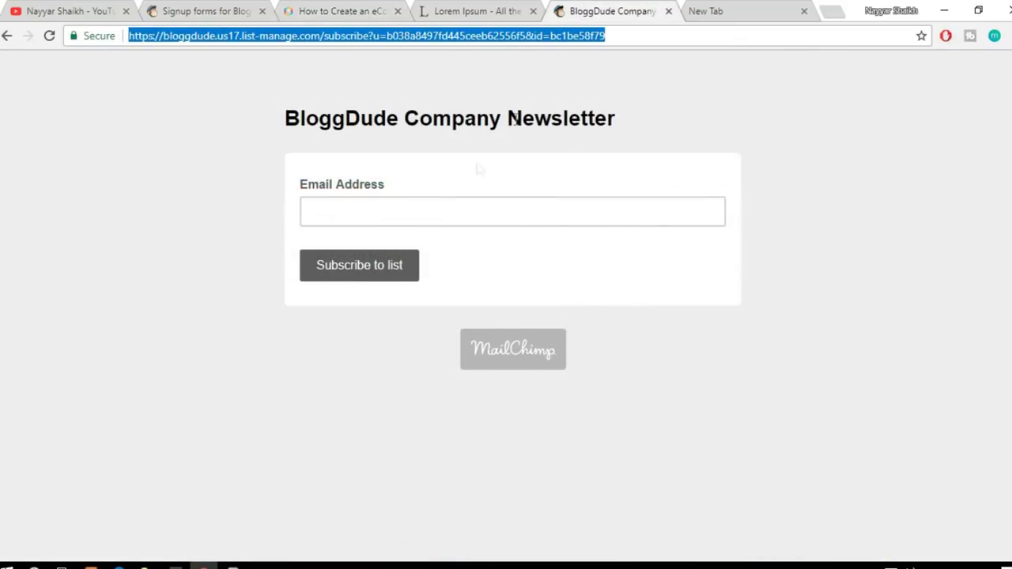
{"action": "left_click", "coordinate": [320, 12]}
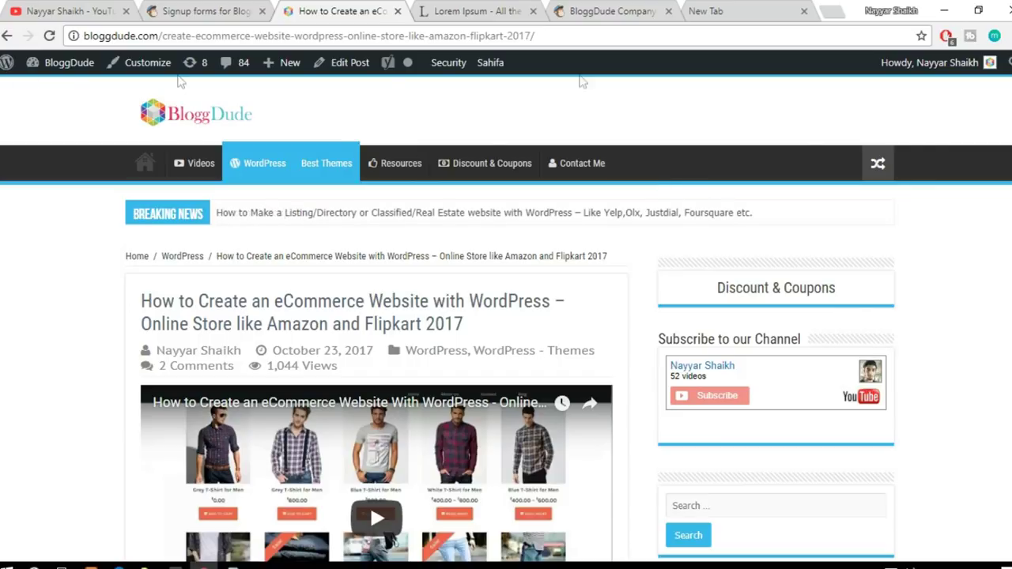
{"action": "mouse_move", "coordinate": [68, 73]}
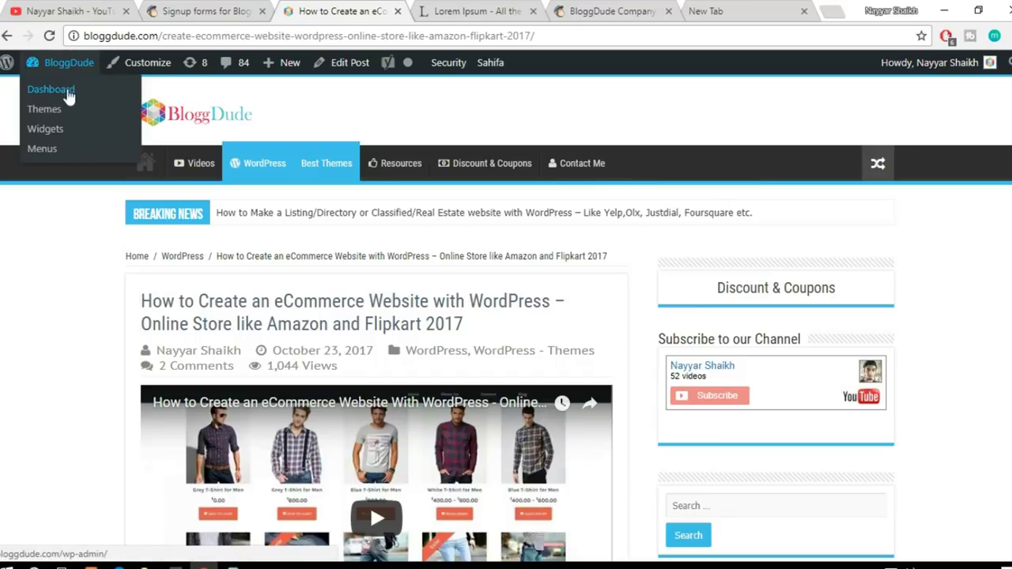
Step: Go from the admin Dashboard to Appearance > Menus and show the Main Menu structure
{"action": "left_click", "coordinate": [54, 93]}
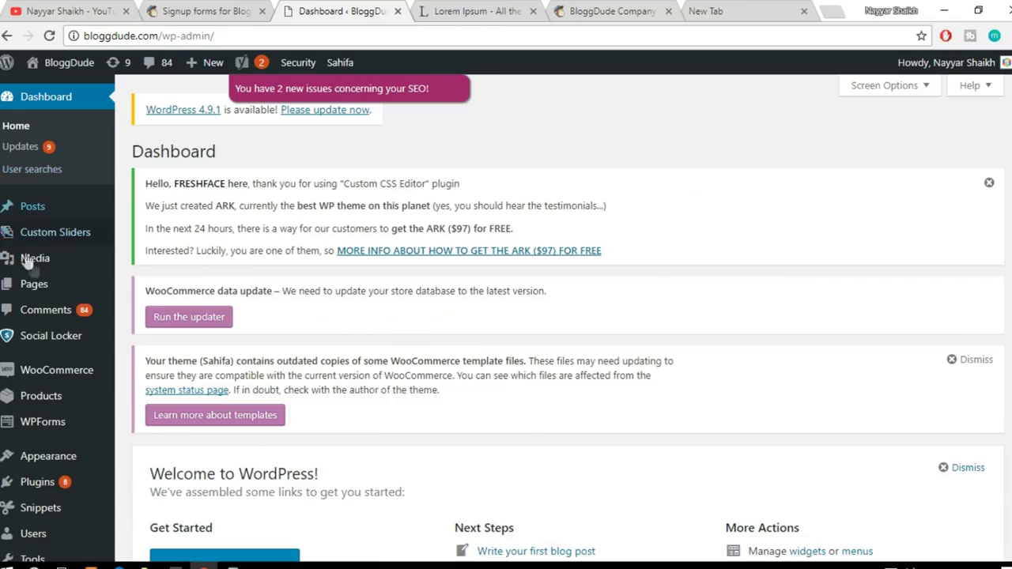
{"action": "scroll", "coordinate": [36, 272], "scroll_direction": "down", "scroll_amount": 3}
{"action": "mouse_move", "coordinate": [67, 314]}
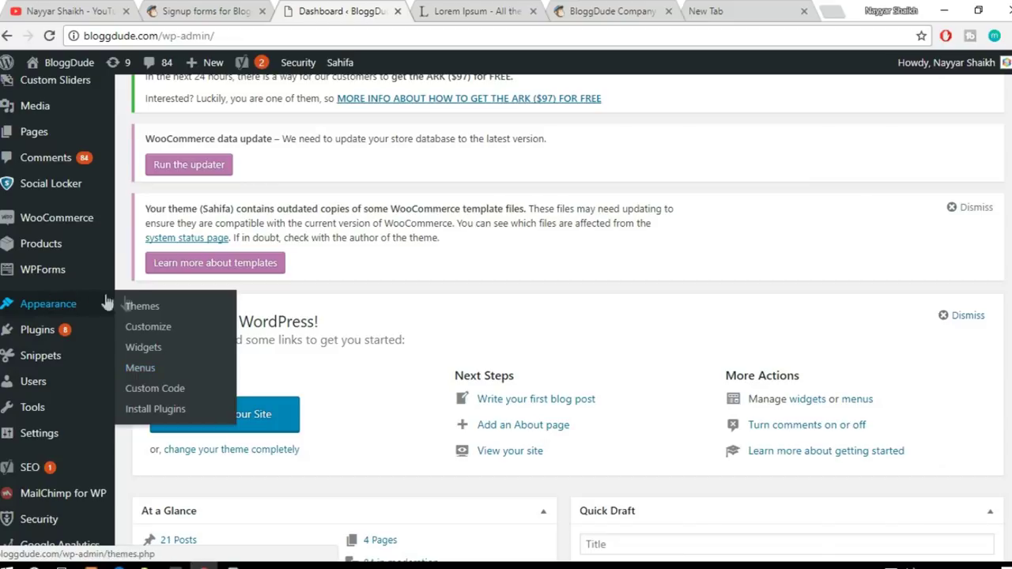
{"action": "left_click", "coordinate": [147, 366]}
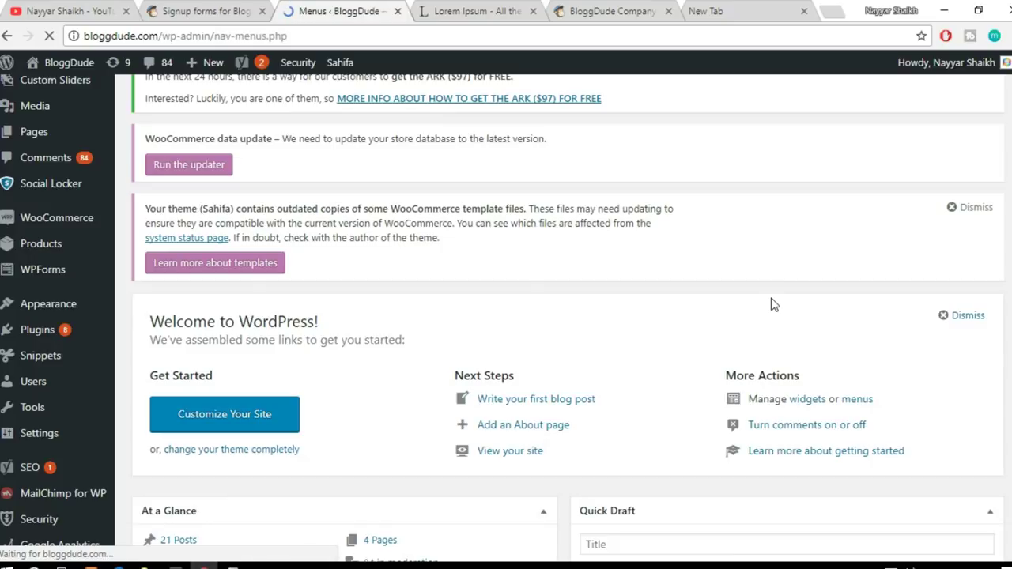
{"action": "scroll", "coordinate": [774, 304], "scroll_direction": "down", "scroll_amount": 5}
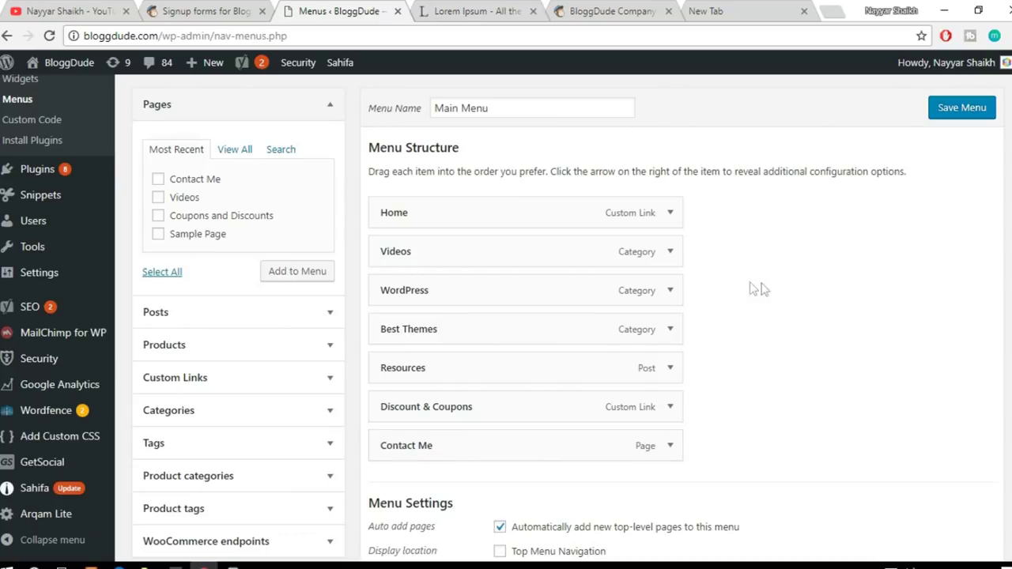
{"action": "left_click", "coordinate": [323, 111]}
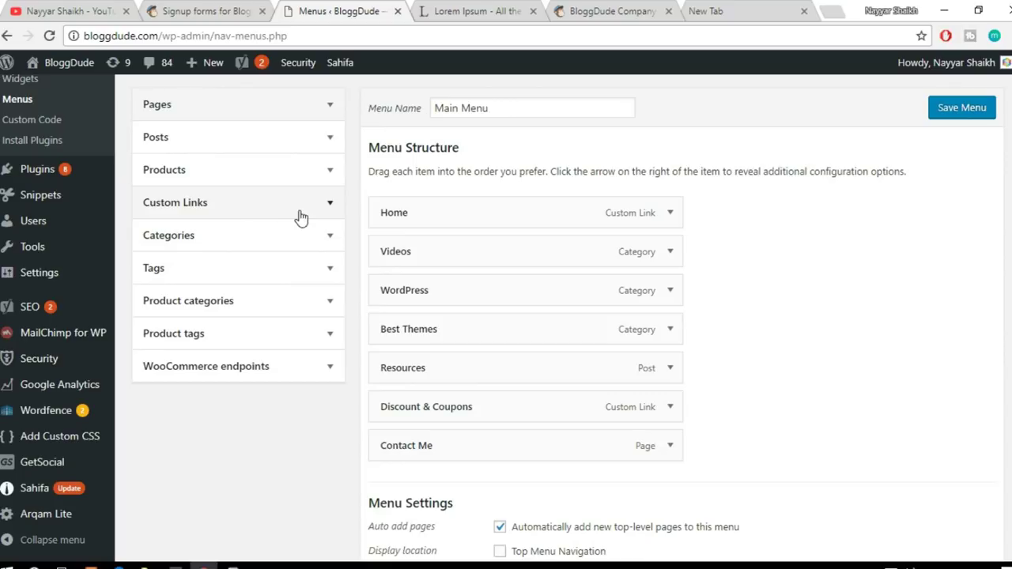
{"action": "left_click", "coordinate": [301, 218]}
{"action": "left_click_drag", "start_coordinate": [280, 251], "coordinate": [169, 243]}
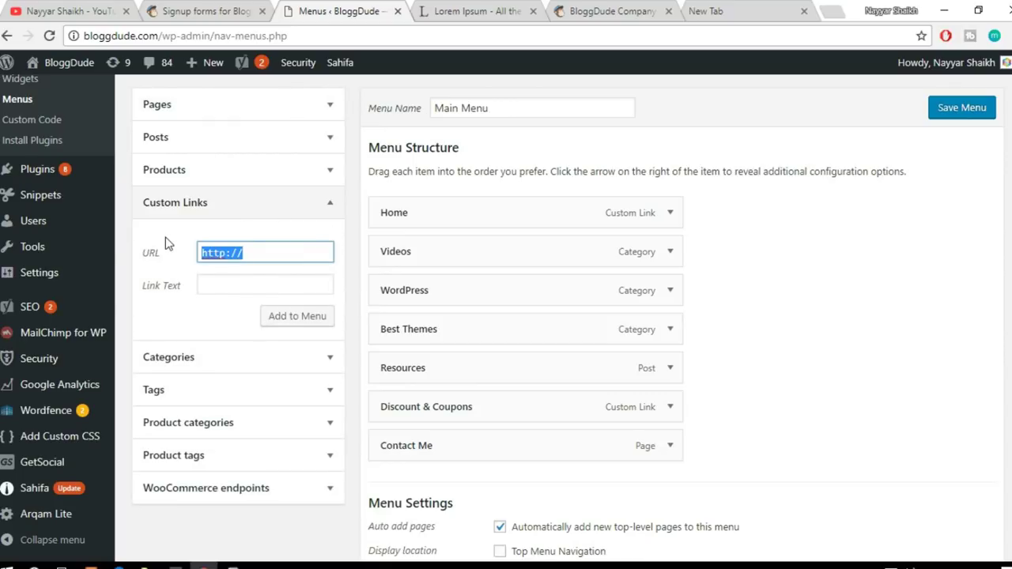
{"action": "key", "text": "ctrl+v"}
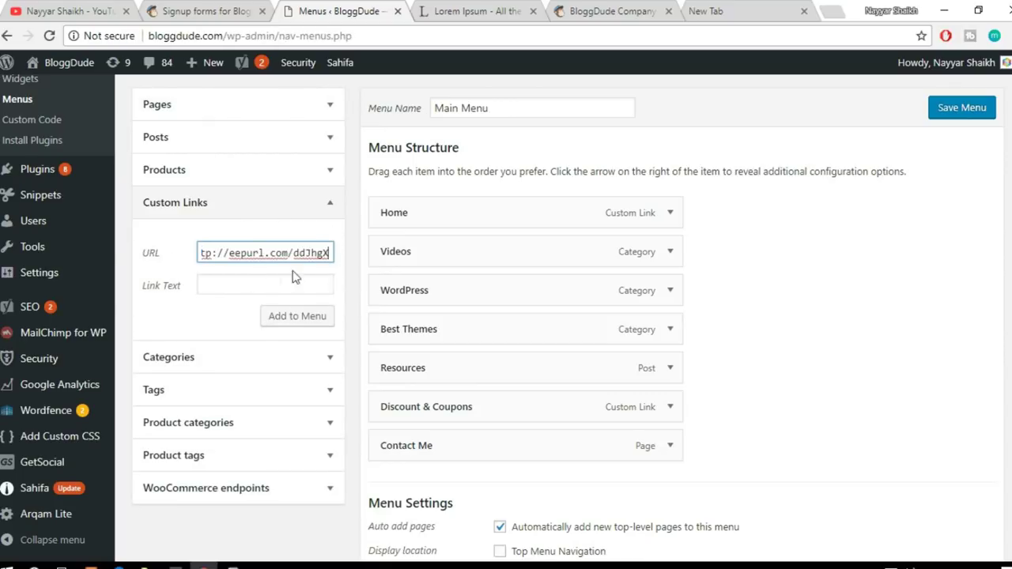
{"action": "left_click", "coordinate": [261, 286]}
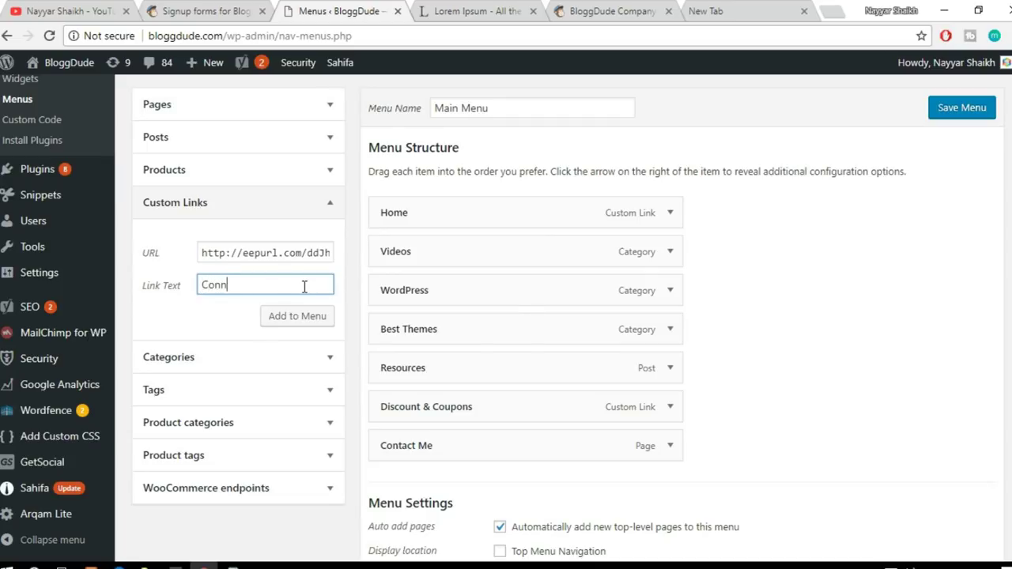
{"action": "left_click", "coordinate": [323, 315]}
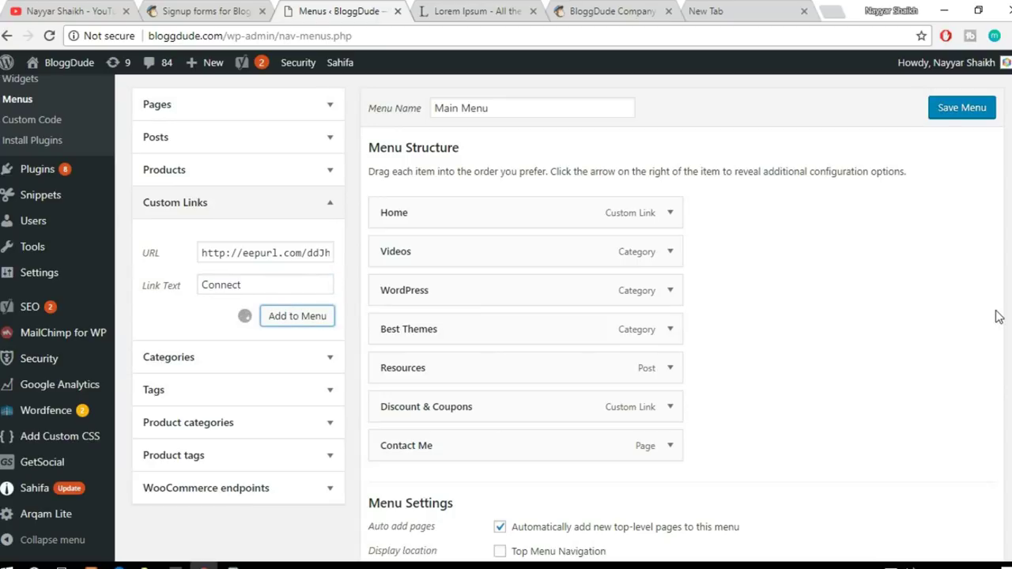
Step: Save the updated Main Menu and visit the live site's front page
{"action": "scroll", "coordinate": [998, 316], "scroll_direction": "down", "scroll_amount": 1}
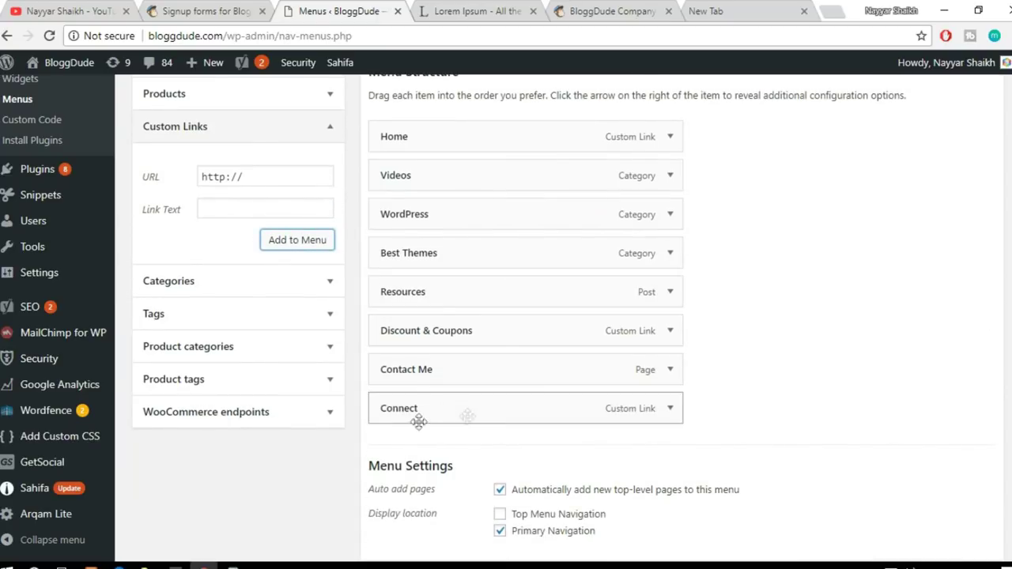
{"action": "scroll", "coordinate": [798, 371], "scroll_direction": "up", "scroll_amount": 3}
{"action": "scroll", "coordinate": [918, 297], "scroll_direction": "down", "scroll_amount": 3}
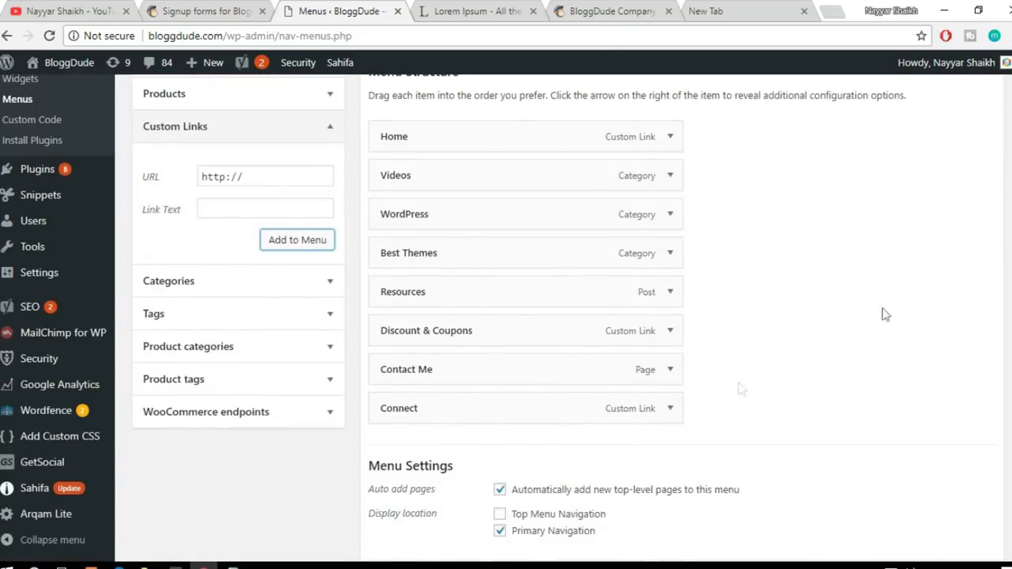
{"action": "scroll", "coordinate": [783, 409], "scroll_direction": "up", "scroll_amount": 2}
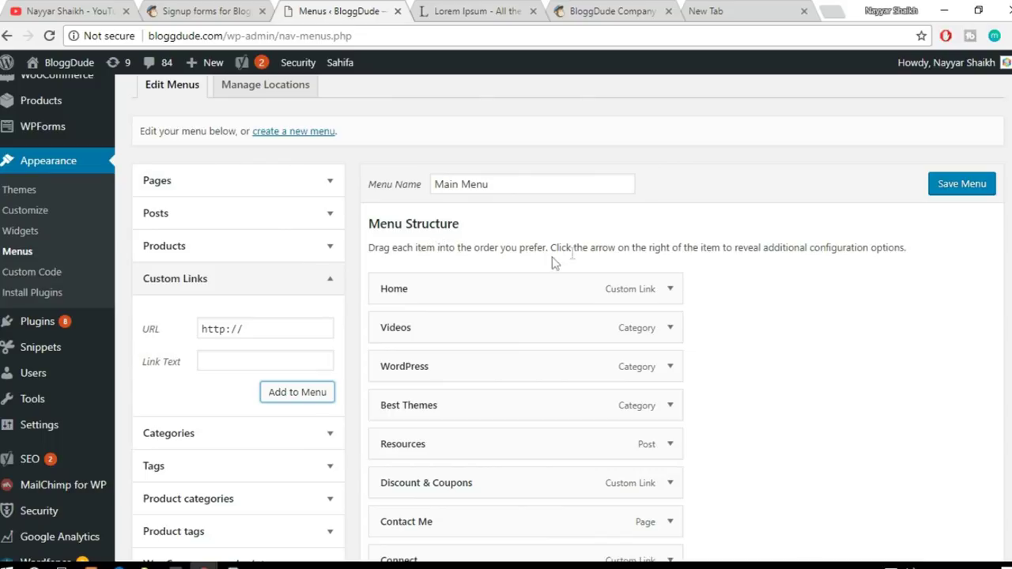
{"action": "left_click", "coordinate": [955, 191]}
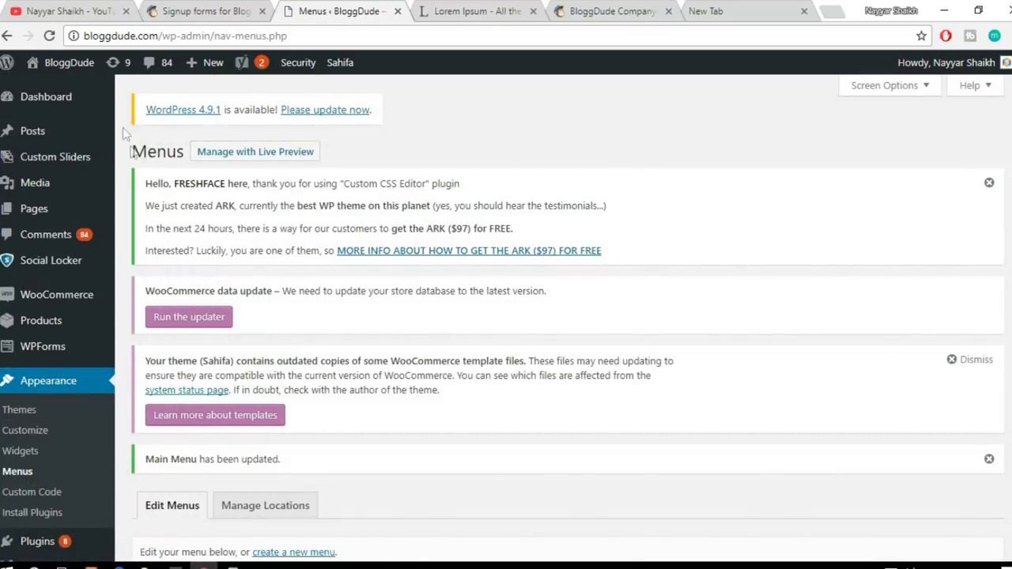
{"action": "mouse_move", "coordinate": [67, 73]}
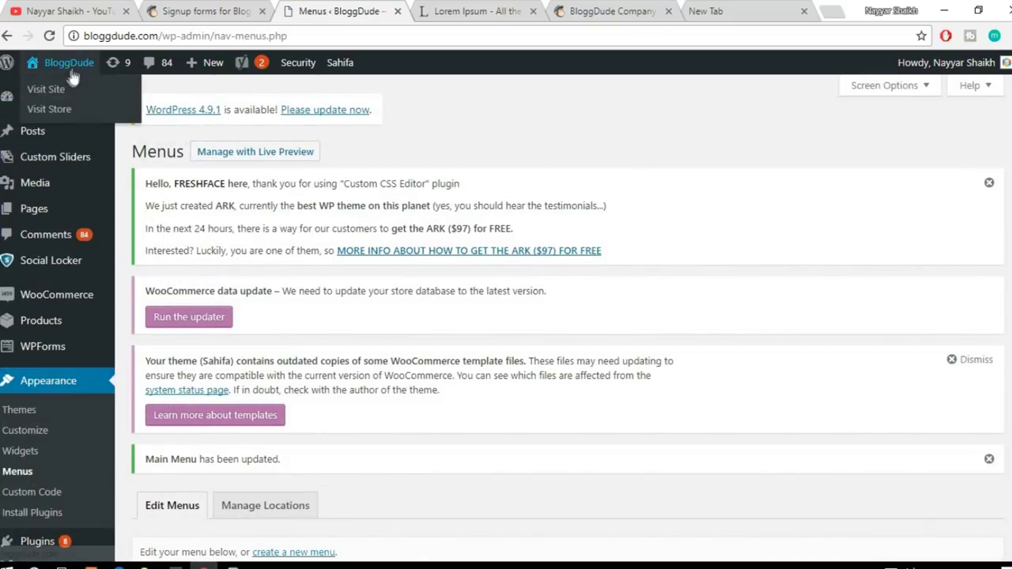
{"action": "left_click", "coordinate": [66, 80]}
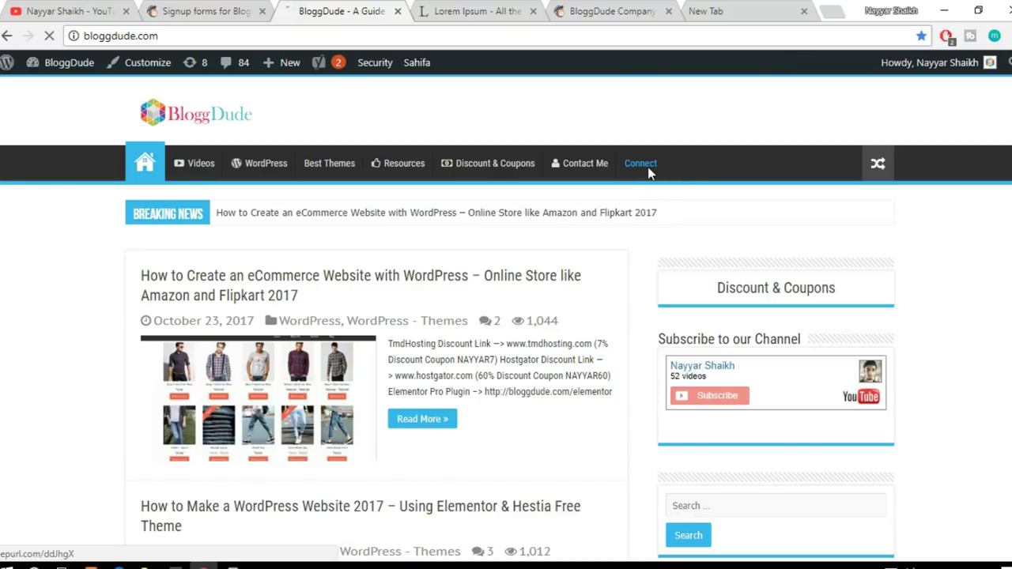
Step: Follow the homepage's Connect link to the newsletter form and focus its Email Address field
{"action": "left_click", "coordinate": [647, 167]}
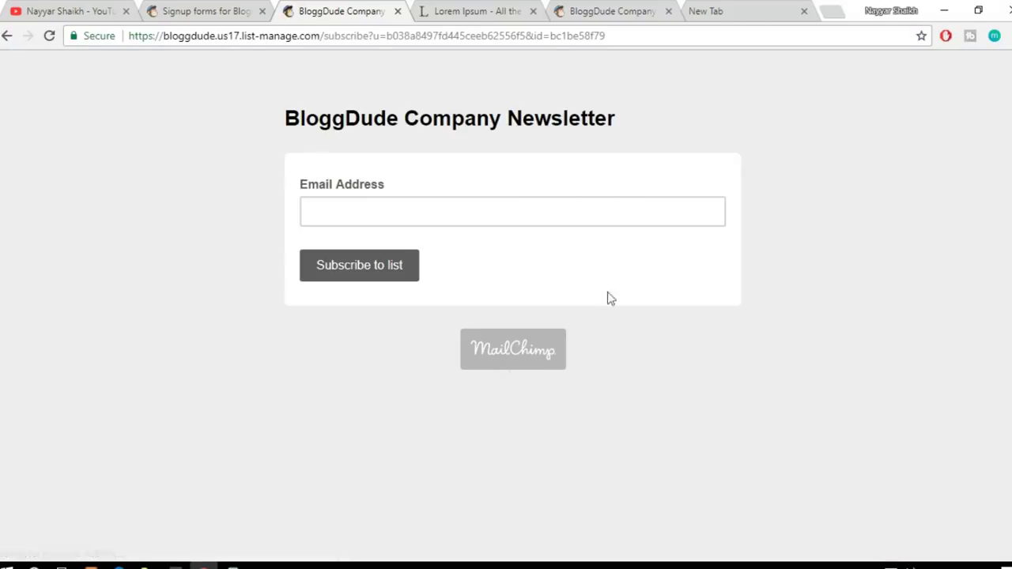
{"action": "left_click", "coordinate": [350, 215]}
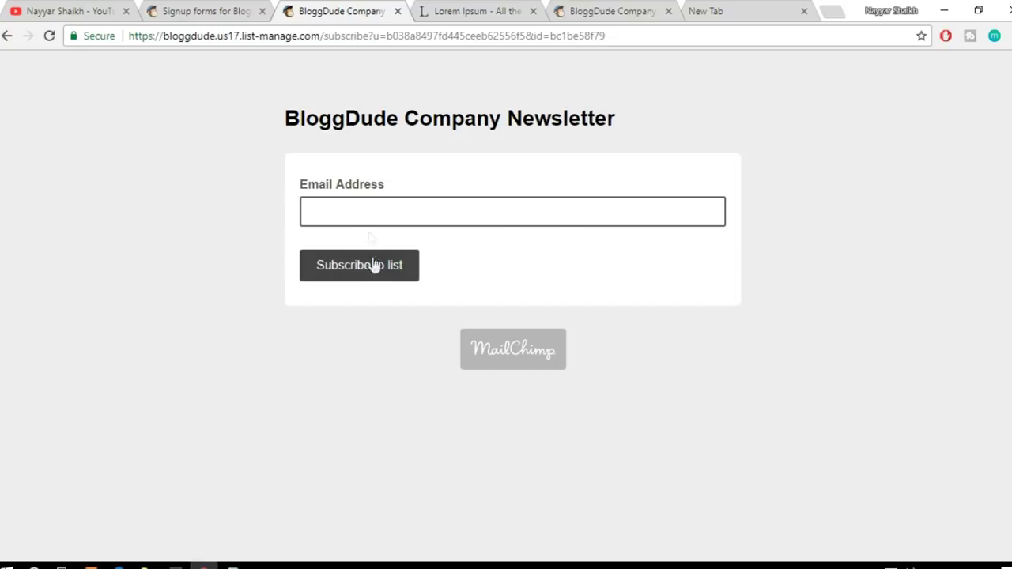
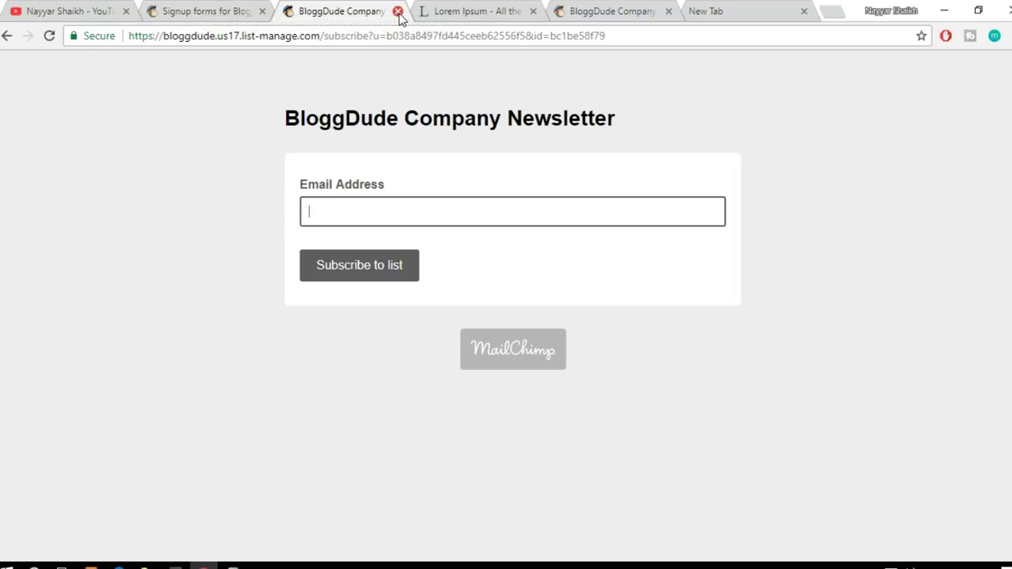
Step: In Embedded forms, select all the Classic form code for the BloggDude Company Newsletter list
{"action": "left_click", "coordinate": [398, 12]}
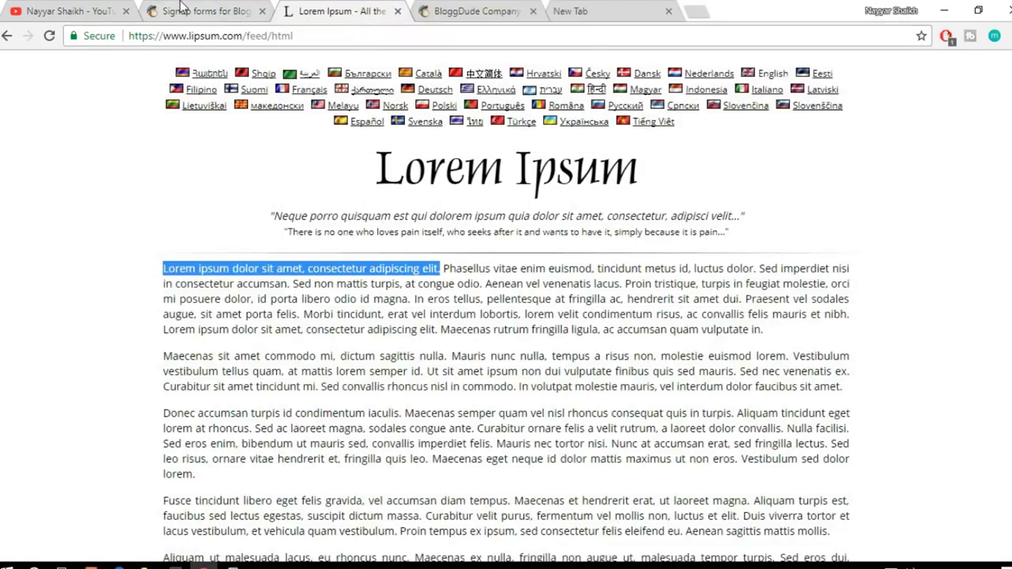
{"action": "left_click", "coordinate": [206, 12]}
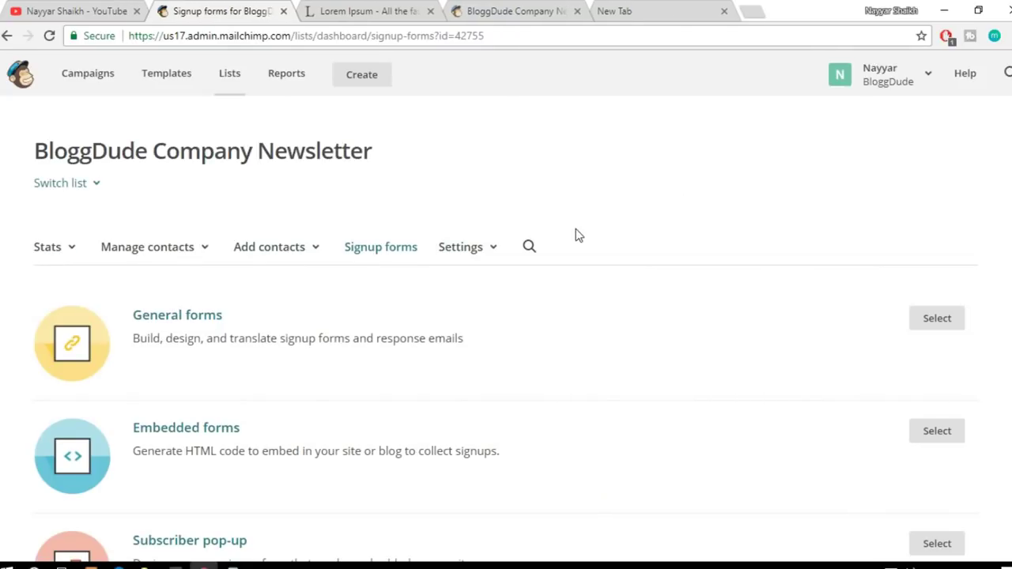
{"action": "scroll", "coordinate": [343, 287], "scroll_direction": "down", "scroll_amount": 2}
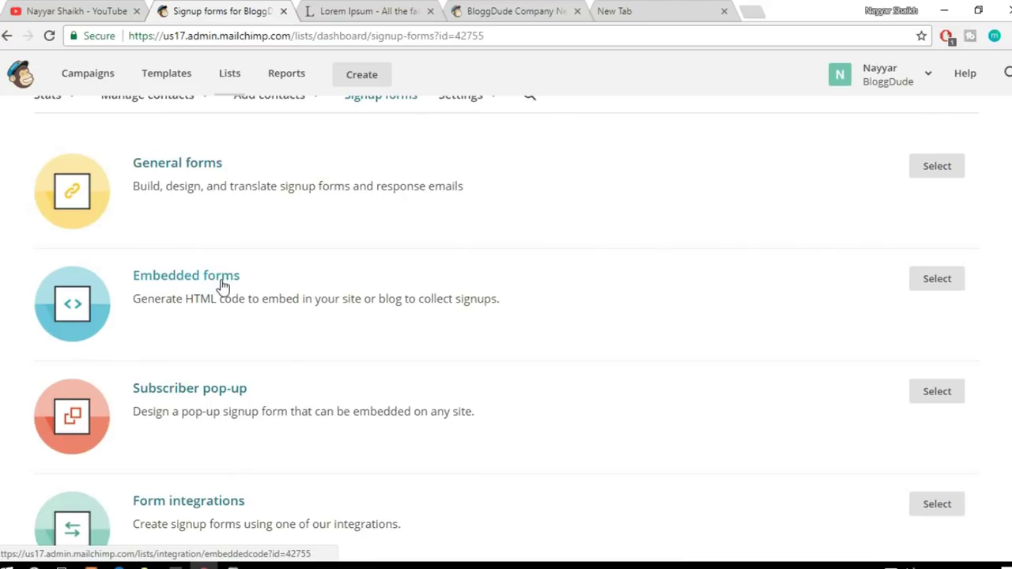
{"action": "left_click", "coordinate": [219, 286]}
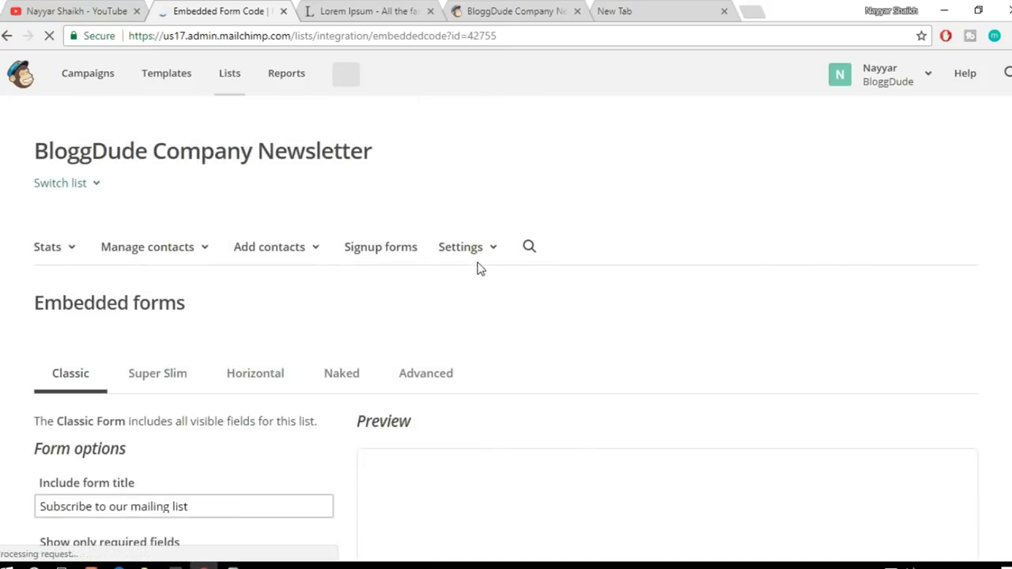
{"action": "scroll", "coordinate": [881, 344], "scroll_direction": "down", "scroll_amount": 3}
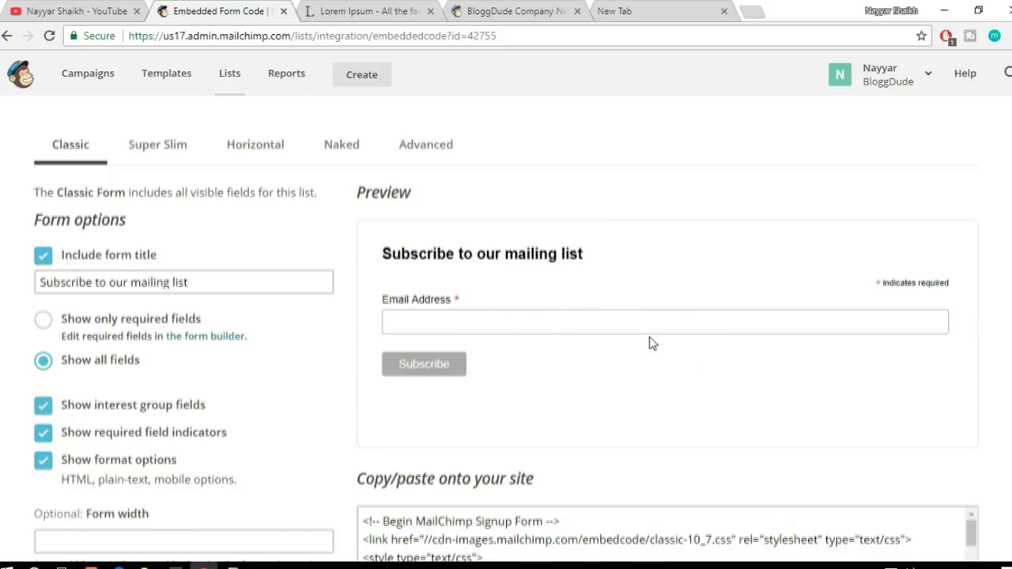
{"action": "scroll", "coordinate": [652, 343], "scroll_direction": "down", "scroll_amount": 2}
{"action": "left_click", "coordinate": [538, 457]}
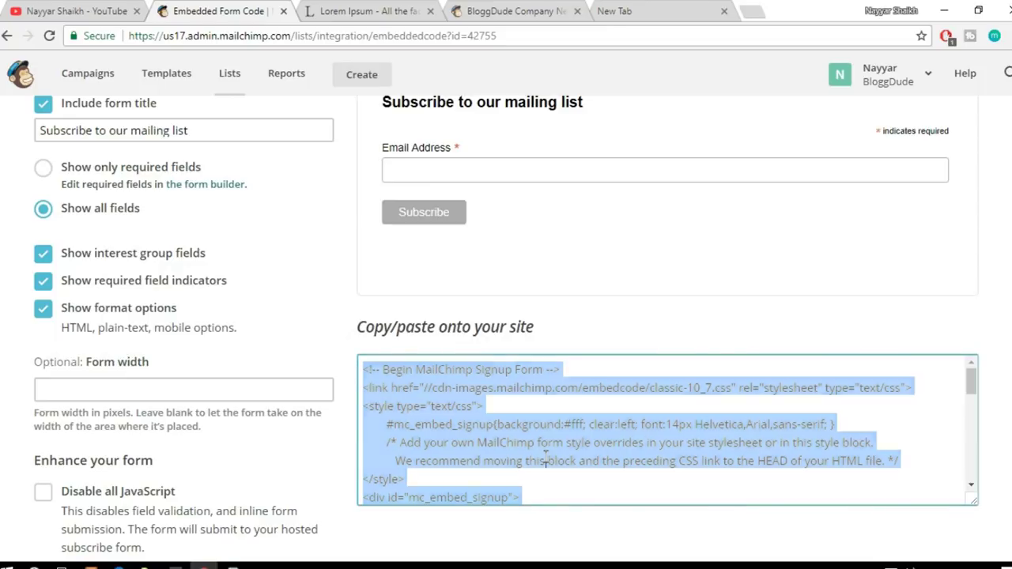
{"action": "scroll", "coordinate": [492, 414], "scroll_direction": "down", "scroll_amount": 2}
{"action": "scroll", "coordinate": [492, 414], "scroll_direction": "up", "scroll_amount": 2}
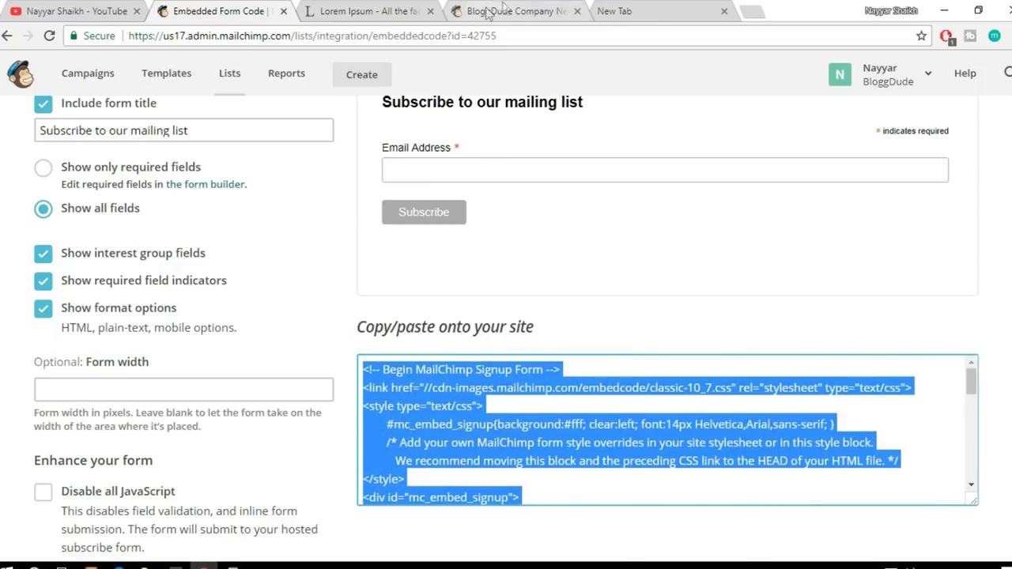
{"action": "left_click", "coordinate": [487, 10]}
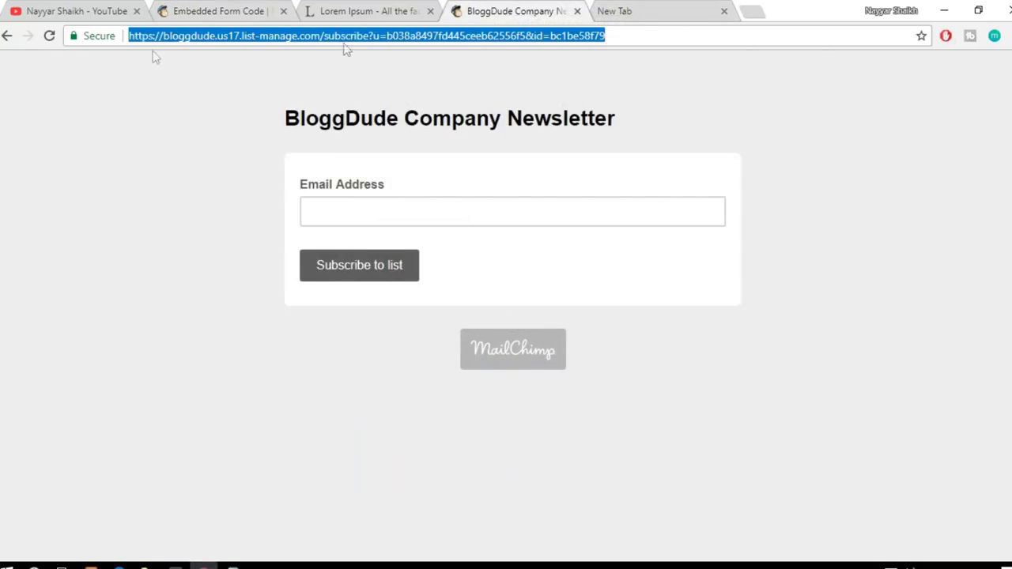
Step: Load bloggdude.com and open BloggDude > Widgets from the admin bar
{"action": "left_click", "coordinate": [6, 36]}
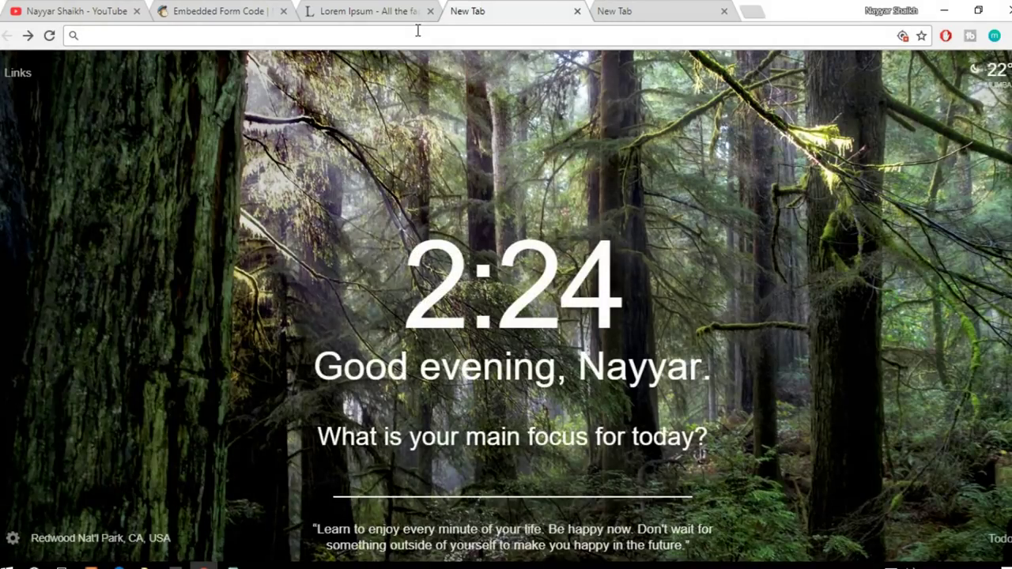
{"action": "left_click", "coordinate": [417, 35]}
{"action": "type", "text": "bloggdude.com"}
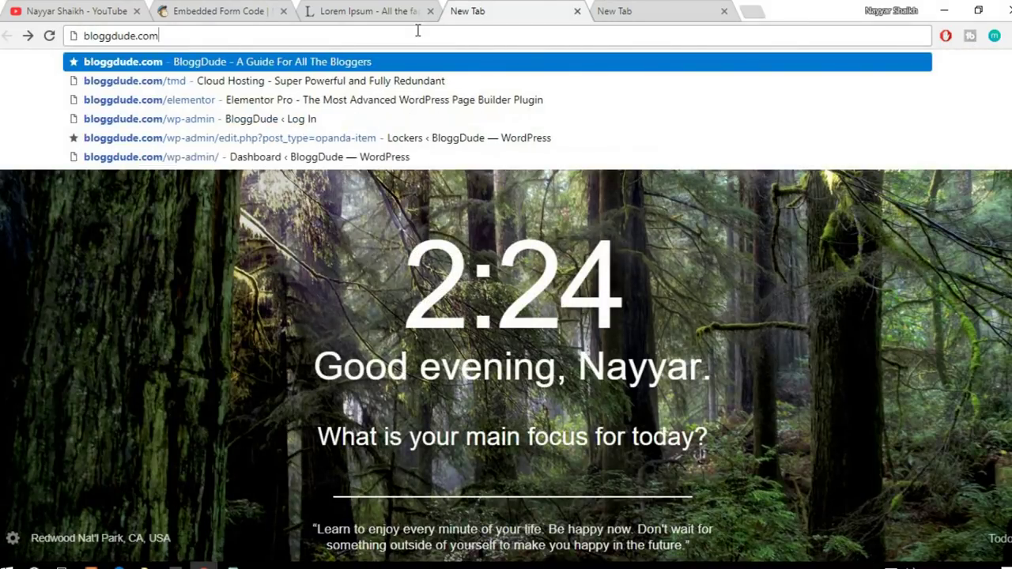
{"action": "key", "text": "Return"}
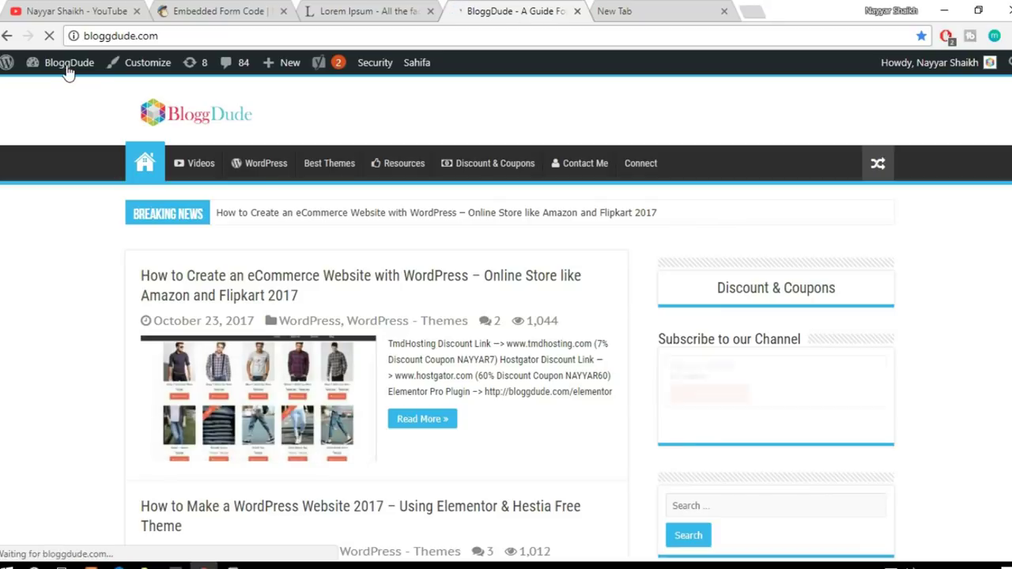
{"action": "mouse_move", "coordinate": [57, 72]}
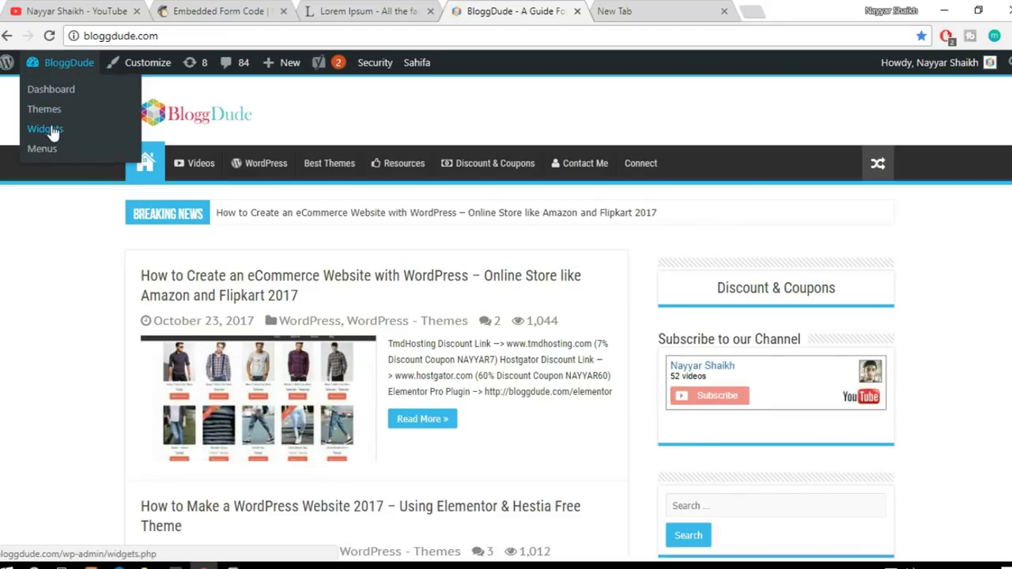
{"action": "left_click", "coordinate": [51, 128]}
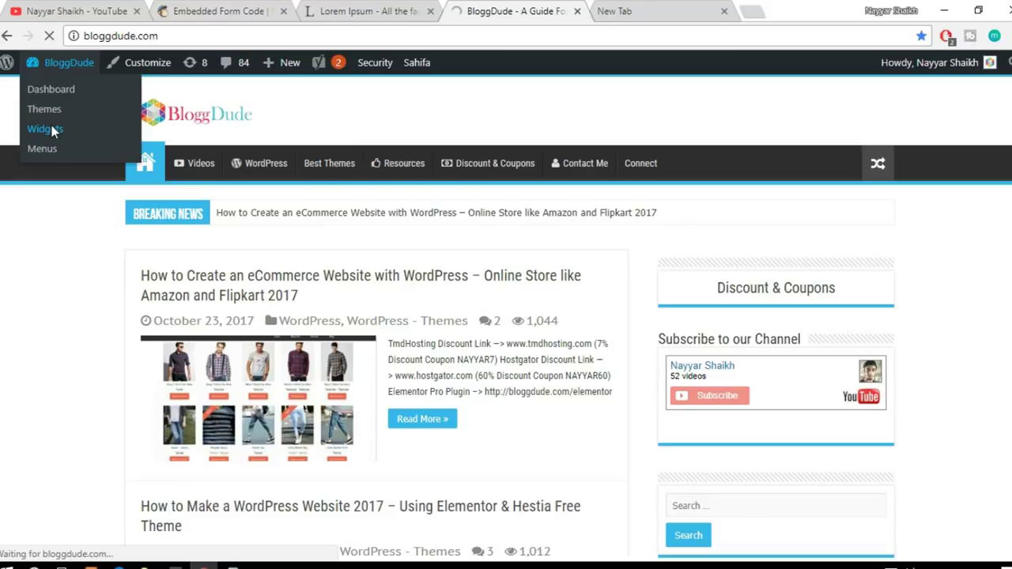
{"action": "scroll", "coordinate": [846, 343], "scroll_direction": "down", "scroll_amount": 4}
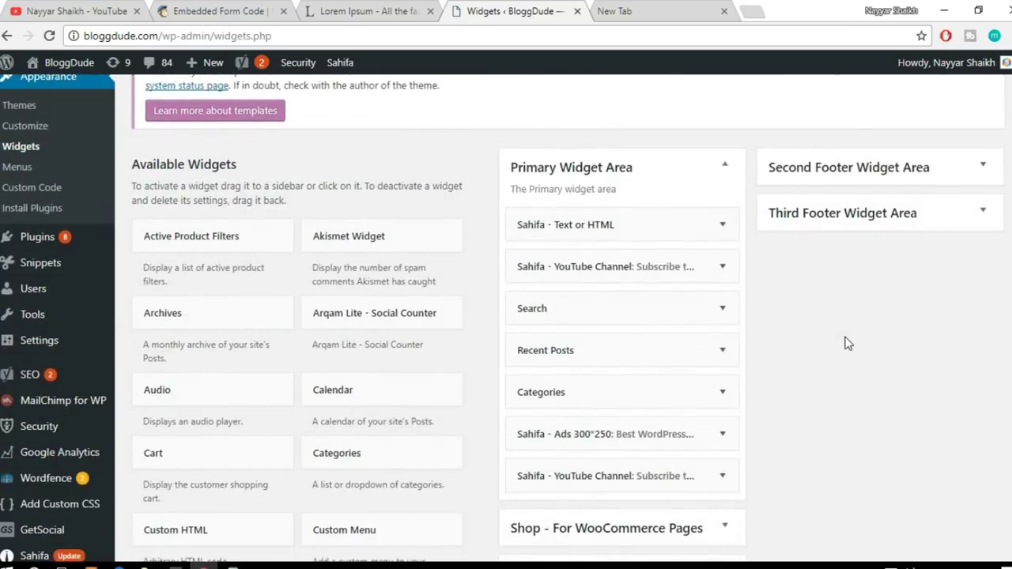
Step: Add a Custom HTML widget to the Primary Widget Area with the pasted MailChimp code and save it
{"action": "scroll", "coordinate": [846, 343], "scroll_direction": "down", "scroll_amount": 2}
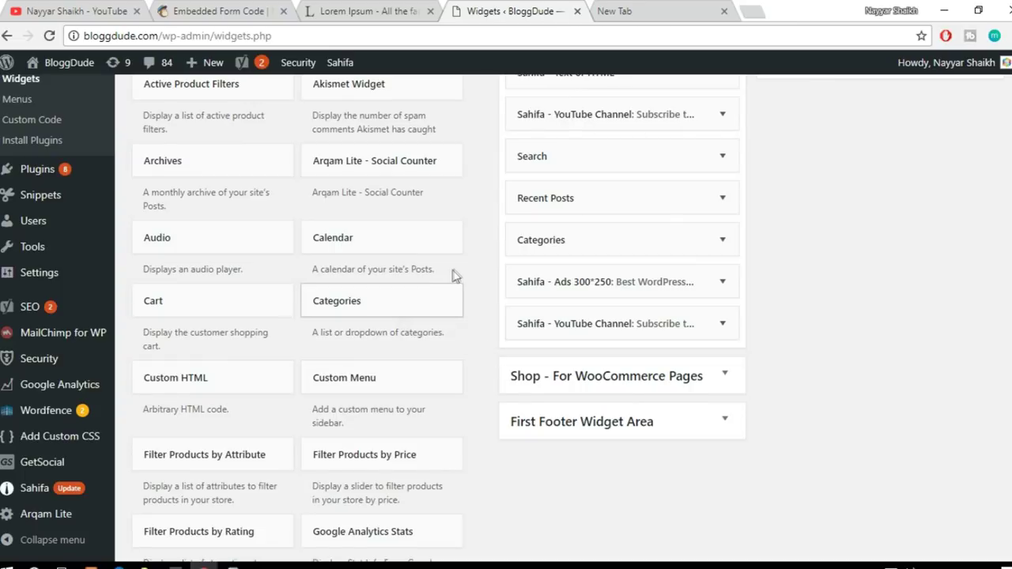
{"action": "scroll", "coordinate": [506, 399], "scroll_direction": "down", "scroll_amount": 1}
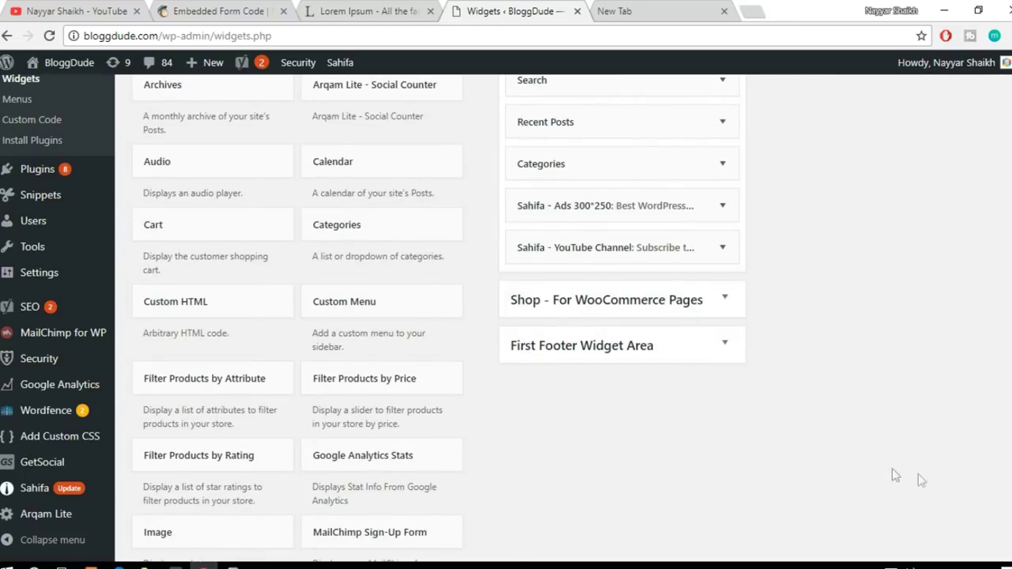
{"action": "left_click", "coordinate": [213, 315]}
{"action": "scroll", "coordinate": [237, 348], "scroll_direction": "down", "scroll_amount": 1}
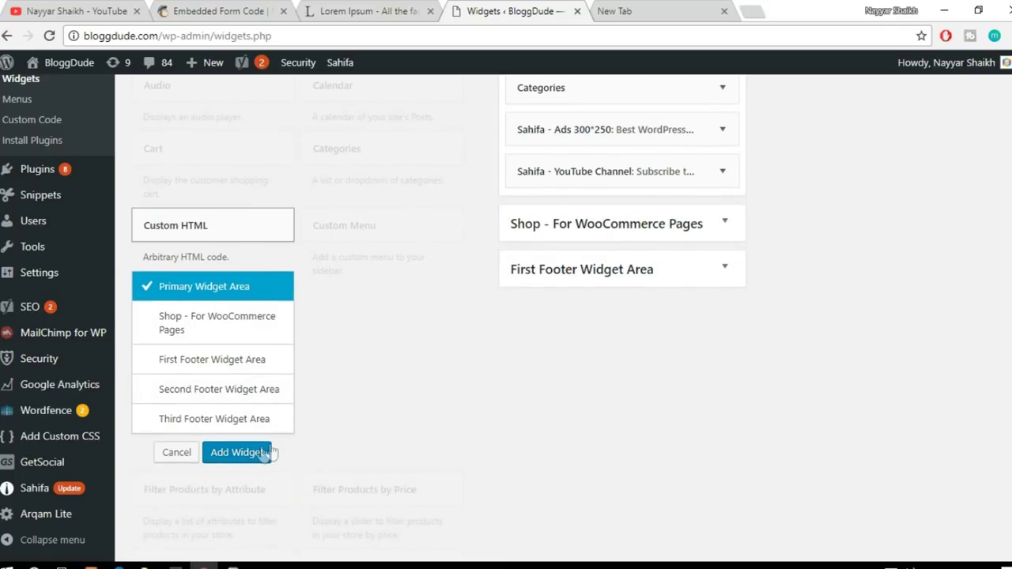
{"action": "left_click", "coordinate": [236, 454]}
{"action": "scroll", "coordinate": [587, 335], "scroll_direction": "down", "scroll_amount": 1}
{"action": "left_click", "coordinate": [589, 335]}
{"action": "key", "text": "ctrl+v"}
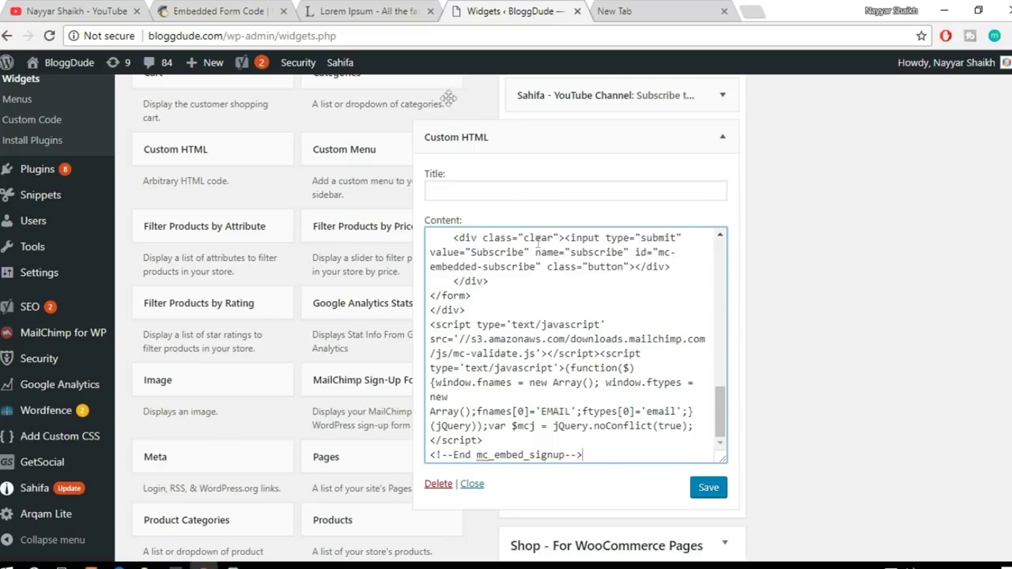
{"action": "left_click", "coordinate": [307, 9]}
{"action": "left_click", "coordinate": [213, 11]}
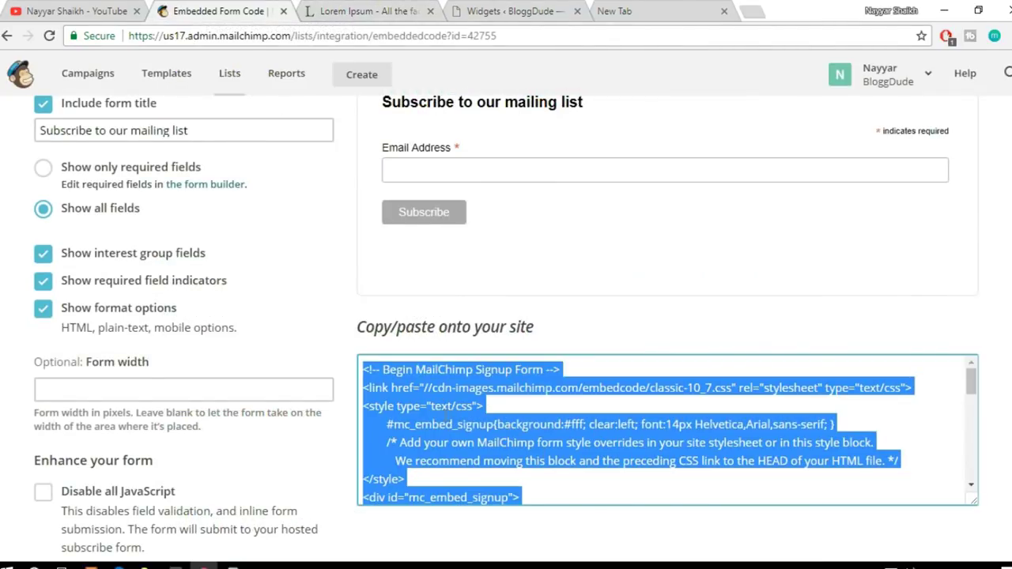
{"action": "left_click", "coordinate": [514, 11]}
{"action": "left_click", "coordinate": [704, 490]}
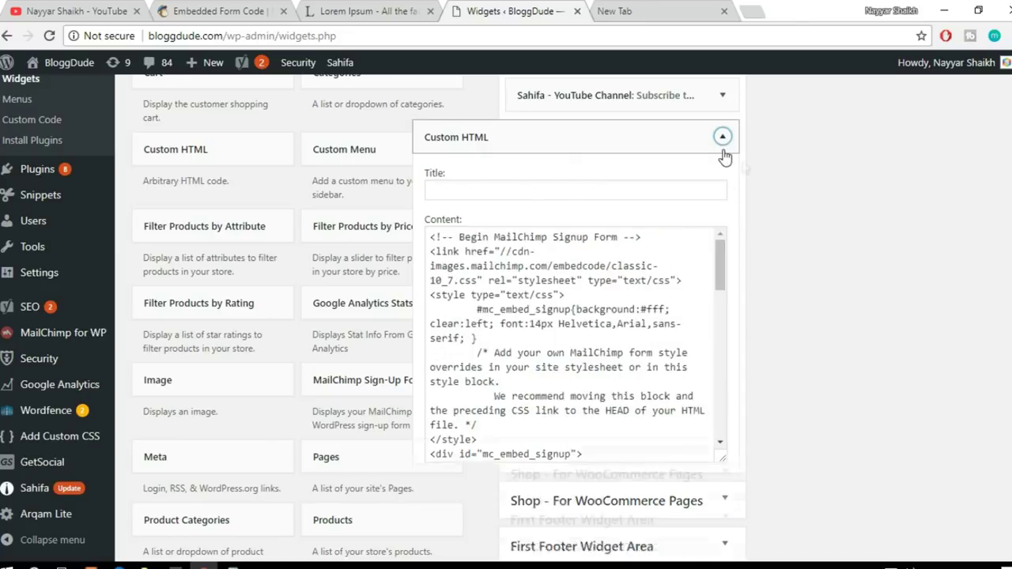
Step: Drag the collapsed Custom HTML widget to the top of the Primary Widget Area
{"action": "left_click", "coordinate": [722, 136]}
{"action": "scroll", "coordinate": [777, 374], "scroll_direction": "up", "scroll_amount": 3}
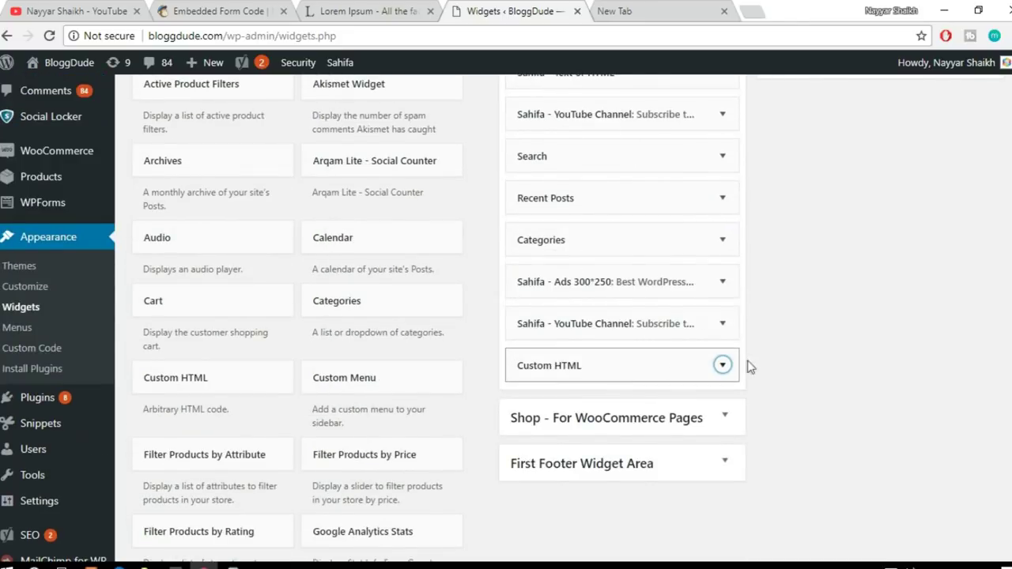
{"action": "scroll", "coordinate": [728, 380], "scroll_direction": "up", "scroll_amount": 1}
{"action": "left_click_drag", "start_coordinate": [640, 441], "coordinate": [657, 162]}
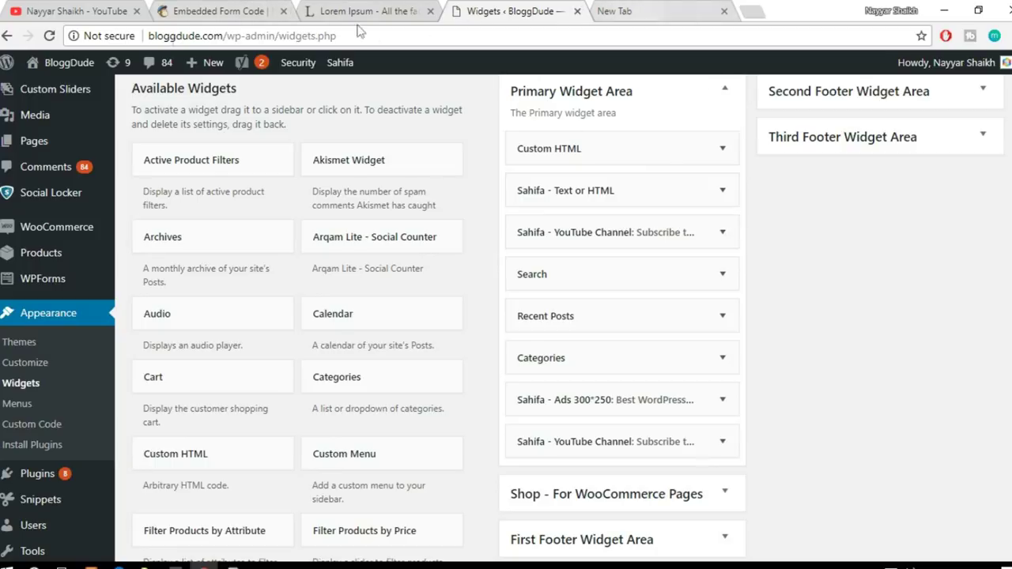
{"action": "mouse_move", "coordinate": [64, 63]}
{"action": "right_click", "coordinate": [64, 98]}
Step: Open the live BloggDude site and submit the signup form empty to test validation
{"action": "left_click", "coordinate": [118, 106]}
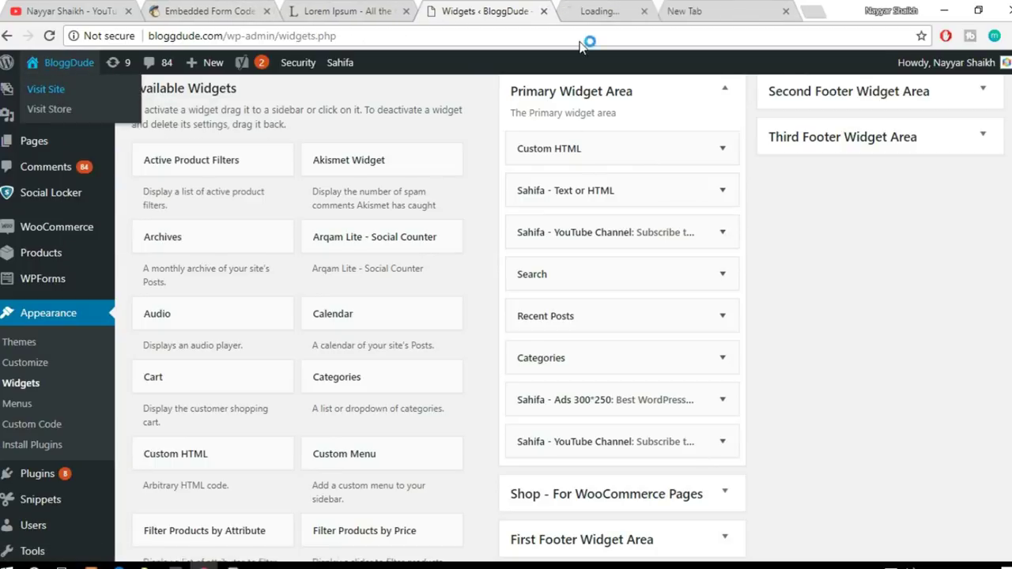
{"action": "left_click", "coordinate": [609, 11]}
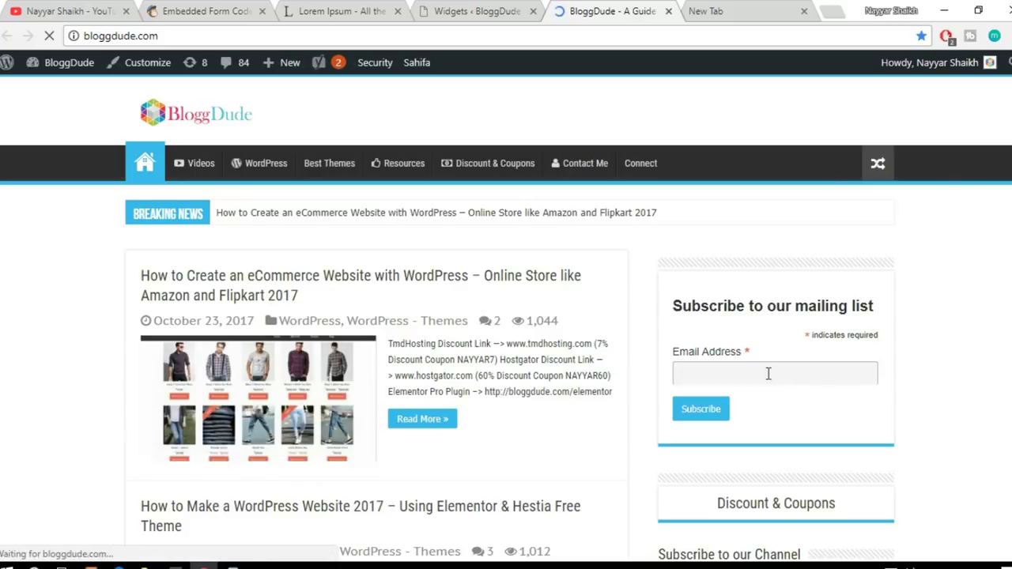
{"action": "left_click", "coordinate": [747, 375]}
{"action": "left_click", "coordinate": [901, 357]}
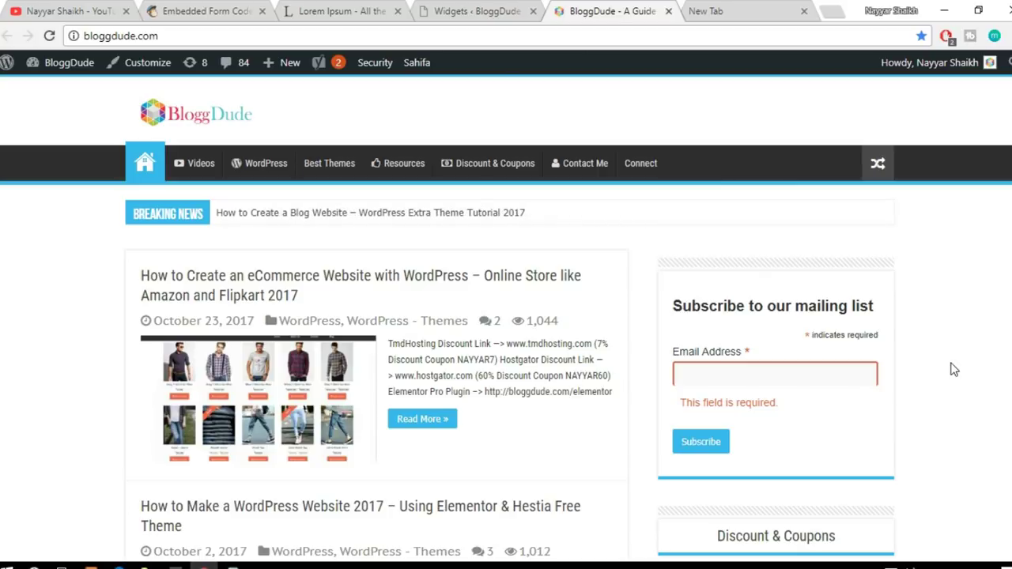
Step: Deselect the MailChimp embed code and recheck the signup form on the live site
{"action": "left_click", "coordinate": [202, 11]}
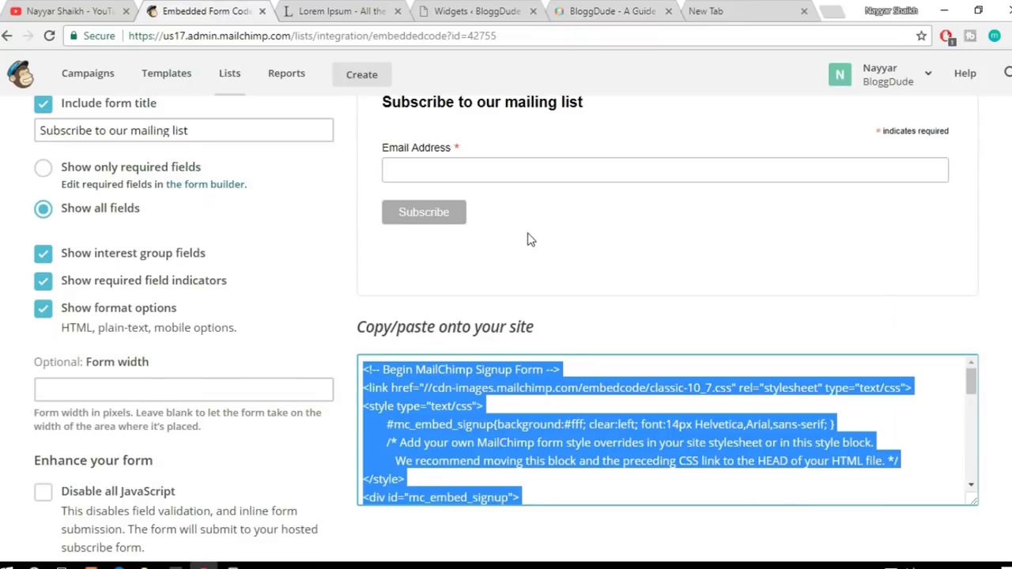
{"action": "left_click", "coordinate": [535, 252]}
{"action": "scroll", "coordinate": [536, 252], "scroll_direction": "up", "scroll_amount": 2}
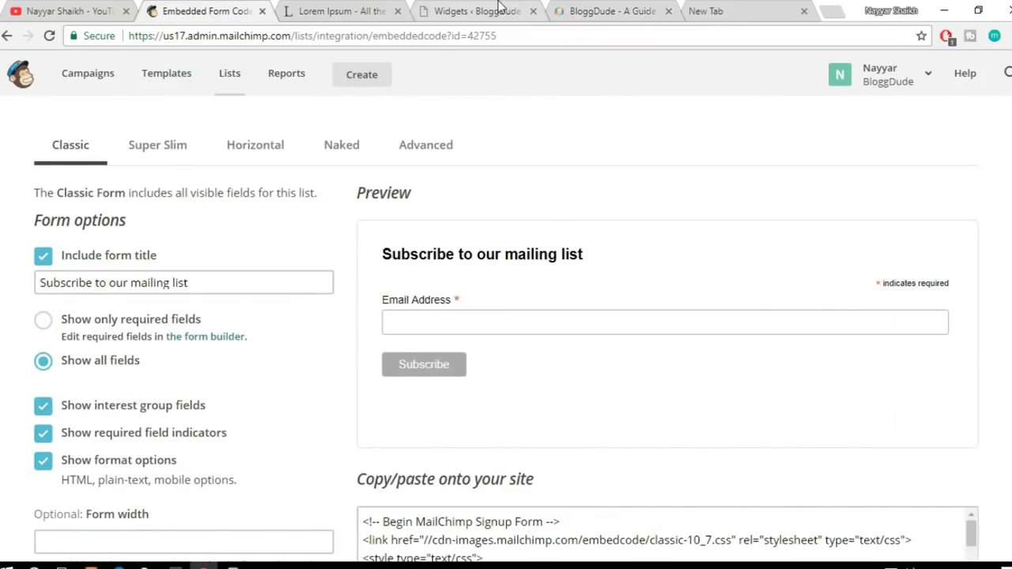
{"action": "left_click", "coordinate": [490, 10]}
{"action": "left_click", "coordinate": [320, 10]}
{"action": "left_click", "coordinate": [559, 11]}
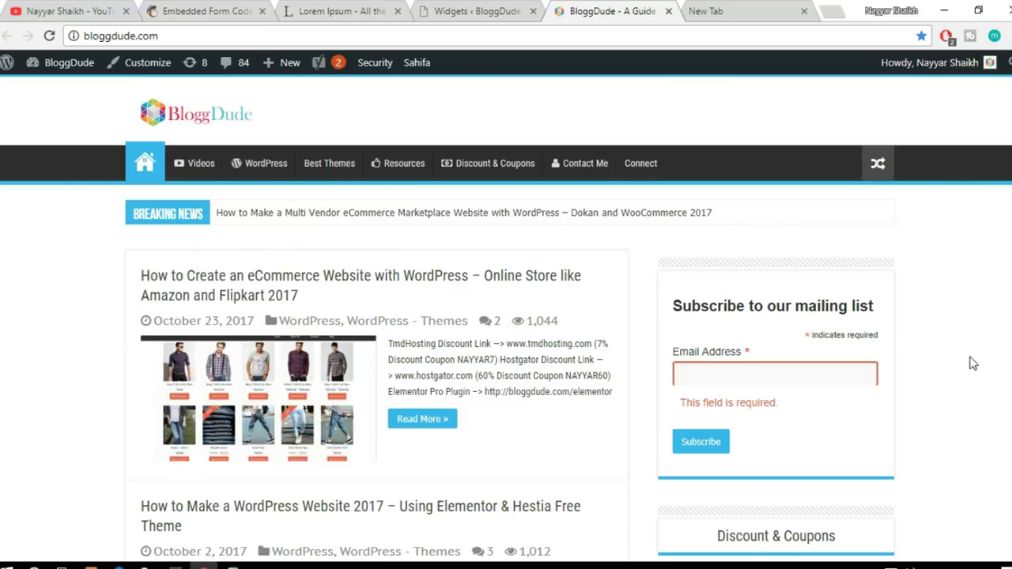
{"action": "scroll", "coordinate": [973, 363], "scroll_direction": "down", "scroll_amount": 1}
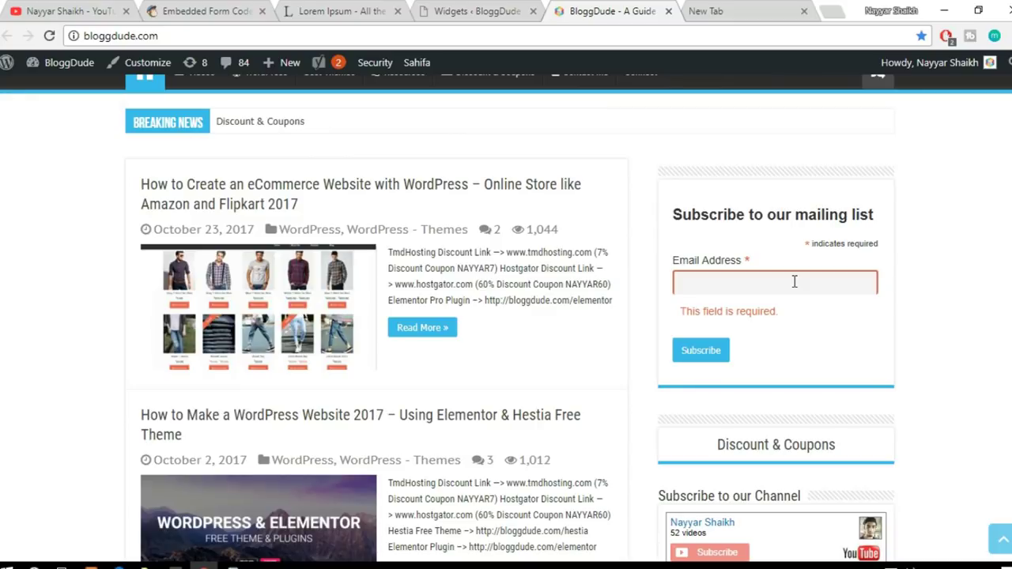
{"action": "scroll", "coordinate": [917, 316], "scroll_direction": "up", "scroll_amount": 1}
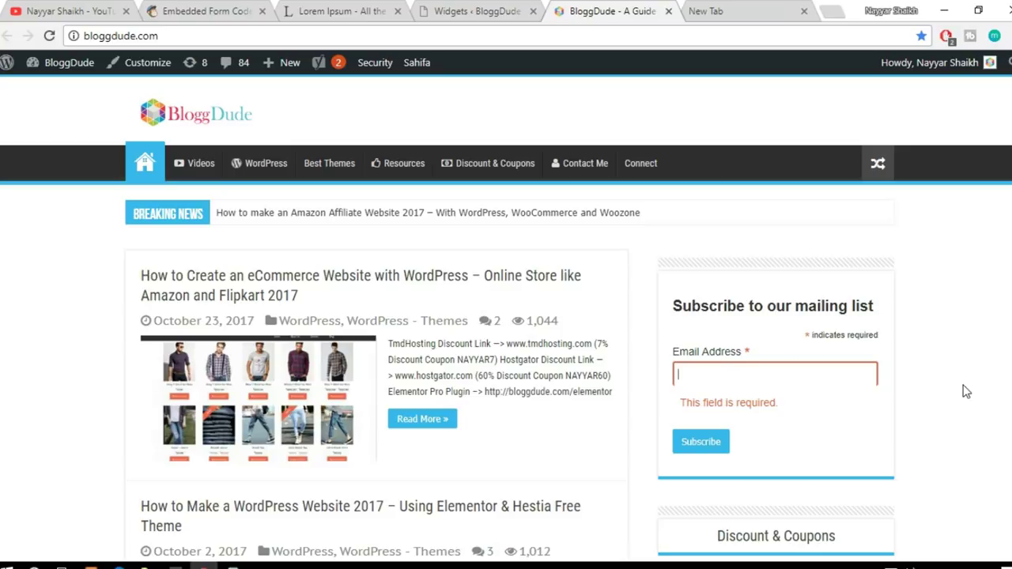
Step: Switch back to the MailChimp Embedded forms tab with Ctrl+2
{"action": "key", "text": "ctrl+2"}
{"action": "scroll", "coordinate": [684, 308], "scroll_direction": "down", "scroll_amount": 1}
{"action": "scroll", "coordinate": [684, 312], "scroll_direction": "up", "scroll_amount": 4}
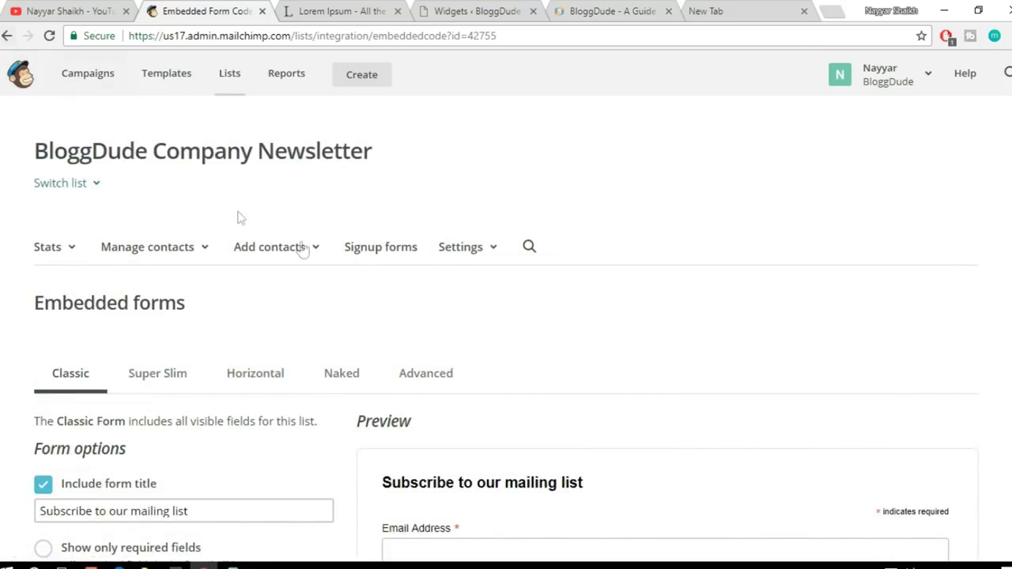
Step: Go to the list's Signup forms and select Subscriber pop-up to start building it
{"action": "left_click", "coordinate": [392, 250]}
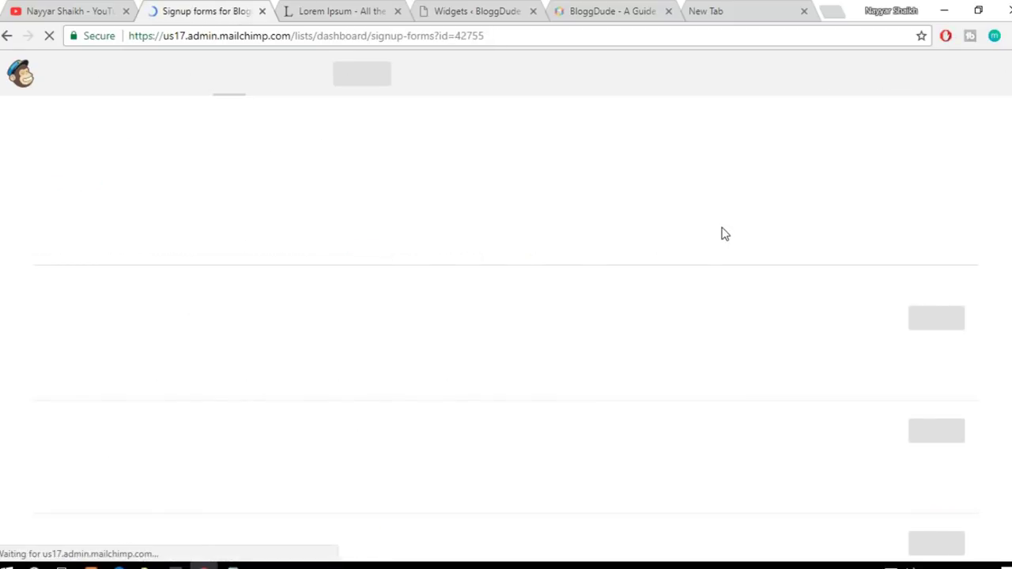
{"action": "scroll", "coordinate": [718, 271], "scroll_direction": "down", "scroll_amount": 2}
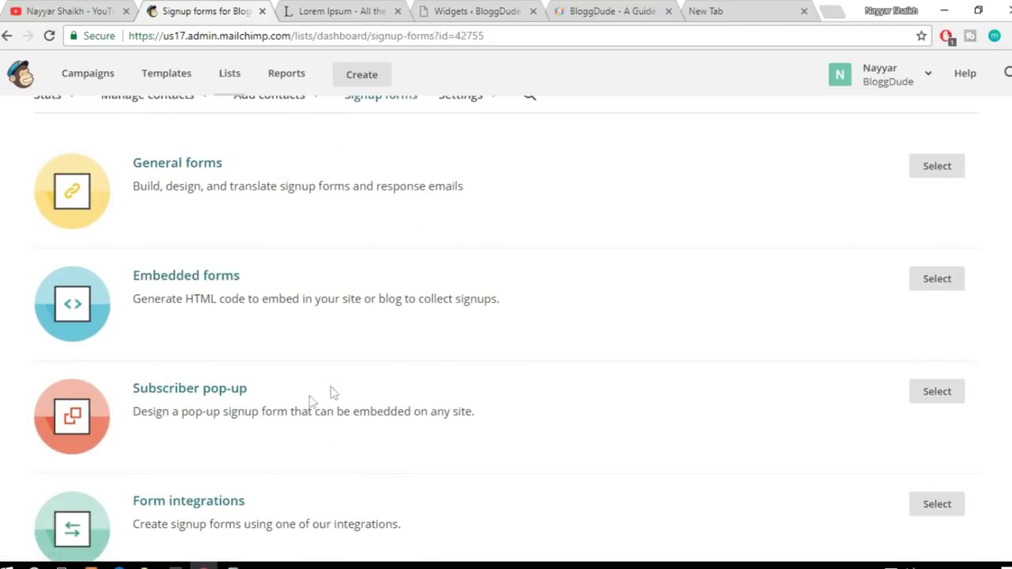
{"action": "left_click", "coordinate": [226, 394]}
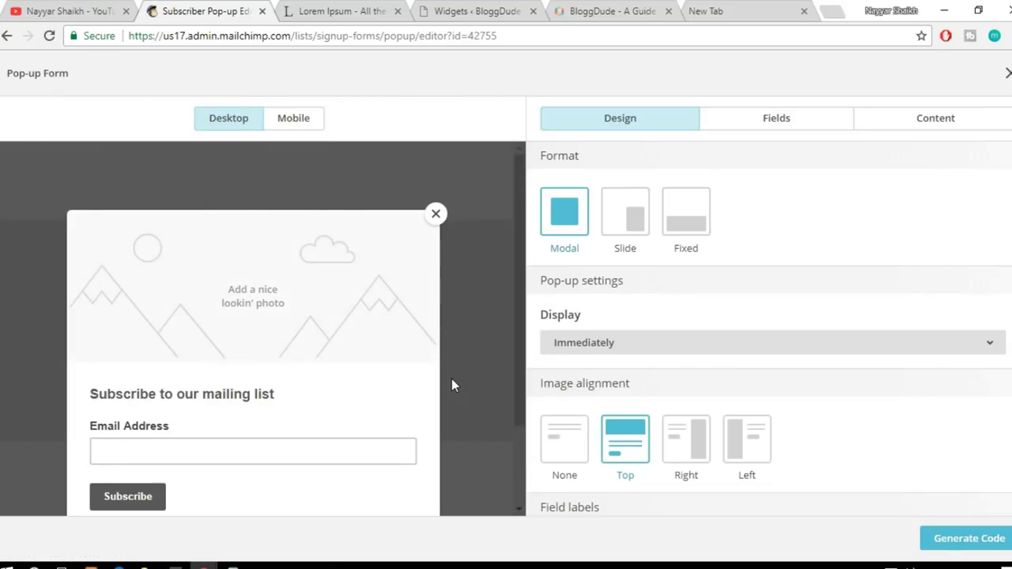
{"action": "scroll", "coordinate": [409, 395], "scroll_direction": "down", "scroll_amount": 2}
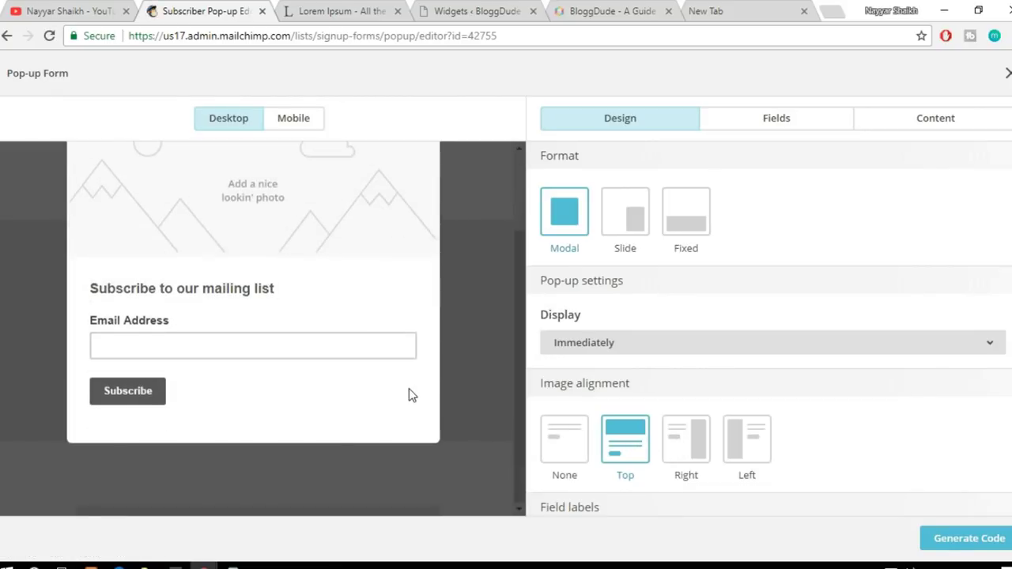
{"action": "scroll", "coordinate": [409, 395], "scroll_direction": "up", "scroll_amount": 2}
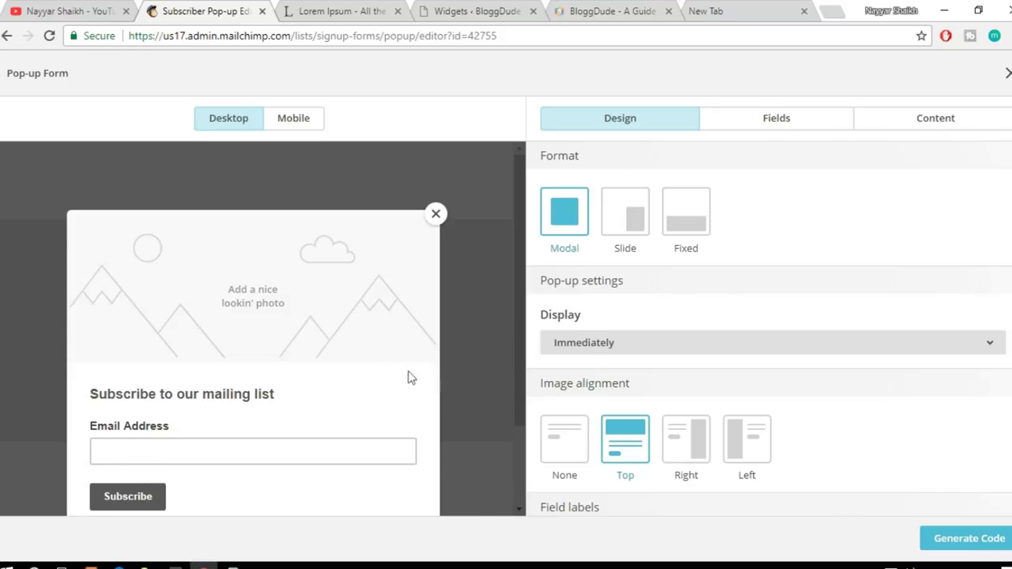
{"action": "scroll", "coordinate": [400, 387], "scroll_direction": "down", "scroll_amount": 1}
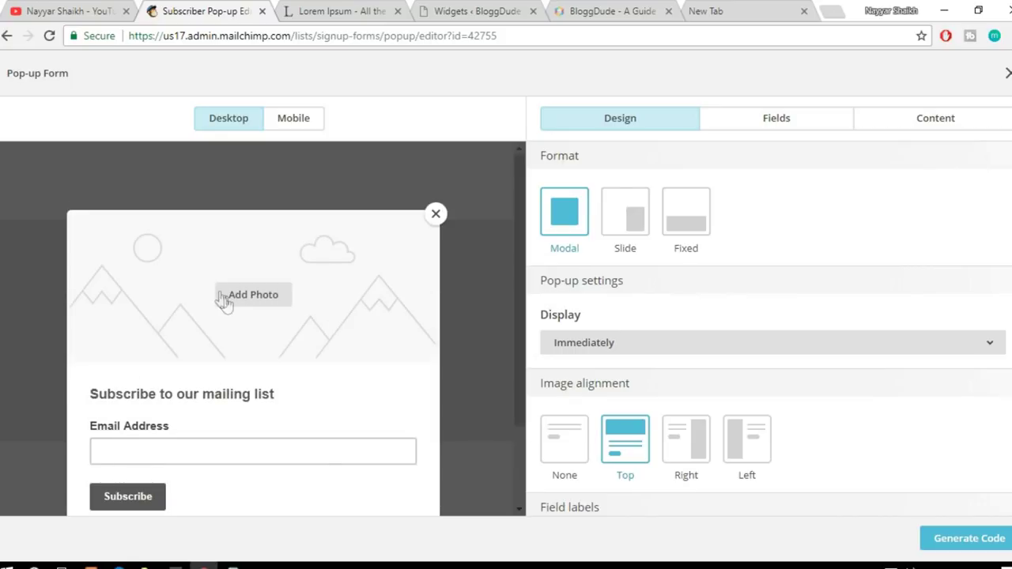
{"action": "mouse_move", "coordinate": [258, 302]}
Step: Add the elementor image to the pop-up form
{"action": "left_click", "coordinate": [265, 304]}
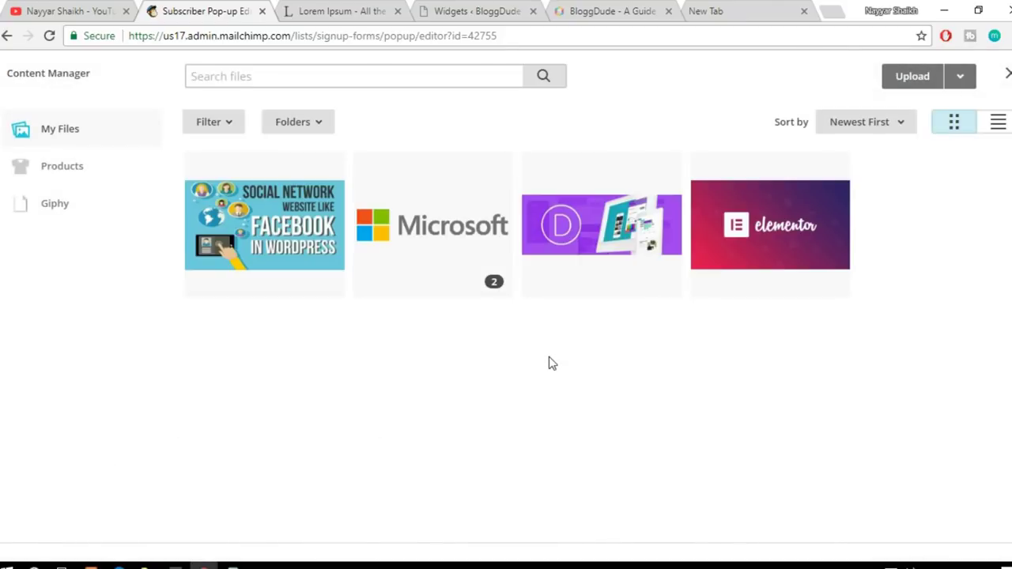
{"action": "left_click", "coordinate": [778, 240]}
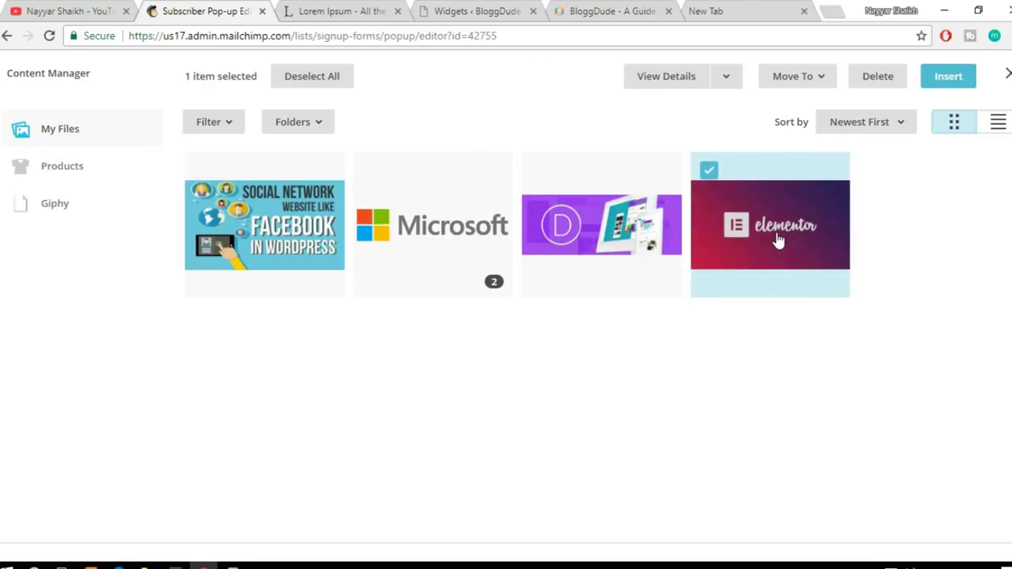
{"action": "left_click", "coordinate": [959, 79]}
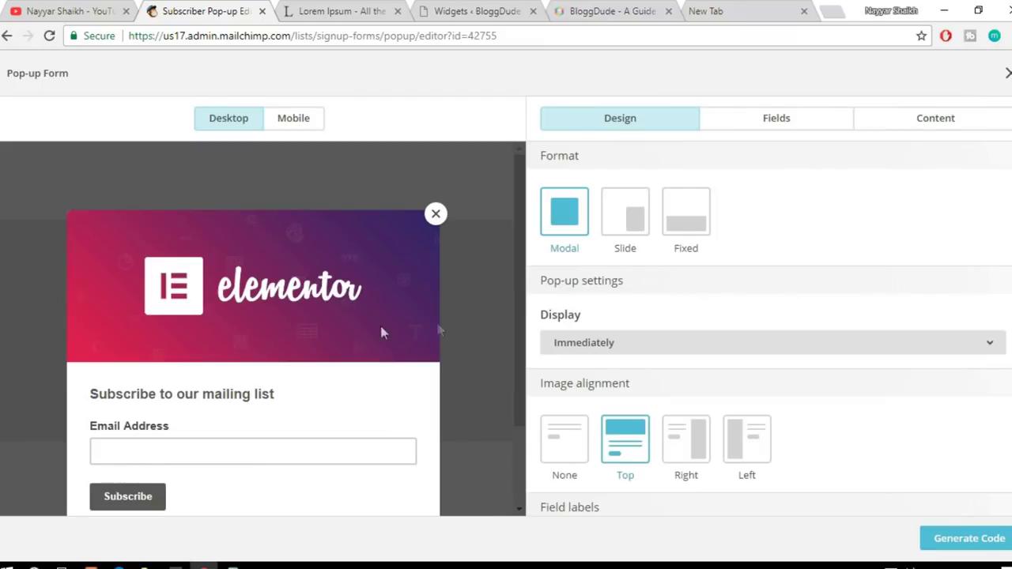
{"action": "scroll", "coordinate": [369, 324], "scroll_direction": "down", "scroll_amount": 1}
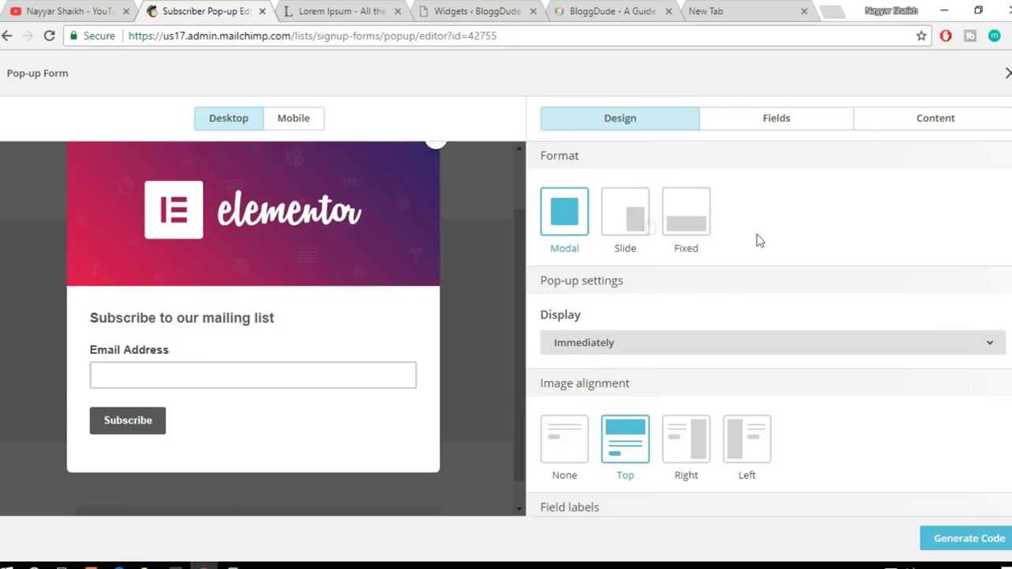
Step: Preview the Slide and Fixed pop-up styles, then keep Modal
{"action": "left_click", "coordinate": [636, 245]}
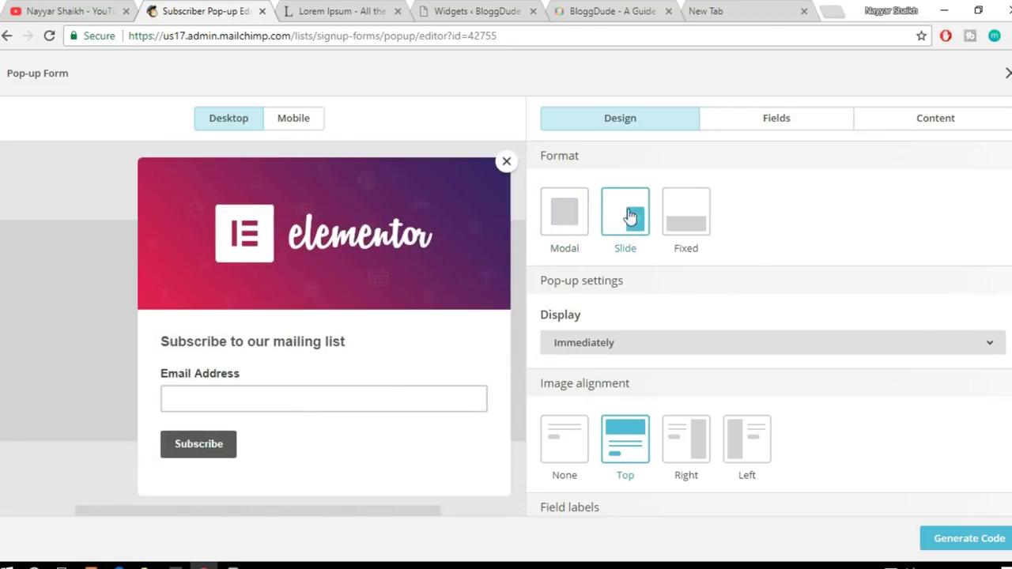
{"action": "left_click", "coordinate": [633, 215]}
{"action": "left_click", "coordinate": [697, 224]}
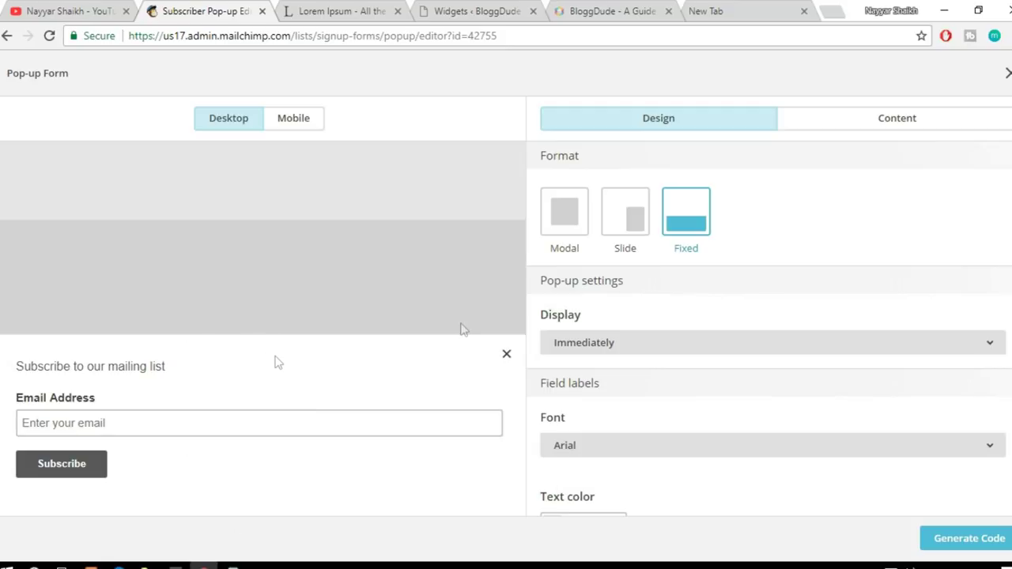
{"action": "left_click", "coordinate": [569, 214]}
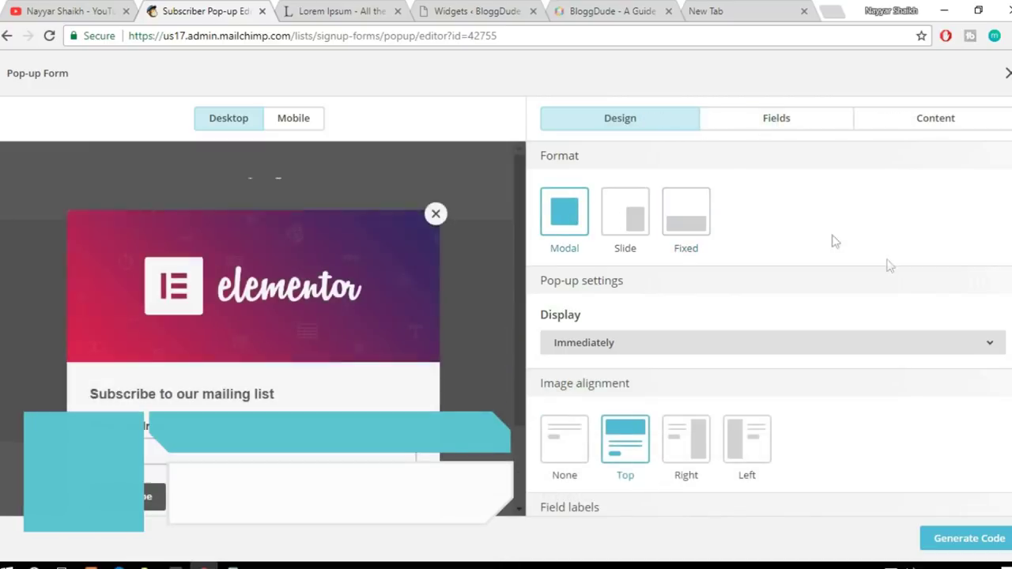
{"action": "scroll", "coordinate": [893, 277], "scroll_direction": "down", "scroll_amount": 1}
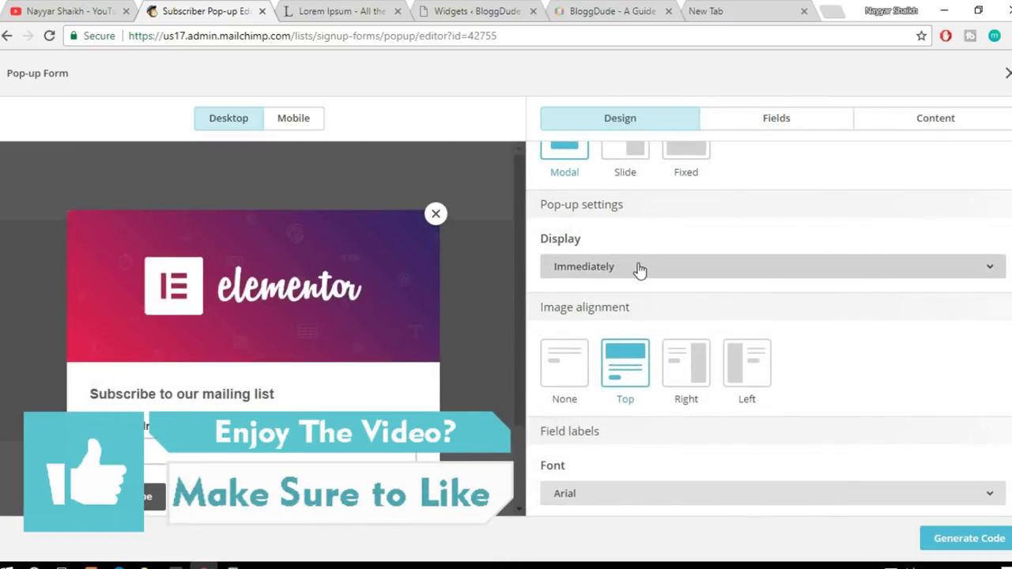
Step: Set the pop-up to display after 5 seconds
{"action": "left_click", "coordinate": [639, 268]}
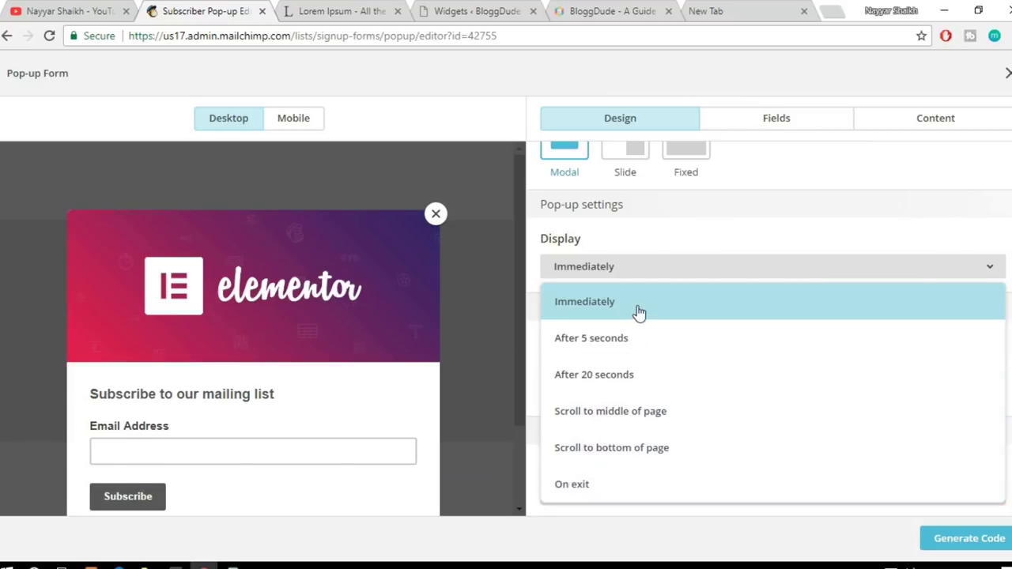
{"action": "left_click", "coordinate": [630, 387]}
{"action": "left_click", "coordinate": [637, 265]}
{"action": "left_click", "coordinate": [623, 338]}
Step: Align the image to the left of the form
{"action": "scroll", "coordinate": [879, 271], "scroll_direction": "down", "scroll_amount": 1}
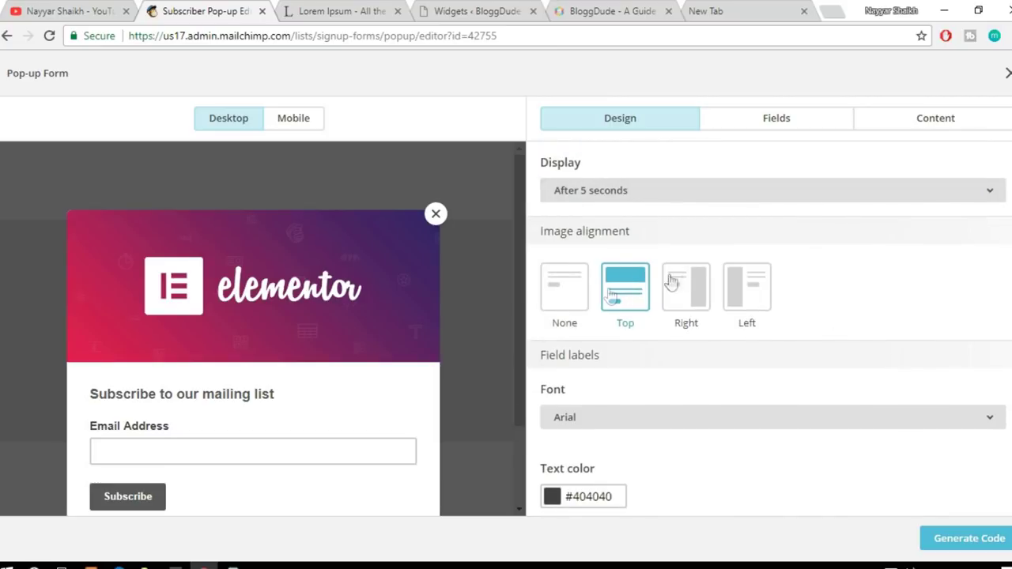
{"action": "left_click", "coordinate": [685, 299]}
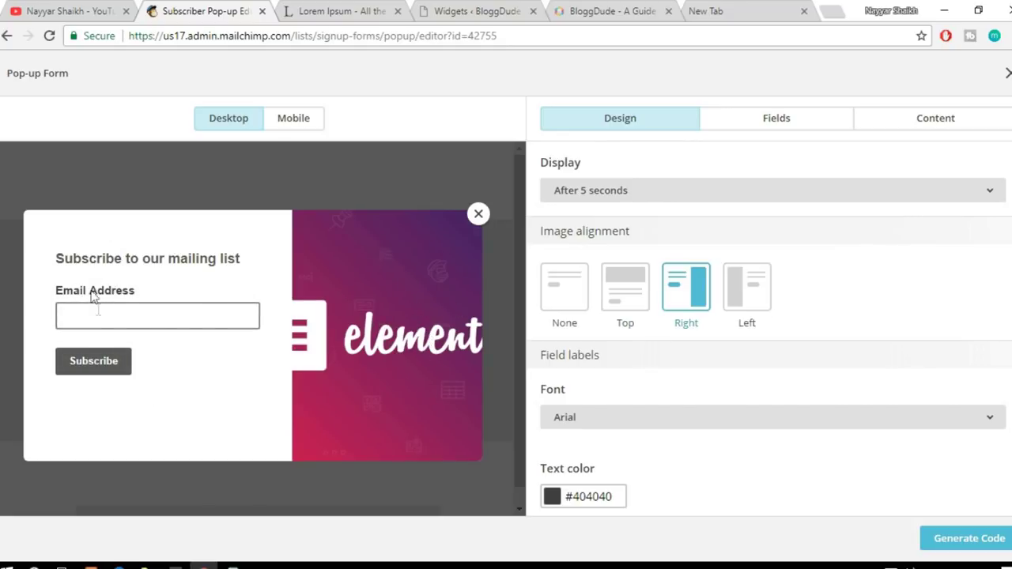
{"action": "left_click", "coordinate": [750, 292]}
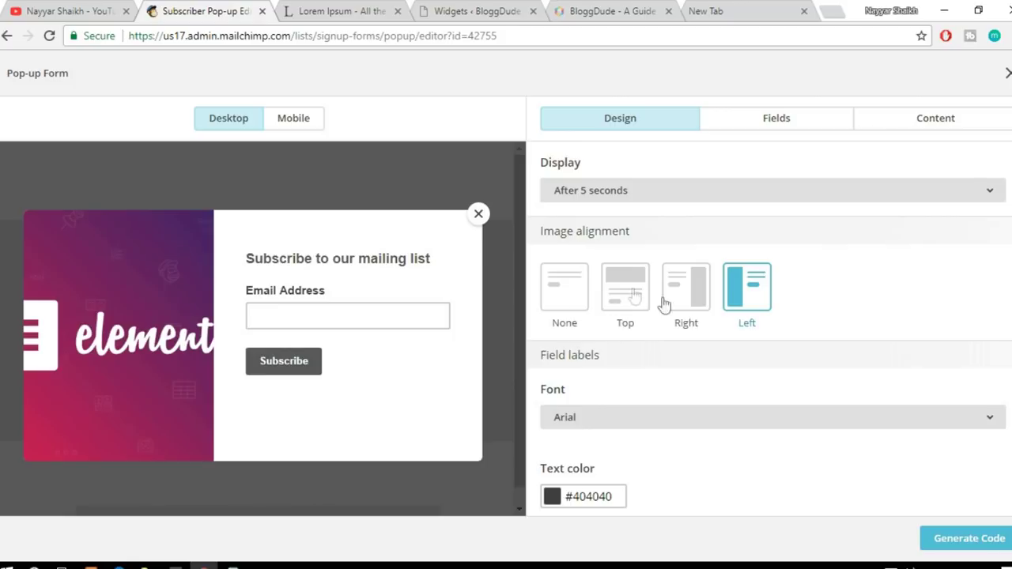
Step: Set the image alignment back to Top, above the form
{"action": "left_click", "coordinate": [637, 289]}
{"action": "scroll", "coordinate": [917, 348], "scroll_direction": "down", "scroll_amount": 3}
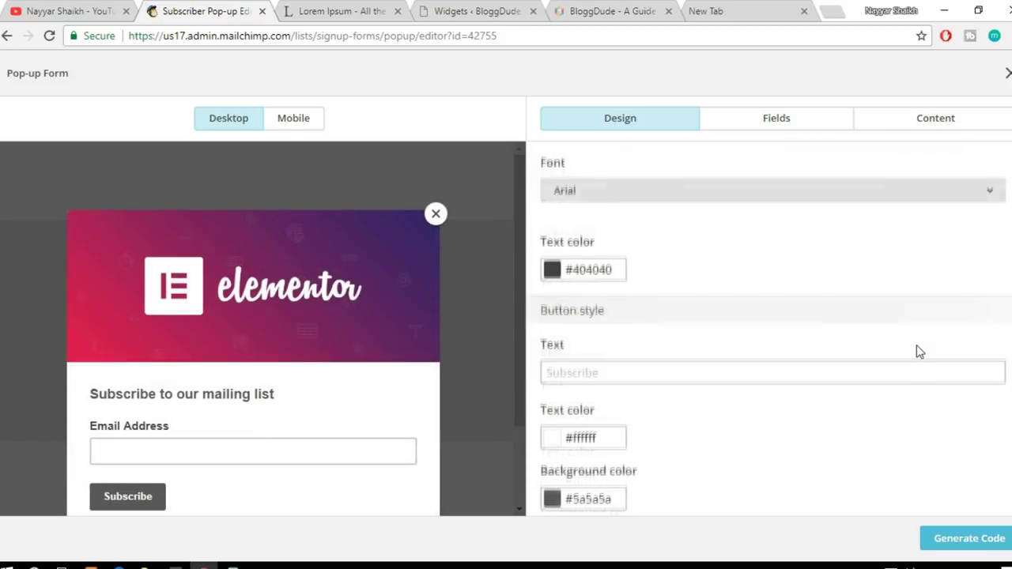
{"action": "scroll", "coordinate": [401, 356], "scroll_direction": "down", "scroll_amount": 1}
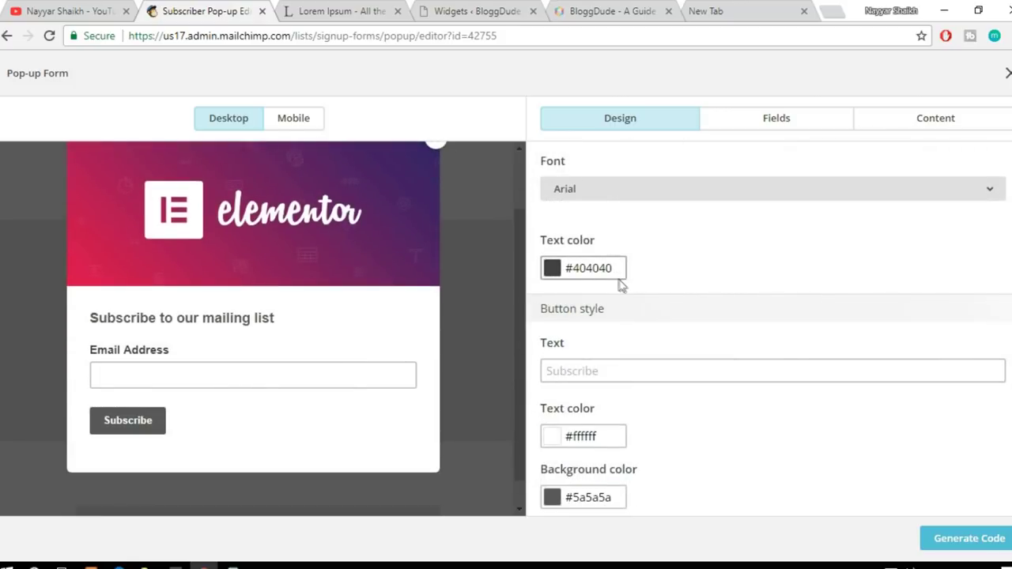
{"action": "scroll", "coordinate": [633, 317], "scroll_direction": "down", "scroll_amount": 1}
{"action": "scroll", "coordinate": [637, 380], "scroll_direction": "down", "scroll_amount": 3}
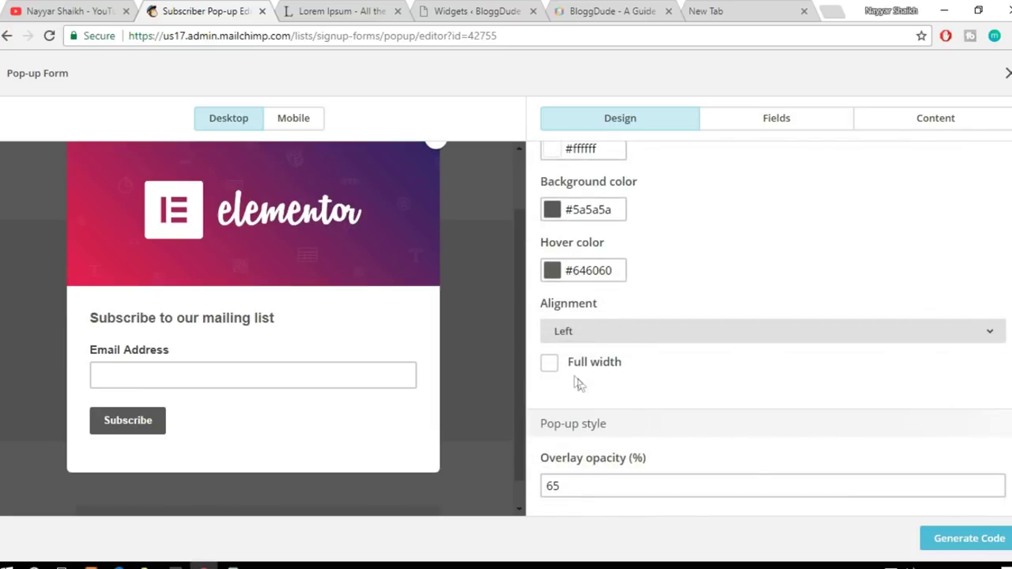
Step: Make the Subscribe button full width
{"action": "left_click", "coordinate": [551, 366]}
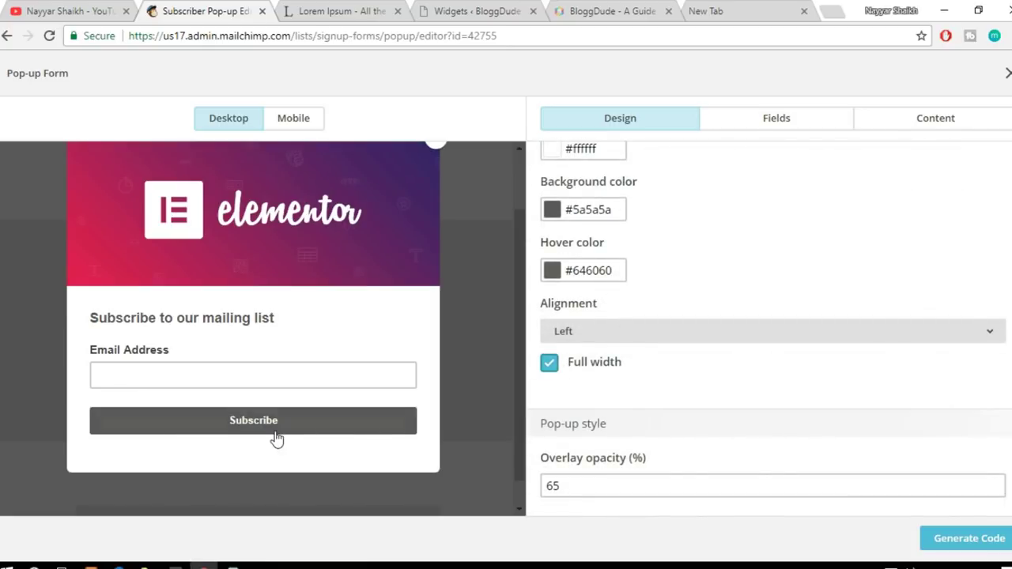
{"action": "left_click", "coordinate": [552, 367]}
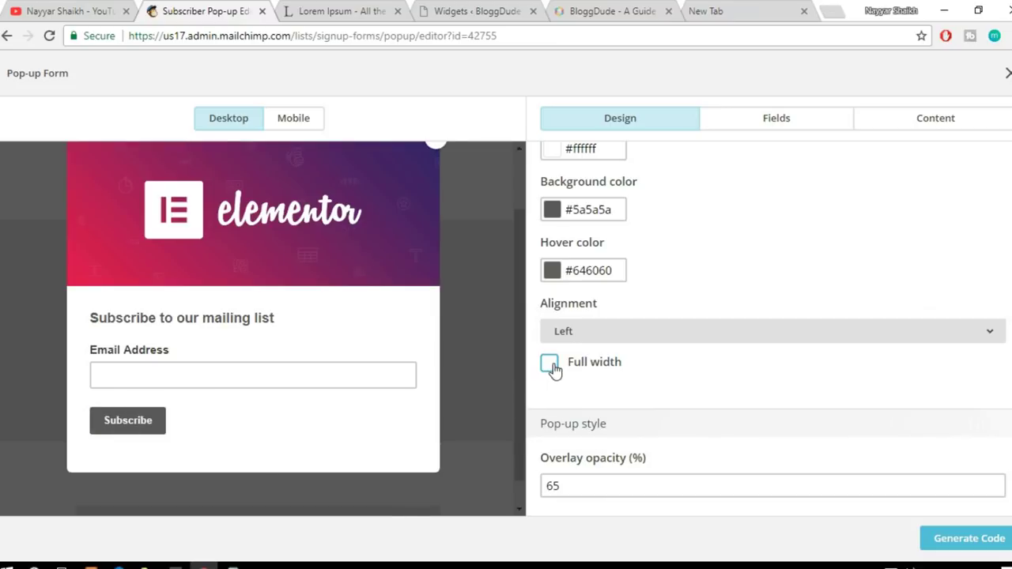
{"action": "left_click", "coordinate": [552, 367]}
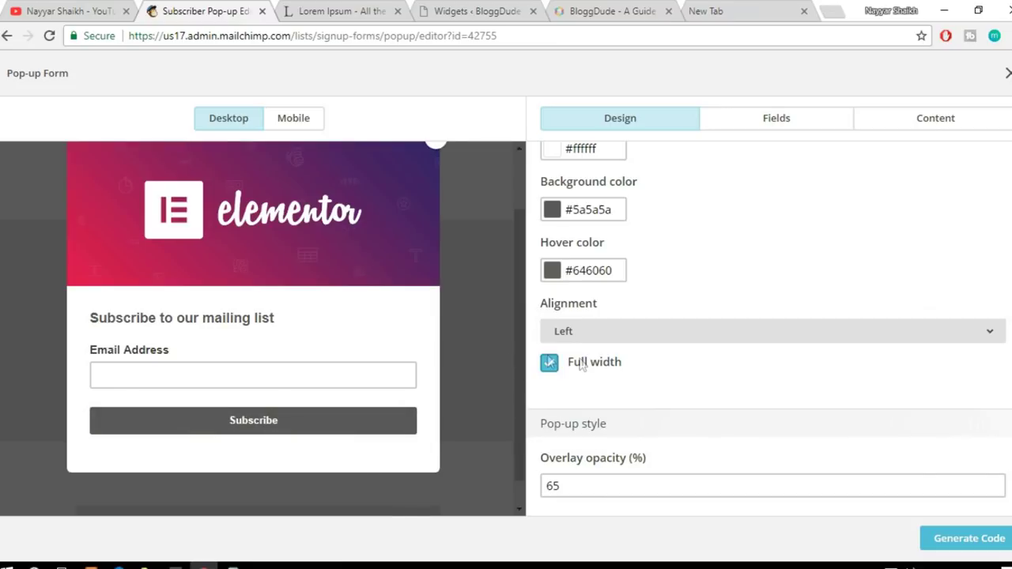
{"action": "scroll", "coordinate": [971, 429], "scroll_direction": "up", "scroll_amount": 4}
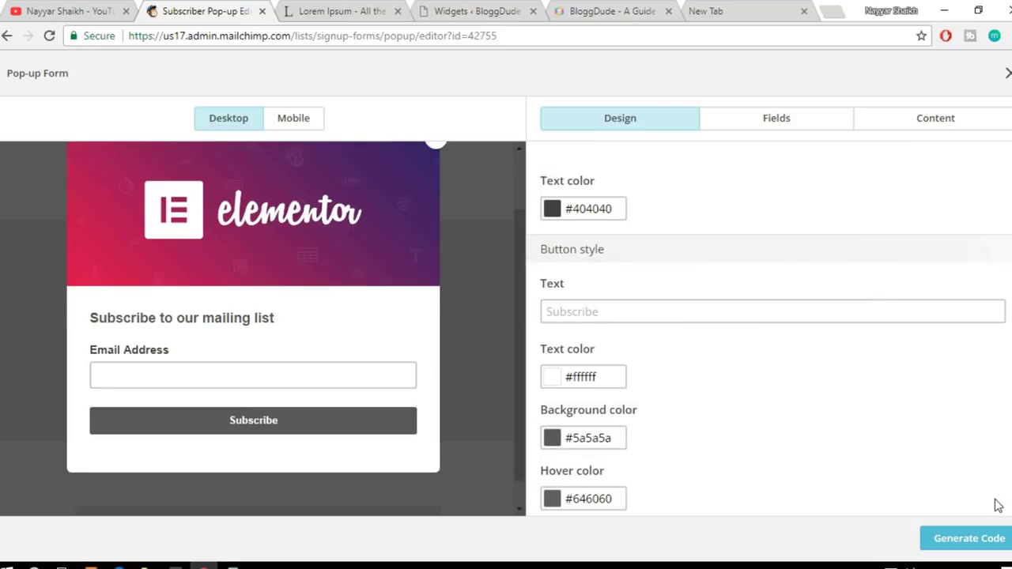
{"action": "scroll", "coordinate": [998, 506], "scroll_direction": "up", "scroll_amount": 4}
Step: Generate the pop-up's embed code and select all of it
{"action": "left_click", "coordinate": [970, 541]}
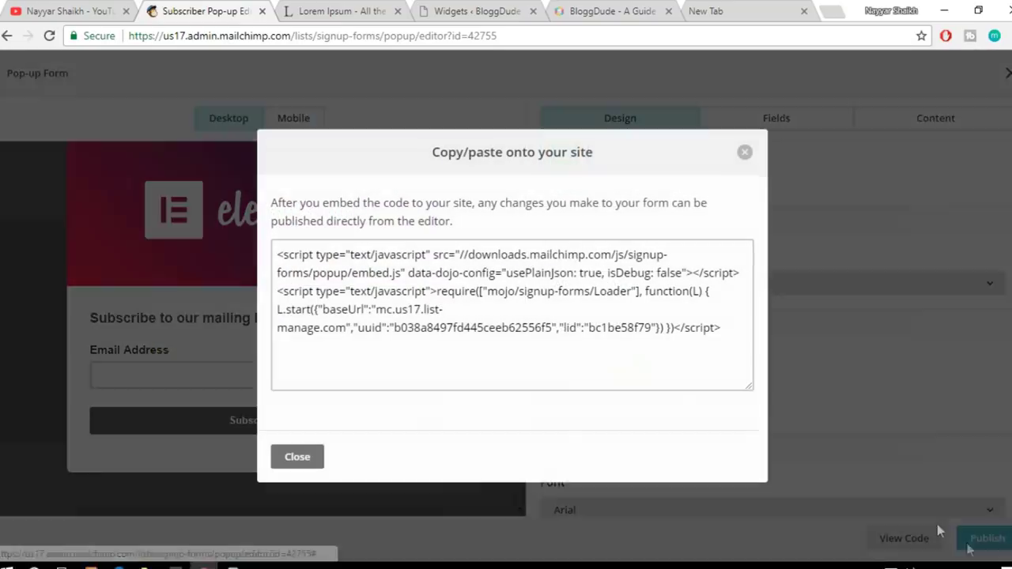
{"action": "left_click", "coordinate": [515, 323]}
{"action": "key", "text": "ctrl+a"}
{"action": "key", "text": "ctrl+c"}
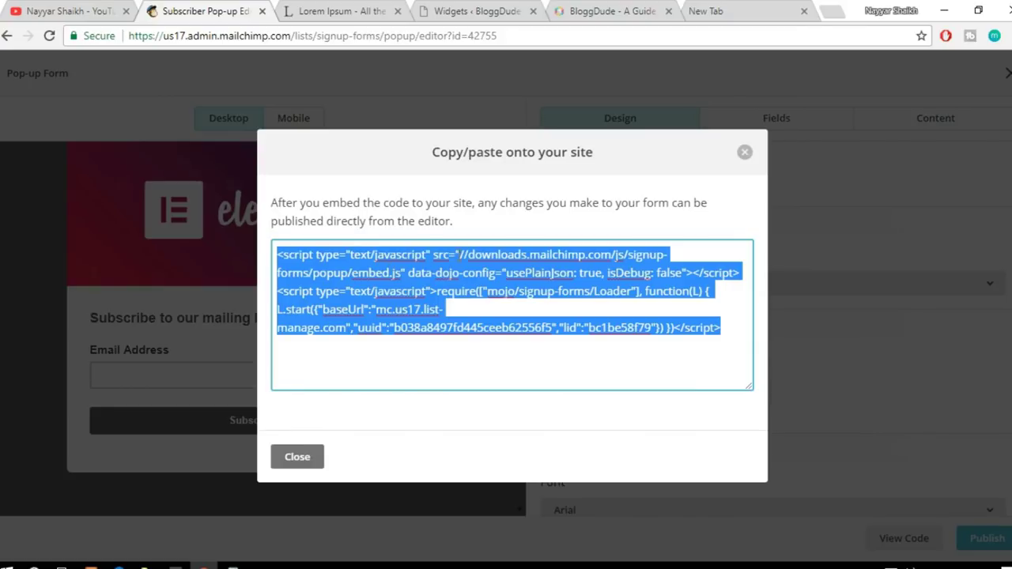
Step: Replace the Custom HTML widget's form code with the pop-up script and save it
{"action": "left_click", "coordinate": [473, 12]}
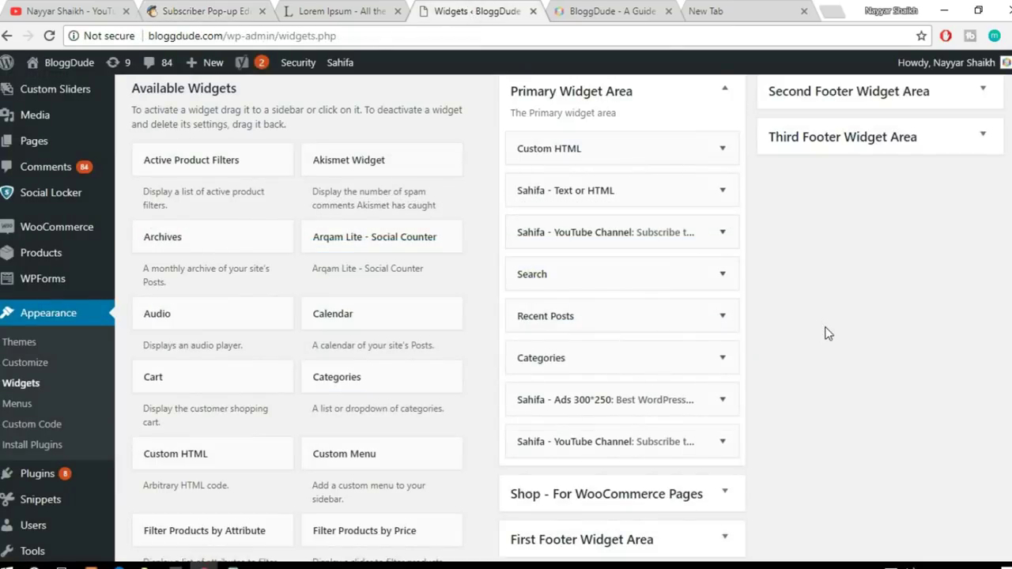
{"action": "left_click", "coordinate": [721, 147]}
{"action": "left_click", "coordinate": [591, 366]}
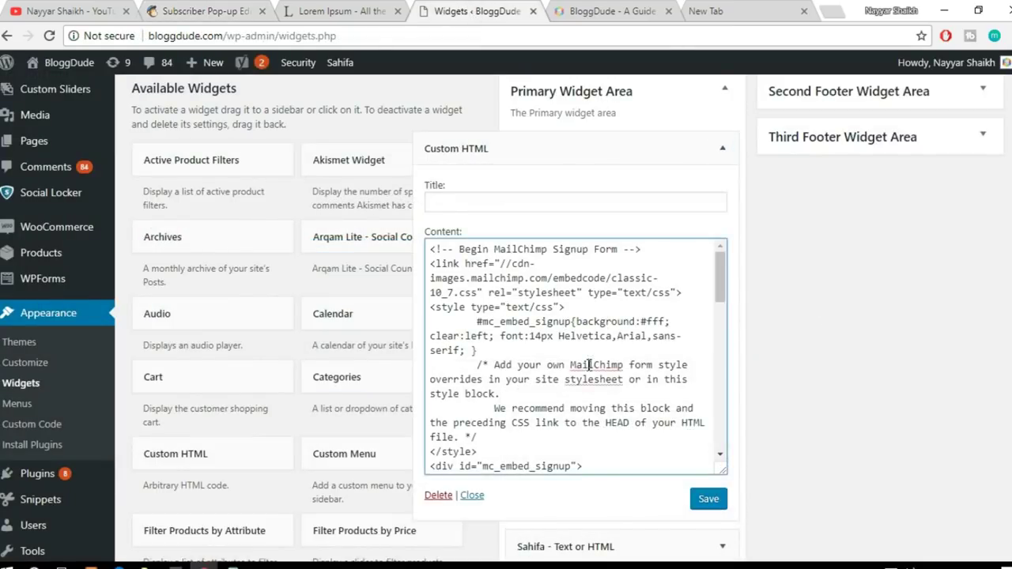
{"action": "key", "text": "ctrl+a"}
{"action": "key", "text": "BackSpace"}
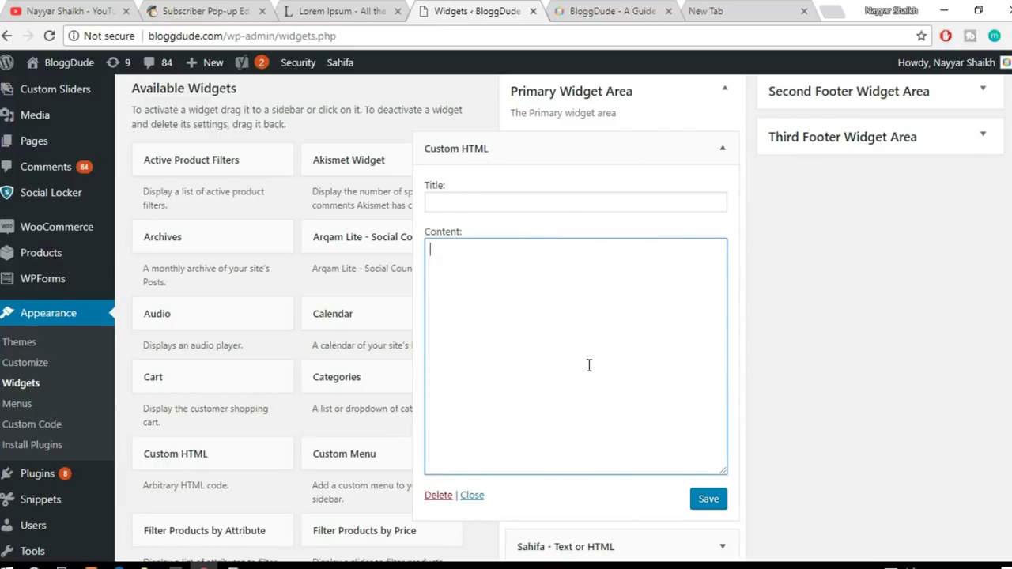
{"action": "key", "text": "ctrl+v"}
{"action": "left_click", "coordinate": [708, 499]}
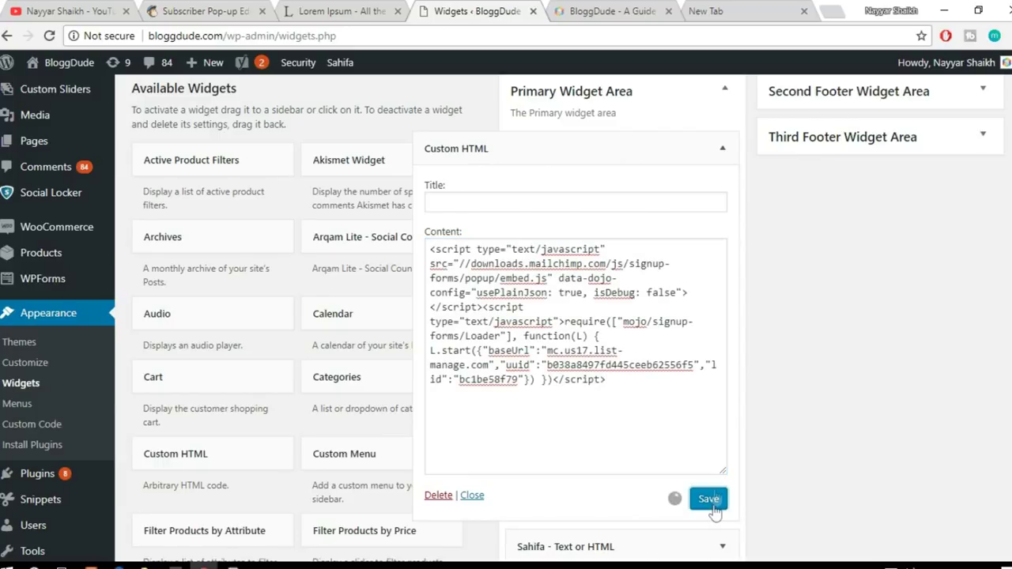
{"action": "left_click", "coordinate": [611, 14]}
{"action": "left_click", "coordinate": [575, 37]}
{"action": "key", "text": "ctrl+c"}
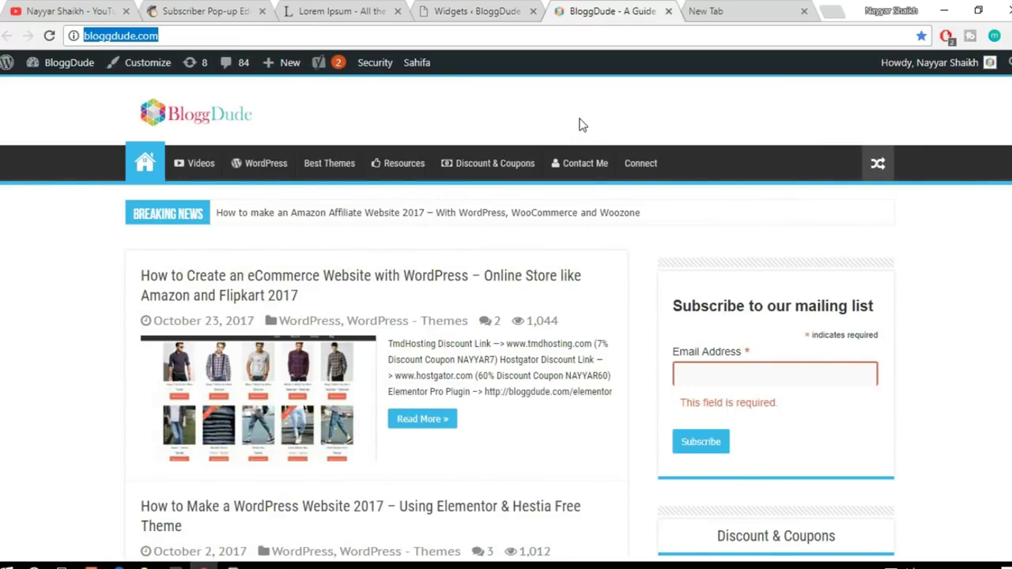
{"action": "left_click", "coordinate": [1008, 35]}
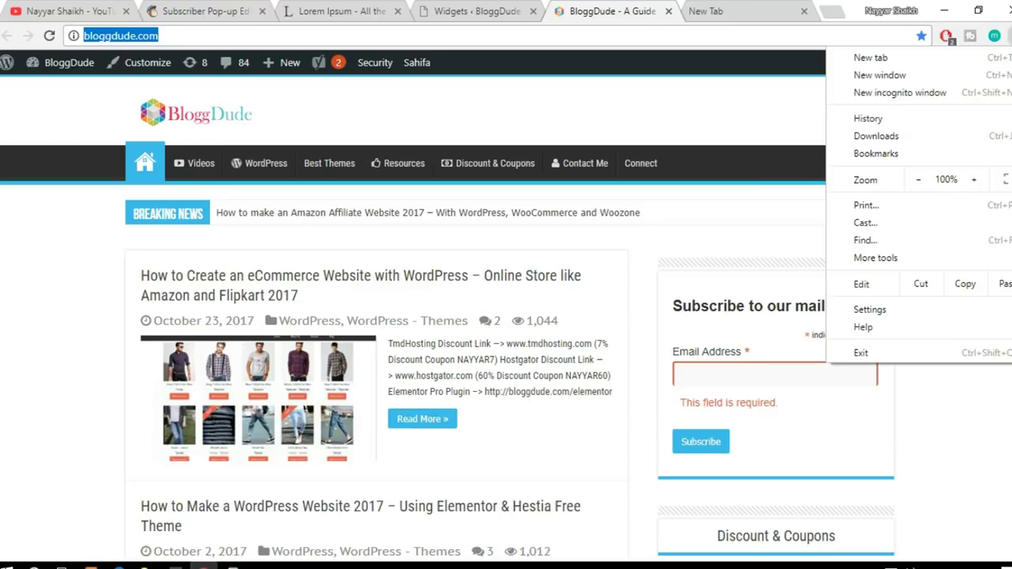
{"action": "left_click", "coordinate": [958, 91]}
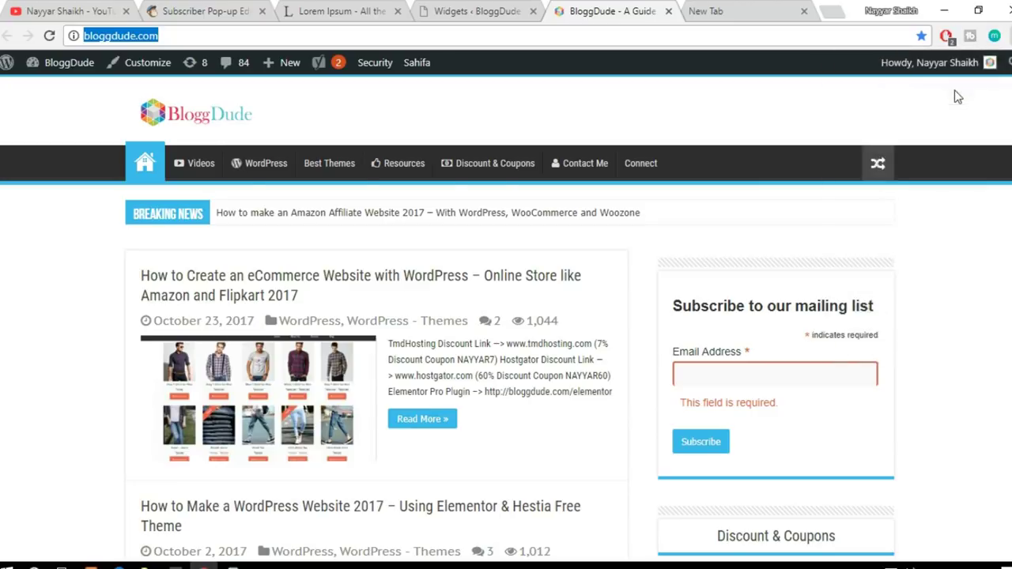
{"action": "key", "text": "ctrl+v"}
{"action": "key", "text": "Return"}
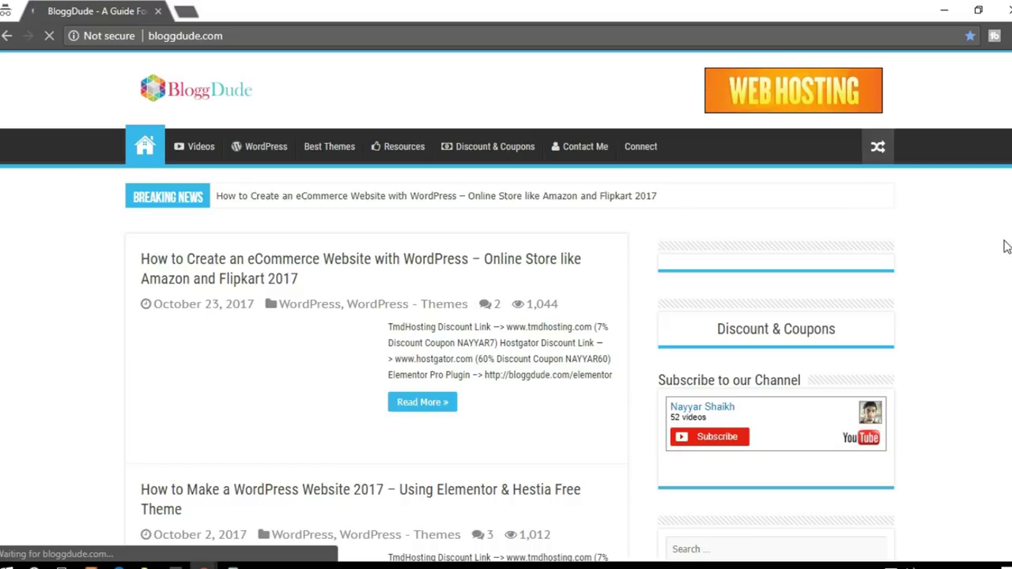
{"action": "scroll", "coordinate": [1007, 247], "scroll_direction": "down", "scroll_amount": 4}
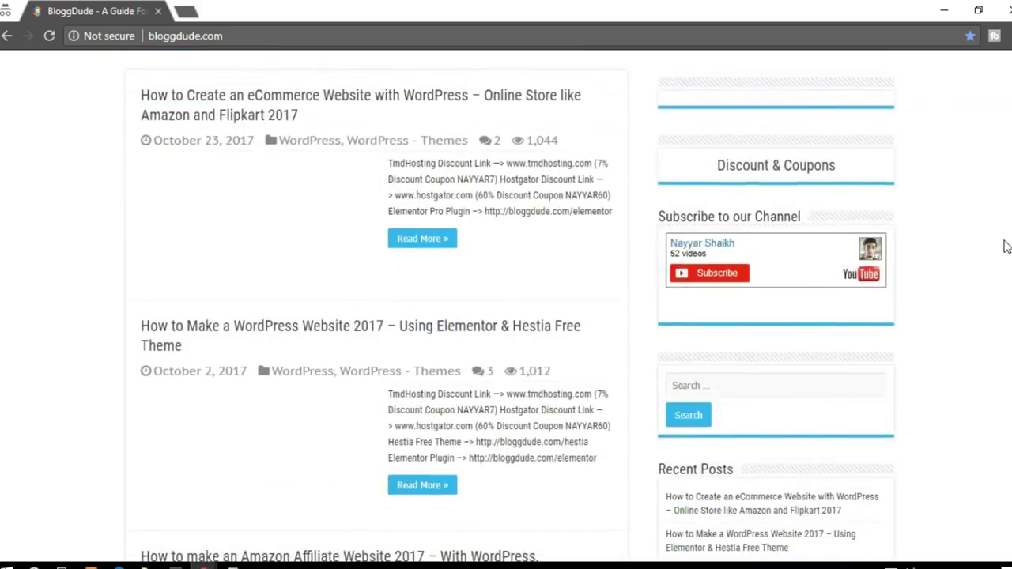
{"action": "scroll", "coordinate": [1007, 247], "scroll_direction": "down", "scroll_amount": 2}
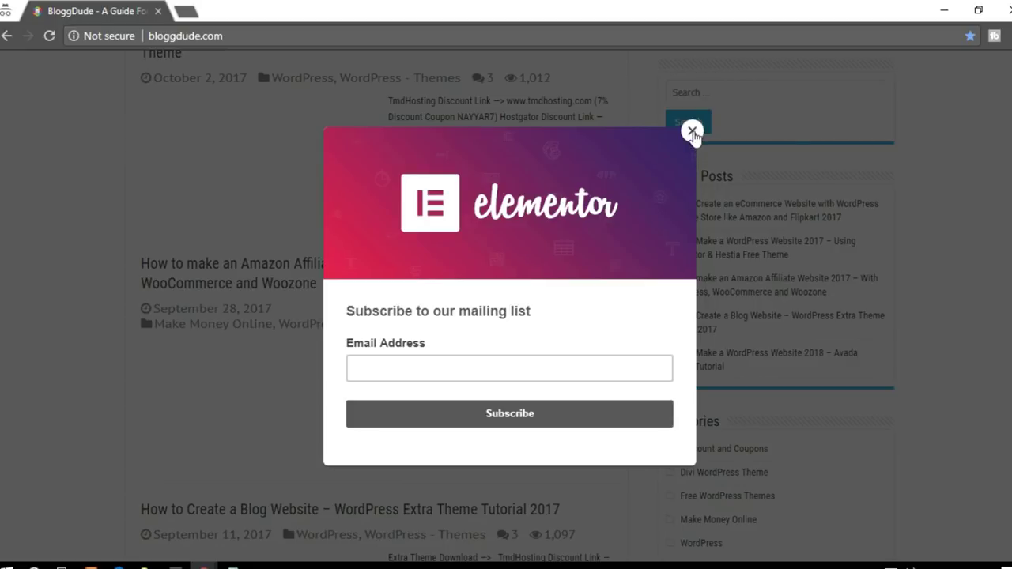
{"action": "left_click", "coordinate": [692, 132]}
{"action": "scroll", "coordinate": [692, 135], "scroll_direction": "up", "scroll_amount": 6}
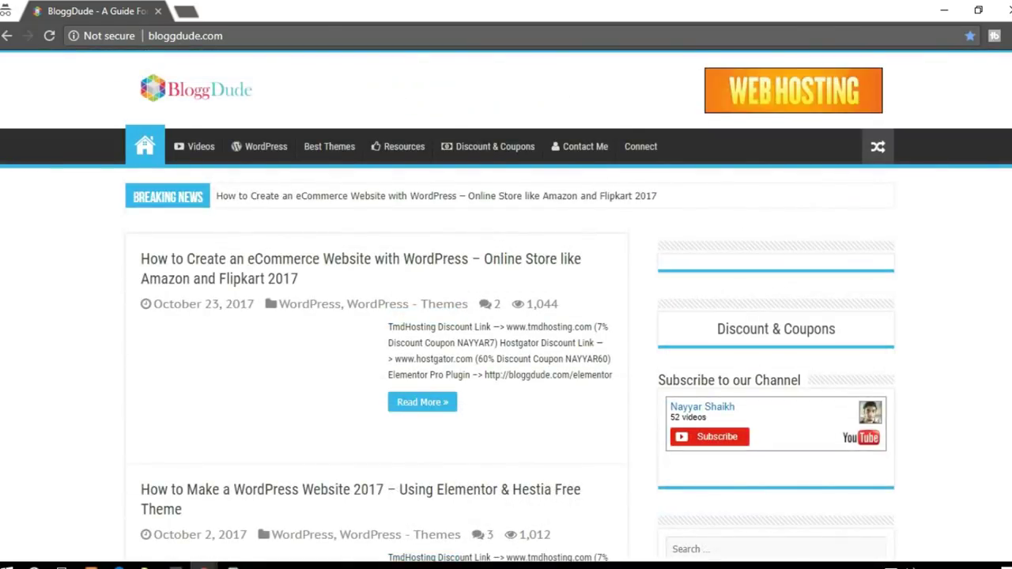
{"action": "scroll", "coordinate": [327, 352], "scroll_direction": "down", "scroll_amount": 3}
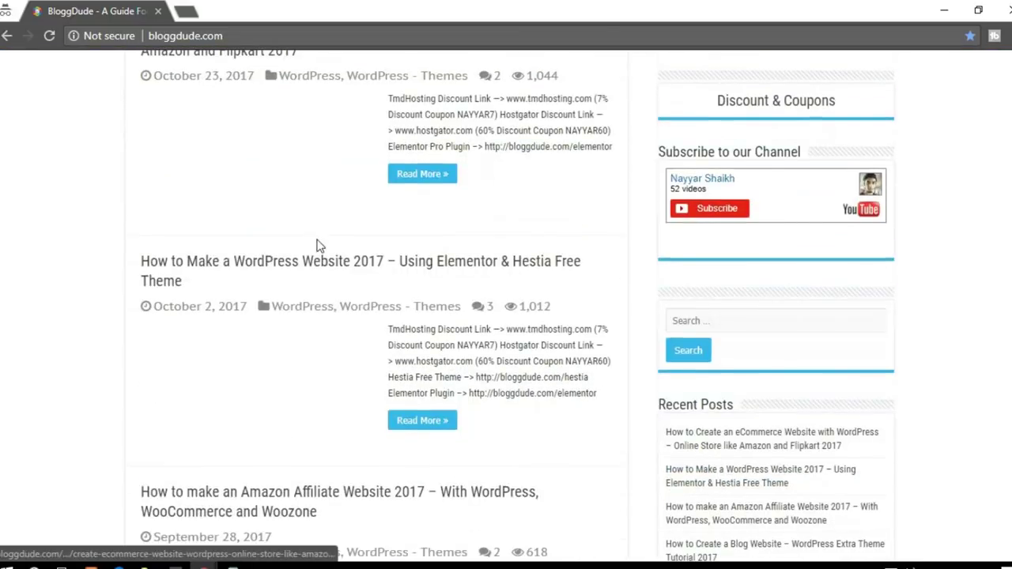
{"action": "scroll", "coordinate": [219, 233], "scroll_direction": "up", "scroll_amount": 1}
{"action": "scroll", "coordinate": [324, 269], "scroll_direction": "down", "scroll_amount": 9}
{"action": "mouse_move", "coordinate": [204, 566]}
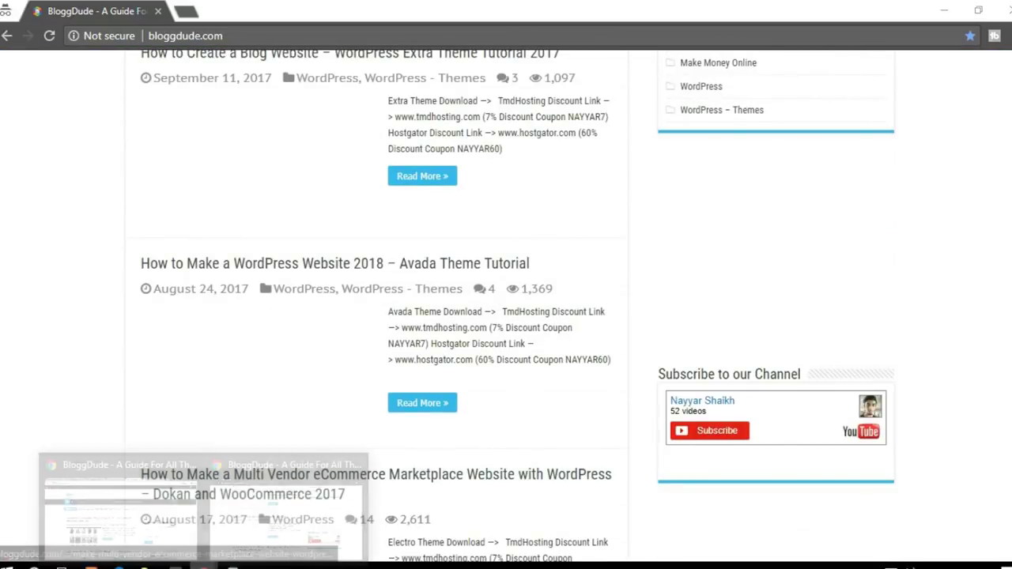
{"action": "left_click", "coordinate": [284, 506]}
{"action": "scroll", "coordinate": [300, 396], "scroll_direction": "down", "scroll_amount": 3}
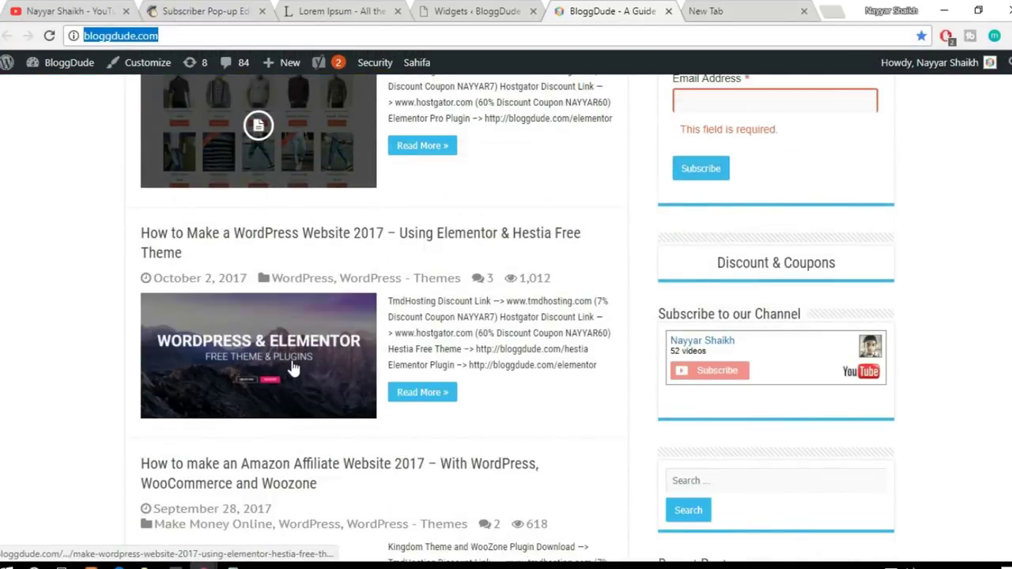
{"action": "scroll", "coordinate": [293, 368], "scroll_direction": "down", "scroll_amount": 2}
{"action": "mouse_move", "coordinate": [204, 566]}
{"action": "left_click", "coordinate": [101, 510]}
{"action": "scroll", "coordinate": [458, 325], "scroll_direction": "up", "scroll_amount": 1}
{"action": "scroll", "coordinate": [459, 326], "scroll_direction": "down", "scroll_amount": 10}
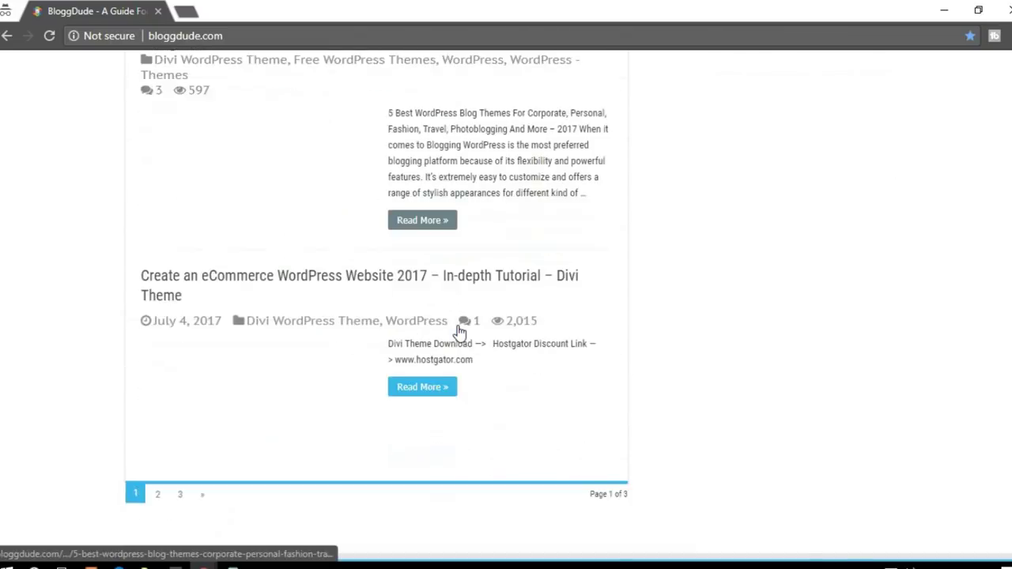
{"action": "scroll", "coordinate": [458, 330], "scroll_direction": "down", "scroll_amount": 1}
{"action": "scroll", "coordinate": [459, 331], "scroll_direction": "up", "scroll_amount": 5}
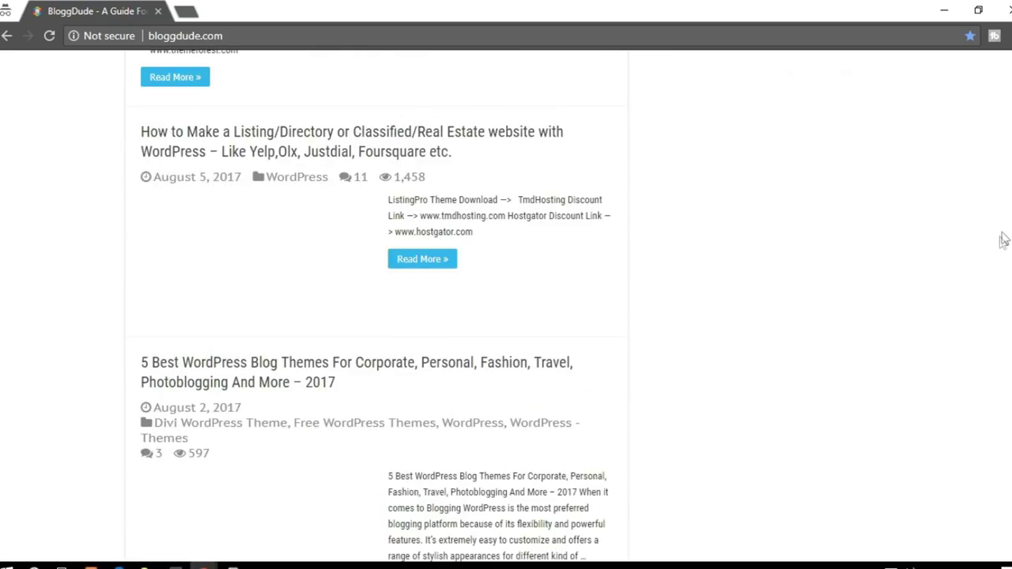
{"action": "scroll", "coordinate": [995, 300], "scroll_direction": "up", "scroll_amount": 13}
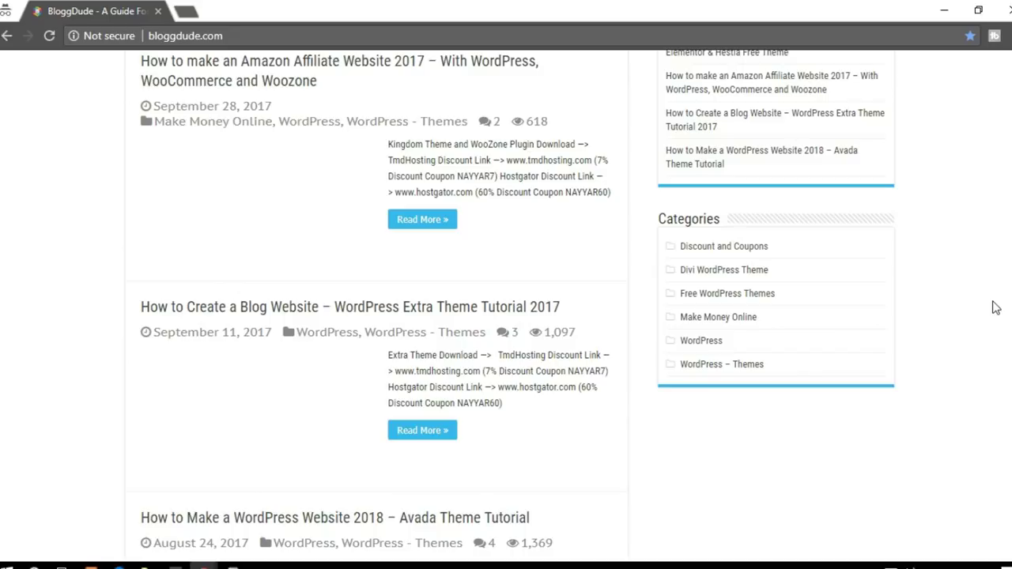
{"action": "scroll", "coordinate": [705, 329], "scroll_direction": "down", "scroll_amount": 2}
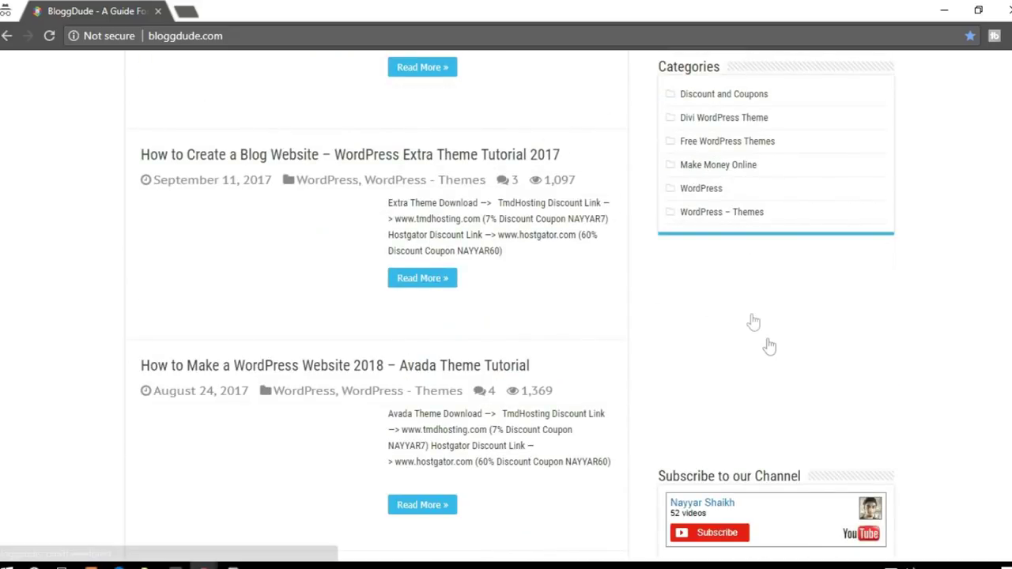
{"action": "scroll", "coordinate": [788, 400], "scroll_direction": "up", "scroll_amount": 10}
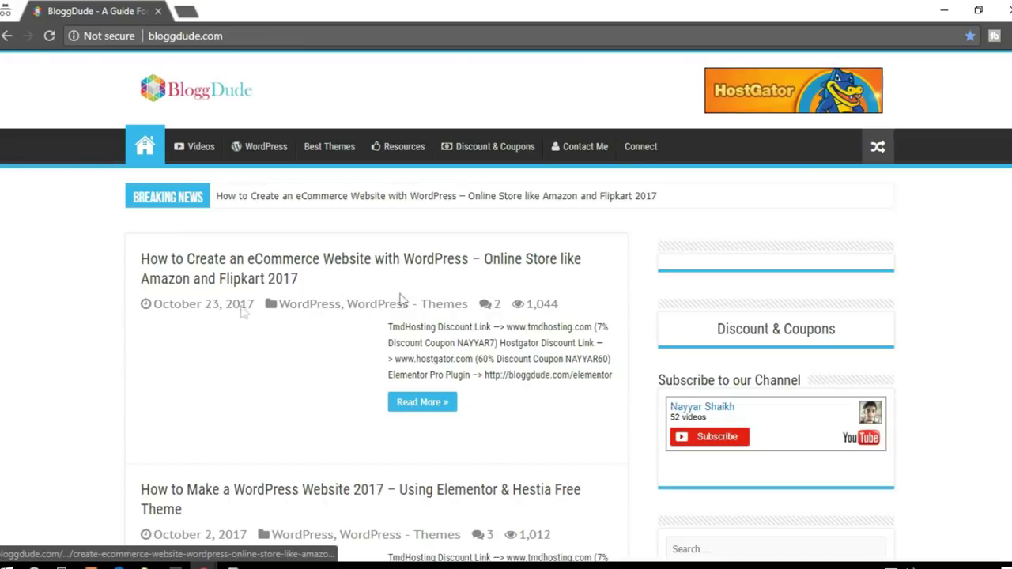
{"action": "left_click", "coordinate": [1003, 9]}
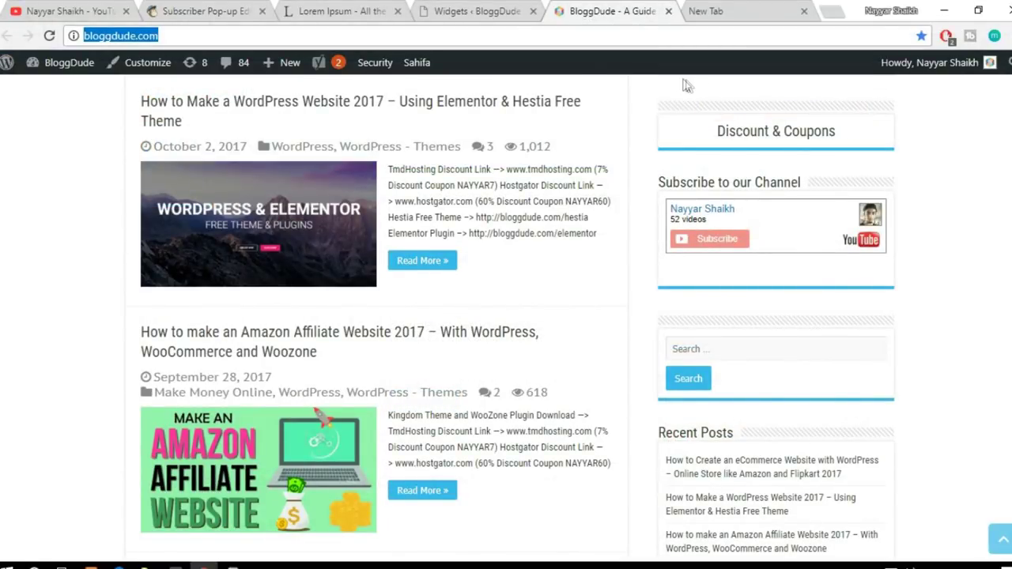
{"action": "left_click", "coordinate": [483, 11]}
Step: Clear the pop-up script from the Custom HTML widget, save and collapse it, then return to MailChimp
{"action": "left_click", "coordinate": [650, 380]}
{"action": "key", "text": "ctrl+a"}
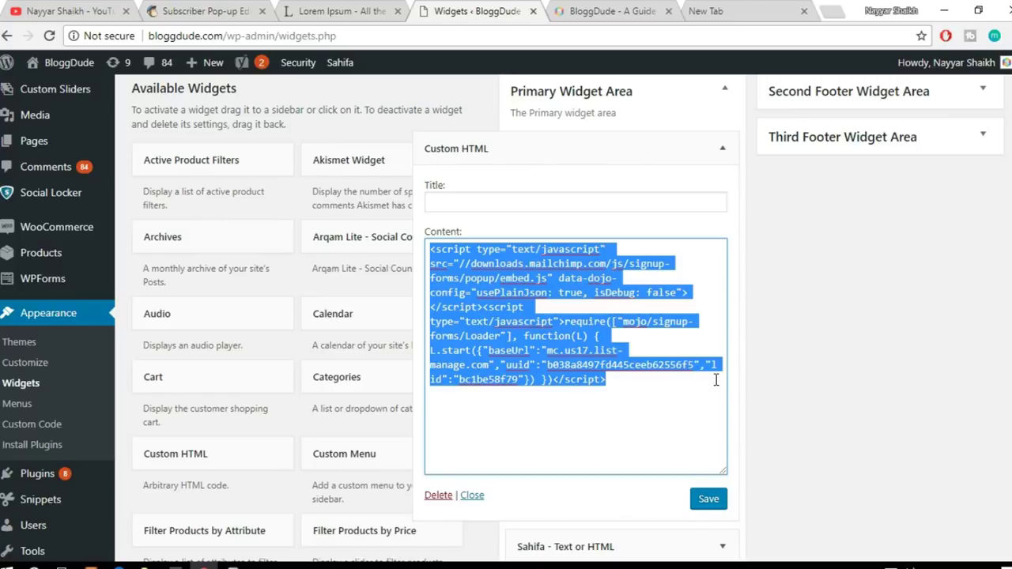
{"action": "left_click", "coordinate": [204, 11]}
{"action": "left_click", "coordinate": [744, 153]}
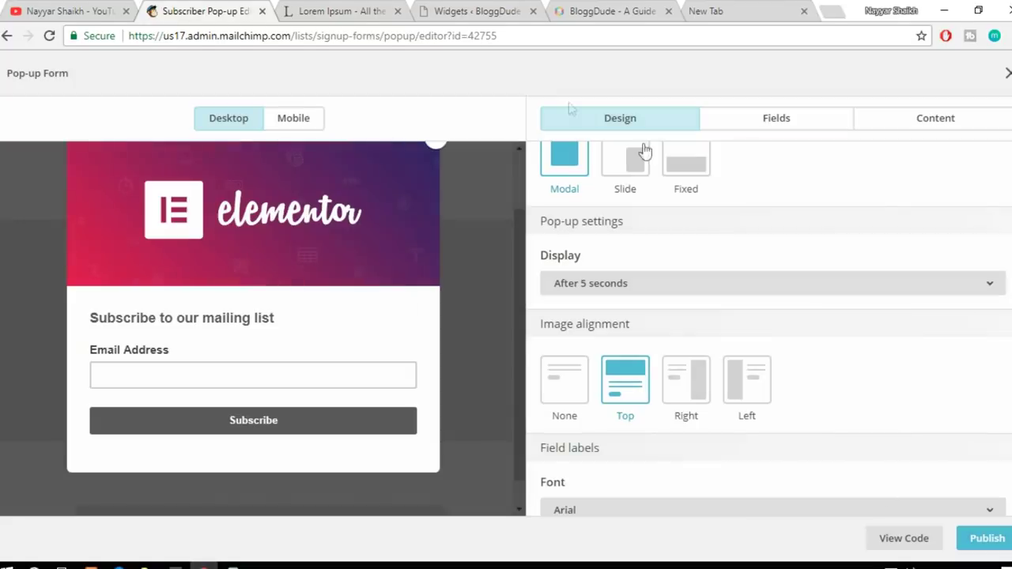
{"action": "left_click", "coordinate": [506, 7]}
{"action": "key", "text": "BackSpace"}
{"action": "left_click", "coordinate": [721, 506]}
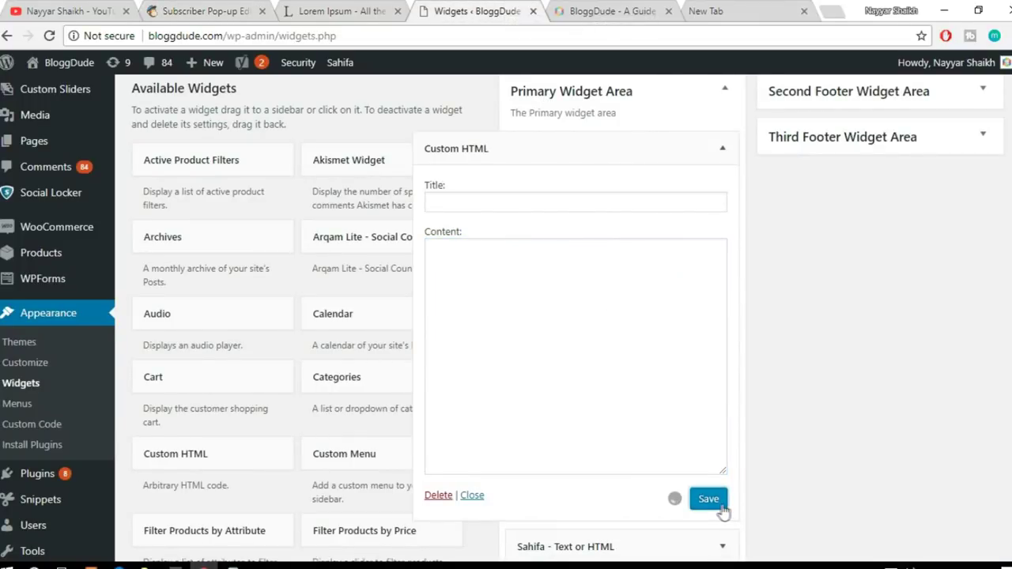
{"action": "left_click", "coordinate": [722, 148]}
{"action": "left_click", "coordinate": [244, 8]}
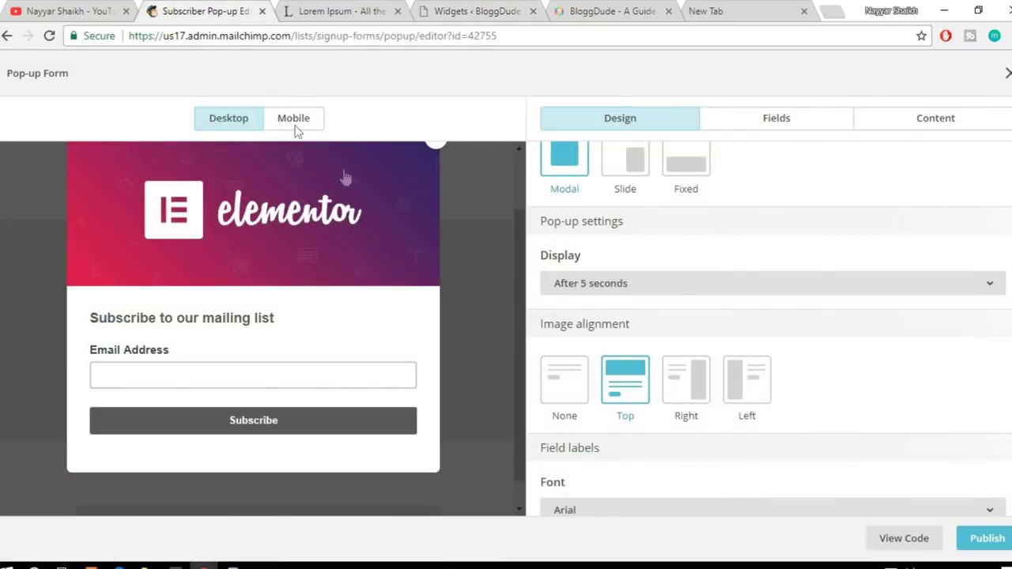
{"action": "scroll", "coordinate": [657, 201], "scroll_direction": "up", "scroll_amount": 1}
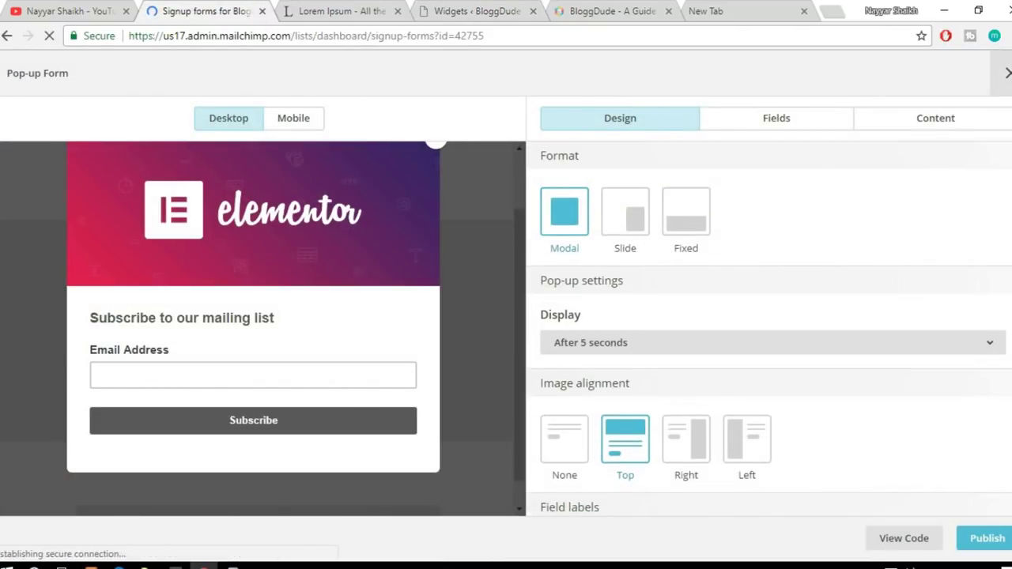
Step: Look over the Signup forms page, then go to Campaigns
{"action": "scroll", "coordinate": [653, 348], "scroll_direction": "down", "scroll_amount": 5}
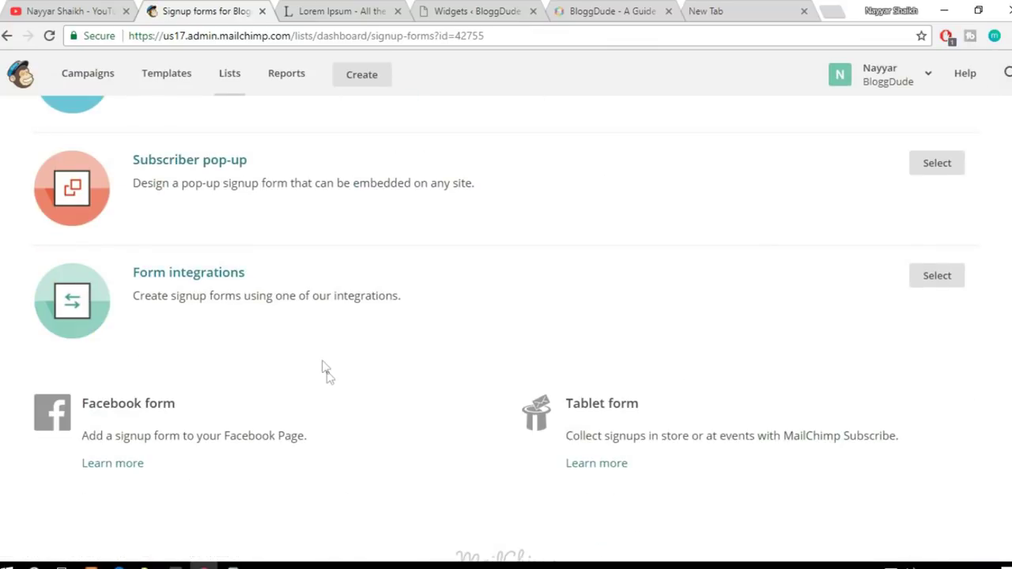
{"action": "scroll", "coordinate": [335, 397], "scroll_direction": "up", "scroll_amount": 5}
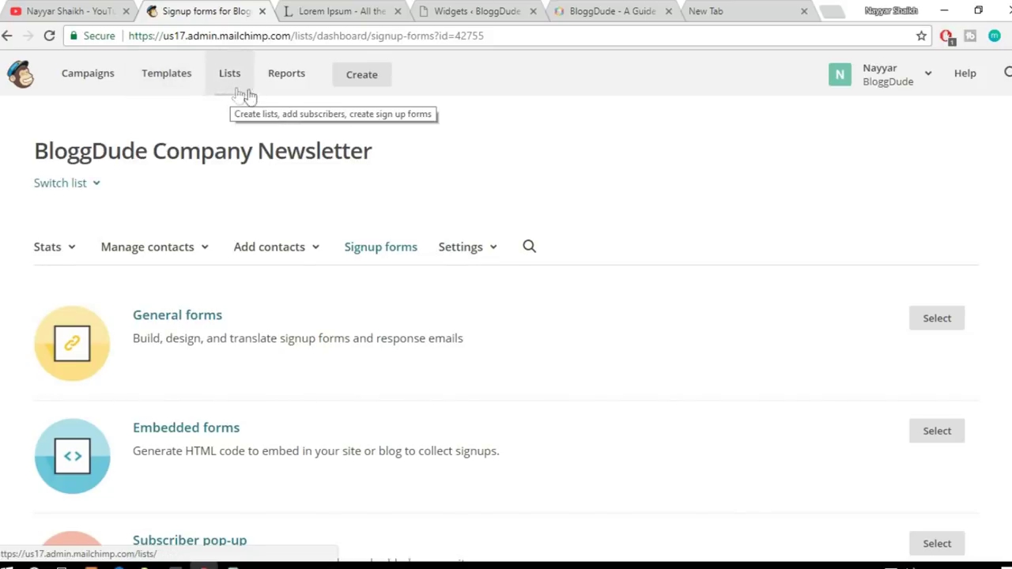
{"action": "left_click", "coordinate": [95, 81]}
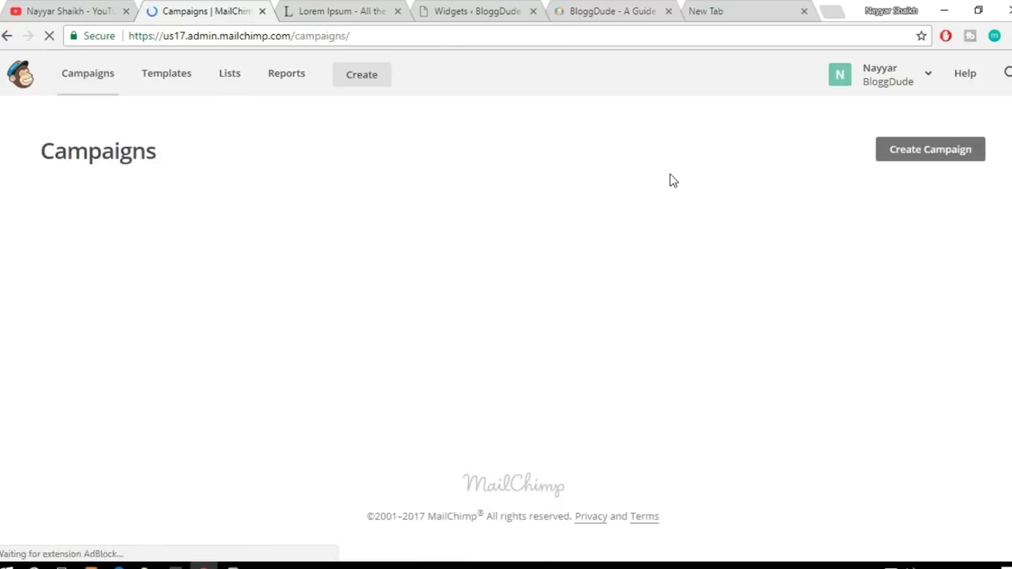
{"action": "left_click", "coordinate": [913, 157]}
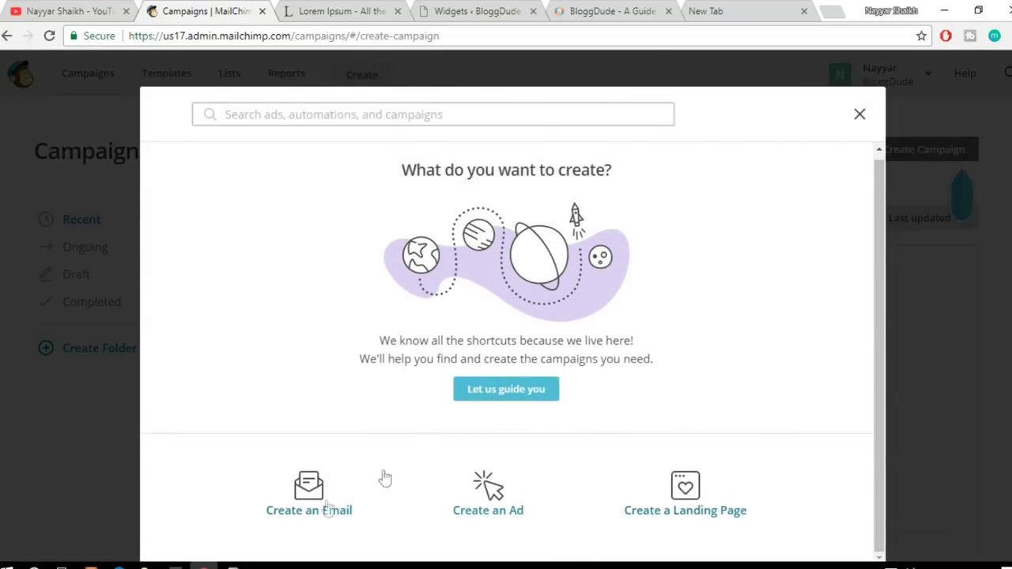
{"action": "left_click", "coordinate": [497, 507]}
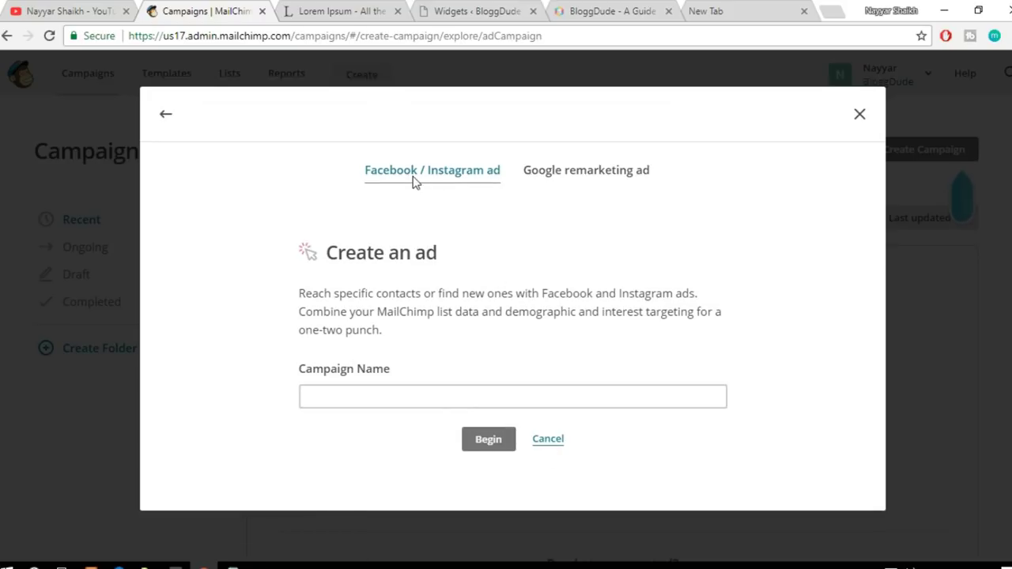
{"action": "left_click", "coordinate": [579, 181]}
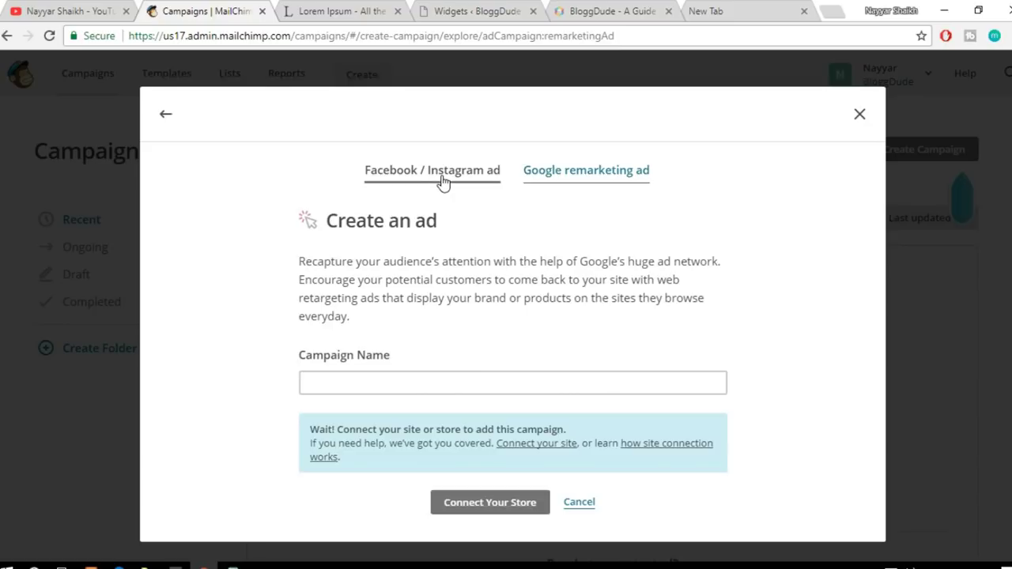
{"action": "left_click", "coordinate": [447, 179]}
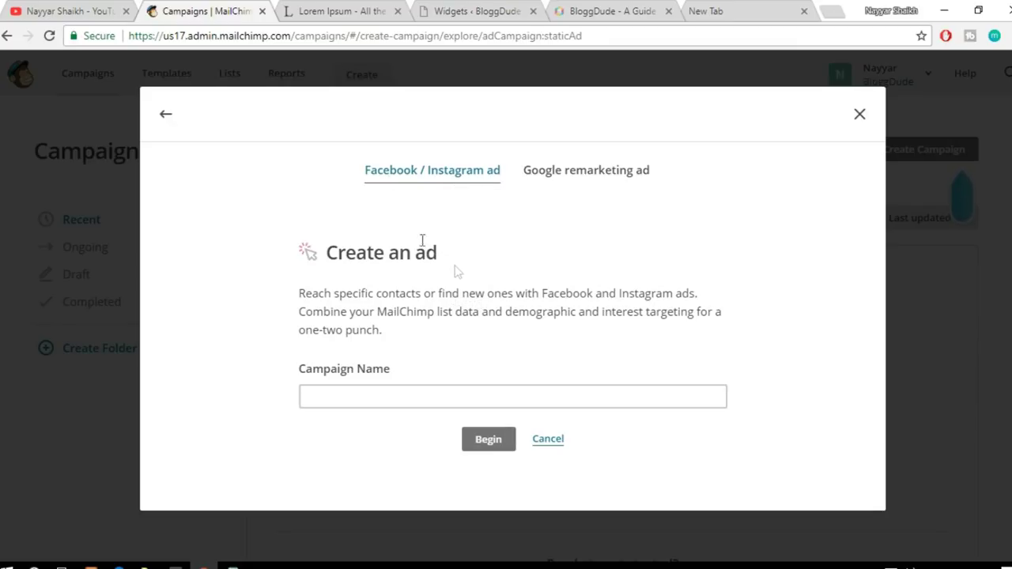
{"action": "left_click", "coordinate": [555, 444]}
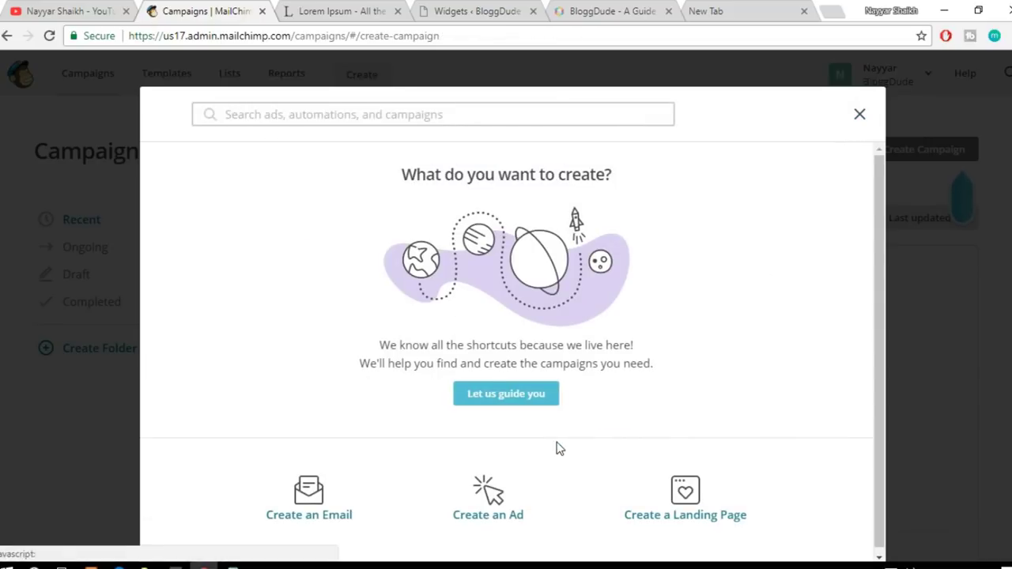
{"action": "left_click", "coordinate": [710, 484]}
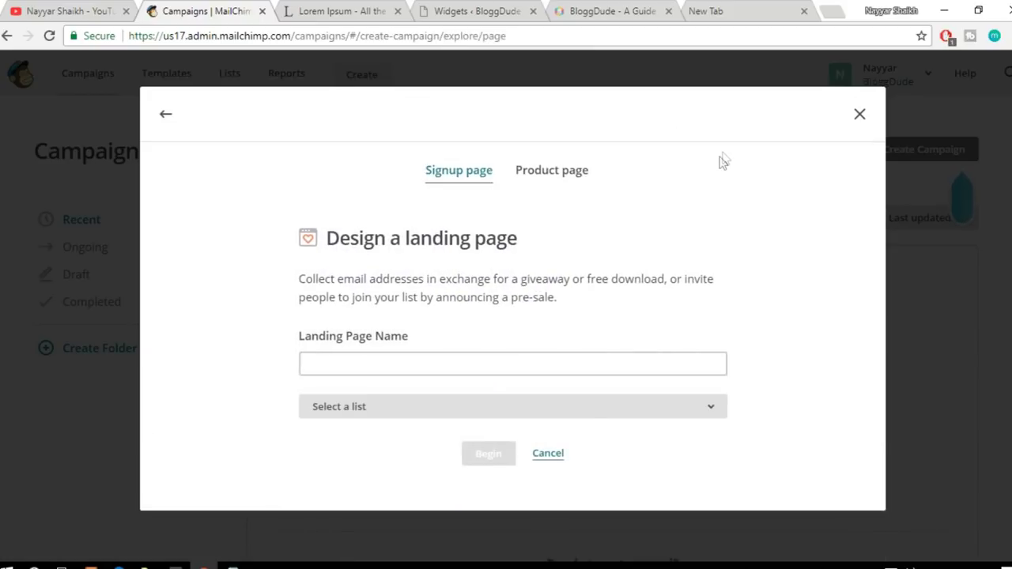
{"action": "left_click", "coordinate": [164, 121]}
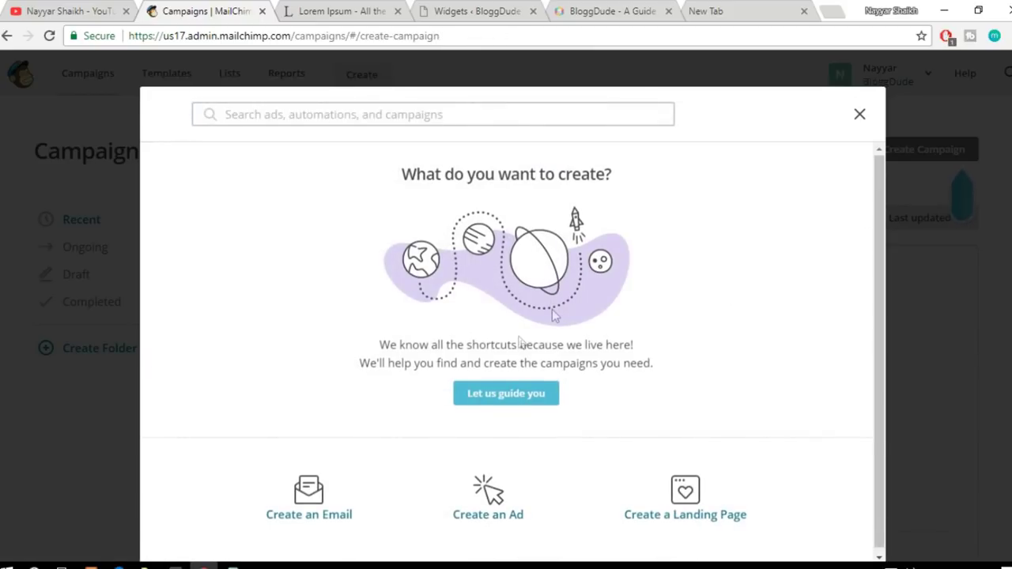
Step: Create a new email campaign, replacing 'Free Divi Layouts' with the name 'Udemy Course Coupon'
{"action": "left_click", "coordinate": [322, 494]}
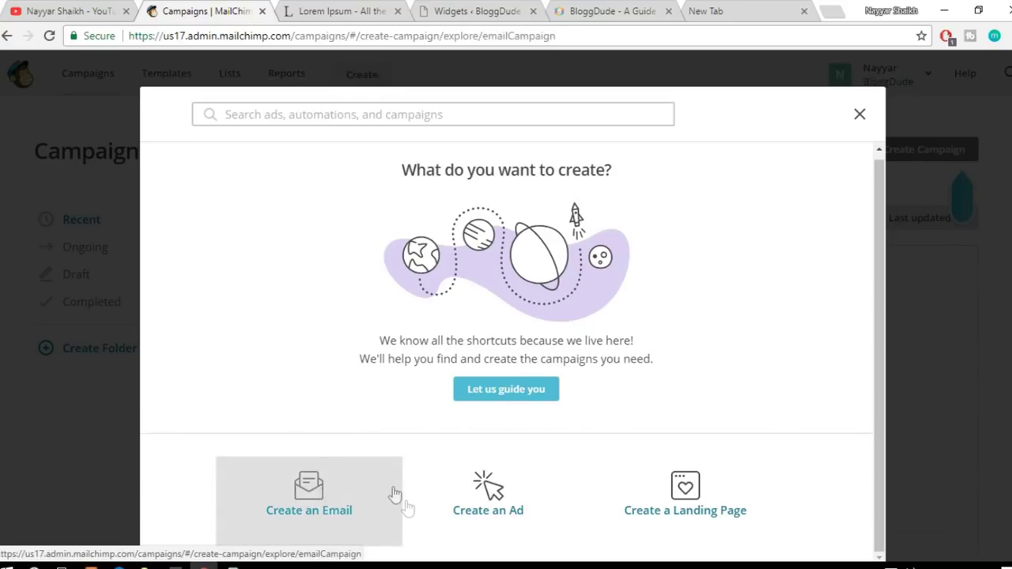
{"action": "left_click", "coordinate": [418, 388]}
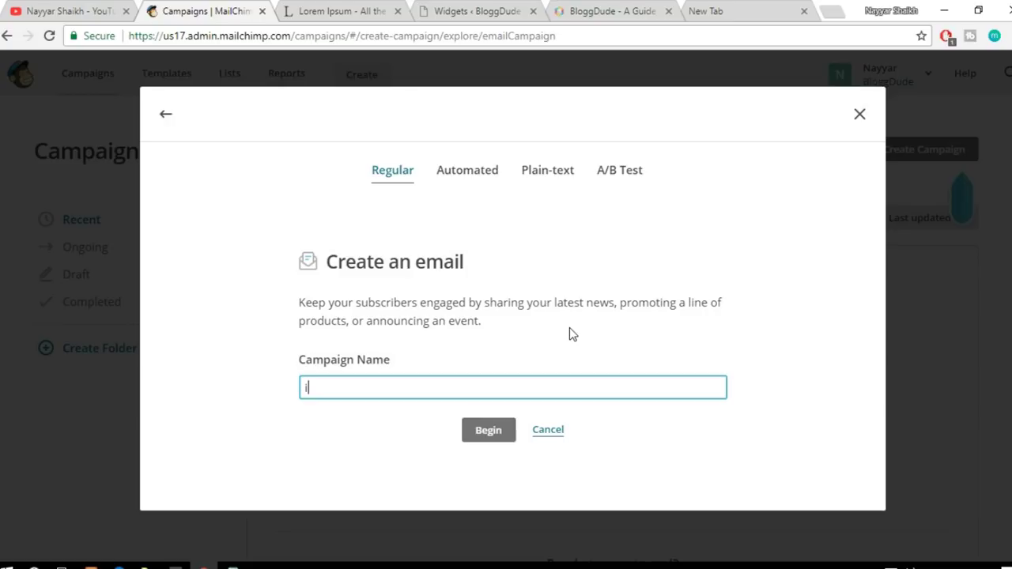
{"action": "type", "text": "Free Divi Layouts"}
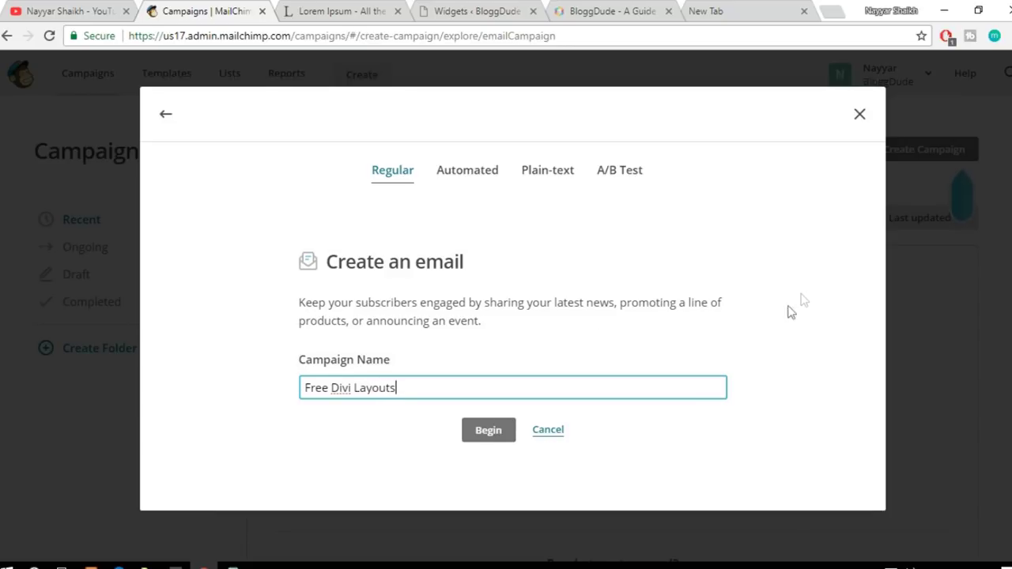
{"action": "left_click_drag", "start_coordinate": [424, 386], "coordinate": [295, 389]}
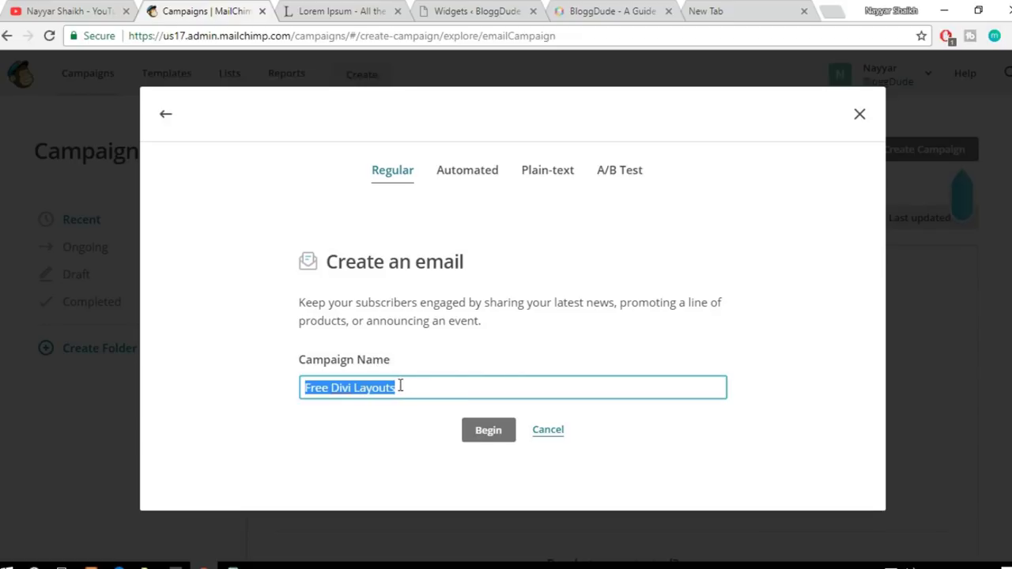
{"action": "left_click", "coordinate": [453, 385]}
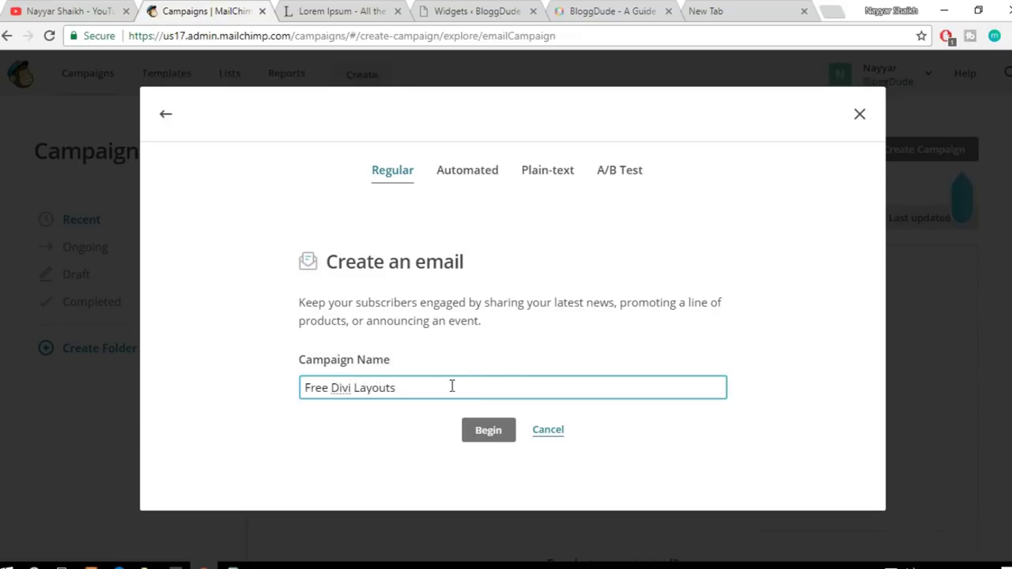
{"action": "left_click_drag", "start_coordinate": [422, 383], "coordinate": [278, 390]}
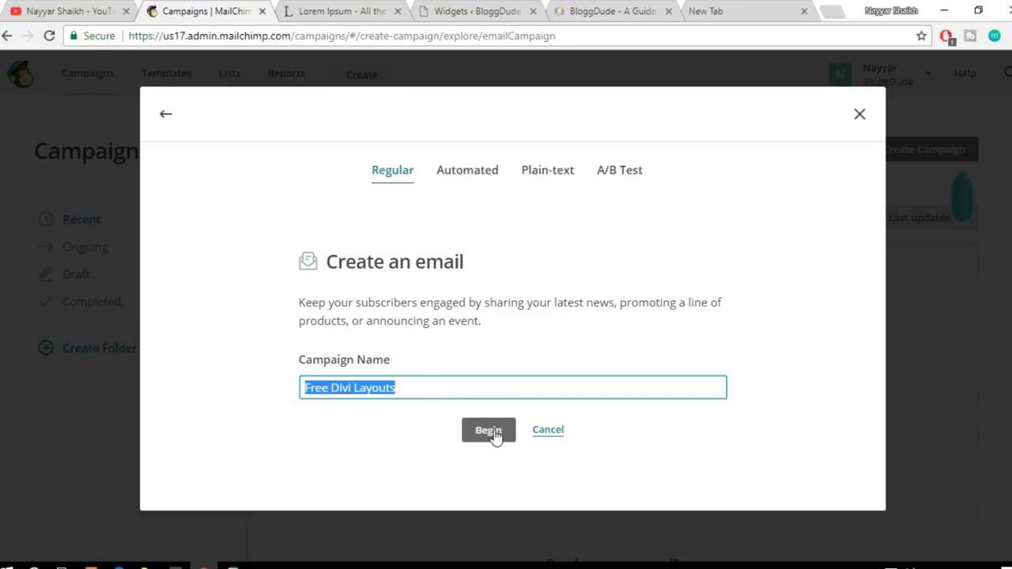
{"action": "left_click_drag", "start_coordinate": [420, 398], "coordinate": [290, 387]}
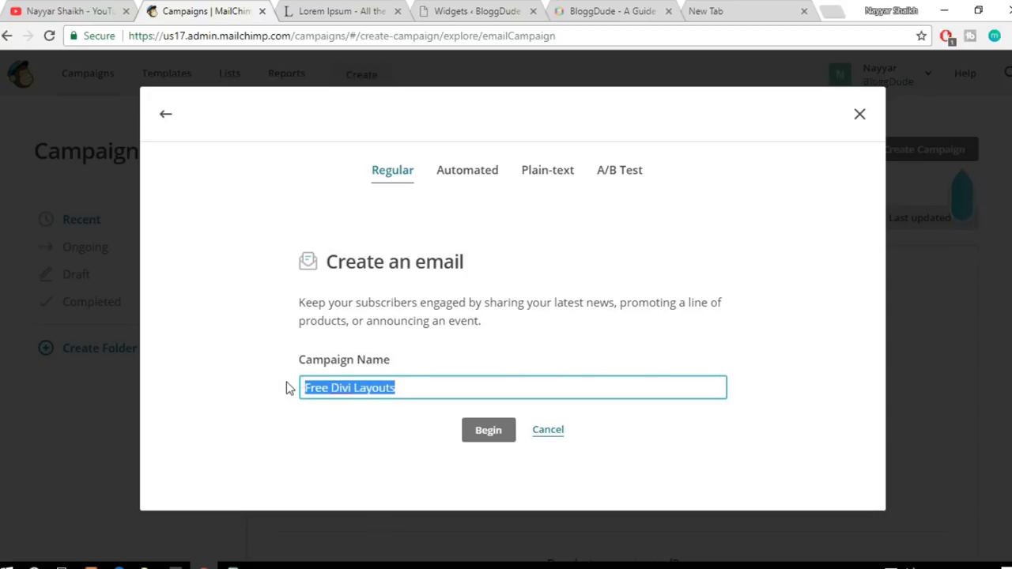
{"action": "type", "text": "Udemy Course Coupon"}
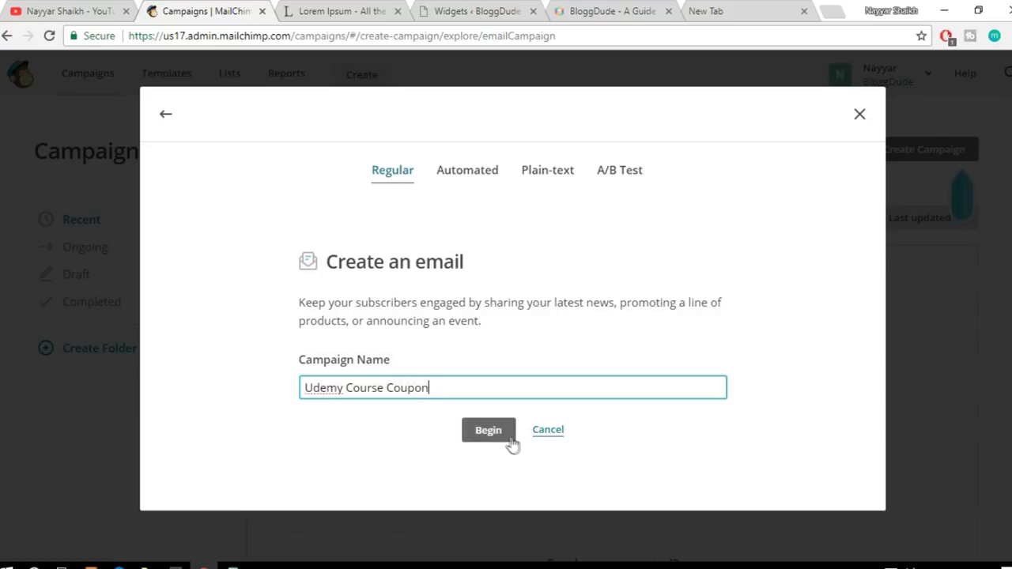
{"action": "left_click", "coordinate": [506, 438]}
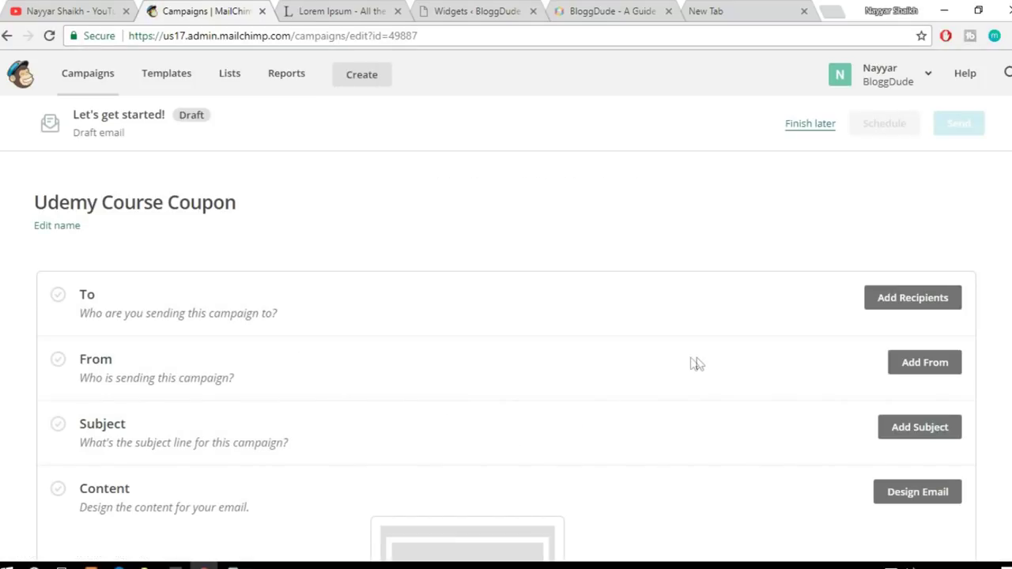
Step: Save the BloggDude Company Newsletter list as recipients, which triggers a needs-a-subscriber error
{"action": "scroll", "coordinate": [699, 364], "scroll_direction": "down", "scroll_amount": 3}
{"action": "scroll", "coordinate": [699, 364], "scroll_direction": "up", "scroll_amount": 2}
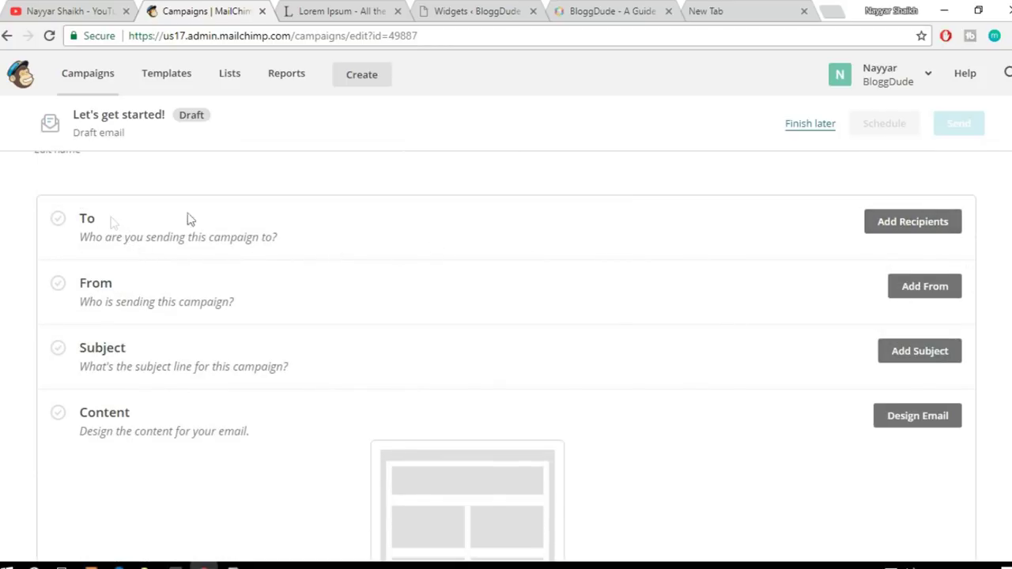
{"action": "left_click", "coordinate": [901, 223]}
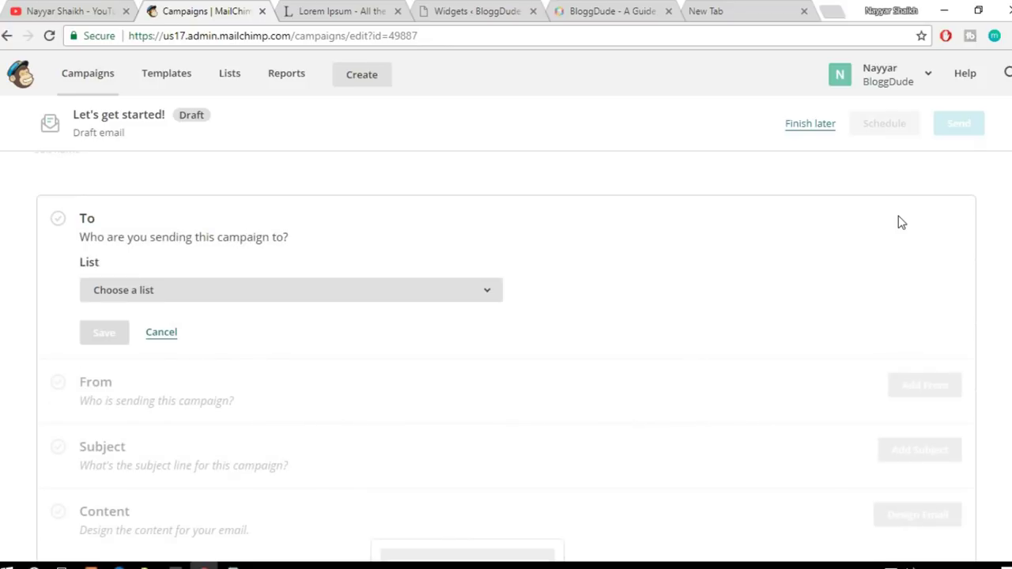
{"action": "left_click", "coordinate": [260, 299]}
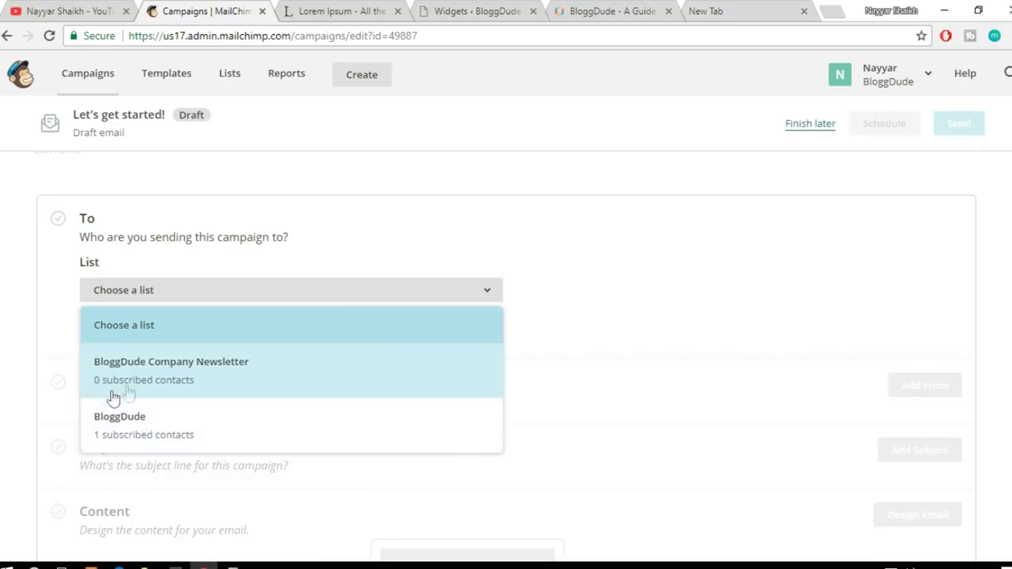
{"action": "left_click", "coordinate": [211, 386]}
{"action": "left_click", "coordinate": [115, 338]}
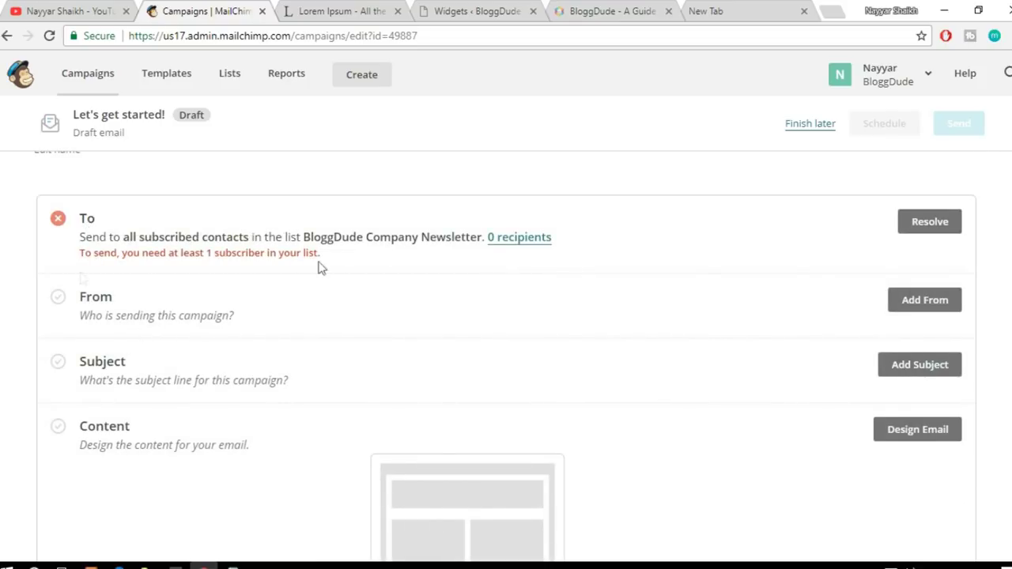
{"action": "left_click_drag", "start_coordinate": [88, 257], "coordinate": [191, 253]}
{"action": "left_click", "coordinate": [204, 252]}
Step: Resolve the error by choosing the BloggDude list, with its one subscriber, as recipients
{"action": "left_click", "coordinate": [933, 228]}
{"action": "left_click", "coordinate": [274, 296]}
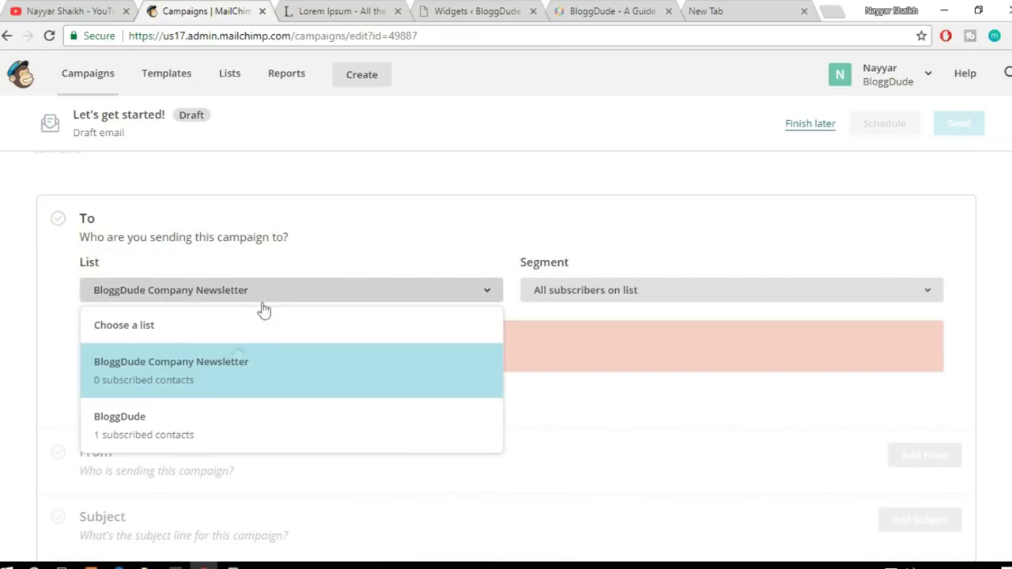
{"action": "left_click", "coordinate": [211, 429]}
{"action": "left_click", "coordinate": [104, 403]}
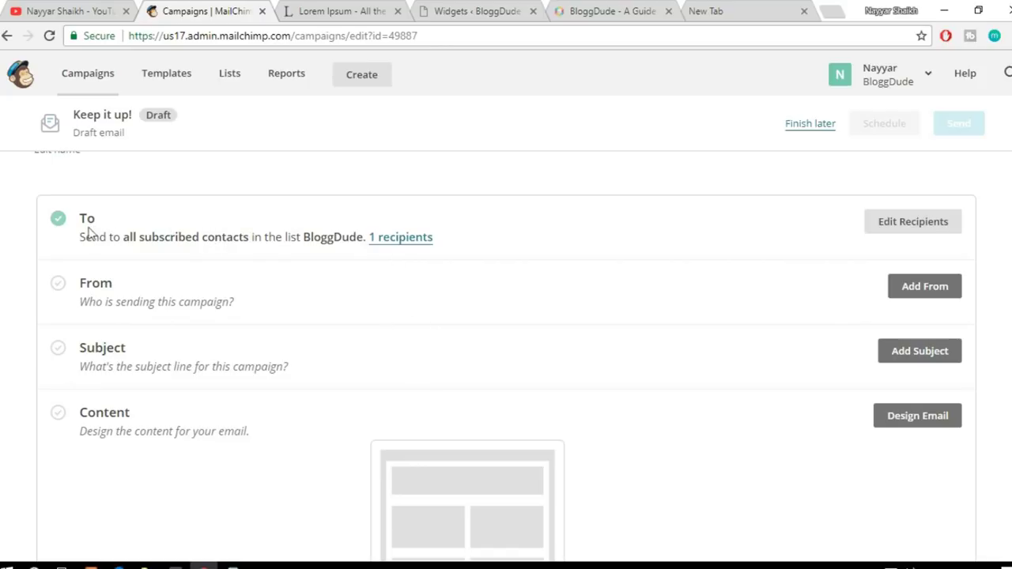
Step: Complete the From name, replace the sender e-mail, remove its stray comma, and save
{"action": "left_click", "coordinate": [914, 287]}
{"action": "left_click", "coordinate": [149, 286]}
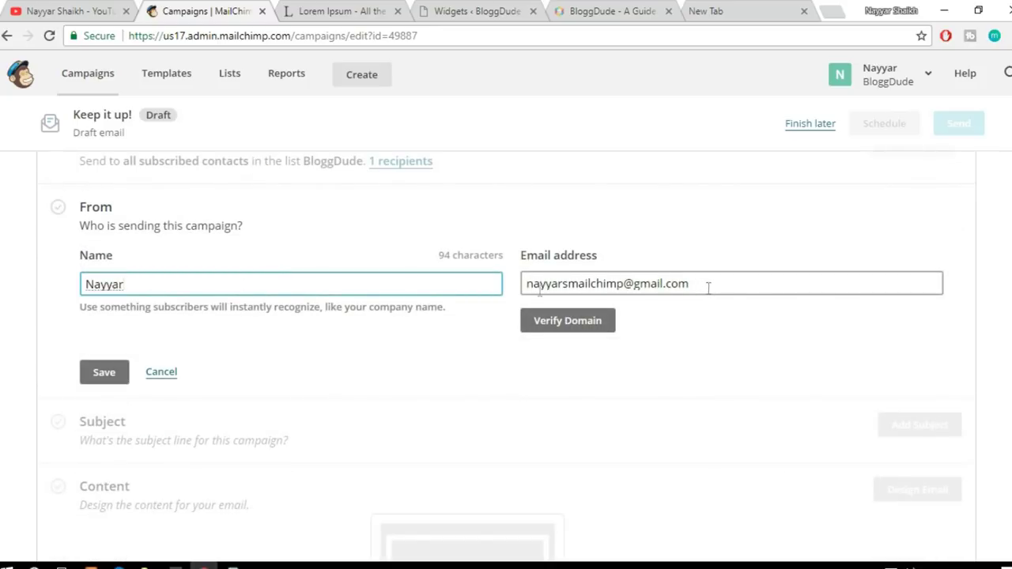
{"action": "type", "text": "Shaikh"}
{"action": "left_click_drag", "start_coordinate": [734, 283], "coordinate": [322, 289]}
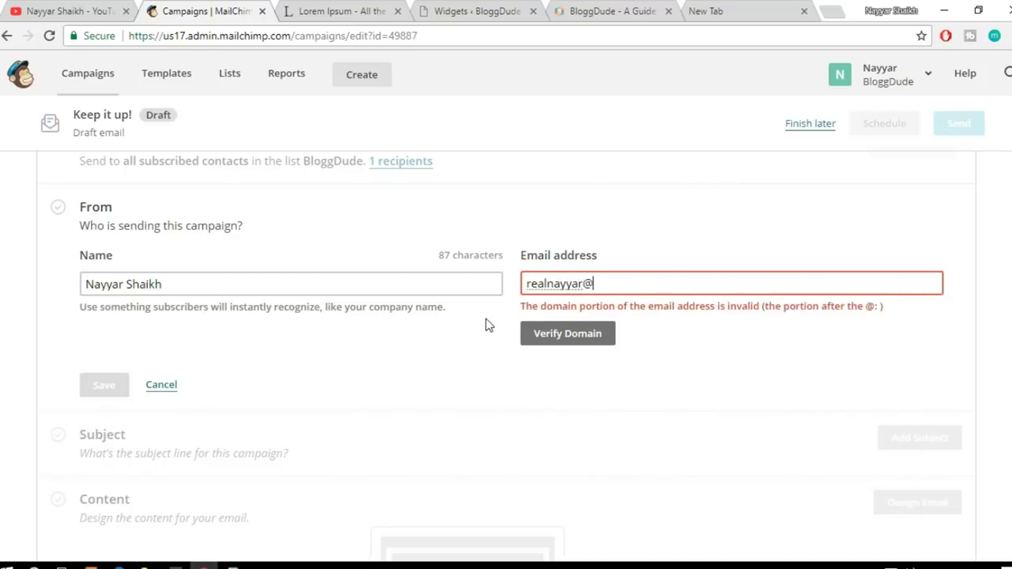
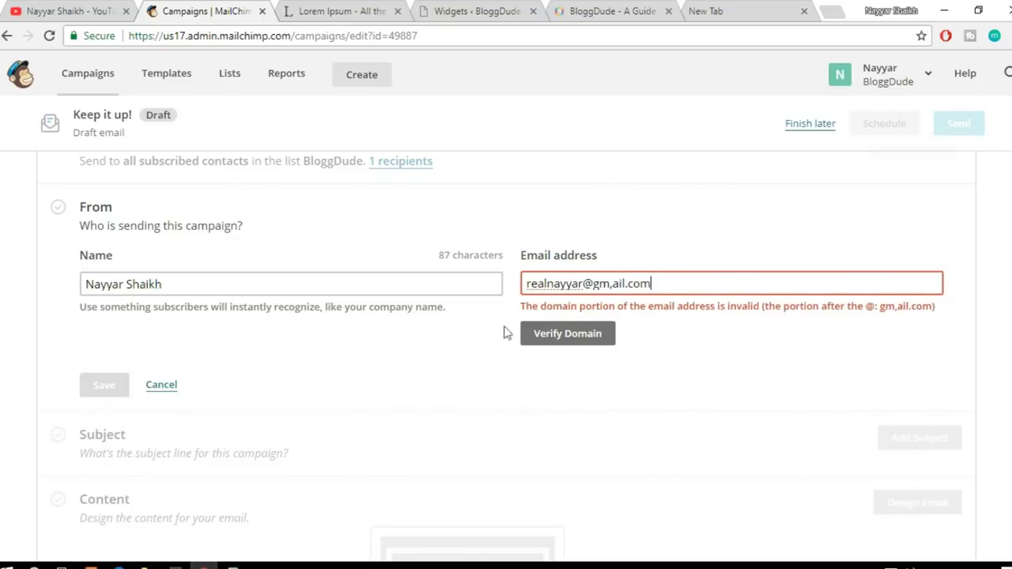
{"action": "left_click", "coordinate": [614, 283]}
{"action": "key", "text": "BackSpace"}
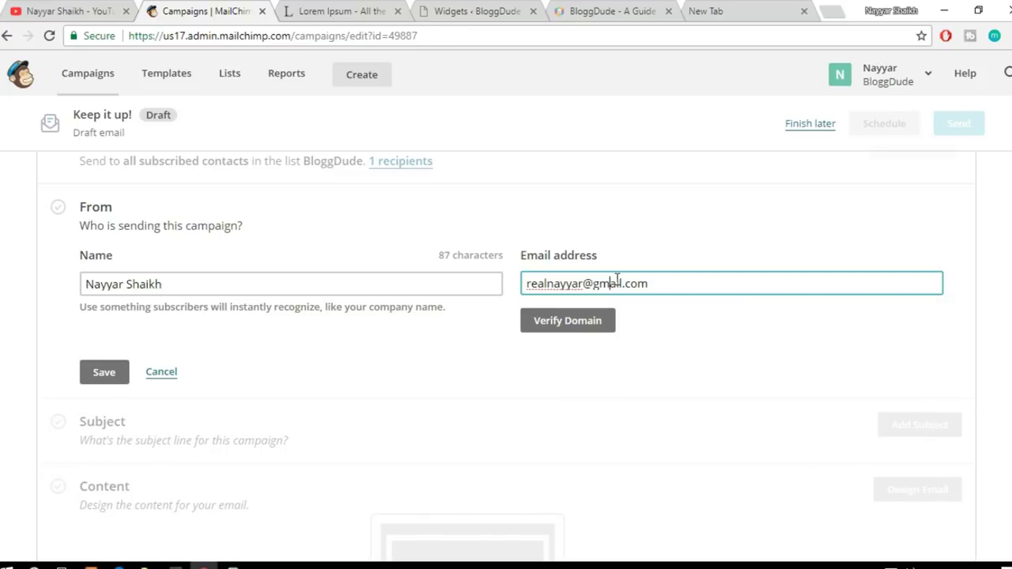
{"action": "left_click", "coordinate": [107, 372]}
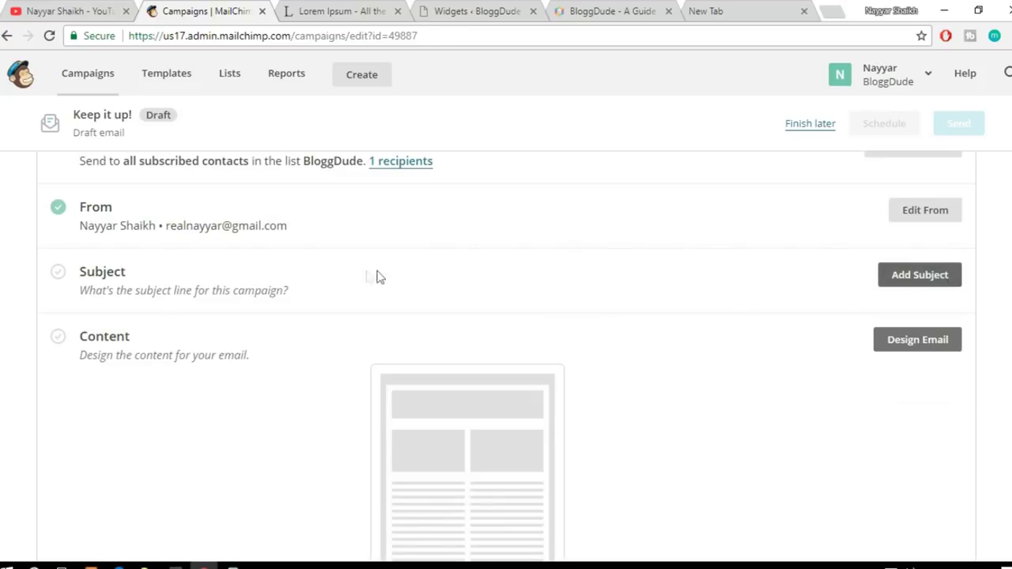
Step: Enter 'Free Divi Layout!' as the subject line, fixing a typo, and save it
{"action": "left_click", "coordinate": [922, 279]}
{"action": "left_click", "coordinate": [279, 354]}
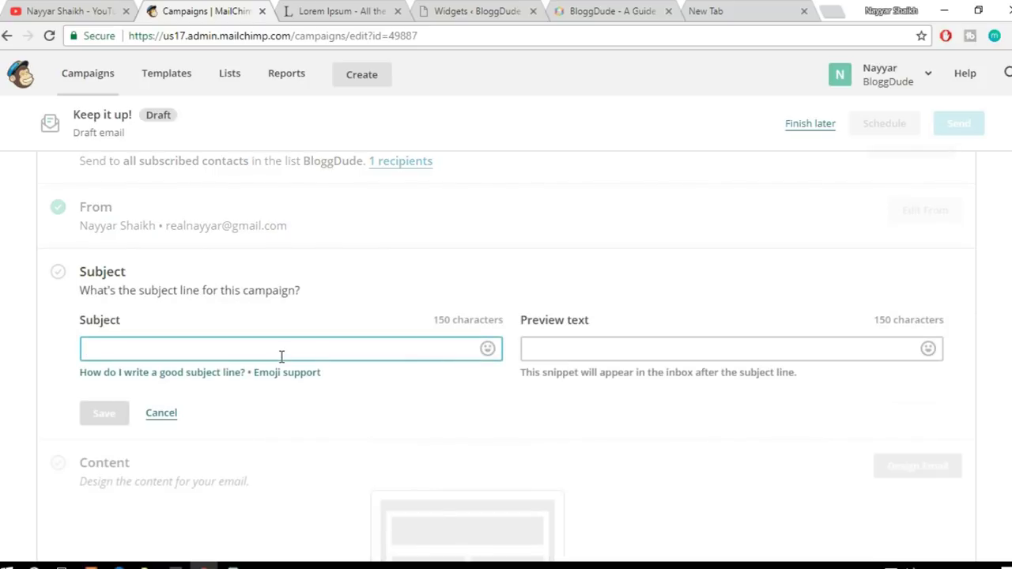
{"action": "type", "text": "Free Divi L"}
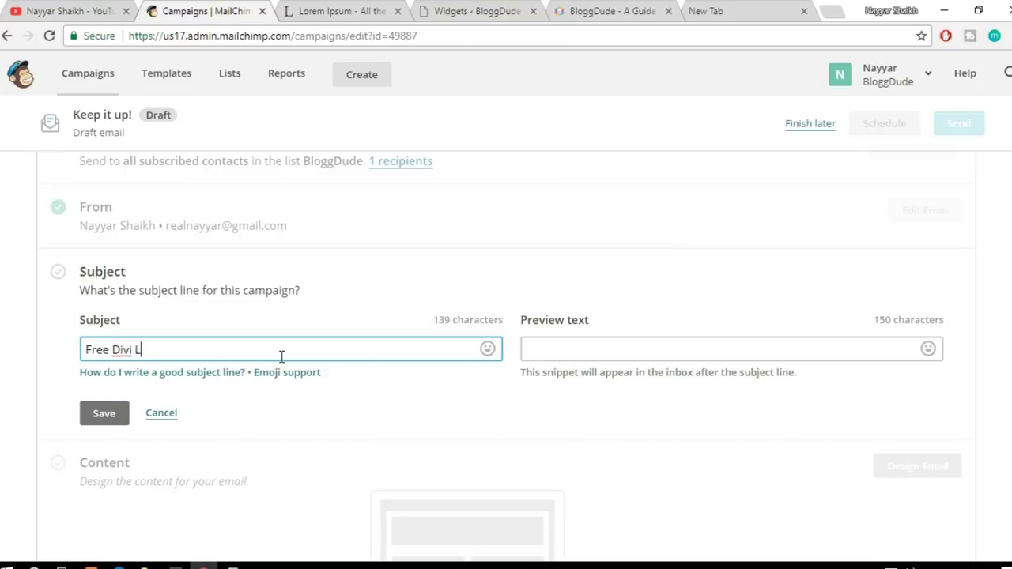
{"action": "type", "text": "auyo"}
{"action": "key", "text": "BackSpace"}
{"action": "type", "text": "out!"}
{"action": "left_click_drag", "start_coordinate": [84, 350], "coordinate": [234, 363]}
{"action": "left_click", "coordinate": [230, 360]}
{"action": "left_click_drag", "start_coordinate": [223, 354], "coordinate": [83, 349]}
{"action": "left_click", "coordinate": [368, 410]}
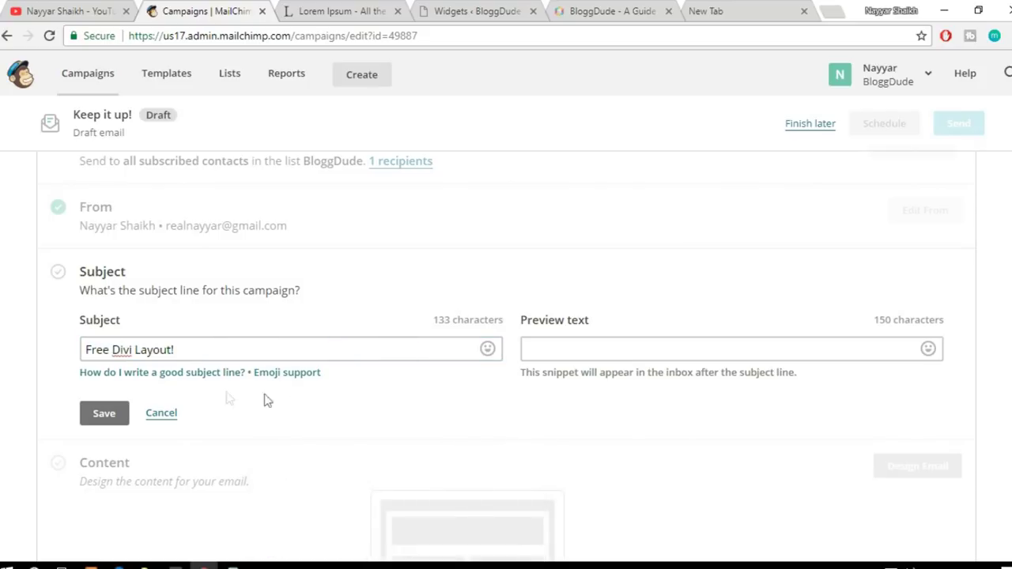
{"action": "left_click", "coordinate": [105, 414]}
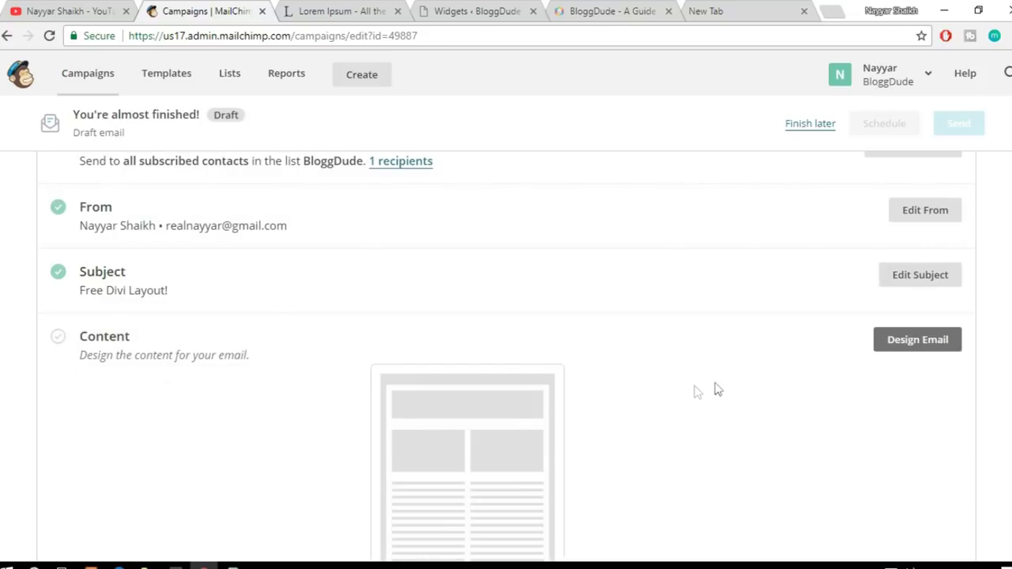
{"action": "scroll", "coordinate": [735, 380], "scroll_direction": "down", "scroll_amount": 1}
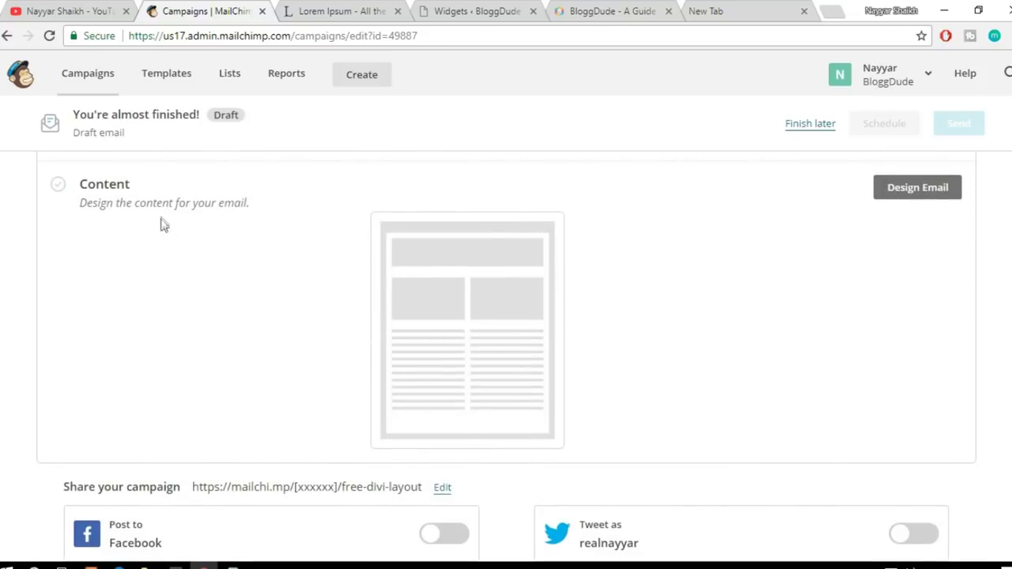
{"action": "scroll", "coordinate": [769, 300], "scroll_direction": "up", "scroll_amount": 1}
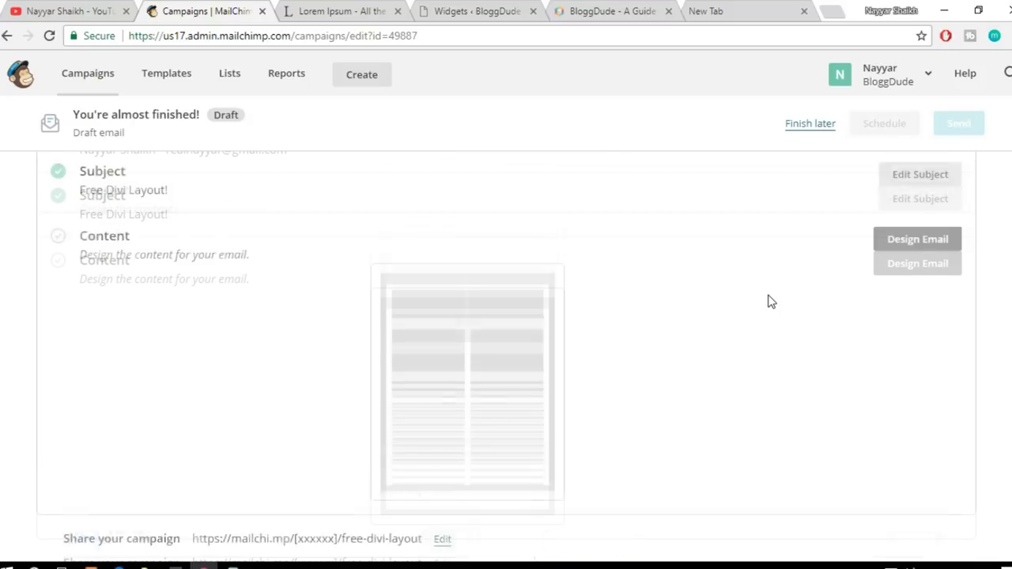
Step: Choose Real Template from the saved templates as the email design and save
{"action": "left_click", "coordinate": [925, 271]}
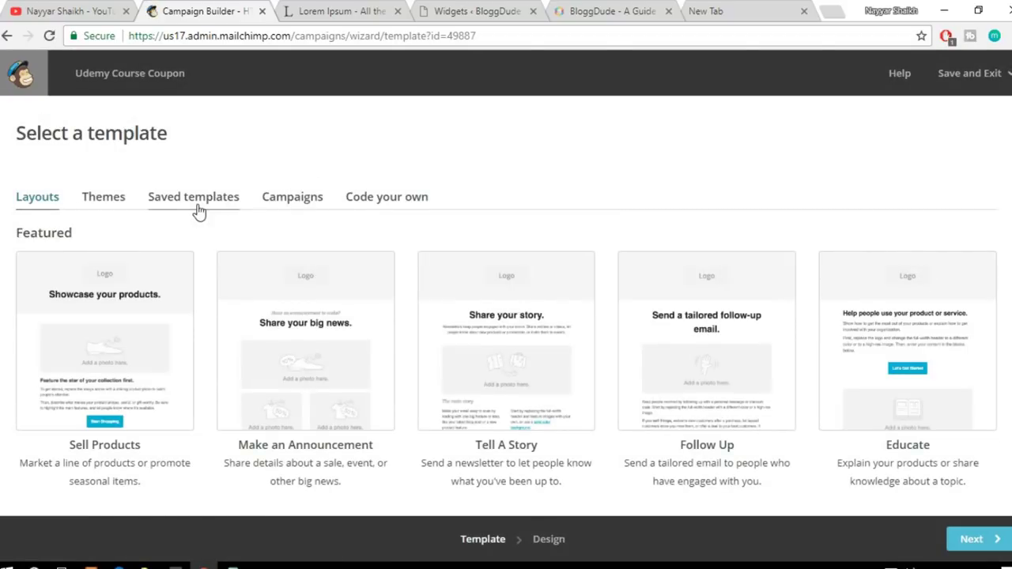
{"action": "left_click", "coordinate": [200, 211]}
{"action": "scroll", "coordinate": [166, 261], "scroll_direction": "down", "scroll_amount": 1}
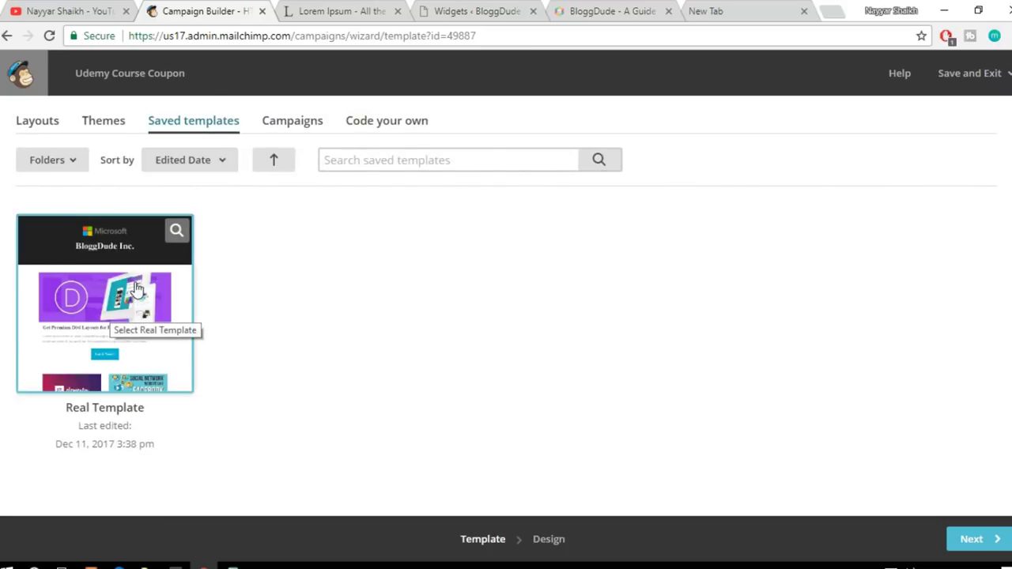
{"action": "left_click", "coordinate": [117, 336]}
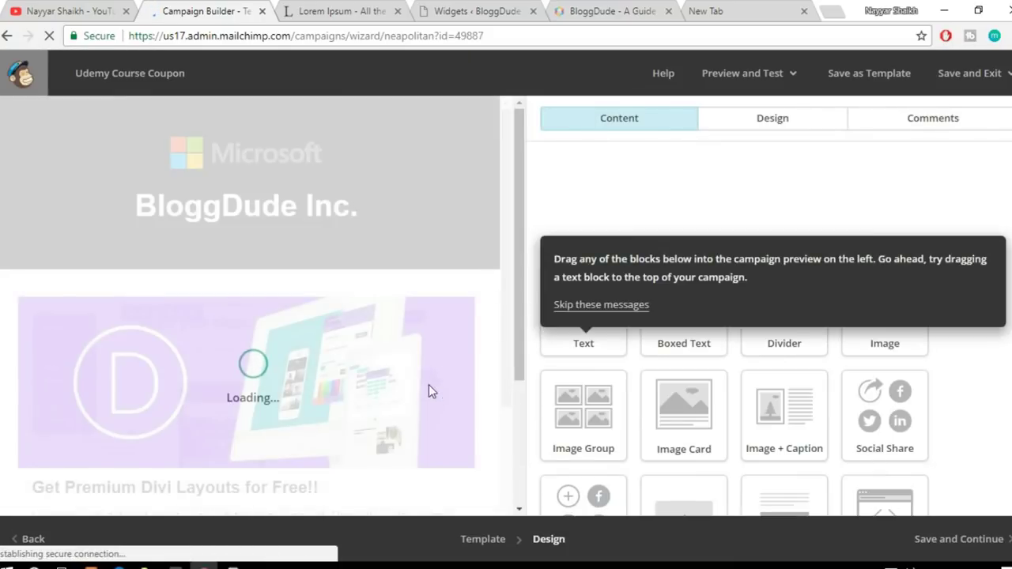
{"action": "mouse_move", "coordinate": [460, 317]}
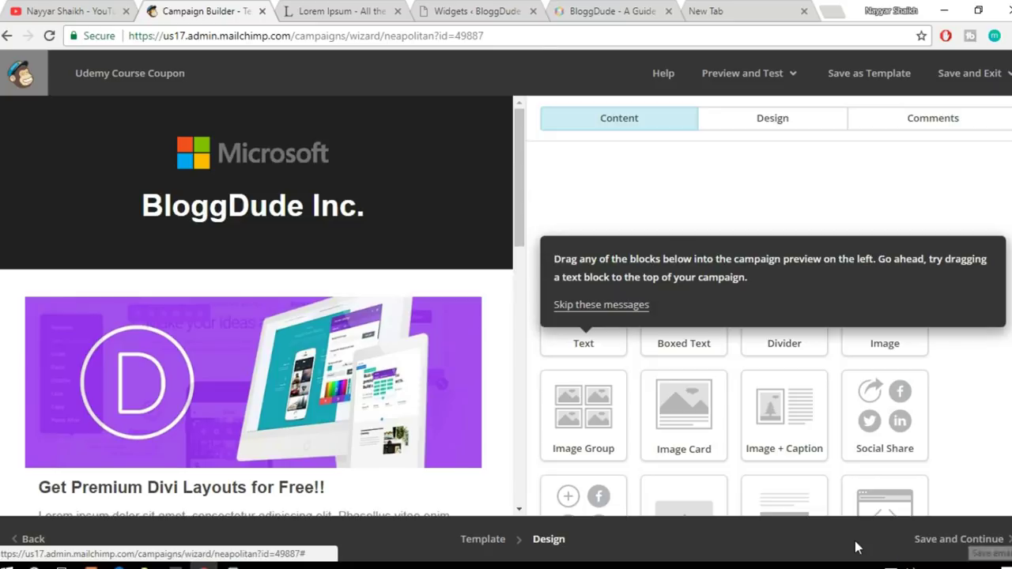
{"action": "left_click", "coordinate": [969, 547]}
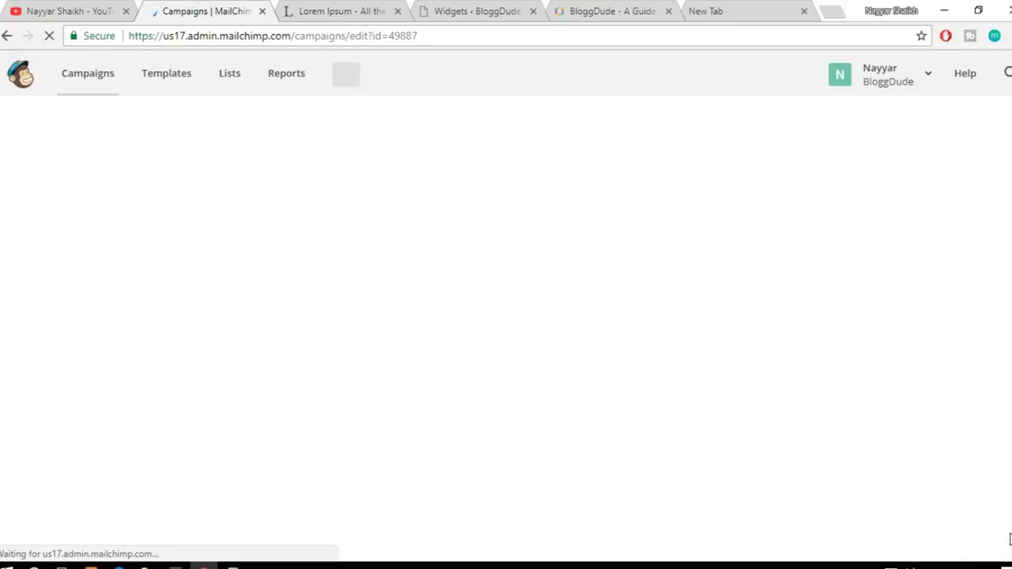
{"action": "scroll", "coordinate": [635, 474], "scroll_direction": "down", "scroll_amount": 4}
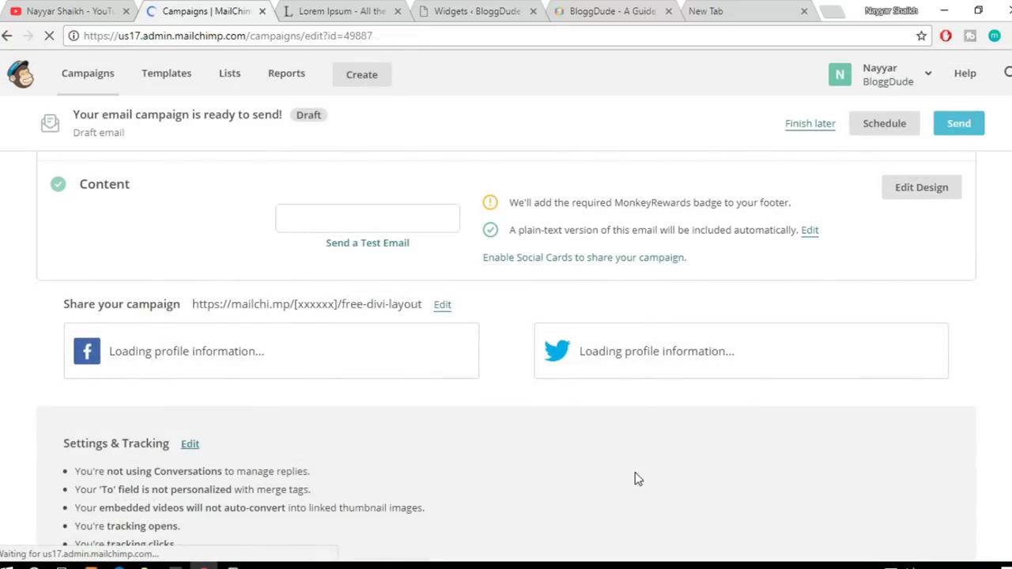
{"action": "scroll", "coordinate": [634, 474], "scroll_direction": "up", "scroll_amount": 1}
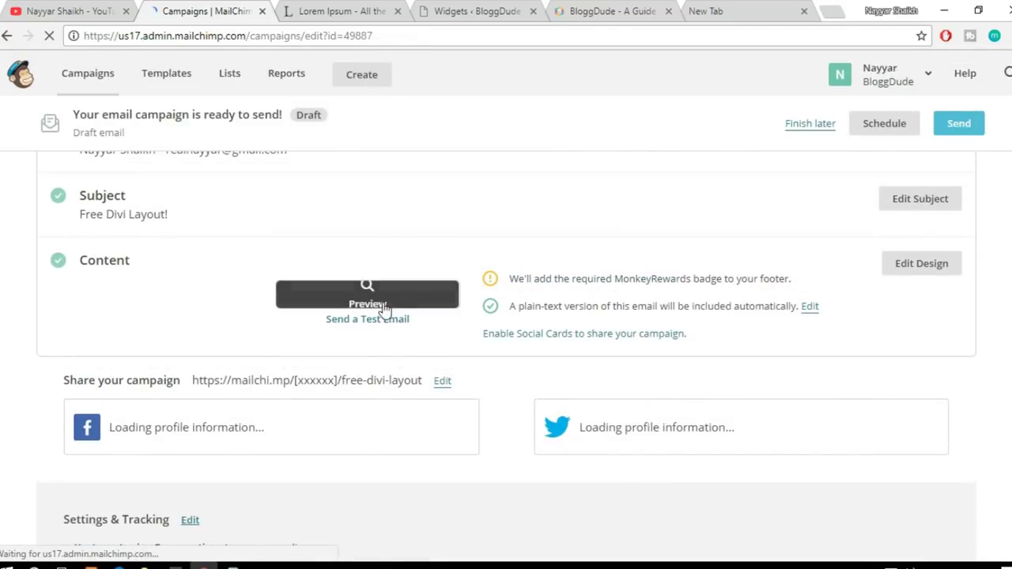
{"action": "scroll", "coordinate": [667, 450], "scroll_direction": "down", "scroll_amount": 1}
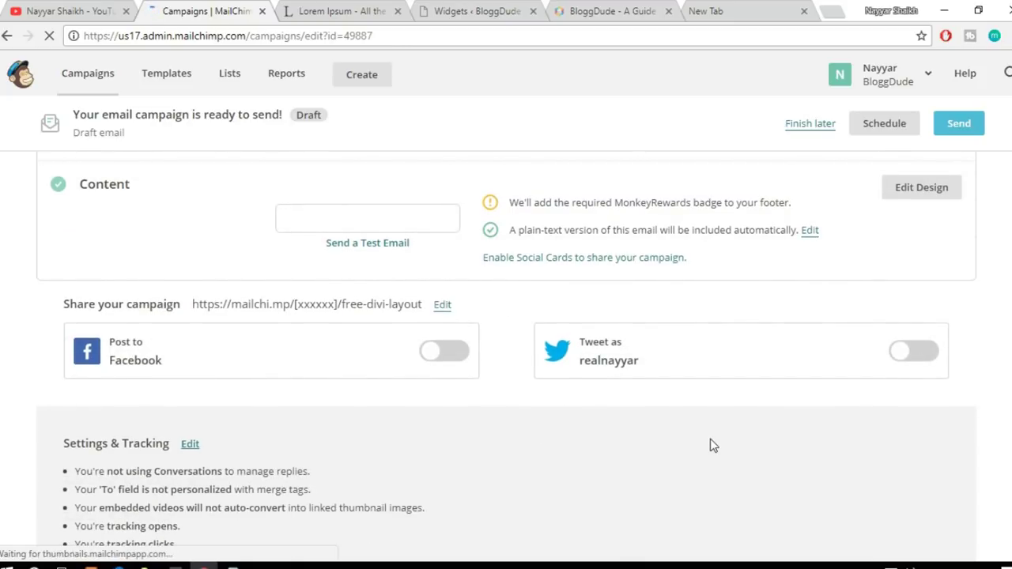
{"action": "scroll", "coordinate": [710, 445], "scroll_direction": "down", "scroll_amount": 3}
{"action": "scroll", "coordinate": [710, 445], "scroll_direction": "up", "scroll_amount": 6}
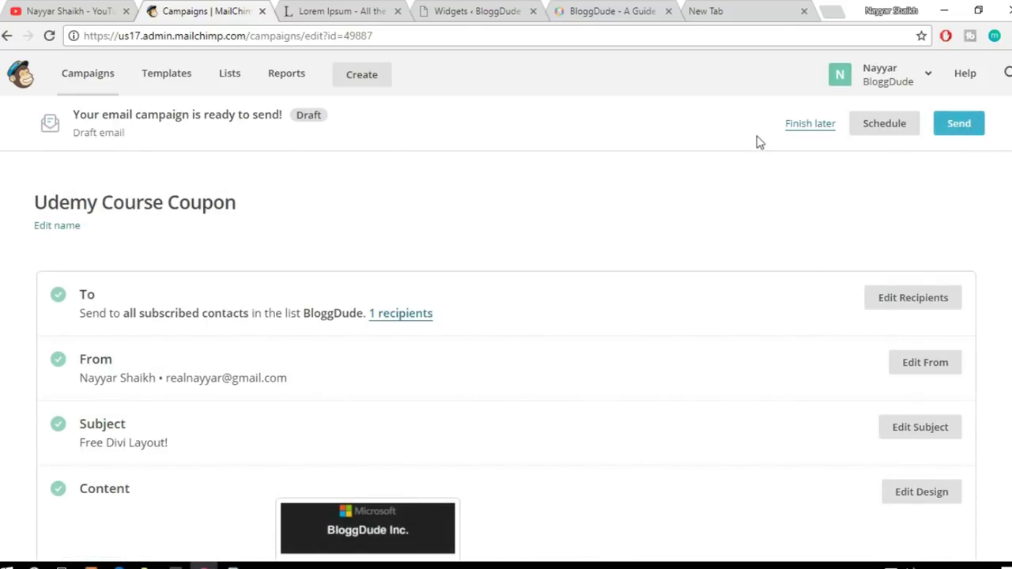
Step: Schedule the campaign for December 14, 2017 at 3:30 AM Eastern Time
{"action": "left_click", "coordinate": [888, 127]}
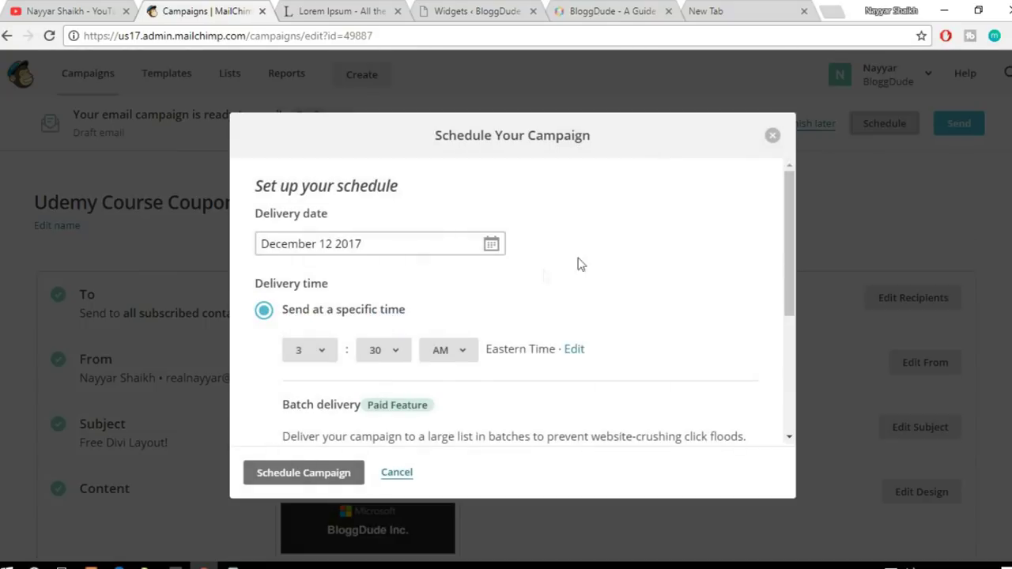
{"action": "left_click", "coordinate": [397, 248]}
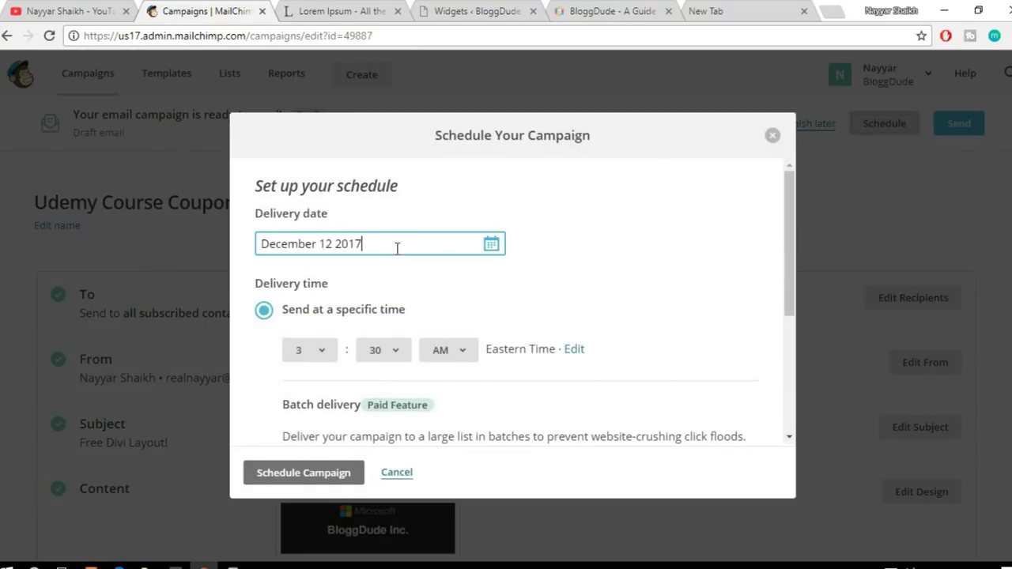
{"action": "left_click", "coordinate": [490, 243]}
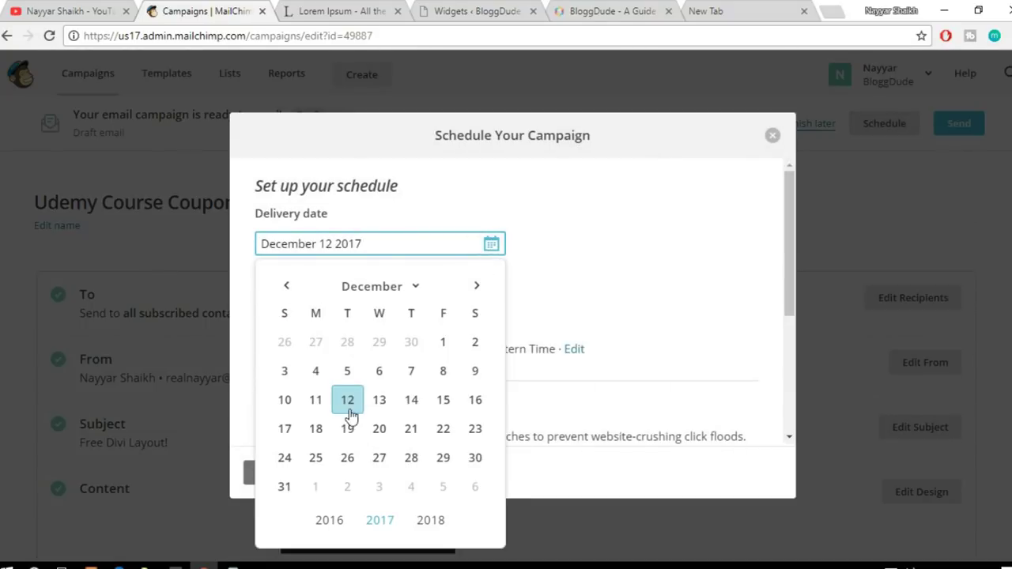
{"action": "left_click", "coordinate": [412, 400]}
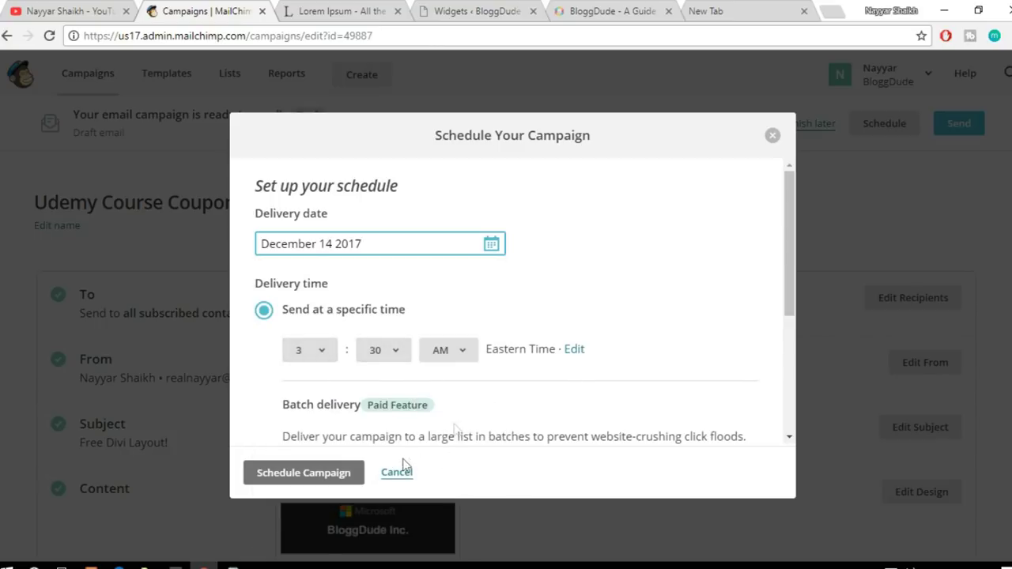
{"action": "scroll", "coordinate": [467, 419], "scroll_direction": "down", "scroll_amount": 3}
{"action": "scroll", "coordinate": [467, 418], "scroll_direction": "up", "scroll_amount": 3}
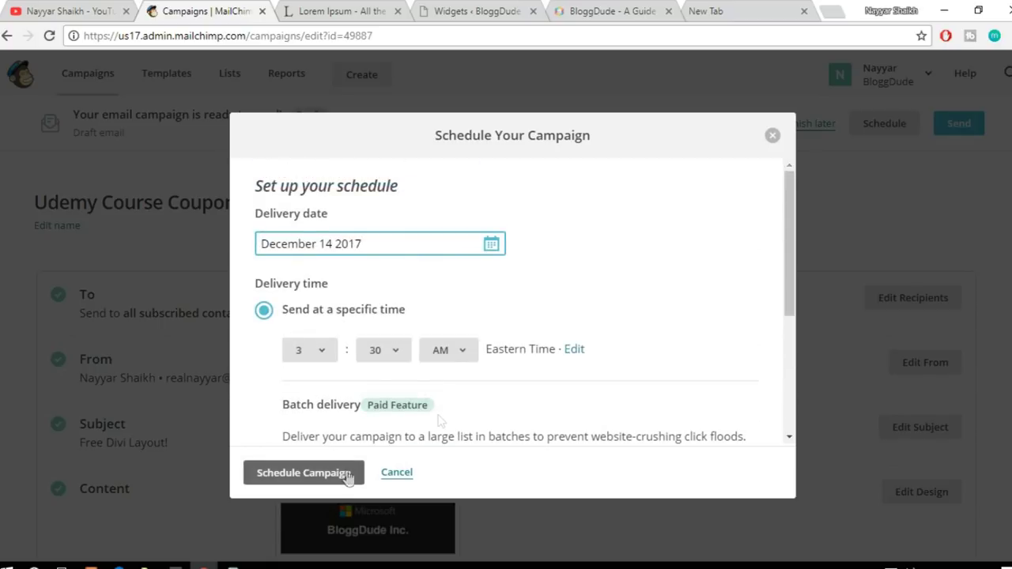
{"action": "scroll", "coordinate": [535, 323], "scroll_direction": "down", "scroll_amount": 3}
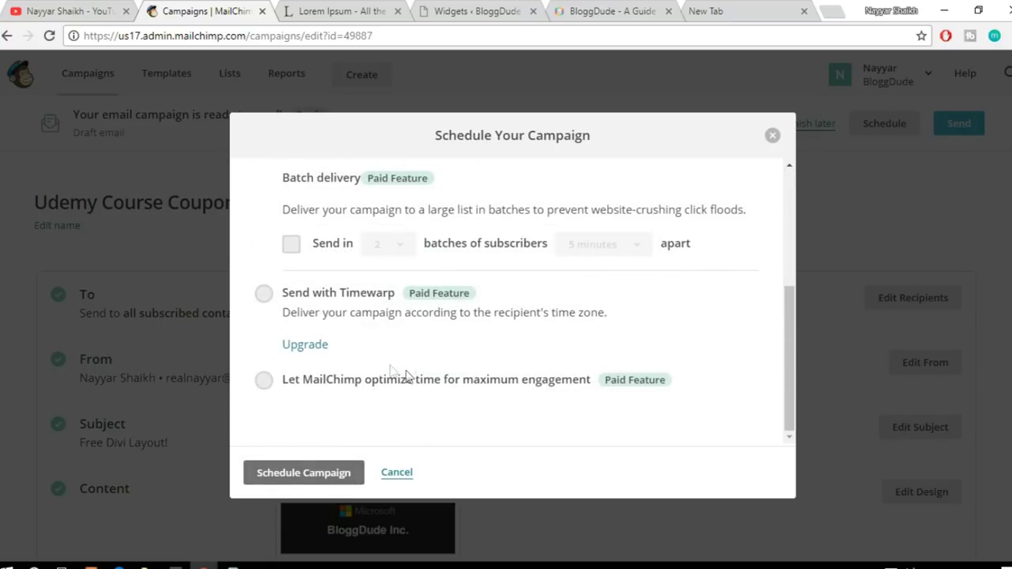
{"action": "left_click", "coordinate": [324, 478]}
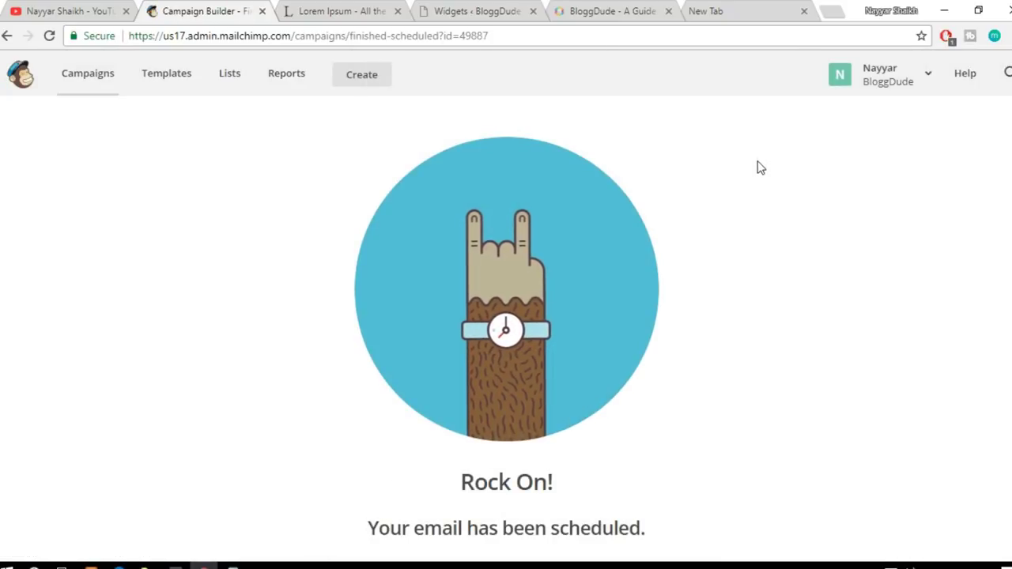
Step: Return to the MailChimp dashboard via the logo, then switch to the WordPress Widgets tab
{"action": "left_click_drag", "start_coordinate": [458, 482], "coordinate": [580, 483]}
{"action": "left_click", "coordinate": [625, 499]}
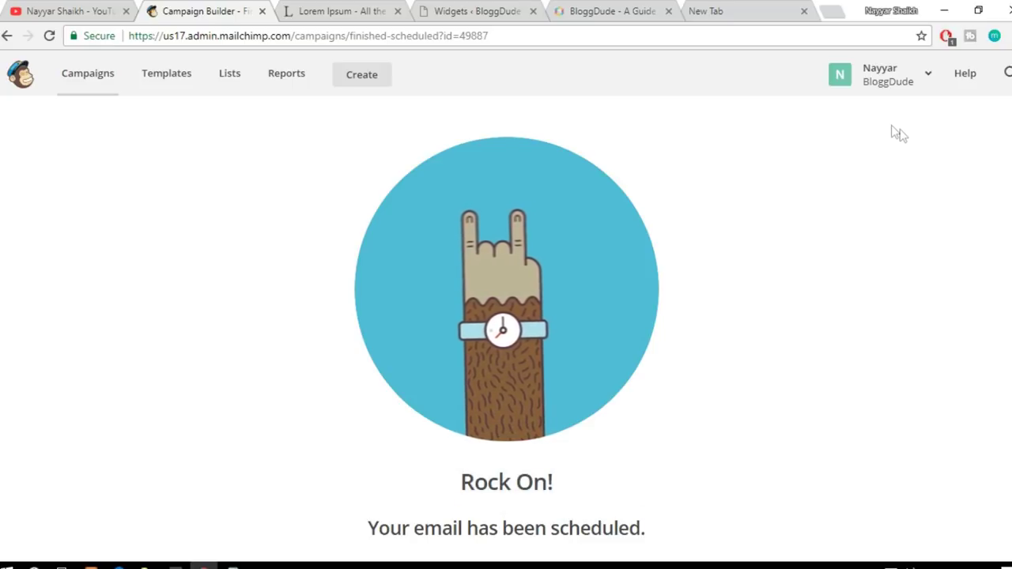
{"action": "left_click", "coordinate": [21, 85]}
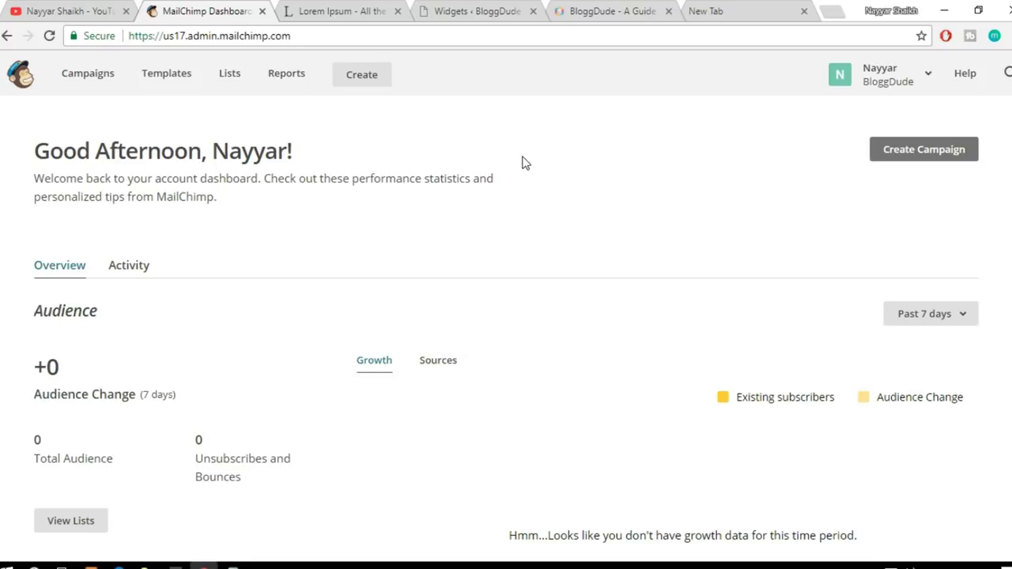
{"action": "left_click", "coordinate": [457, 20]}
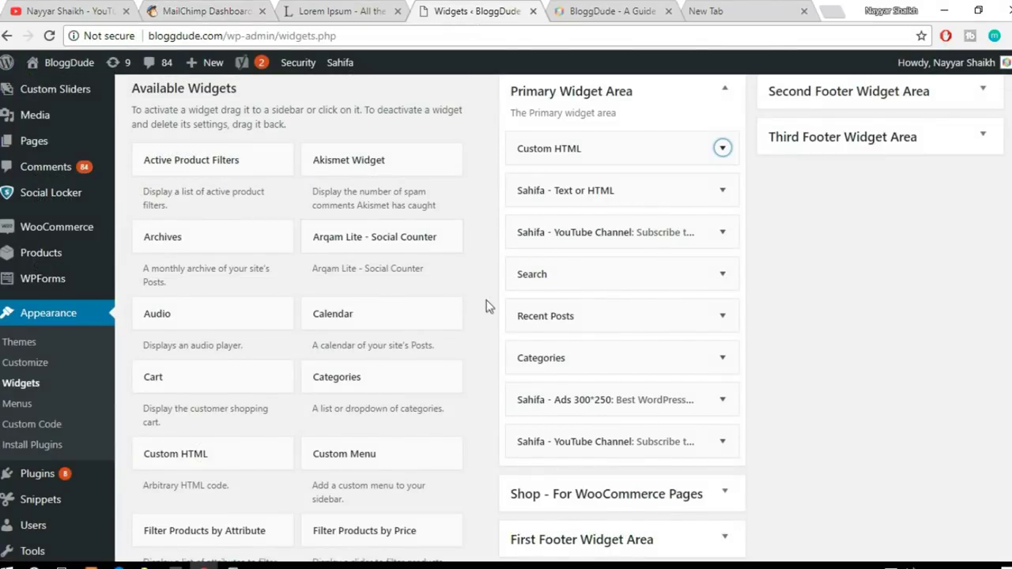
Step: Scroll through the Widgets page, then close its tab
{"action": "scroll", "coordinate": [487, 299], "scroll_direction": "up", "scroll_amount": 3}
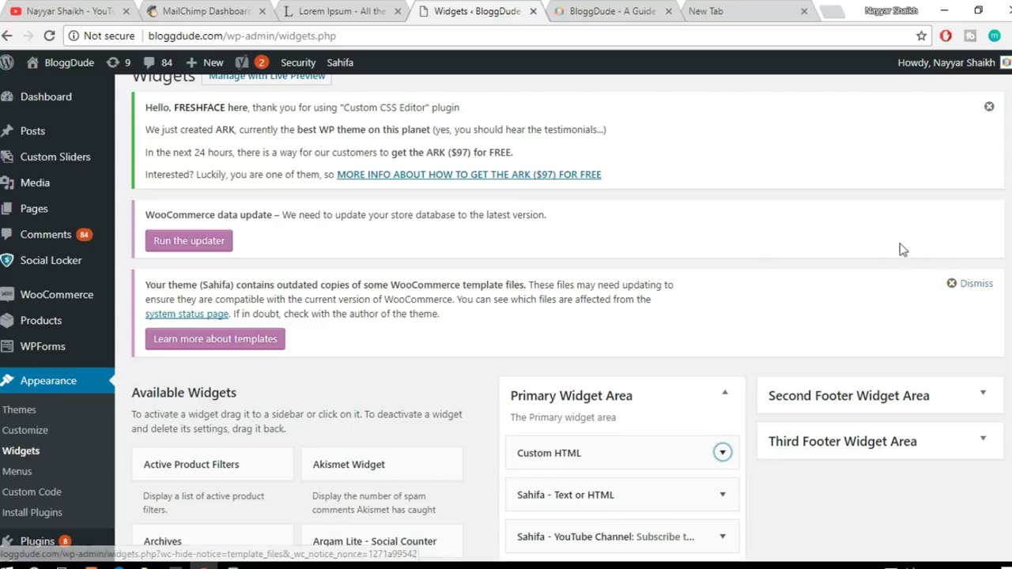
{"action": "scroll", "coordinate": [771, 291], "scroll_direction": "down", "scroll_amount": 3}
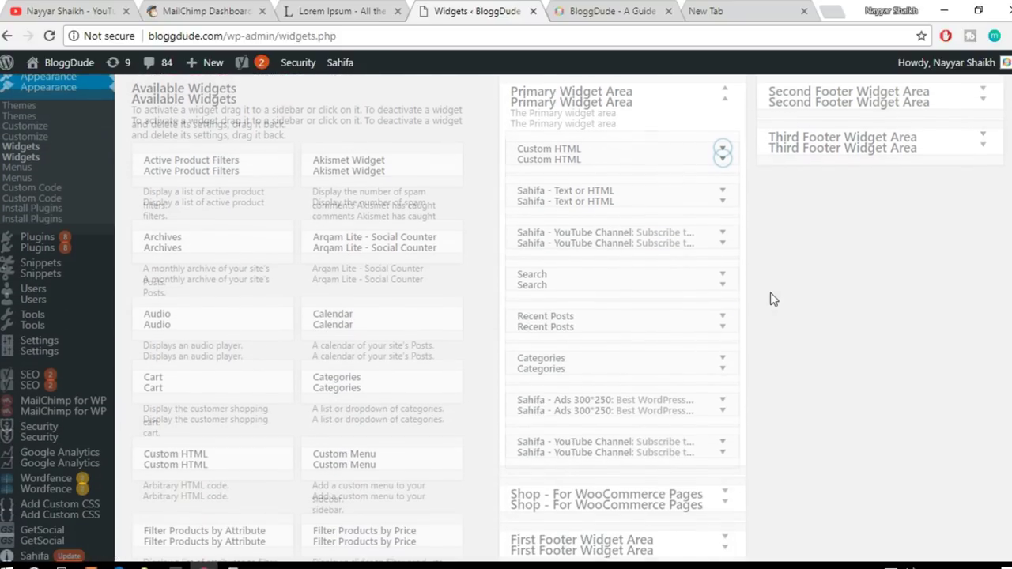
{"action": "scroll", "coordinate": [770, 292], "scroll_direction": "up", "scroll_amount": 5}
{"action": "left_click", "coordinate": [533, 11]}
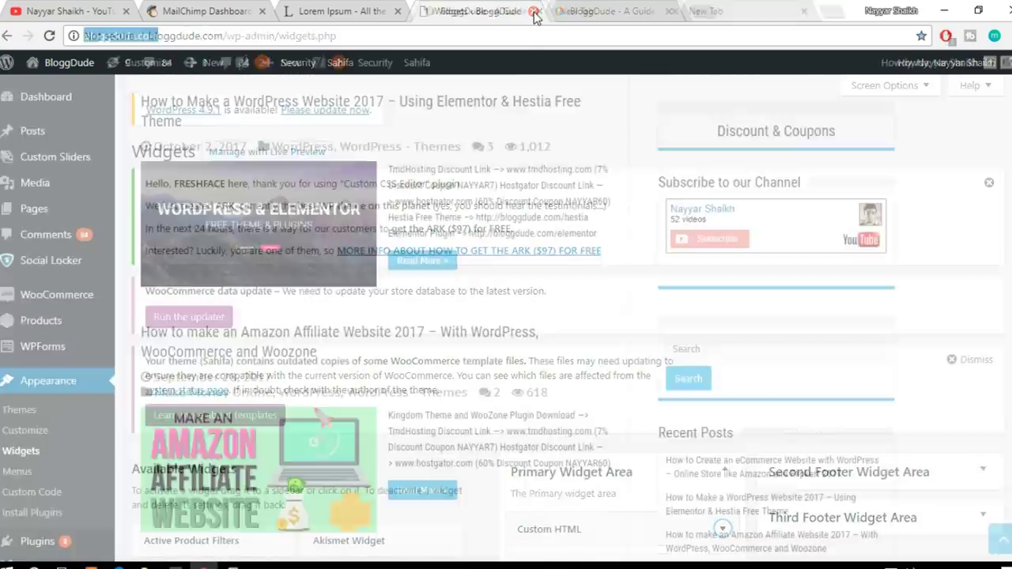
{"action": "left_click", "coordinate": [533, 12]}
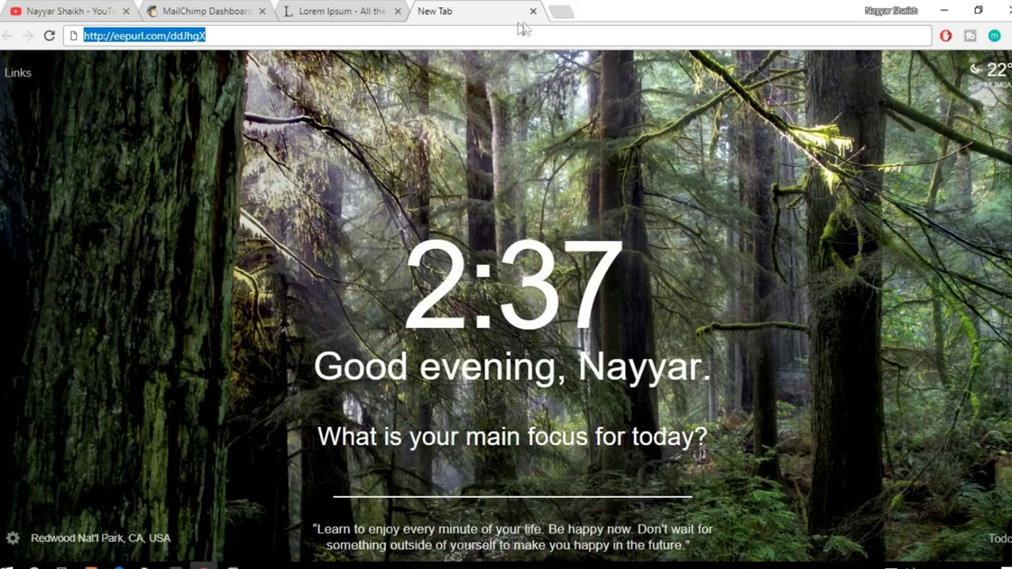
{"action": "type", "text": "nayyarshaikh.com"}
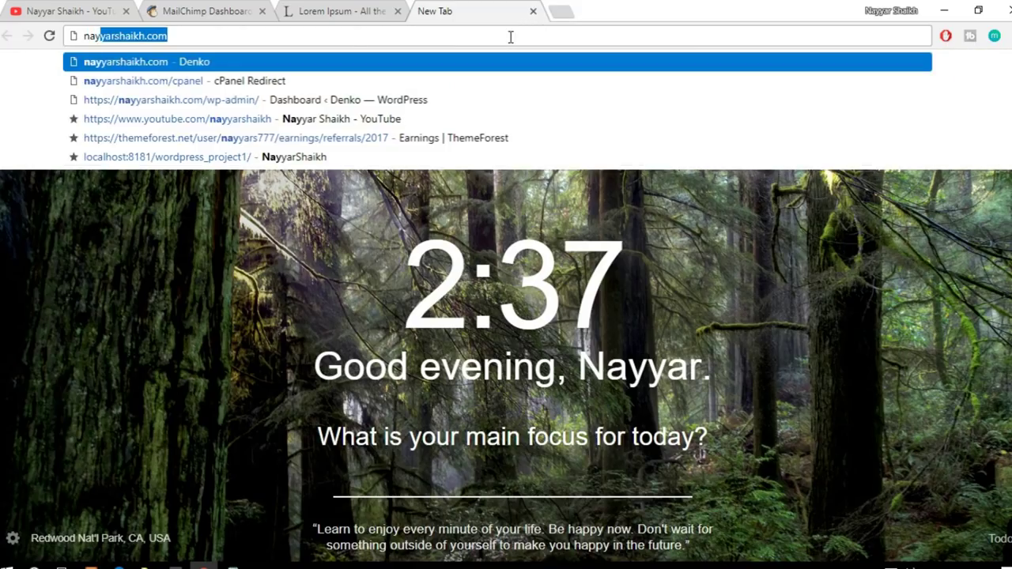
{"action": "key", "text": "Return"}
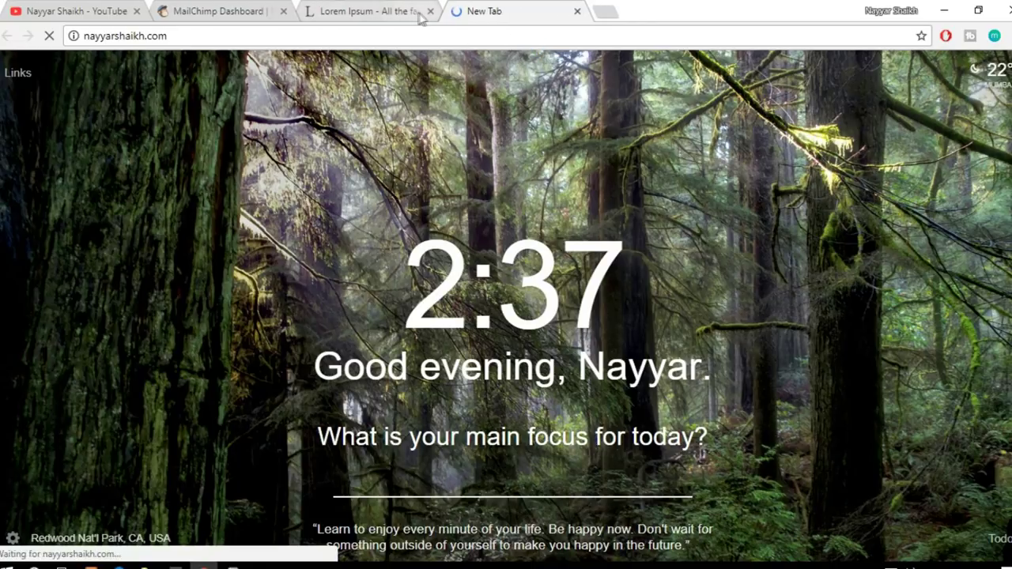
{"action": "left_click", "coordinate": [368, 13]}
{"action": "left_click", "coordinate": [430, 11]}
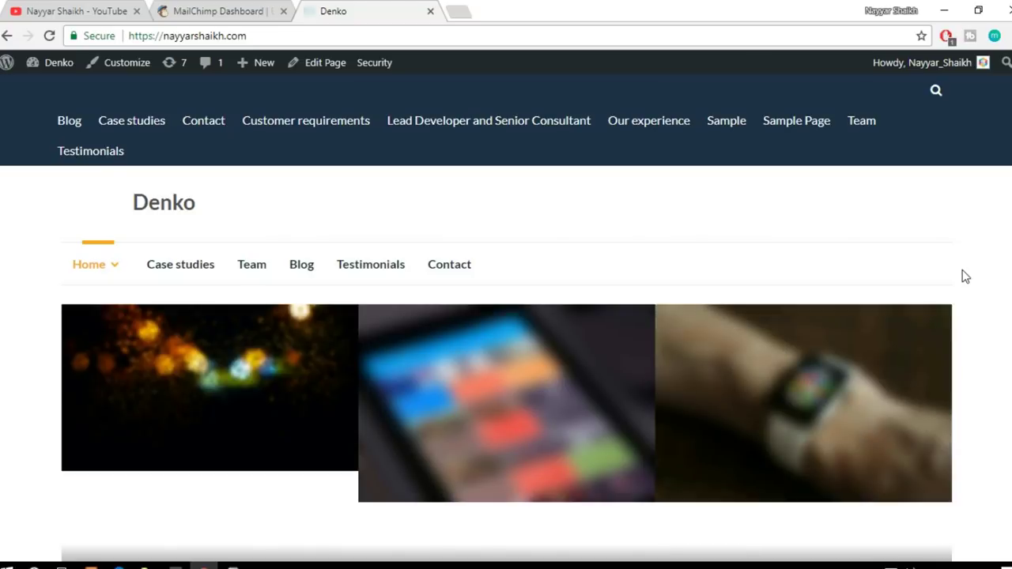
{"action": "scroll", "coordinate": [964, 275], "scroll_direction": "down", "scroll_amount": 3}
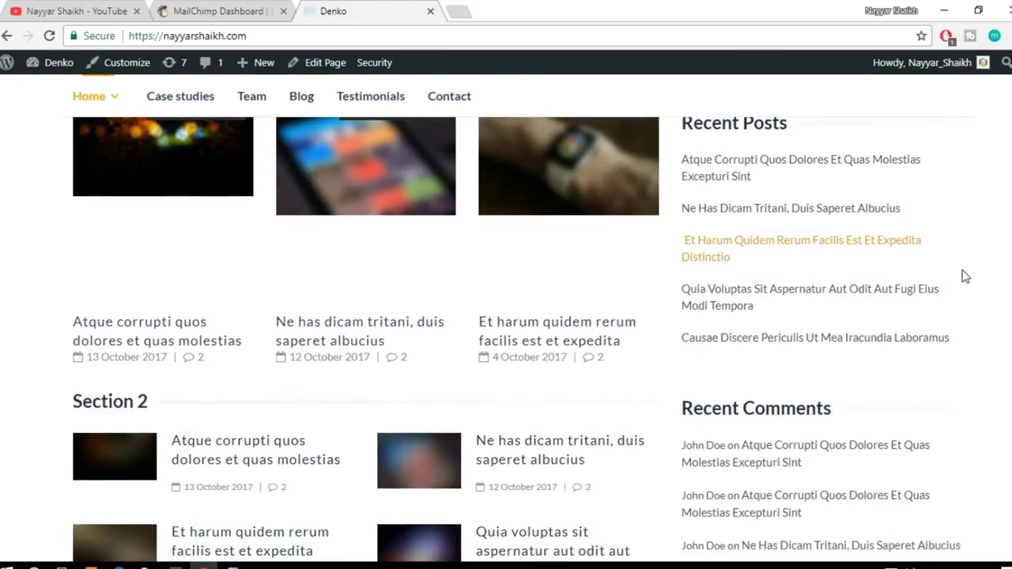
{"action": "scroll", "coordinate": [965, 275], "scroll_direction": "up", "scroll_amount": 3}
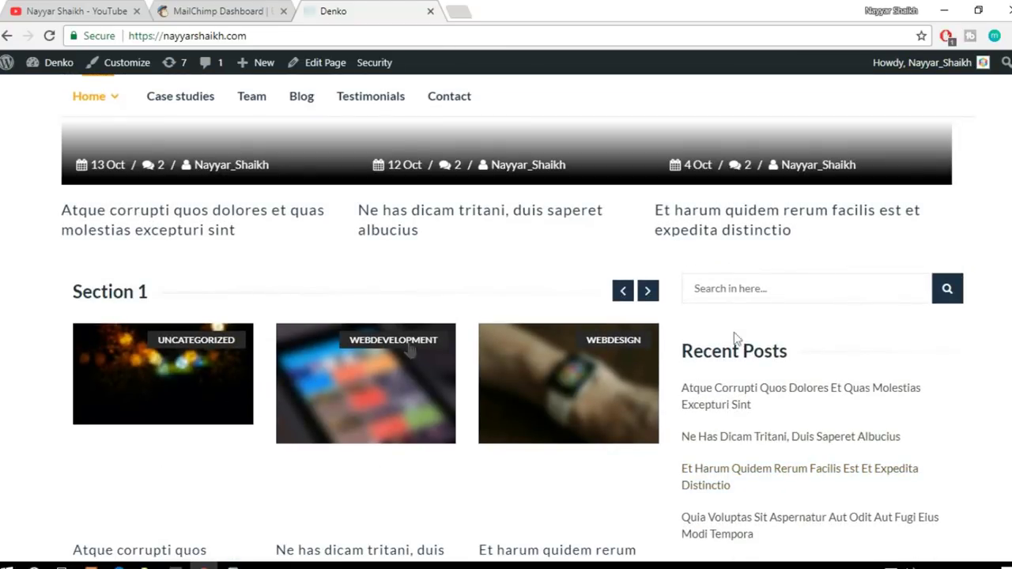
{"action": "scroll", "coordinate": [682, 377], "scroll_direction": "down", "scroll_amount": 4}
{"action": "scroll", "coordinate": [682, 377], "scroll_direction": "up", "scroll_amount": 4}
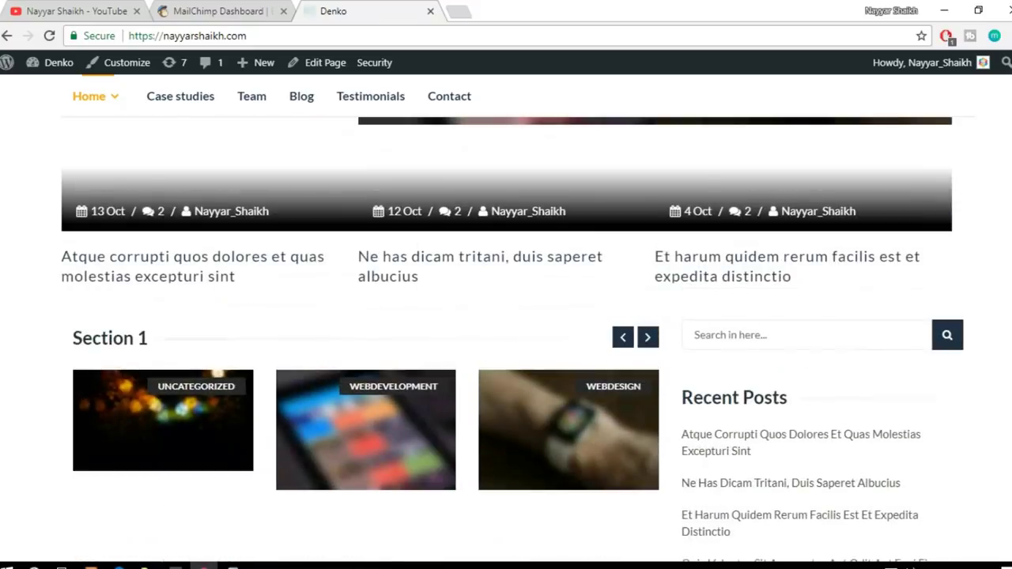
{"action": "scroll", "coordinate": [513, 339], "scroll_direction": "up", "scroll_amount": 5}
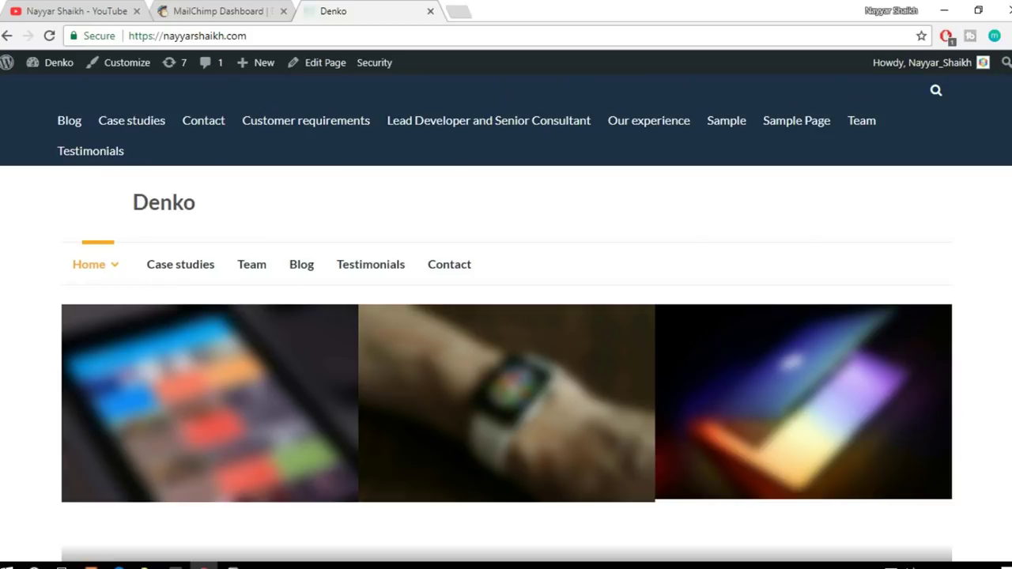
{"action": "mouse_move", "coordinate": [59, 65]}
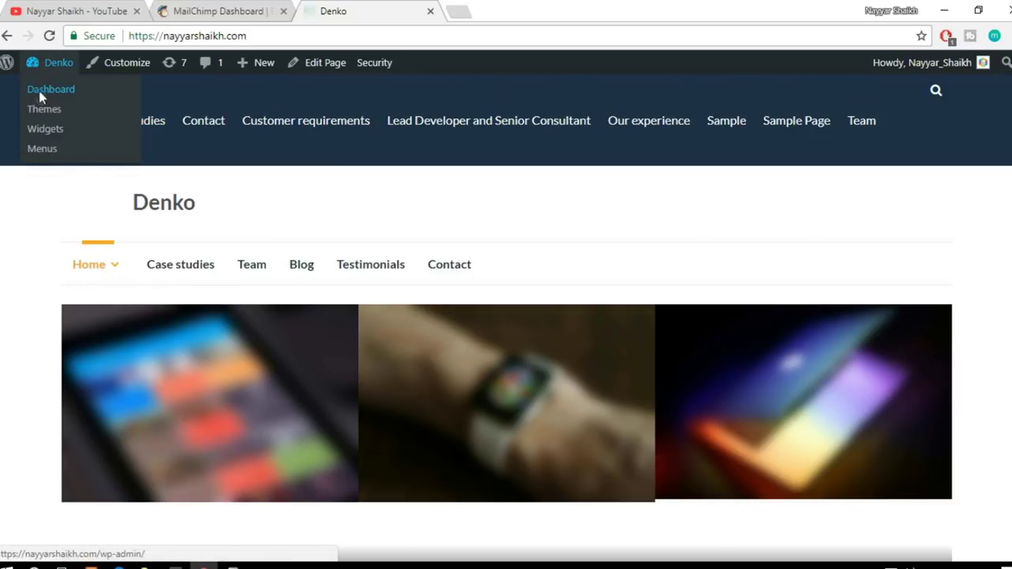
Step: Open the Denko dashboard in a new tab and go to Plugins > Add New
{"action": "right_click", "coordinate": [41, 92]}
{"action": "left_click", "coordinate": [66, 101]}
{"action": "left_click", "coordinate": [474, 6]}
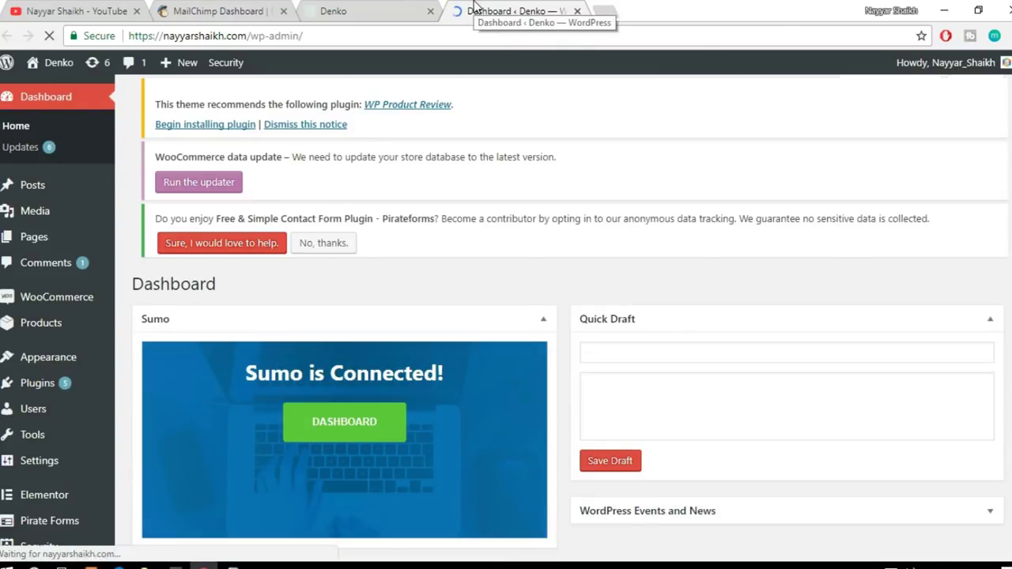
{"action": "scroll", "coordinate": [454, 382], "scroll_direction": "down", "scroll_amount": 2}
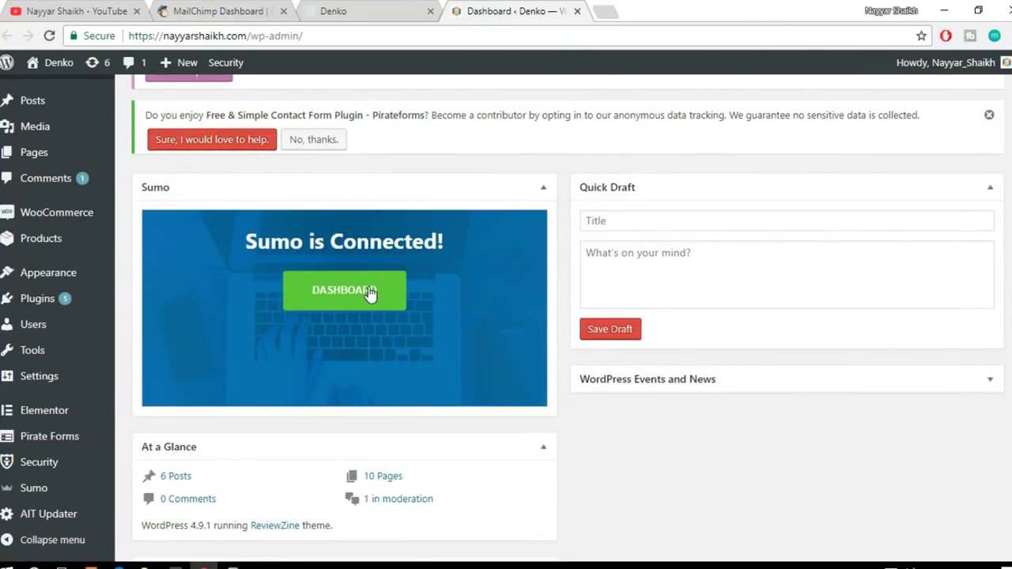
{"action": "mouse_move", "coordinate": [64, 296]}
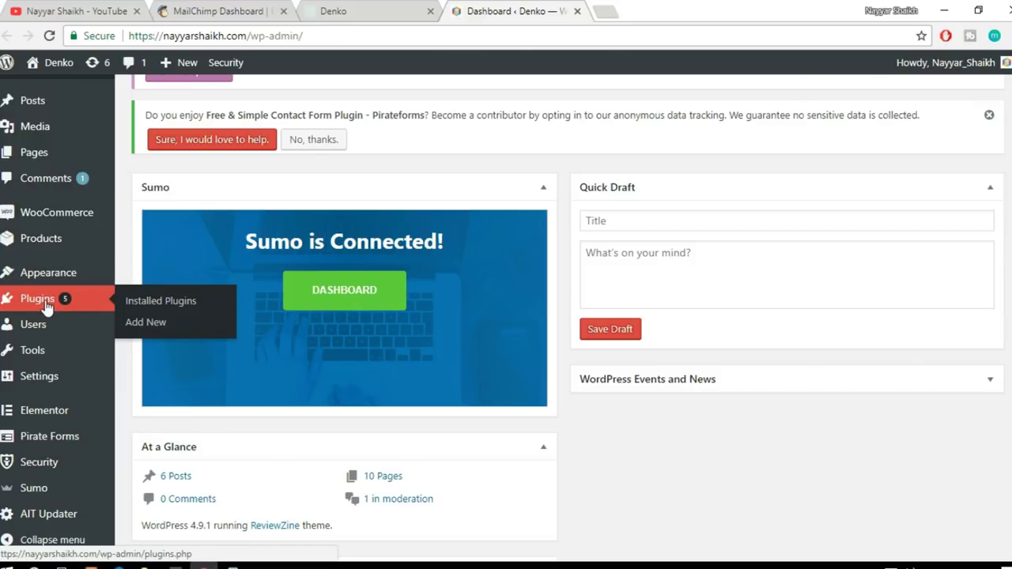
{"action": "left_click", "coordinate": [149, 330]}
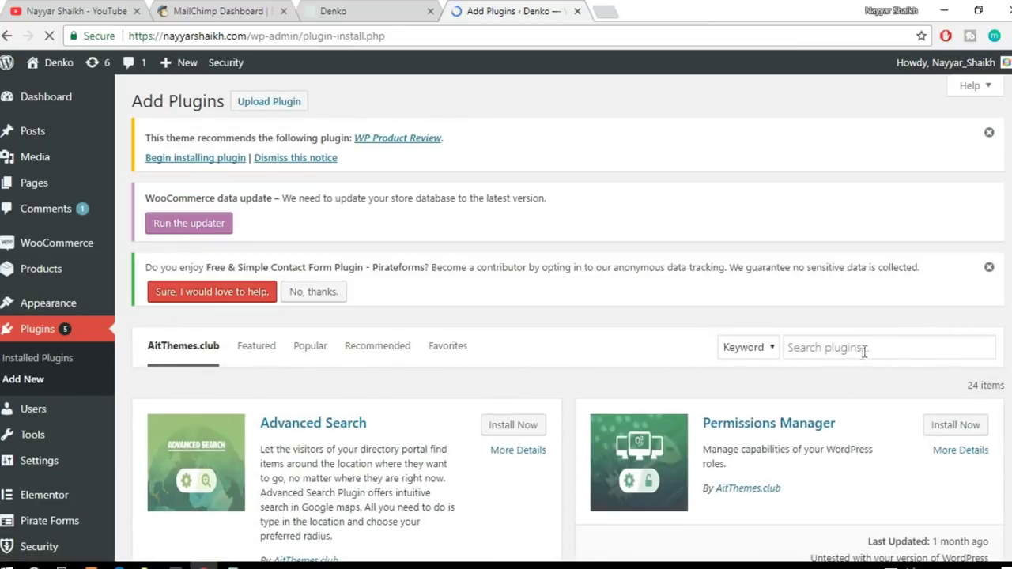
Step: Search plugins for 'sumo' and confirm the SUMO plugin by SumoMe shows Active
{"action": "left_click", "coordinate": [864, 350]}
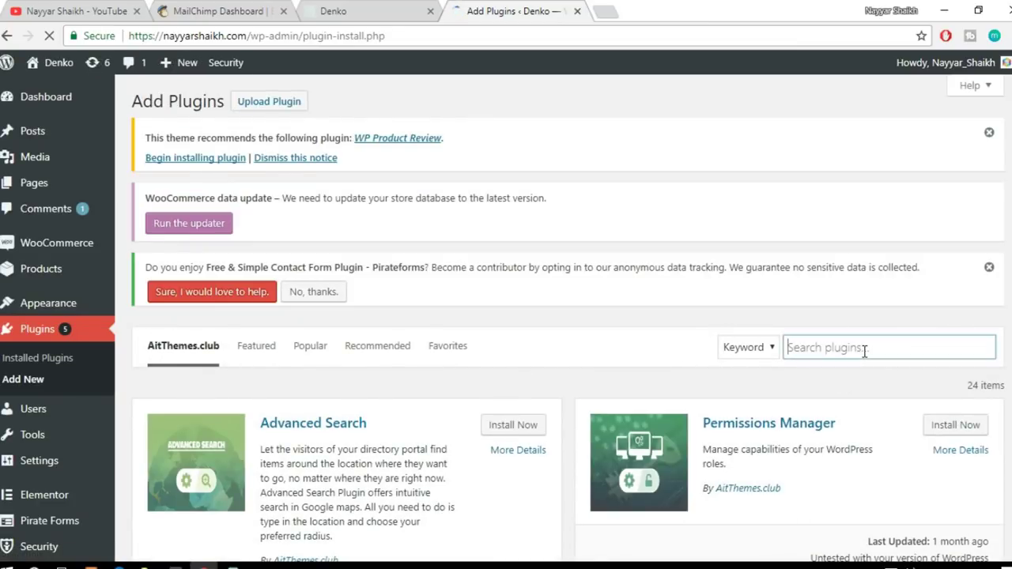
{"action": "type", "text": "sumn"}
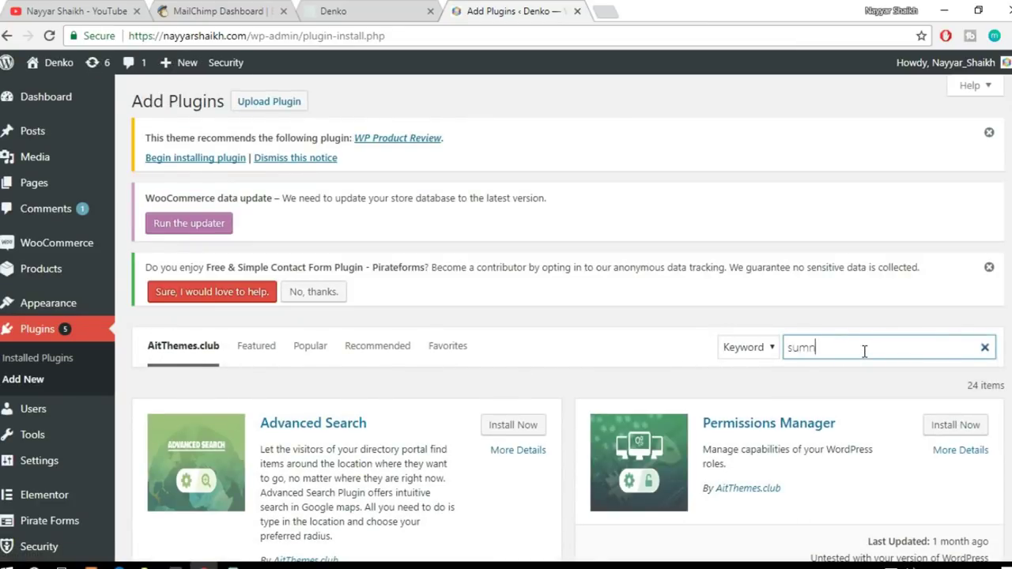
{"action": "key", "text": "BackSpace"}
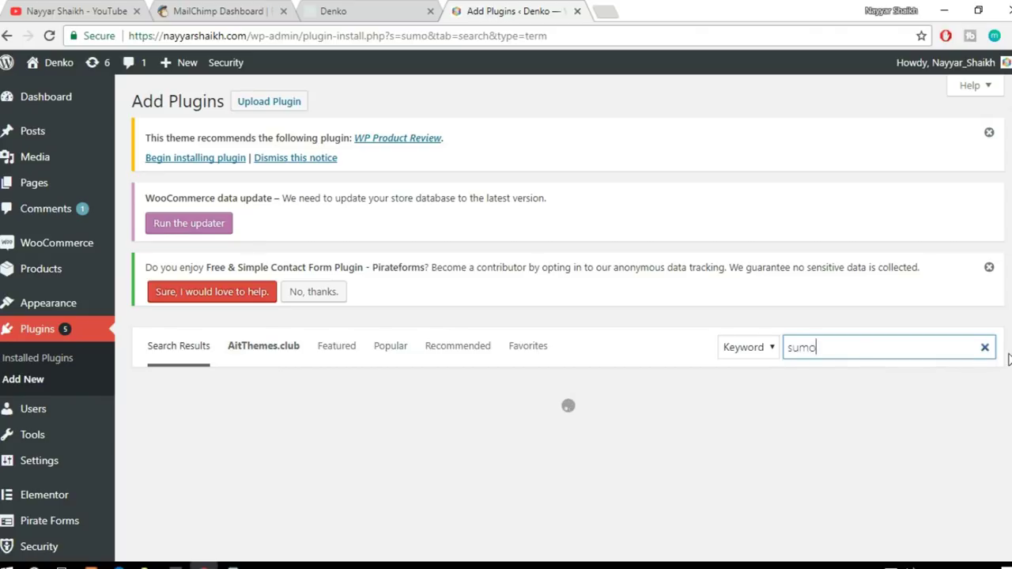
{"action": "scroll", "coordinate": [949, 336], "scroll_direction": "down", "scroll_amount": 1}
{"action": "scroll", "coordinate": [794, 295], "scroll_direction": "down", "scroll_amount": 1}
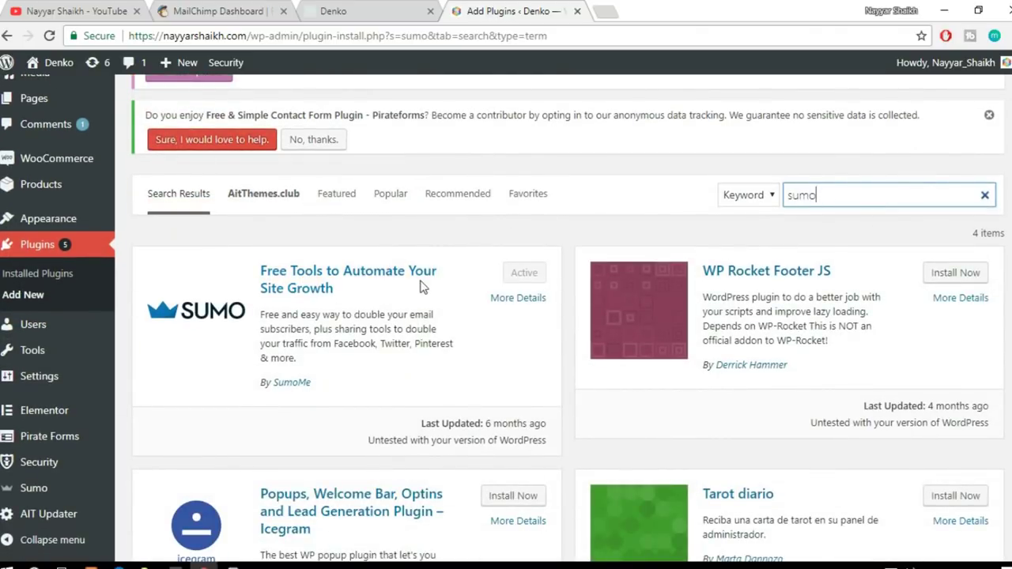
{"action": "left_click", "coordinate": [319, 385]}
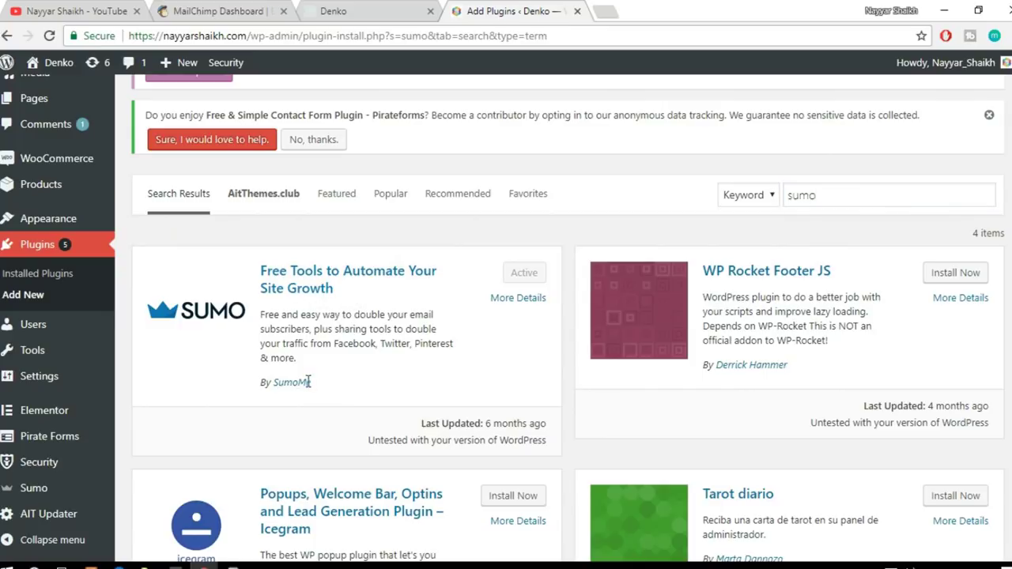
{"action": "left_click_drag", "start_coordinate": [315, 383], "coordinate": [274, 381]}
{"action": "left_click", "coordinate": [335, 384]}
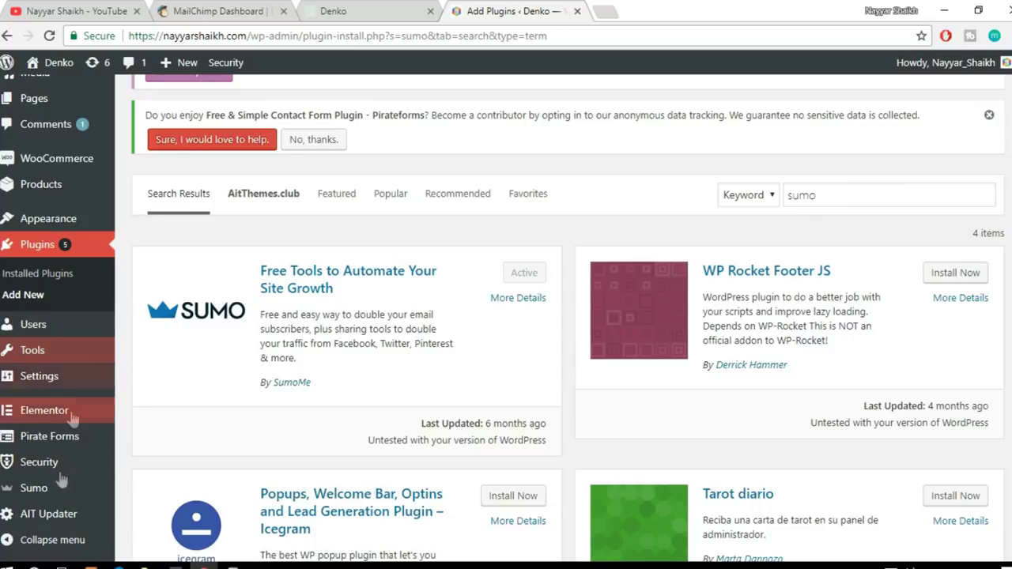
{"action": "mouse_move", "coordinate": [39, 491]}
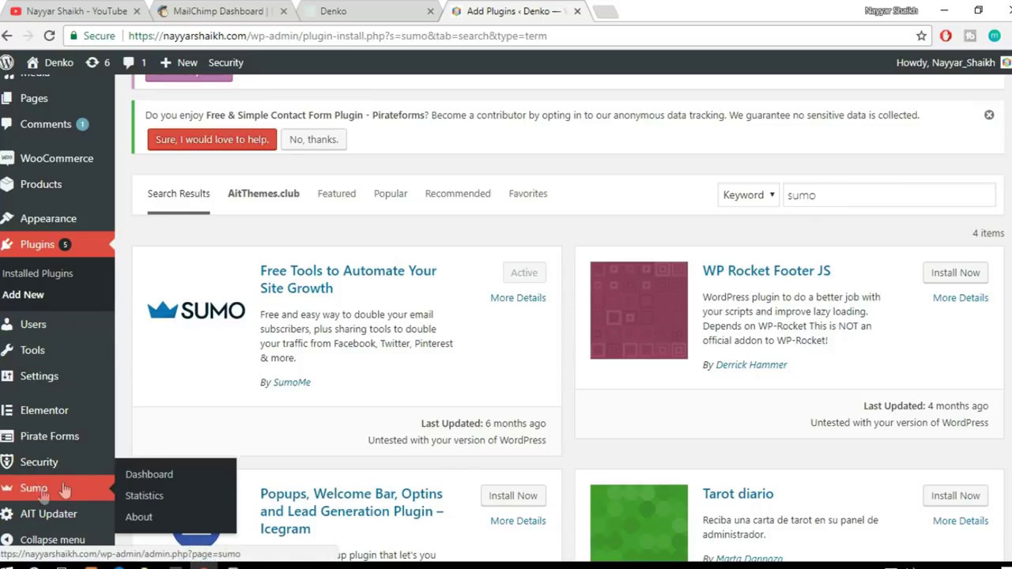
{"action": "scroll", "coordinate": [34, 495], "scroll_direction": "down", "scroll_amount": 1}
{"action": "scroll", "coordinate": [790, 376], "scroll_direction": "up", "scroll_amount": 3}
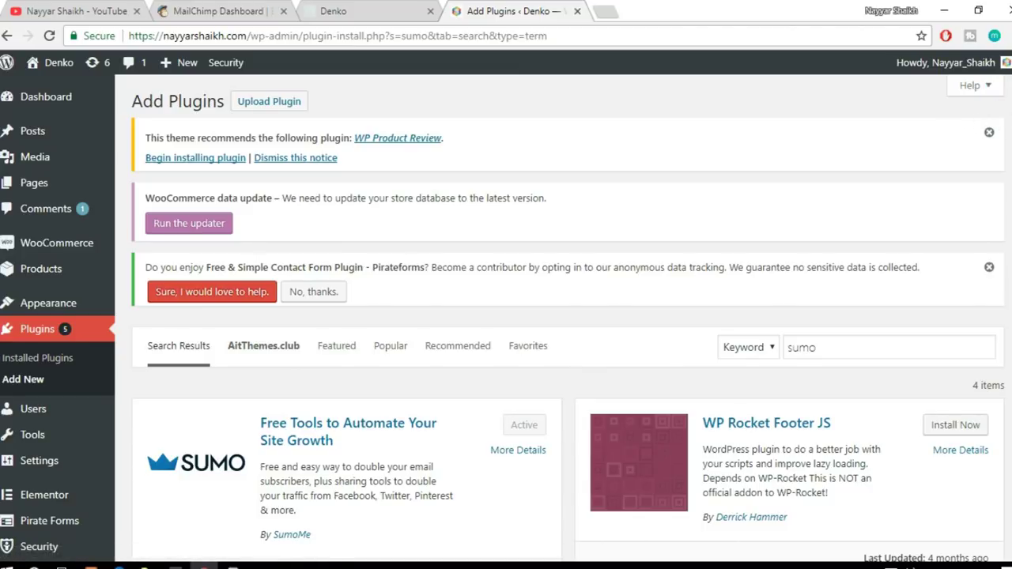
Step: Open the Sumo Dashboard page from the WordPress admin sidebar
{"action": "mouse_move", "coordinate": [1008, 109]}
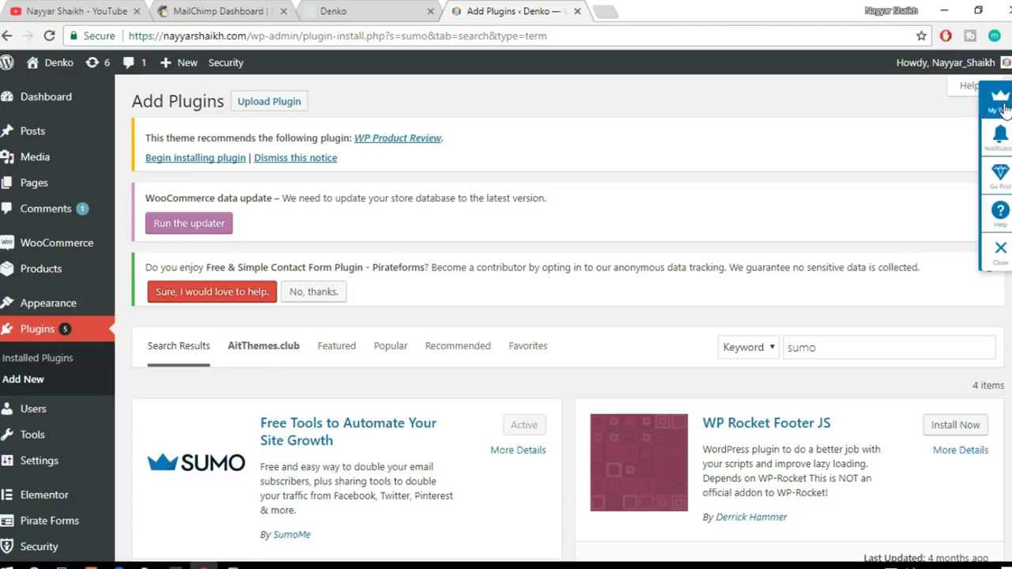
{"action": "left_click", "coordinate": [994, 137]}
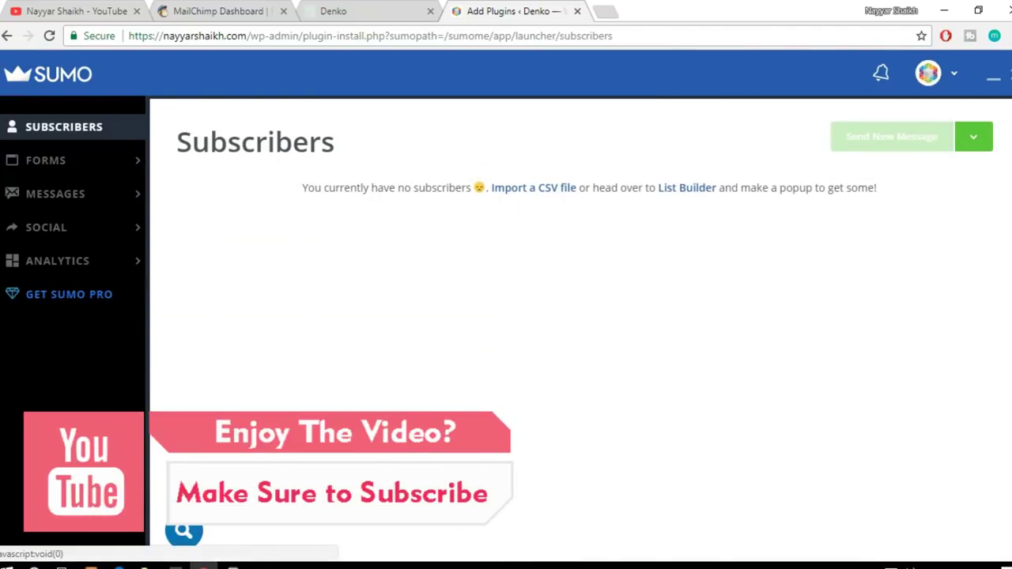
{"action": "left_click", "coordinate": [155, 442]}
{"action": "scroll", "coordinate": [155, 442], "scroll_direction": "down", "scroll_amount": 5}
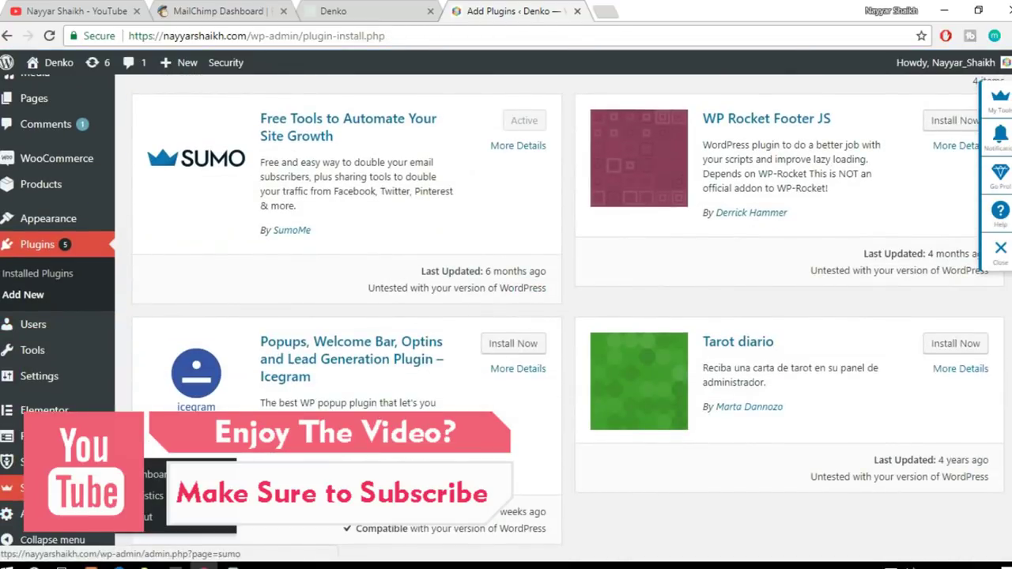
{"action": "left_click", "coordinate": [162, 477]}
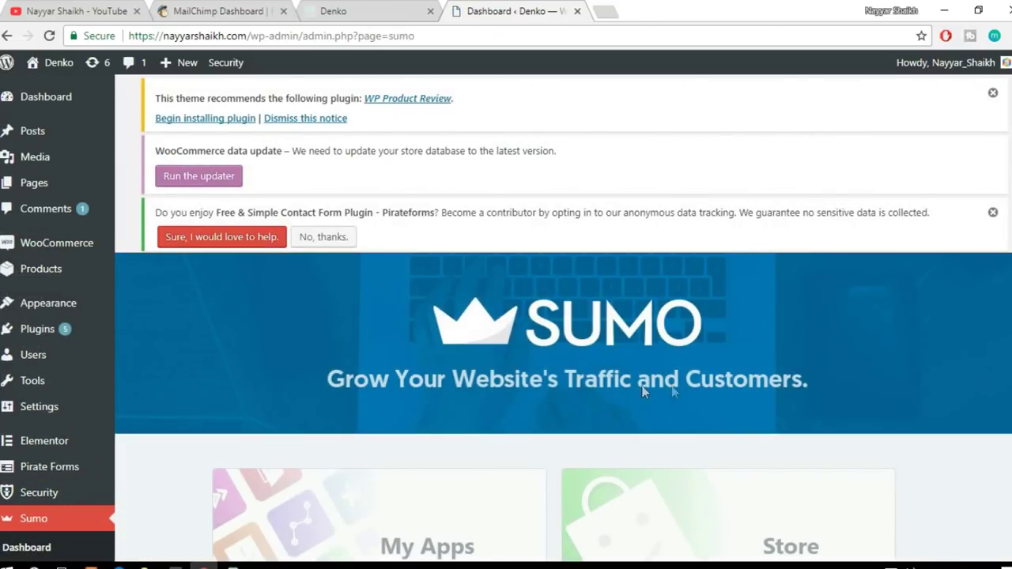
Step: Open the Sumo Settings tile and dismiss the Choose your Sumo plan overlay
{"action": "scroll", "coordinate": [738, 375], "scroll_direction": "down", "scroll_amount": 3}
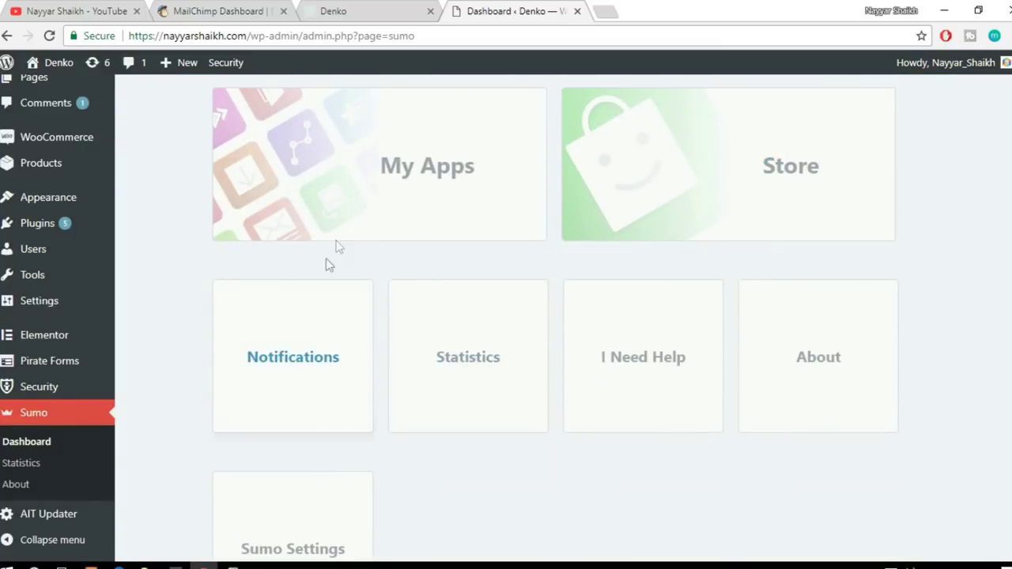
{"action": "scroll", "coordinate": [899, 305], "scroll_direction": "down", "scroll_amount": 4}
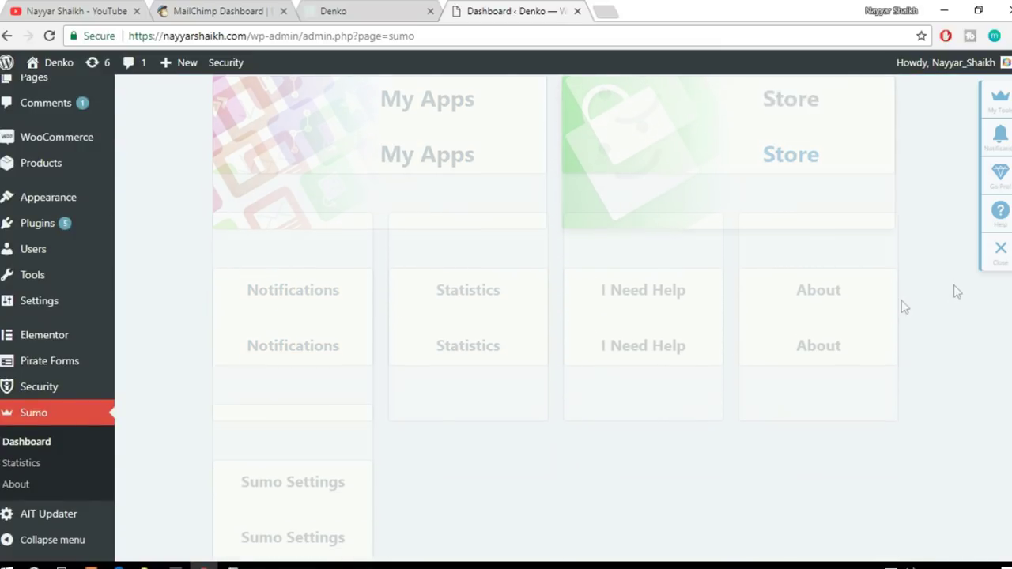
{"action": "scroll", "coordinate": [315, 414], "scroll_direction": "up", "scroll_amount": 2}
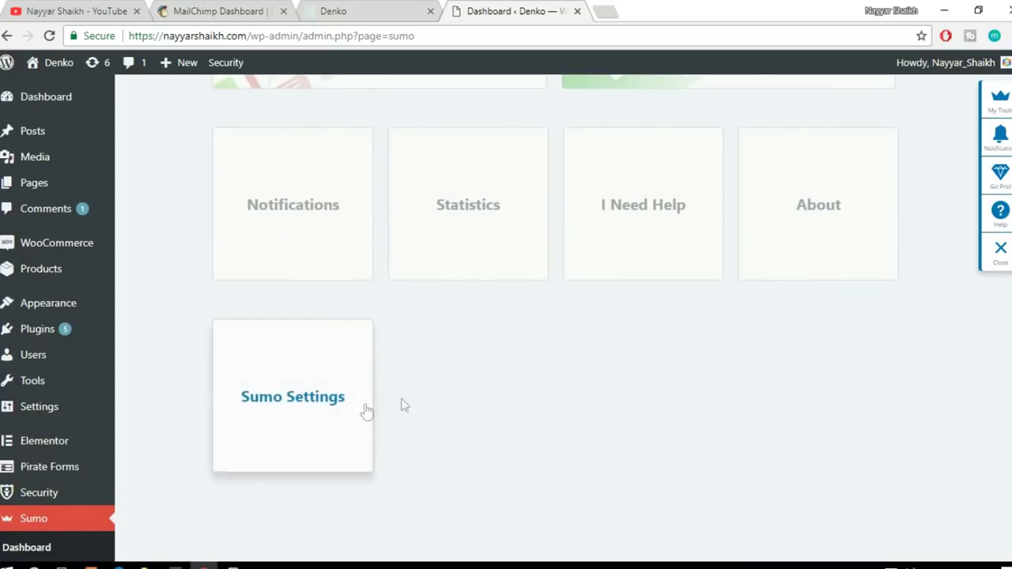
{"action": "left_click", "coordinate": [295, 422]}
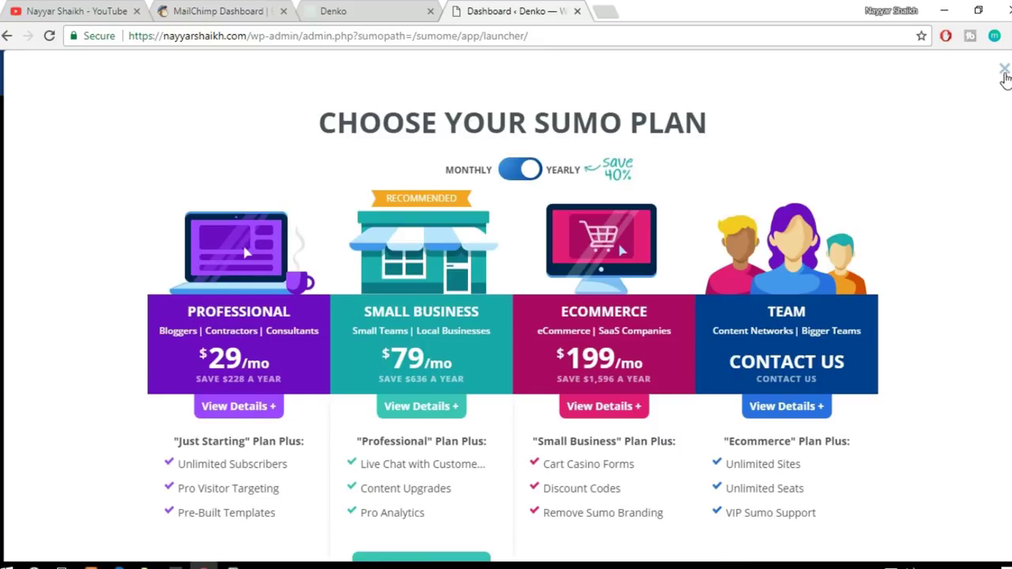
{"action": "left_click", "coordinate": [1004, 73]}
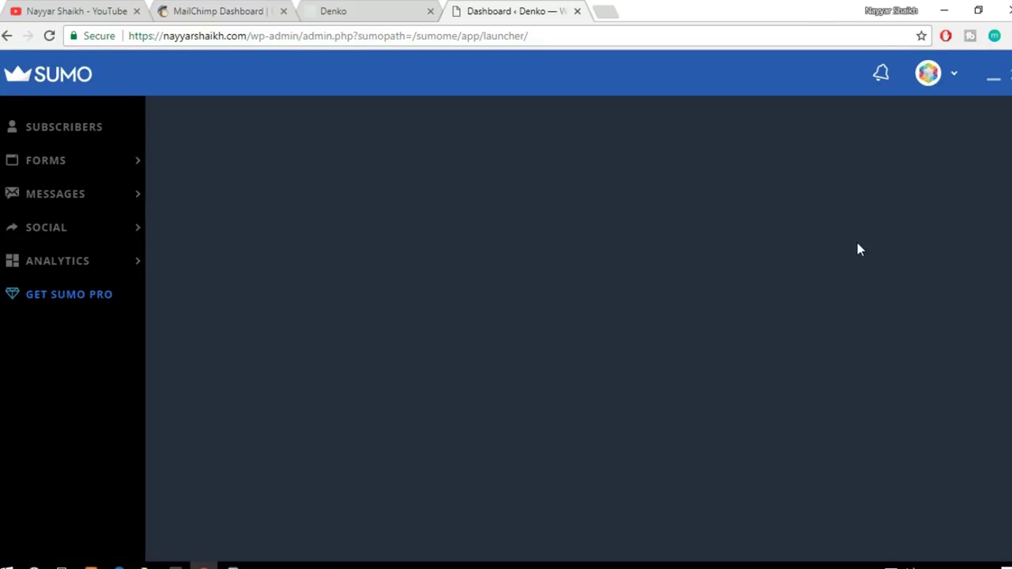
{"action": "mouse_move", "coordinate": [72, 160]}
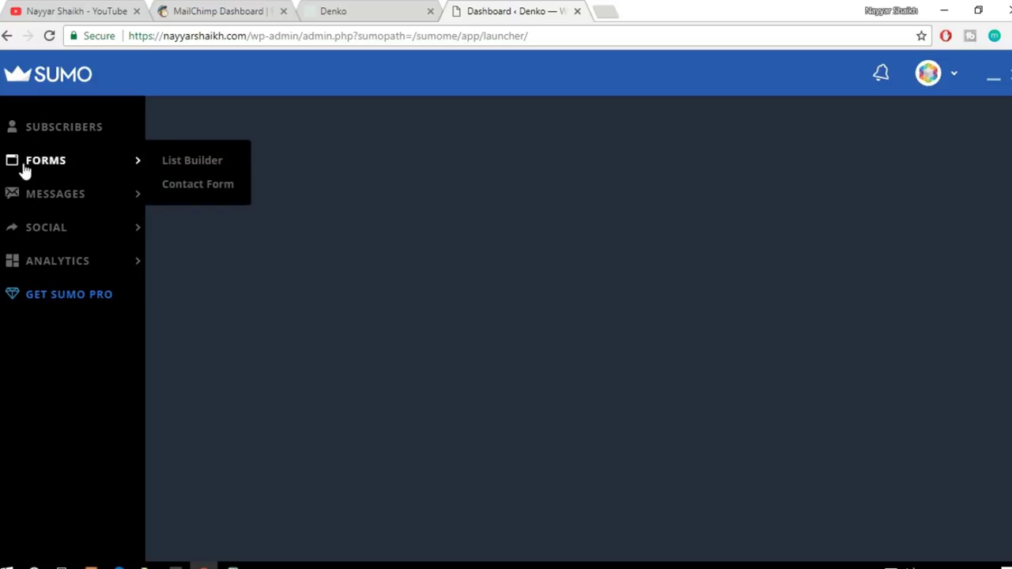
Step: From the List Builder forms list, start a new form with the Collect Emails goal
{"action": "left_click", "coordinate": [219, 161]}
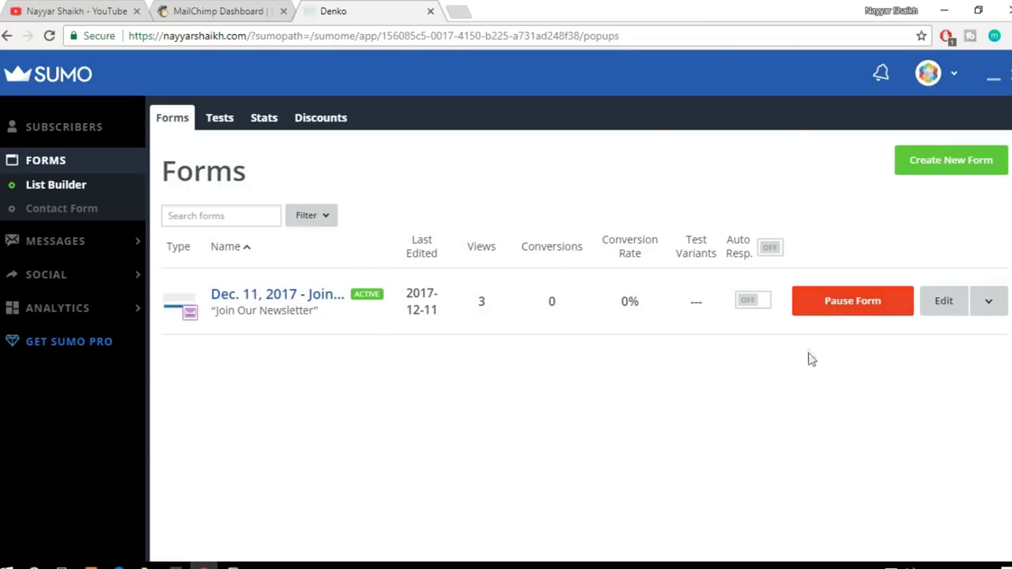
{"action": "left_click", "coordinate": [965, 171]}
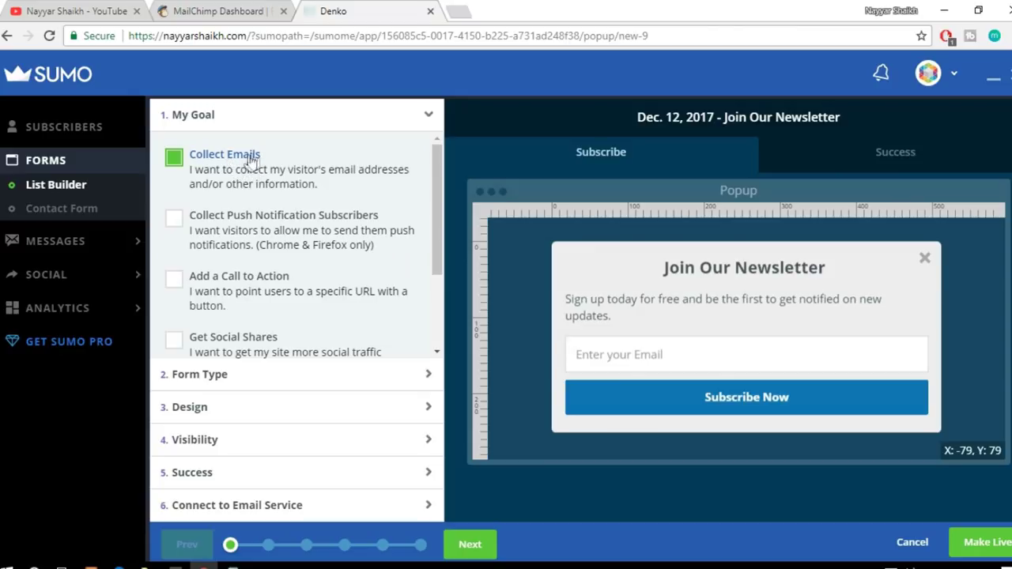
Step: Preview the Smart Bar form type, then set the new form back to Popup
{"action": "left_click", "coordinate": [218, 377]}
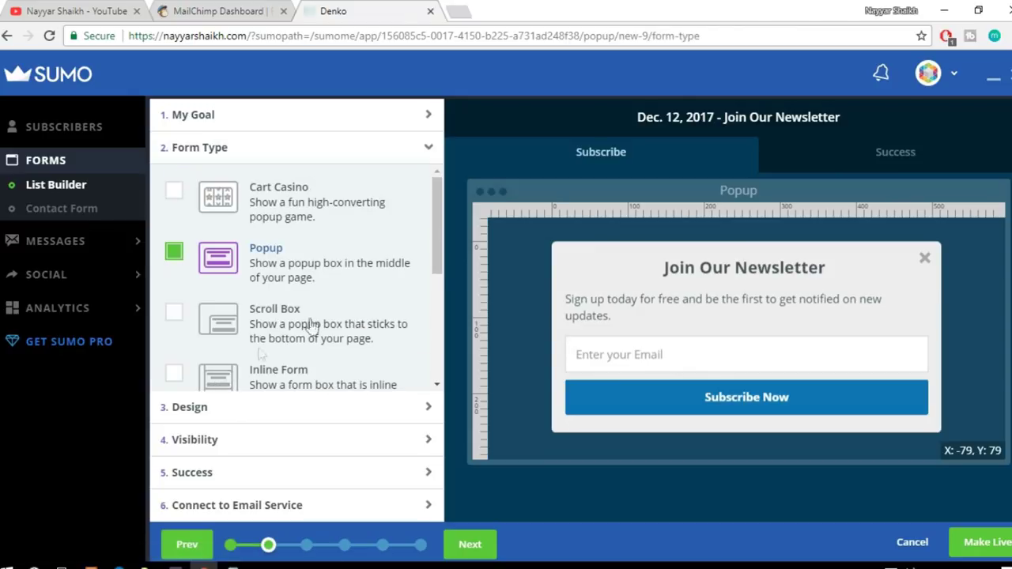
{"action": "scroll", "coordinate": [314, 273], "scroll_direction": "down", "scroll_amount": 5}
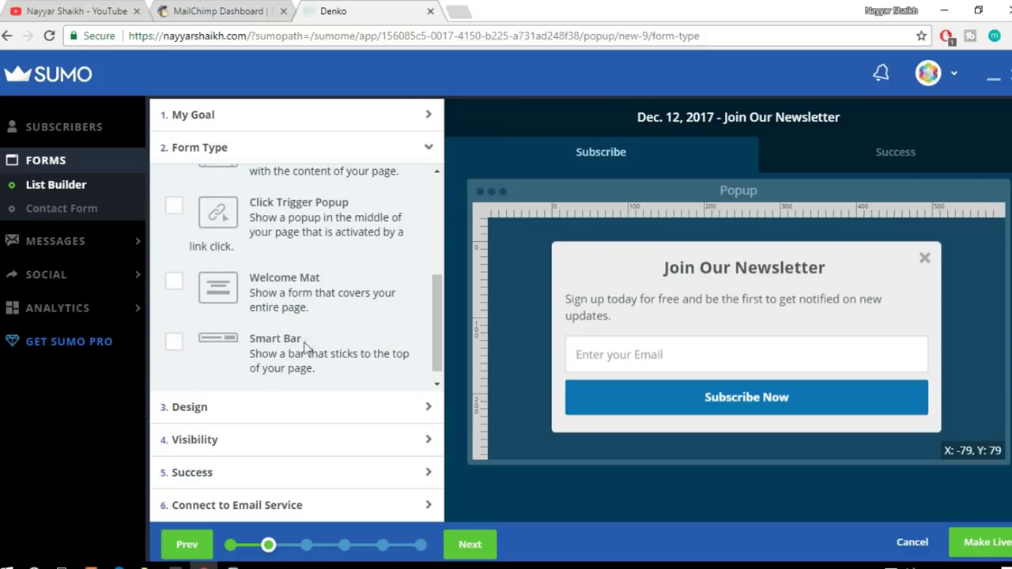
{"action": "left_click", "coordinate": [176, 346]}
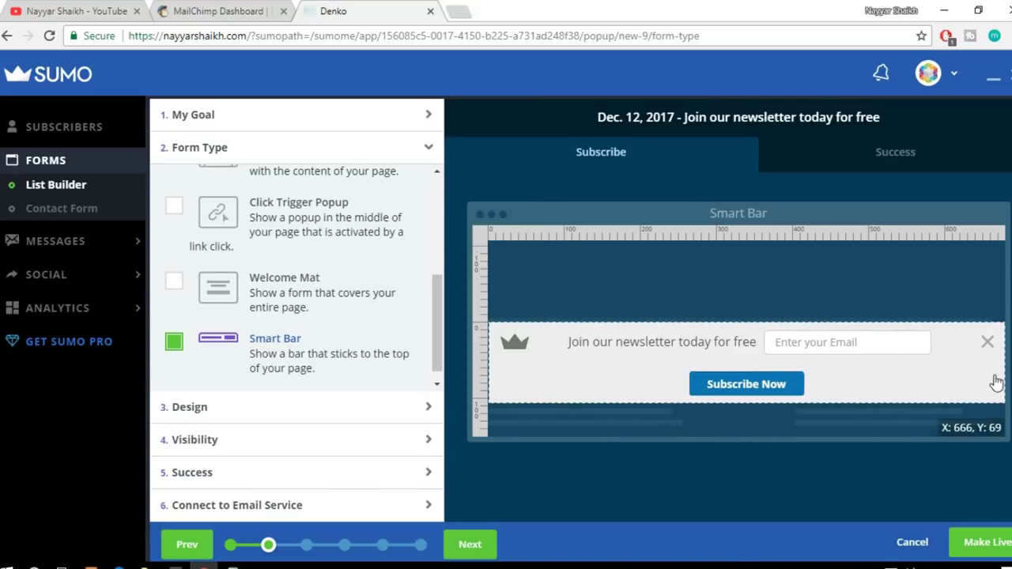
{"action": "scroll", "coordinate": [350, 292], "scroll_direction": "up", "scroll_amount": 5}
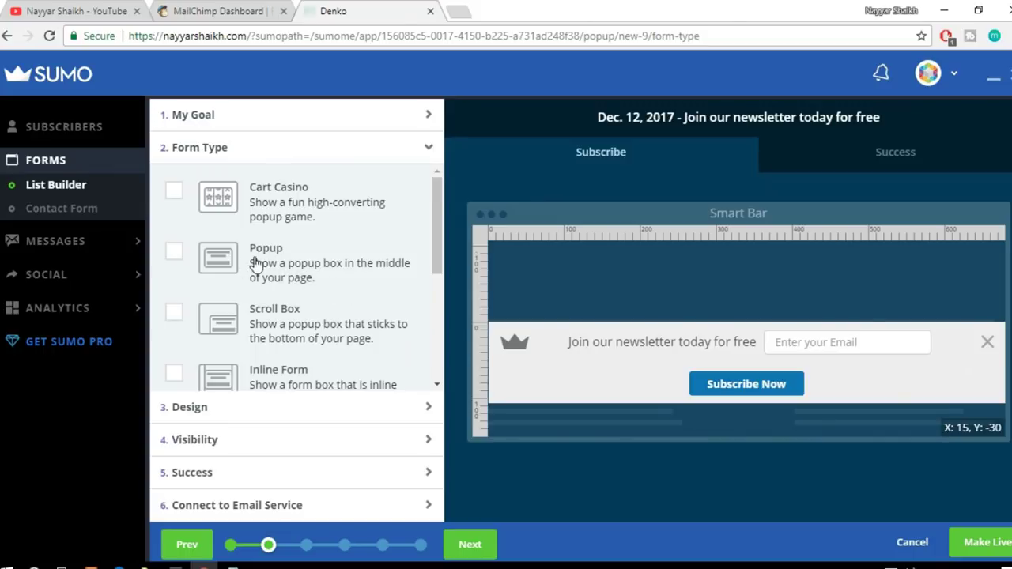
{"action": "left_click", "coordinate": [257, 264]}
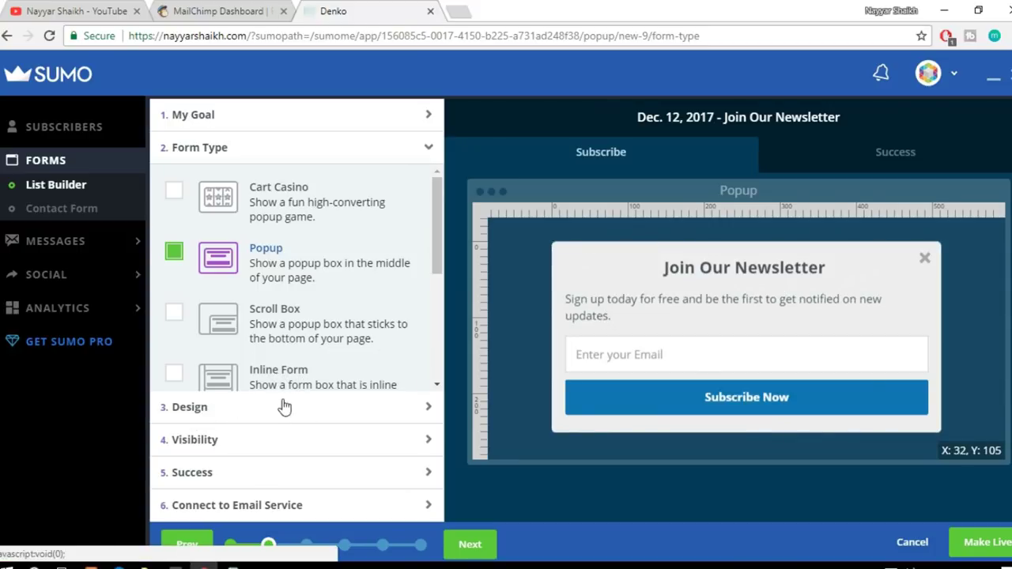
Step: Browse the Design step's template thumbnails, keeping the Default template selected
{"action": "left_click", "coordinate": [228, 412]}
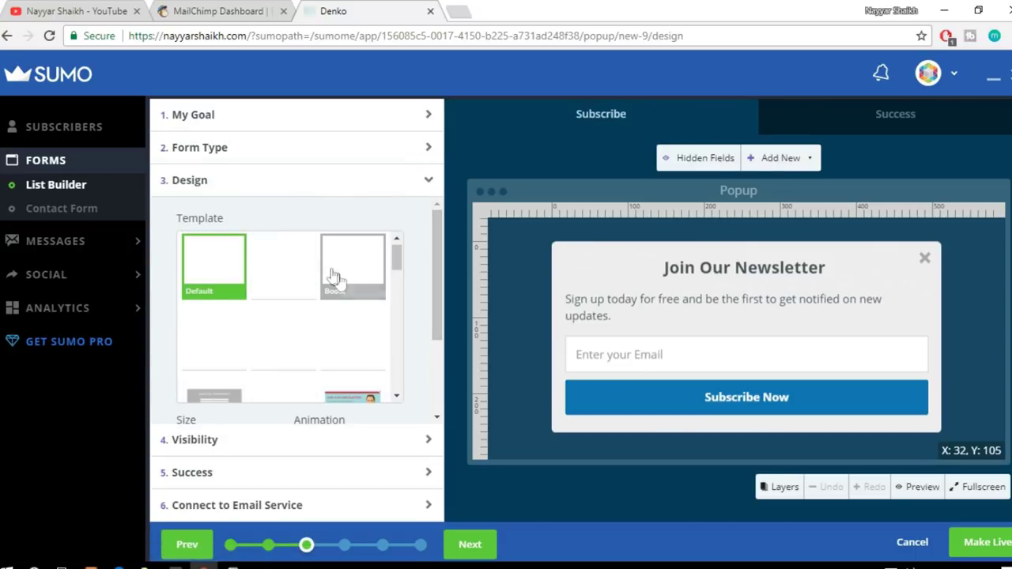
{"action": "scroll", "coordinate": [344, 365], "scroll_direction": "down", "scroll_amount": 2}
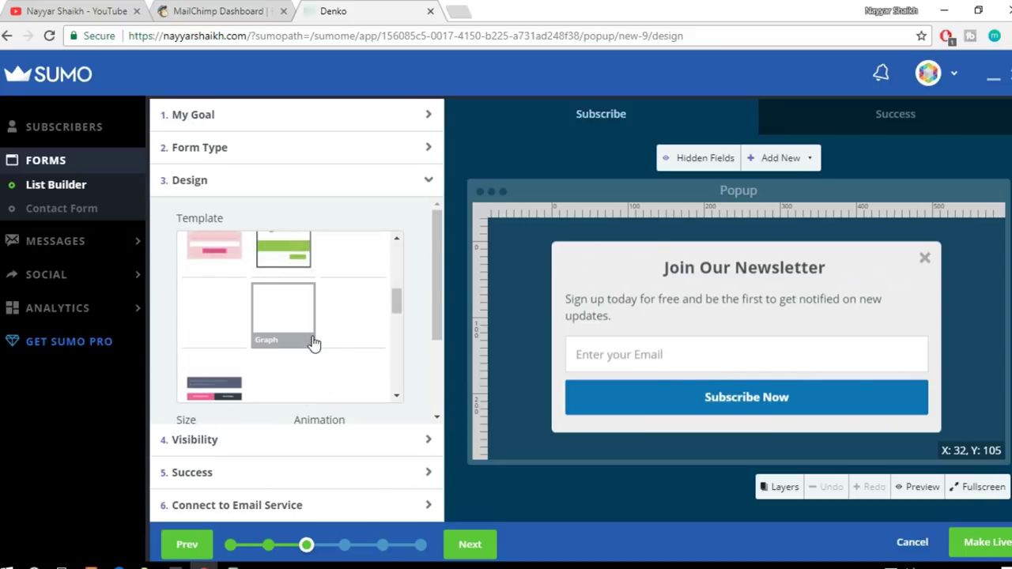
{"action": "scroll", "coordinate": [314, 342], "scroll_direction": "up", "scroll_amount": 2}
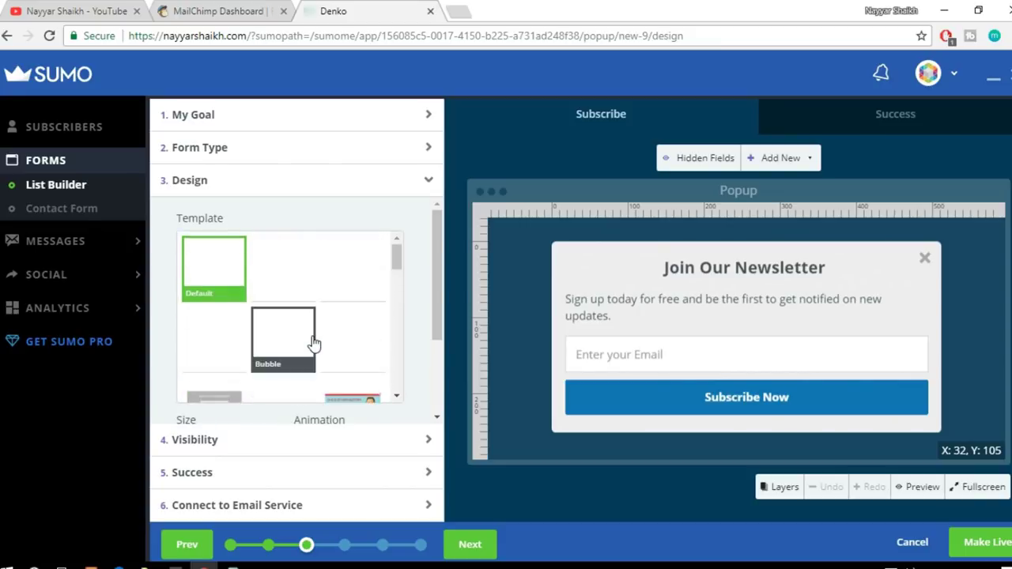
{"action": "left_click_drag", "start_coordinate": [398, 263], "coordinate": [391, 237]}
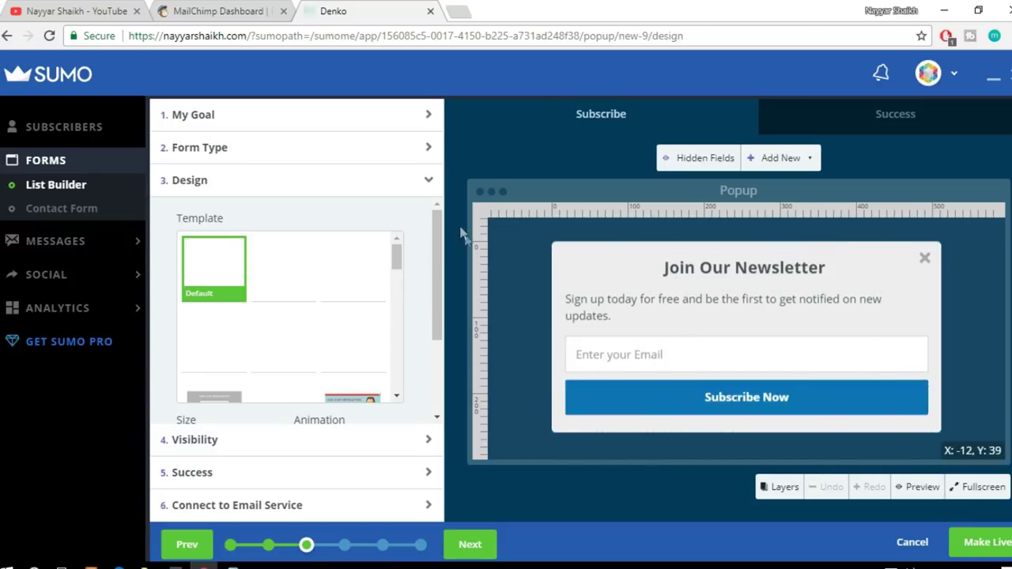
Step: Replace 'Join Our' with 'BloggDude' so the heading reads 'BloggDude Newsletter'
{"action": "left_click", "coordinate": [727, 291]}
{"action": "left_click", "coordinate": [743, 267]}
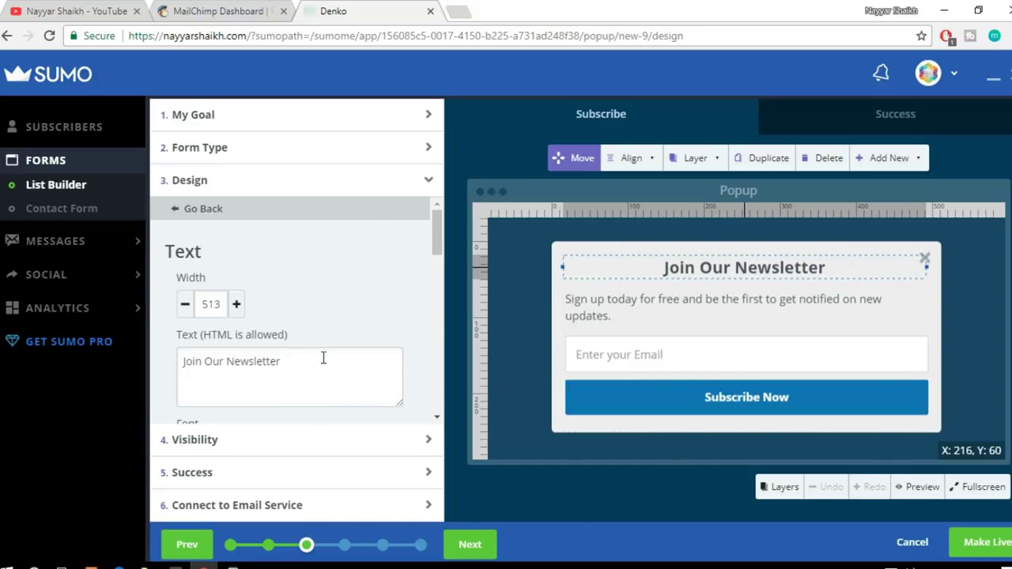
{"action": "left_click_drag", "start_coordinate": [224, 360], "coordinate": [128, 360]}
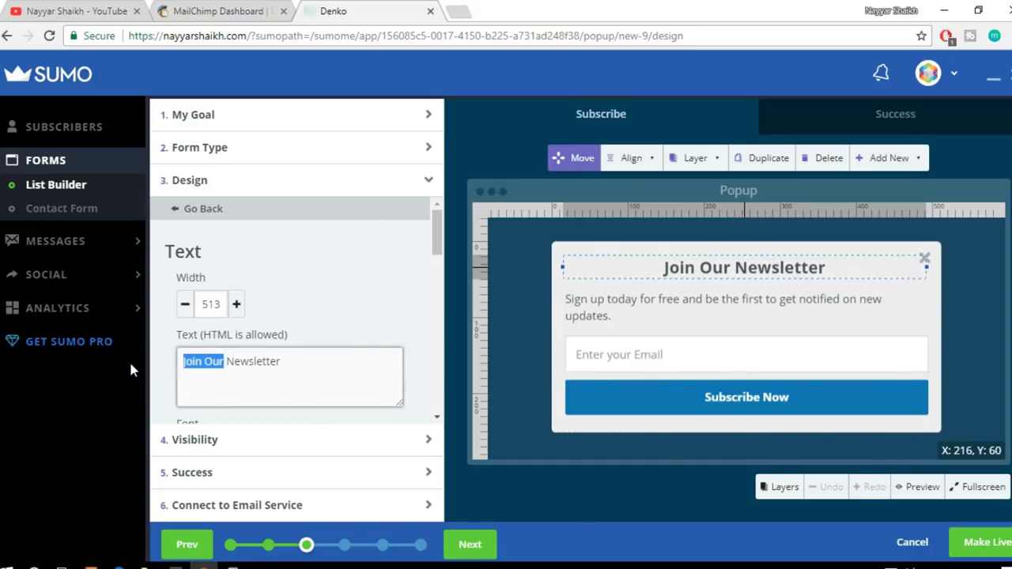
{"action": "type", "text": "Blo"}
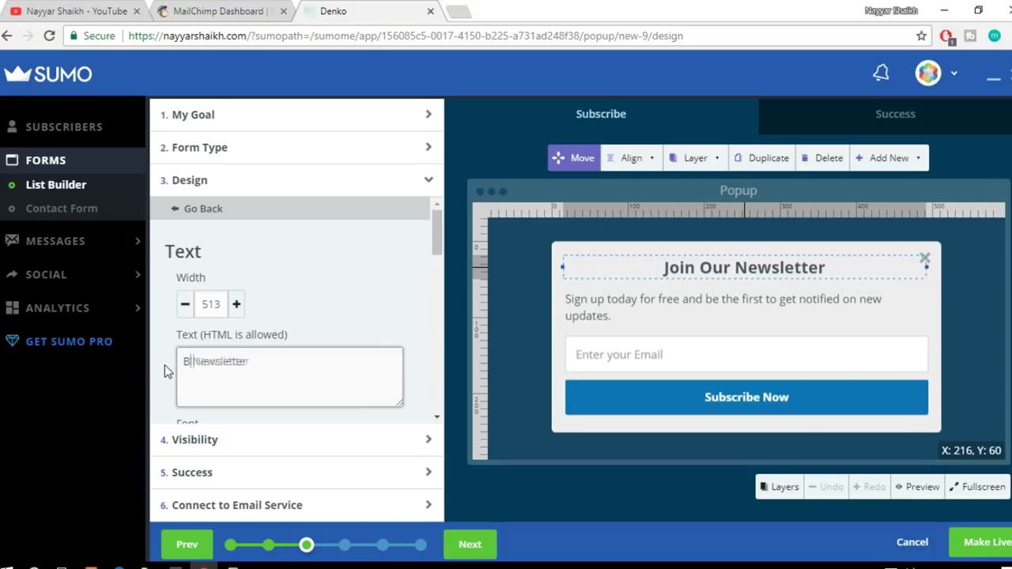
{"action": "type", "text": "gg"}
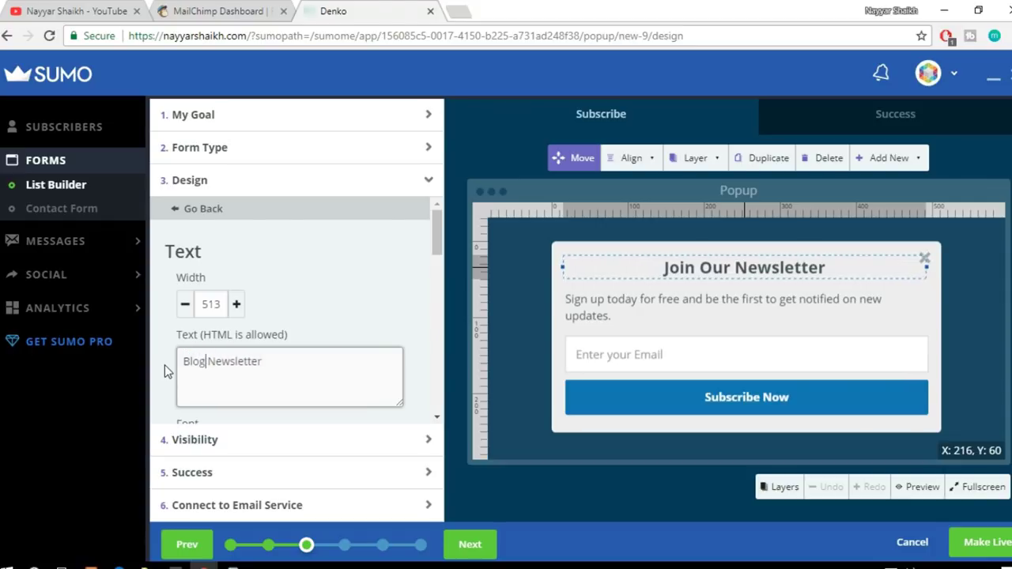
{"action": "type", "text": "Dude"}
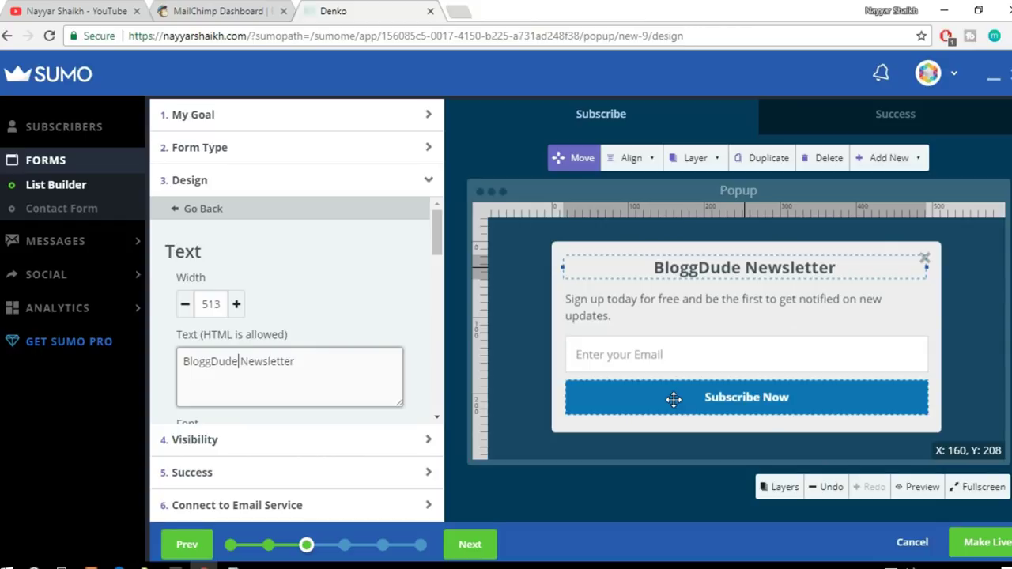
Step: Review the Subscribe Now button's settings: full width, bold, 16px text
{"action": "left_click", "coordinate": [691, 410]}
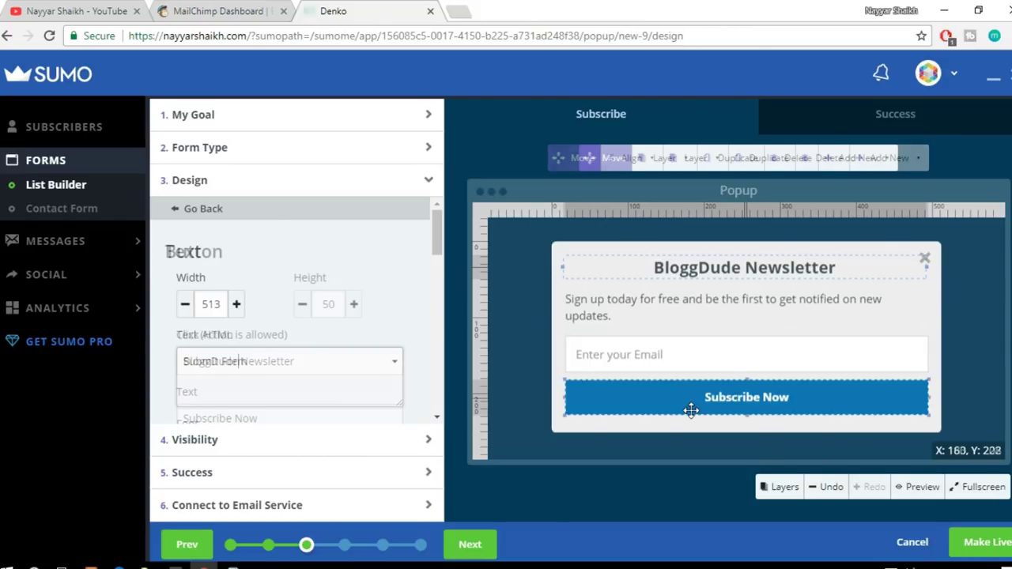
{"action": "scroll", "coordinate": [340, 332], "scroll_direction": "down", "scroll_amount": 1}
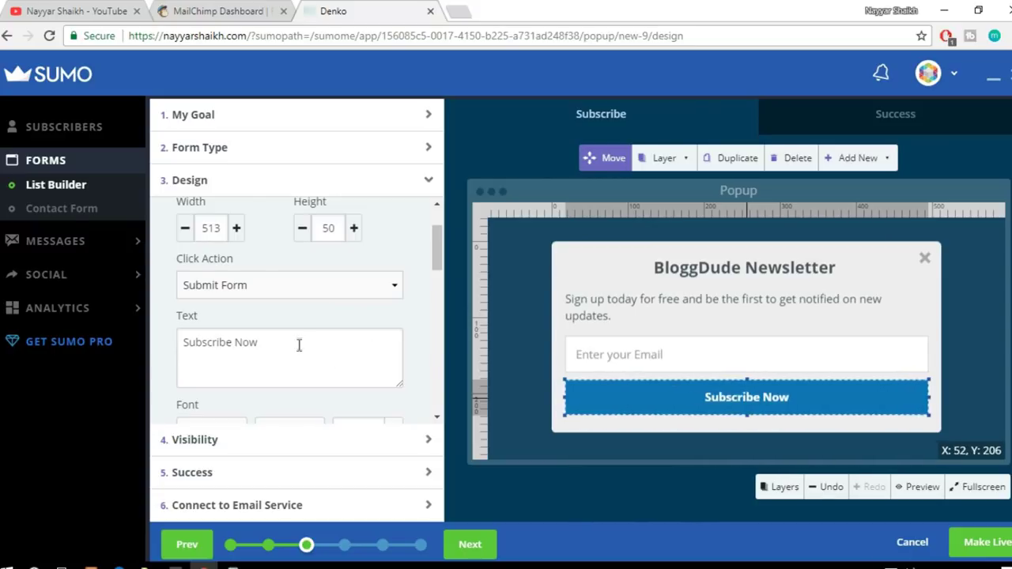
{"action": "scroll", "coordinate": [320, 344], "scroll_direction": "down", "scroll_amount": 2}
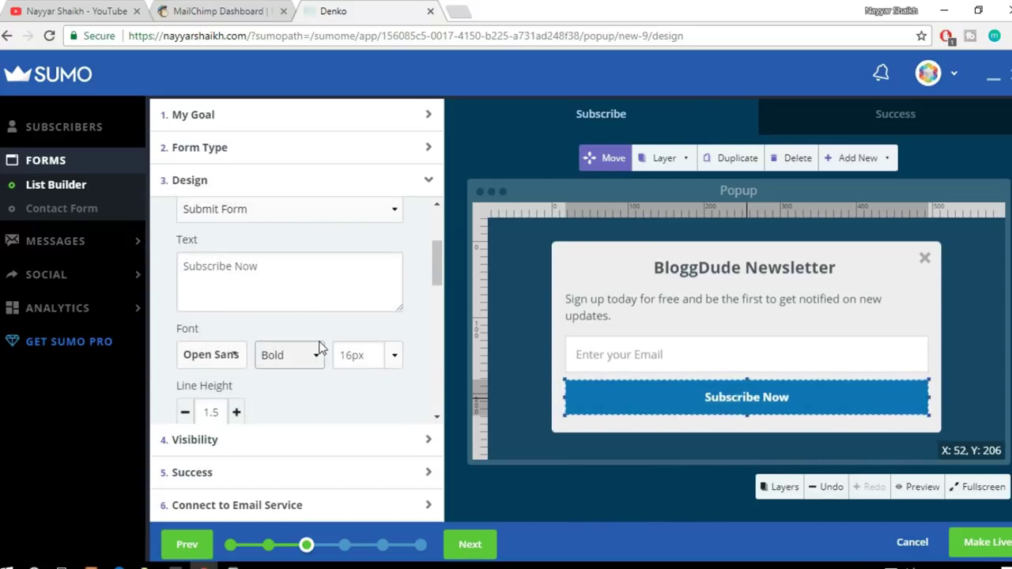
{"action": "scroll", "coordinate": [338, 357], "scroll_direction": "down", "scroll_amount": 3}
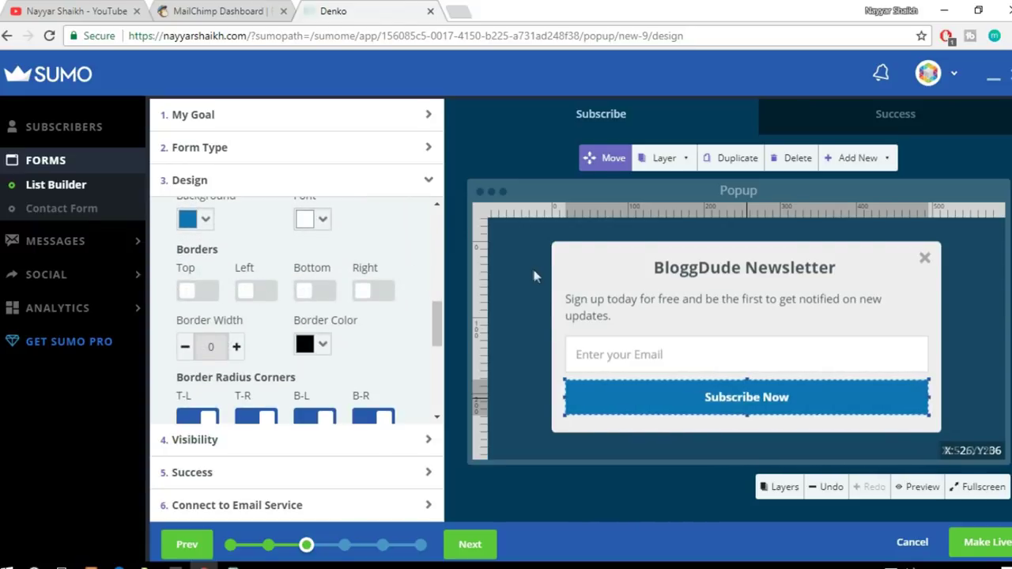
{"action": "scroll", "coordinate": [395, 354], "scroll_direction": "down", "scroll_amount": 2}
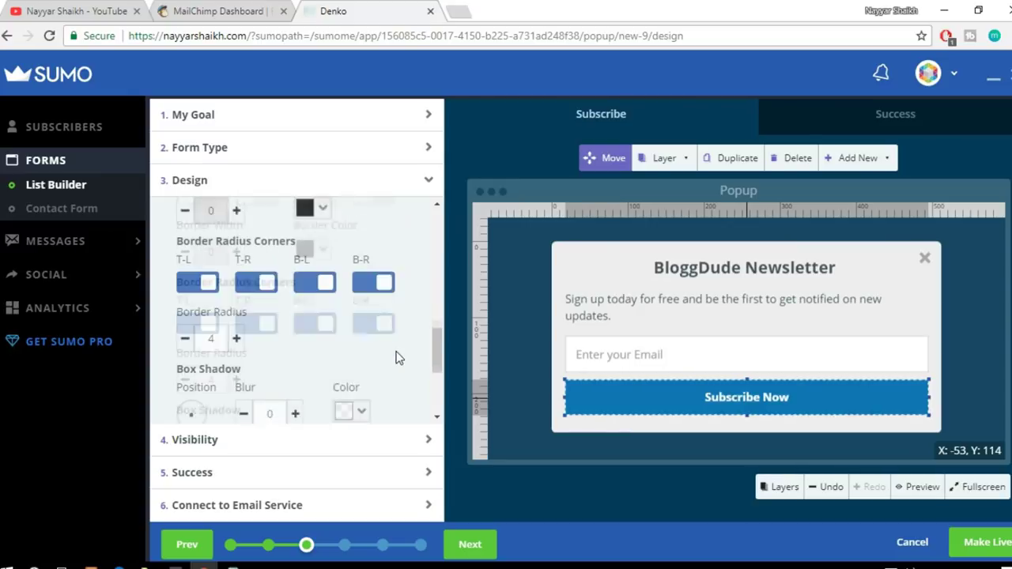
{"action": "scroll", "coordinate": [398, 360], "scroll_direction": "up", "scroll_amount": 5}
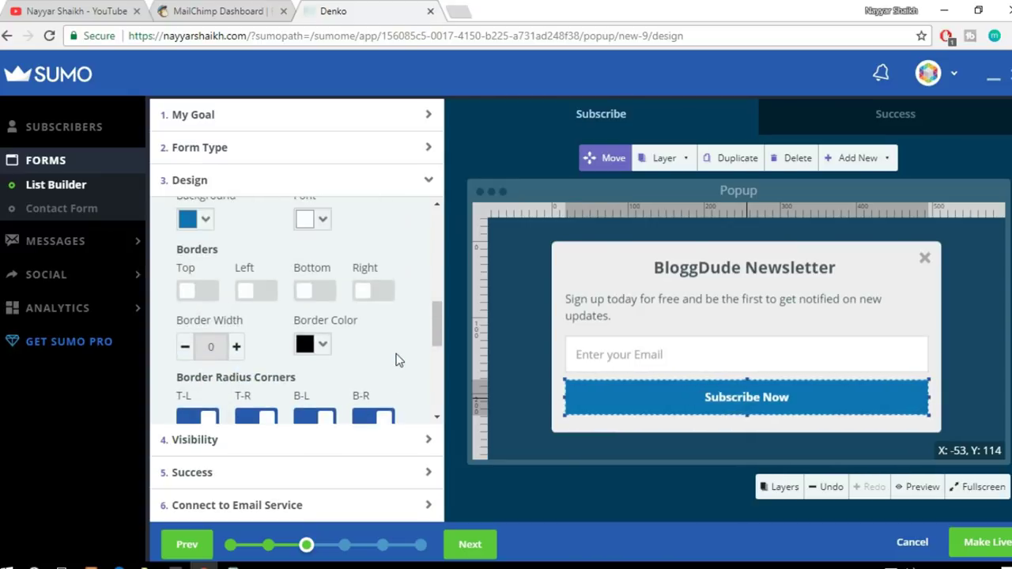
{"action": "scroll", "coordinate": [399, 340], "scroll_direction": "up", "scroll_amount": 3}
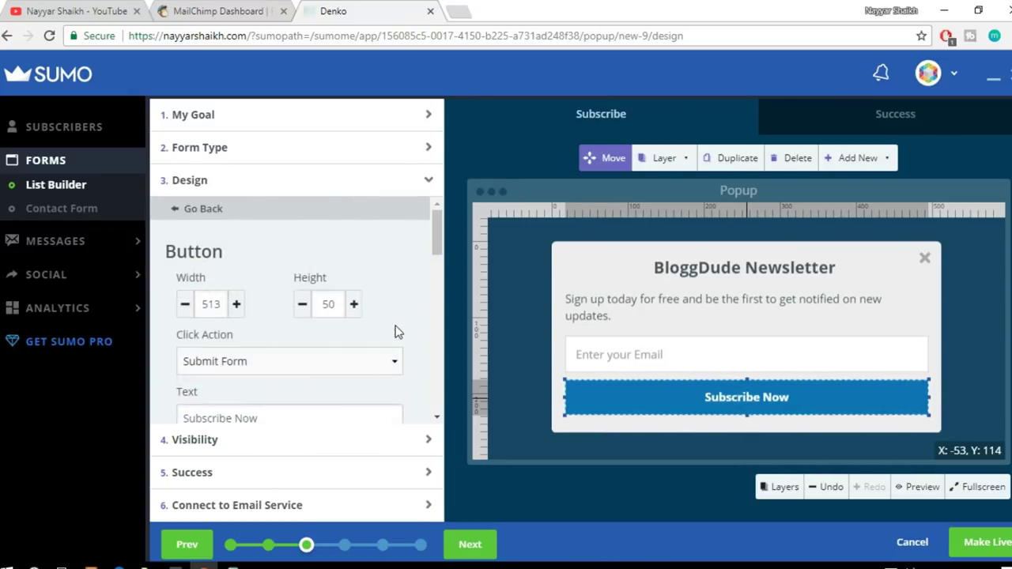
{"action": "scroll", "coordinate": [398, 340], "scroll_direction": "down", "scroll_amount": 2}
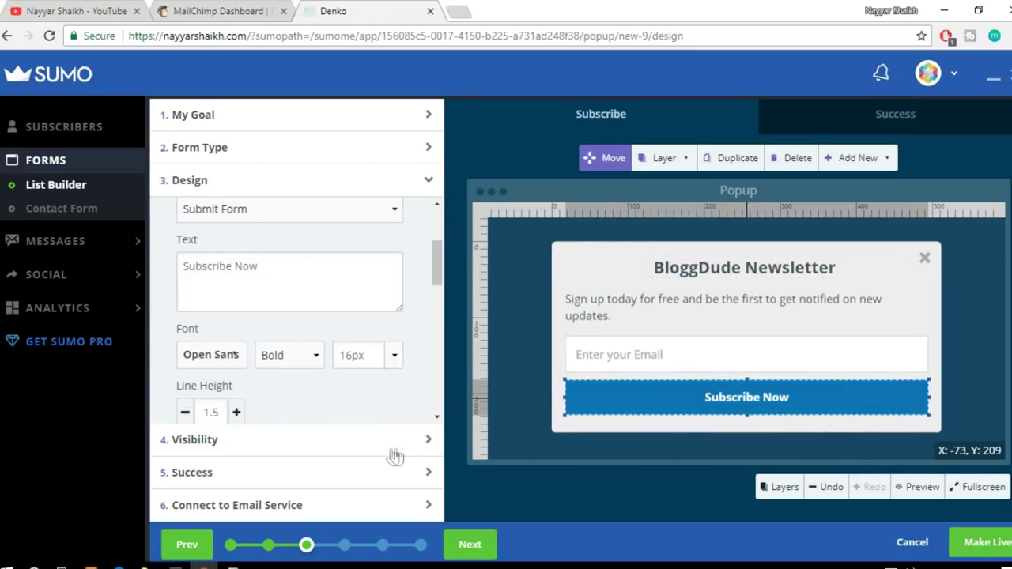
Step: Set the popup's Visibility to Manual Mode after briefly trying Smart Mode
{"action": "left_click", "coordinate": [317, 447]}
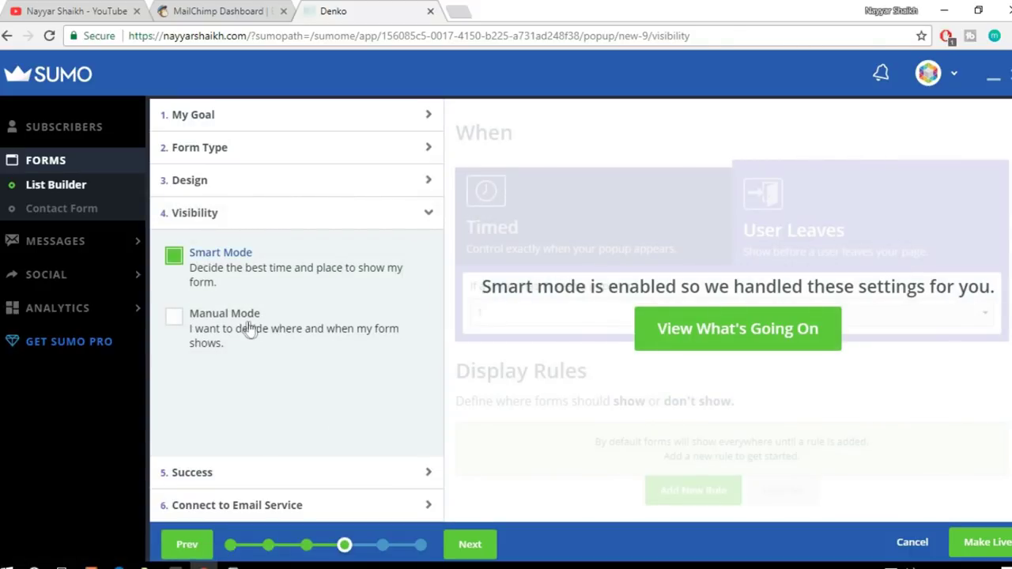
{"action": "left_click", "coordinate": [248, 328]}
{"action": "left_click", "coordinate": [251, 280]}
{"action": "left_click", "coordinate": [231, 333]}
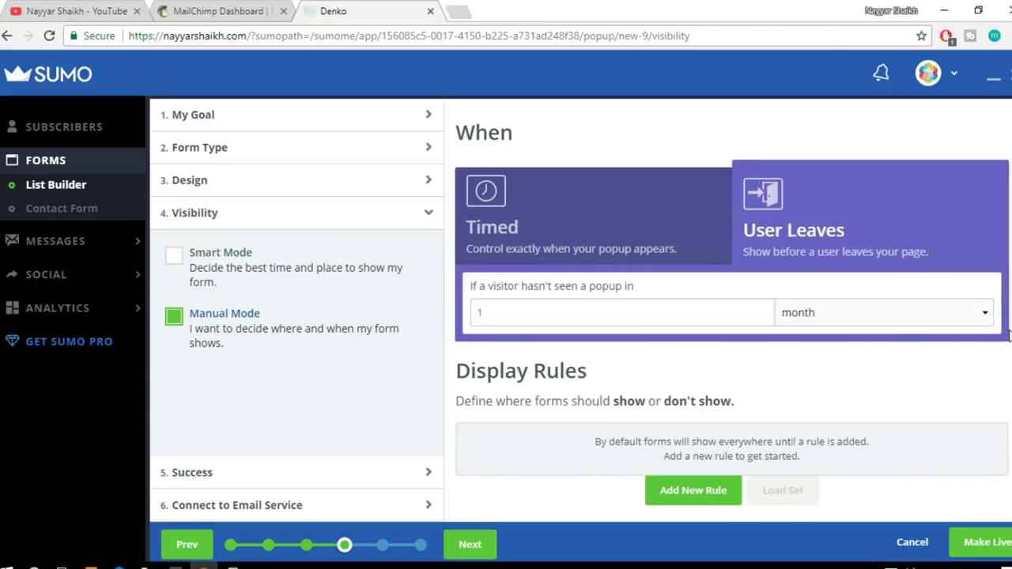
Step: Try the 5-second show-after-delay trigger, then choose showing the popup on exit
{"action": "left_click", "coordinate": [567, 231]}
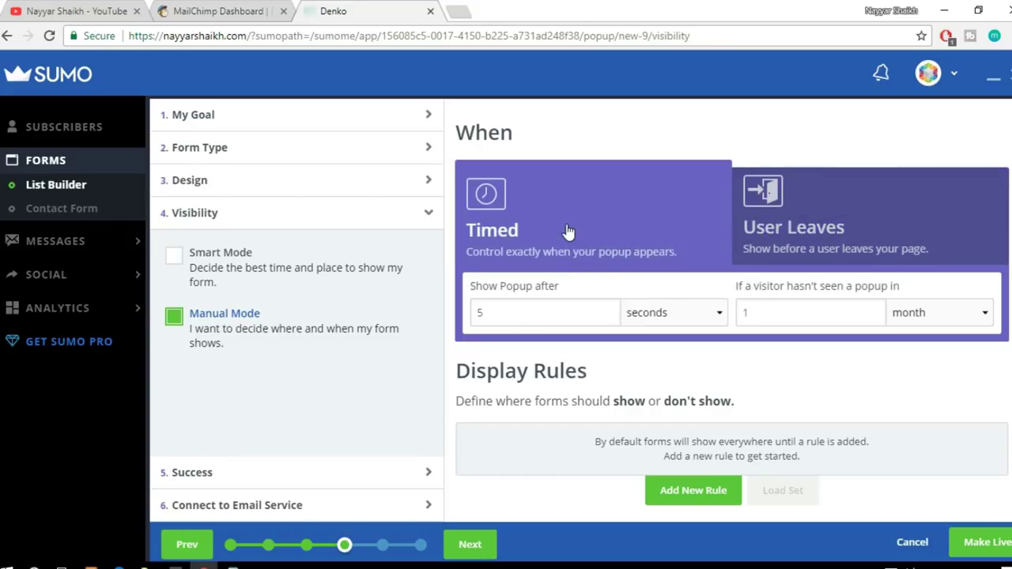
{"action": "left_click", "coordinate": [830, 230]}
{"action": "left_click", "coordinate": [593, 218]}
{"action": "left_click", "coordinate": [524, 312]}
{"action": "left_click_drag", "start_coordinate": [524, 314], "coordinate": [446, 314]}
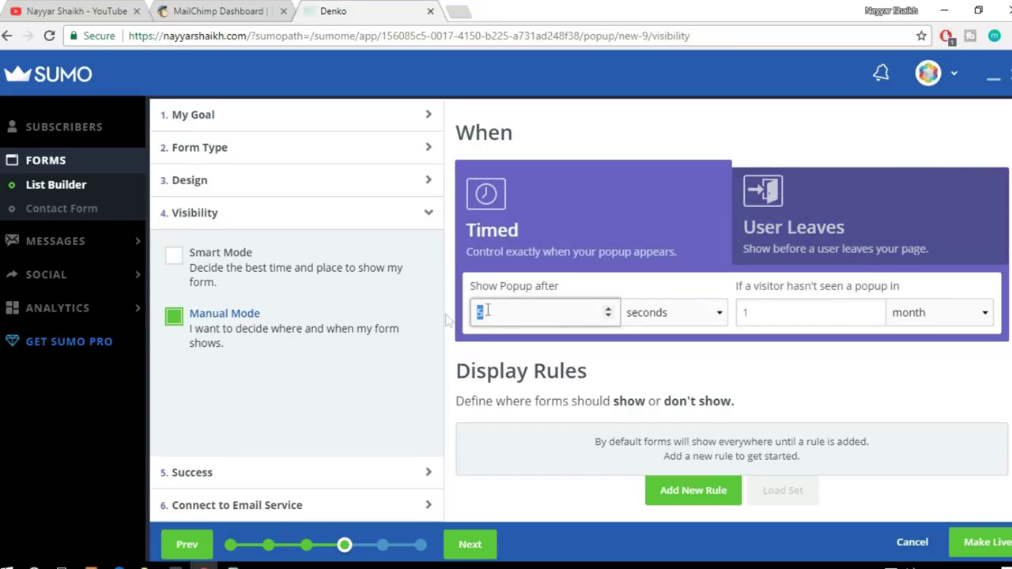
{"action": "left_click", "coordinate": [676, 313]}
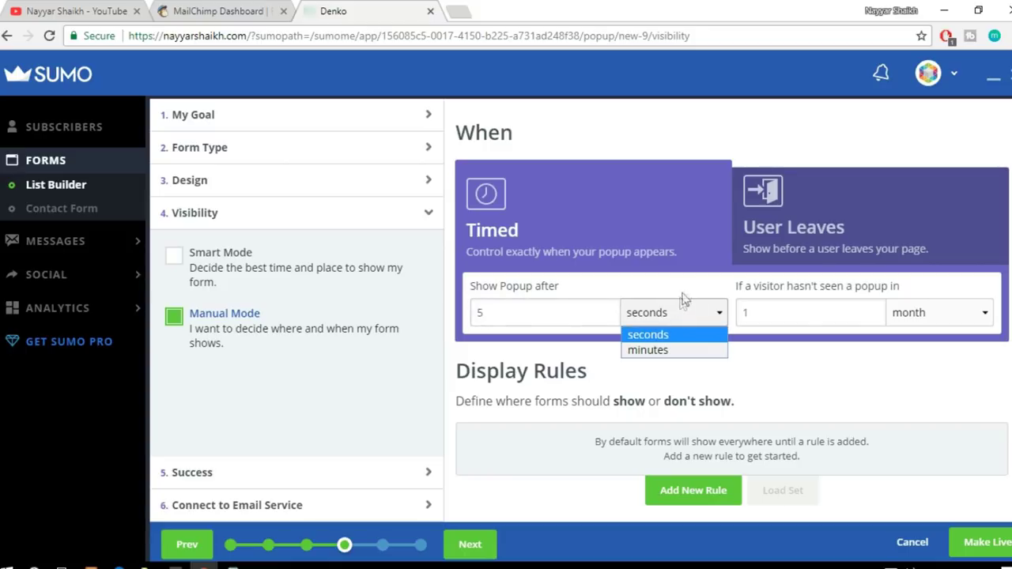
{"action": "left_click", "coordinate": [669, 317]}
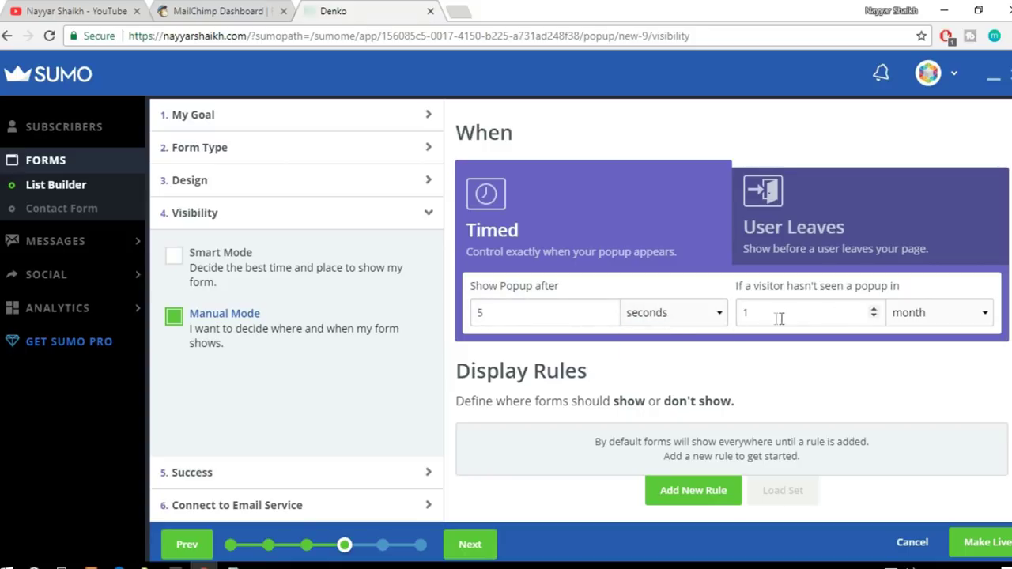
{"action": "left_click", "coordinate": [832, 224]}
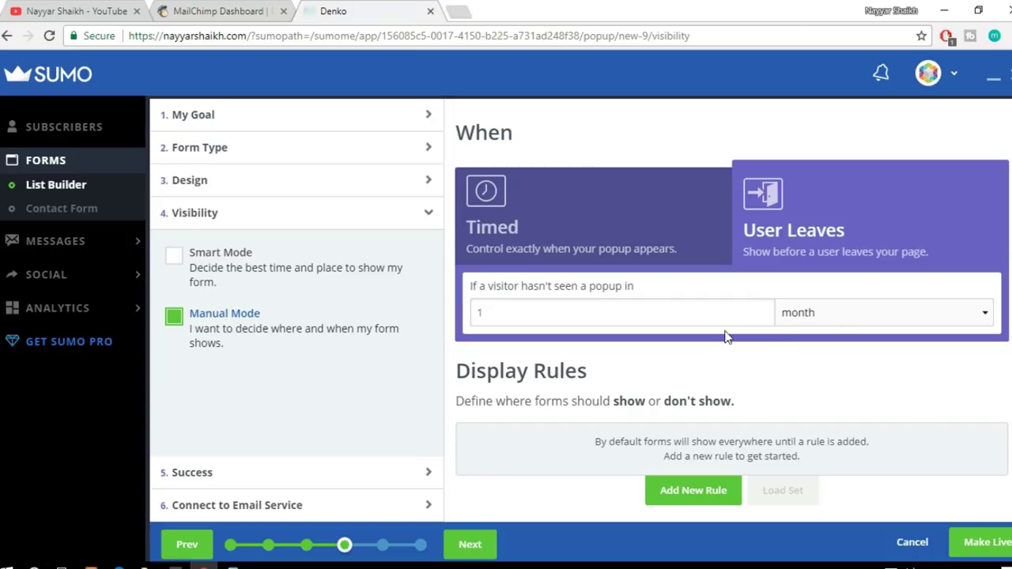
Step: Keep Manual Mode after toggling Smart Mode again, and review the Display Rules
{"action": "left_click", "coordinate": [228, 282]}
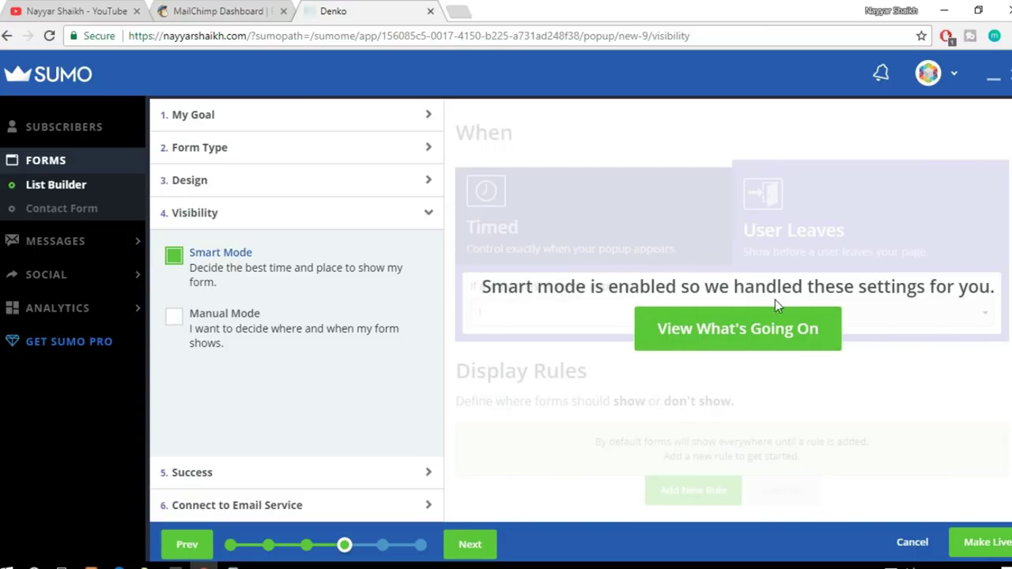
{"action": "left_click", "coordinate": [764, 336]}
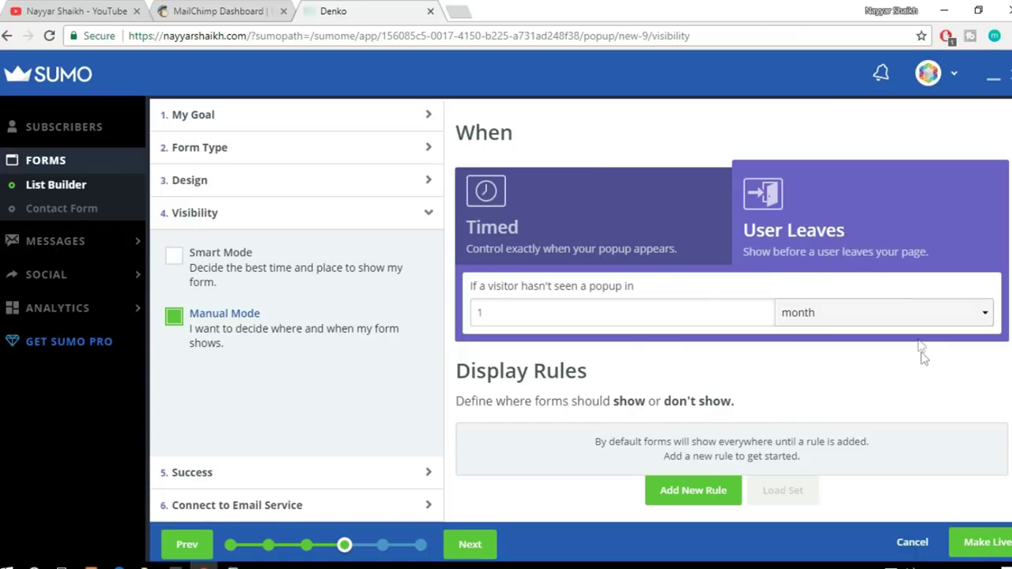
{"action": "scroll", "coordinate": [924, 359], "scroll_direction": "down", "scroll_amount": 1}
{"action": "scroll", "coordinate": [927, 371], "scroll_direction": "down", "scroll_amount": 1}
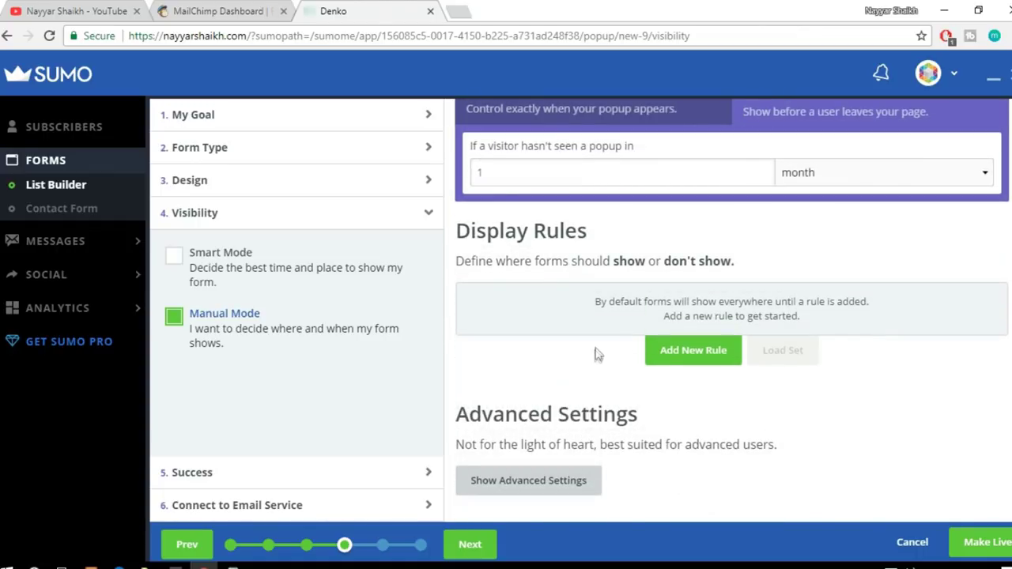
{"action": "scroll", "coordinate": [850, 372], "scroll_direction": "up", "scroll_amount": 2}
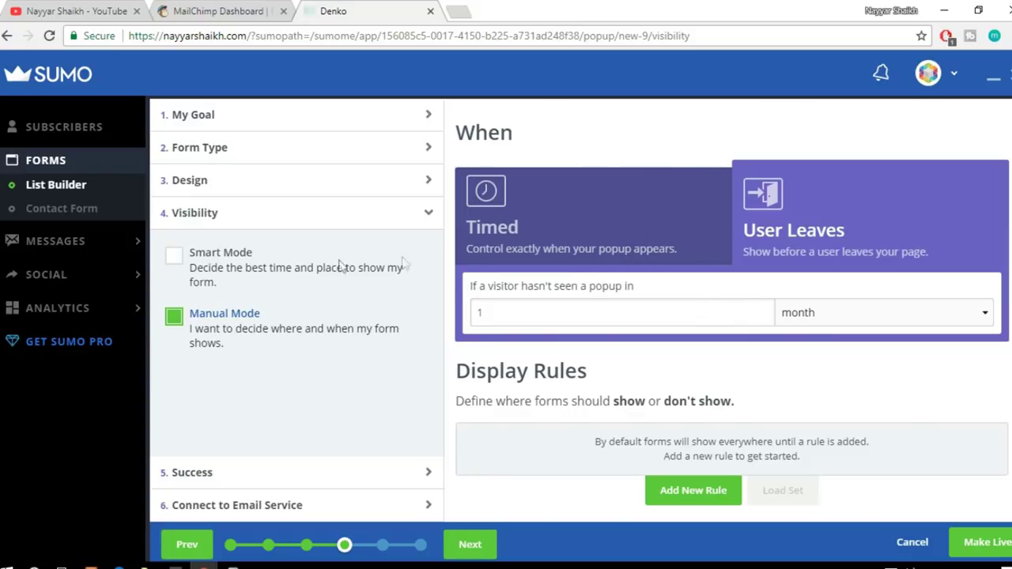
Step: On Success, try Download Content Upgrade and Redirect URL, leaving the URL empty
{"action": "left_click", "coordinate": [336, 475]}
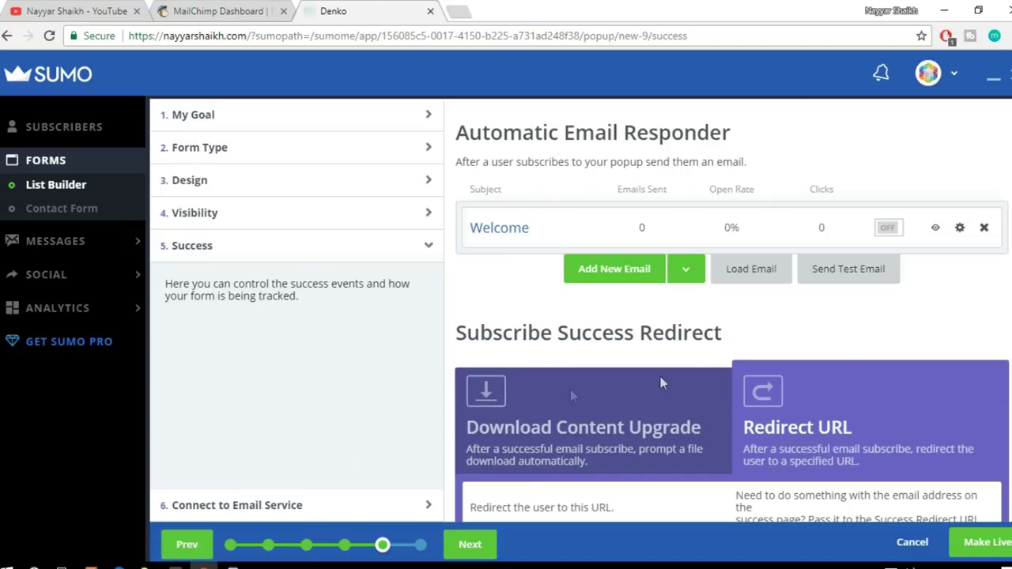
{"action": "scroll", "coordinate": [972, 356], "scroll_direction": "down", "scroll_amount": 1}
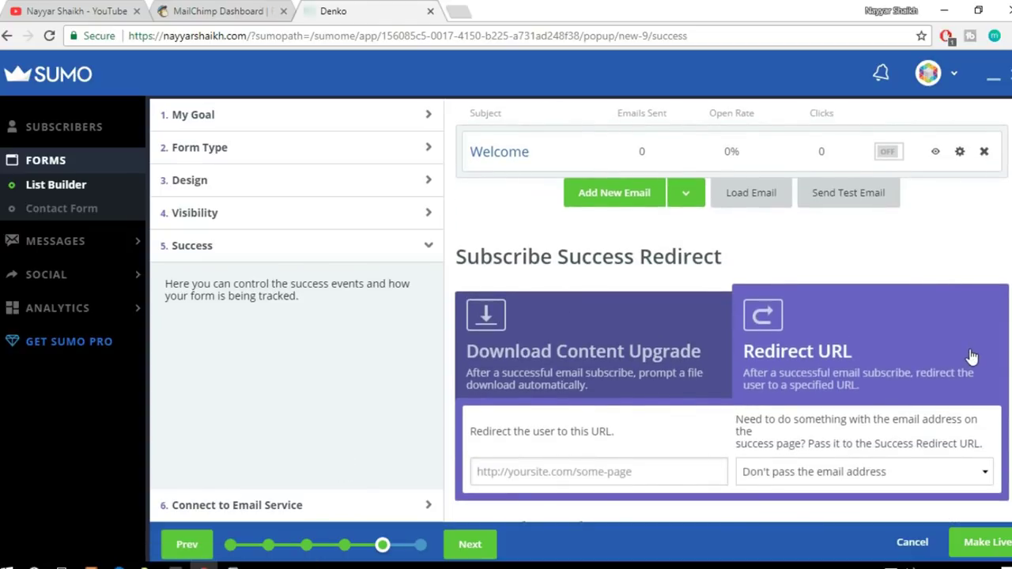
{"action": "scroll", "coordinate": [972, 357], "scroll_direction": "up", "scroll_amount": 1}
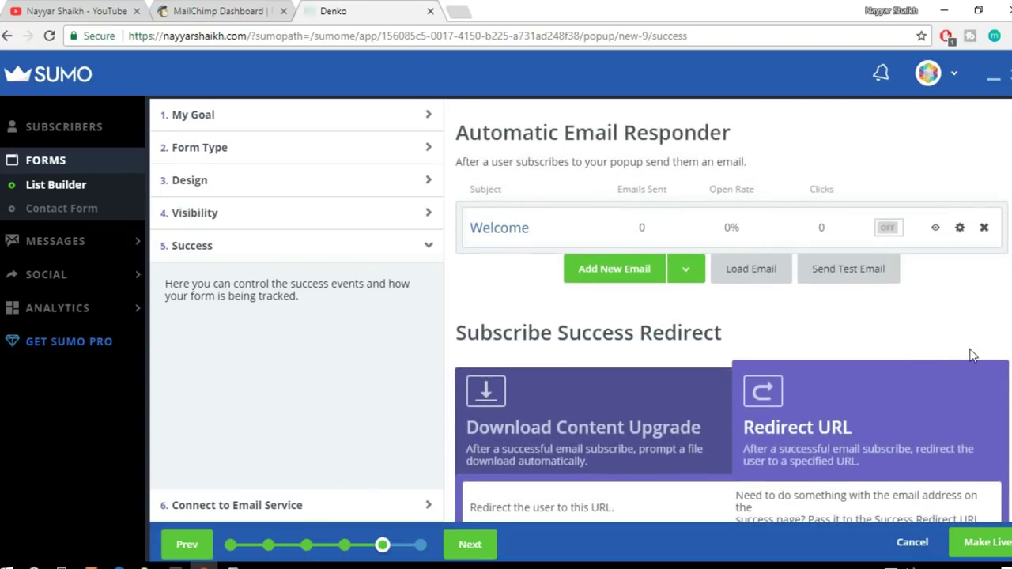
{"action": "scroll", "coordinate": [976, 349], "scroll_direction": "down", "scroll_amount": 3}
{"action": "left_click", "coordinate": [617, 221]}
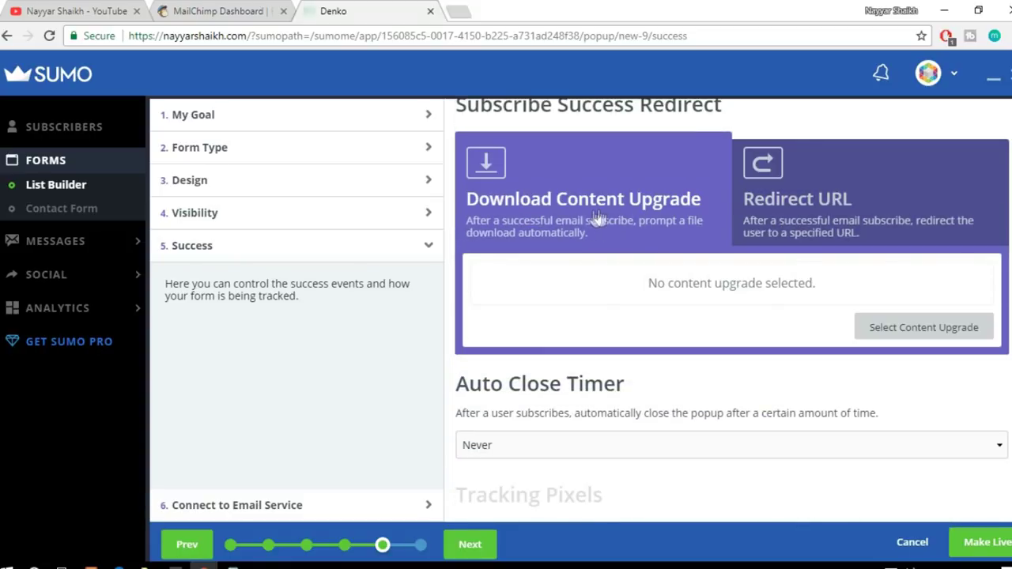
{"action": "left_click", "coordinate": [794, 199]}
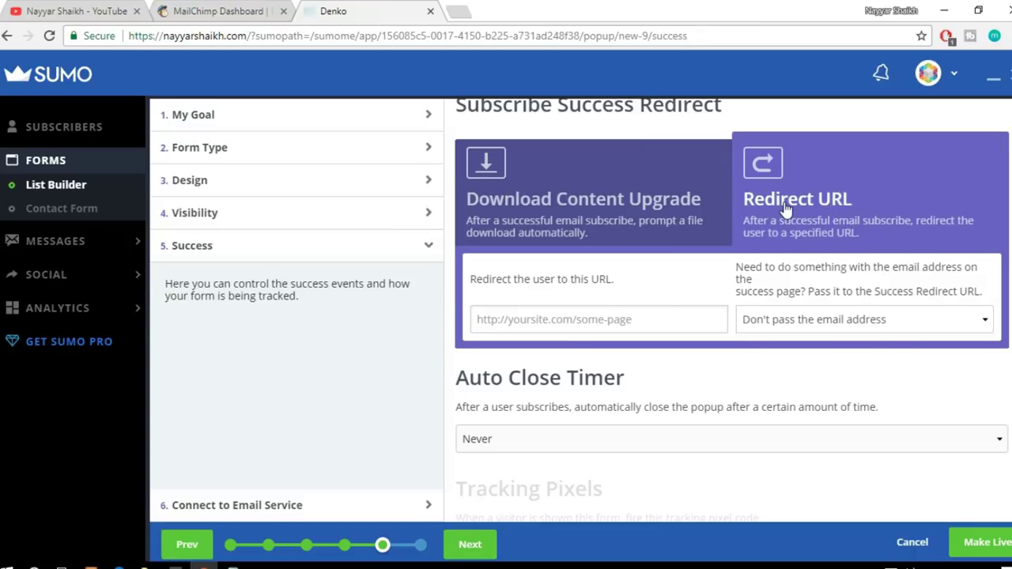
{"action": "left_click", "coordinate": [607, 318]}
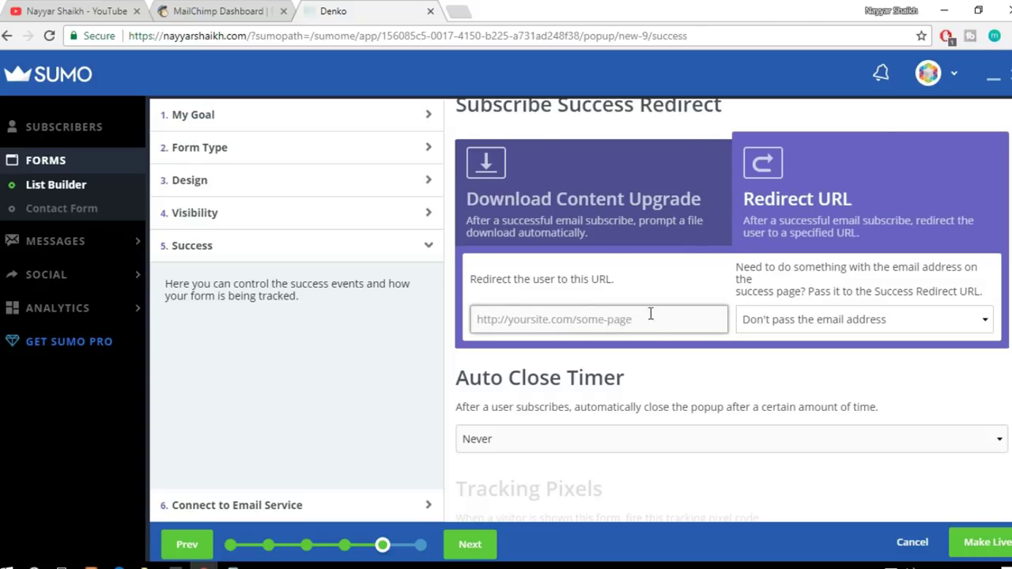
{"action": "left_click", "coordinate": [884, 388]}
{"action": "scroll", "coordinate": [554, 198], "scroll_direction": "up", "scroll_amount": 3}
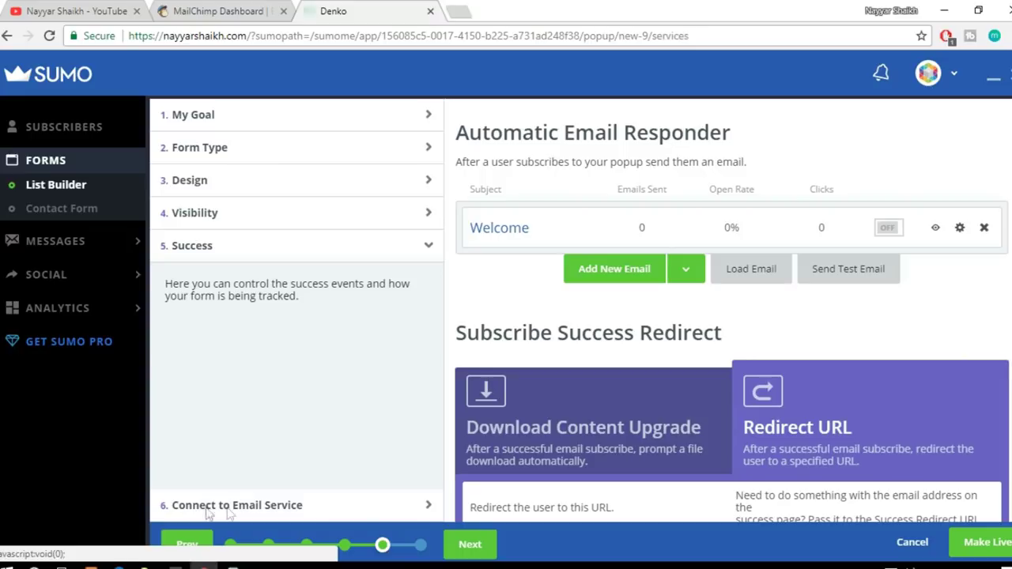
{"action": "left_click", "coordinate": [215, 511]}
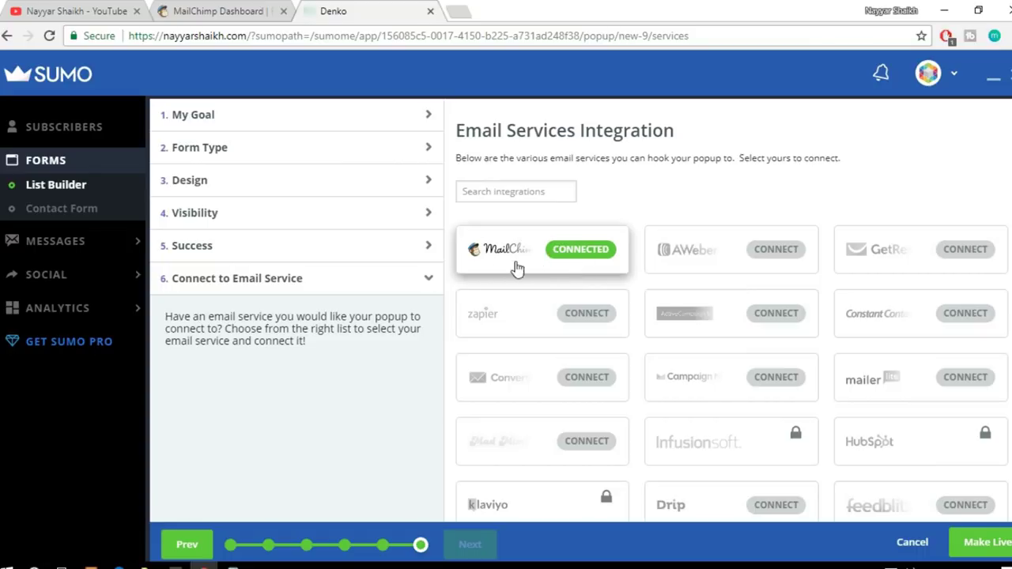
Step: In the connected MailChimp integration, choose the BloggDude45 mailing list
{"action": "left_click", "coordinate": [582, 253]}
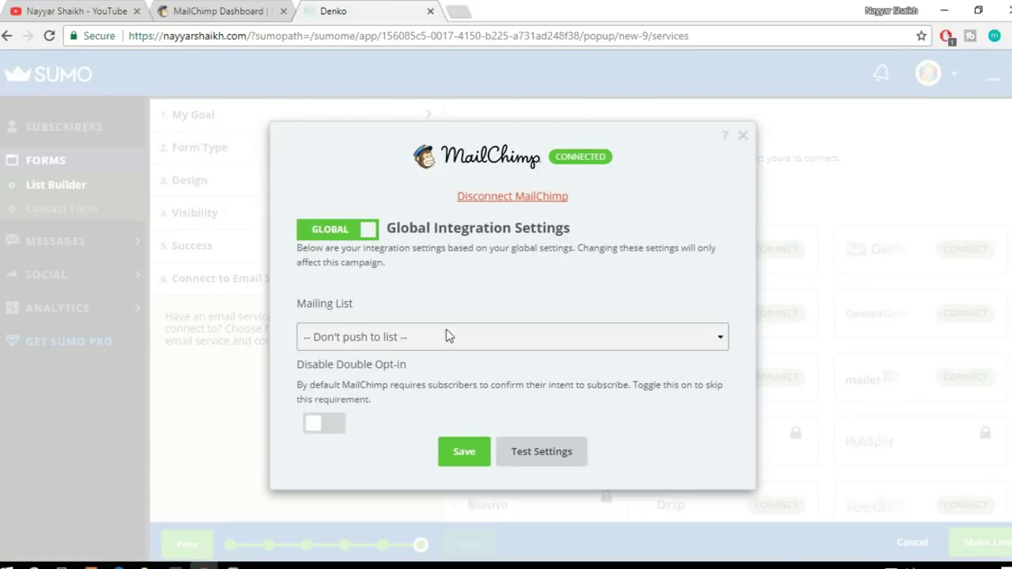
{"action": "left_click", "coordinate": [377, 339]}
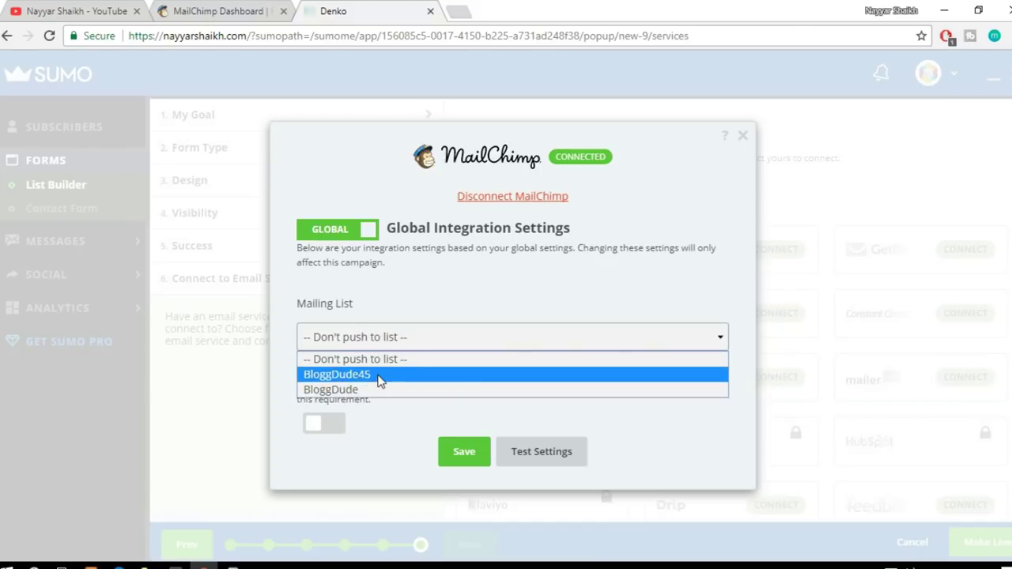
{"action": "left_click", "coordinate": [376, 374]}
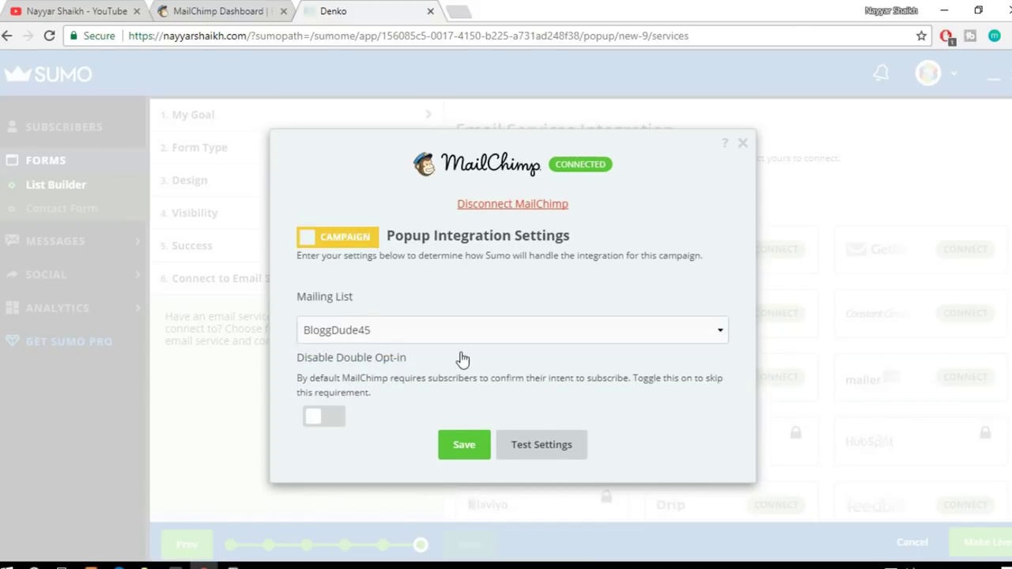
Step: Switch on Disable Double Opt-in and save the MailChimp integration
{"action": "left_click", "coordinate": [335, 418]}
{"action": "left_click", "coordinate": [339, 422]}
{"action": "left_click", "coordinate": [327, 417]}
{"action": "left_click_drag", "start_coordinate": [316, 380], "coordinate": [537, 398]}
{"action": "left_click", "coordinate": [550, 394]}
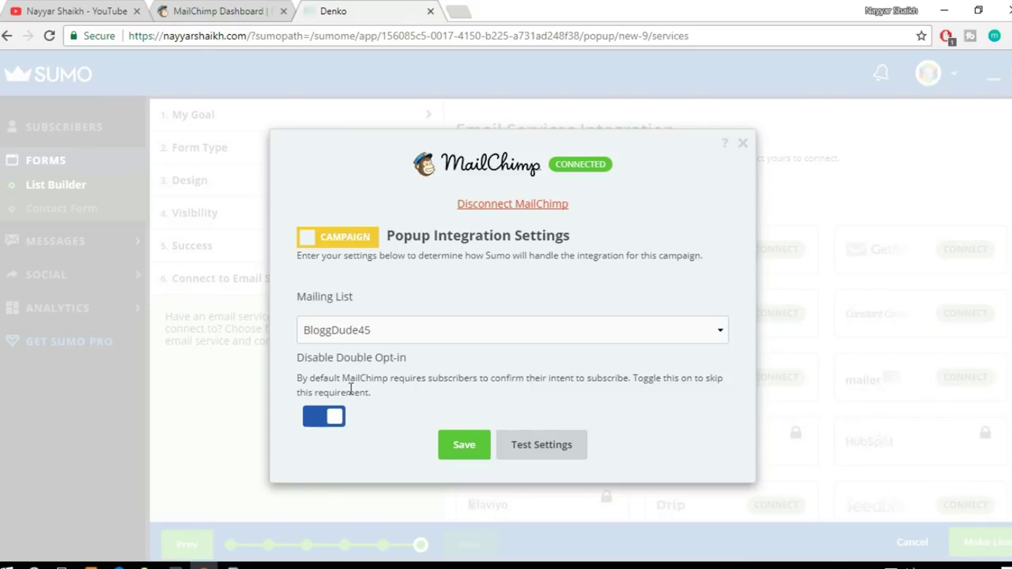
{"action": "left_click", "coordinate": [319, 423]}
{"action": "left_click", "coordinate": [331, 423]}
{"action": "left_click_drag", "start_coordinate": [296, 357], "coordinate": [379, 413]}
{"action": "left_click", "coordinate": [534, 460]}
{"action": "left_click", "coordinate": [483, 451]}
{"action": "scroll", "coordinate": [774, 402], "scroll_direction": "down", "scroll_amount": 5}
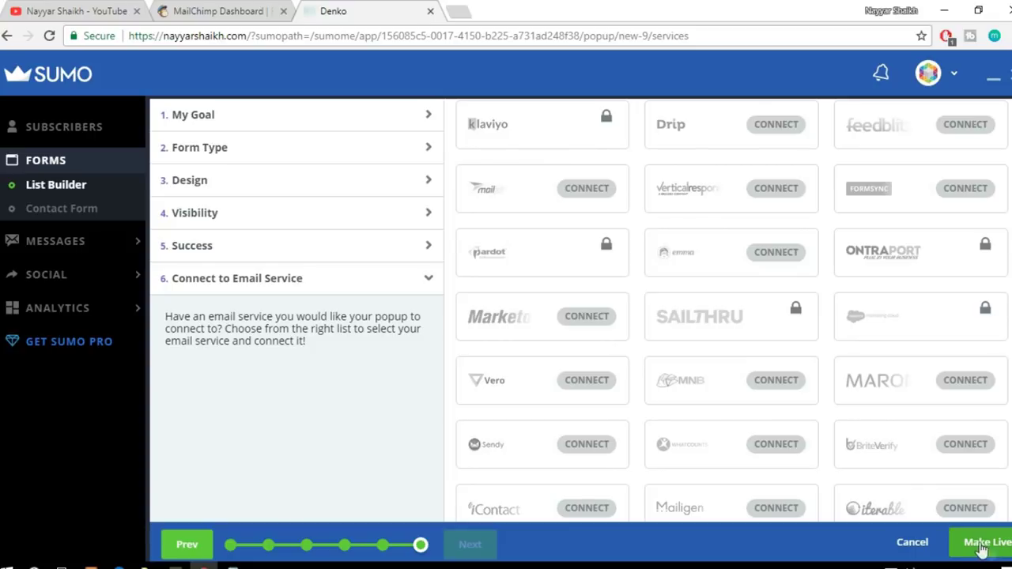
Step: Make the BloggDude Newsletter popup live, then select the site address in the browser
{"action": "left_click", "coordinate": [986, 546]}
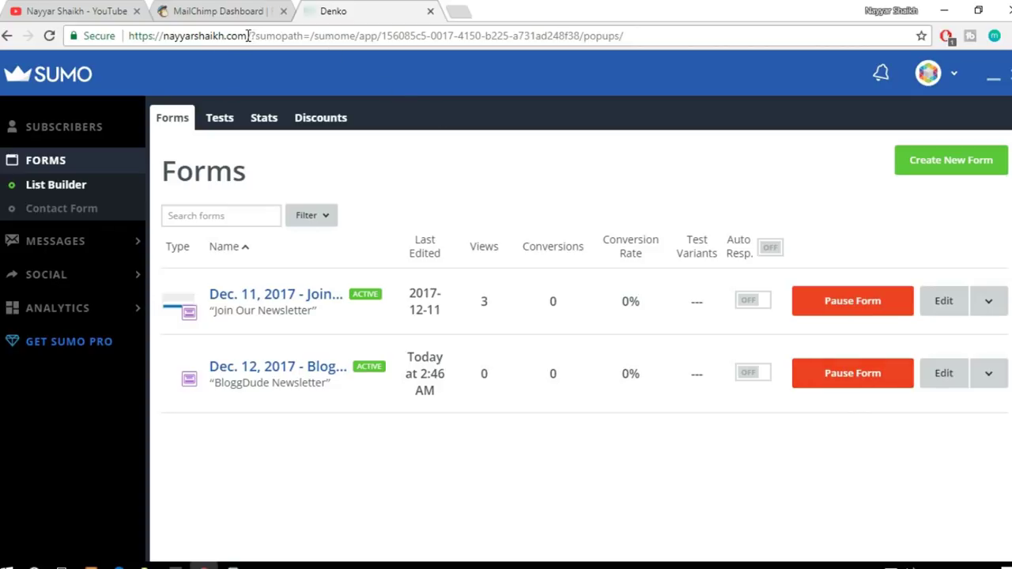
{"action": "left_click_drag", "start_coordinate": [247, 36], "coordinate": [108, 34]}
{"action": "key", "text": "ctrl+c"}
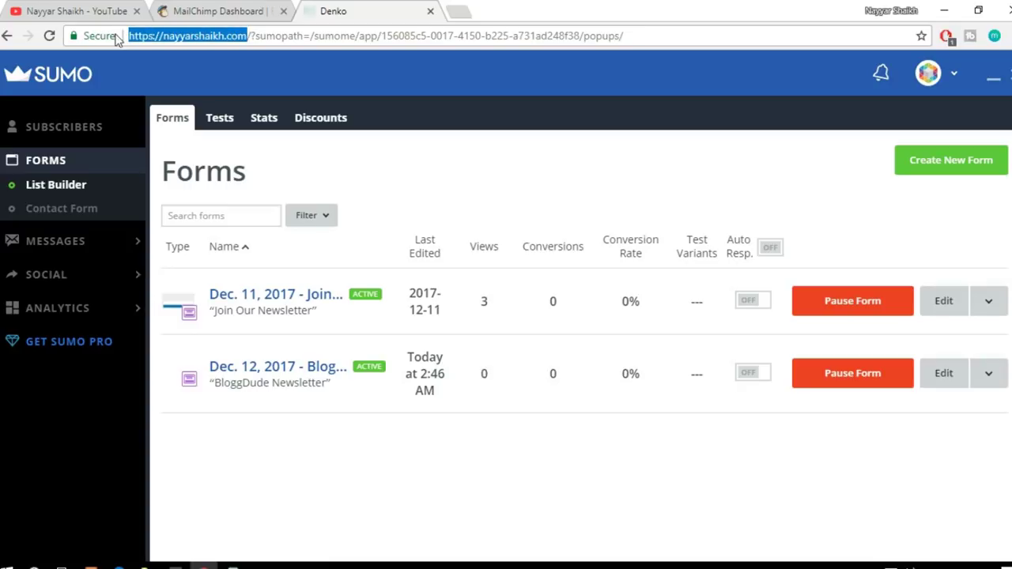
{"action": "left_click", "coordinate": [995, 35]}
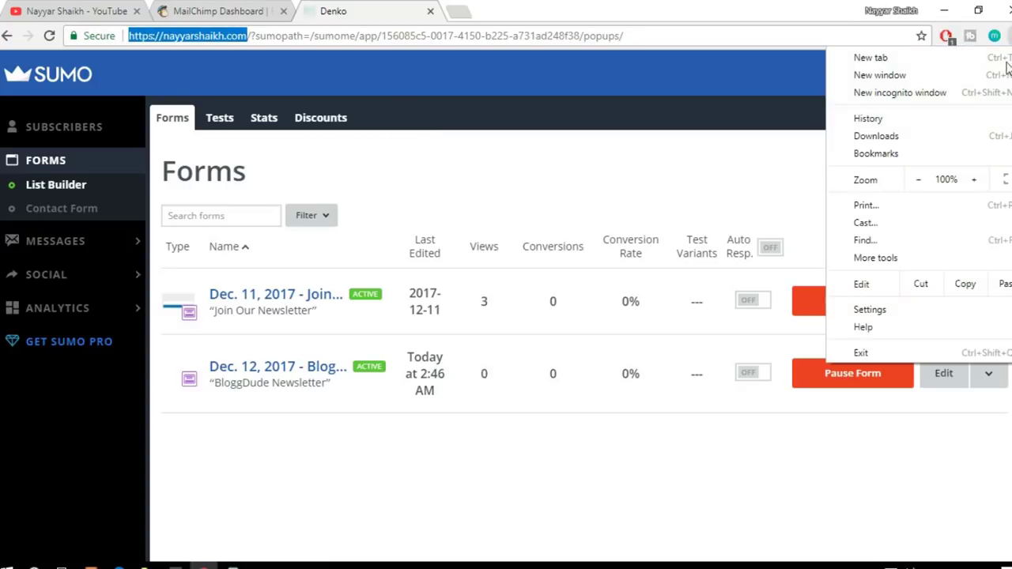
{"action": "left_click", "coordinate": [960, 92]}
{"action": "key", "text": "ctrl+v"}
{"action": "key", "text": "Return"}
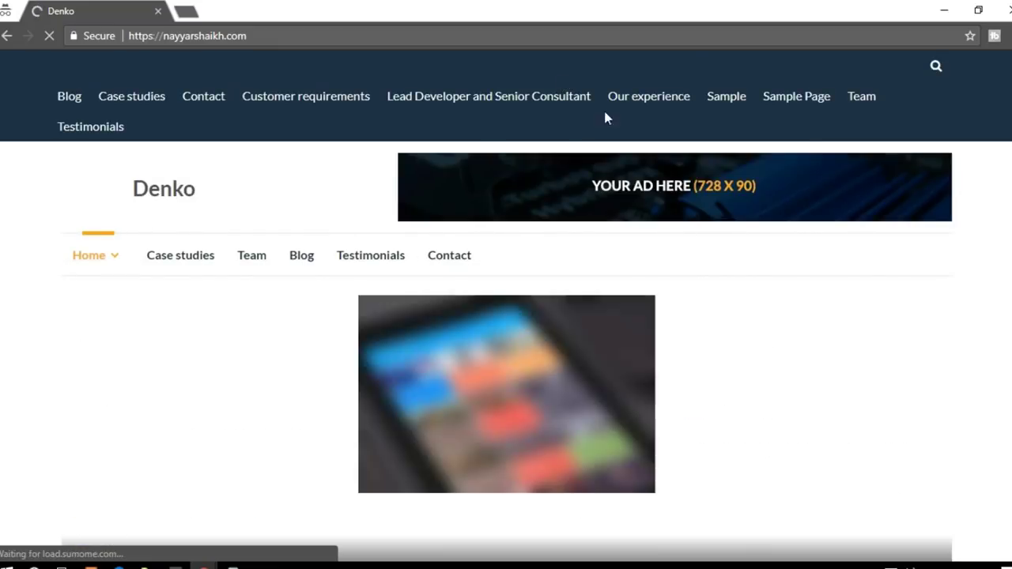
{"action": "scroll", "coordinate": [506, 316], "scroll_direction": "down", "scroll_amount": 5}
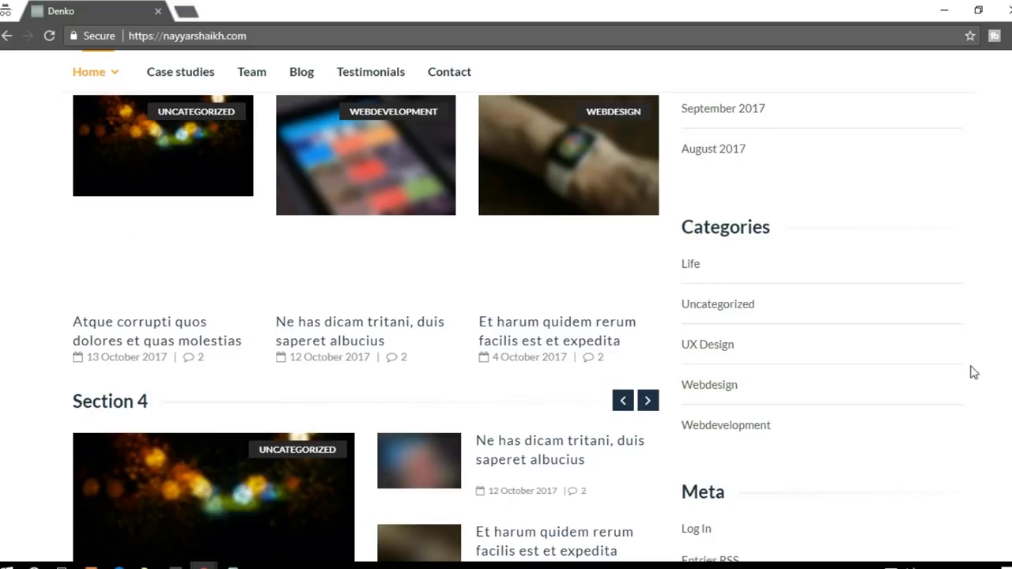
{"action": "scroll", "coordinate": [506, 317], "scroll_direction": "up", "scroll_amount": 5}
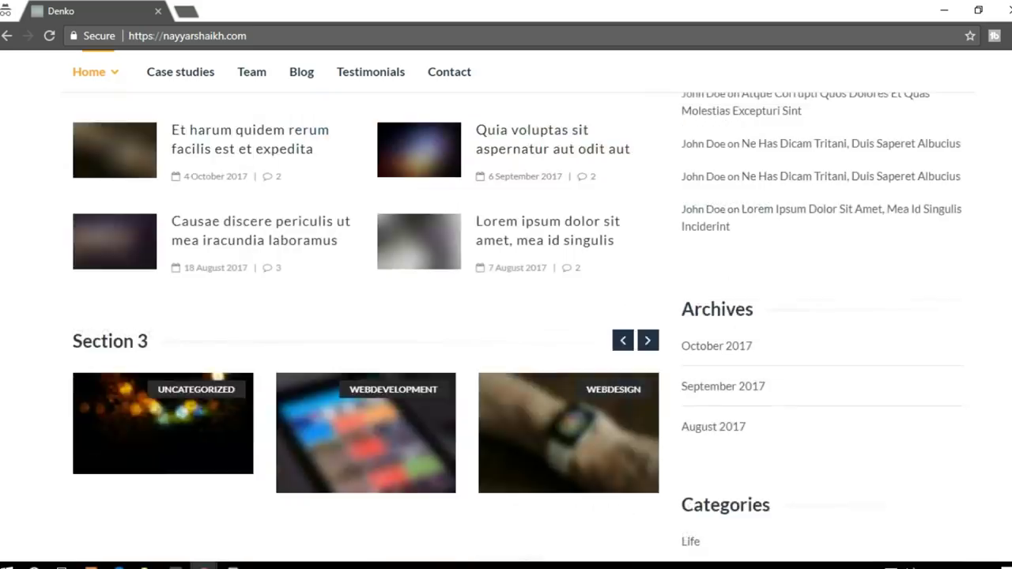
{"action": "scroll", "coordinate": [506, 316], "scroll_direction": "up", "scroll_amount": 5}
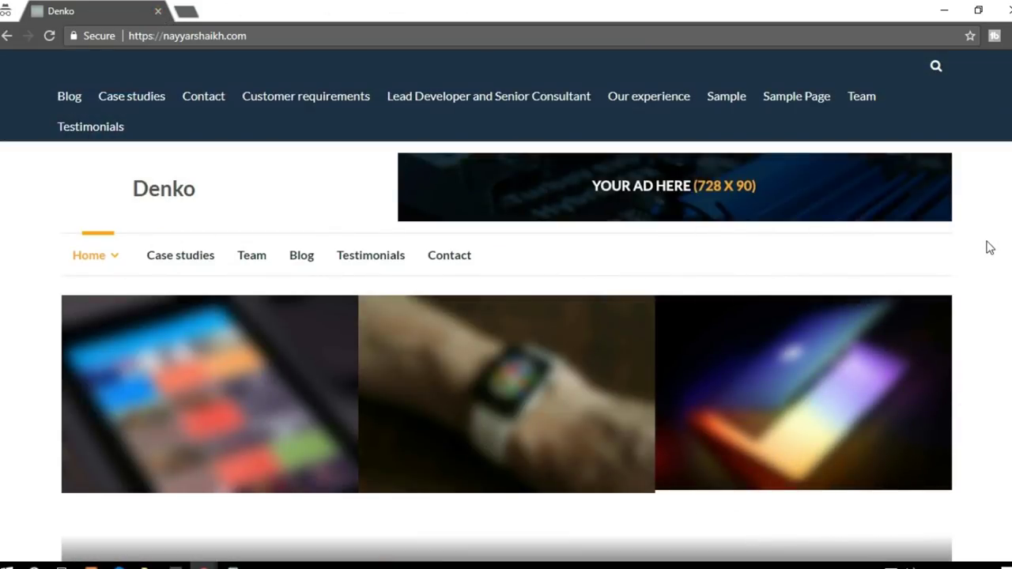
{"action": "scroll", "coordinate": [987, 246], "scroll_direction": "down", "scroll_amount": 5}
{"action": "scroll", "coordinate": [506, 306], "scroll_direction": "down", "scroll_amount": 15}
{"action": "scroll", "coordinate": [506, 306], "scroll_direction": "up", "scroll_amount": 20}
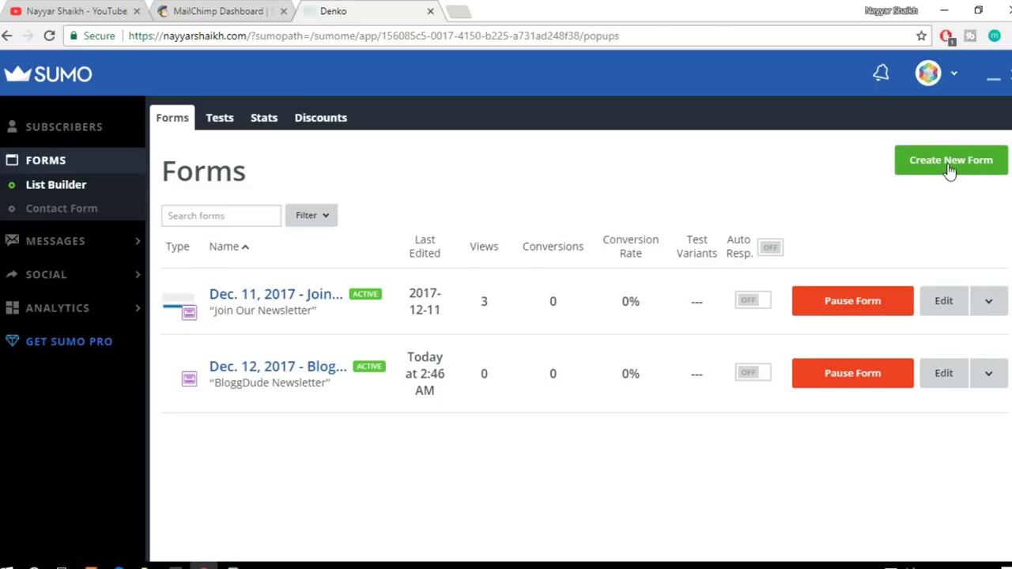
Step: Create a new Smart Bar form and advance past Design to its Visibility settings
{"action": "left_click", "coordinate": [950, 167]}
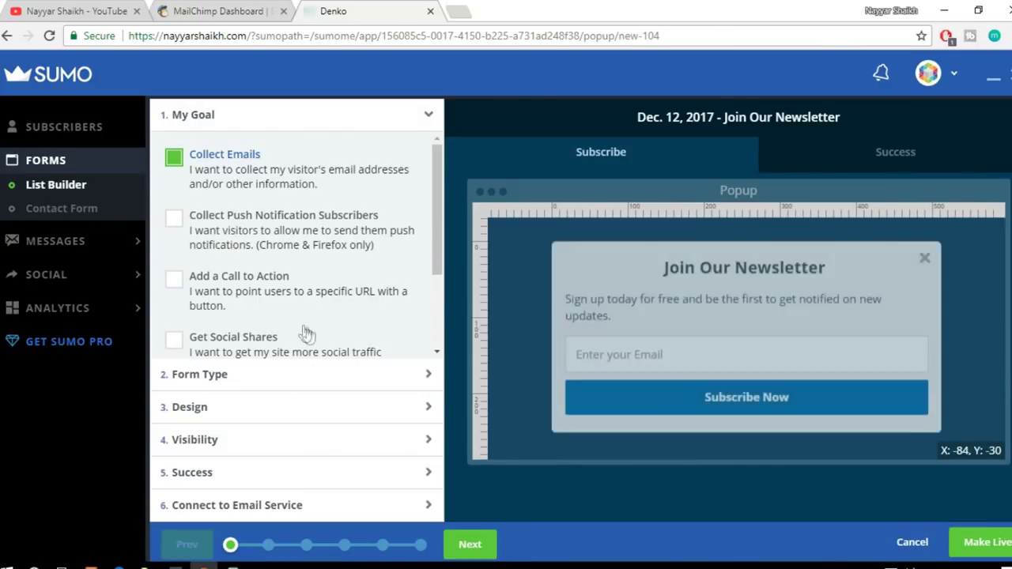
{"action": "left_click", "coordinate": [299, 374]}
{"action": "scroll", "coordinate": [348, 305], "scroll_direction": "down", "scroll_amount": 5}
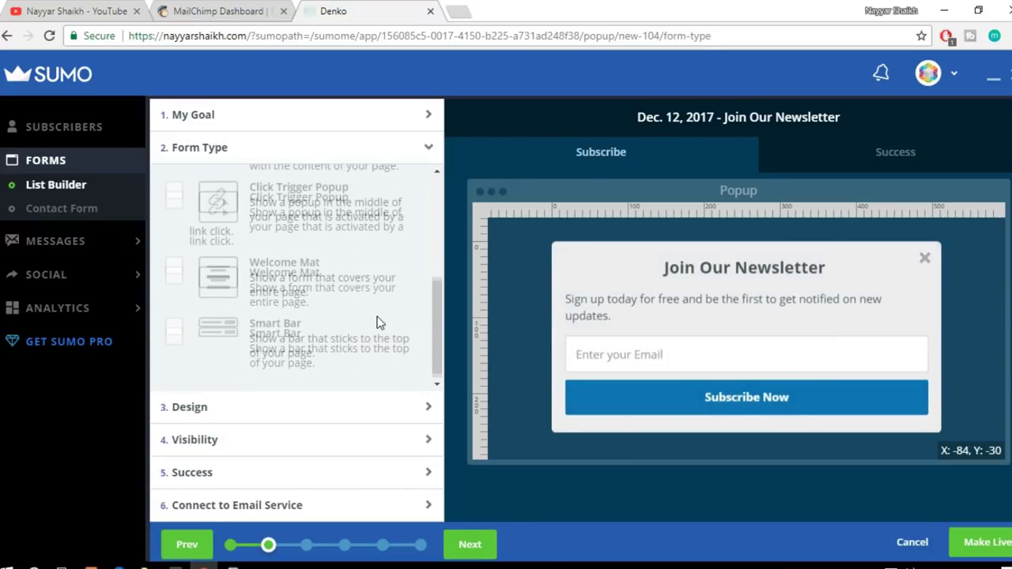
{"action": "left_click", "coordinate": [276, 350]}
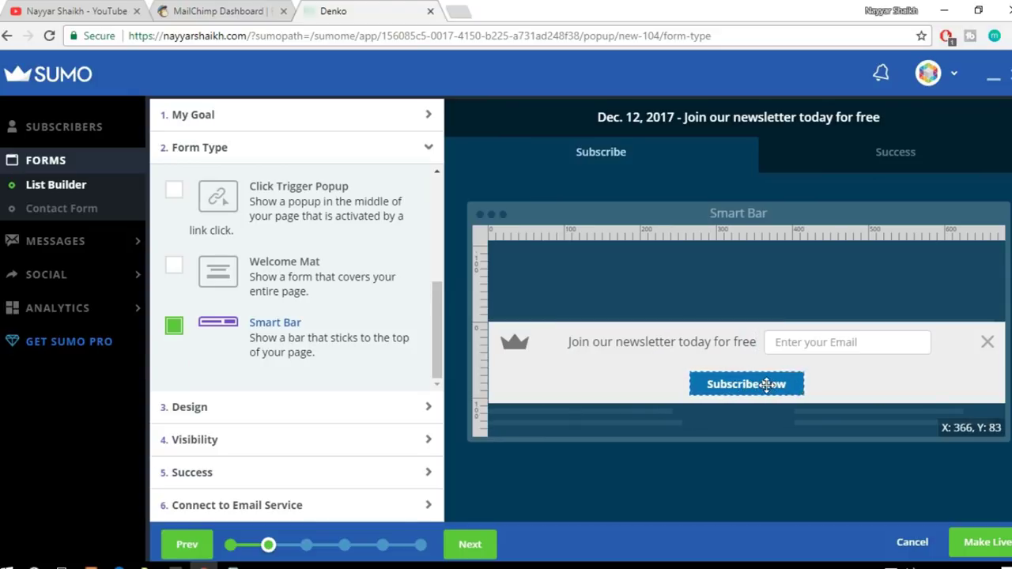
{"action": "left_click", "coordinate": [278, 405]}
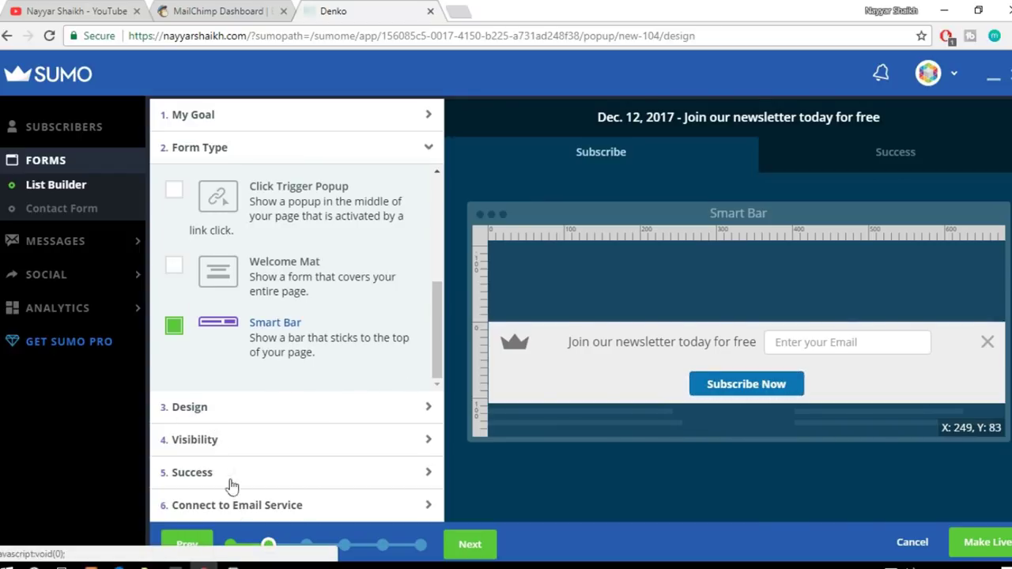
{"action": "left_click", "coordinate": [204, 448]}
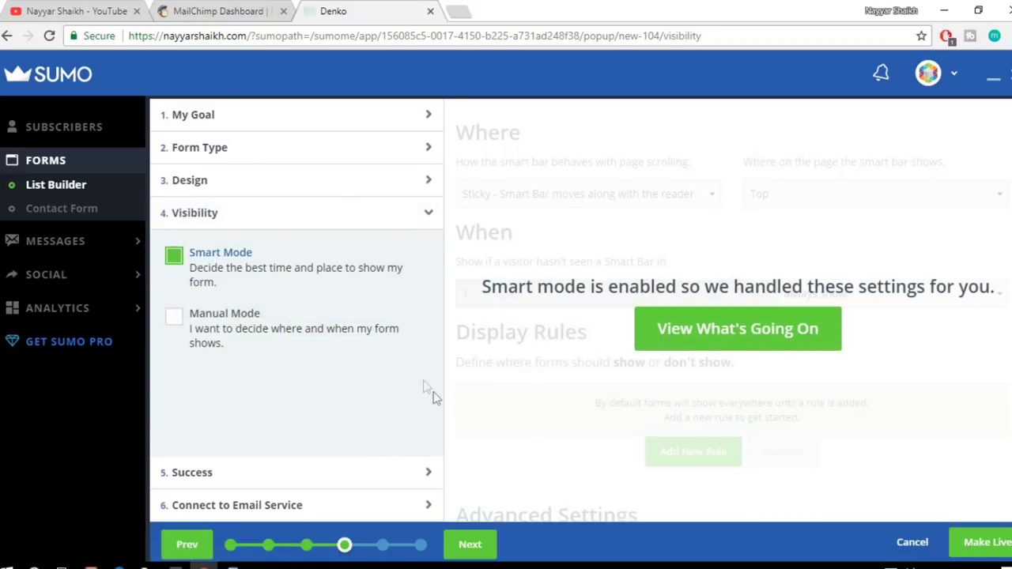
Step: Put the Smart Bar in Manual Mode, keeping it Sticky at the Top
{"action": "left_click", "coordinate": [722, 348]}
{"action": "scroll", "coordinate": [788, 340], "scroll_direction": "down", "scroll_amount": 1}
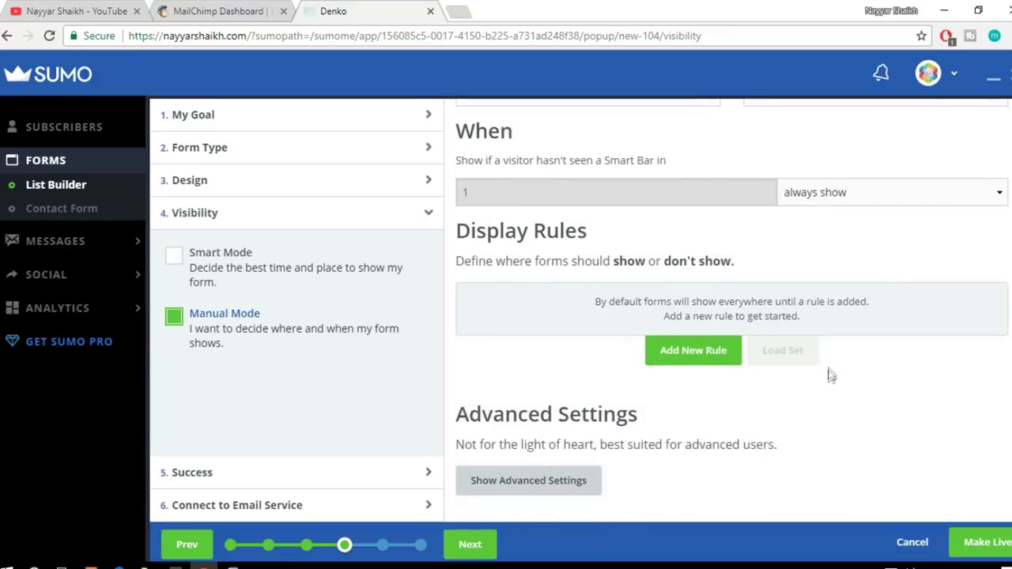
{"action": "scroll", "coordinate": [831, 374], "scroll_direction": "up", "scroll_amount": 1}
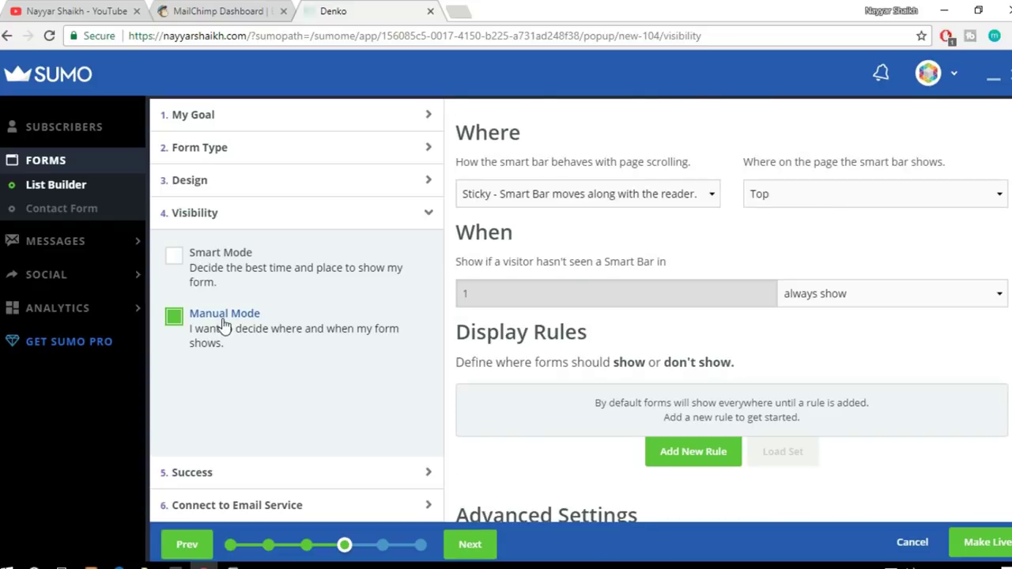
{"action": "left_click", "coordinate": [555, 197]}
{"action": "left_click", "coordinate": [555, 198]}
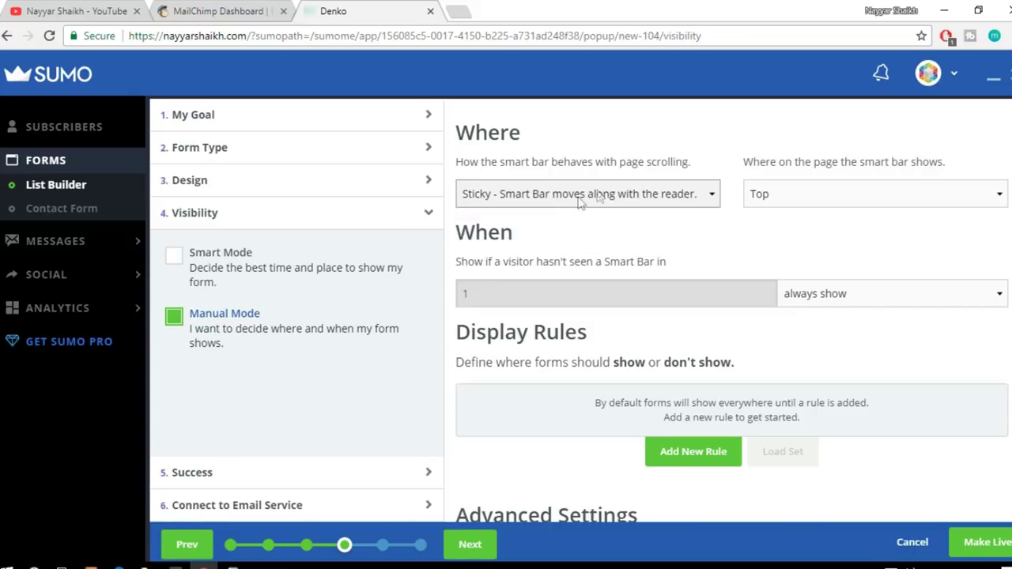
{"action": "left_click", "coordinate": [763, 198]}
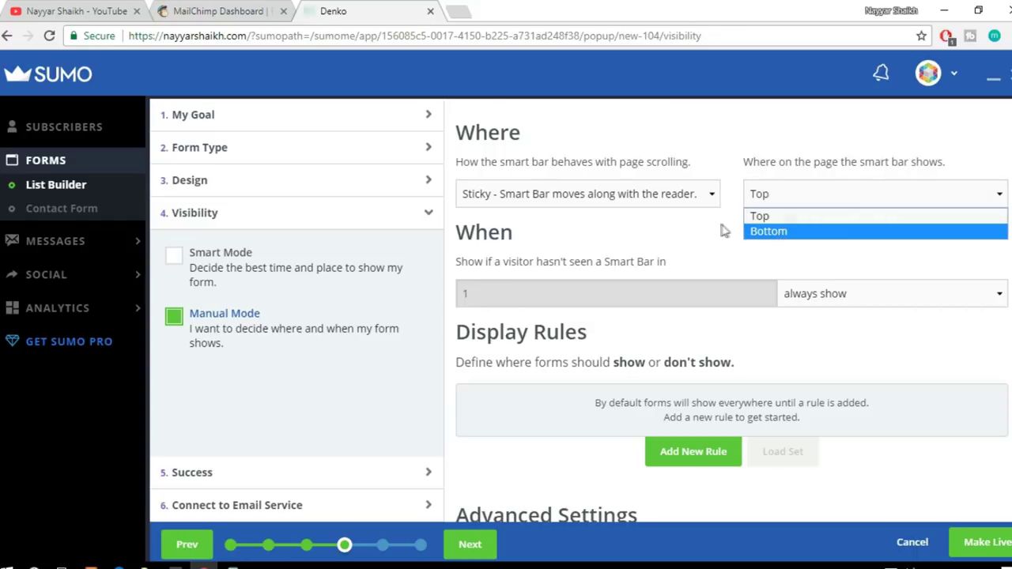
{"action": "left_click", "coordinate": [656, 191]}
{"action": "left_click", "coordinate": [653, 195]}
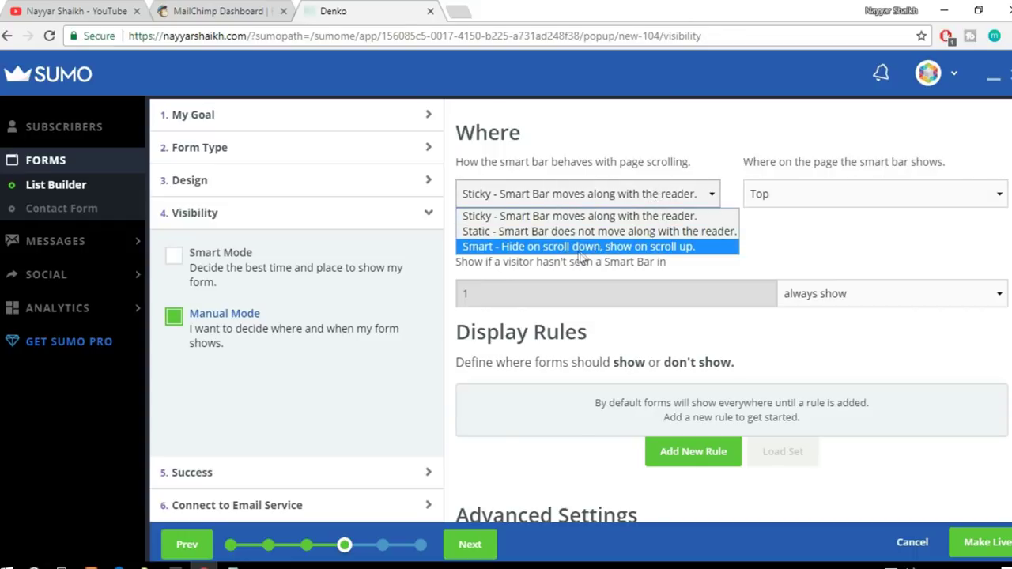
{"action": "left_click", "coordinate": [617, 216]}
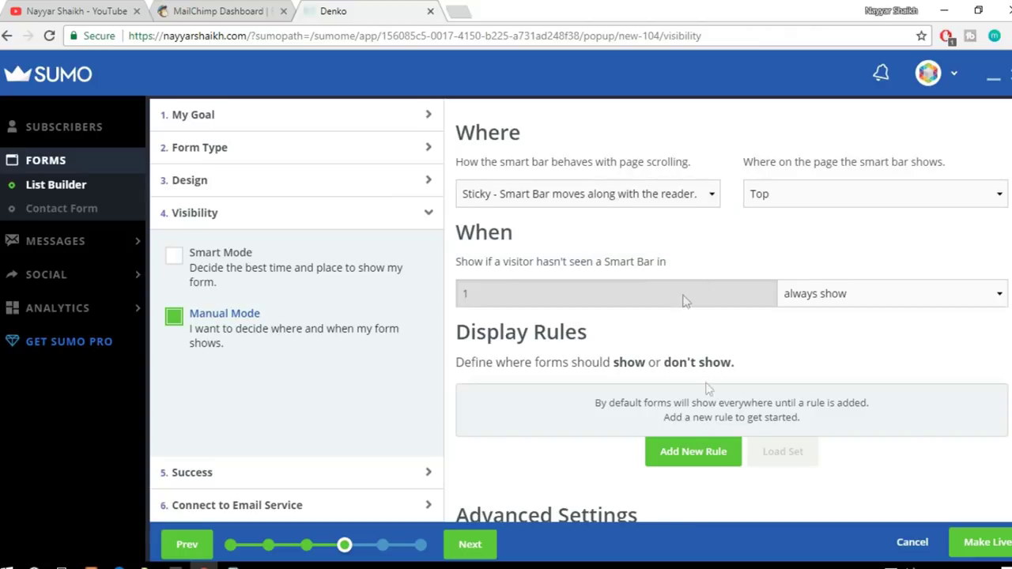
{"action": "left_click", "coordinate": [581, 197]}
{"action": "left_click", "coordinate": [508, 215]}
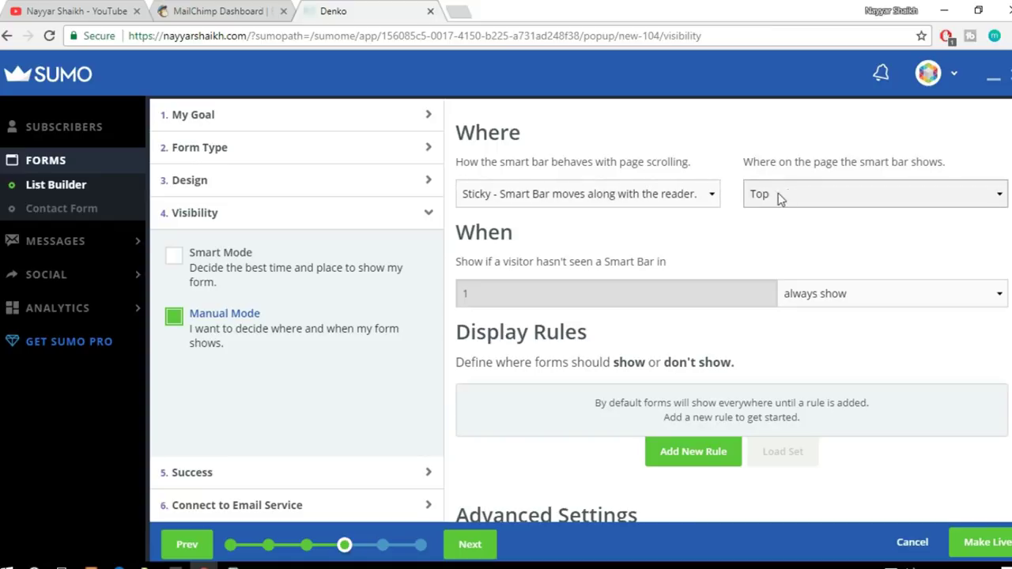
{"action": "scroll", "coordinate": [663, 389], "scroll_direction": "down", "scroll_amount": 2}
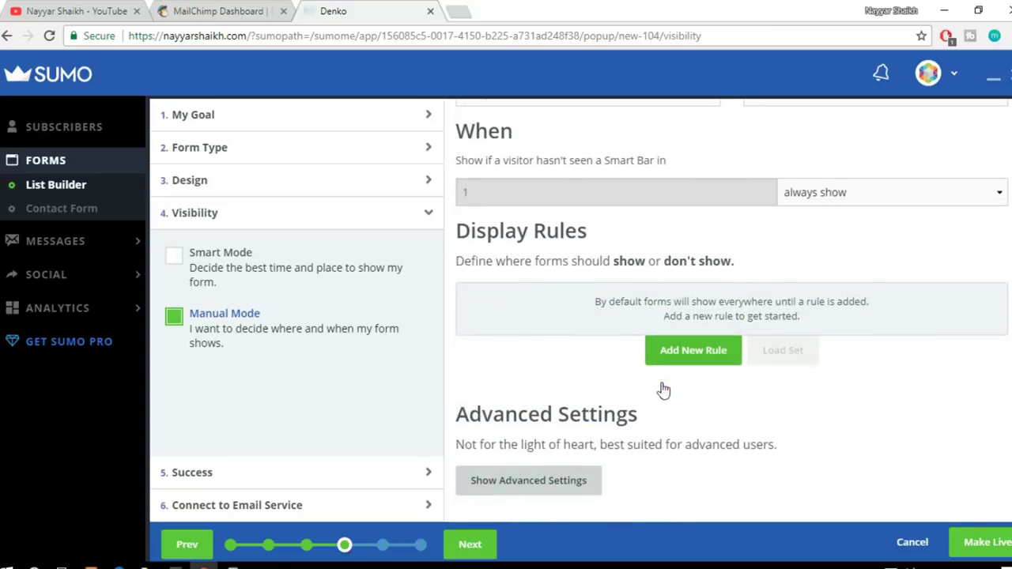
Step: In the Smart Bar's Success settings, connect MailChimp and choose the BloggDude45 list
{"action": "left_click", "coordinate": [227, 470]}
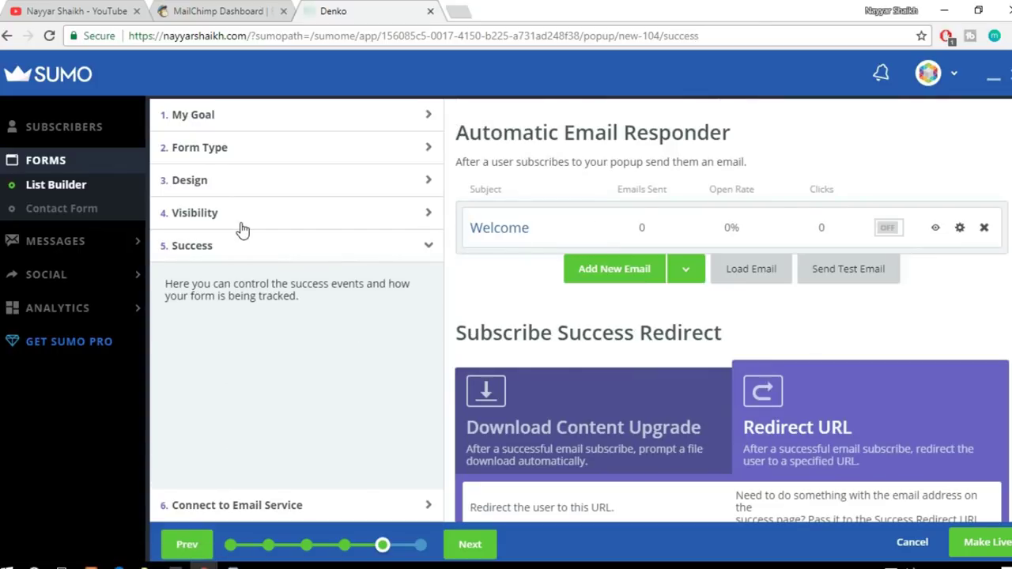
{"action": "scroll", "coordinate": [732, 312], "scroll_direction": "down", "scroll_amount": 4}
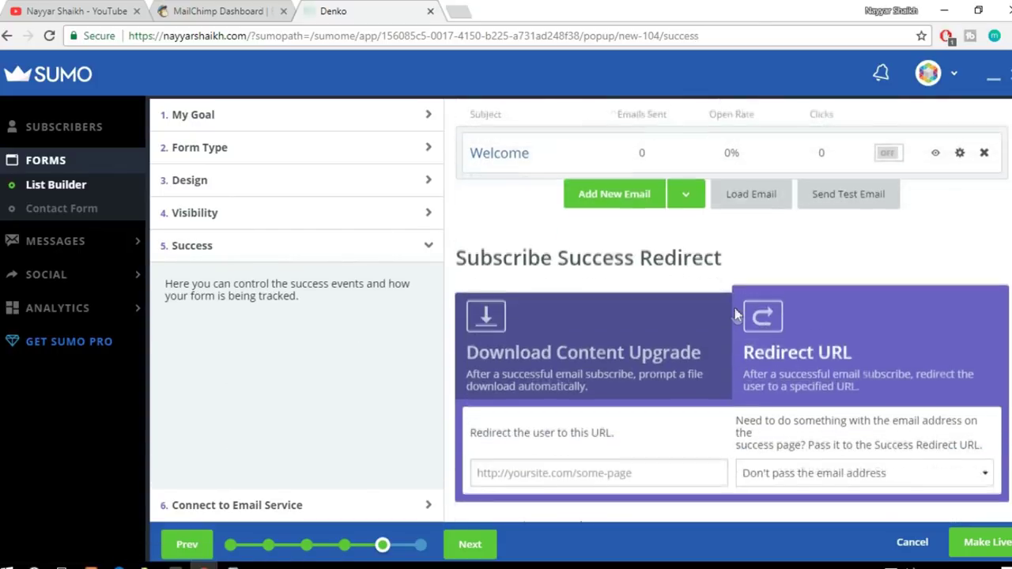
{"action": "scroll", "coordinate": [685, 302], "scroll_direction": "up", "scroll_amount": 1}
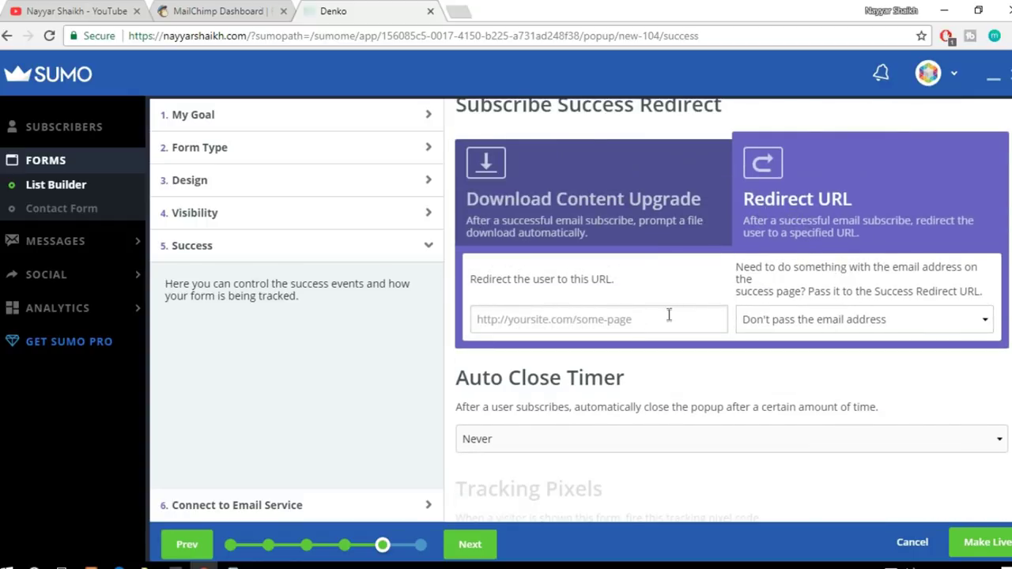
{"action": "left_click", "coordinate": [242, 510]}
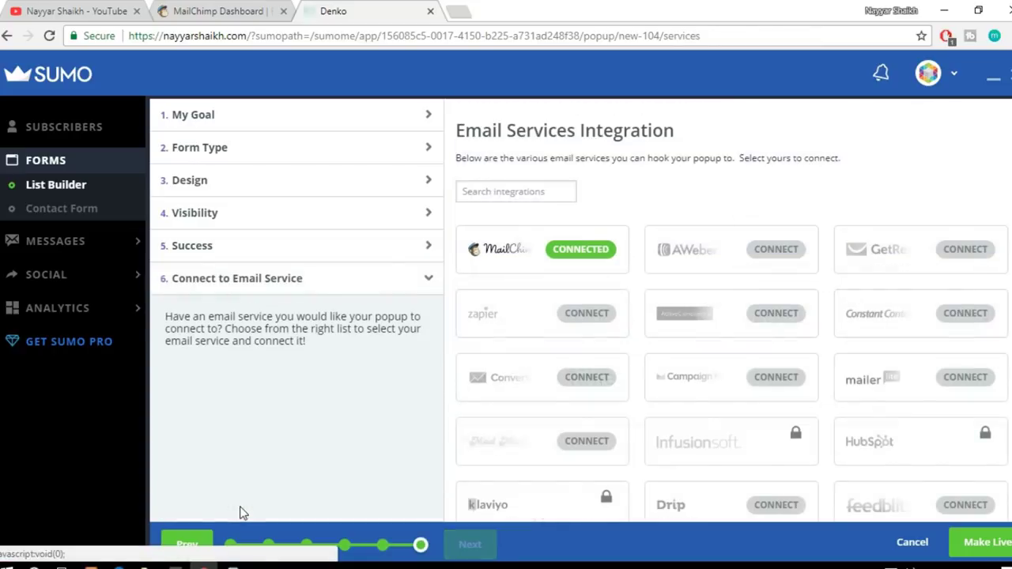
{"action": "left_click", "coordinate": [592, 249]}
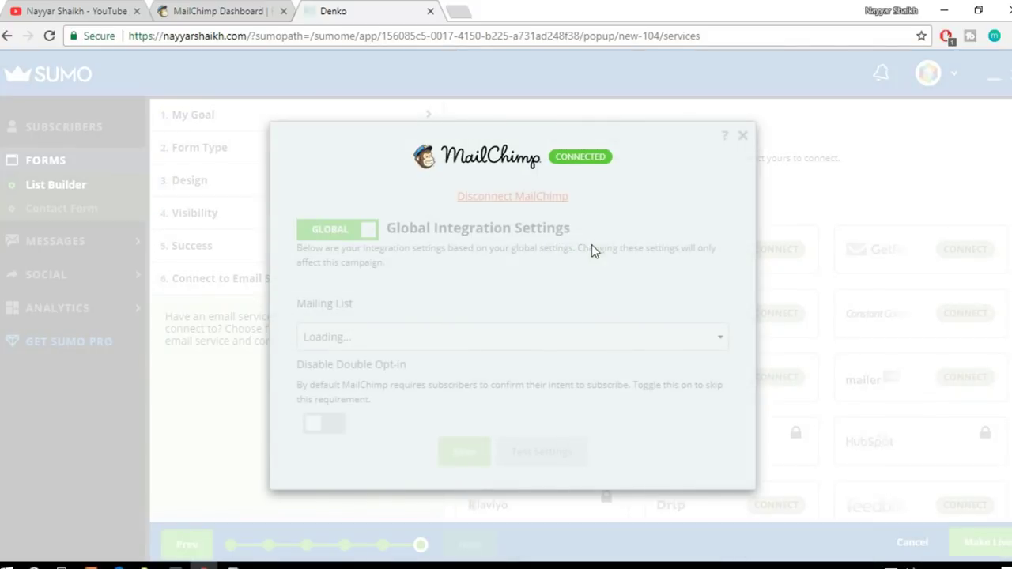
{"action": "left_click", "coordinate": [451, 337]}
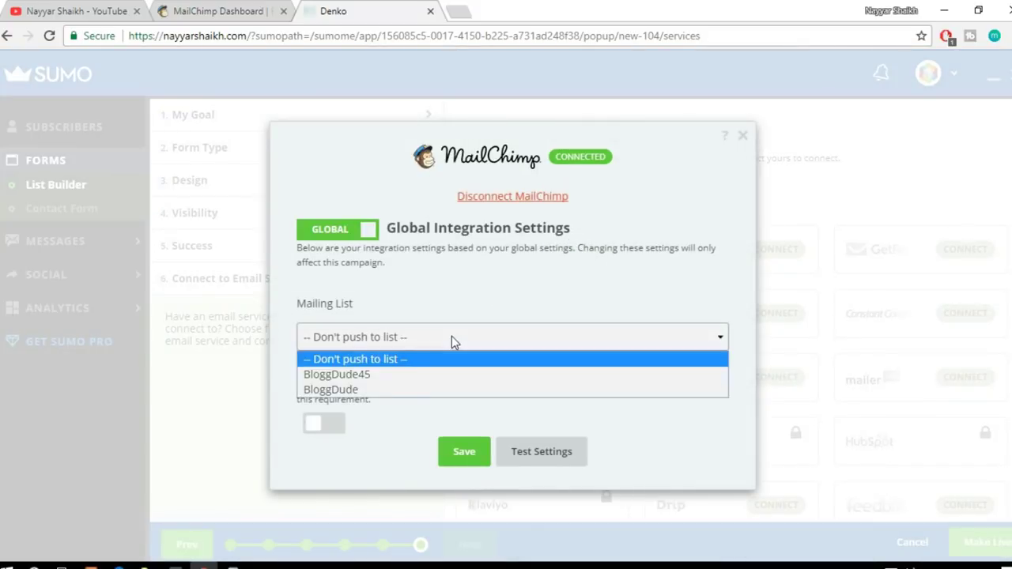
{"action": "left_click", "coordinate": [400, 375]}
Step: Disable double opt-in, save the list settings, and make the Smart Bar live
{"action": "left_click", "coordinate": [326, 416]}
{"action": "left_click", "coordinate": [475, 461]}
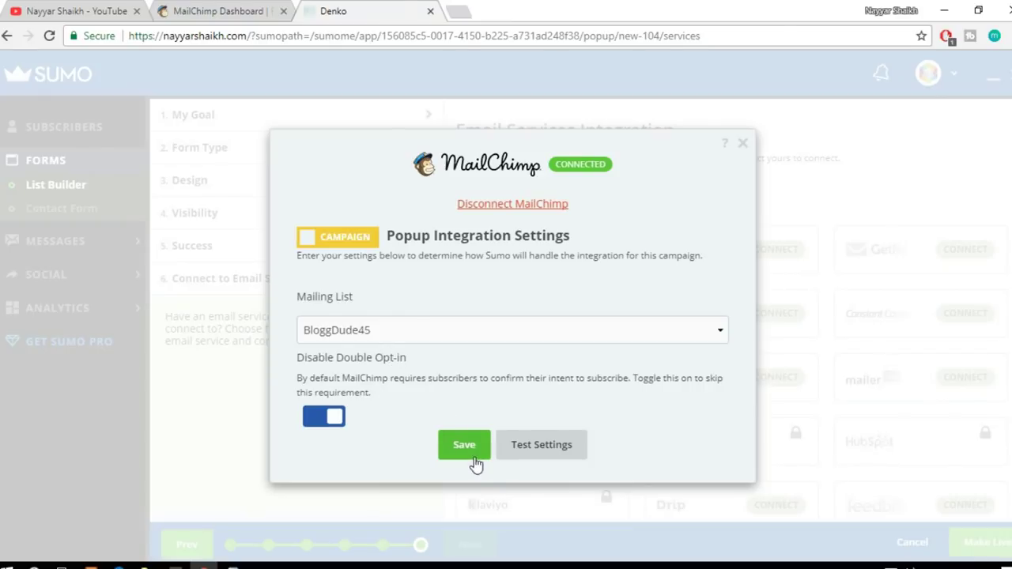
{"action": "left_click", "coordinate": [986, 542]}
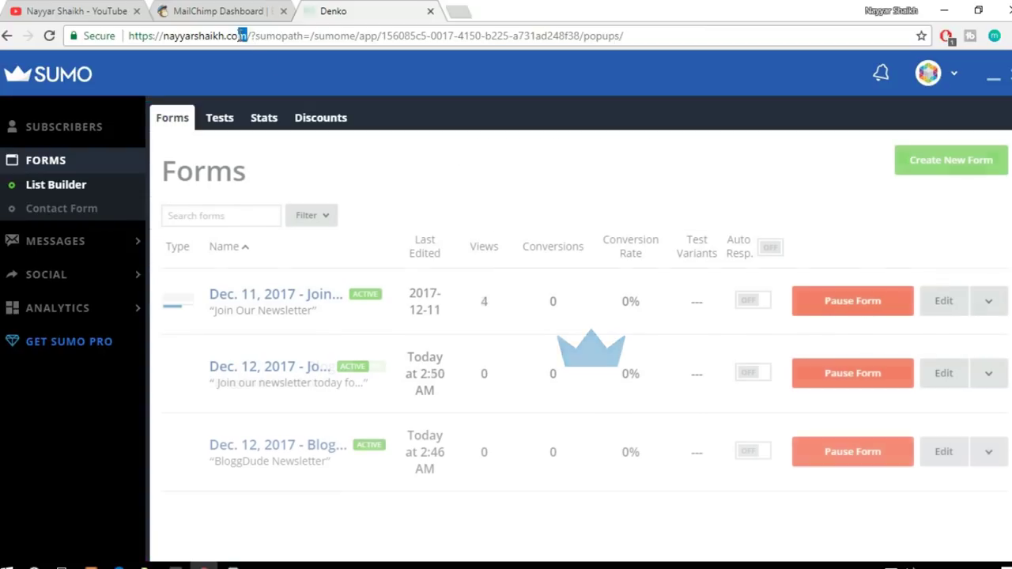
Step: Copy the Denko site address and load it in a new incognito window
{"action": "left_click_drag", "start_coordinate": [246, 35], "coordinate": [128, 35]}
{"action": "key", "text": "ctrl+c"}
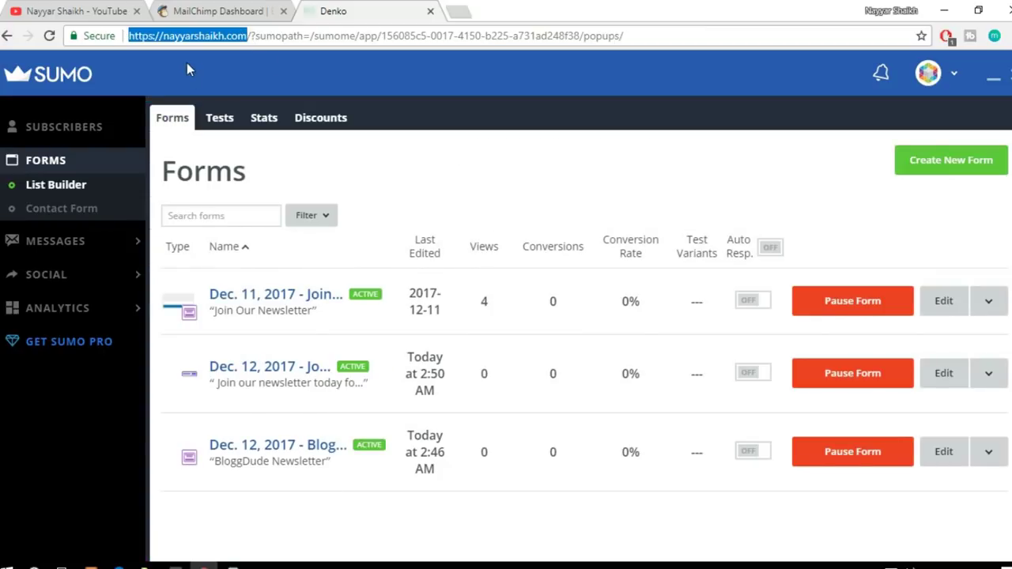
{"action": "left_click", "coordinate": [1004, 36]}
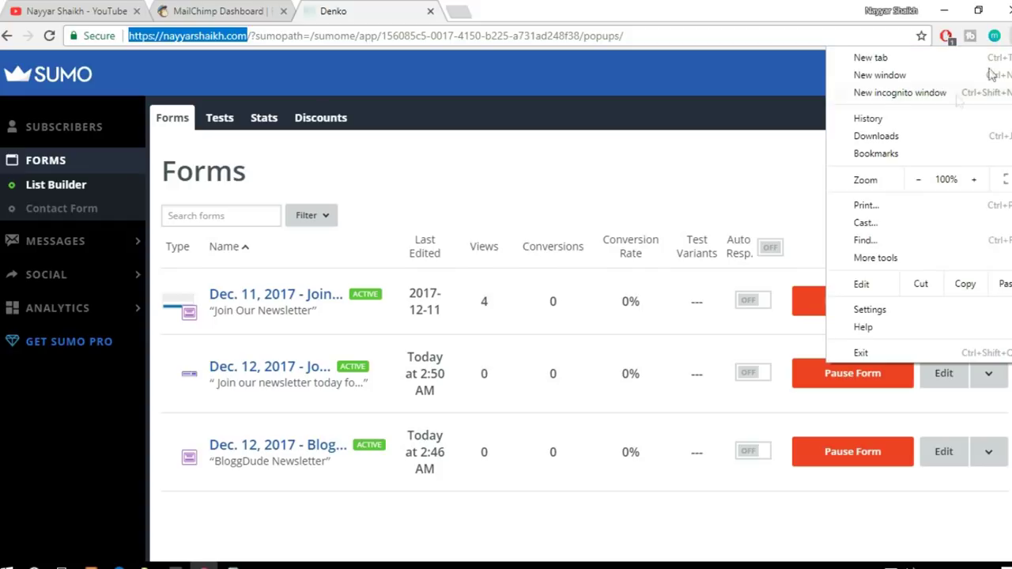
{"action": "left_click", "coordinate": [938, 92]}
{"action": "key", "text": "ctrl+v"}
{"action": "key", "text": "Return"}
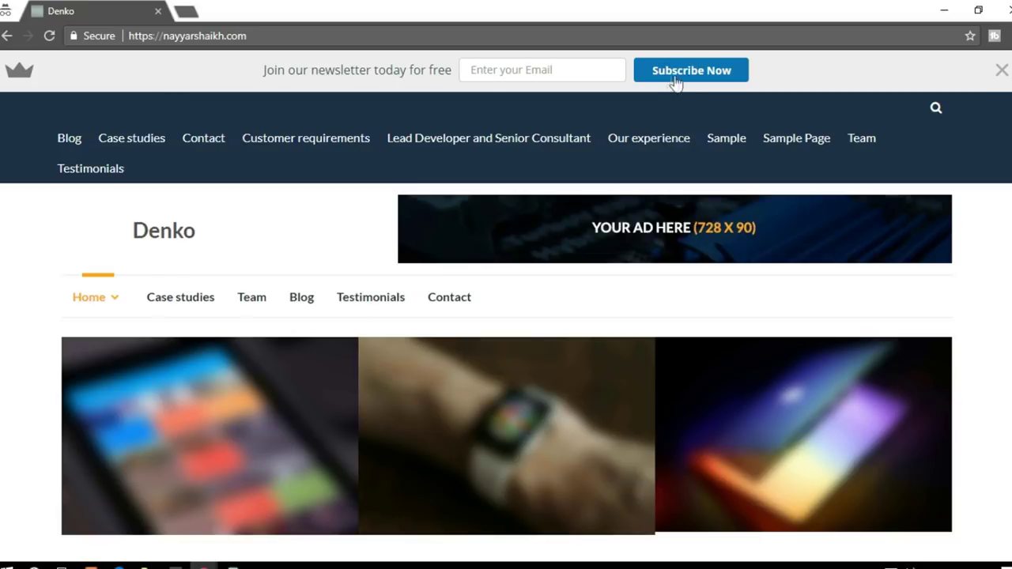
Step: Test the newsletter bar's Subscribe Now button, then dismiss the signup popup
{"action": "scroll", "coordinate": [308, 148], "scroll_direction": "down", "scroll_amount": 8}
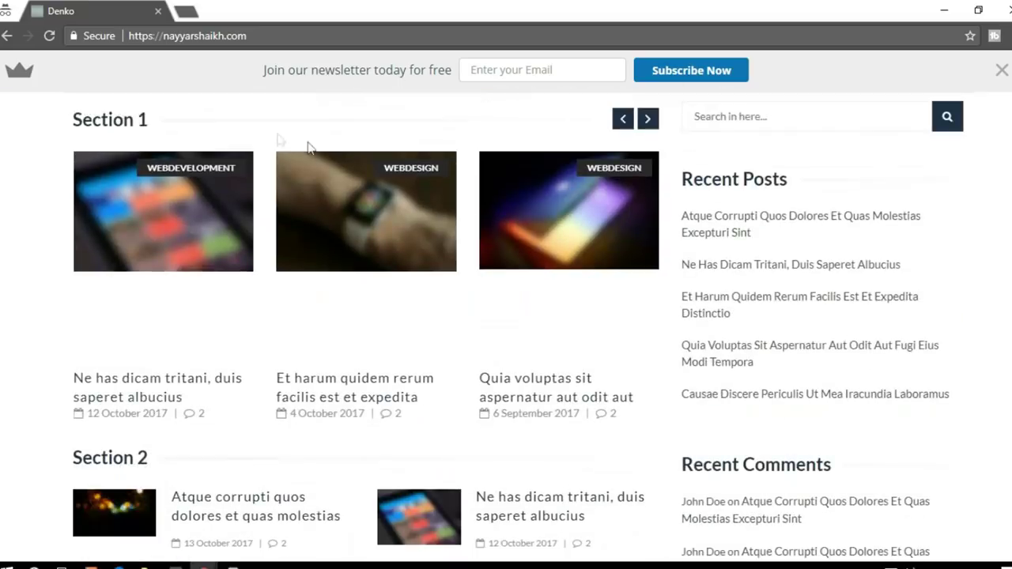
{"action": "left_click_drag", "start_coordinate": [265, 69], "coordinate": [475, 69]}
{"action": "left_click", "coordinate": [733, 71]}
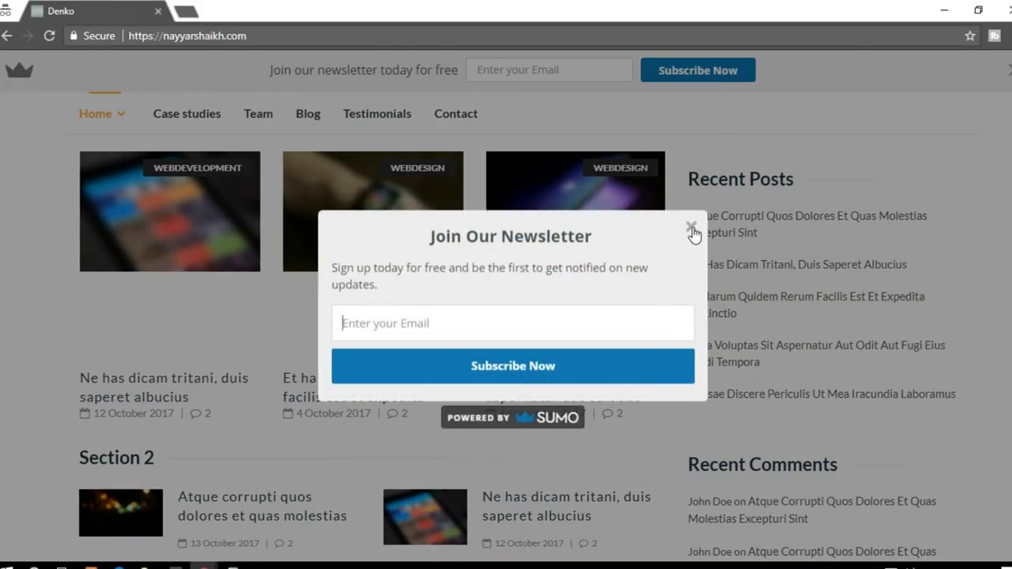
{"action": "left_click", "coordinate": [691, 229]}
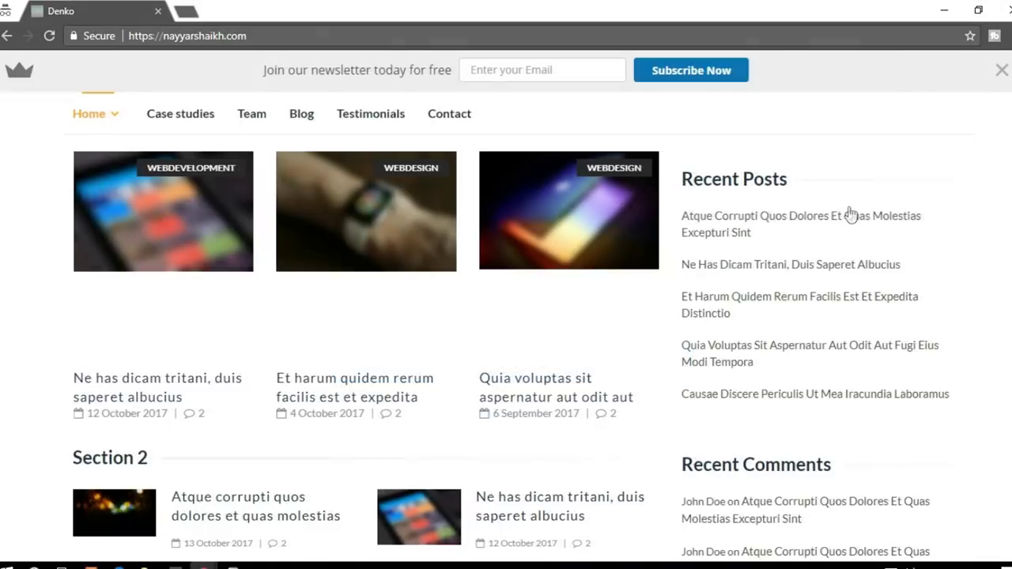
Step: Check the page once more and close the incognito window to return to Sumo
{"action": "scroll", "coordinate": [850, 213], "scroll_direction": "down", "scroll_amount": 10}
{"action": "scroll", "coordinate": [506, 316], "scroll_direction": "up", "scroll_amount": 10}
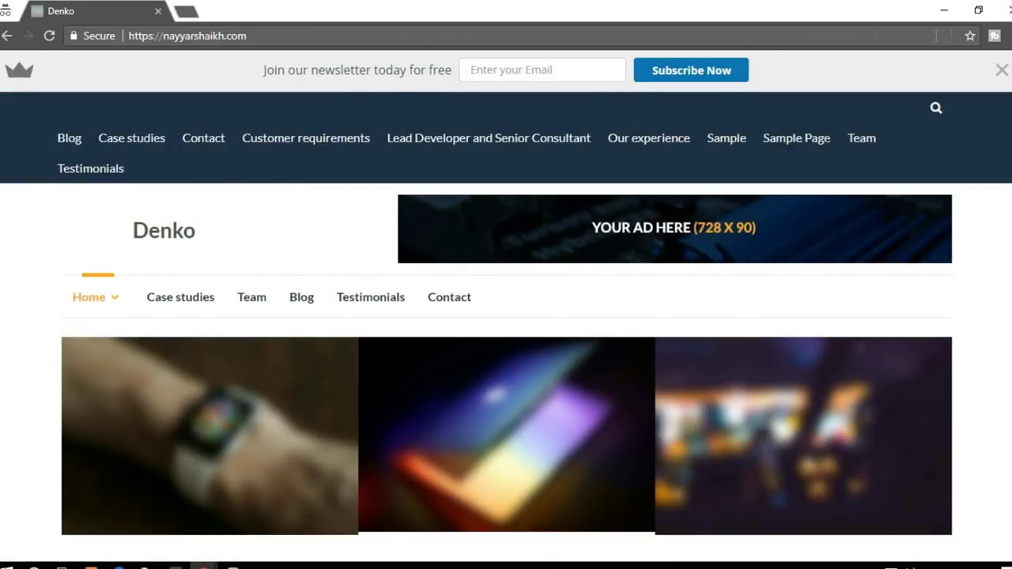
{"action": "left_click", "coordinate": [944, 10]}
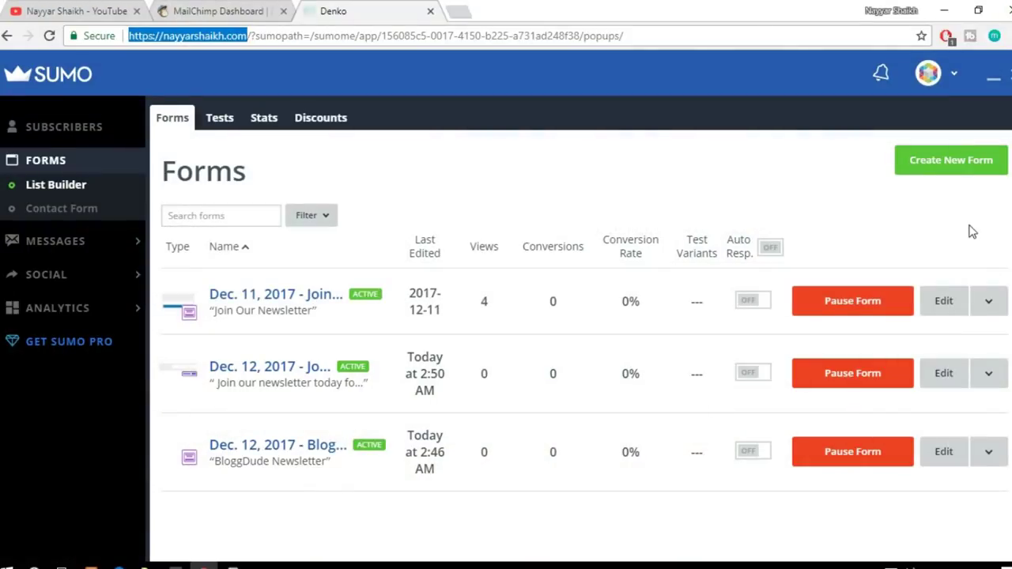